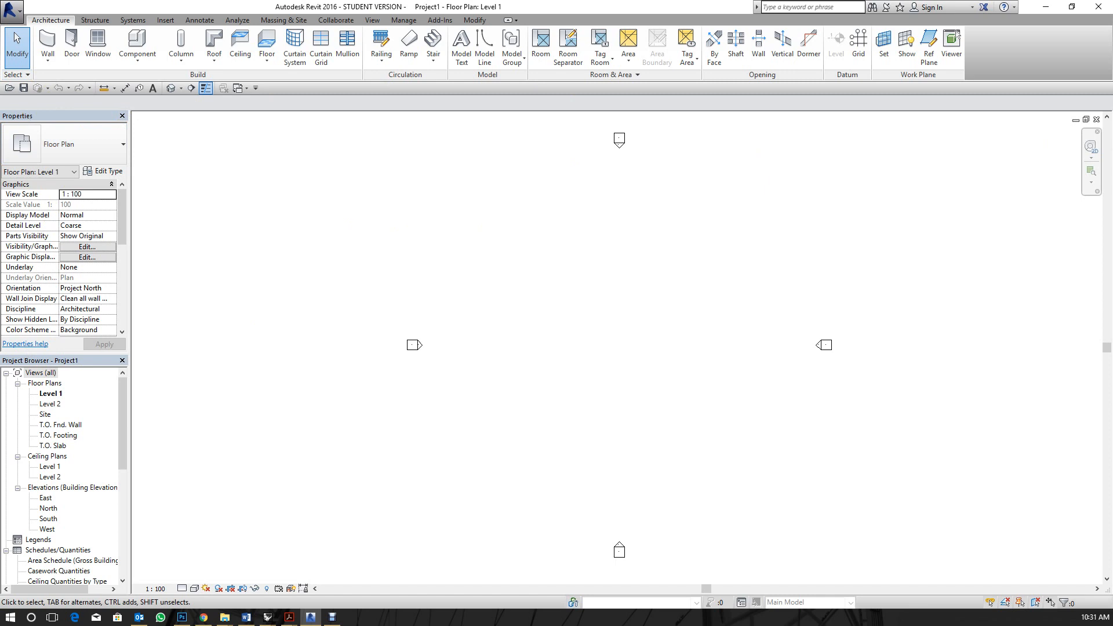
click(1, 304)
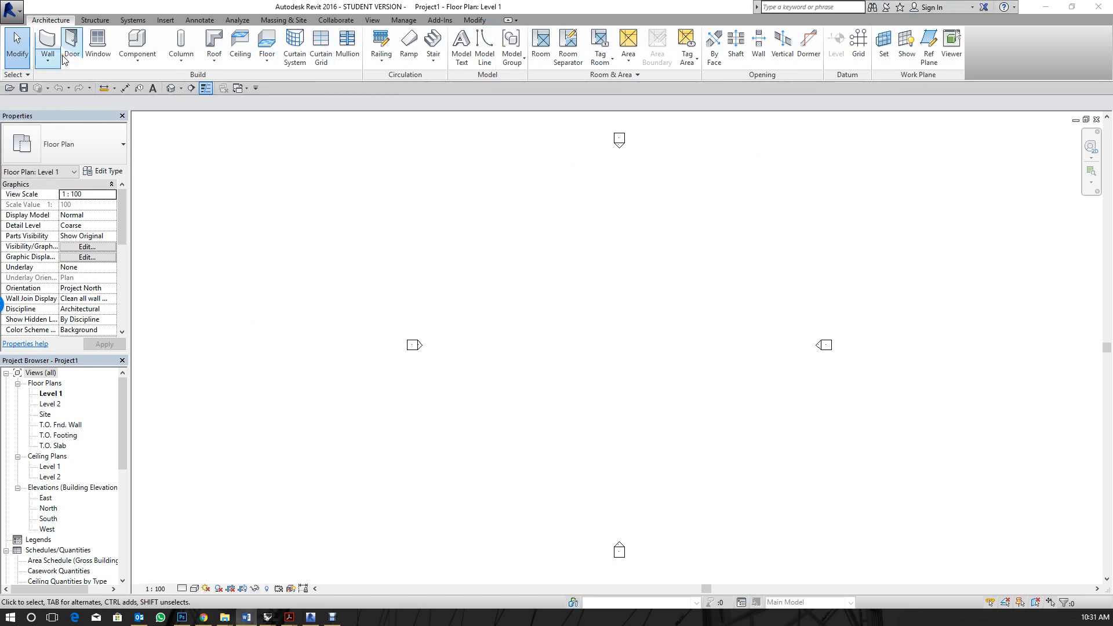
click(48, 41)
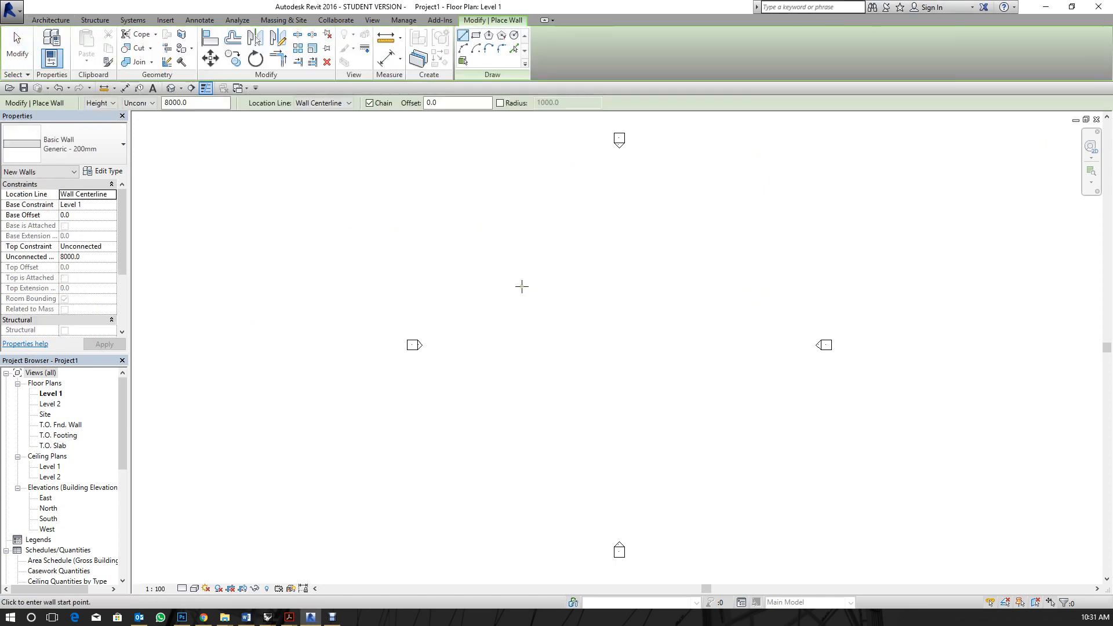
click(589, 230)
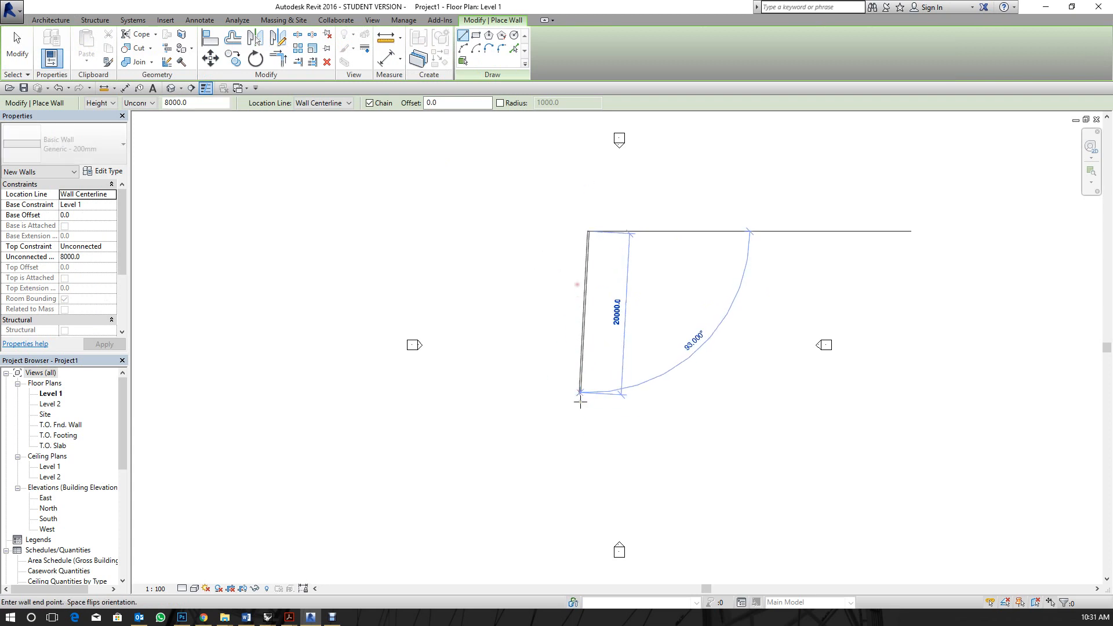
click(589, 409)
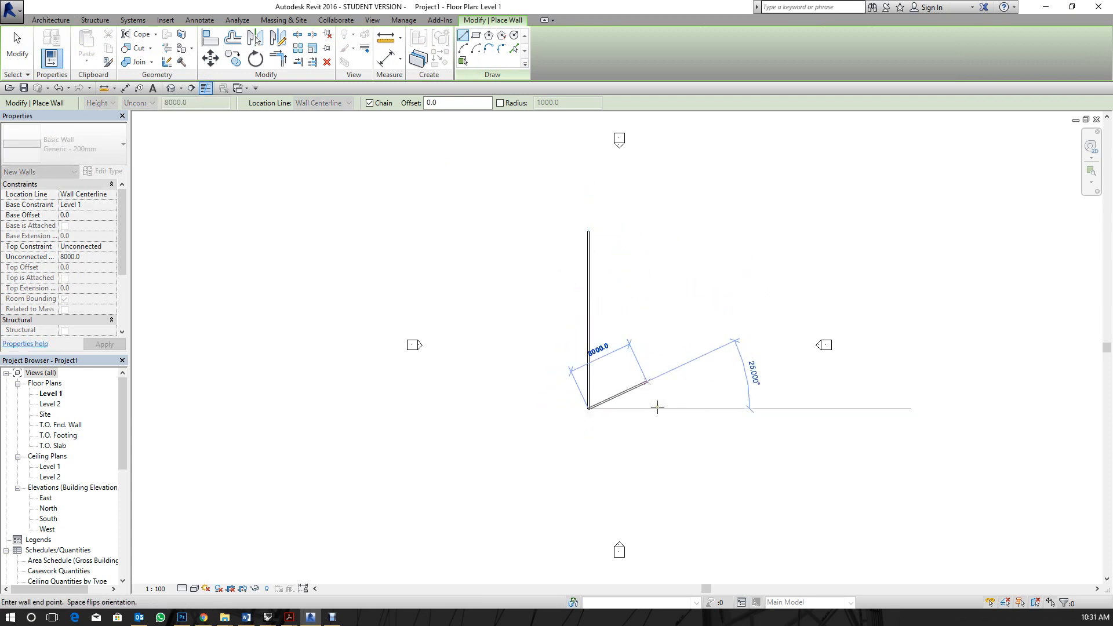
click(686, 409)
key(Escape)
key(Escape)
drag(678, 442, 529, 356)
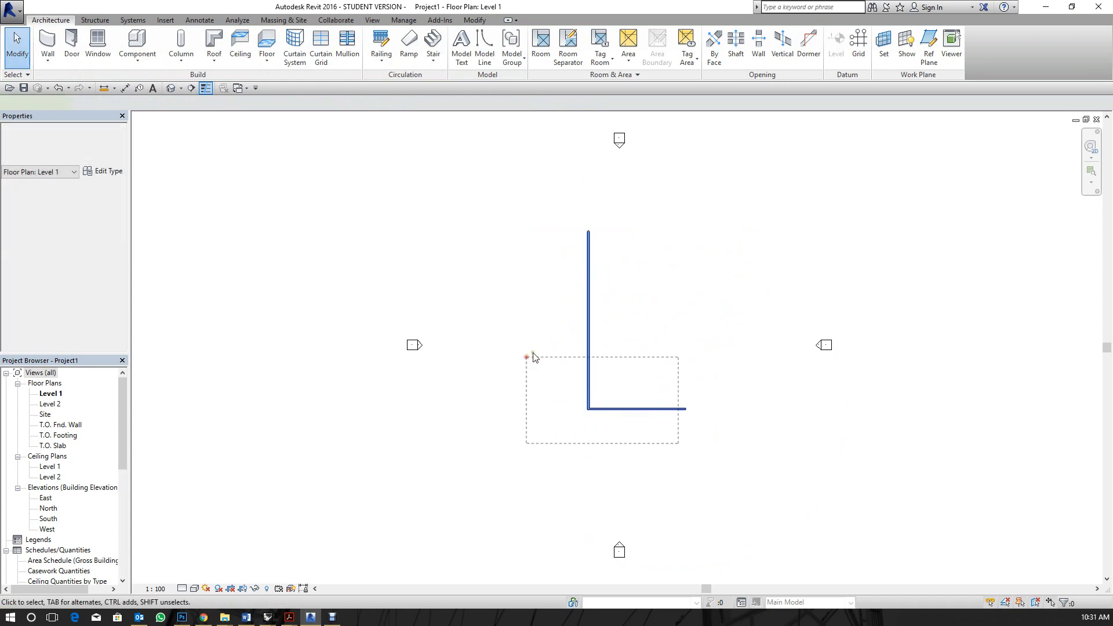
key(Delete)
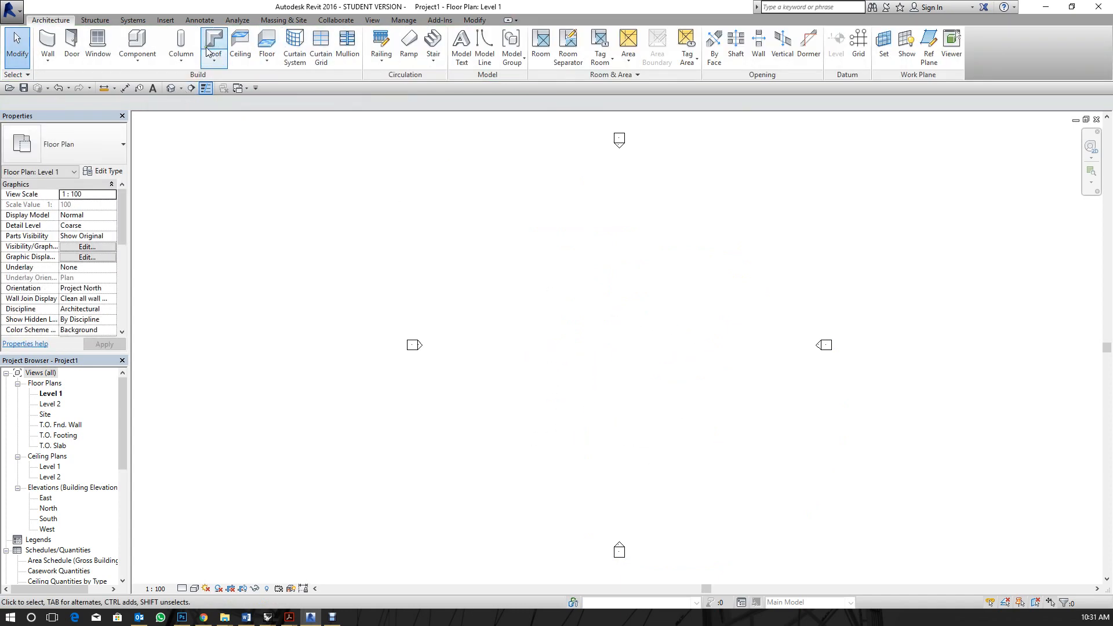
Examine the CAD Formats entries in the project's link manager and close it without changes.
click(165, 20)
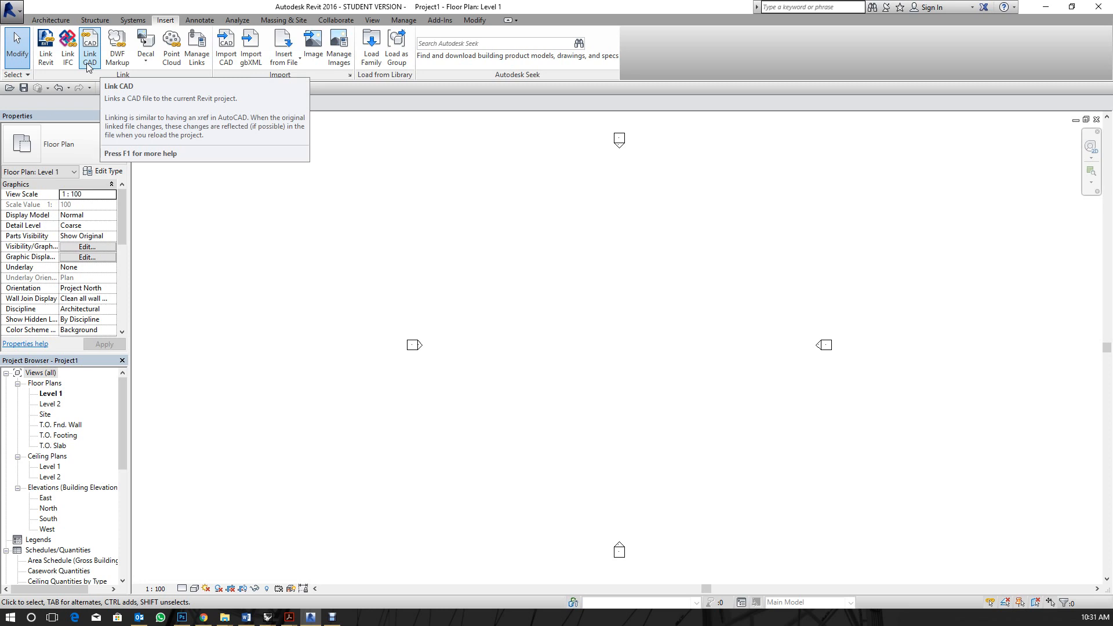
click(197, 49)
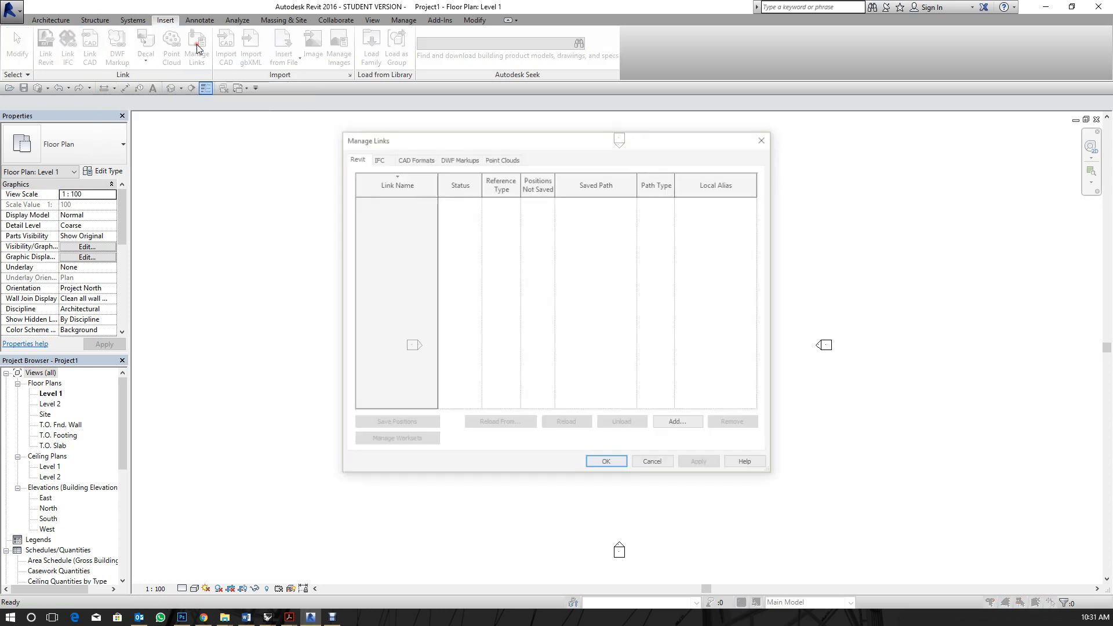
click(411, 160)
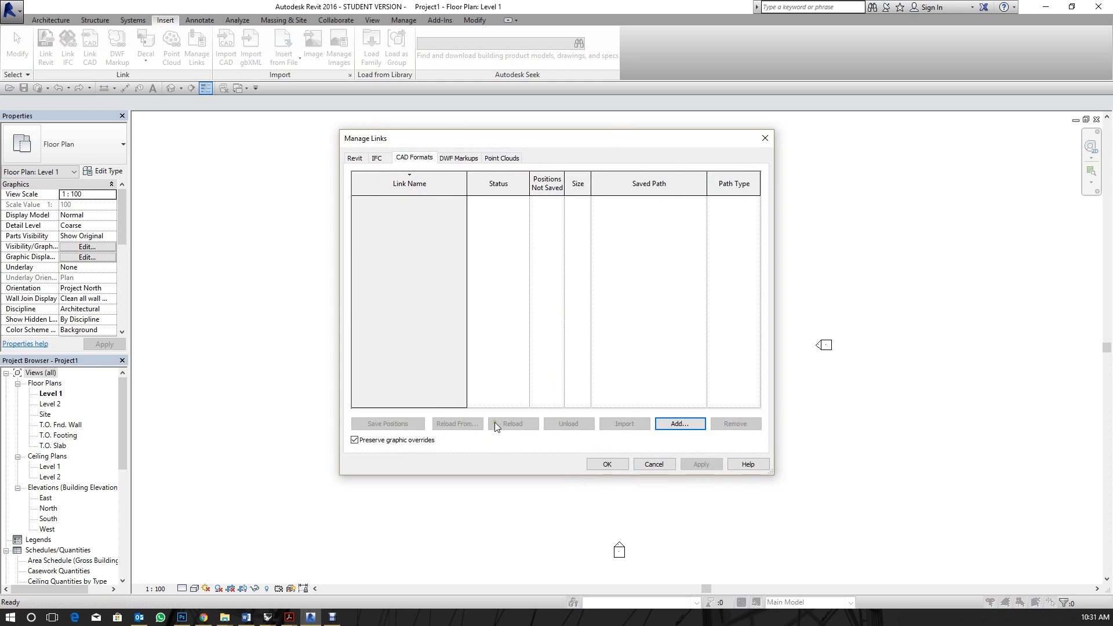
click(654, 464)
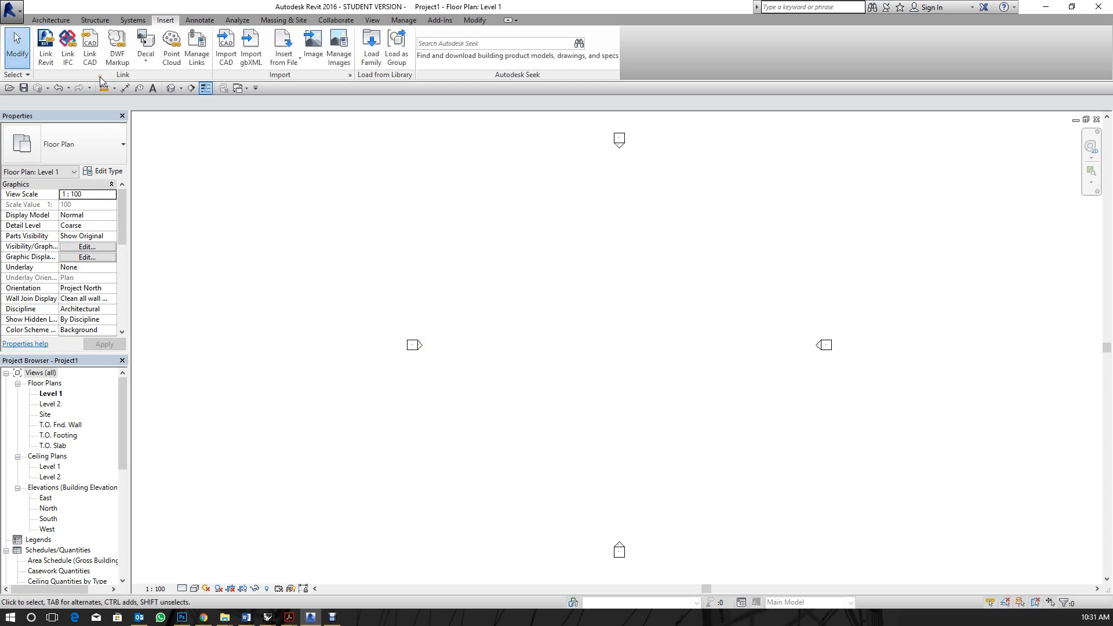
Start linking a CAD file and browse in Dropbox to School, Winter 2018, Graphics II, rHINO.
click(100, 58)
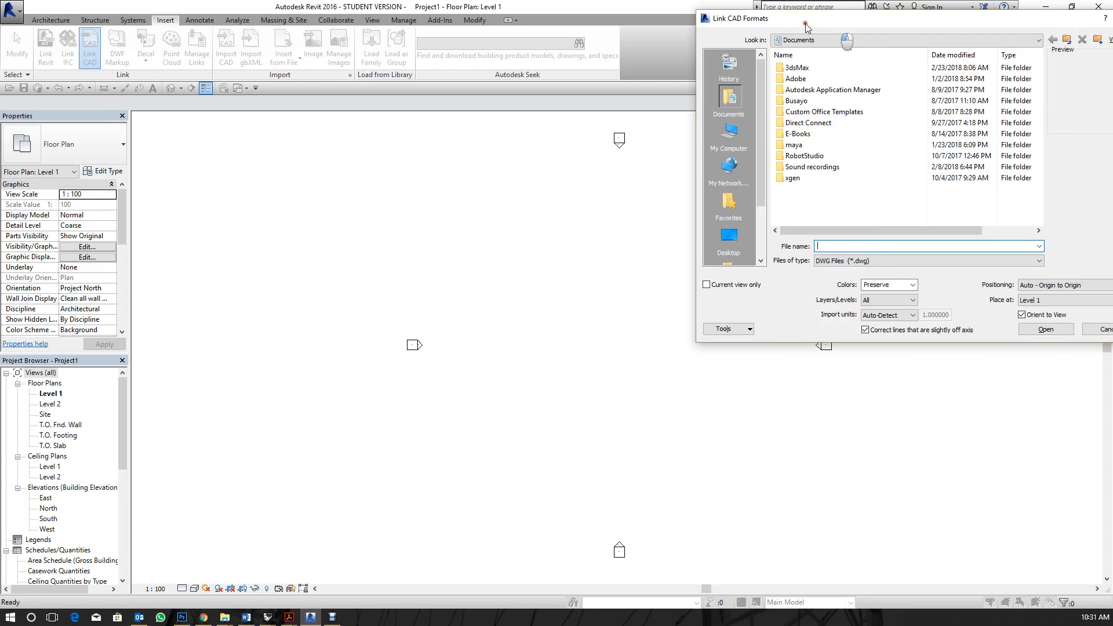
drag(805, 23, 407, 83)
scroll(467, 163, down, 2)
scroll(379, 97, up, 2)
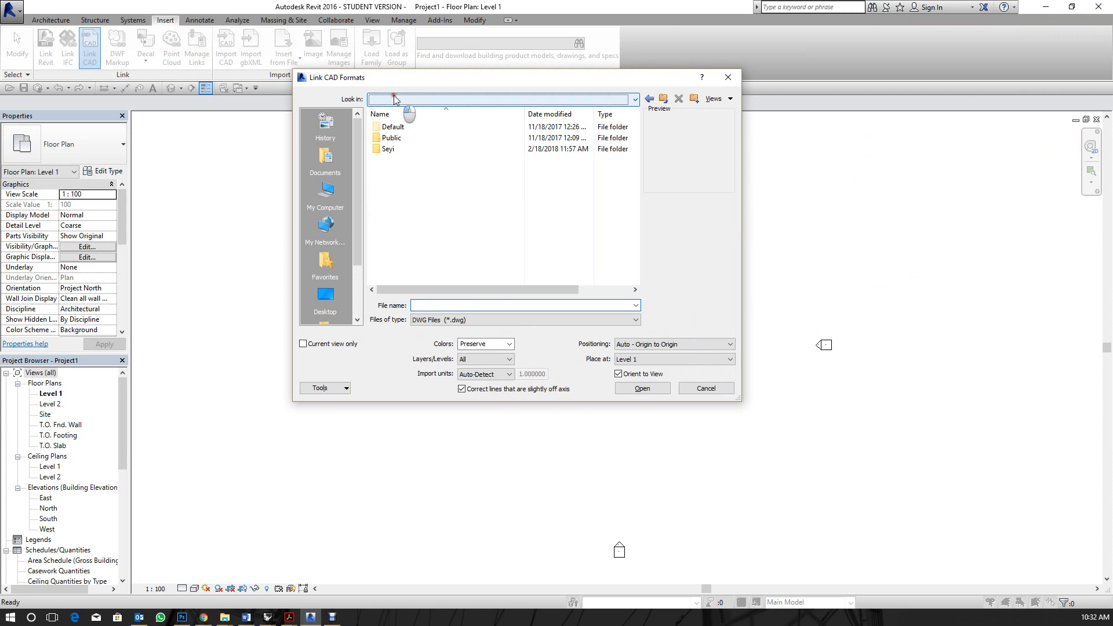
click(379, 99)
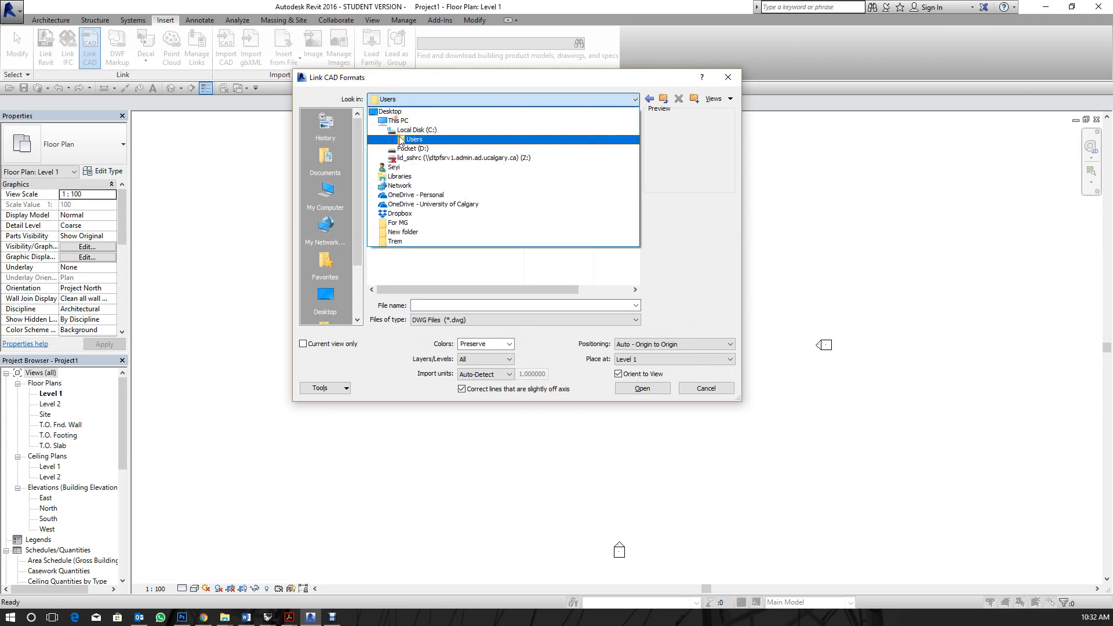
click(434, 212)
scroll(404, 272, down, 3)
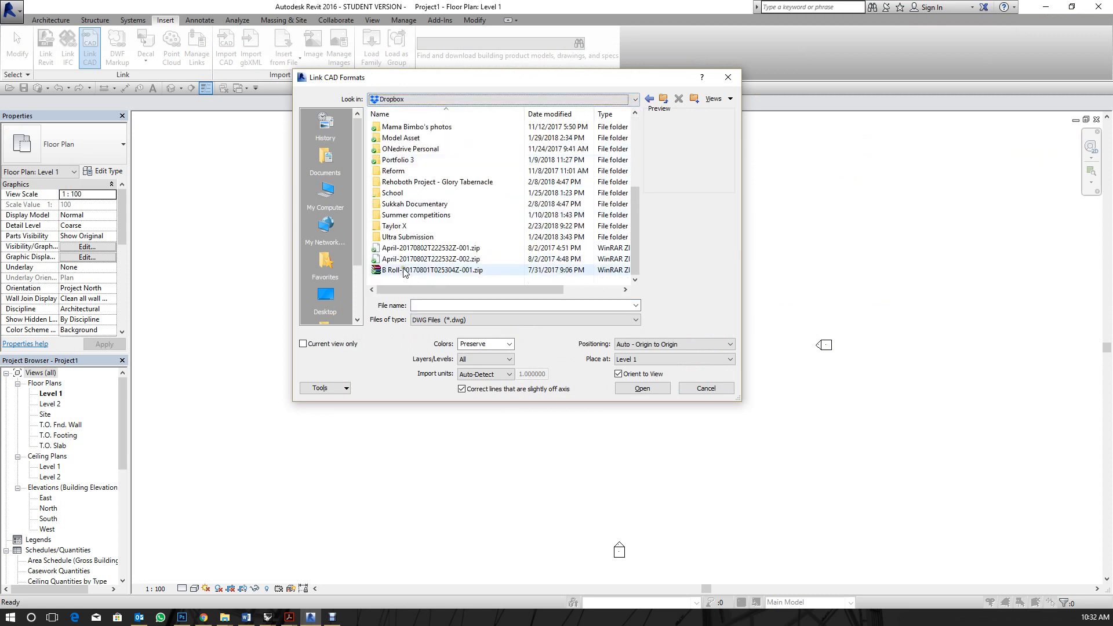
double_click(395, 193)
click(399, 149)
double_click(400, 149)
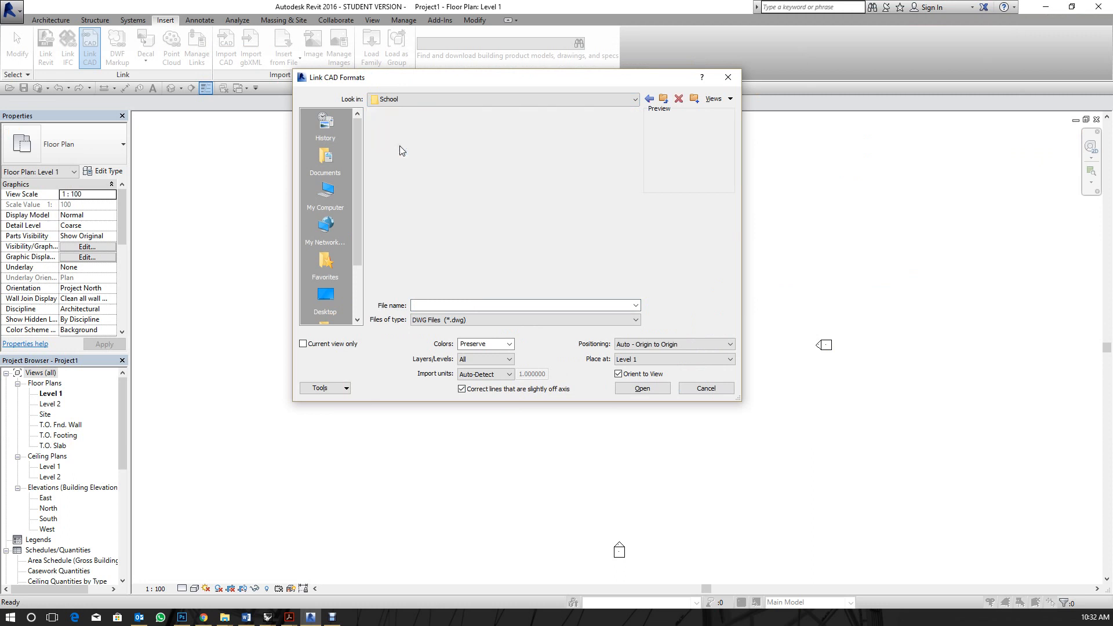
double_click(413, 140)
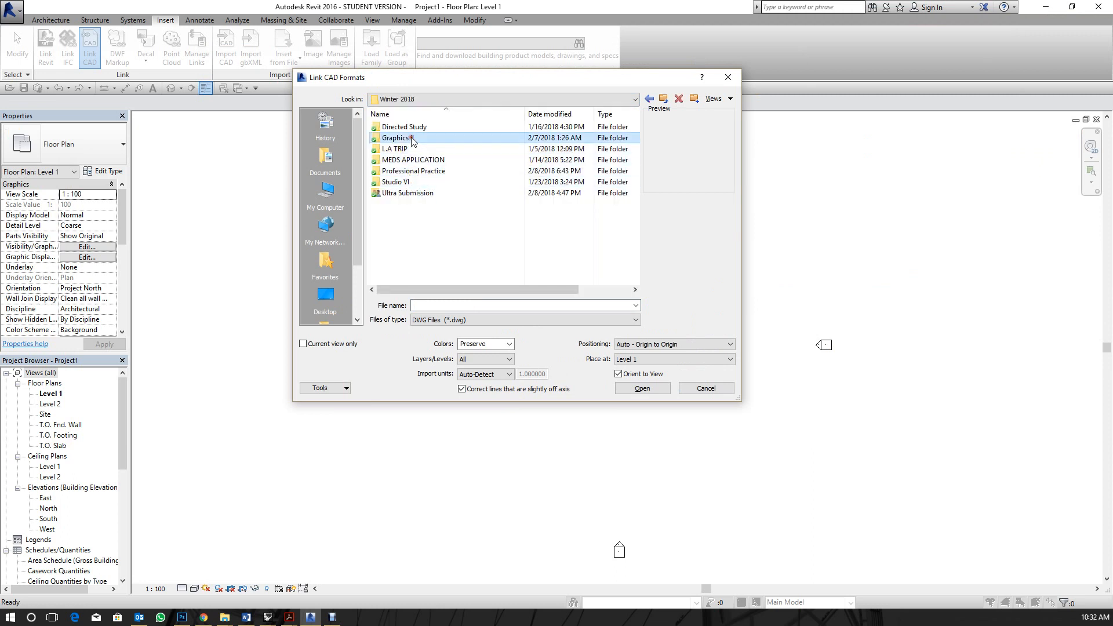
double_click(400, 204)
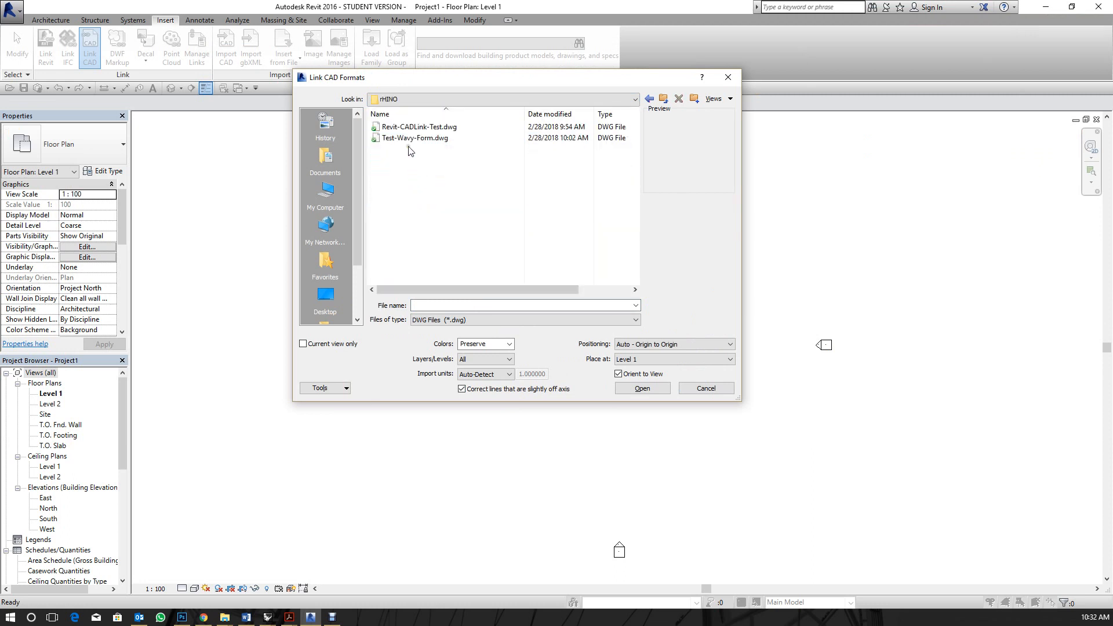
Link Revit-CADLink-Test.dwg with millimeter import units, Auto - Origin to Origin positioning and placement at Level 1.
click(457, 128)
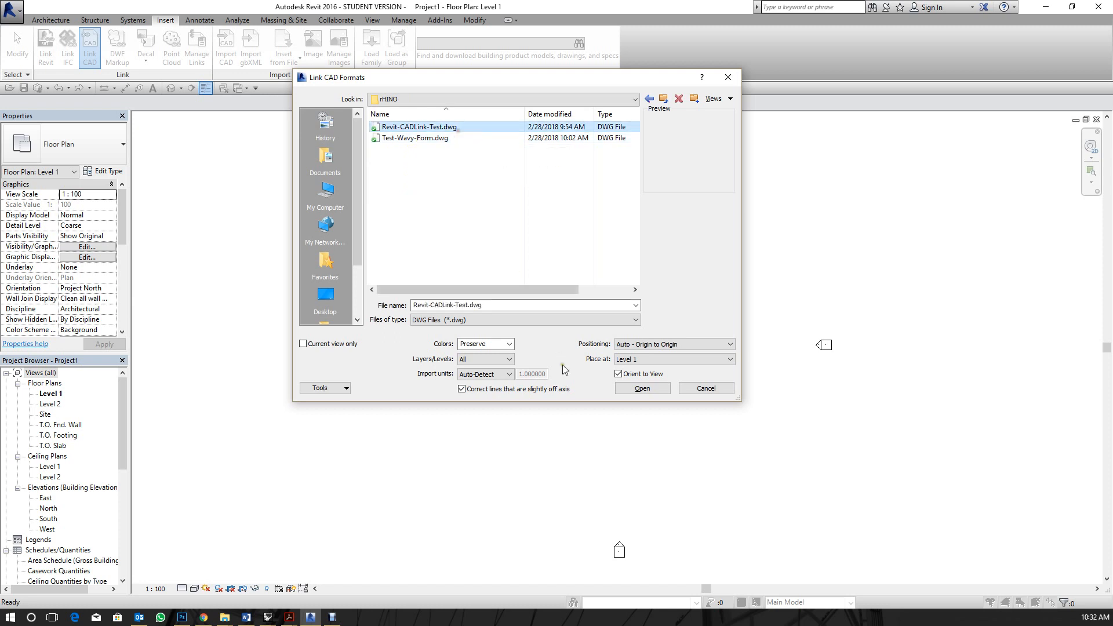
click(509, 374)
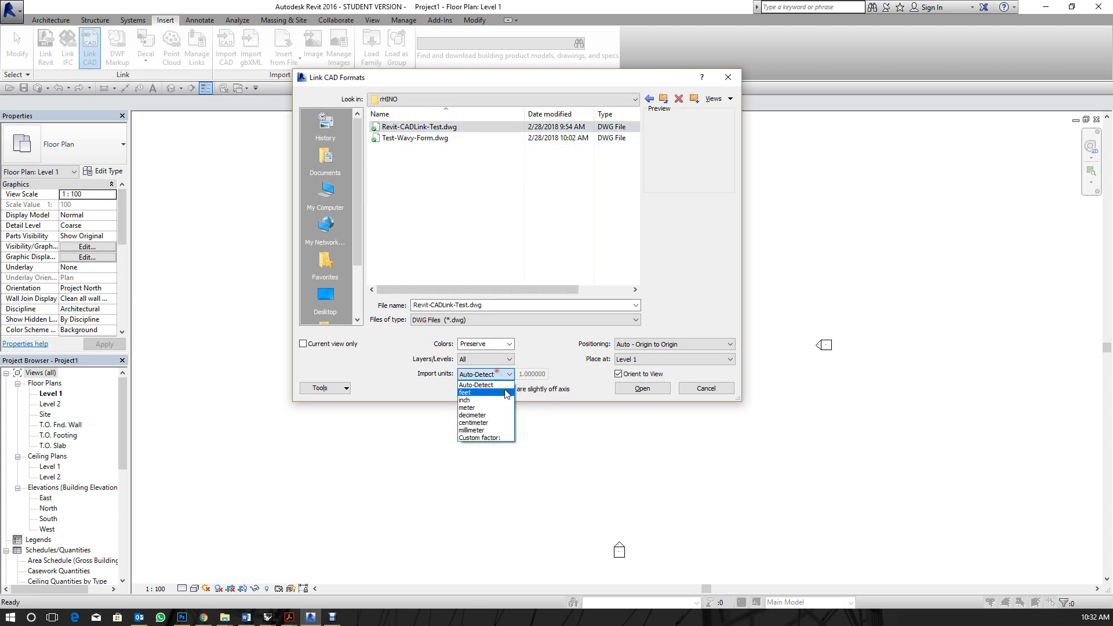
click(502, 430)
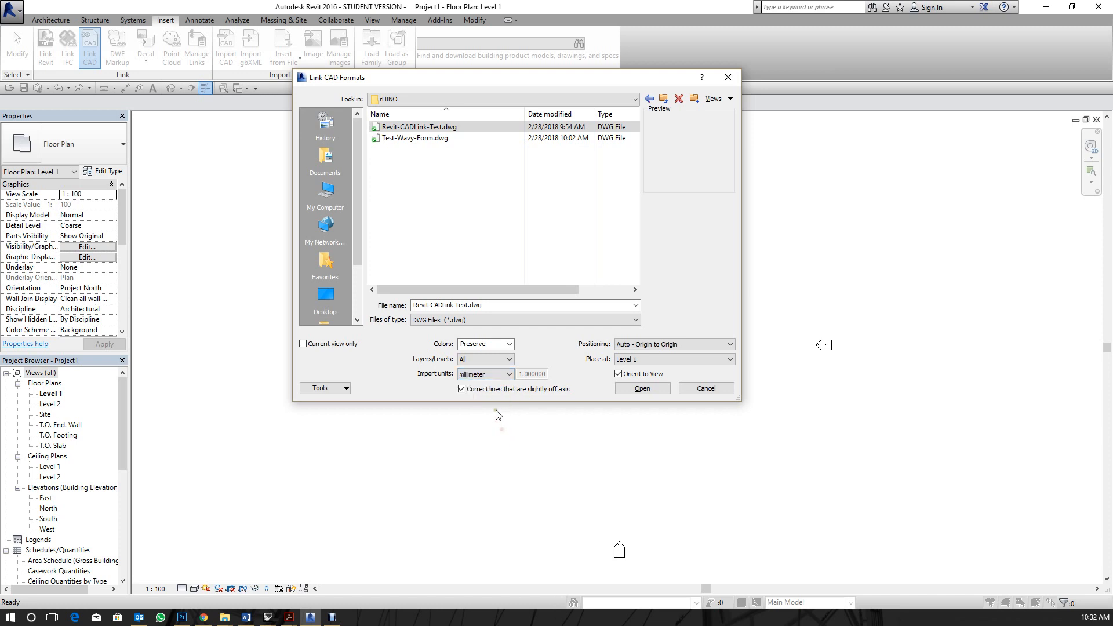
click(643, 359)
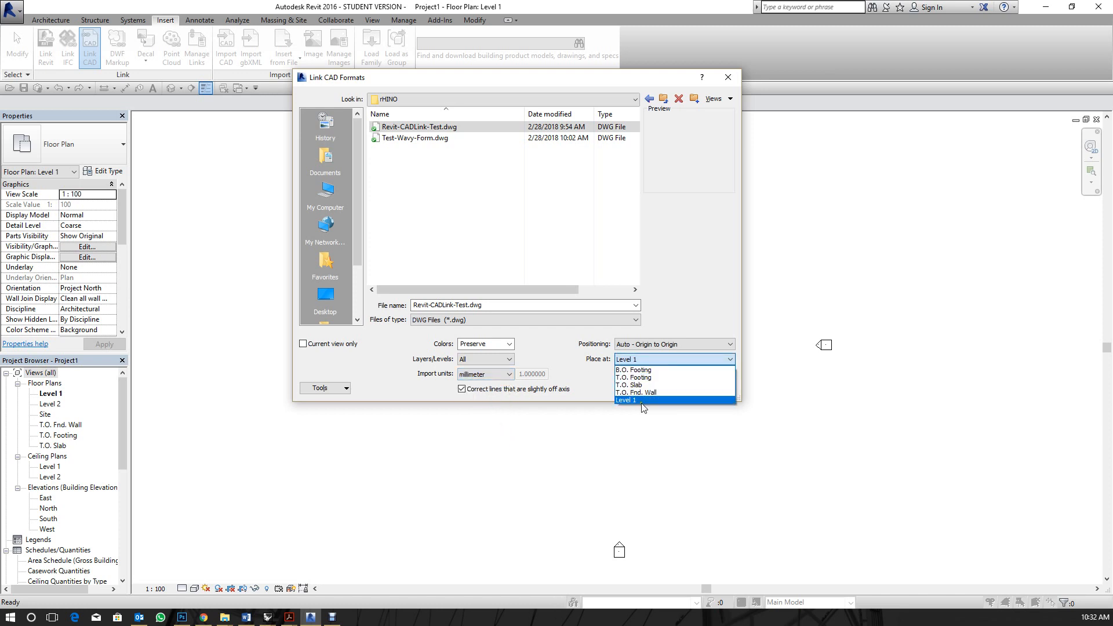
click(632, 360)
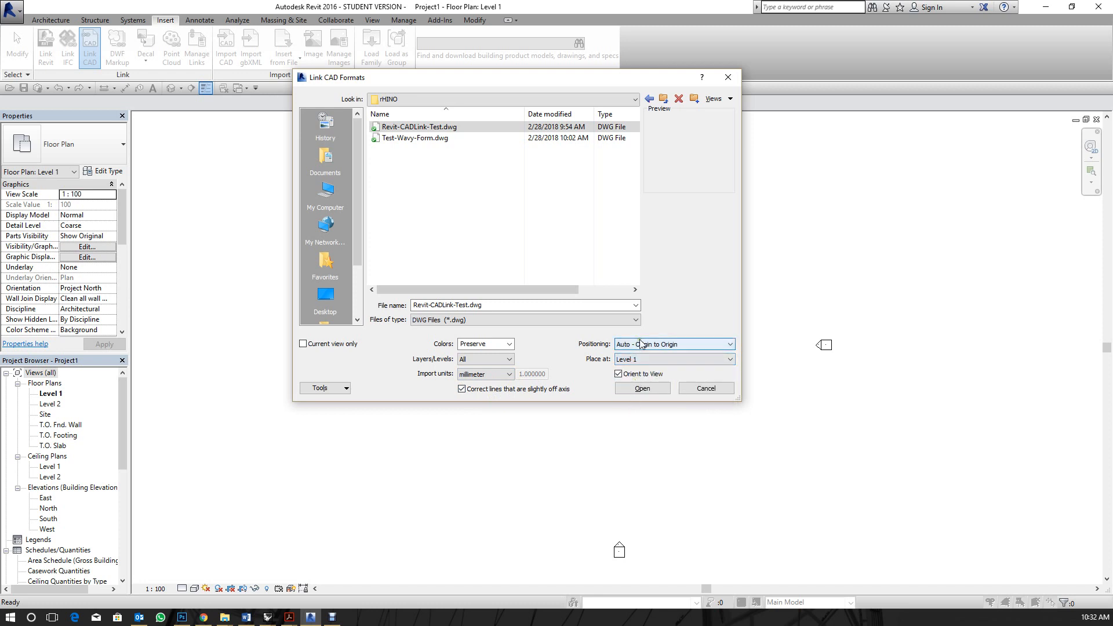
click(650, 387)
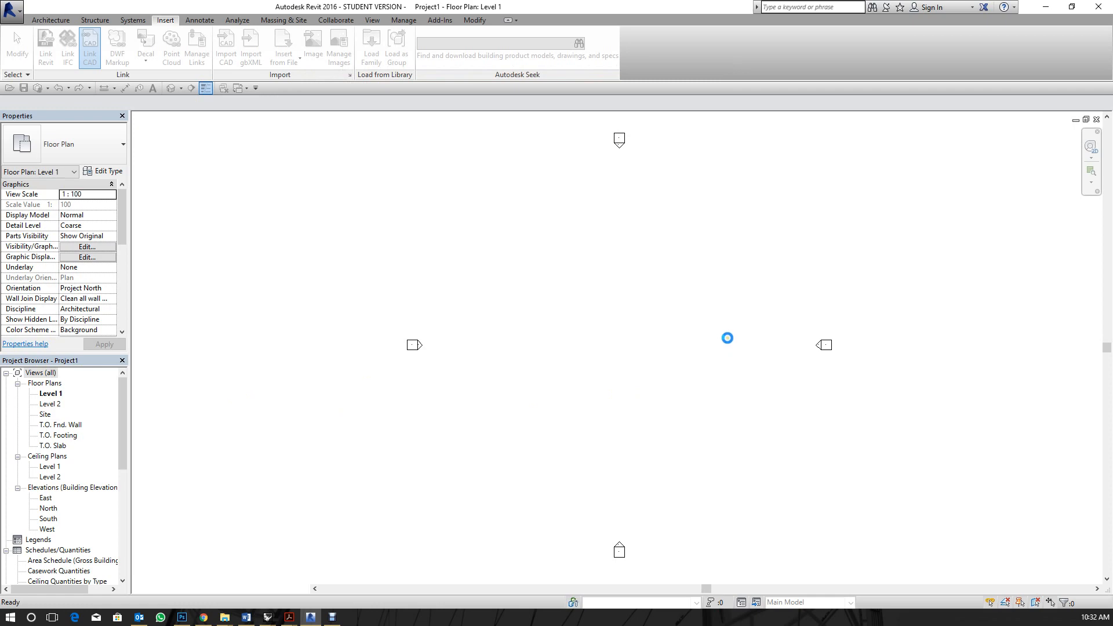
scroll(737, 346, up, 5)
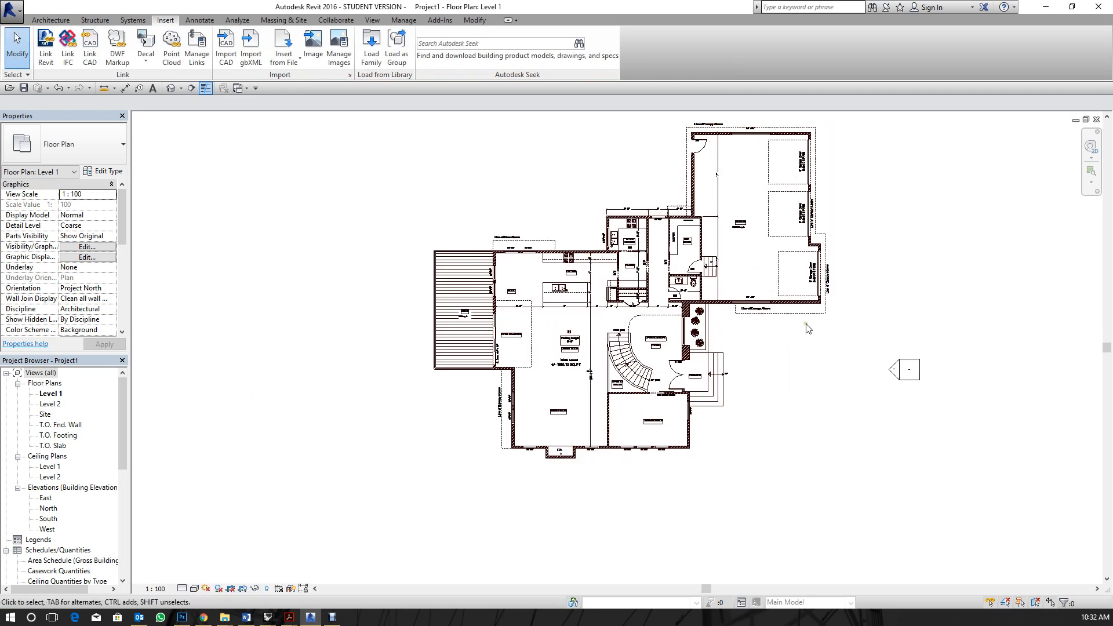
scroll(599, 335, down, 3)
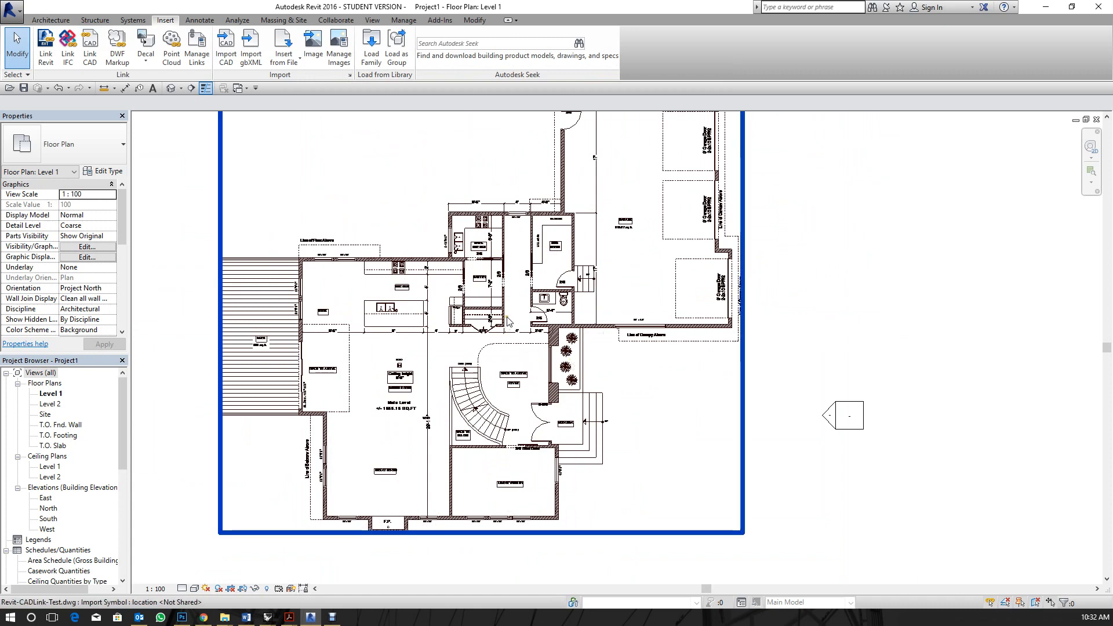
scroll(505, 315, up, 1)
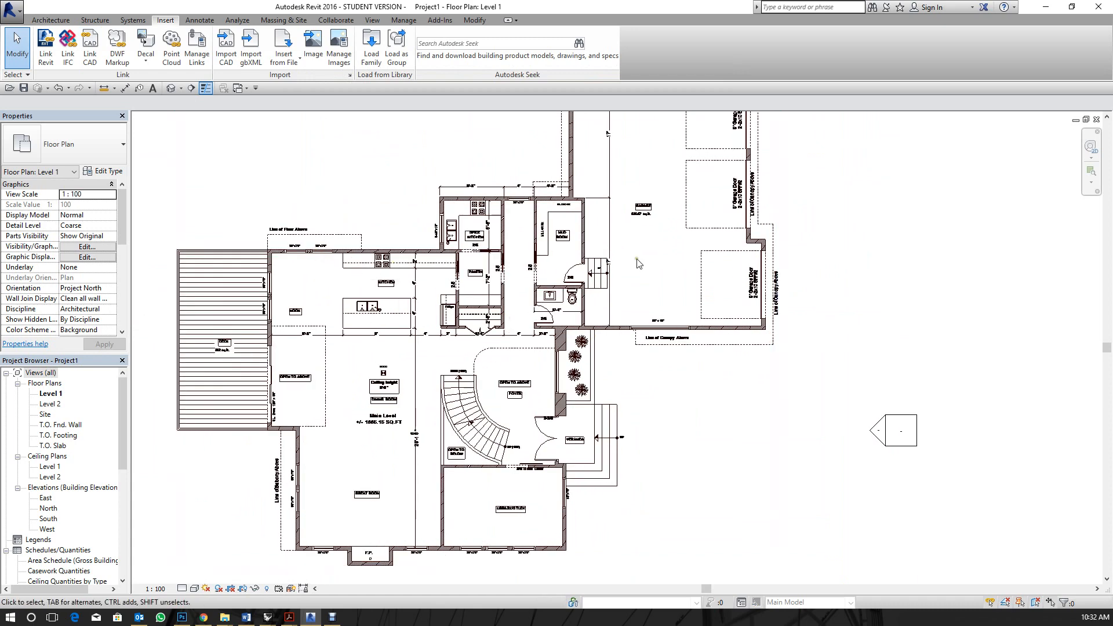
Switch to the Main Floor drawing in Rhinoceros and delete the upper portion of the garage.
mouse_move(267, 617)
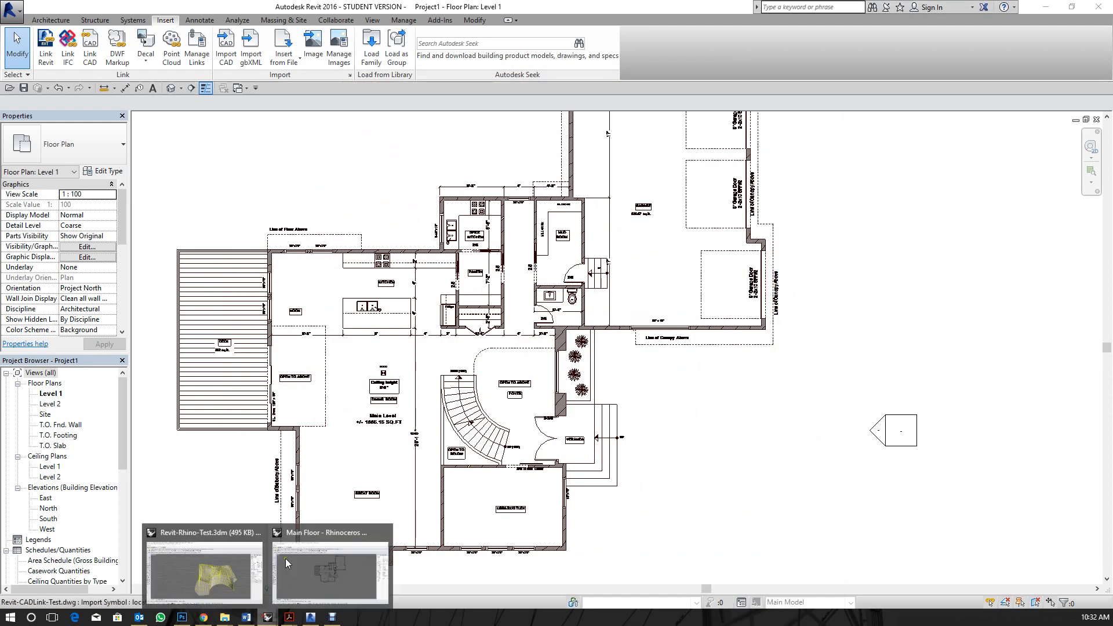
click(311, 556)
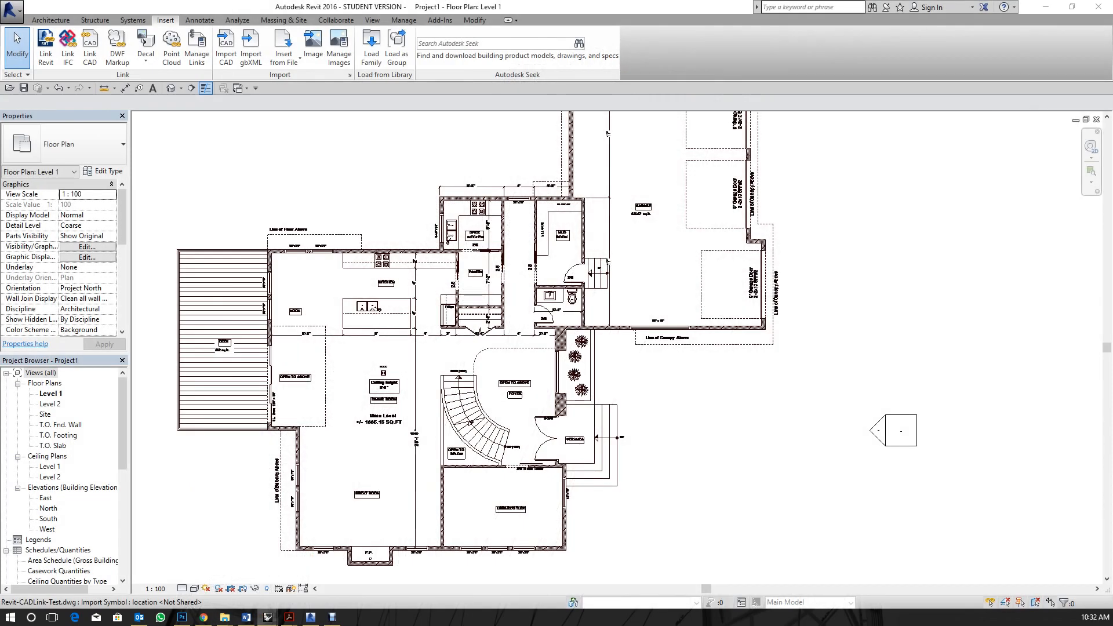
drag(406, 625, 695, 1)
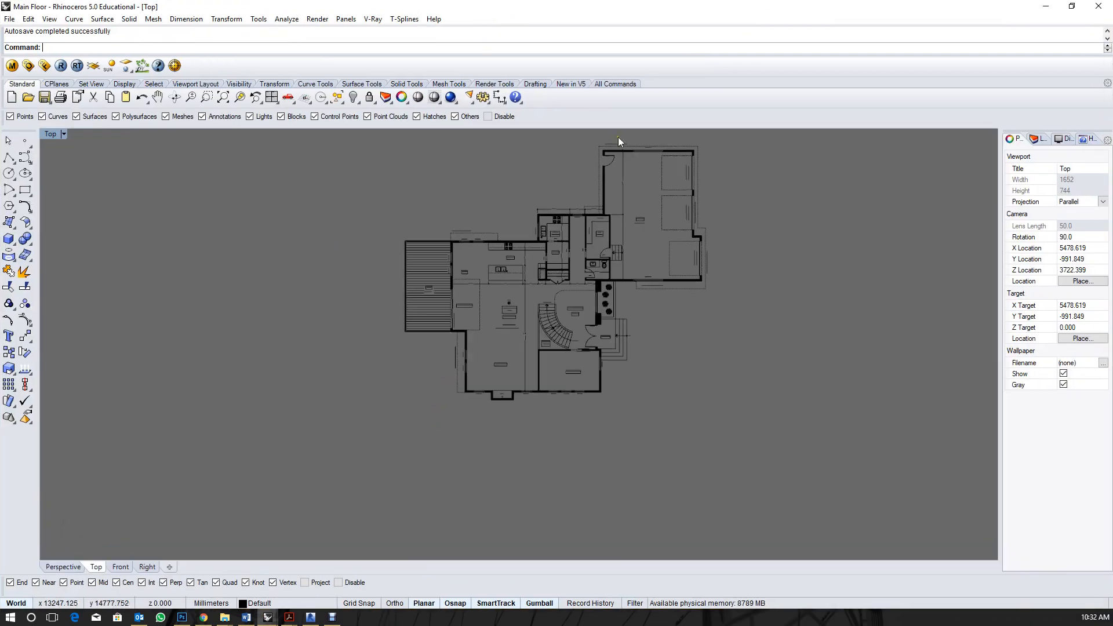
scroll(608, 228, up, 8)
scroll(617, 264, down, 8)
right_drag(677, 216, 593, 327)
drag(681, 230, 389, 331)
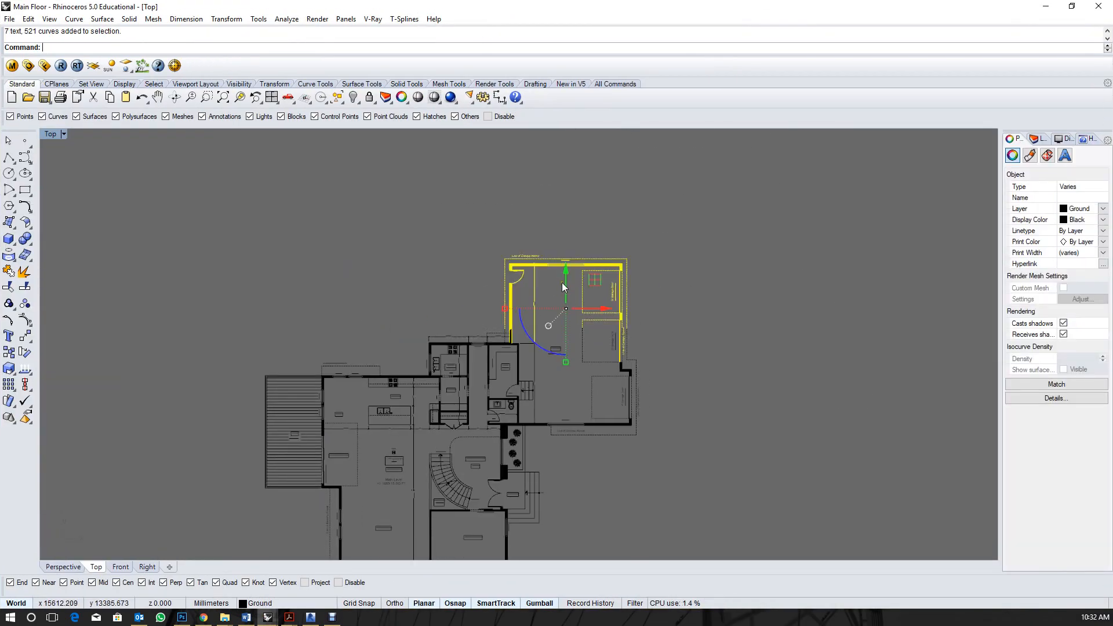
key(Delete)
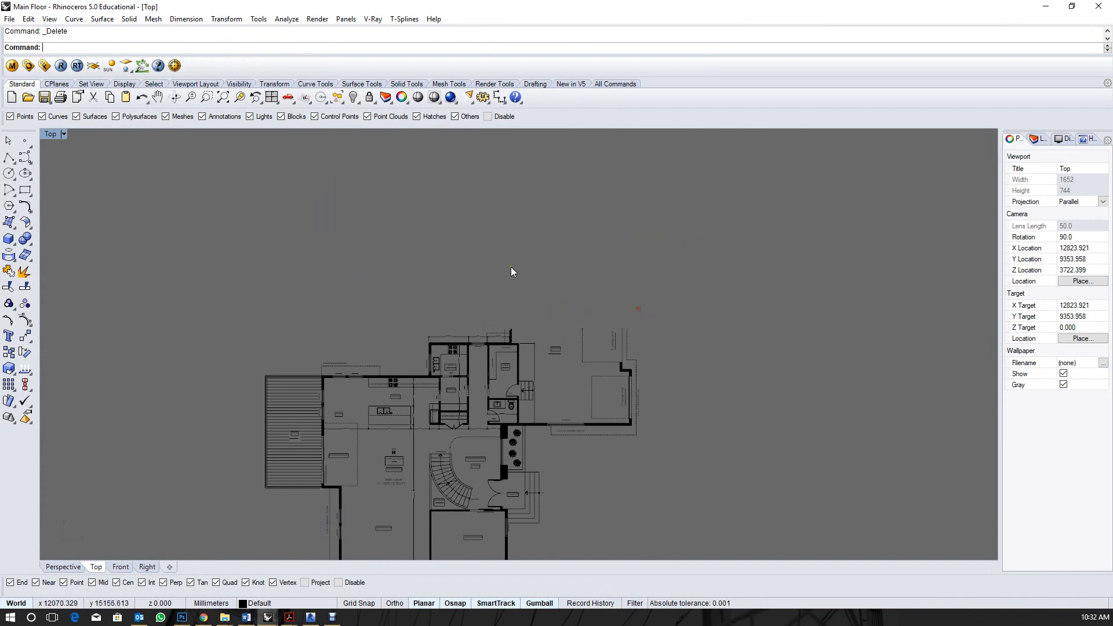
Save the edited plan as an AutoCAD drawing in the rHINO folder, replacing Revit-CADLink-Test.dwg.
scroll(507, 251, down, 3)
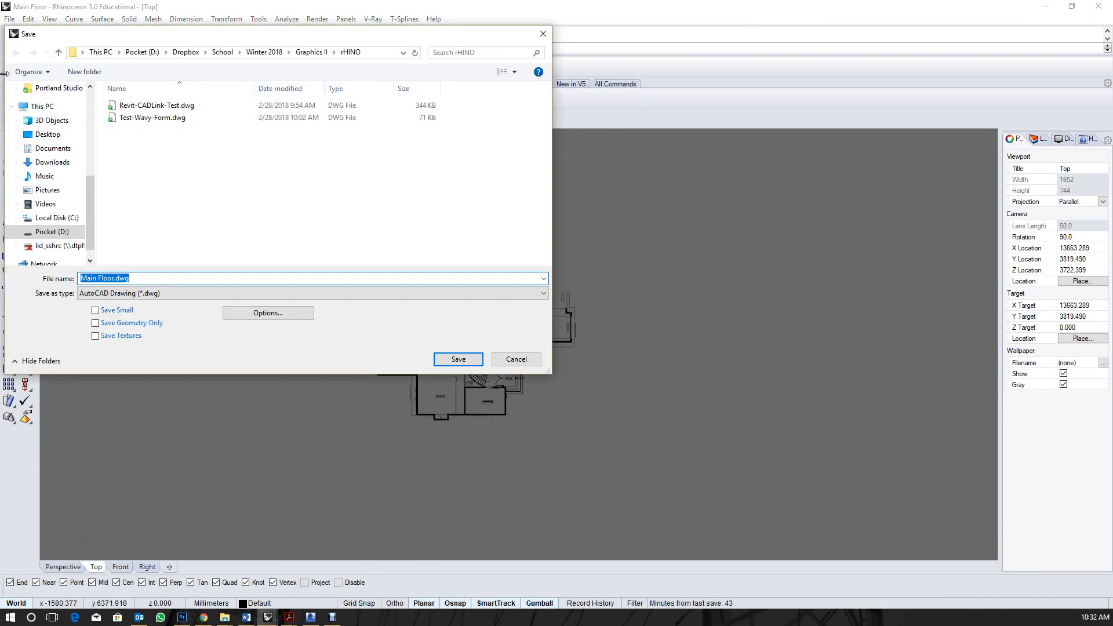
click(256, 106)
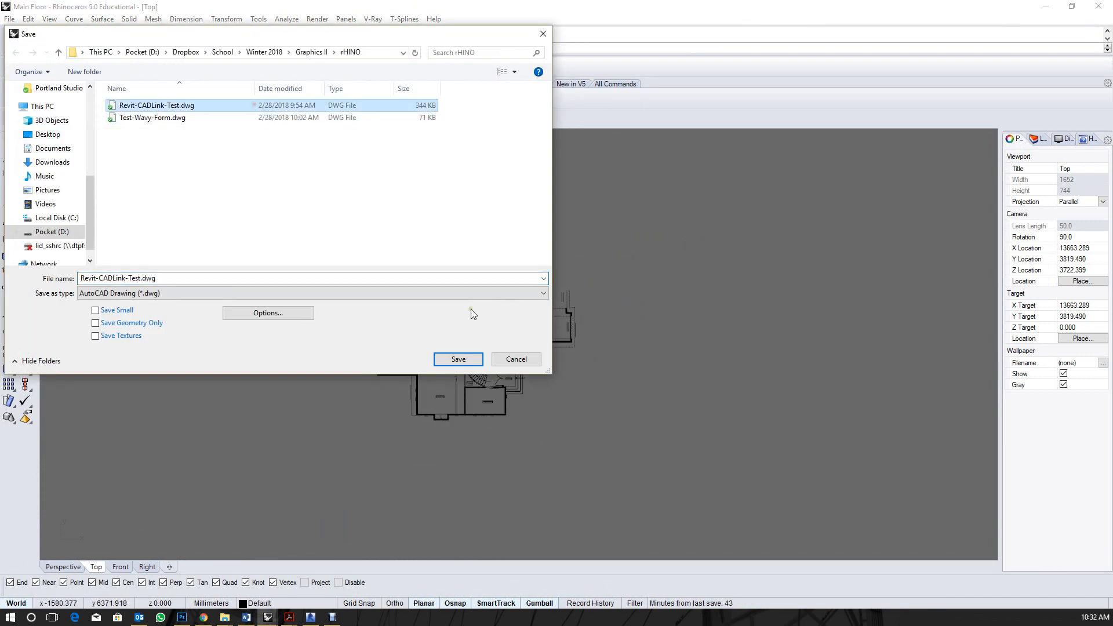
click(464, 362)
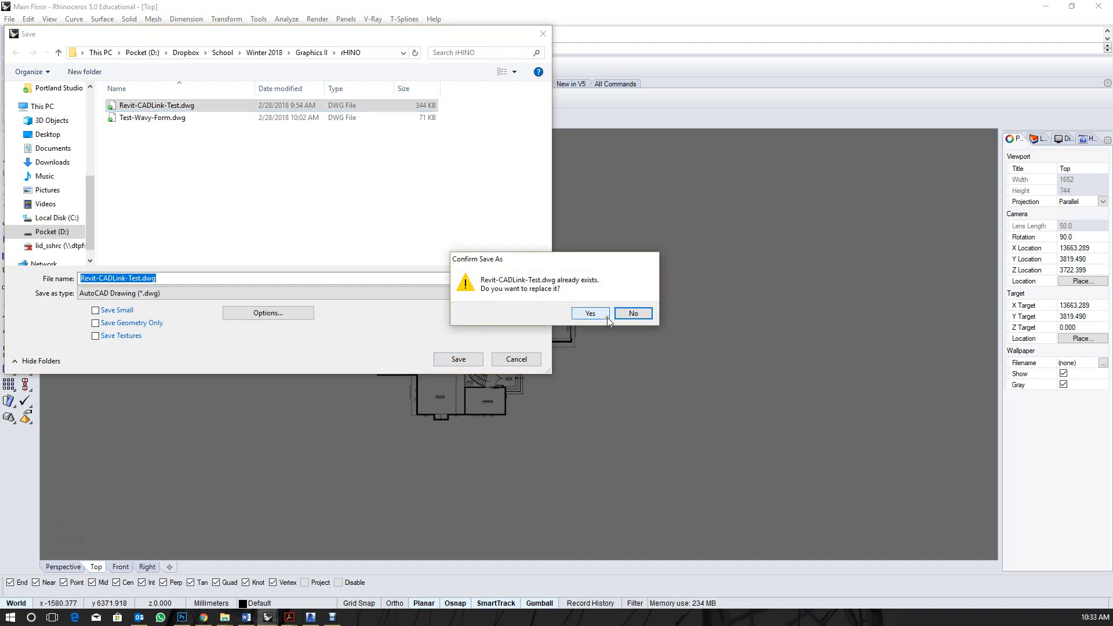
click(600, 314)
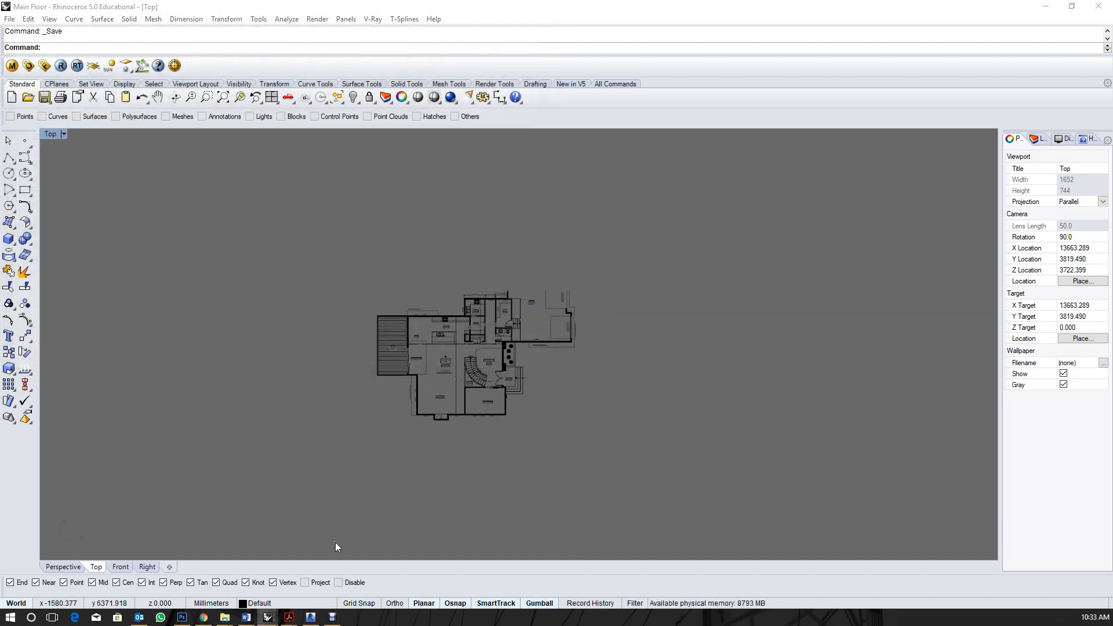
Switch to Revit and open the list of linked CAD files in Manage Links.
click(317, 617)
click(622, 438)
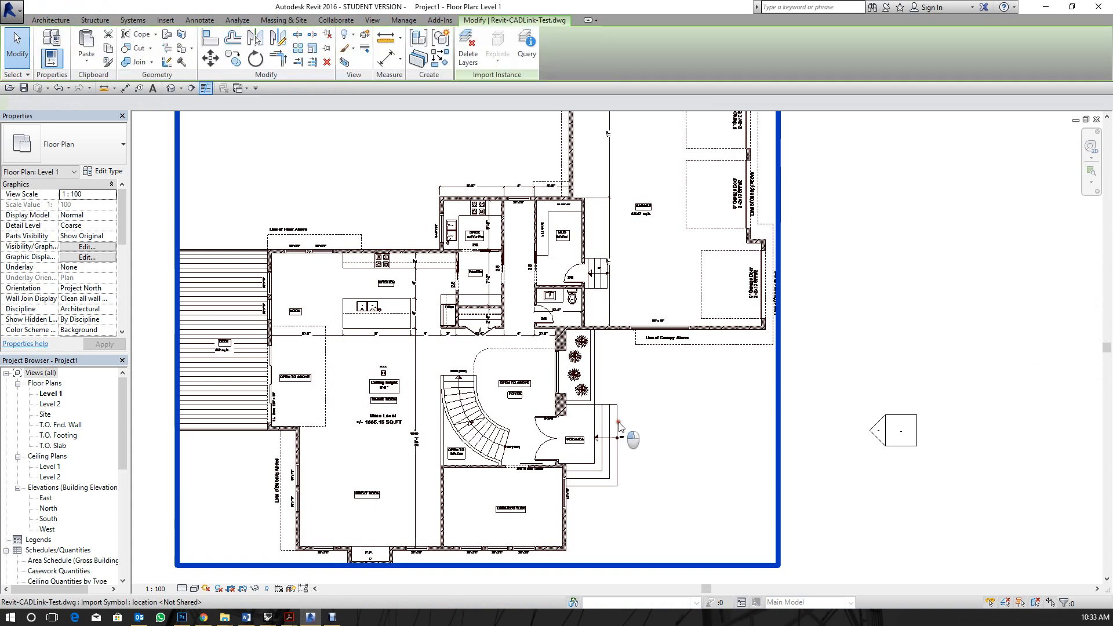
scroll(612, 444, down, 2)
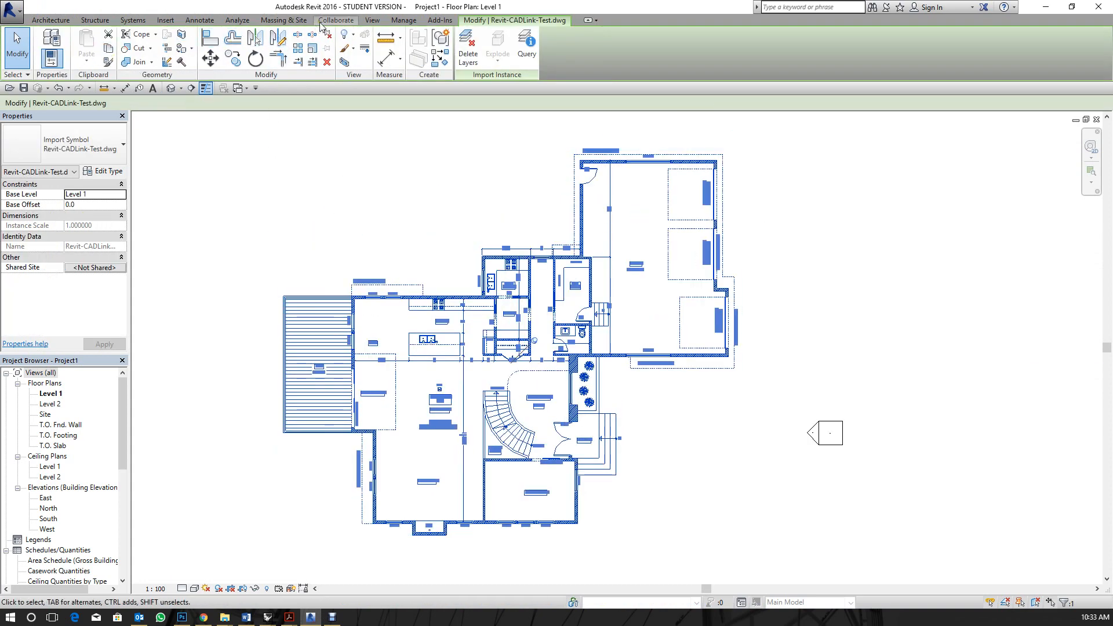
click(405, 21)
key(Escape)
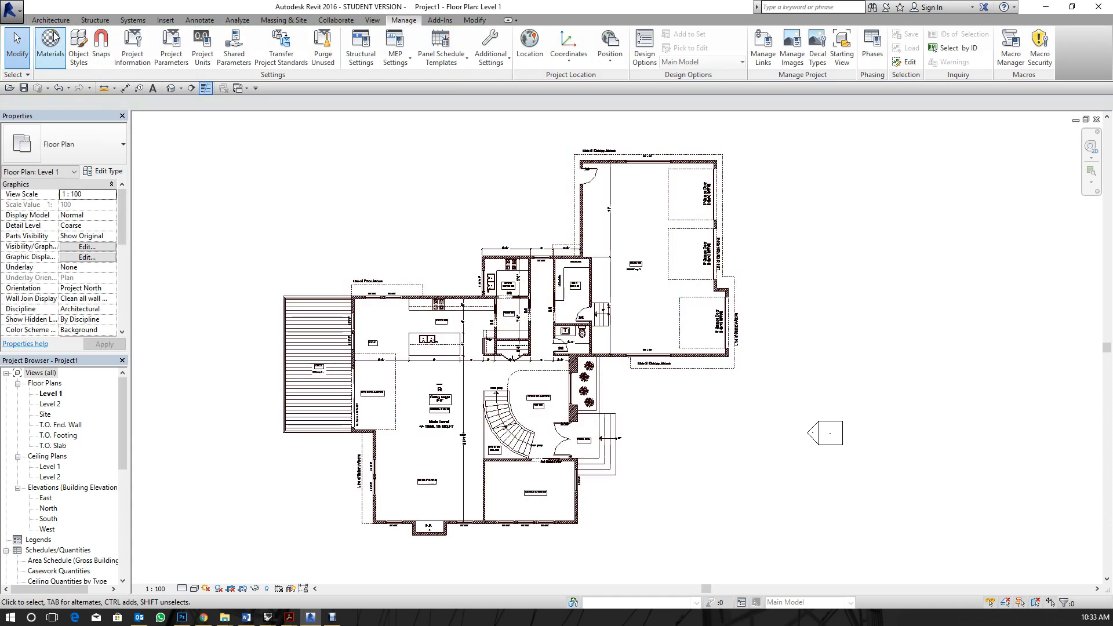
click(169, 22)
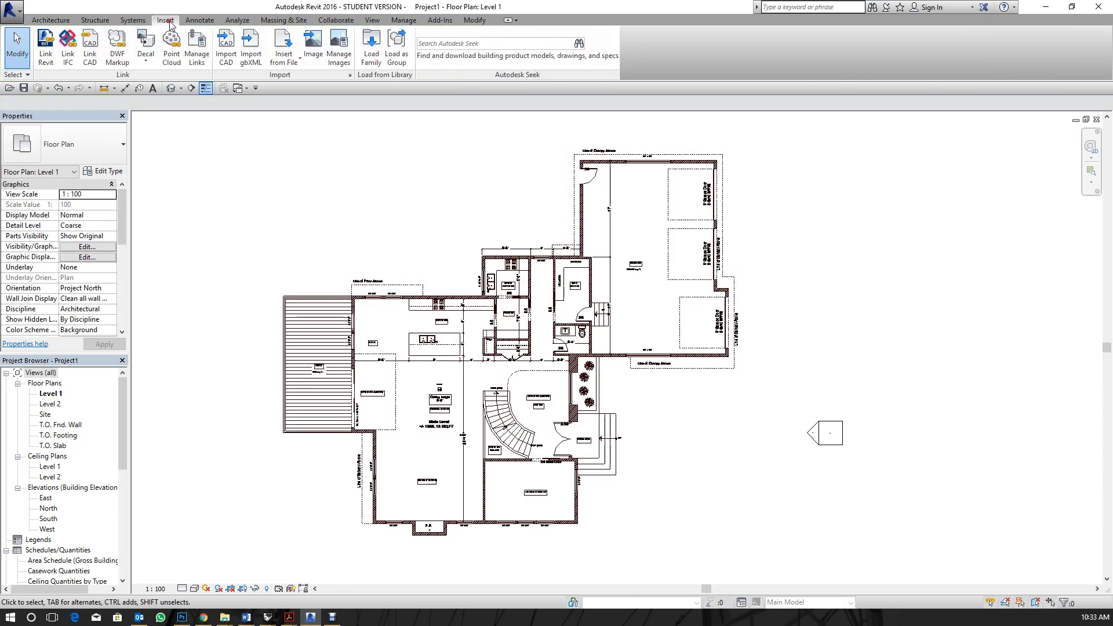
click(197, 55)
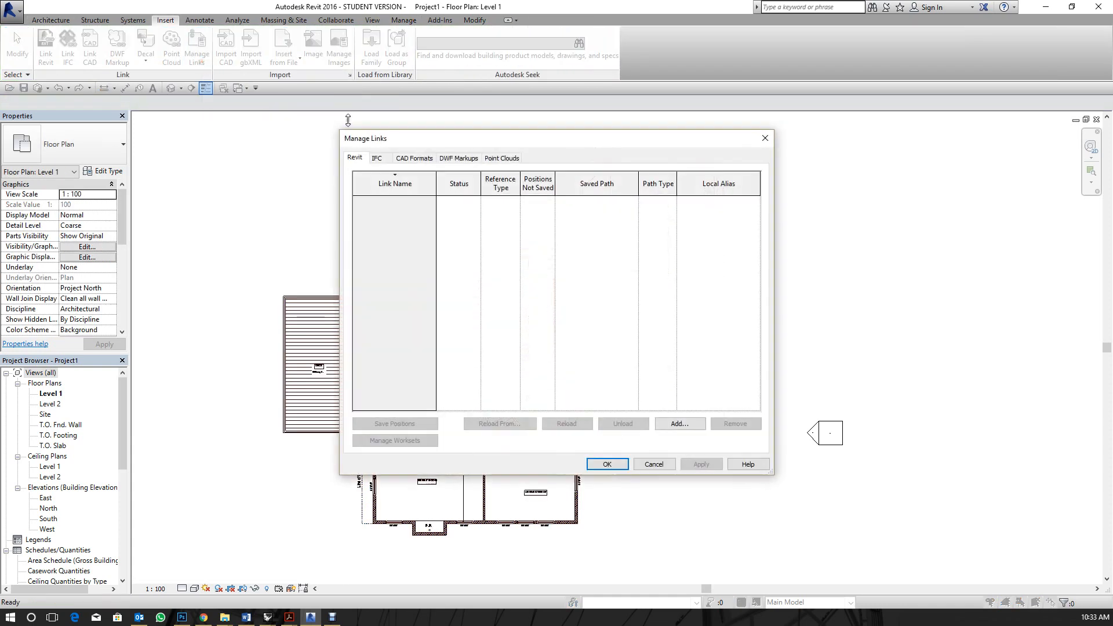
click(414, 159)
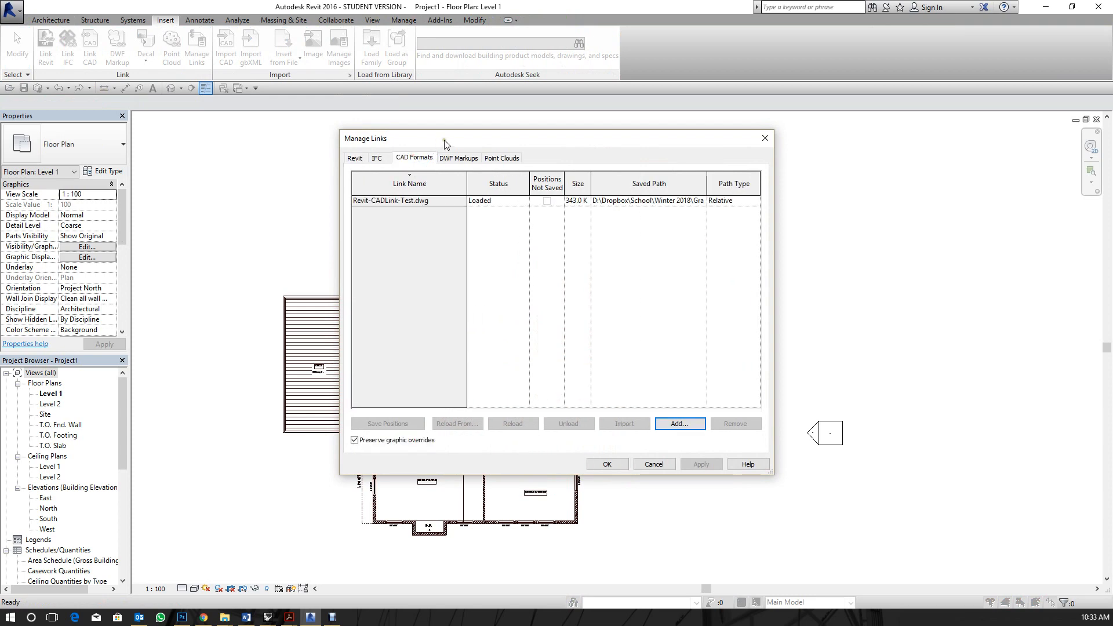
mouse_move(444, 140)
mouse_down()
mouse_move(768, 121)
mouse_move(684, 121)
mouse_up()
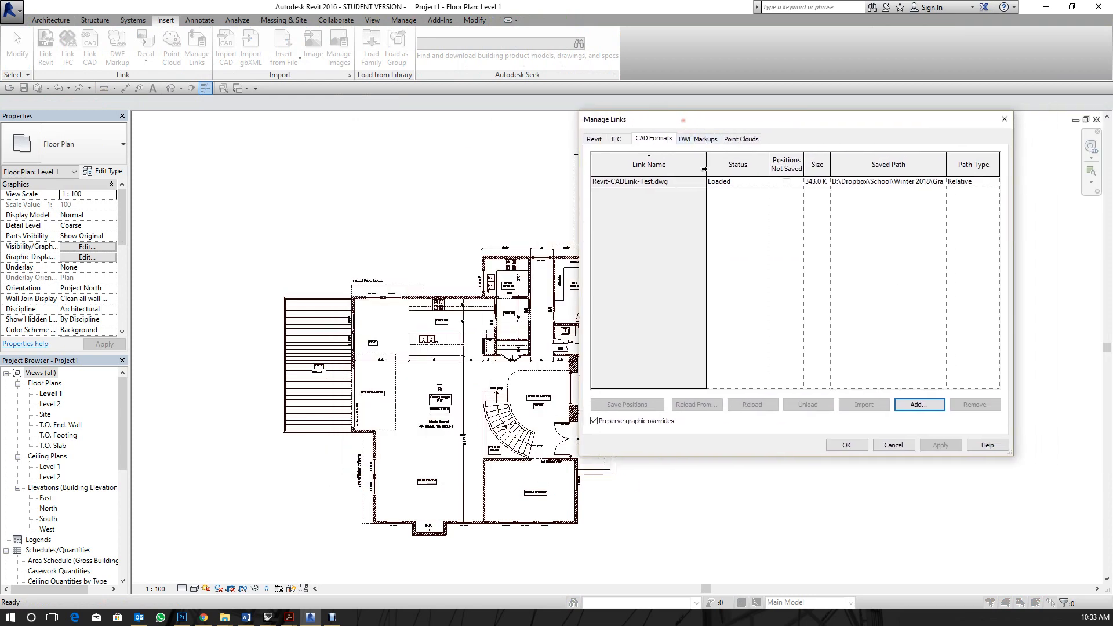
Try to reload the Revit-CADLink-Test.dwg link, declining the import from paper space.
click(633, 181)
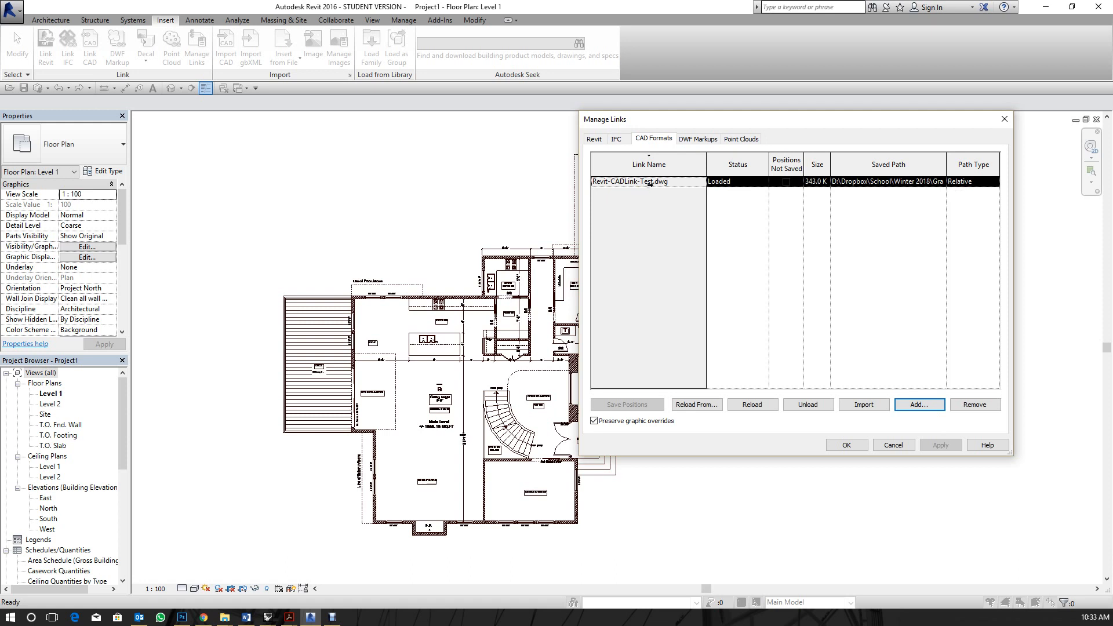
click(751, 405)
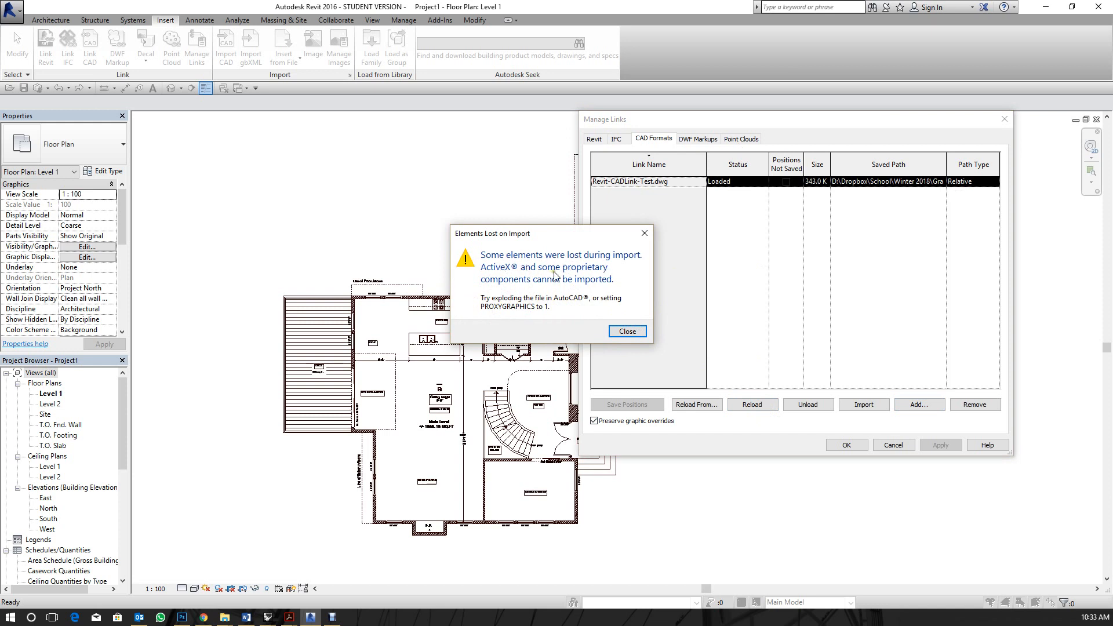
click(635, 335)
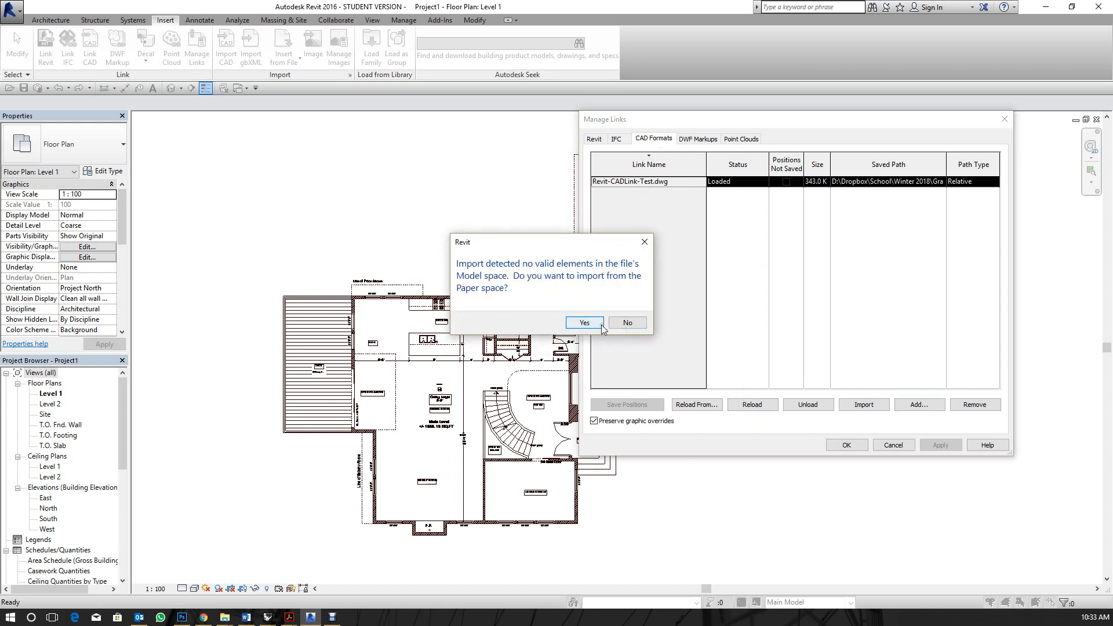
click(627, 323)
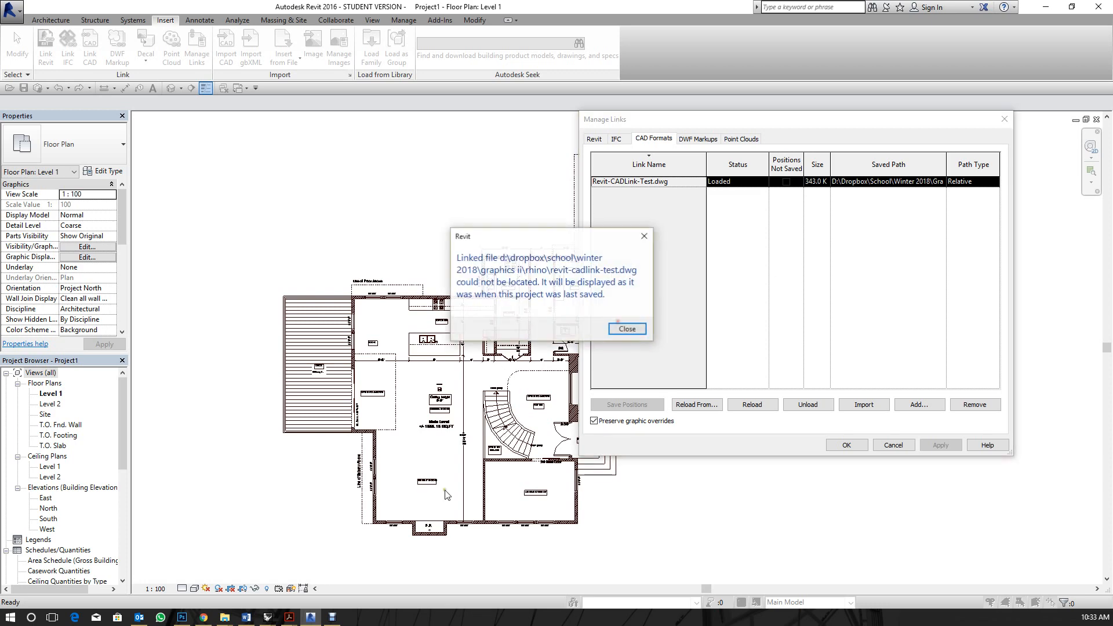
click(628, 327)
click(846, 445)
Switch to the Main Floor drawing in Rhinoceros and complete the DWG export with the Default export scheme.
mouse_move(267, 616)
click(290, 587)
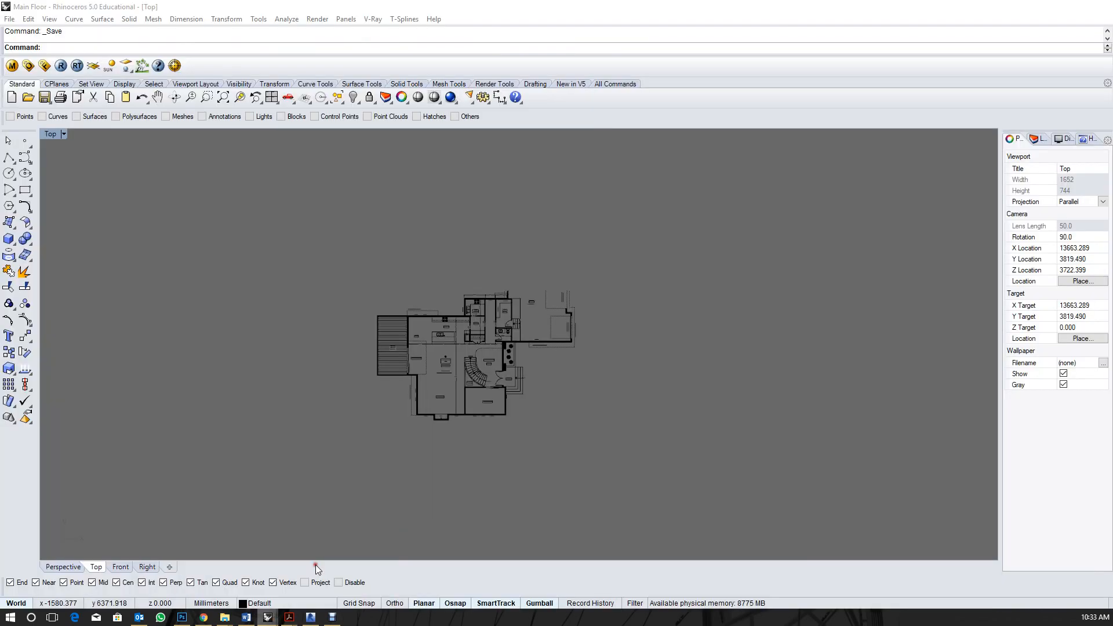
drag(1112, 172, 603, 171)
click(608, 203)
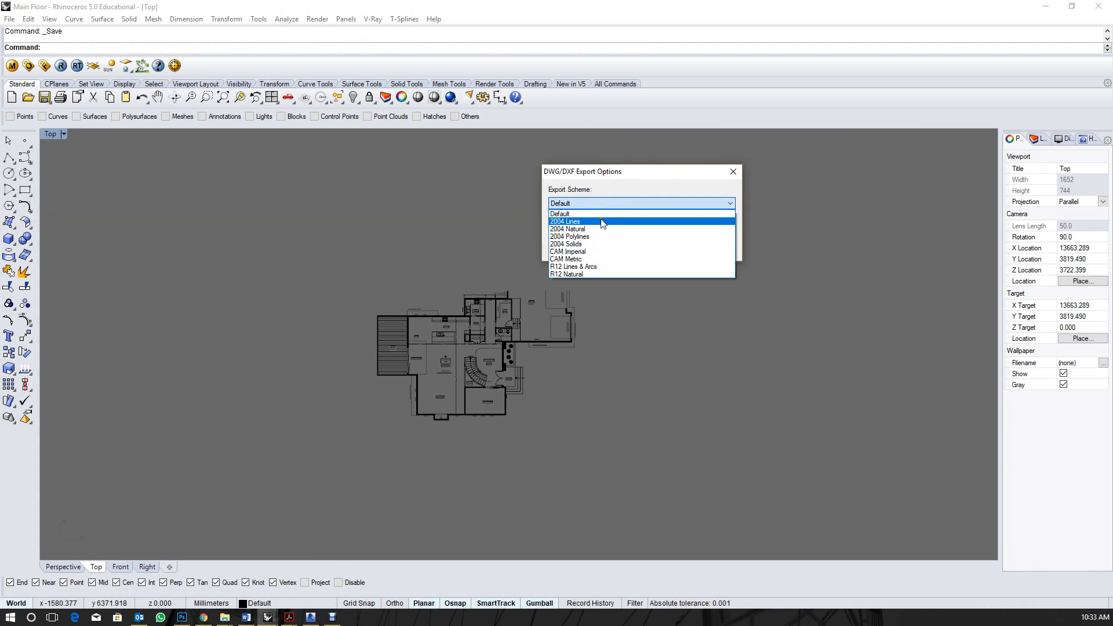
click(611, 213)
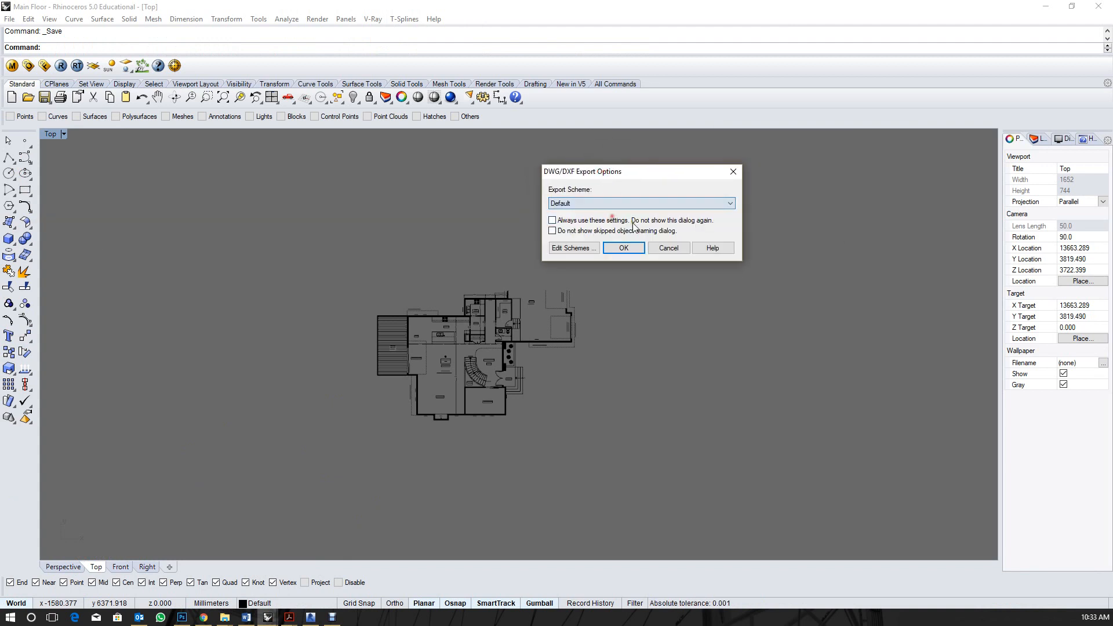
click(624, 248)
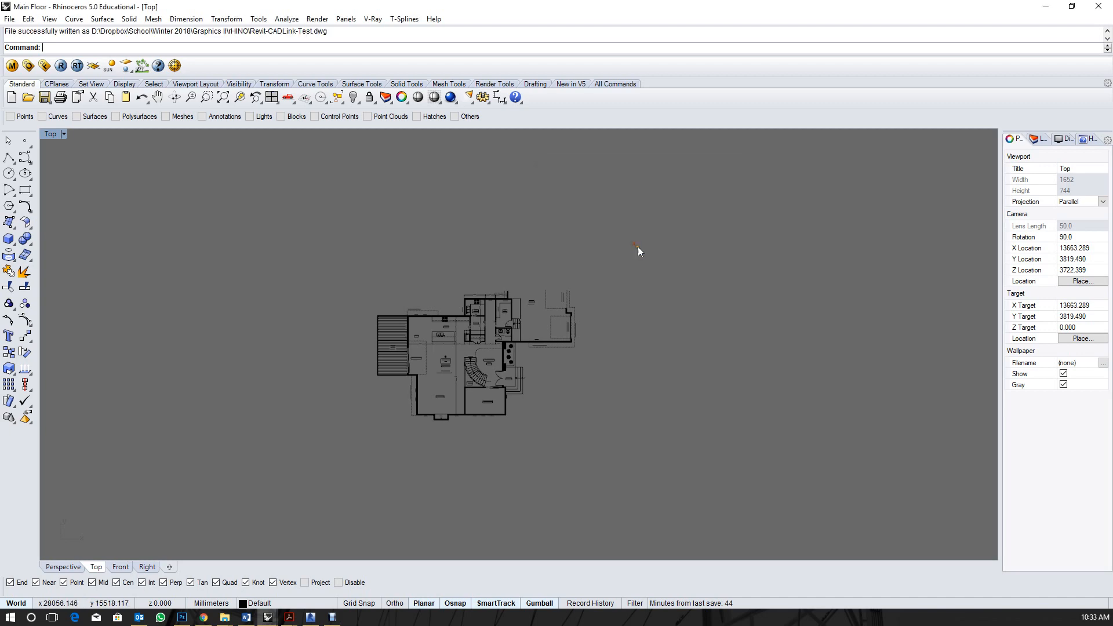
Switch to Revit and reload the Revit-CADLink-Test.dwg link through Manage Links.
click(311, 615)
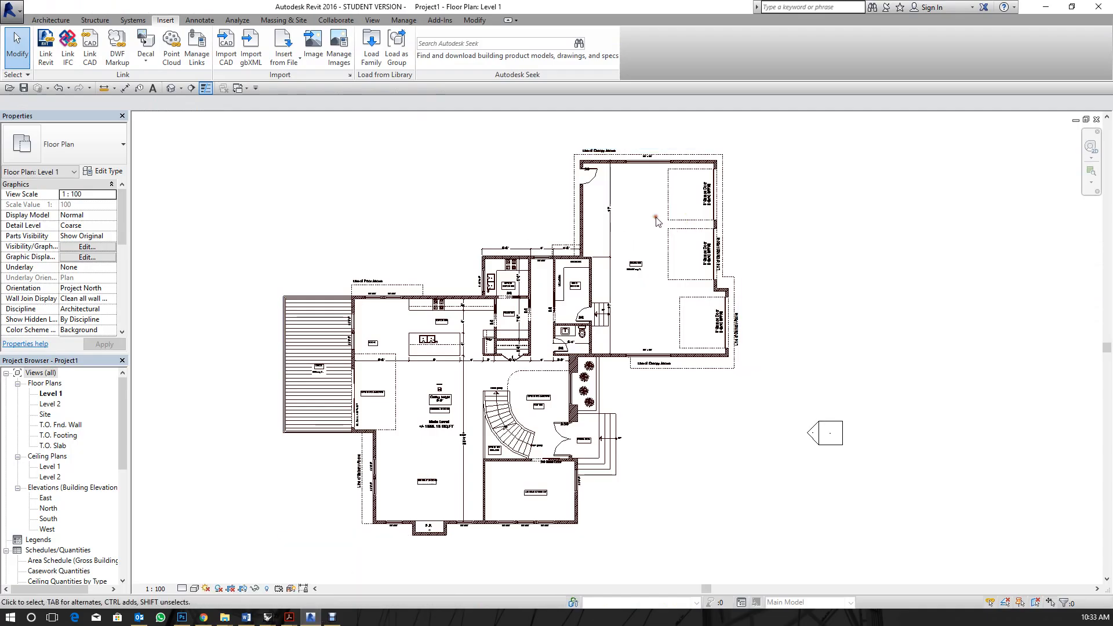
click(451, 392)
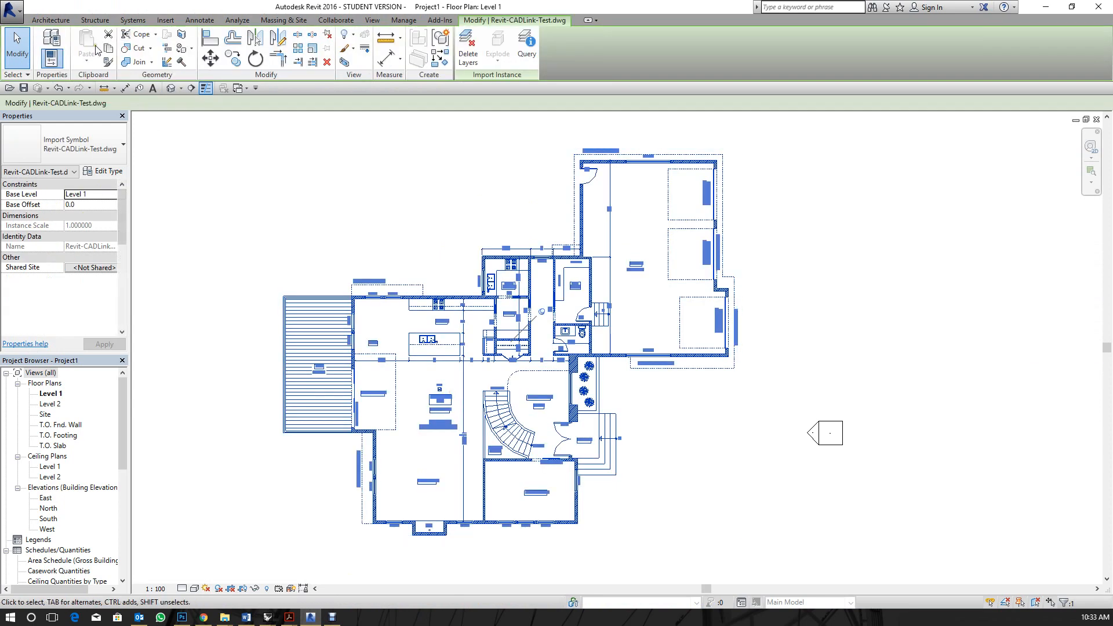
click(70, 21)
click(165, 20)
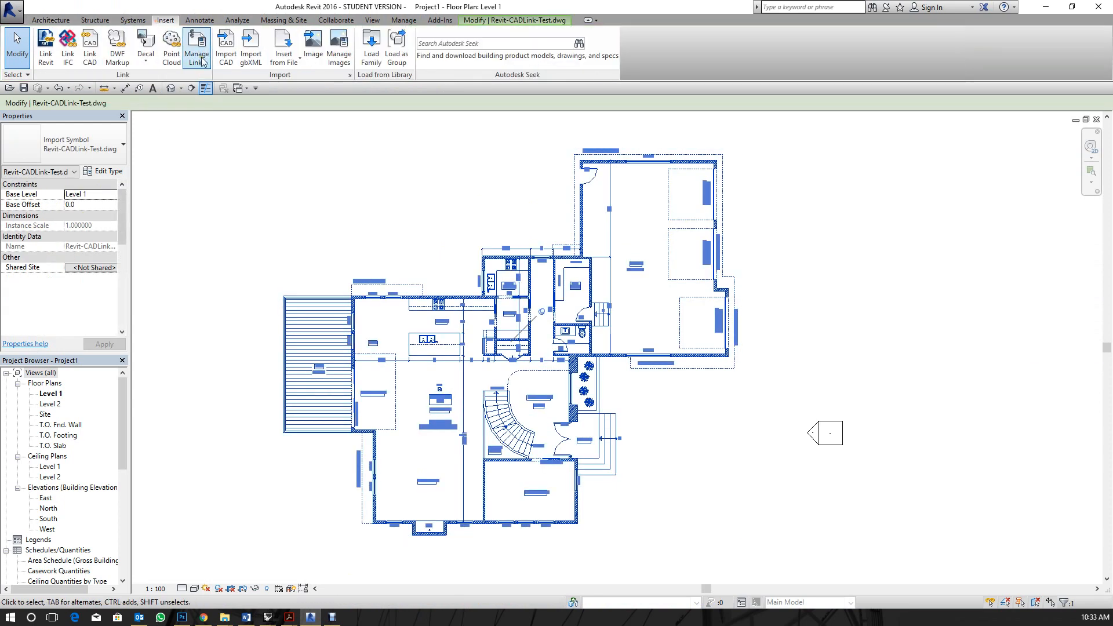
click(197, 54)
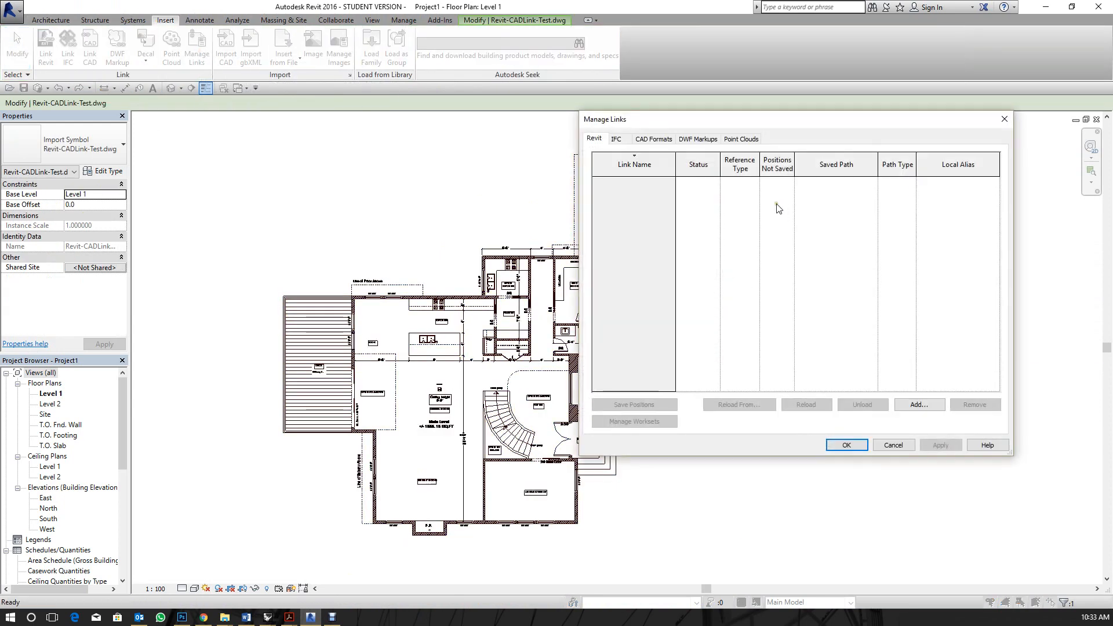
click(656, 142)
click(642, 180)
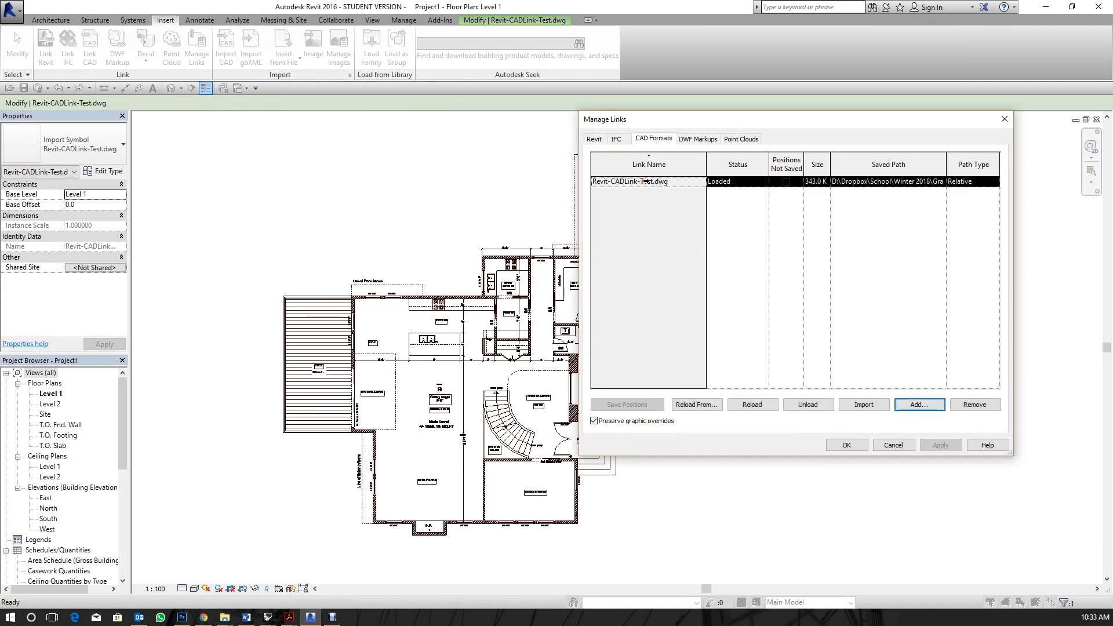
click(760, 405)
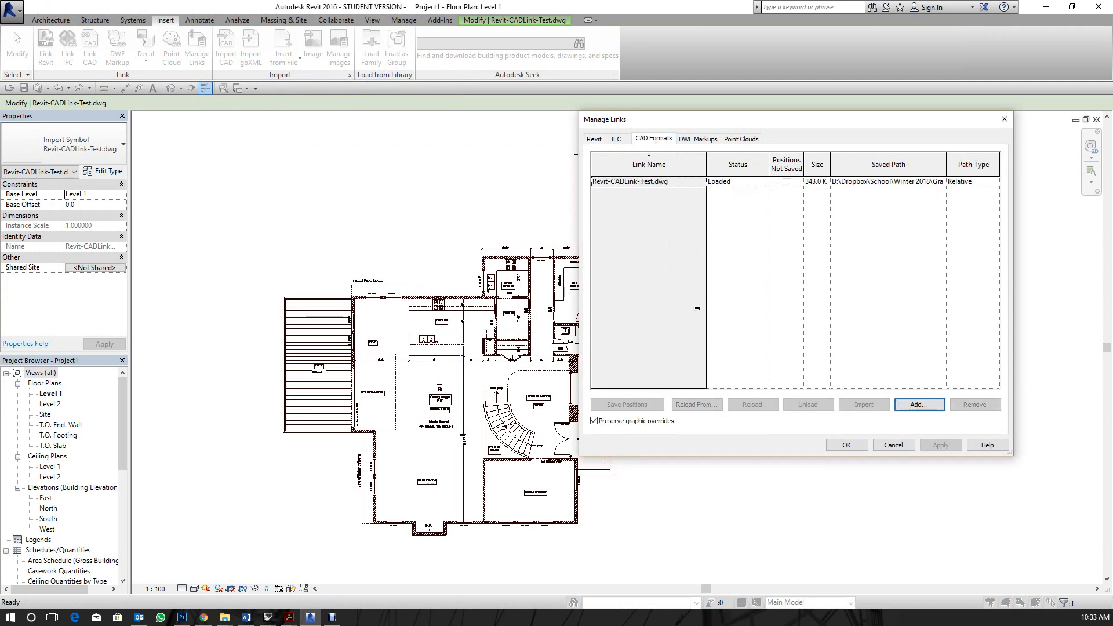
drag(886, 126, 382, 97)
click(351, 407)
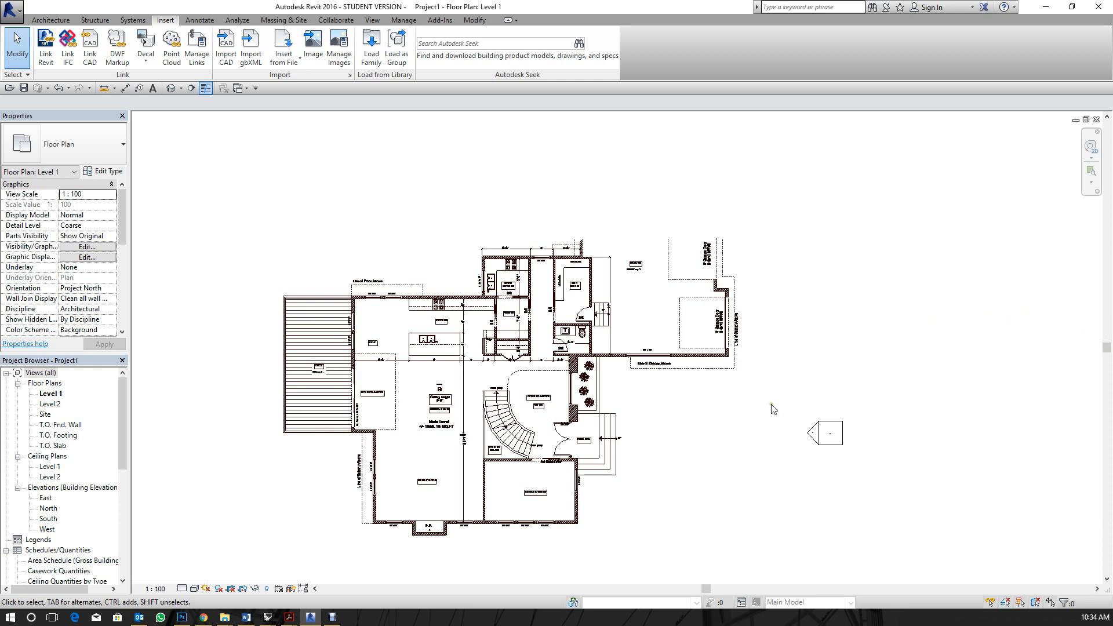
Switch to the Main Floor drawing in Rhinoceros and undo the deletion of the garage's upper portion.
click(267, 617)
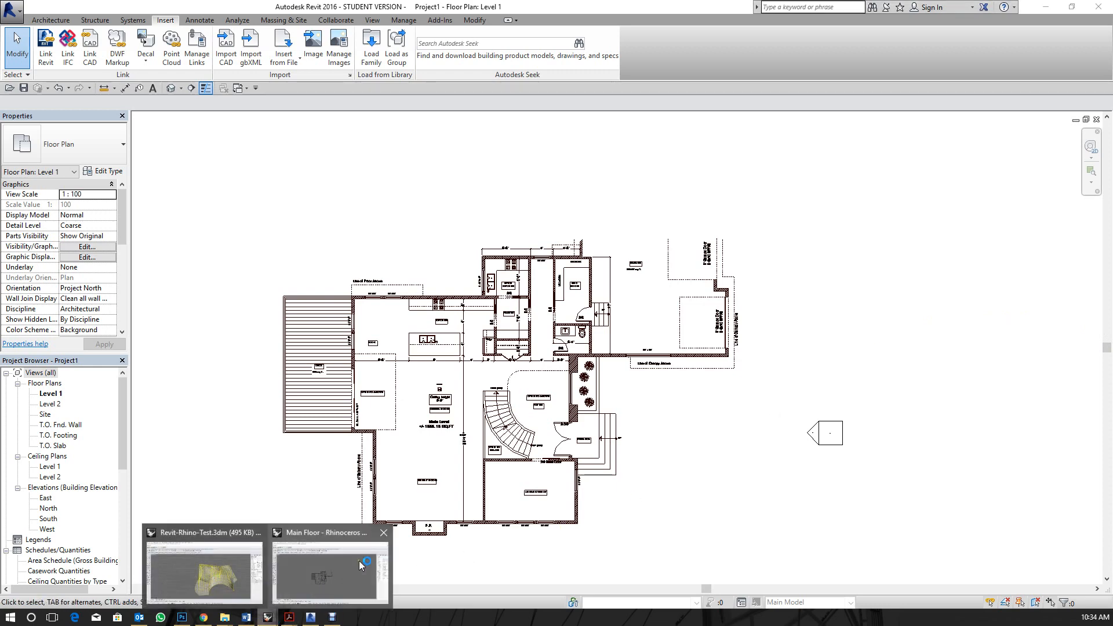
click(323, 571)
key(ctrl+z)
click(617, 380)
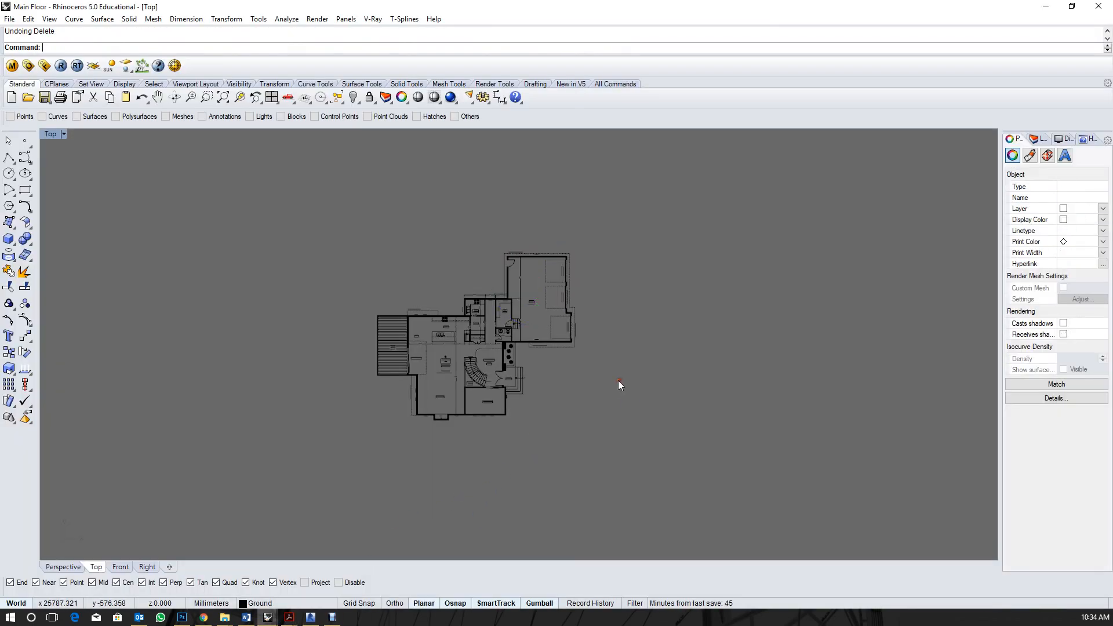
Save the plan as an AutoCAD drawing over Revit-CADLink-Test.dwg with the Default export scheme.
key(ctrl+s)
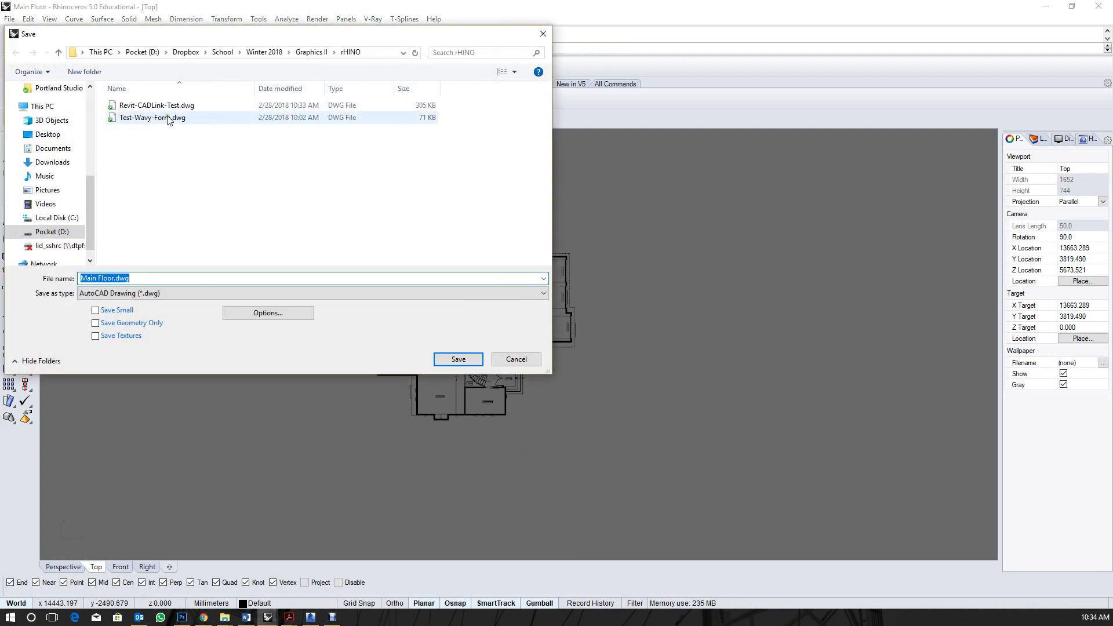
double_click(184, 107)
click(596, 315)
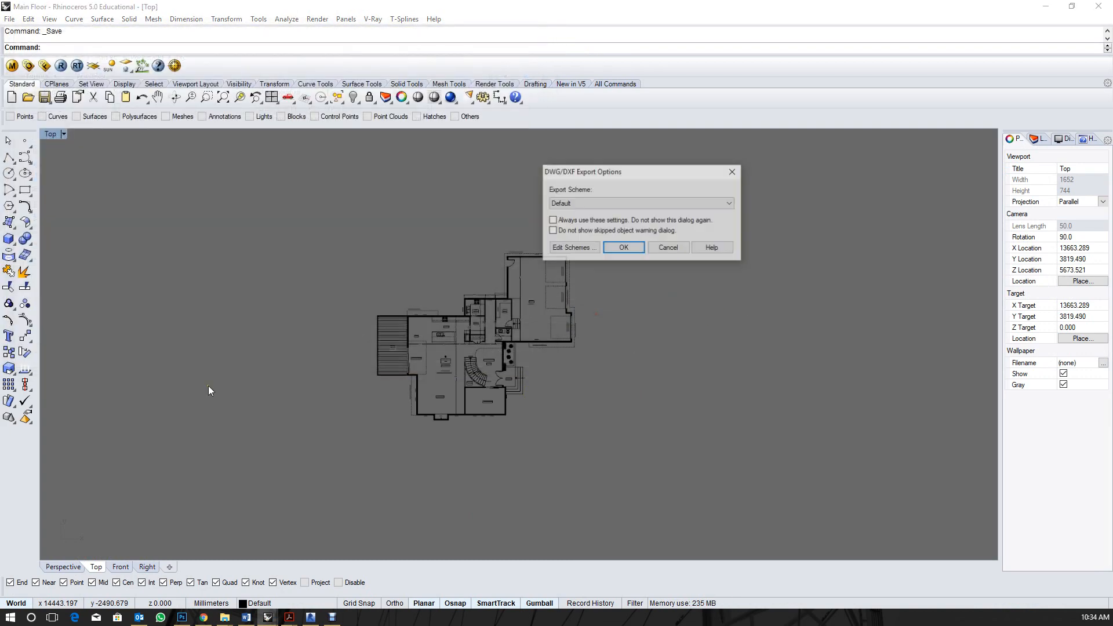
click(630, 250)
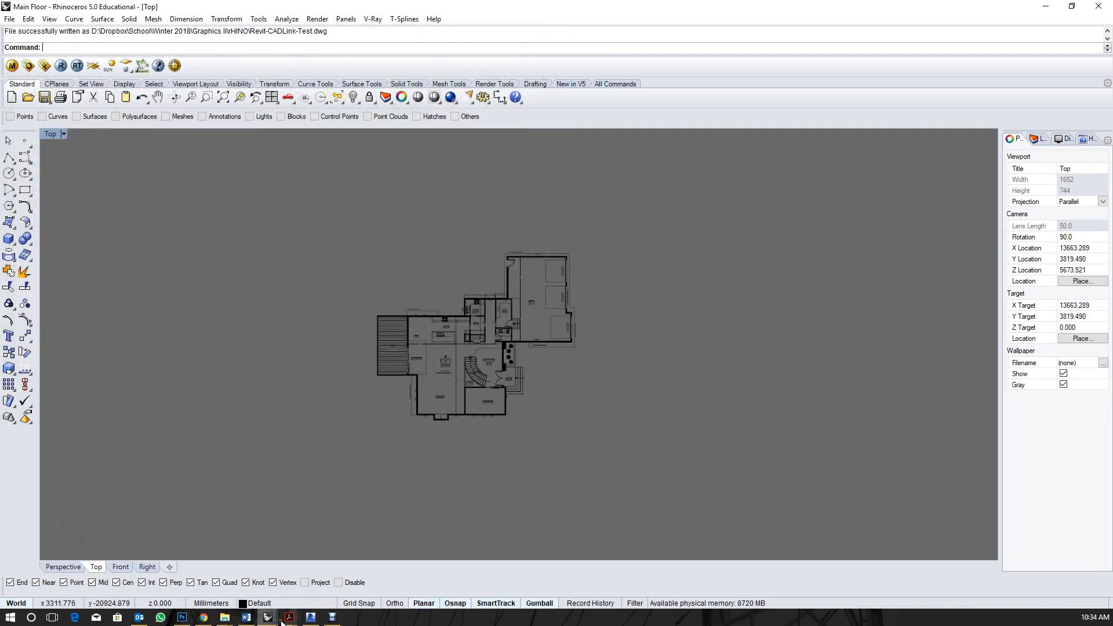
Return to Revit and reload Revit-CADLink-Test.dwg from the linked CAD files in Manage Links to bring back the full garage.
click(310, 617)
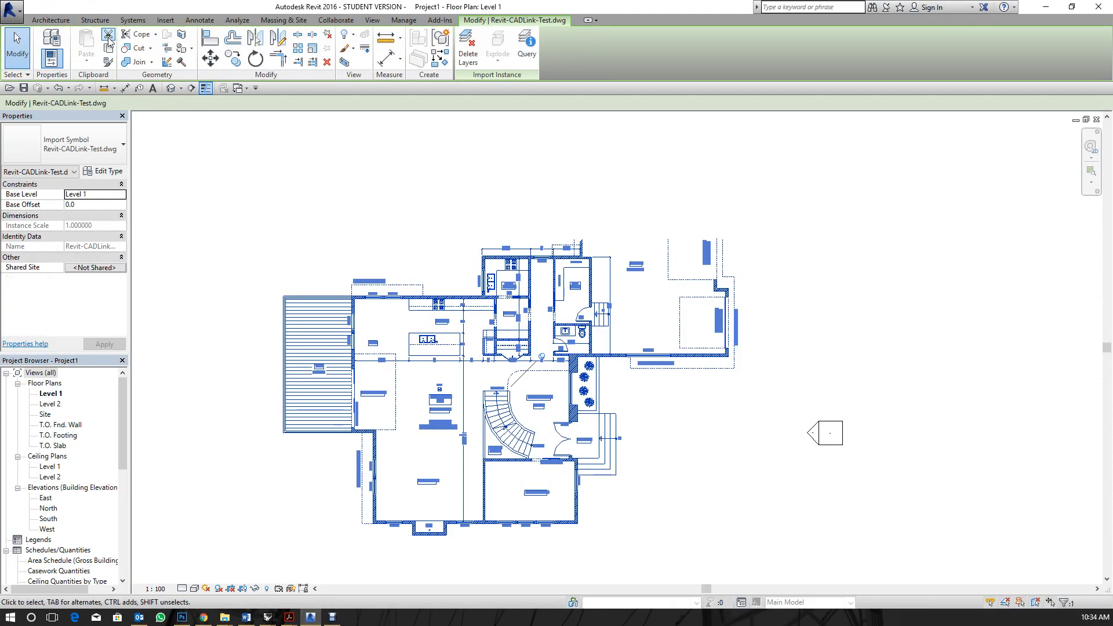
click(173, 22)
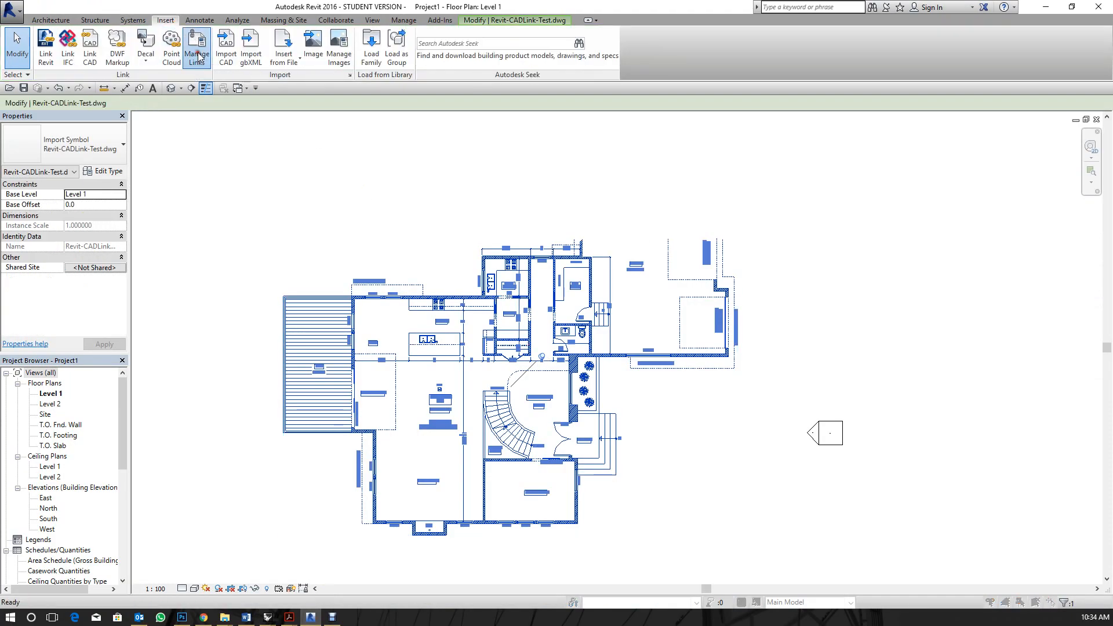
click(197, 51)
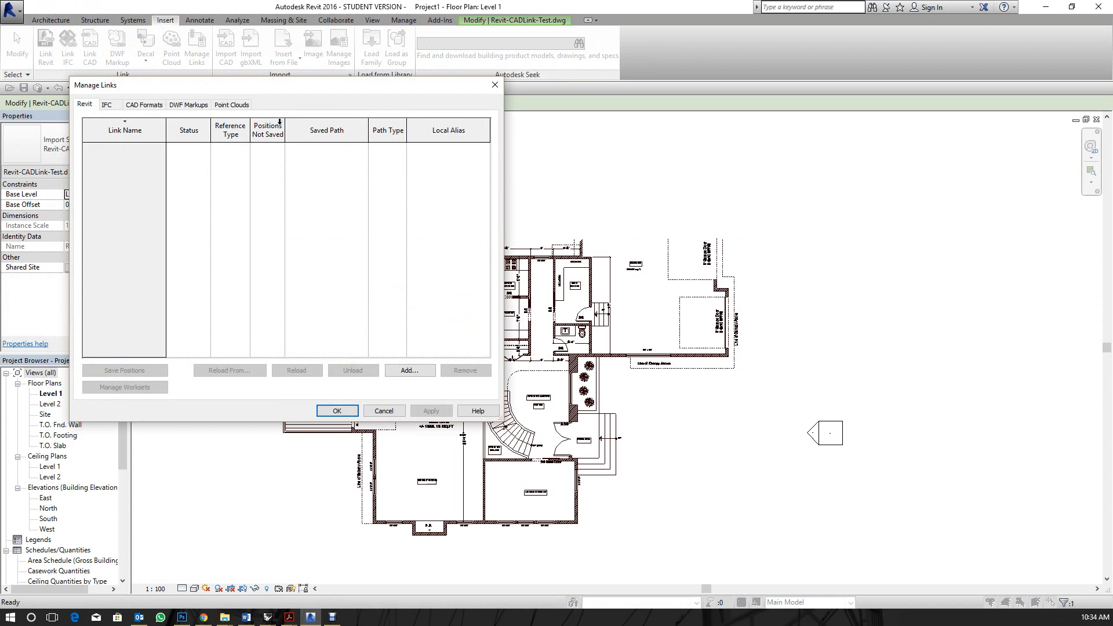
click(146, 105)
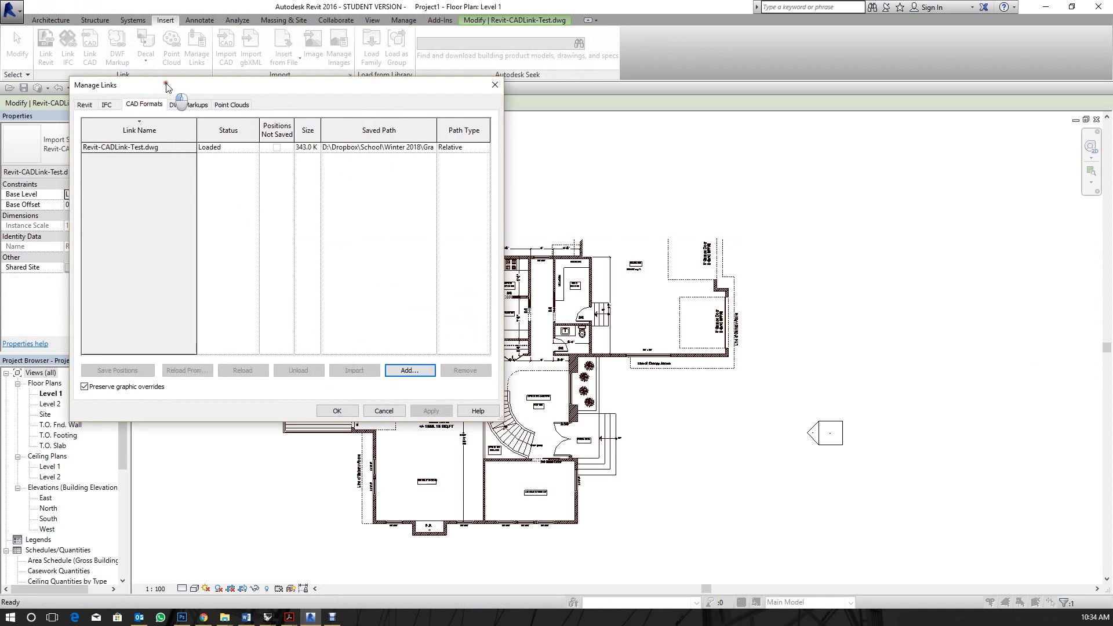
drag(167, 86, 373, 87)
click(343, 147)
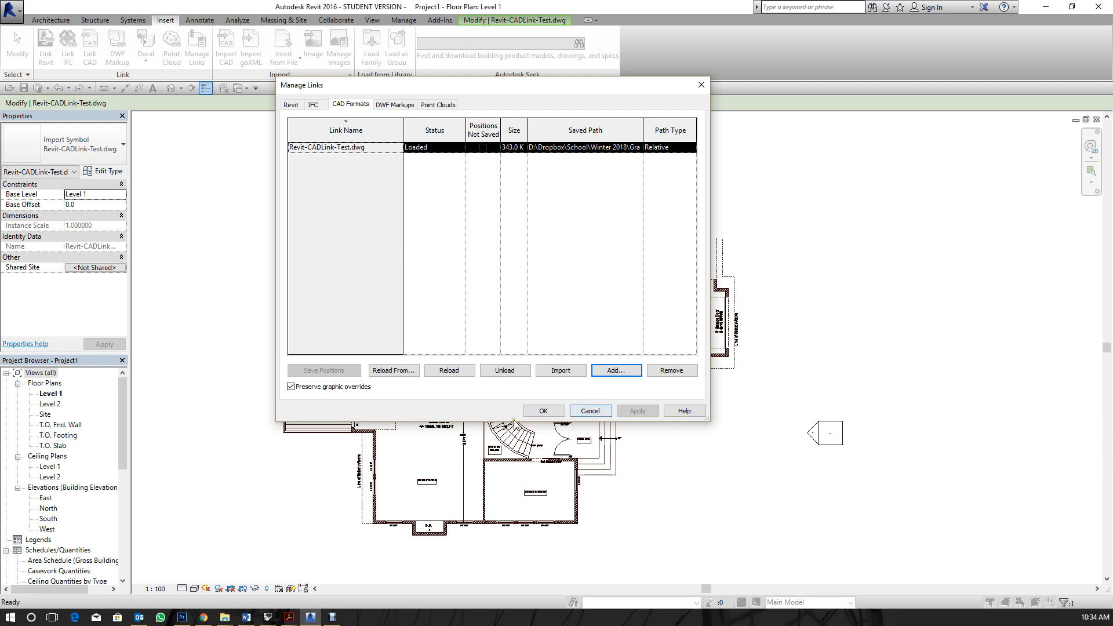
click(543, 410)
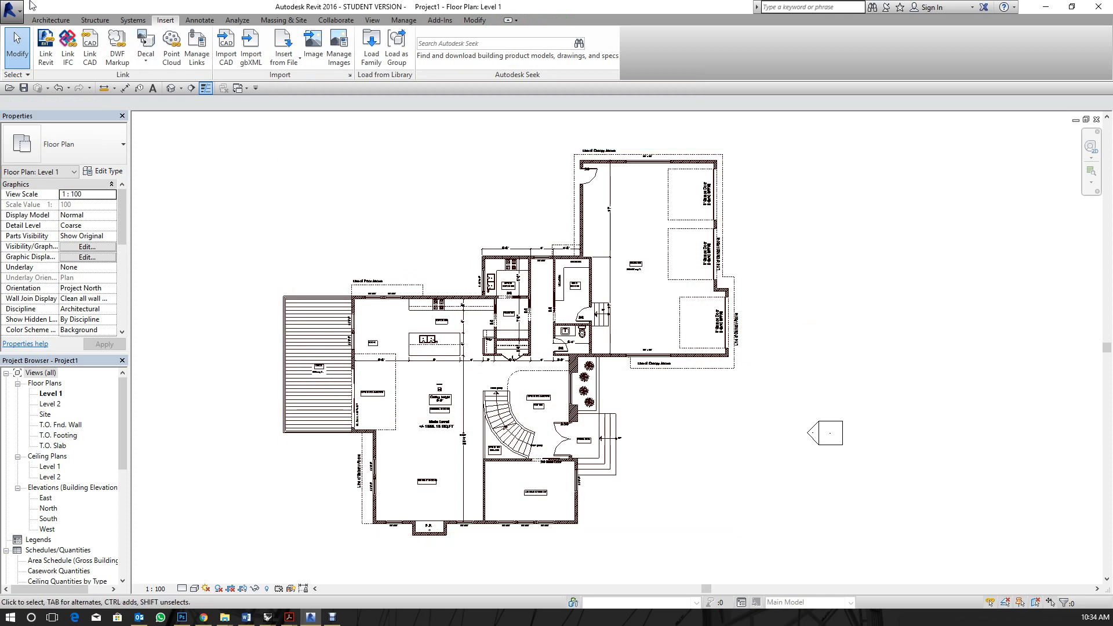
Start placing Generic - 200mm walls near the nook and kitchen with the location line set to Finish Face: Interior.
click(51, 20)
scroll(386, 344, up, 3)
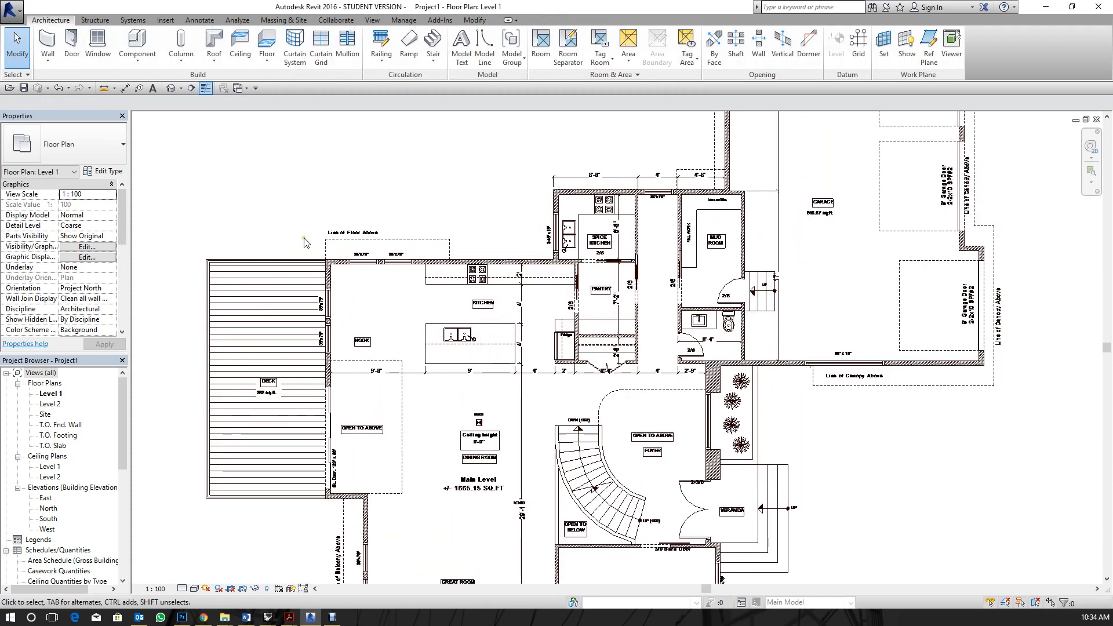
click(47, 42)
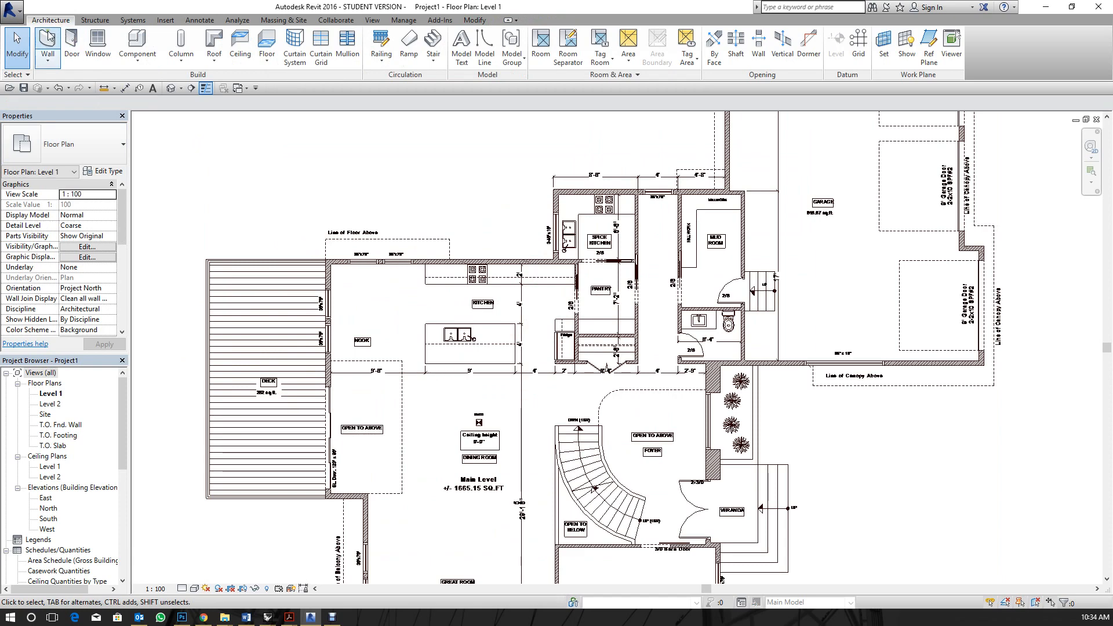
scroll(348, 255, up, 6)
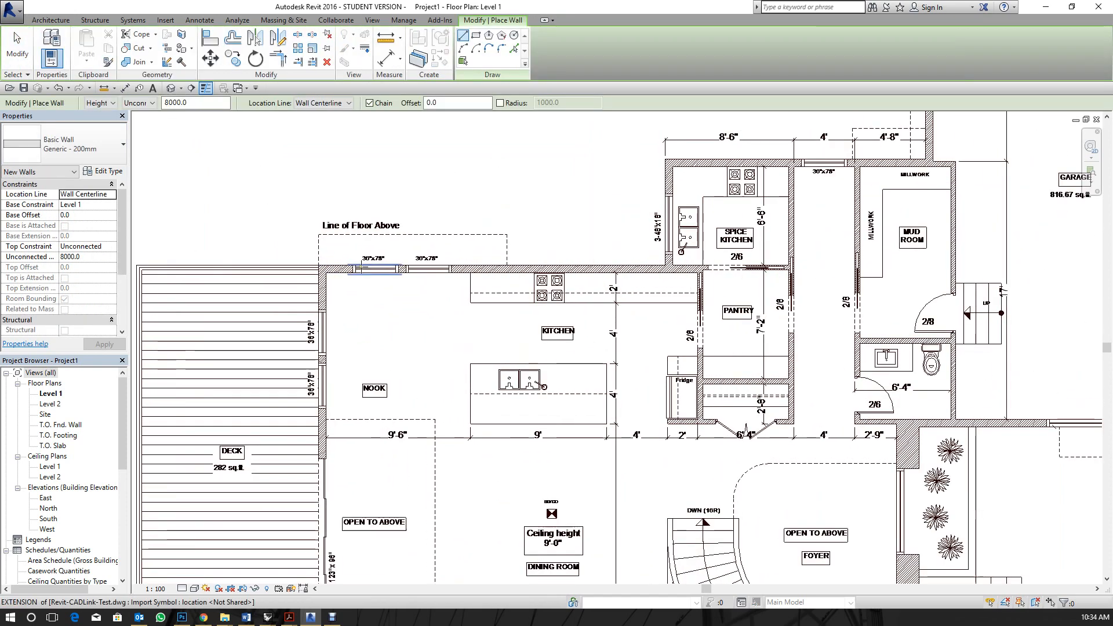
scroll(579, 215, down, 3)
scroll(579, 216, up, 1)
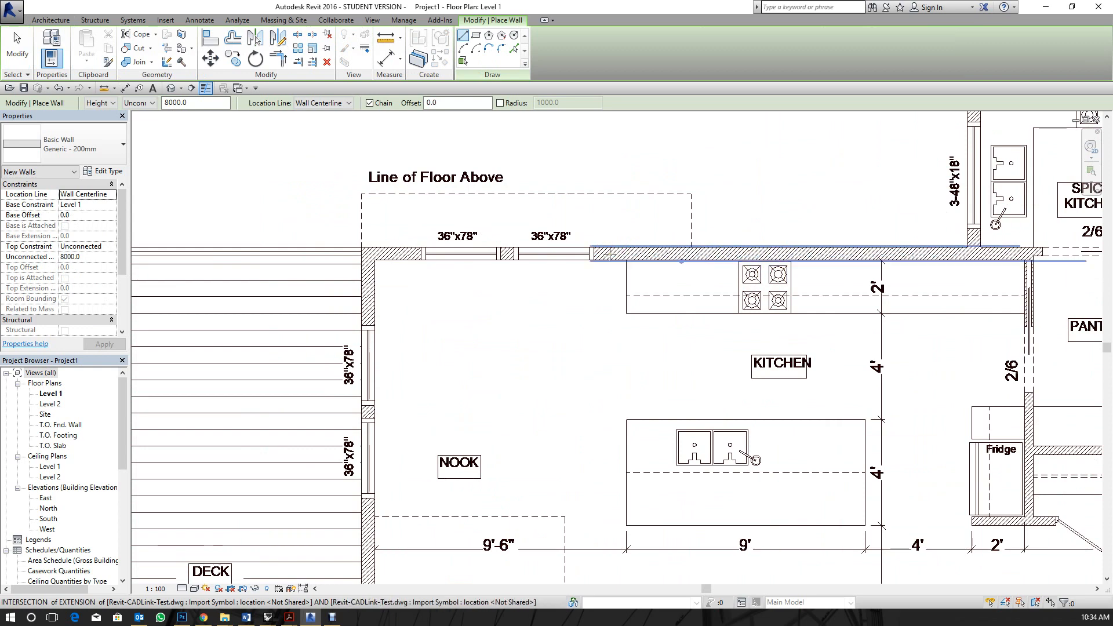
scroll(630, 253, up, 3)
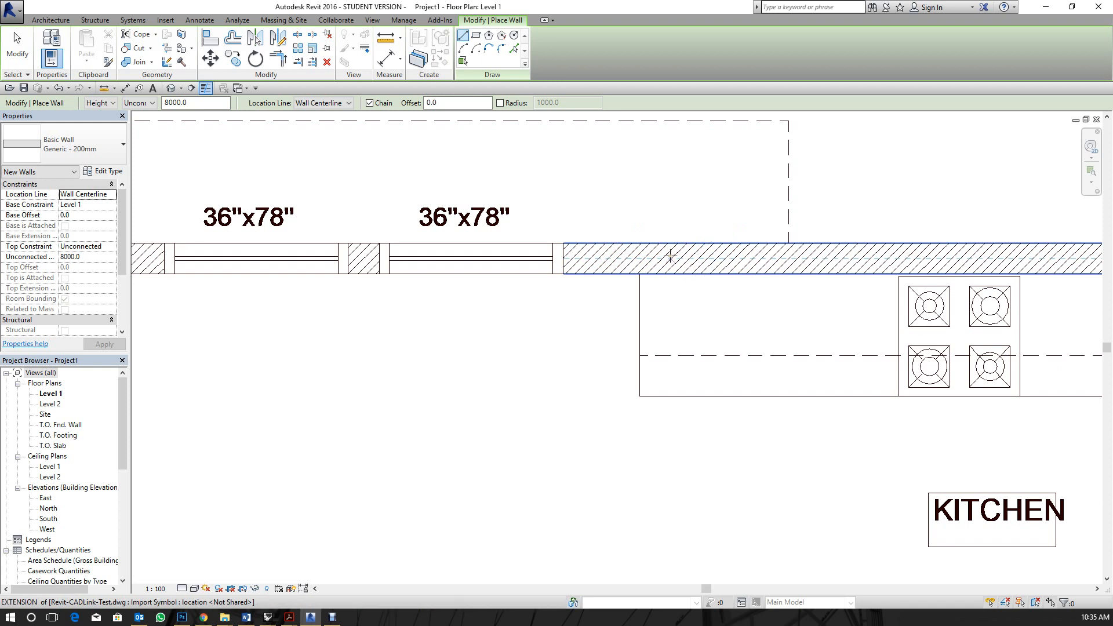
click(324, 103)
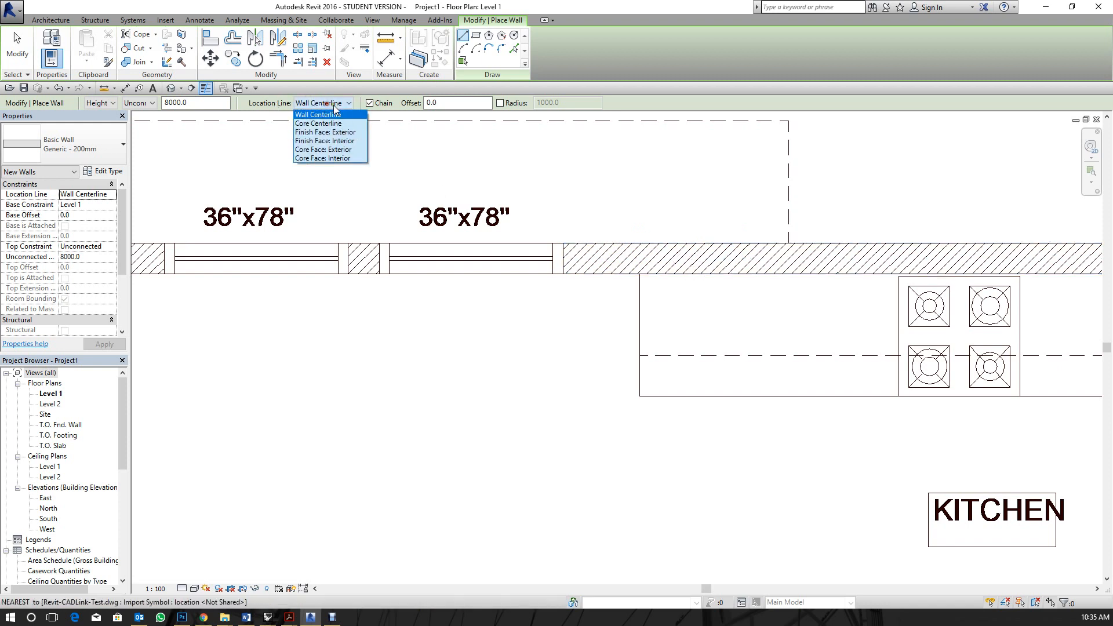
click(352, 141)
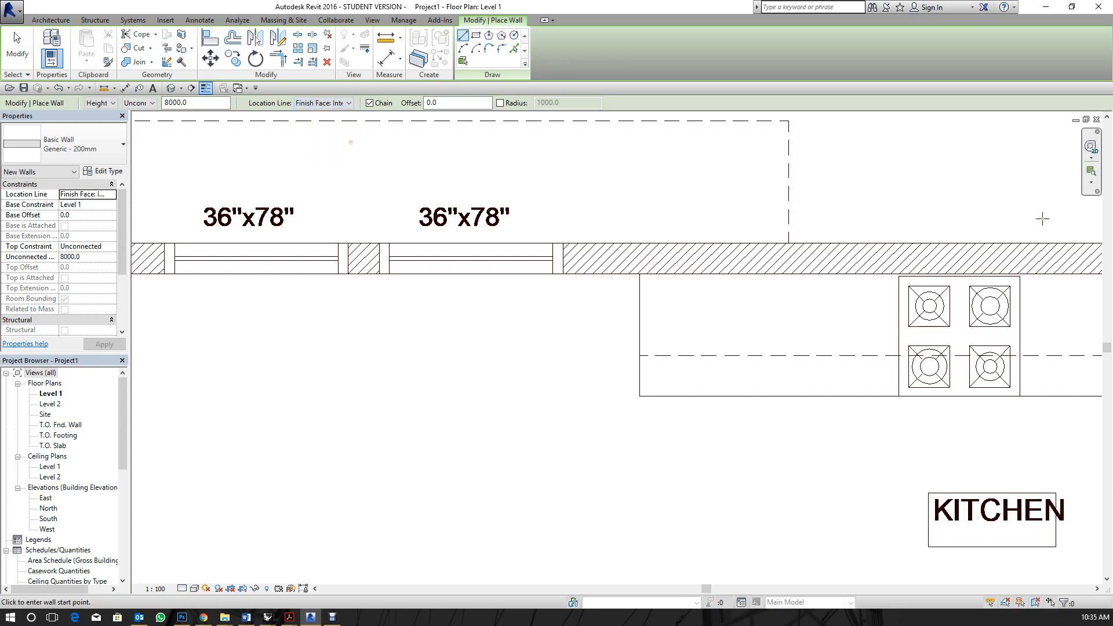
Trace the outer wall from above the kitchen counter about 3827 mm to the nook corner, turning about 1427 mm down the deck side.
click(793, 243)
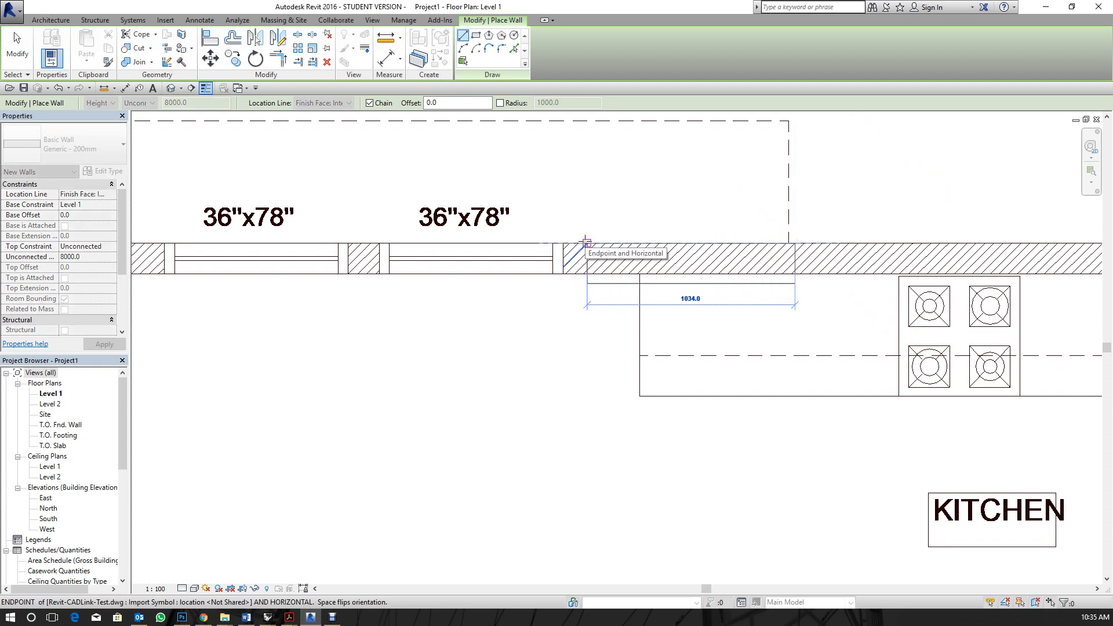
scroll(840, 154, down, 1)
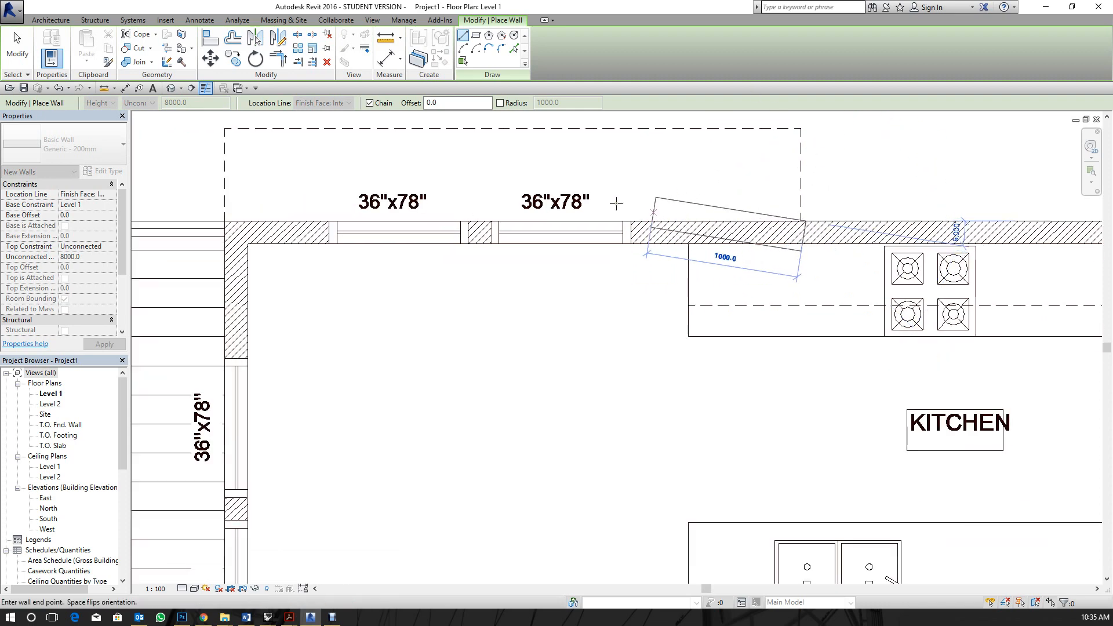
click(217, 227)
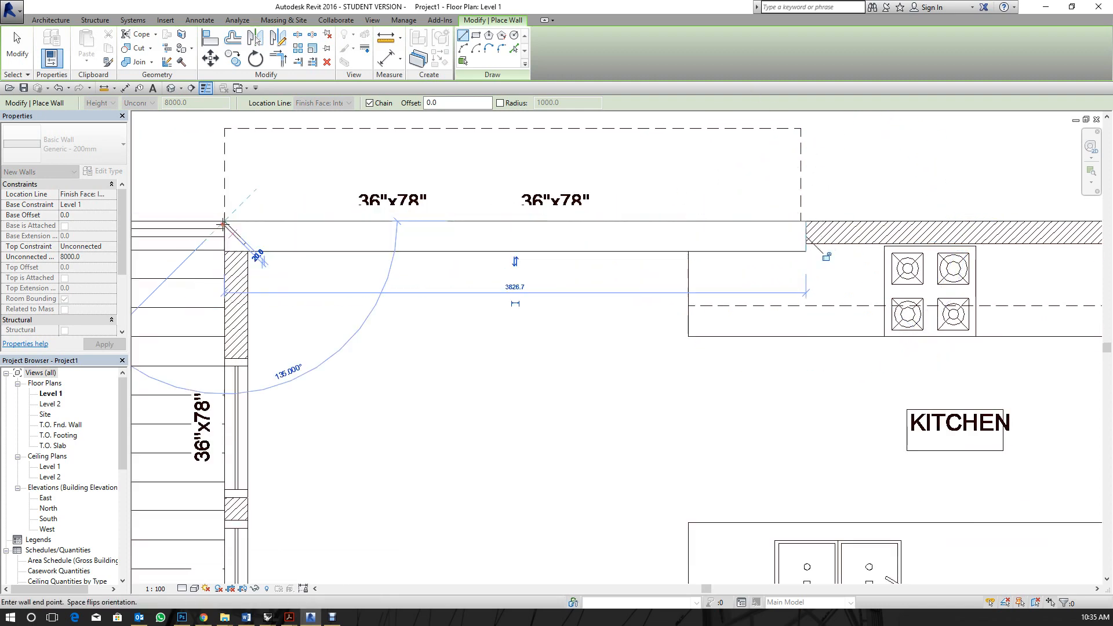
click(223, 454)
key(Escape)
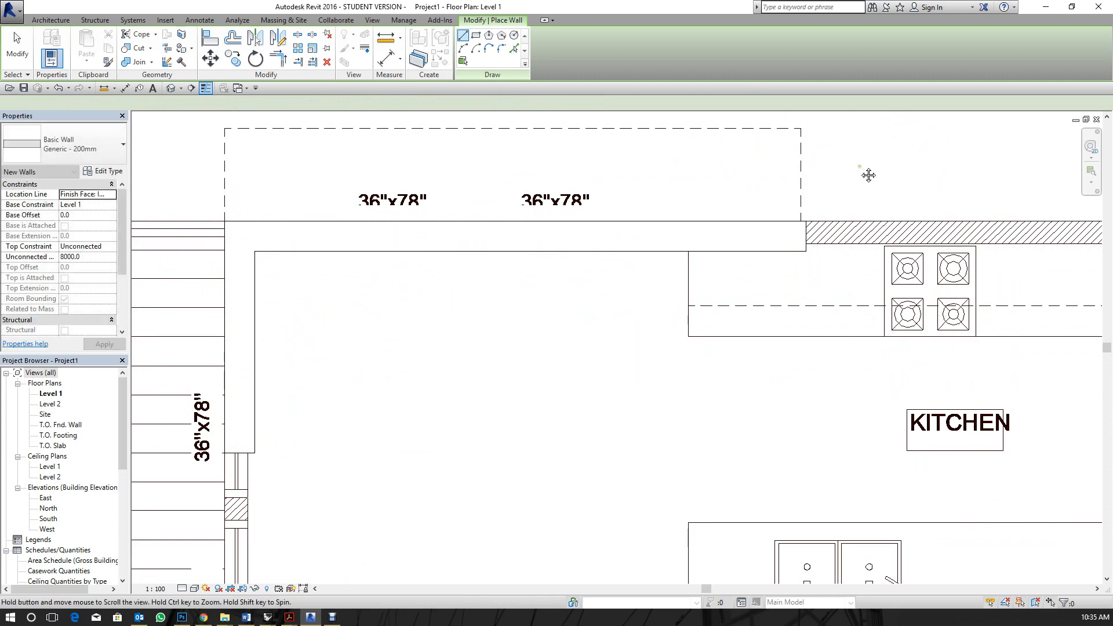
Set the location line to Wall Centerline and draw a wall over the hatched exterior wall behind the kitchen stove.
middle_drag(869, 175, 462, 239)
click(342, 103)
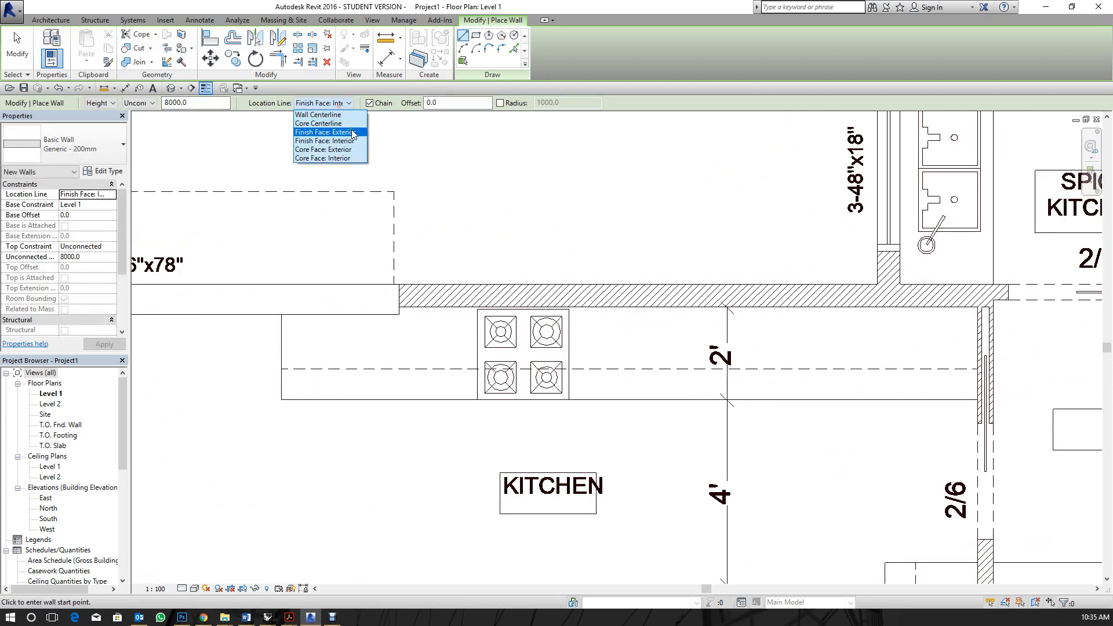
click(318, 115)
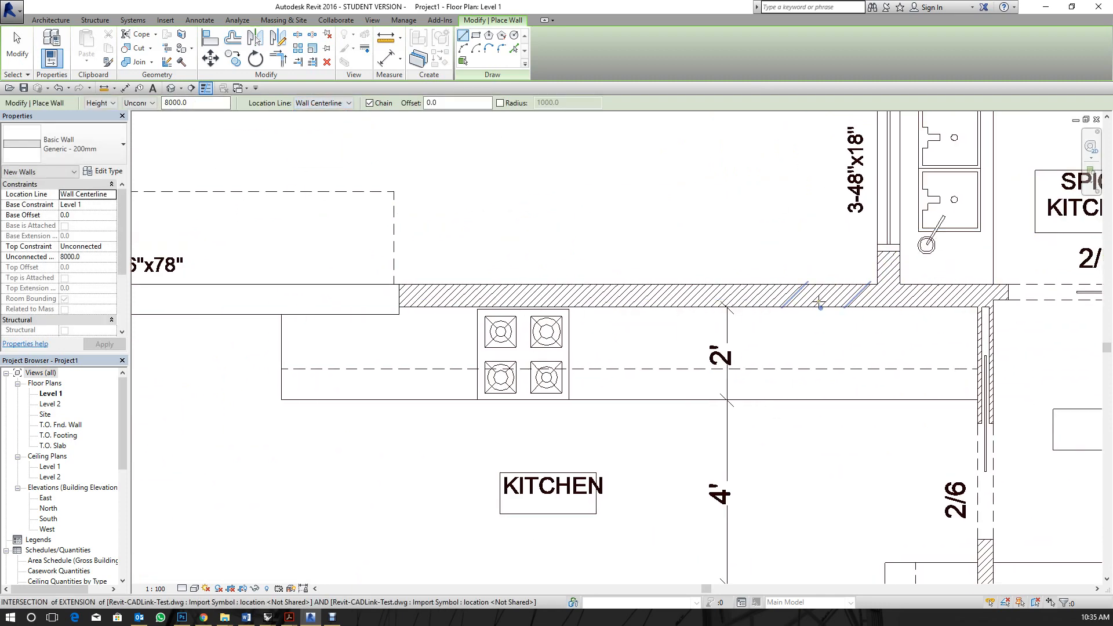
scroll(818, 301, up, 1)
click(836, 292)
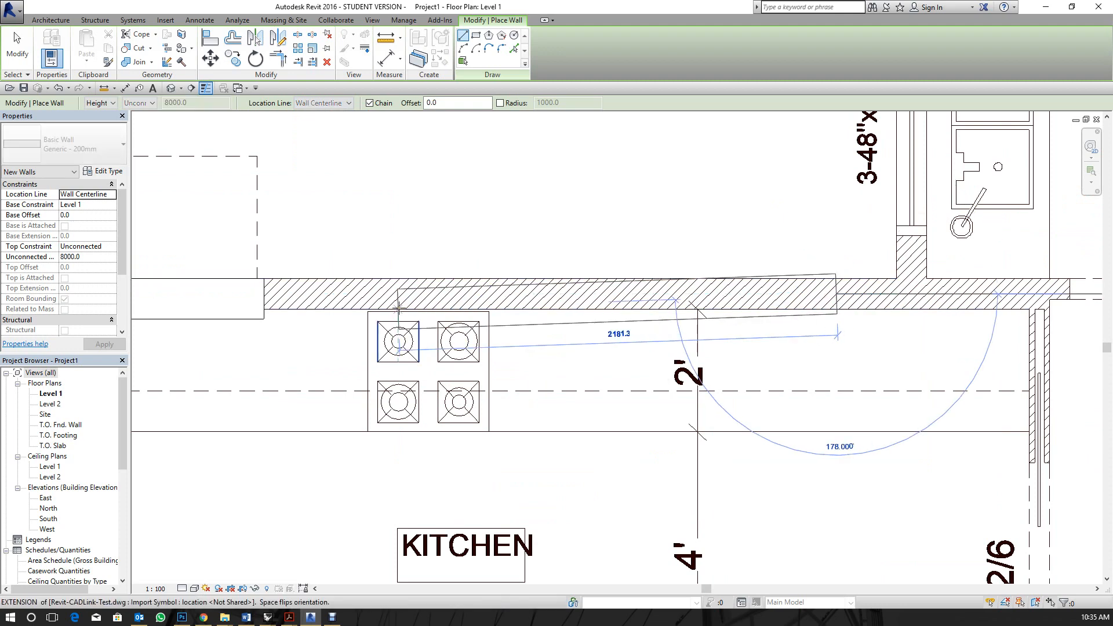
click(297, 294)
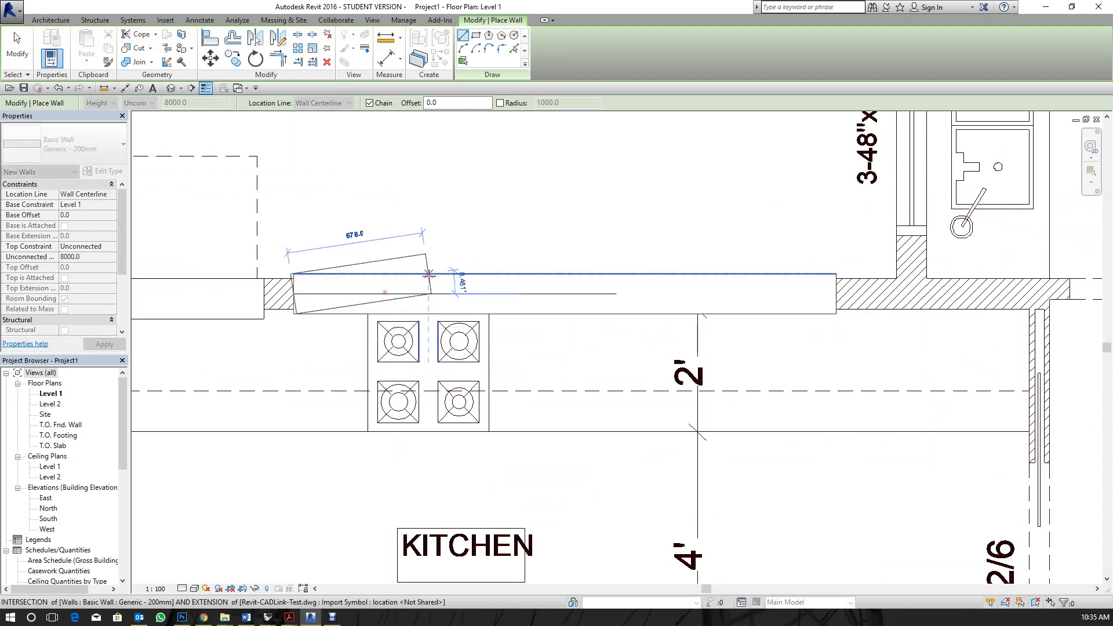
key(Escape)
scroll(387, 271, down, 7)
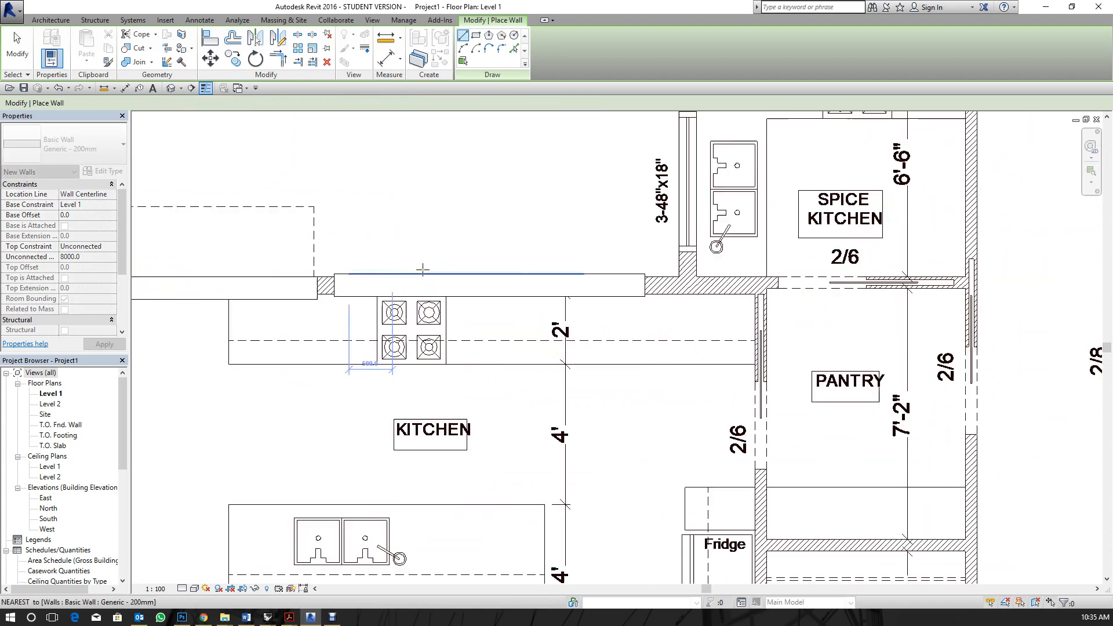
scroll(669, 272, up, 4)
scroll(482, 271, up, 1)
middle_drag(571, 284, 510, 430)
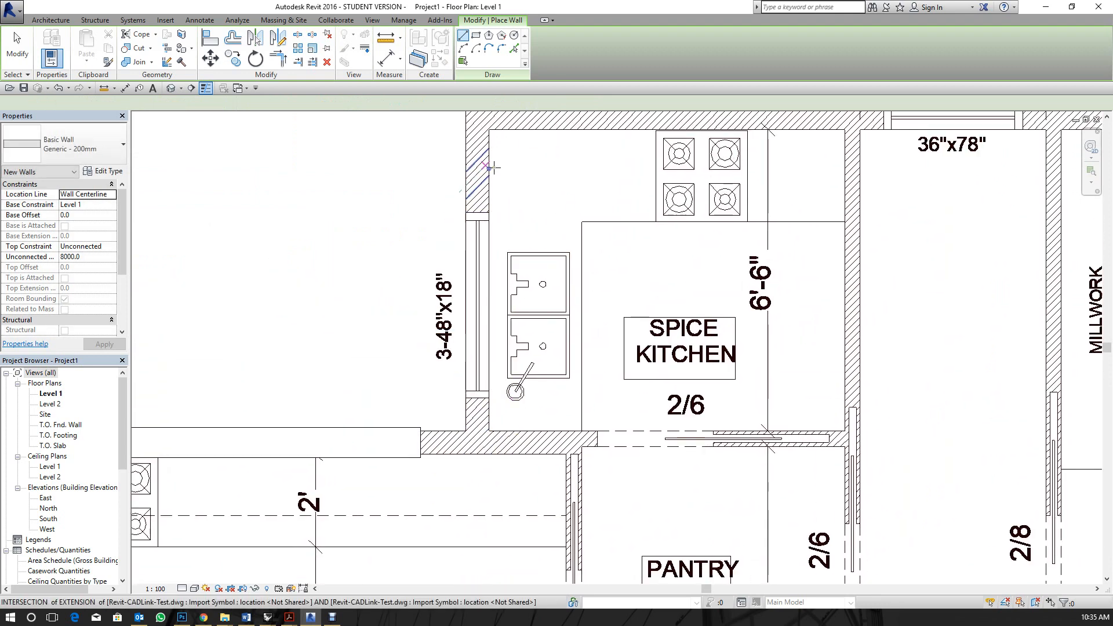
scroll(474, 166, down, 4)
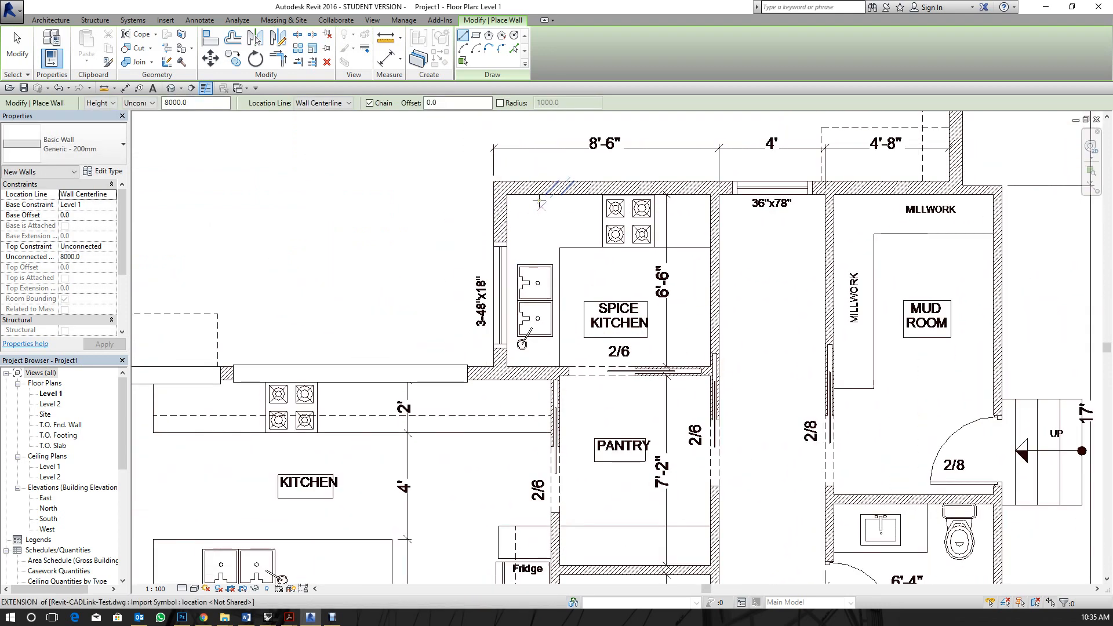
scroll(536, 196, up, 4)
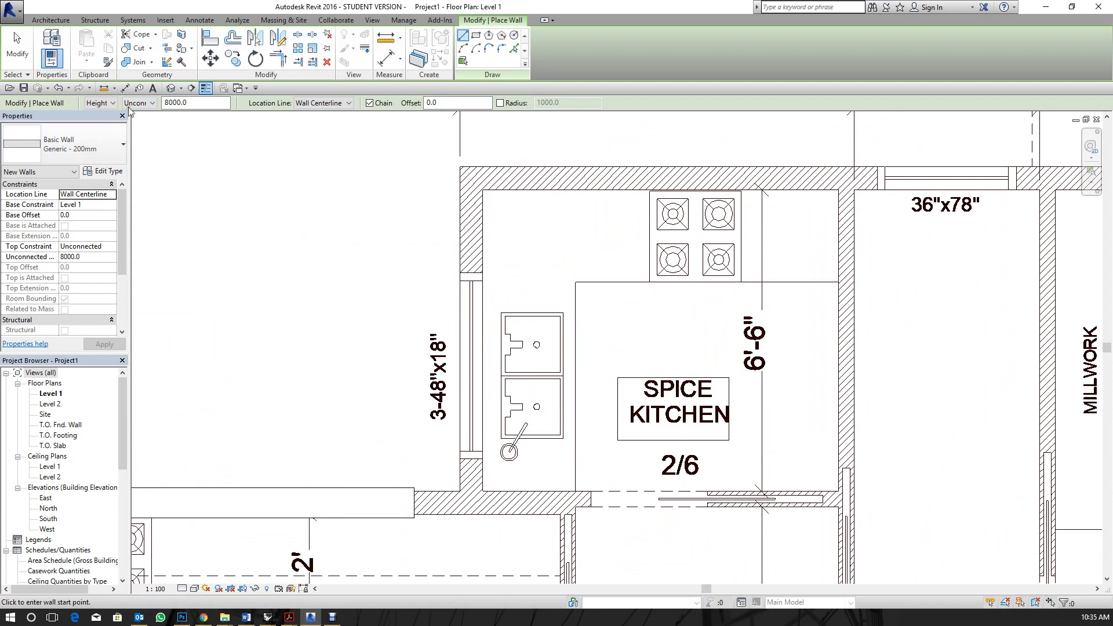
click(328, 104)
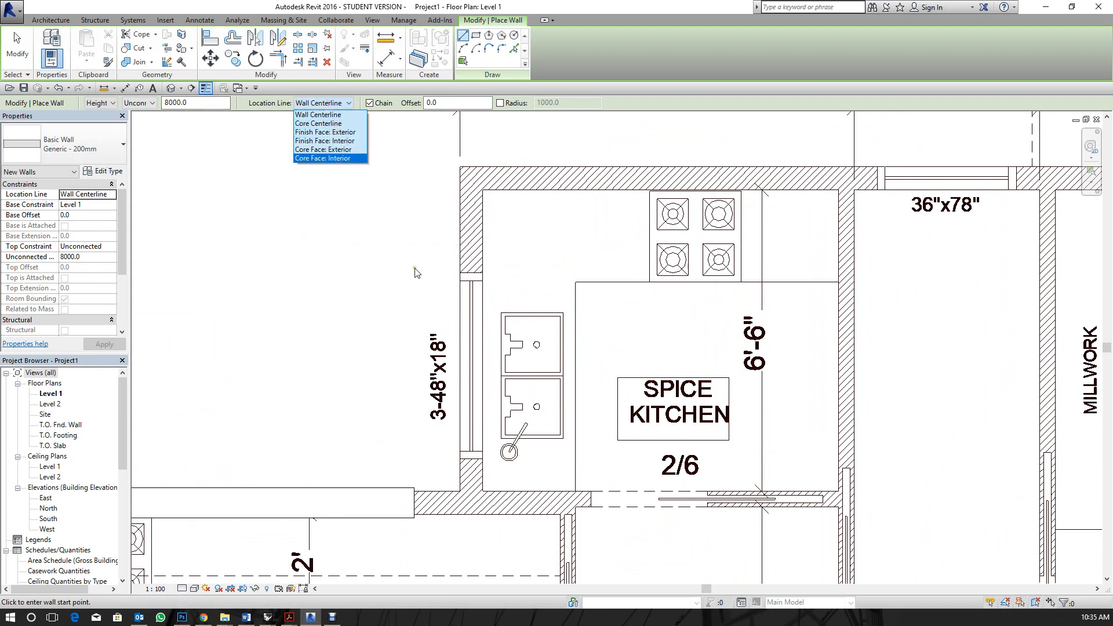
scroll(701, 246, down, 5)
key(Escape)
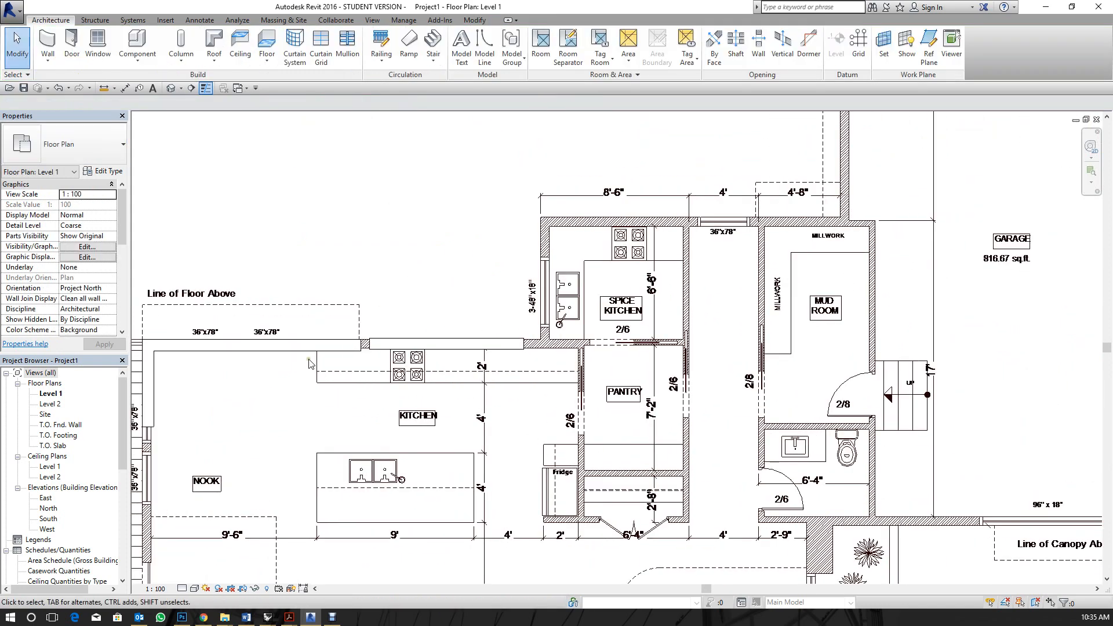
Delete the centerline-based wall behind the kitchen stove.
click(353, 348)
click(400, 346)
key(Delete)
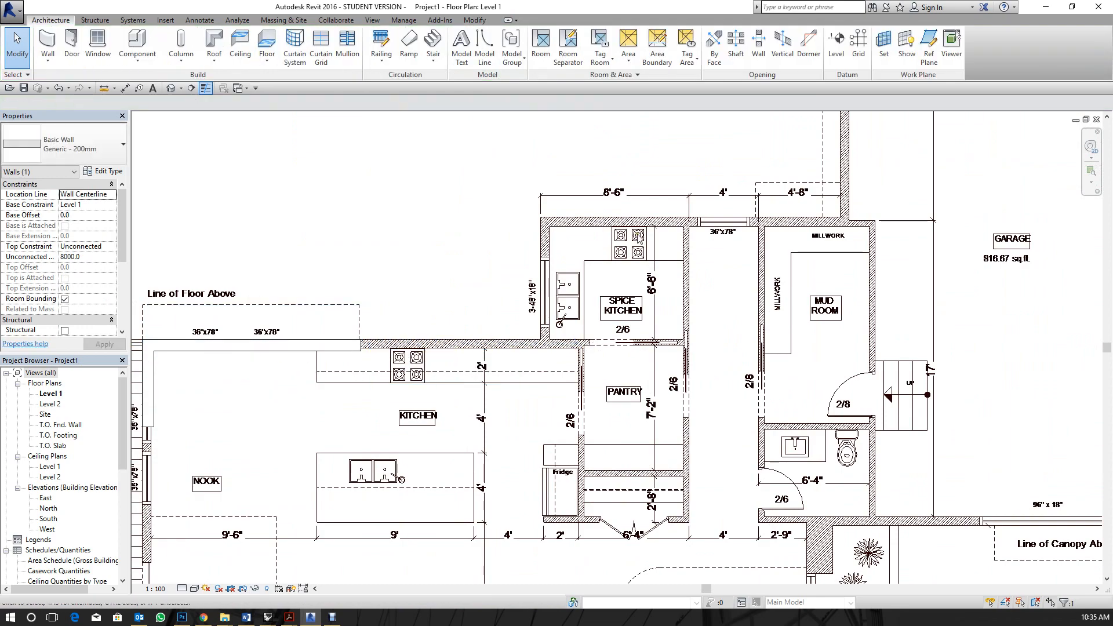
Create walls similar to the nook's deck-side wall, from its end along the deck to its corner and across to the great room corner.
scroll(343, 350, up, 2)
scroll(244, 377, down, 4)
scroll(365, 290, up, 4)
click(367, 308)
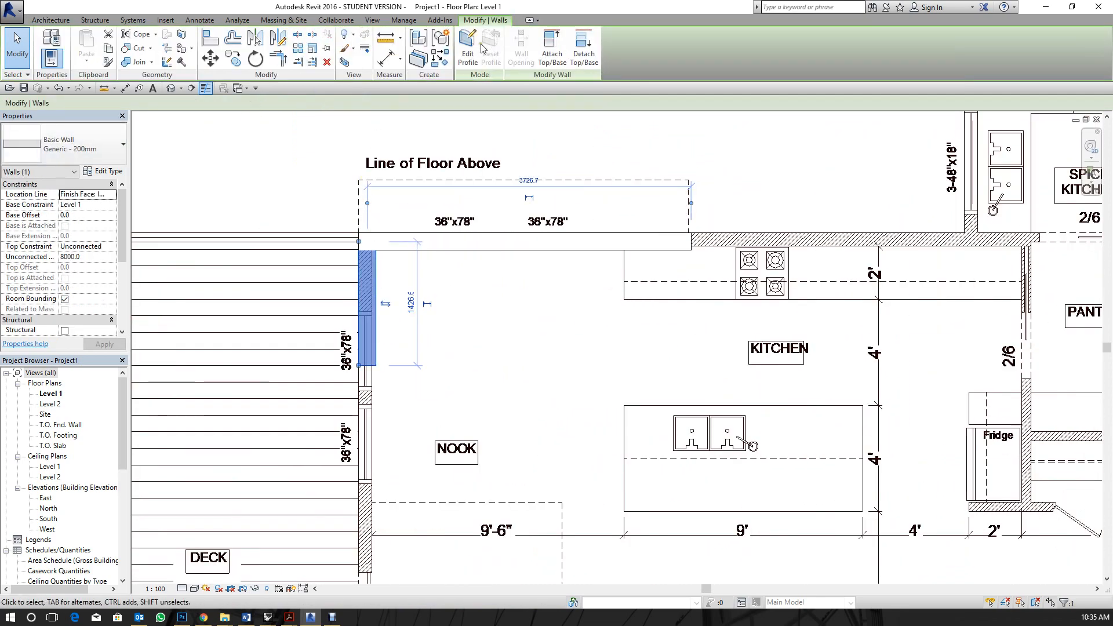
click(440, 57)
scroll(362, 371, up, 2)
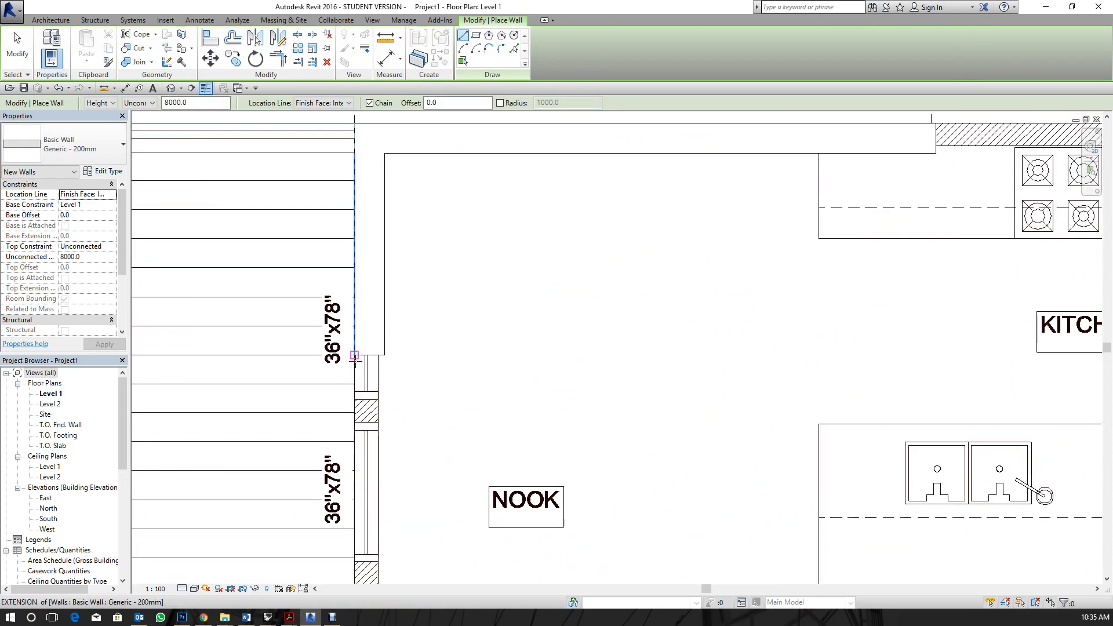
click(368, 365)
scroll(351, 261, down, 5)
scroll(362, 452, up, 4)
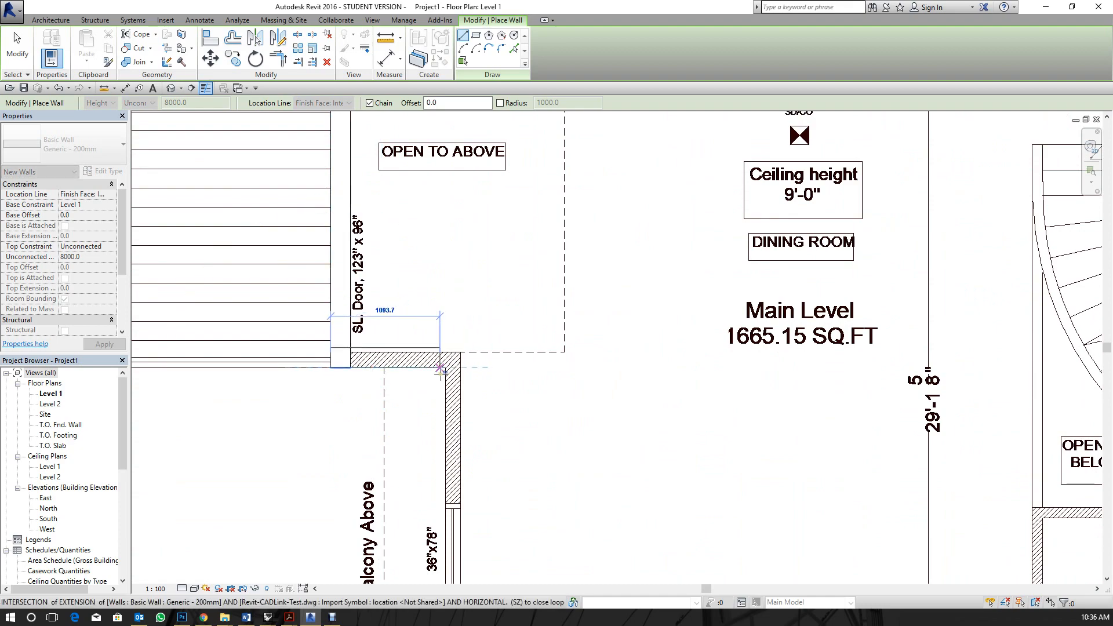
click(447, 367)
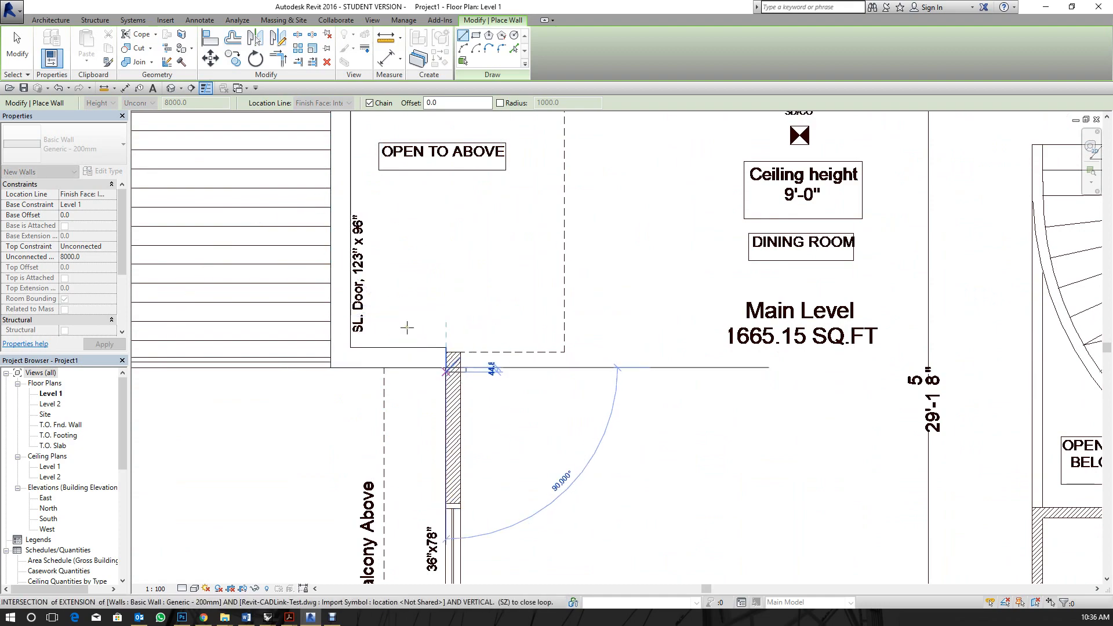
Continue the wall chain down the great room's outer side, across to the fireplace, and out along the projection's near side.
scroll(444, 504, down, 5)
scroll(411, 480, up, 3)
scroll(411, 480, up, 4)
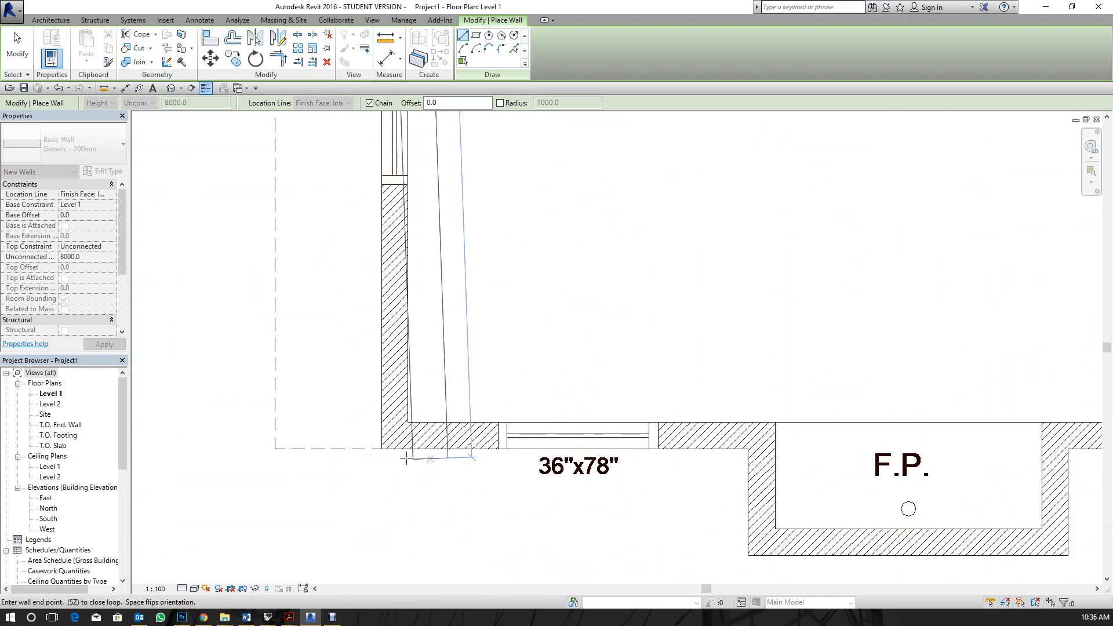
click(383, 449)
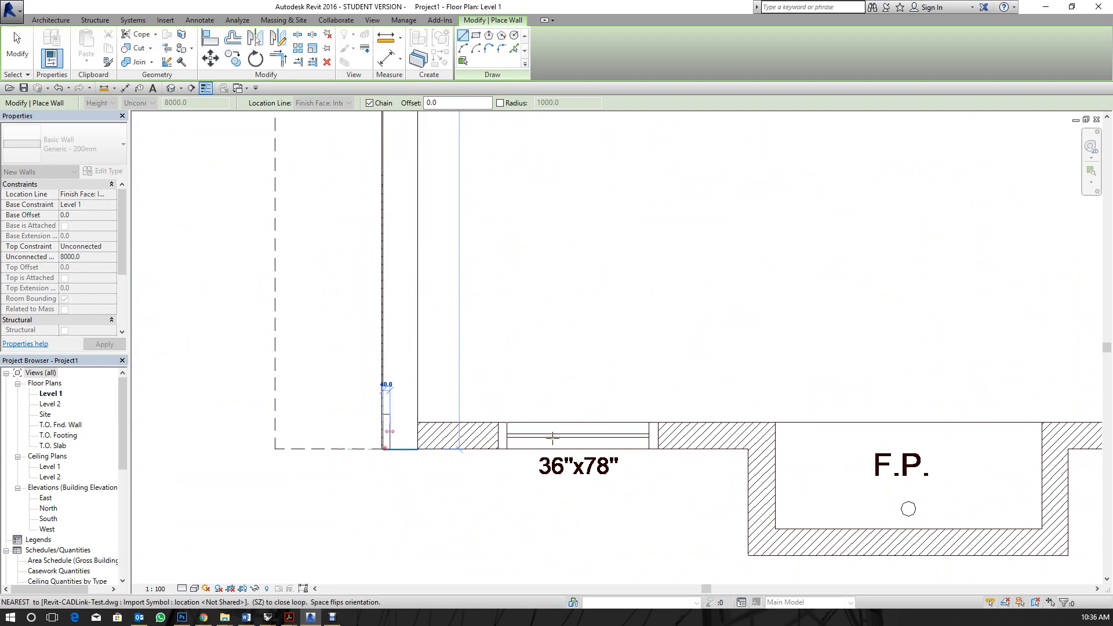
click(750, 449)
click(750, 555)
Continue the wall chain along the fireplace projection's outer face and back in along its far side.
scroll(117, 464, down, 2)
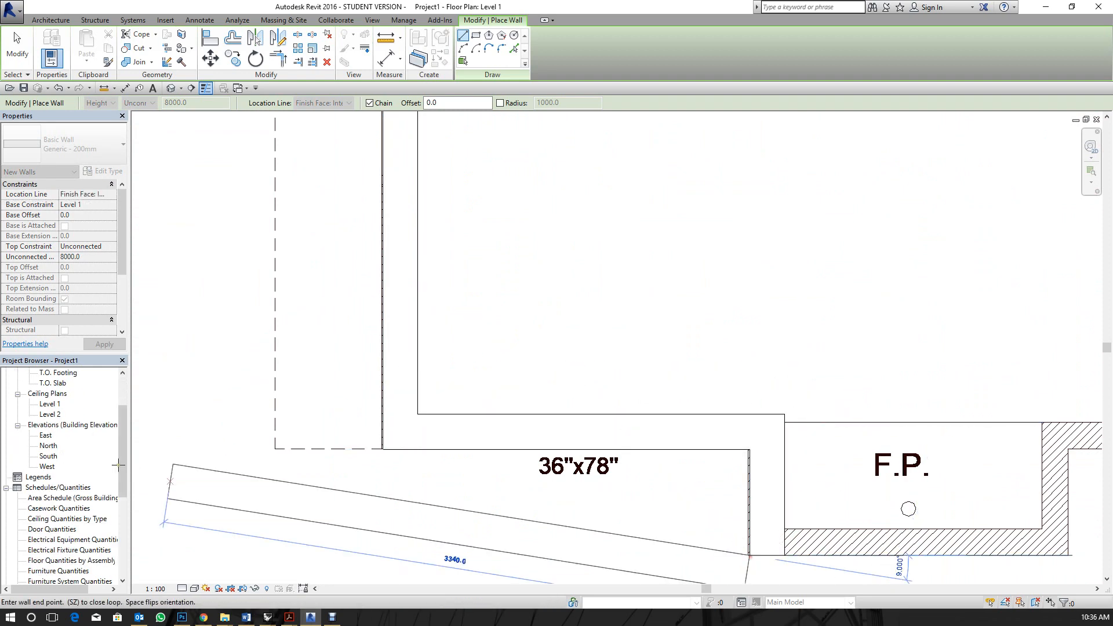
scroll(672, 499, up, 1)
scroll(371, 365, down, 4)
scroll(632, 394, up, 2)
scroll(669, 409, up, 2)
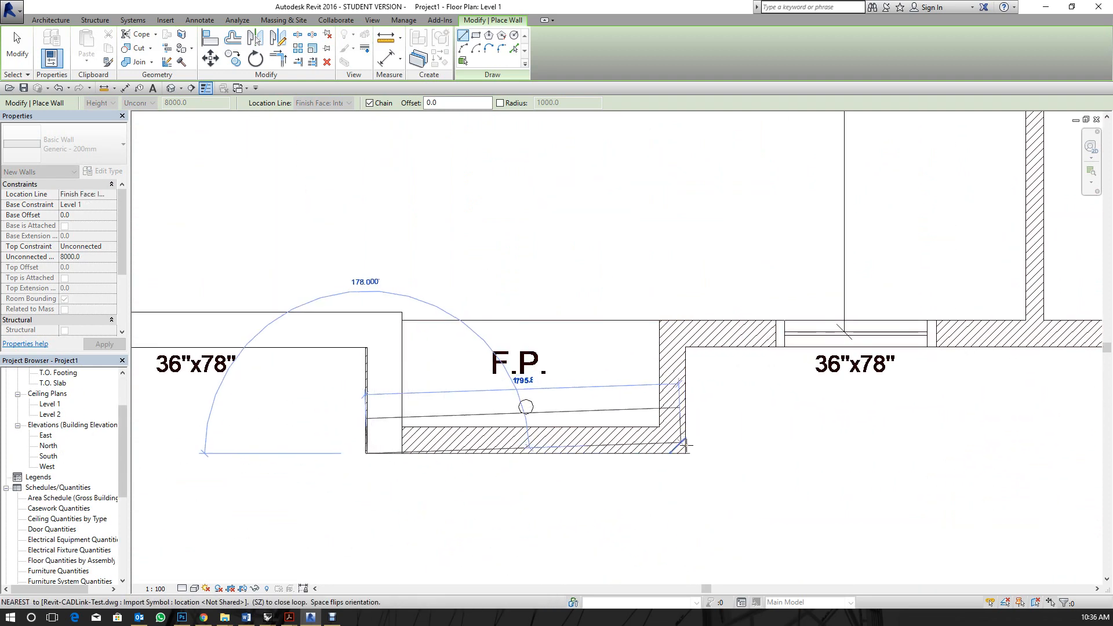
click(686, 453)
click(686, 349)
Extend the wall chain about 7100 mm from the fireplace projection to the library/study's outer corner.
scroll(193, 437, down, 4)
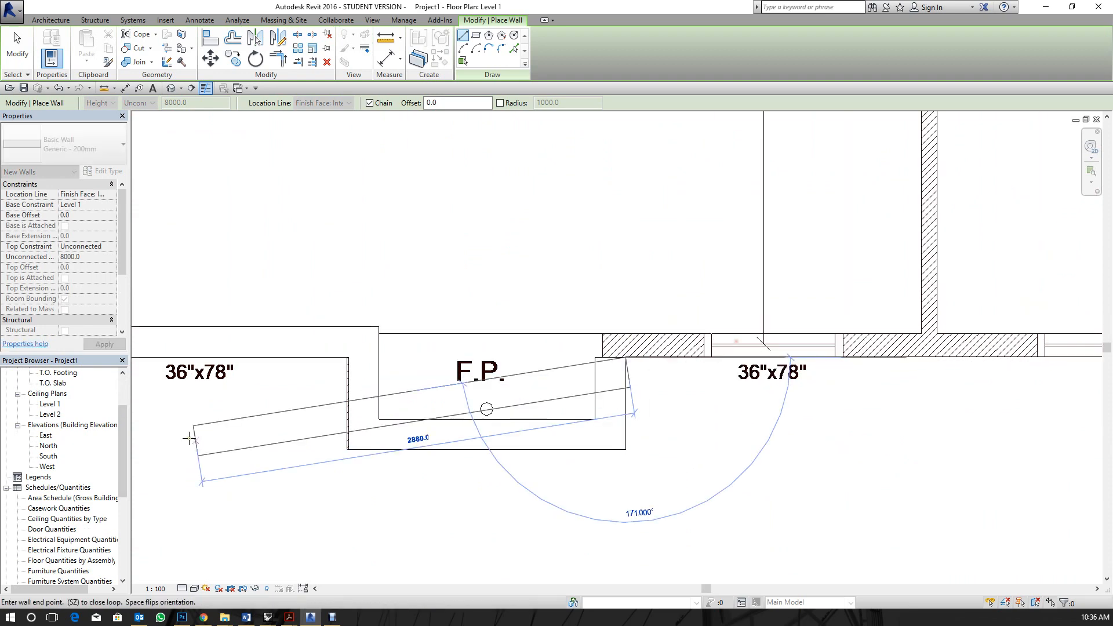
scroll(953, 369, up, 2)
click(770, 432)
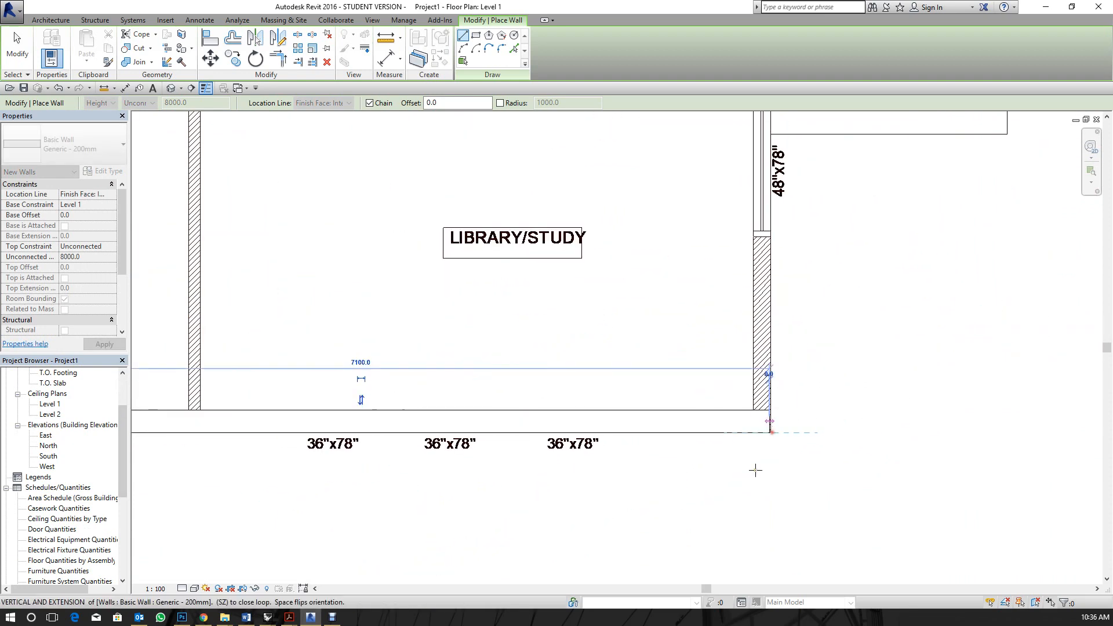
Continue the wall chain from the library/study's outer corner past the foyer into the mud room, level with the nook's upper wall, and finish it.
scroll(788, 464, down, 3)
scroll(762, 278, up, 2)
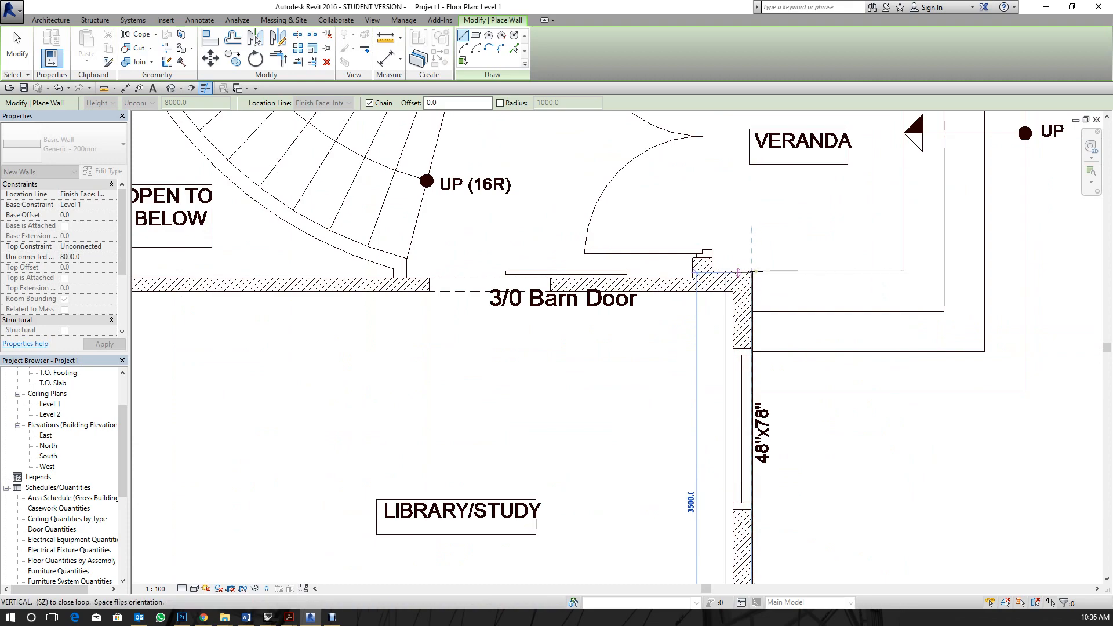
scroll(672, 456, down, 5)
scroll(689, 258, up, 5)
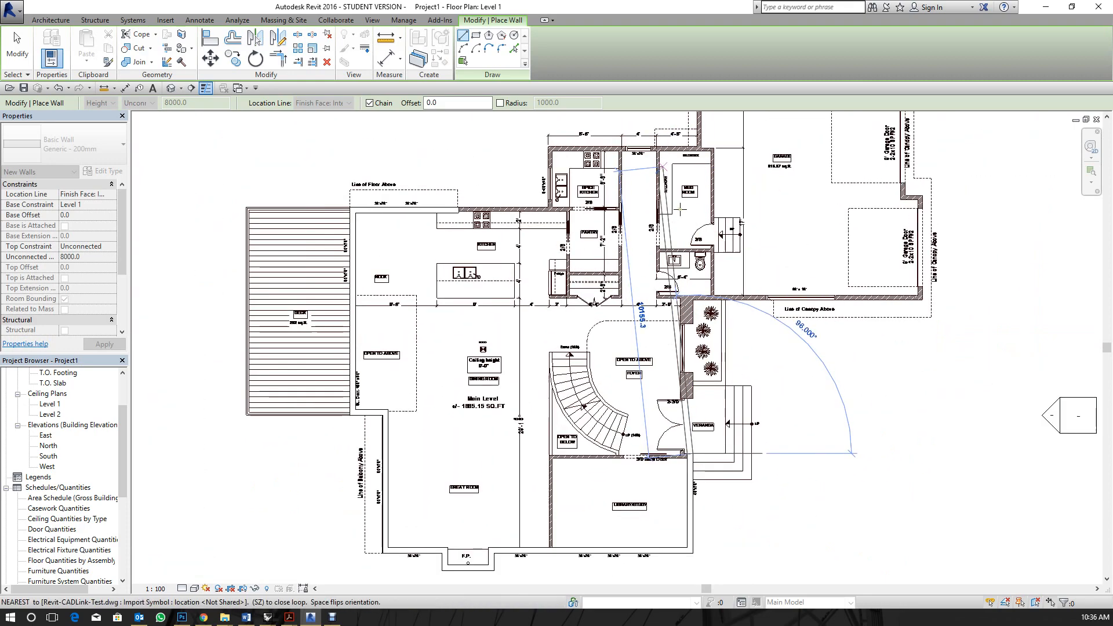
scroll(708, 382, down, 4)
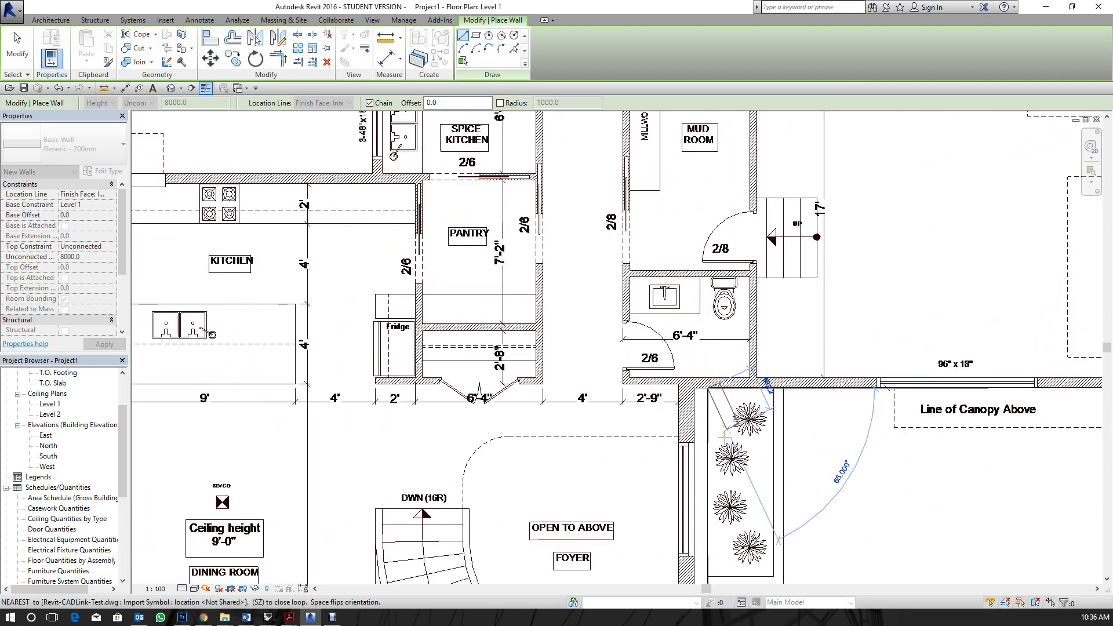
scroll(724, 339, up, 2)
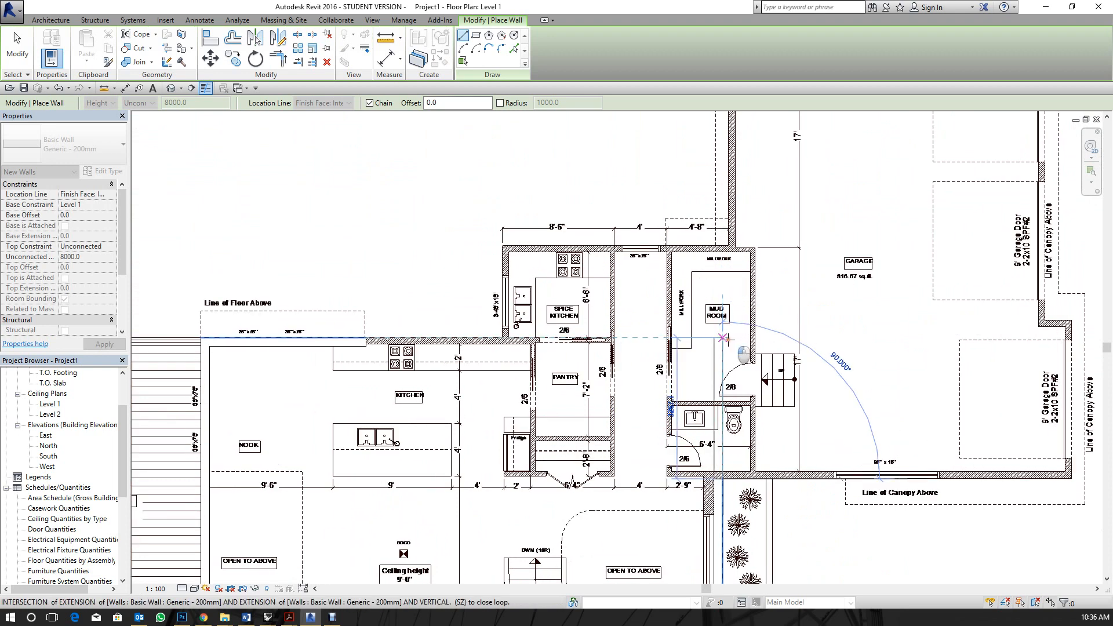
click(723, 337)
key(Escape)
key(Escape)
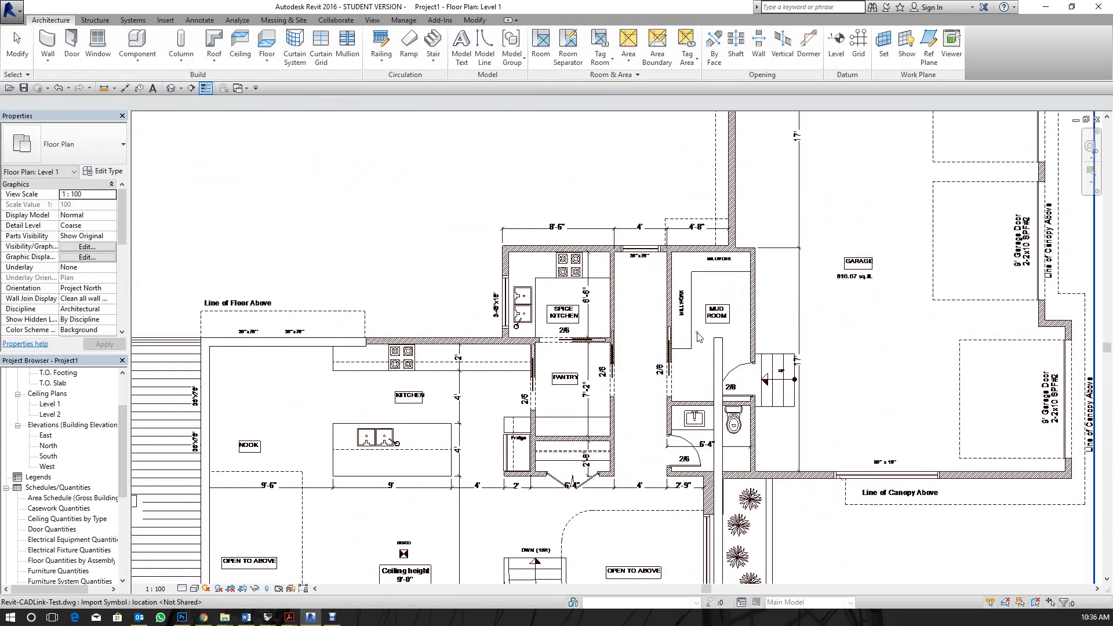
Join the nook's upper wall and the long foyer-side wall into a closed corner with Trim/Extend to Corner.
middle_drag(716, 348, 791, 253)
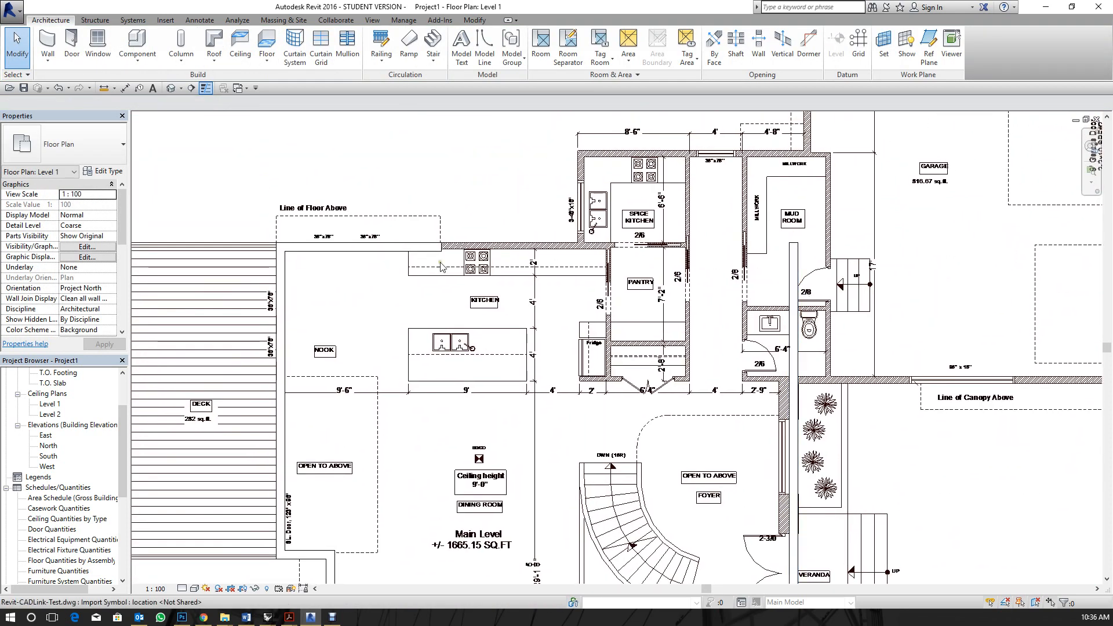
click(419, 253)
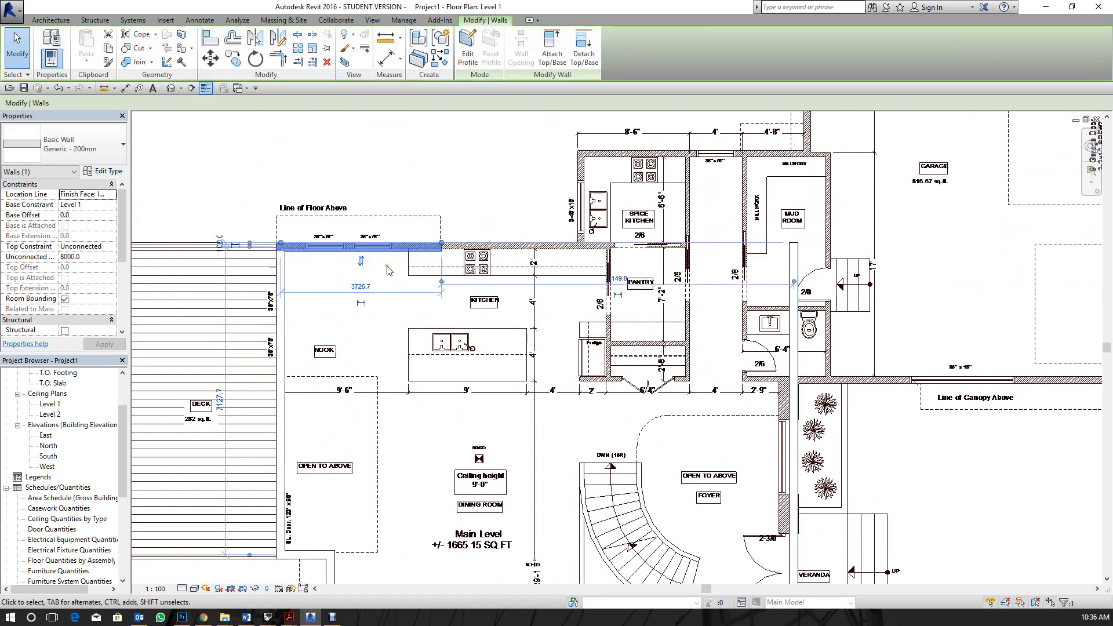
click(284, 64)
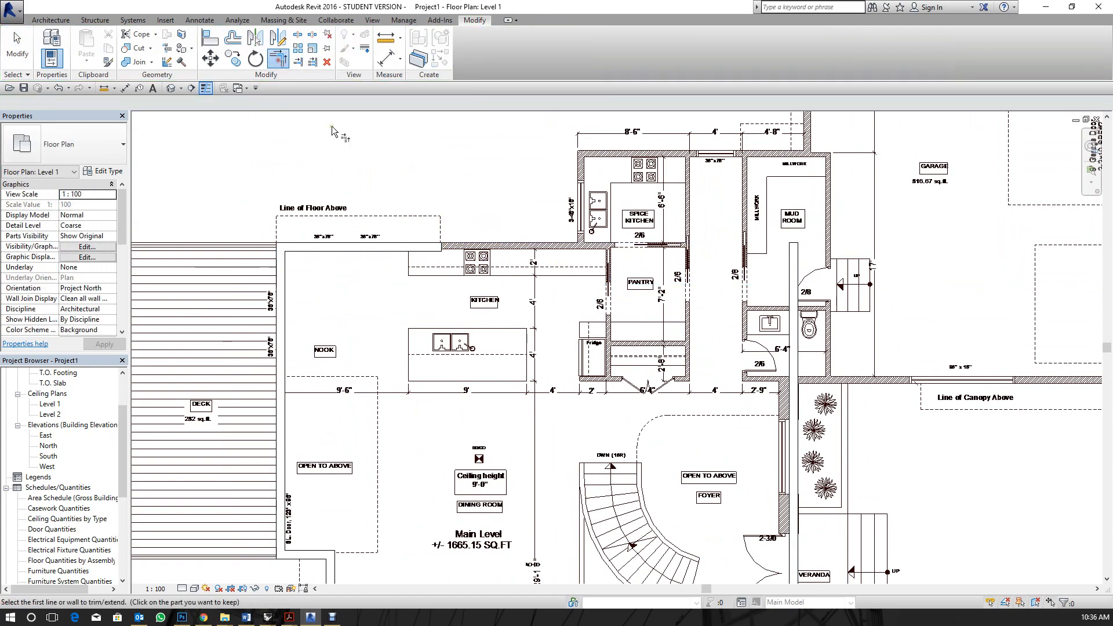
click(411, 246)
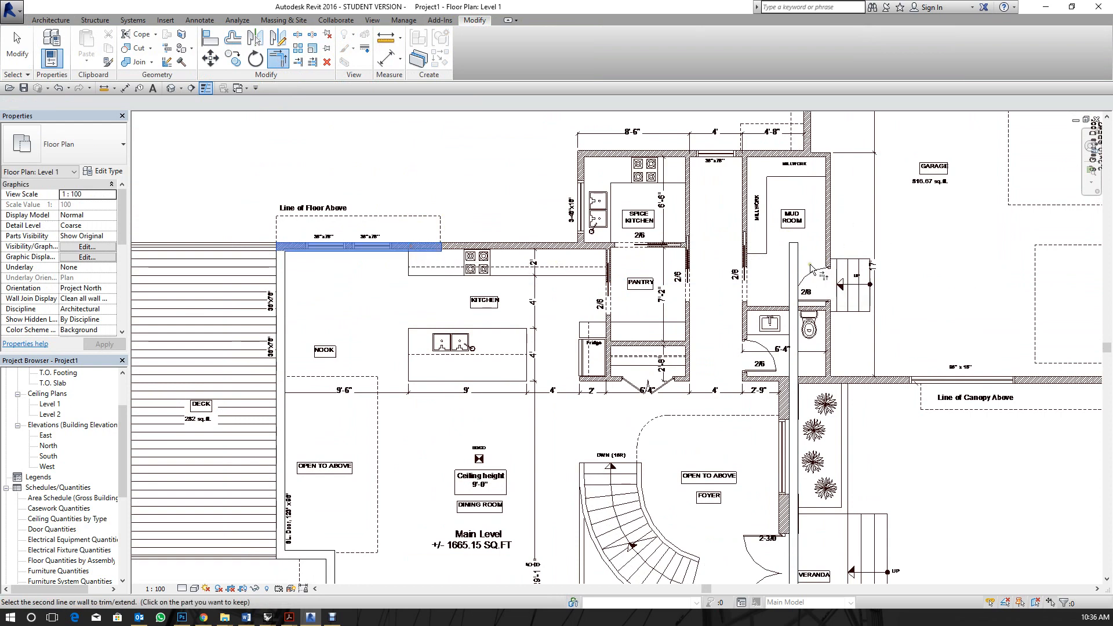
click(793, 272)
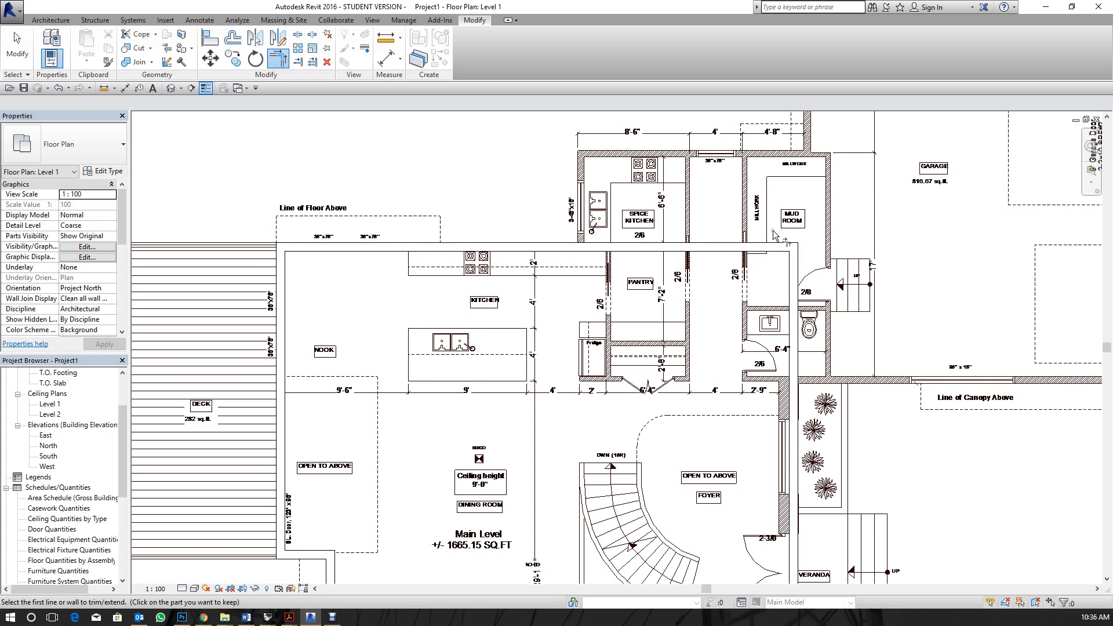
key(Escape)
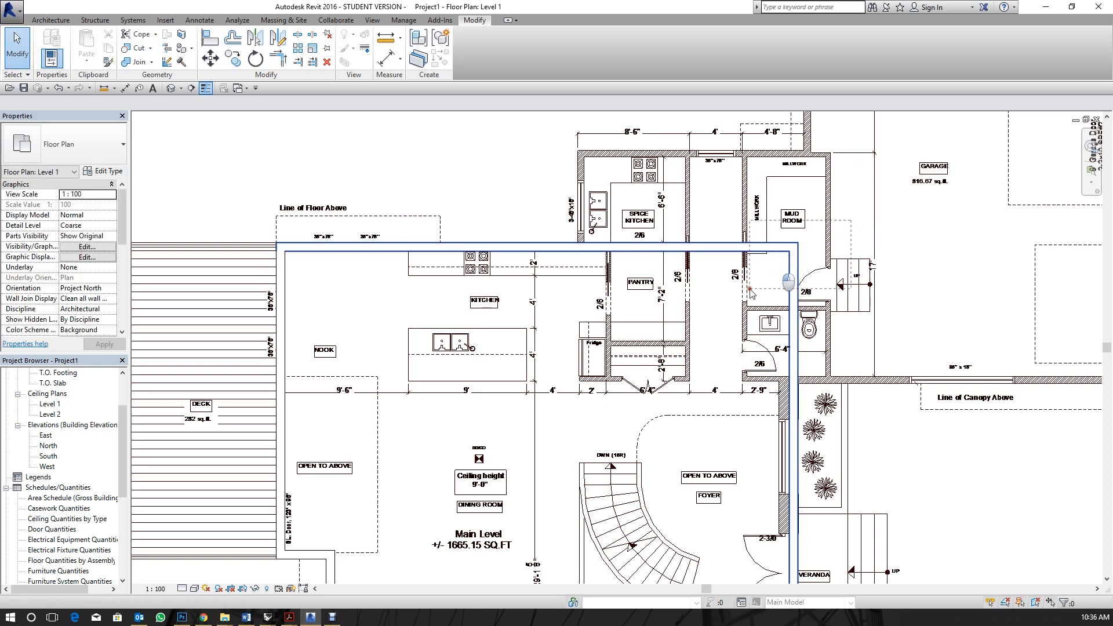
Select all the traced exterior walls to review the complete building outline over the linked plan.
click(839, 255)
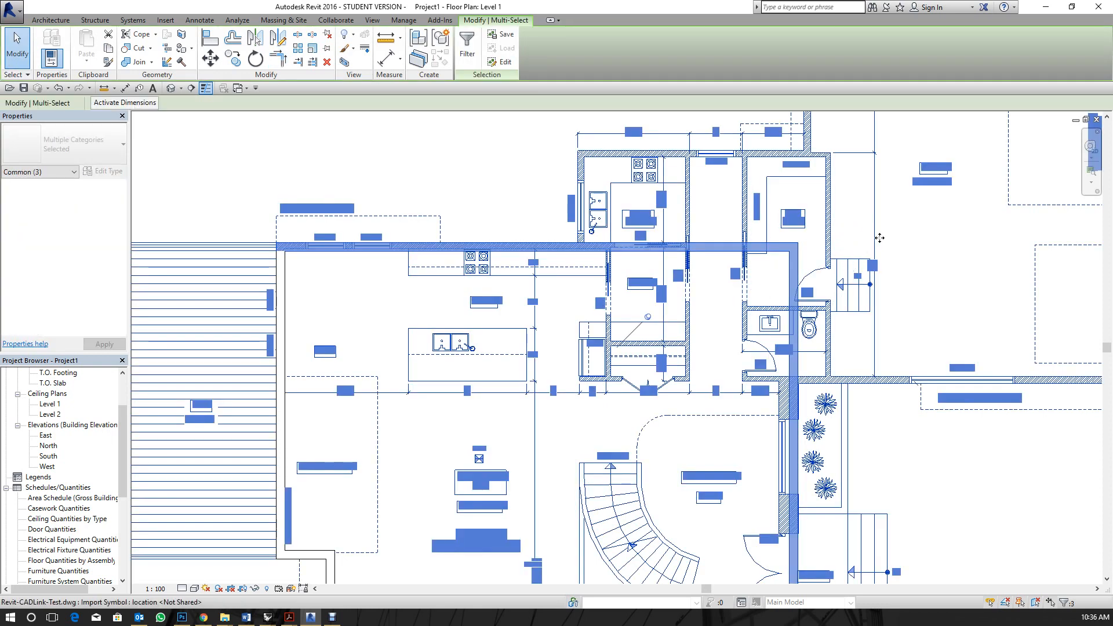
click(928, 214)
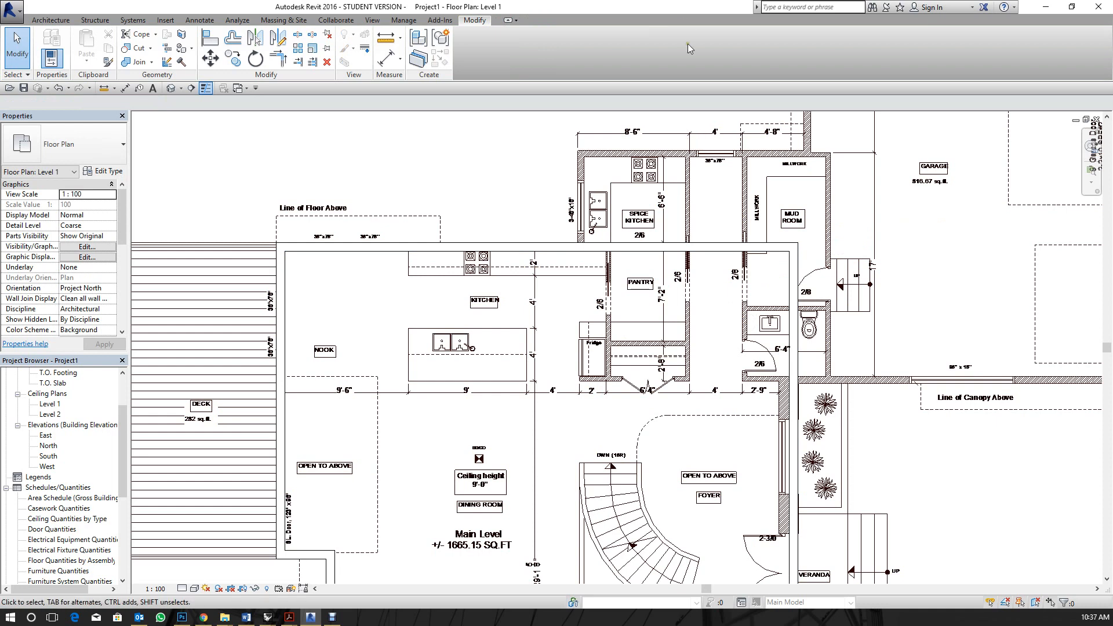
scroll(539, 250, down, 3)
scroll(506, 272, down, 2)
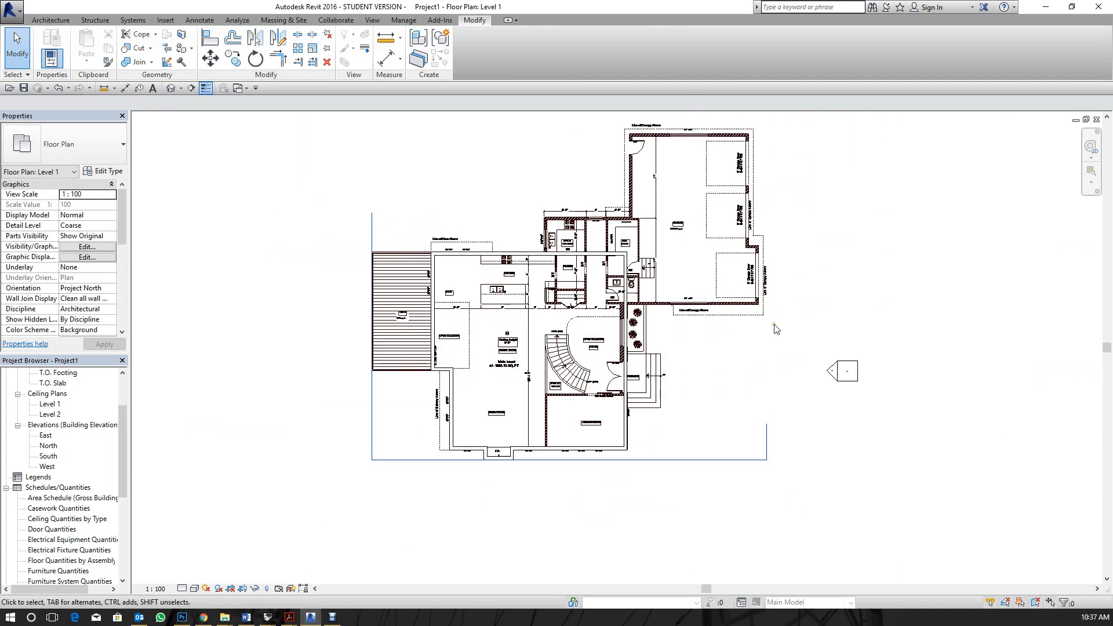
scroll(637, 266, up, 1)
click(409, 263)
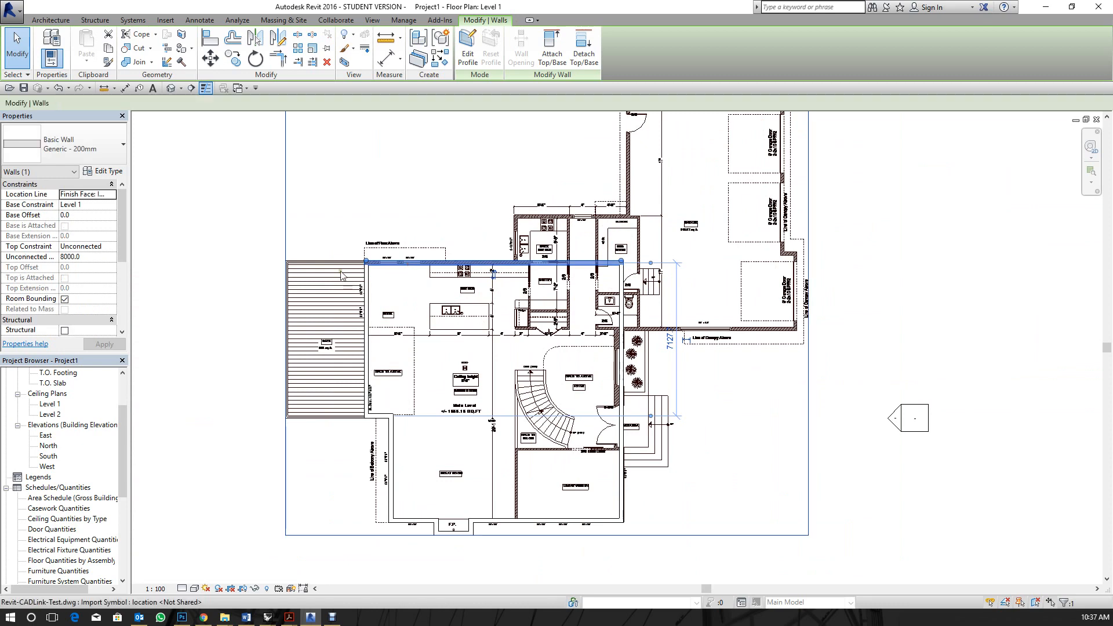
drag(150, 210, 667, 567)
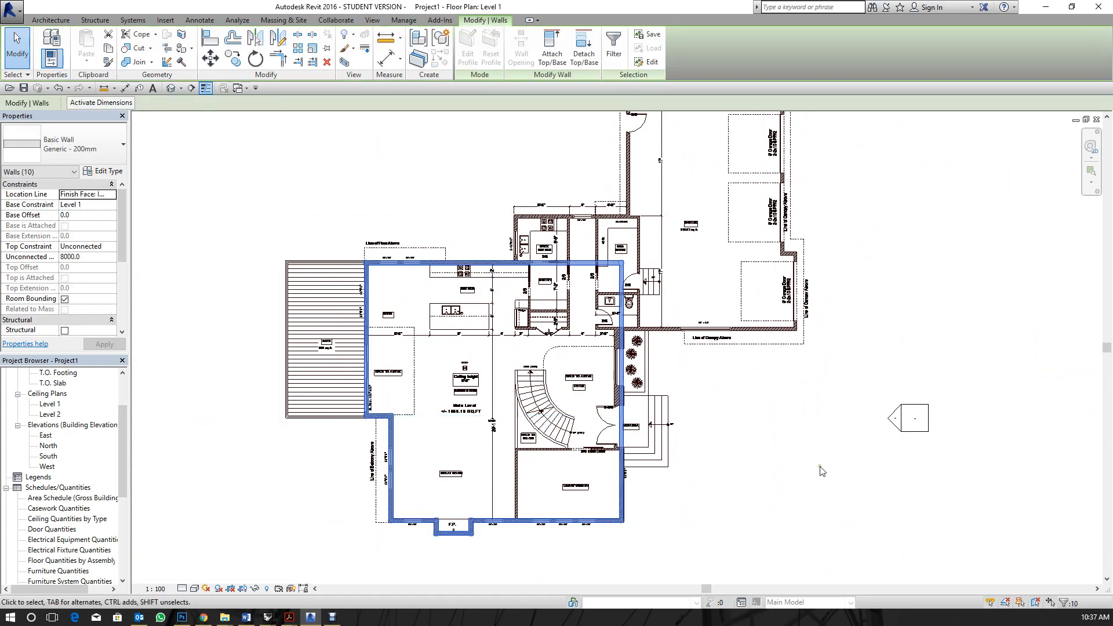
scroll(753, 400, down, 2)
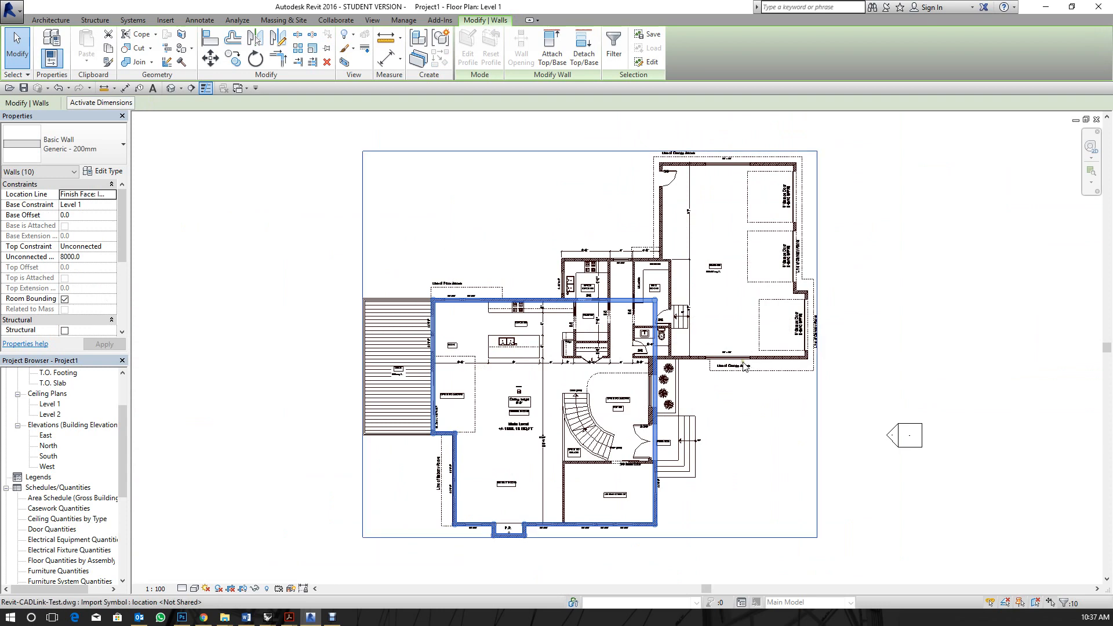
Select the linked DWG floor plan and look through its options for hiding it in the view.
click(746, 357)
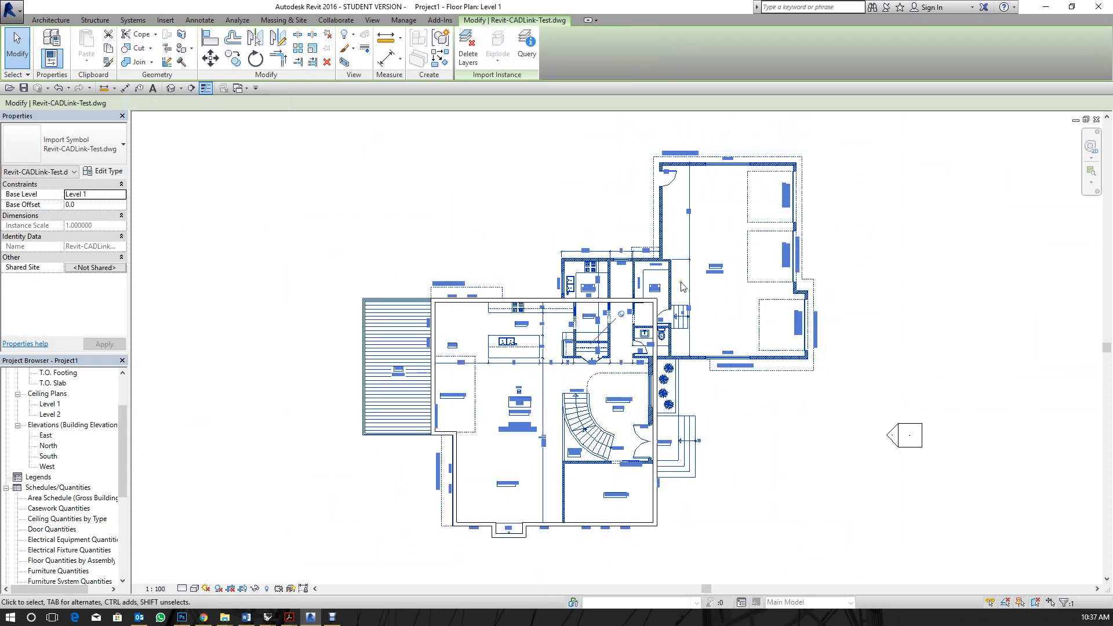
right_click(663, 230)
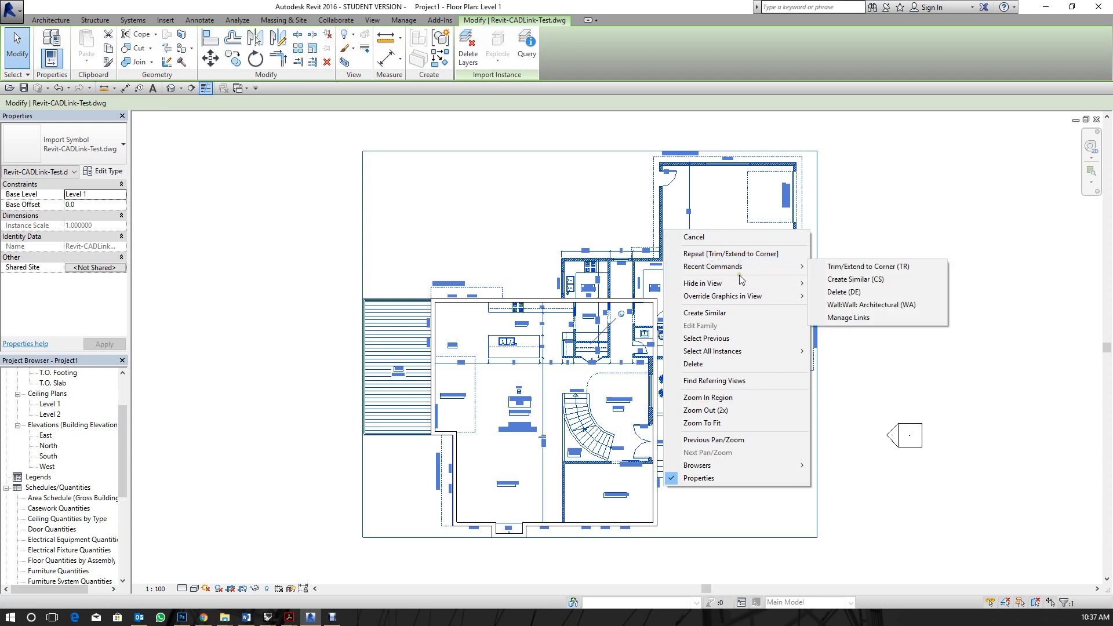
mouse_move(734, 289)
mouse_move(735, 270)
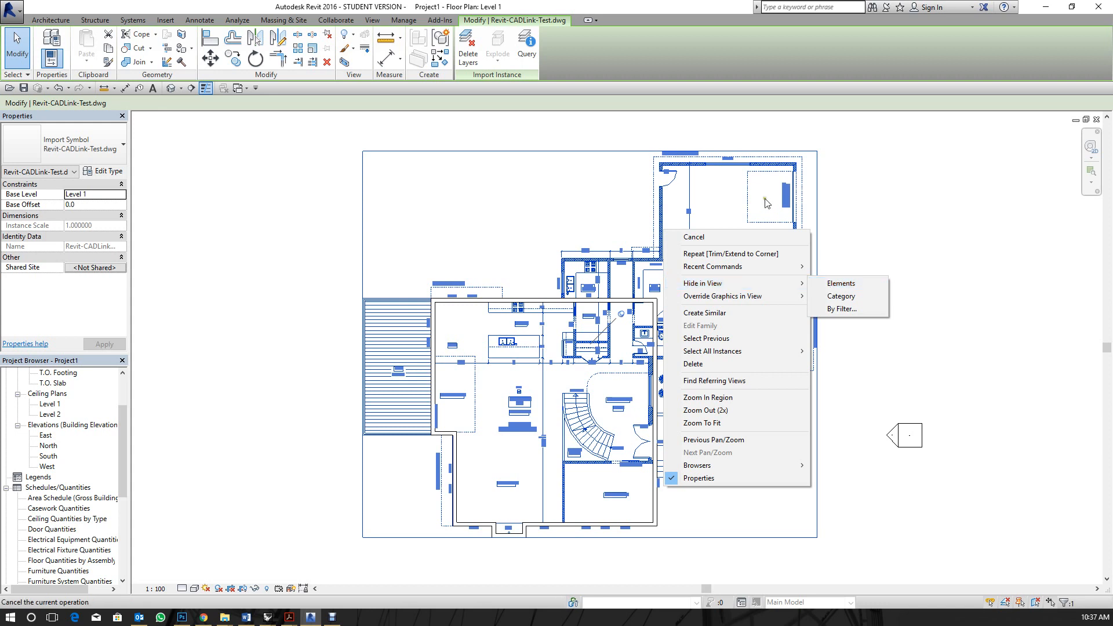
click(798, 192)
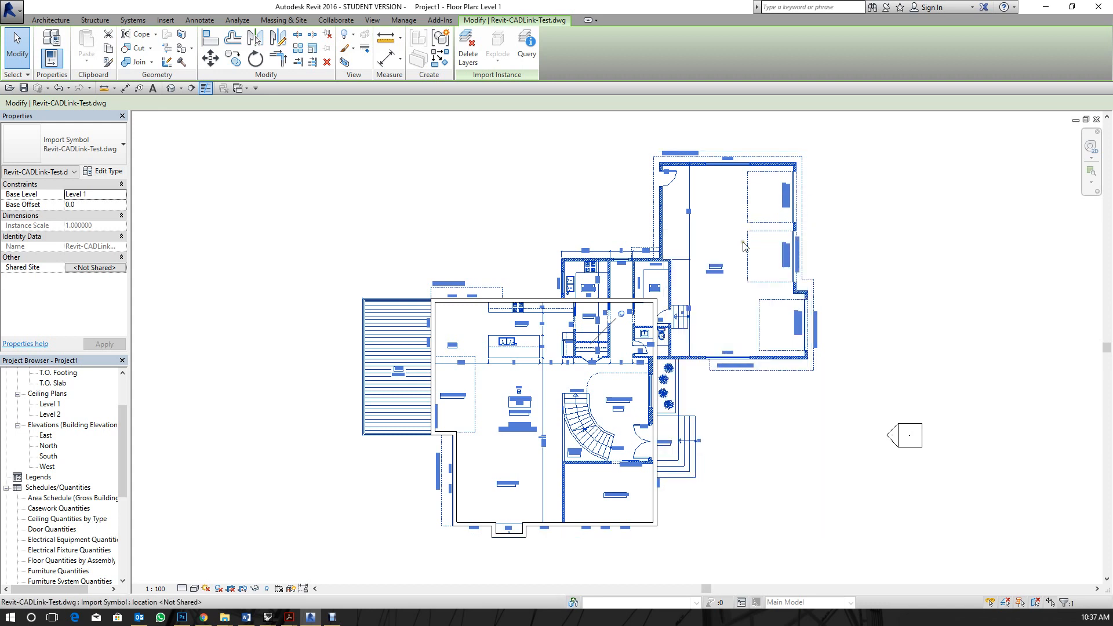
Copy the linked DWG floor plan to the empty area beyond the East elevation marker.
key(c)
key(o)
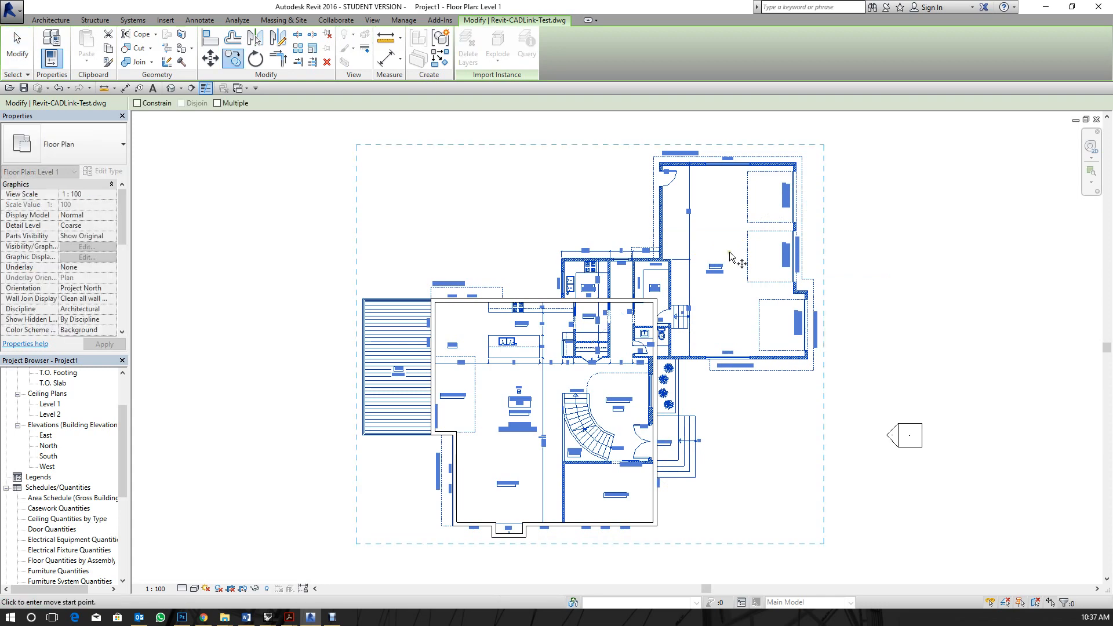
click(728, 253)
scroll(811, 383, down, 2)
click(932, 218)
scroll(753, 255, up, 2)
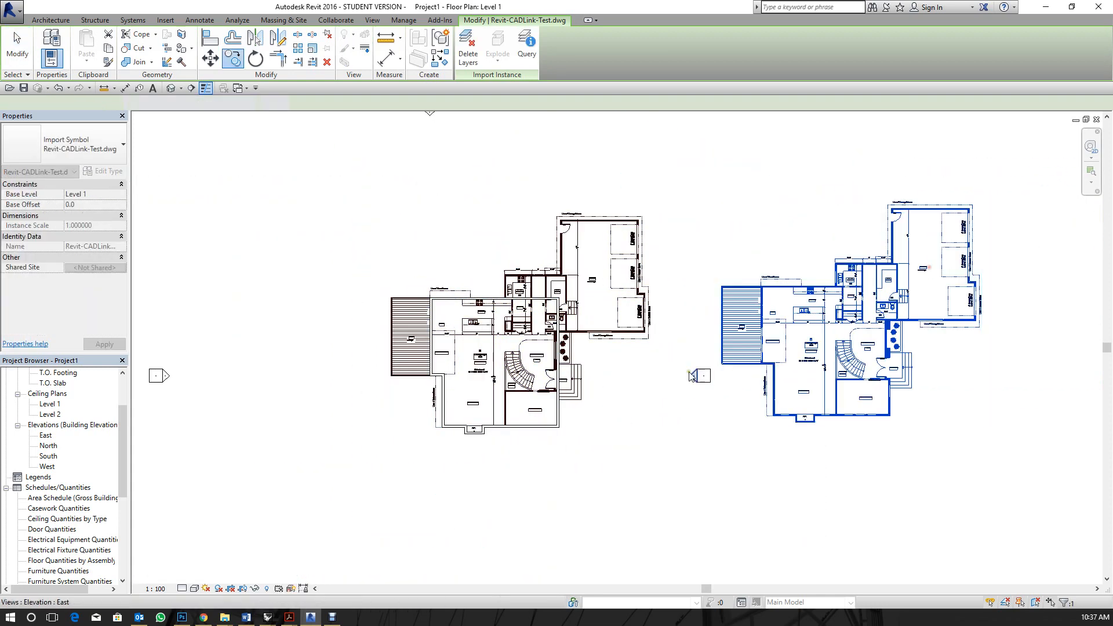
scroll(697, 268, up, 3)
scroll(504, 285, down, 3)
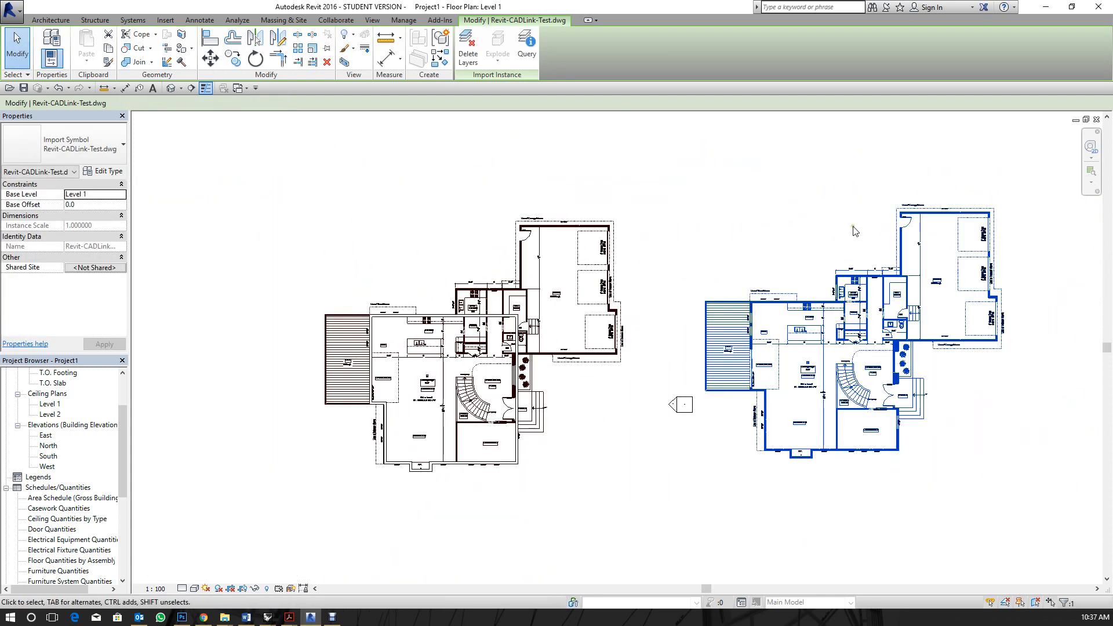
Try hiding only the original DWG floor plan in the view by element, leaving its copy out of the selection.
middle_drag(740, 248, 577, 280)
click(578, 262)
click(698, 317)
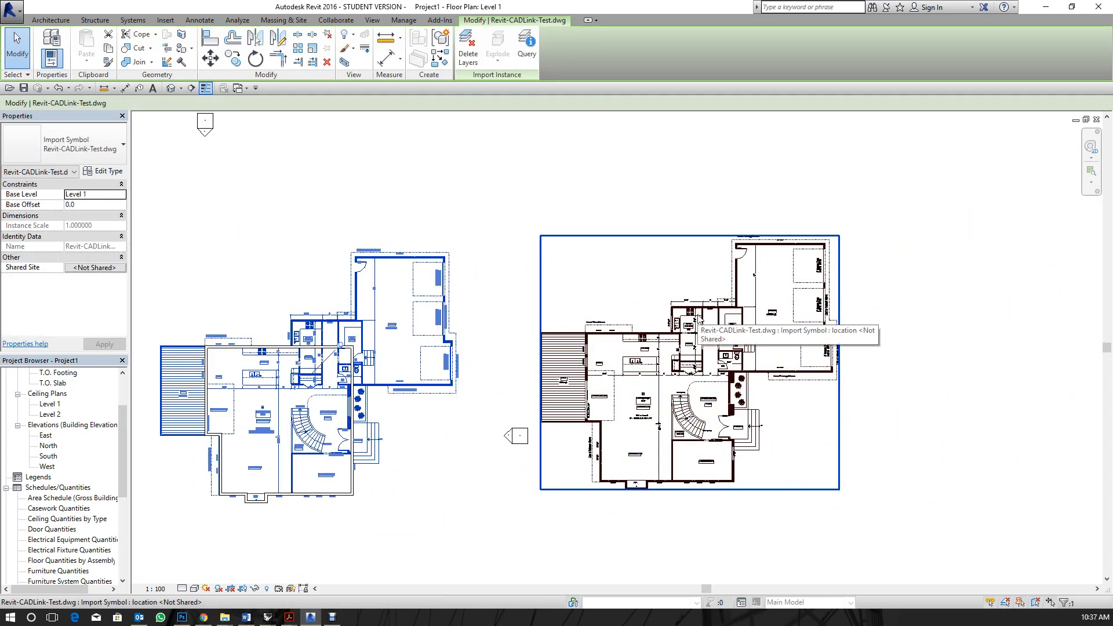
click(504, 268)
click(445, 319)
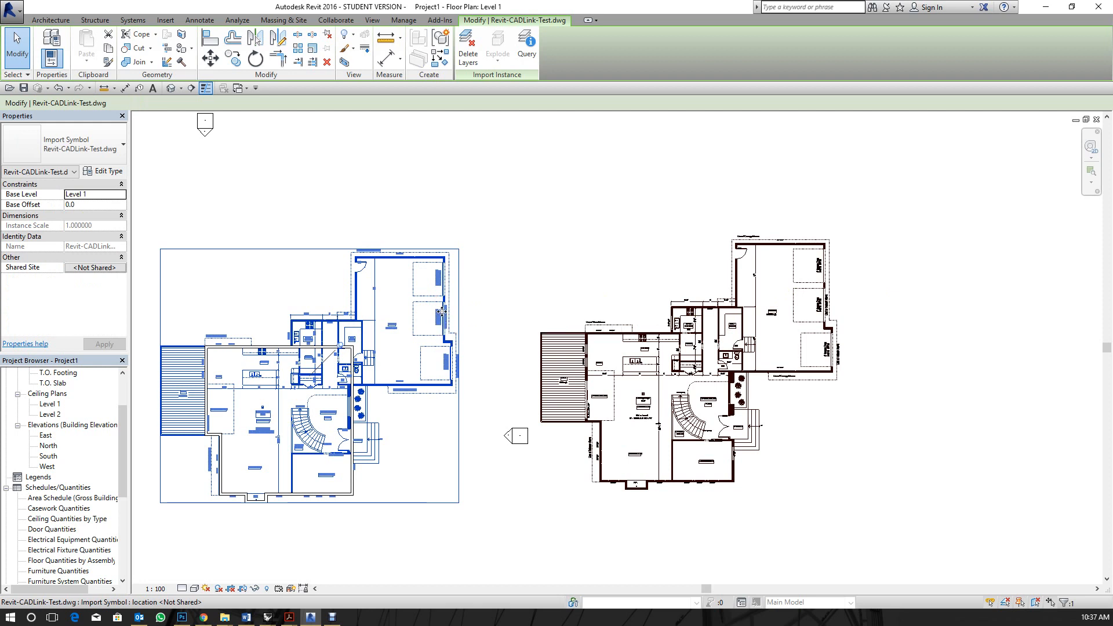
right_click(443, 307)
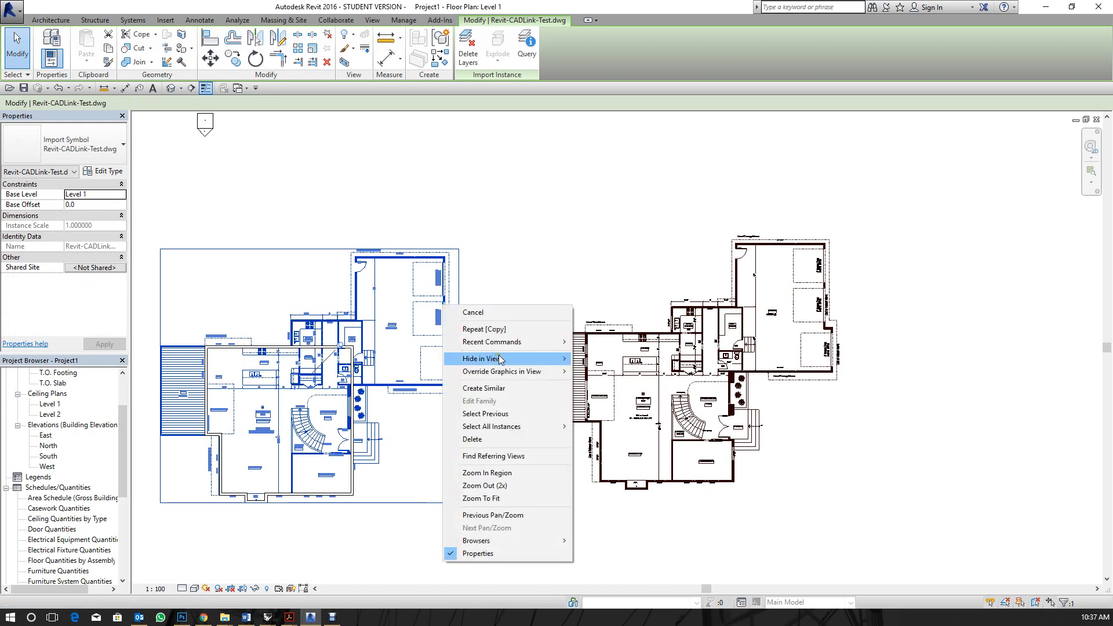
mouse_move(500, 360)
click(625, 356)
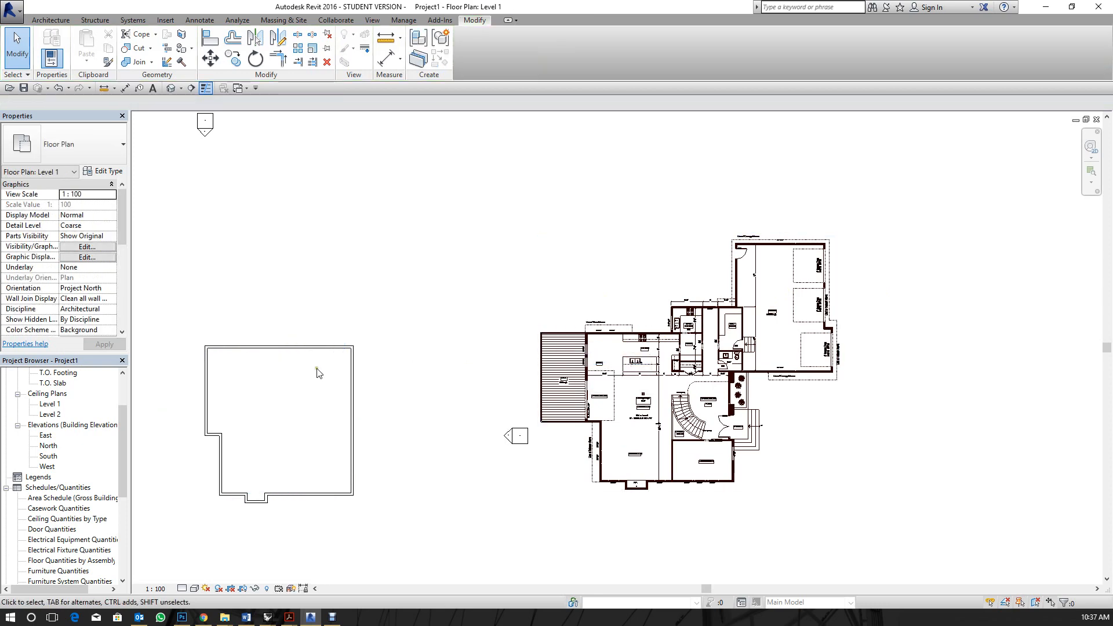
key(ctrl+z)
Hide the linked DWG in the view by category, using the original floor plan as the selected instance.
click(395, 343)
right_click(369, 316)
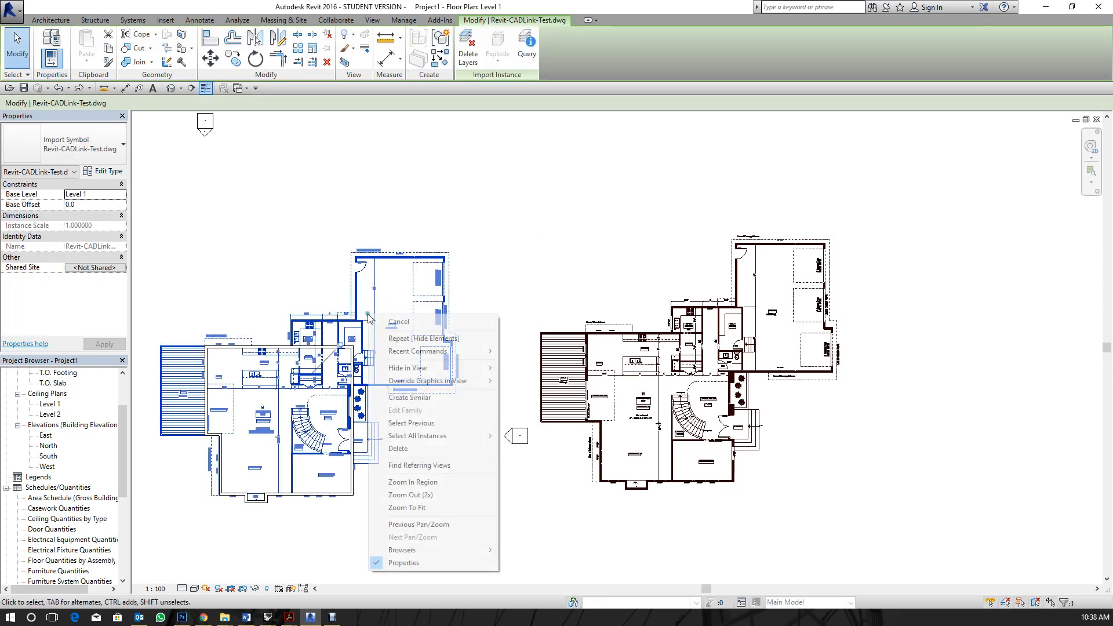
mouse_move(469, 369)
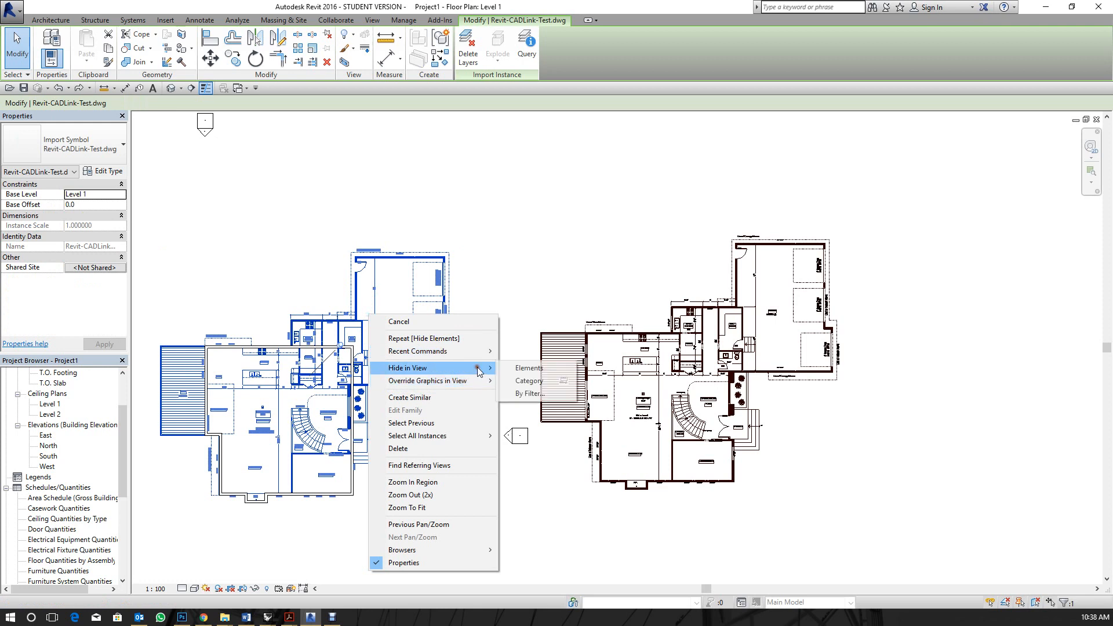
click(544, 380)
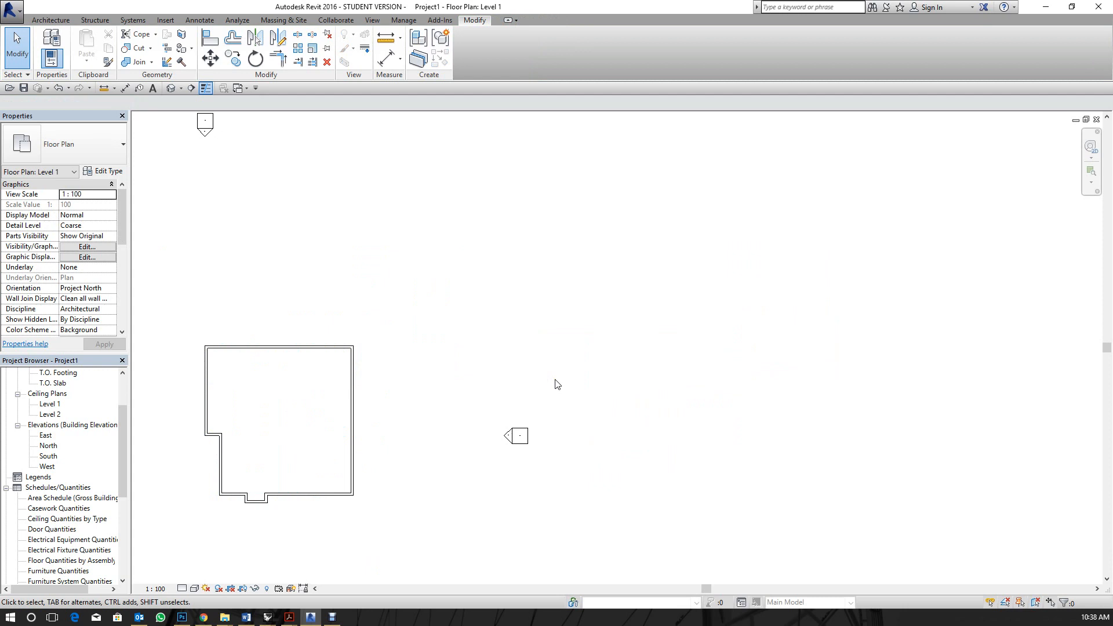
Turn on Reveal Hidden Elements for the Level 1 floor plan.
middle_drag(392, 429, 536, 226)
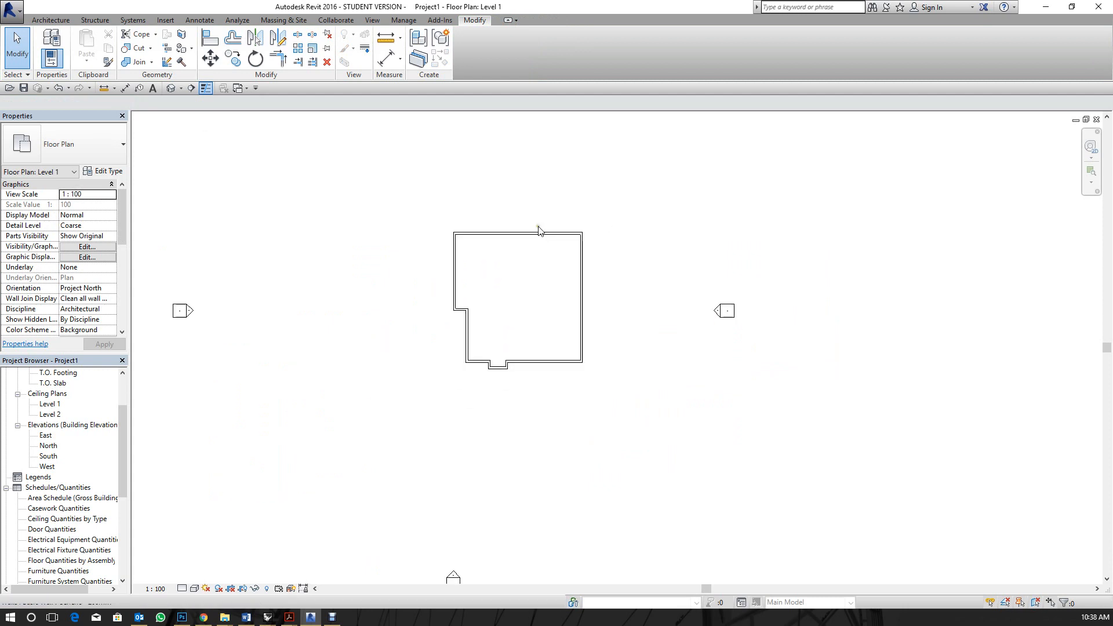
scroll(611, 198, up, 3)
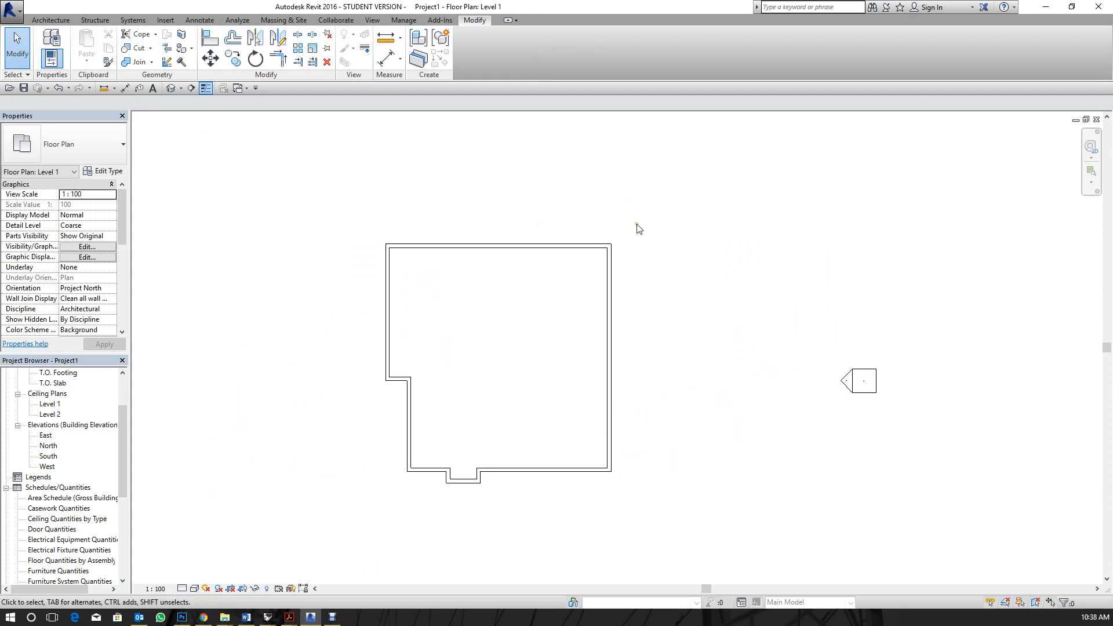
scroll(642, 227, up, 1)
right_click(612, 208)
click(597, 208)
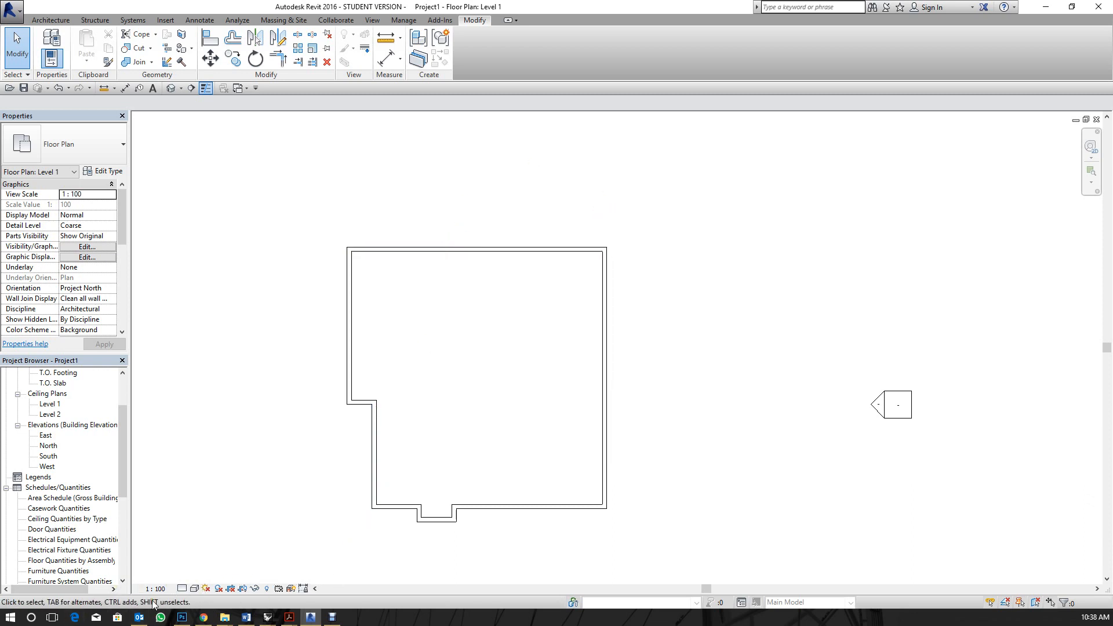
click(268, 589)
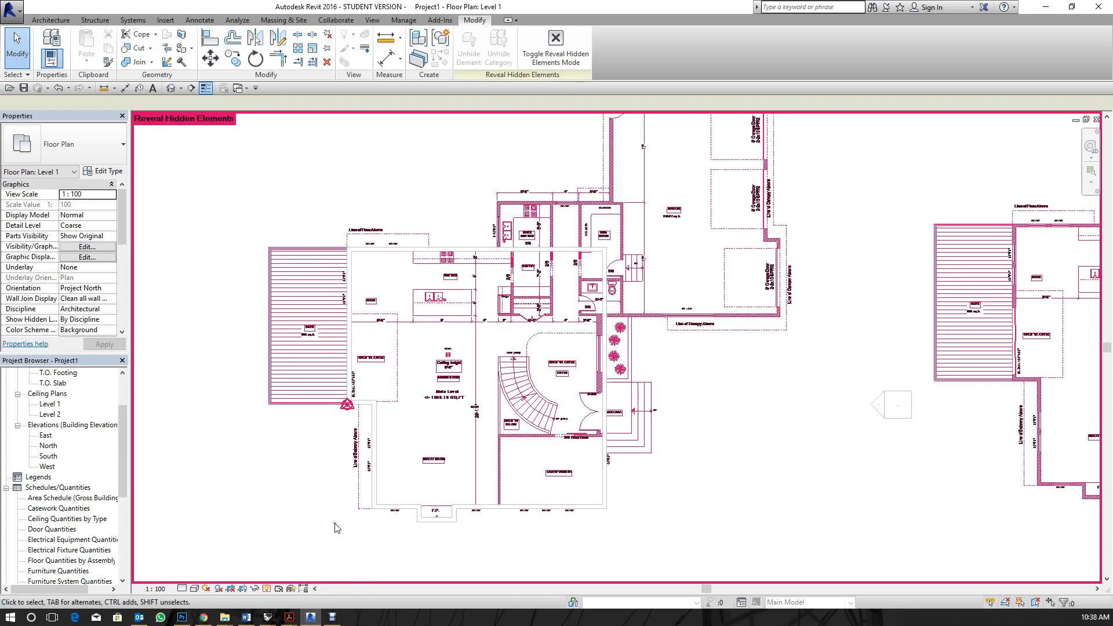
Unhide the linked DWG floor plan by category in the Level 1 view and turn off Reveal Hidden Elements.
scroll(366, 440, down, 3)
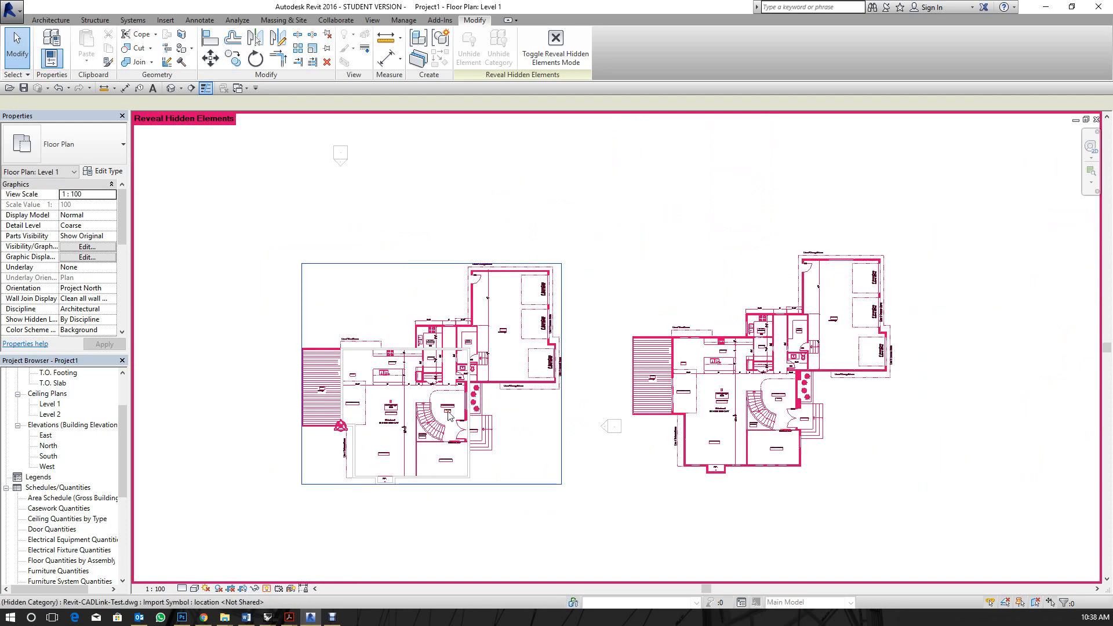
scroll(689, 349, up, 5)
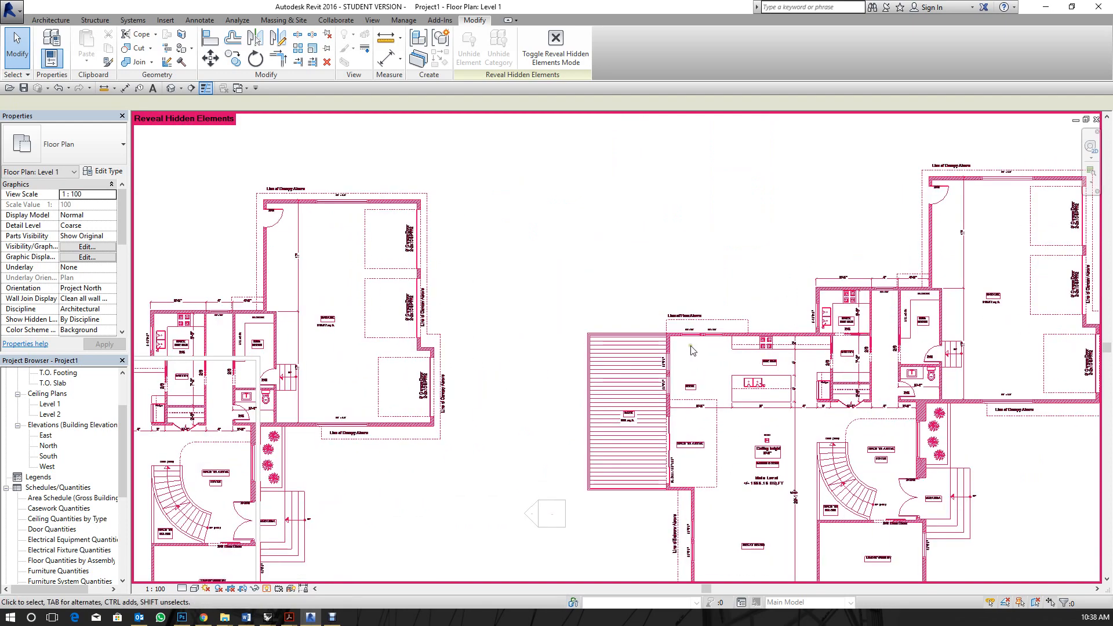
scroll(686, 343, down, 5)
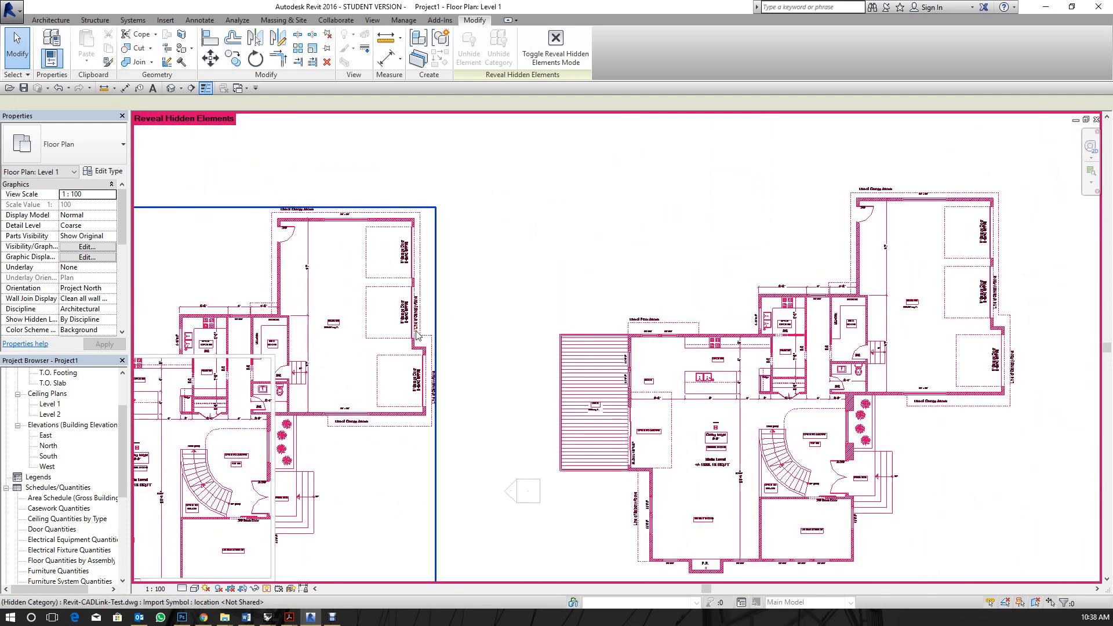
click(424, 354)
right_click(418, 351)
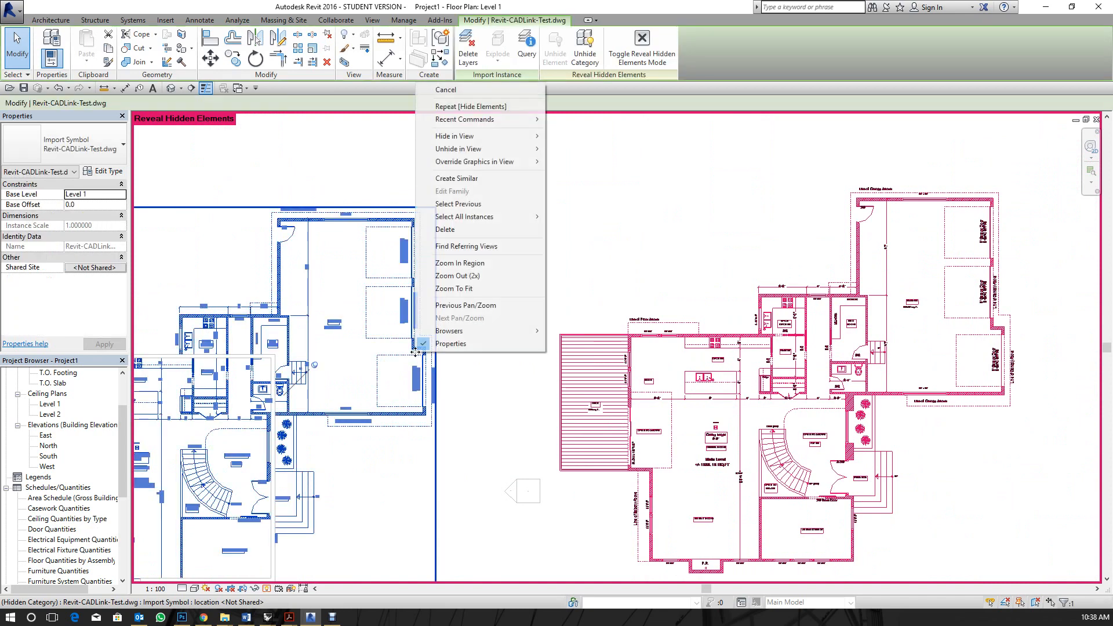
mouse_move(500, 150)
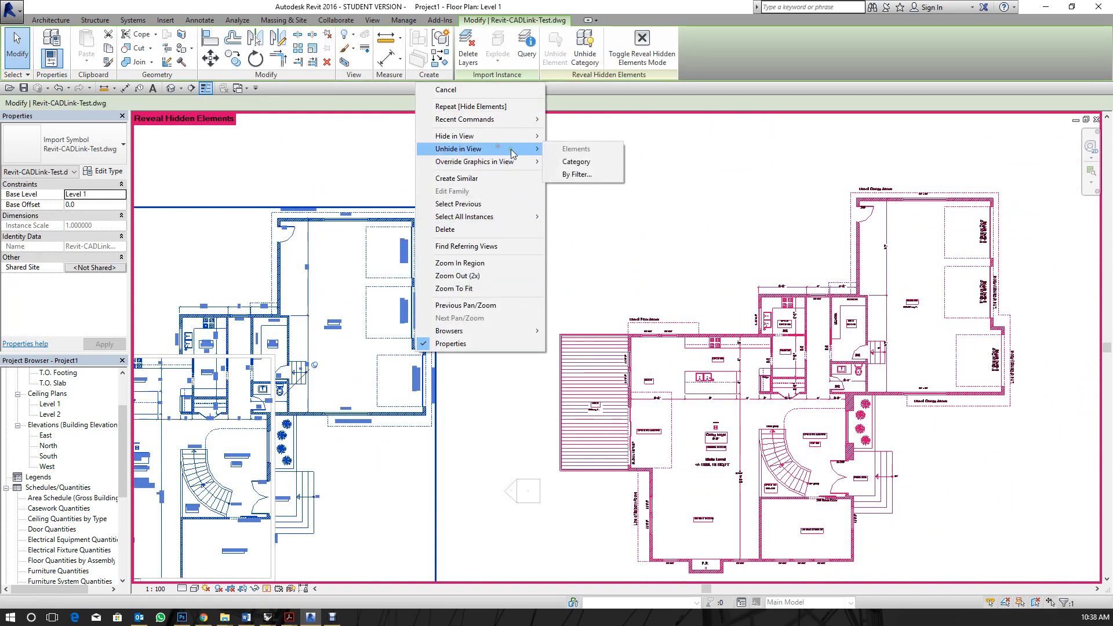
click(584, 167)
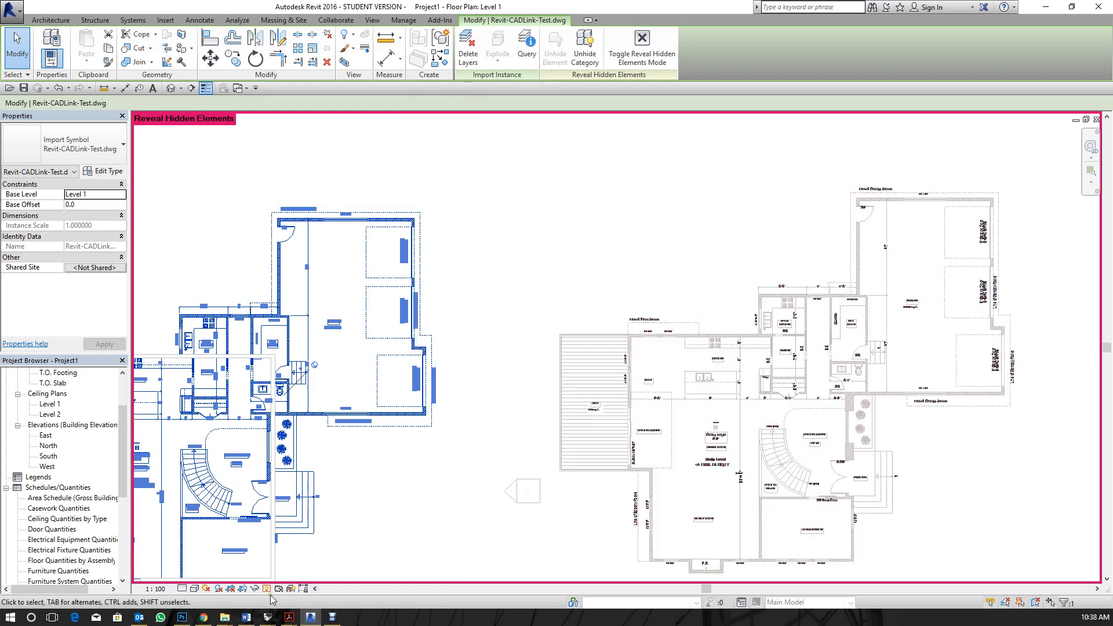
click(432, 470)
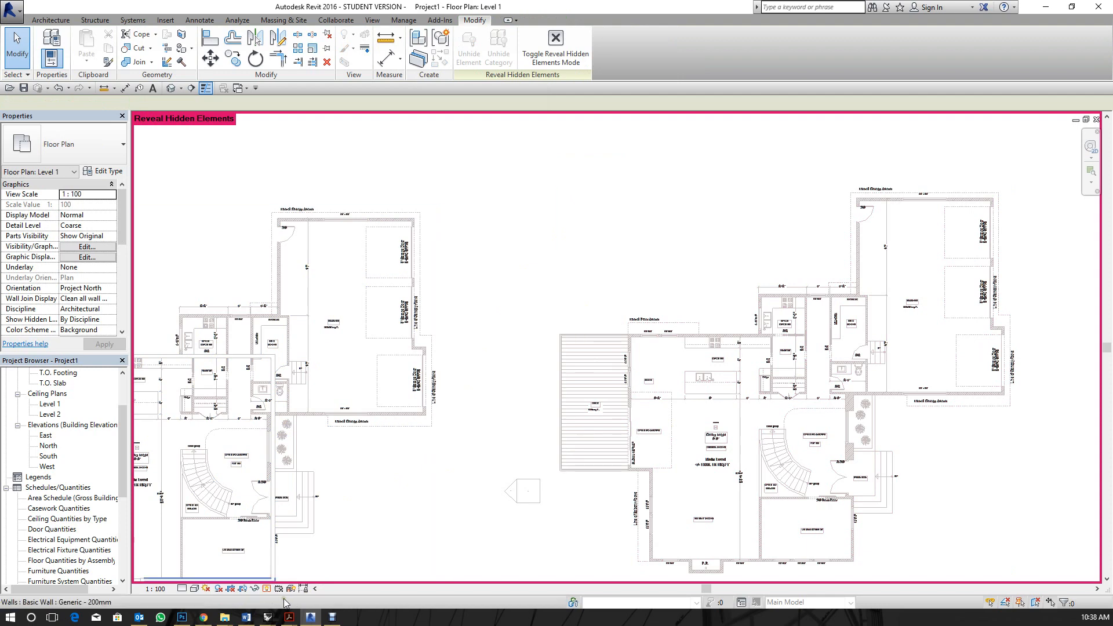
click(266, 588)
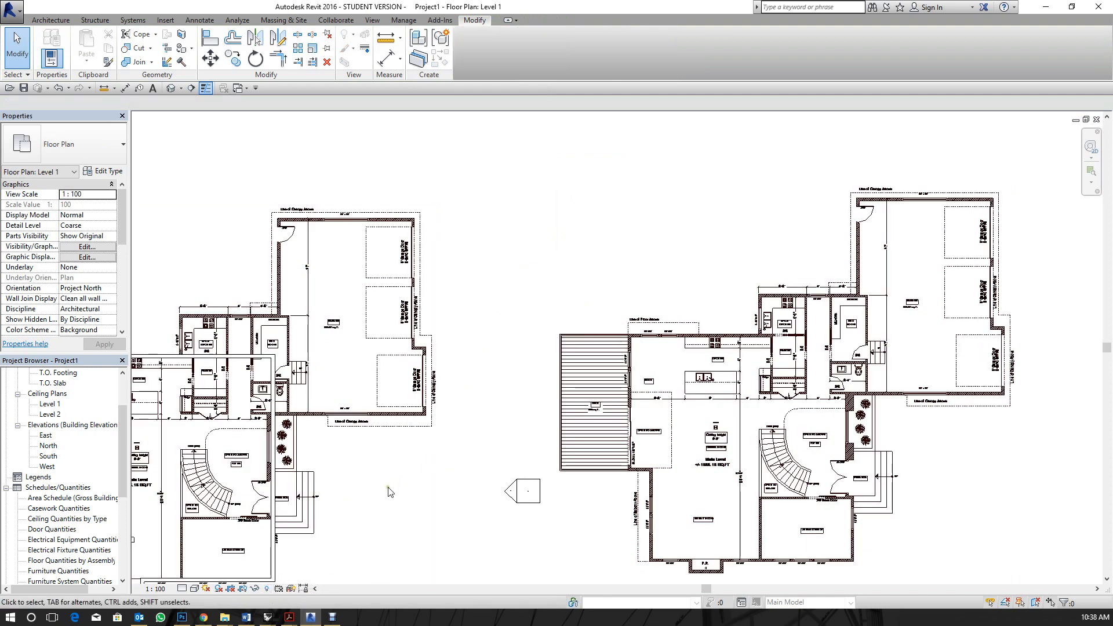
Hide the linked DWG floor plans by category in the Level 1 view, using the original instance under the traced walls.
middle_drag(379, 480, 661, 399)
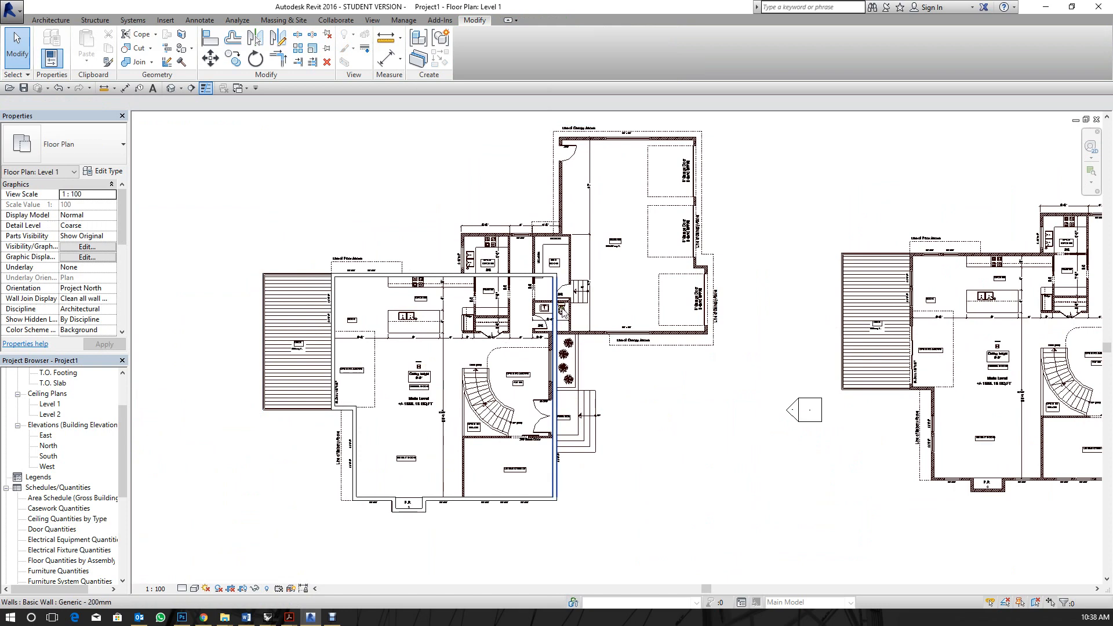
click(600, 338)
right_click(588, 335)
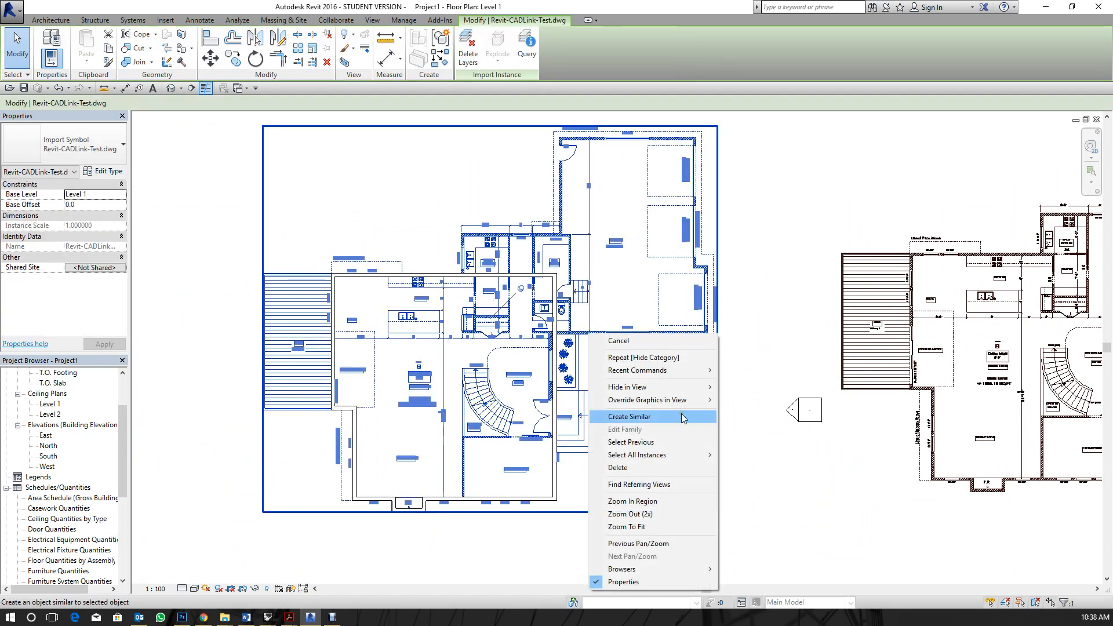
mouse_move(679, 387)
click(748, 400)
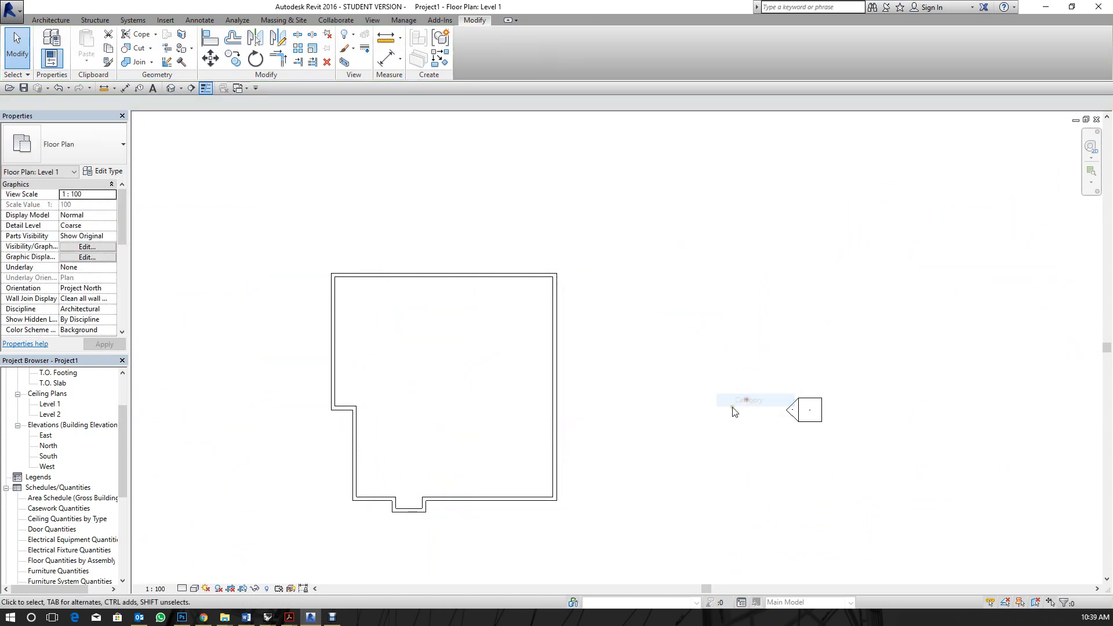
scroll(529, 445, down, 1)
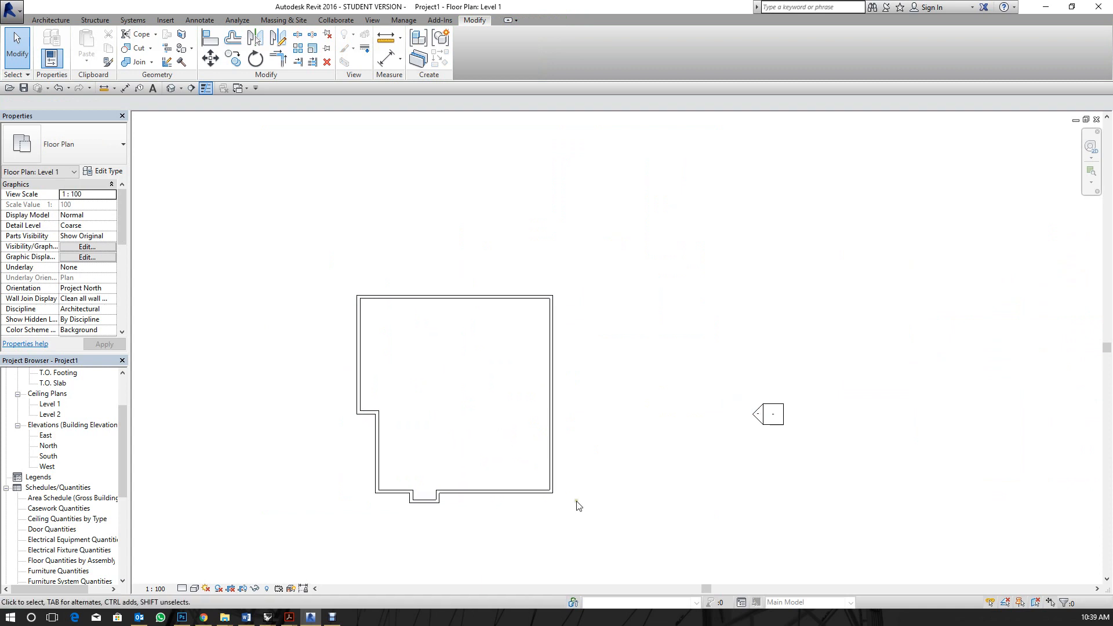
Open the default 3D view and hide the linked DWG floor plans there by category.
drag(578, 574, 298, 286)
scroll(487, 420, up, 1)
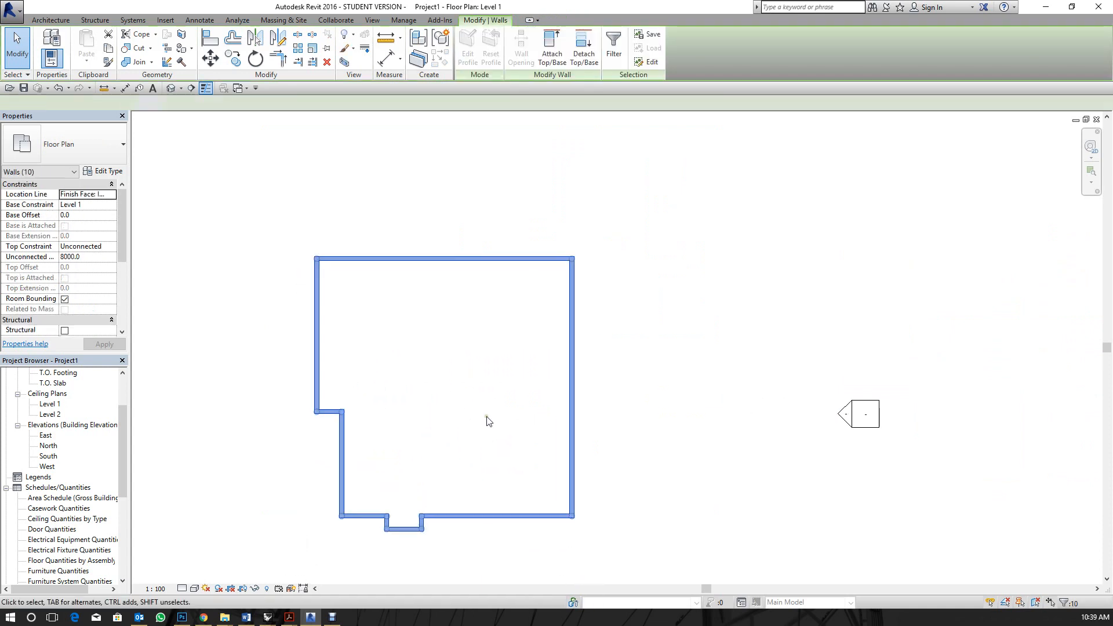
click(171, 89)
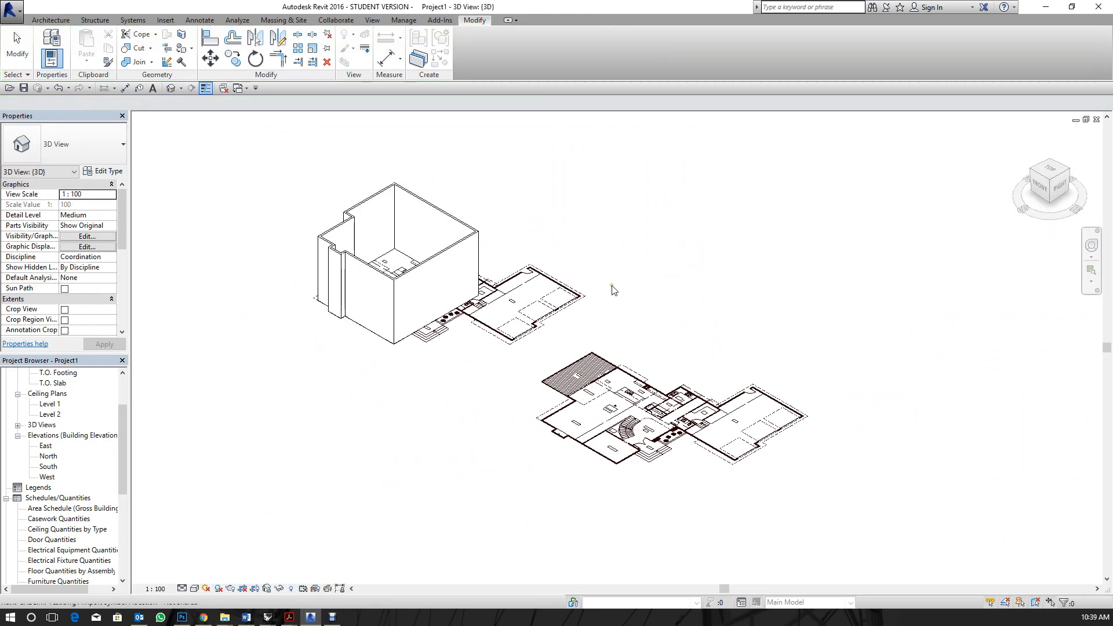
scroll(714, 340, up, 1)
click(529, 303)
right_click(534, 304)
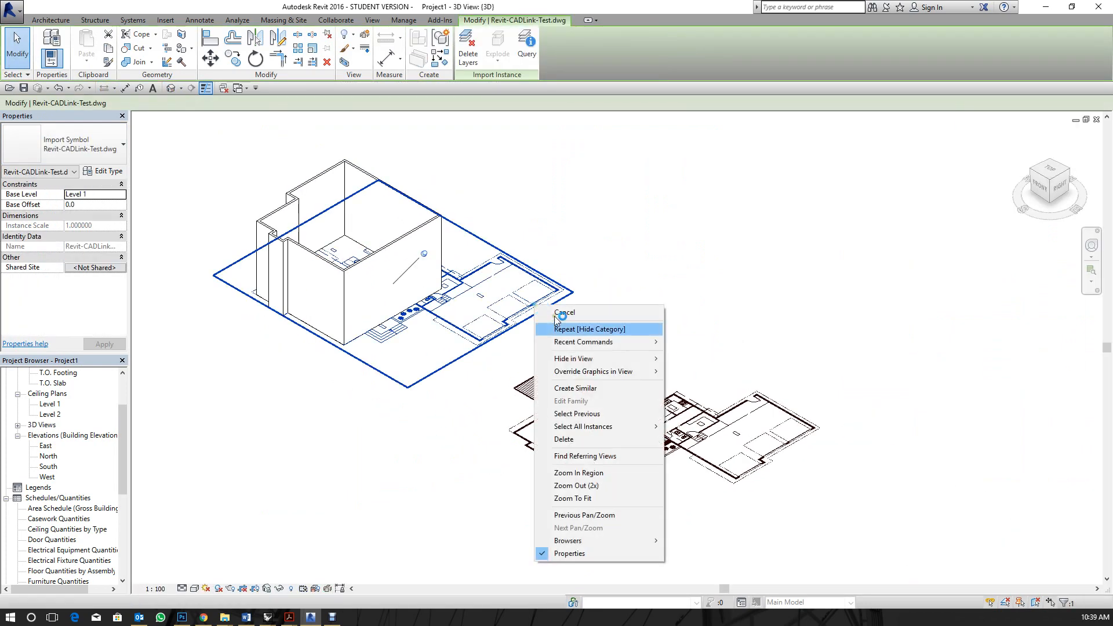
mouse_move(647, 360)
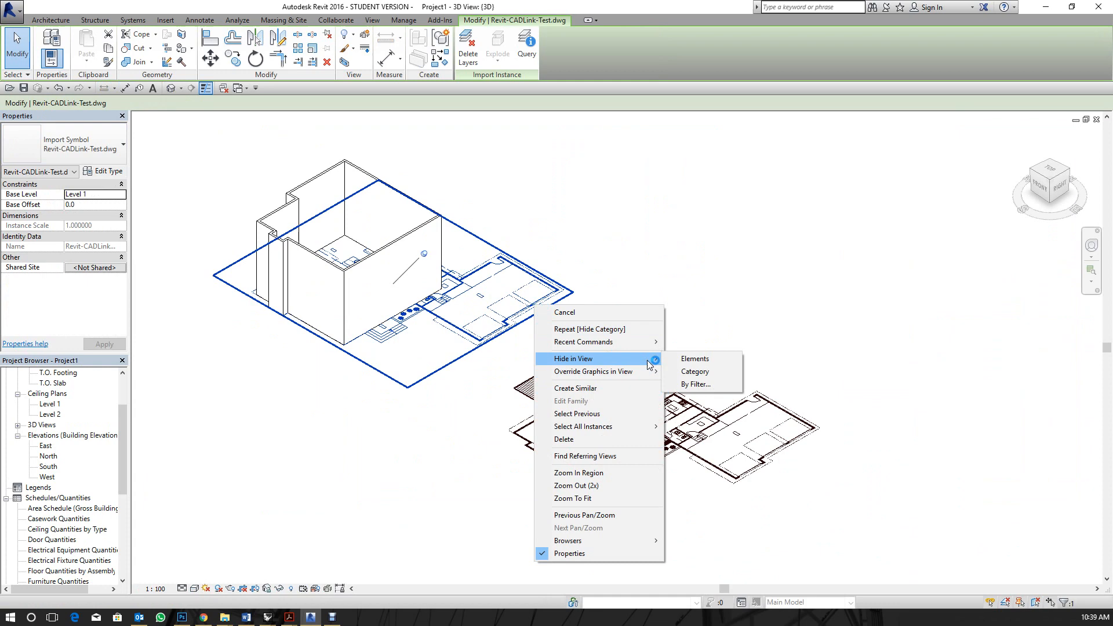
click(694, 371)
Select the long east exterior wall, orient the 3D view to the Right face, and open the wall's profile for editing.
scroll(459, 374, up, 3)
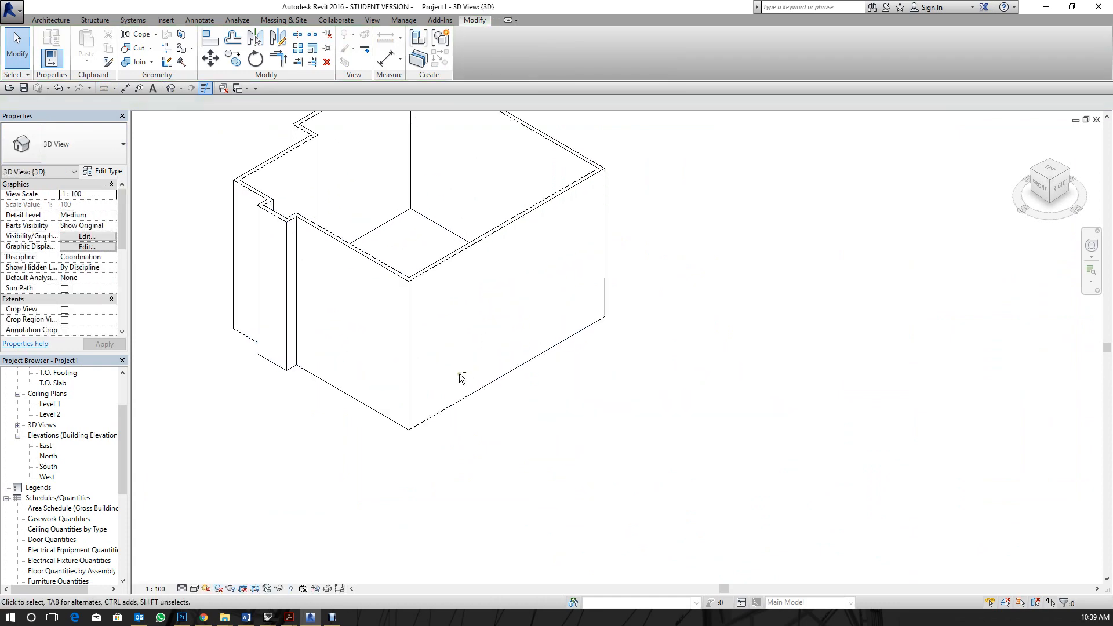
shift+middle_drag(459, 373, 385, 336)
click(422, 285)
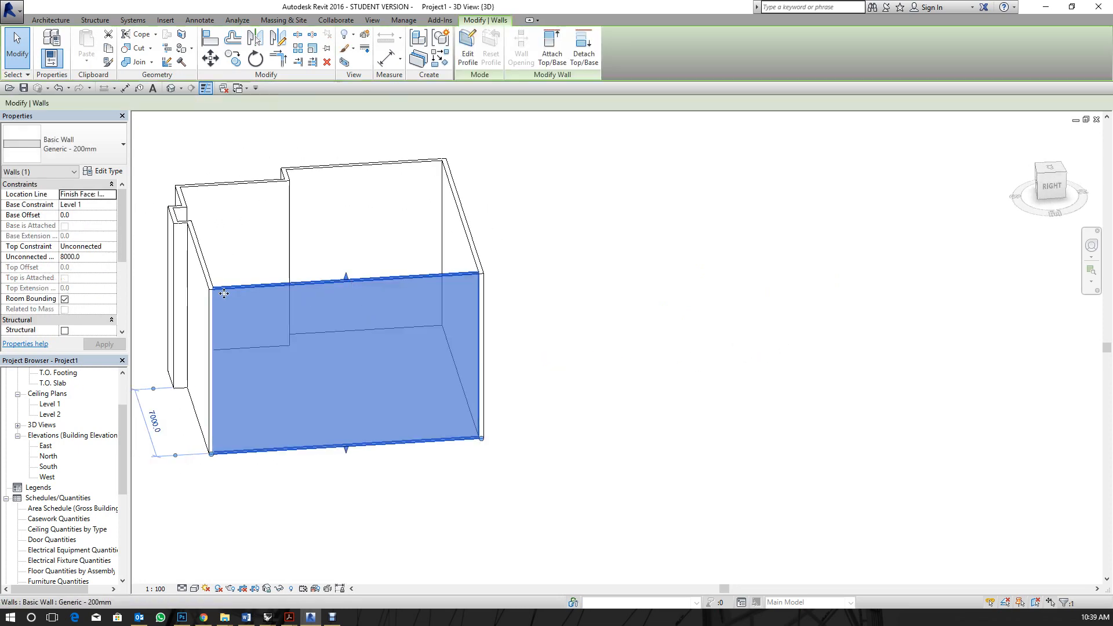
shift+middle_drag(561, 313, 689, 323)
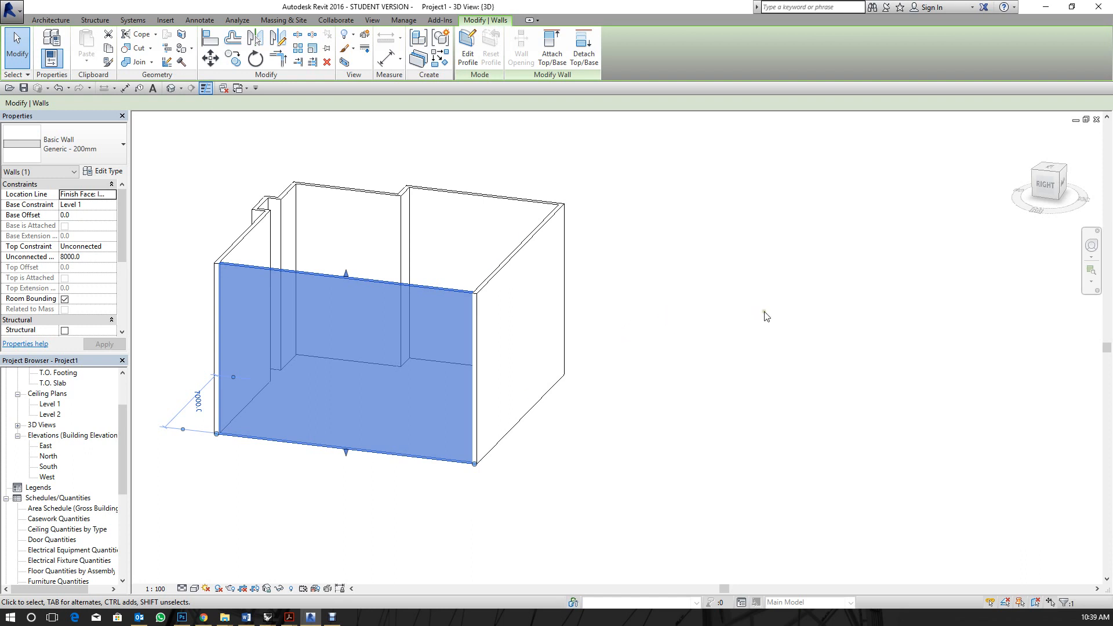
click(1047, 183)
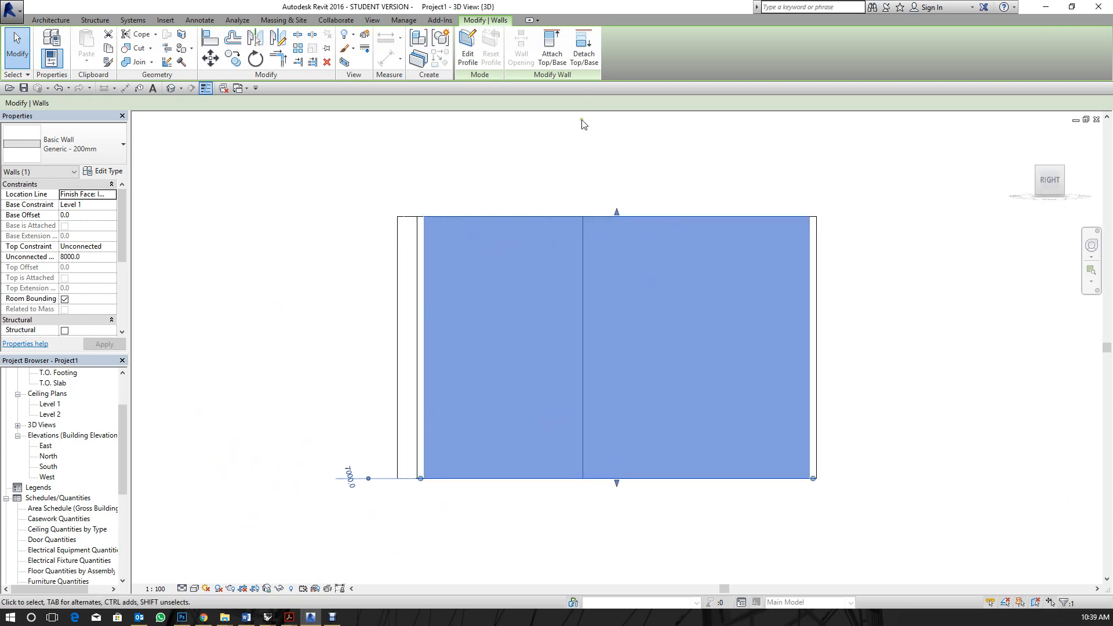
click(474, 59)
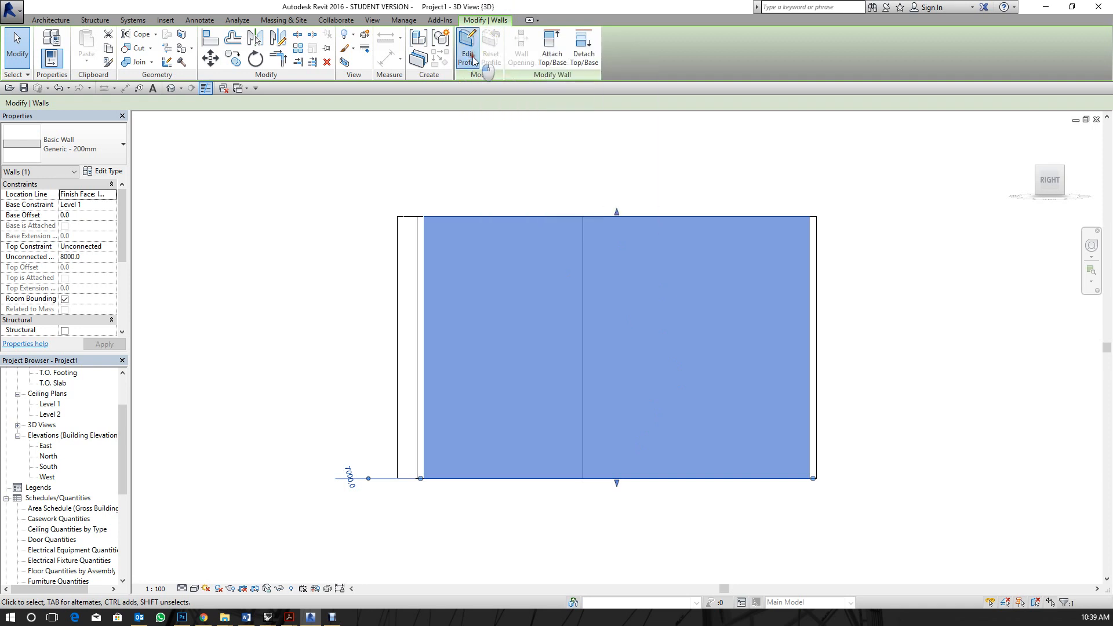
drag(376, 192, 1035, 532)
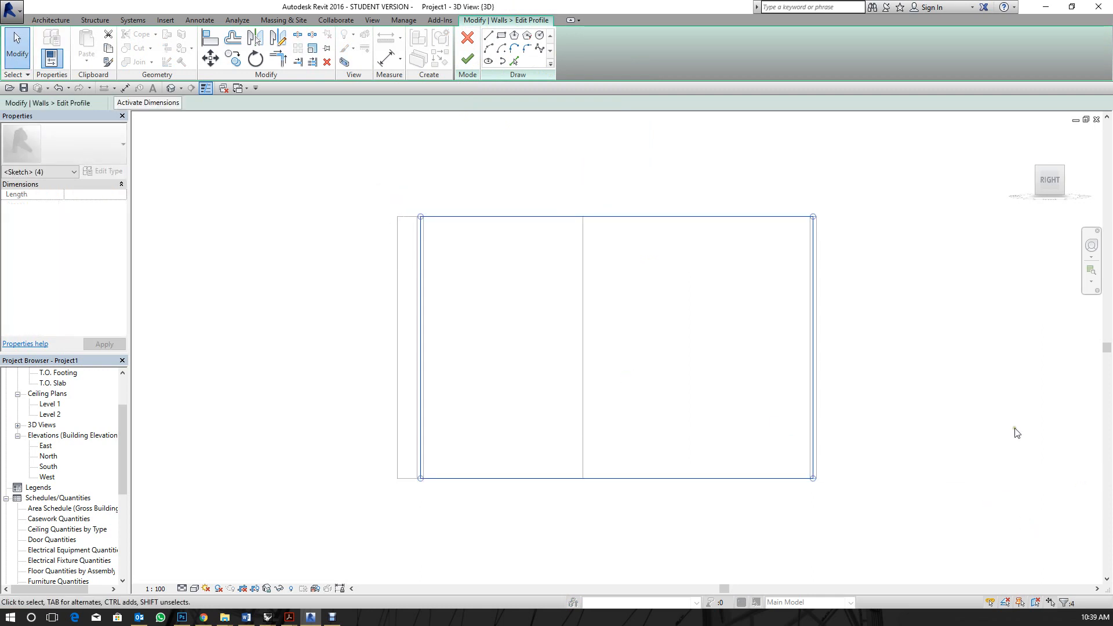
Sketch a circle of about 1800 mm radius in the upper part of the wall profile, near its front end.
click(539, 35)
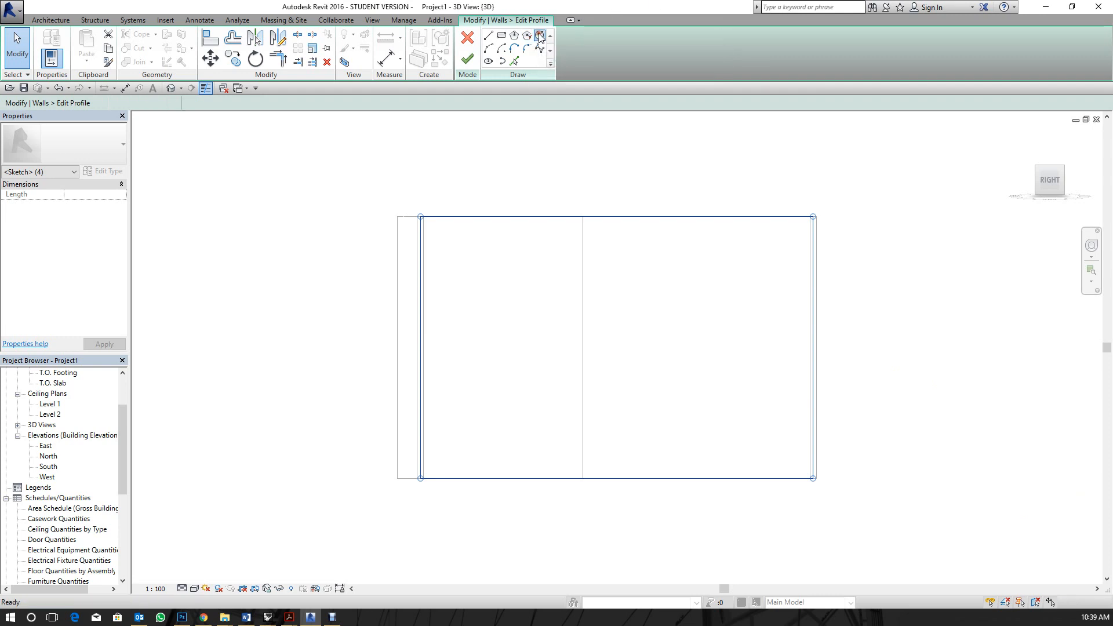
click(508, 278)
click(546, 320)
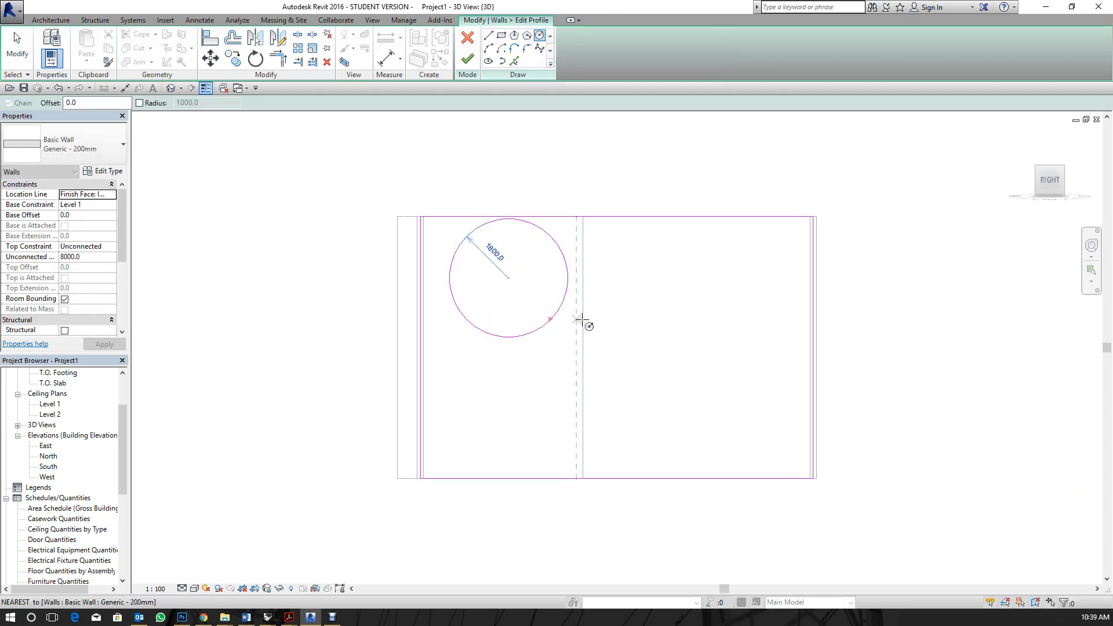
Try a second circle of about 3300 mm radius overlapping the wall profile's upper edge, and delete it.
click(702, 183)
click(785, 249)
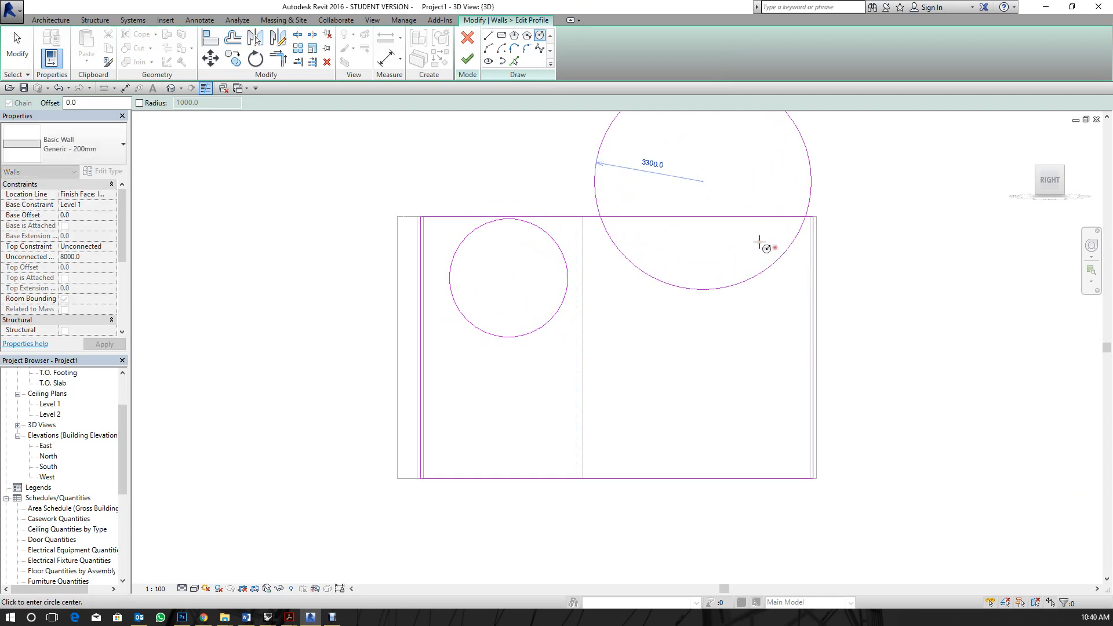
key(Escape)
key(Escape)
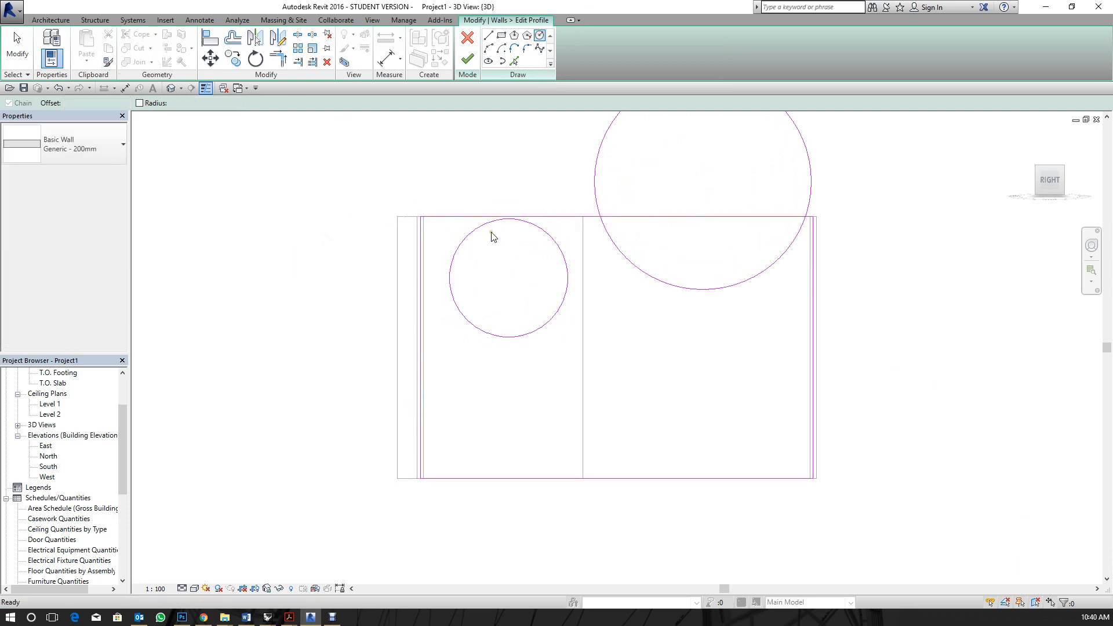
click(676, 285)
key(Delete)
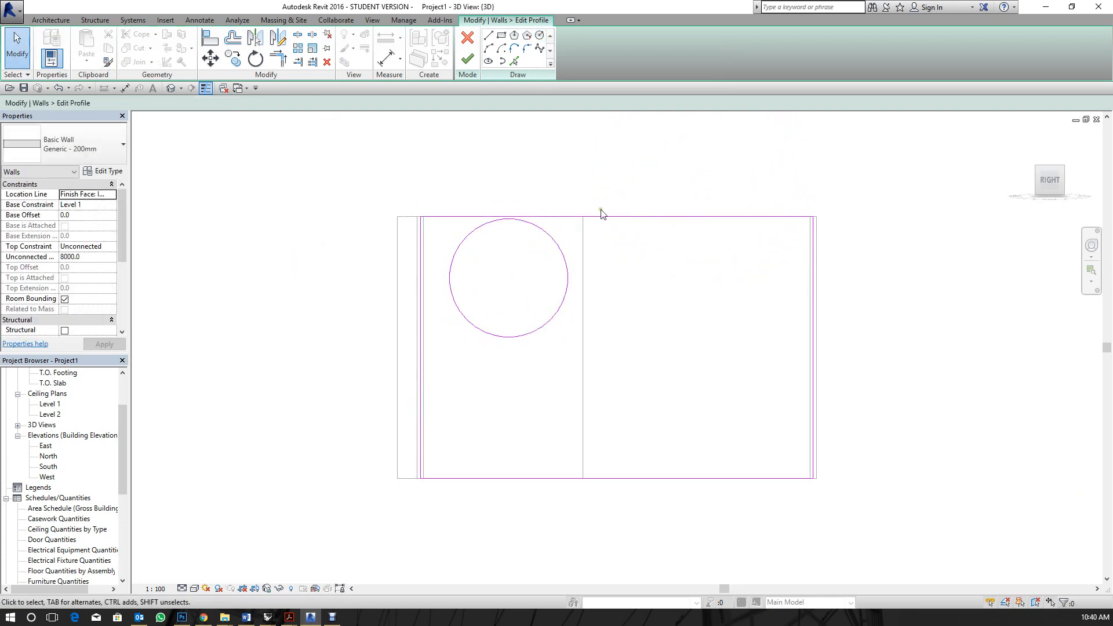
Move the circle slightly lower within the wall profile and finish the profile edit to cut the round opening.
click(570, 270)
drag(571, 266, 570, 295)
click(621, 244)
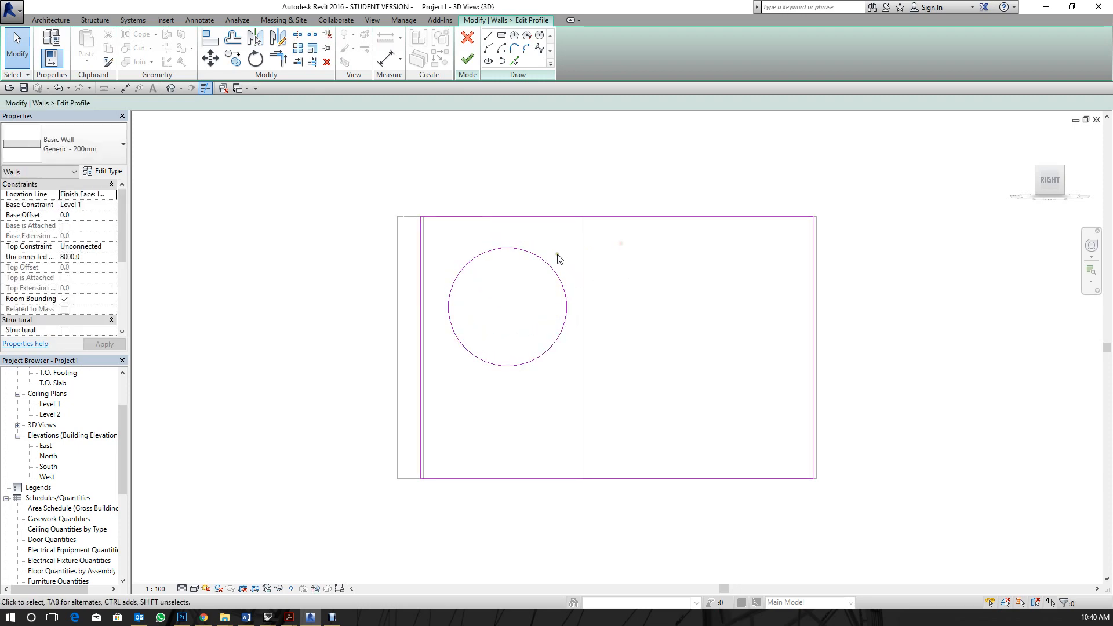
click(467, 59)
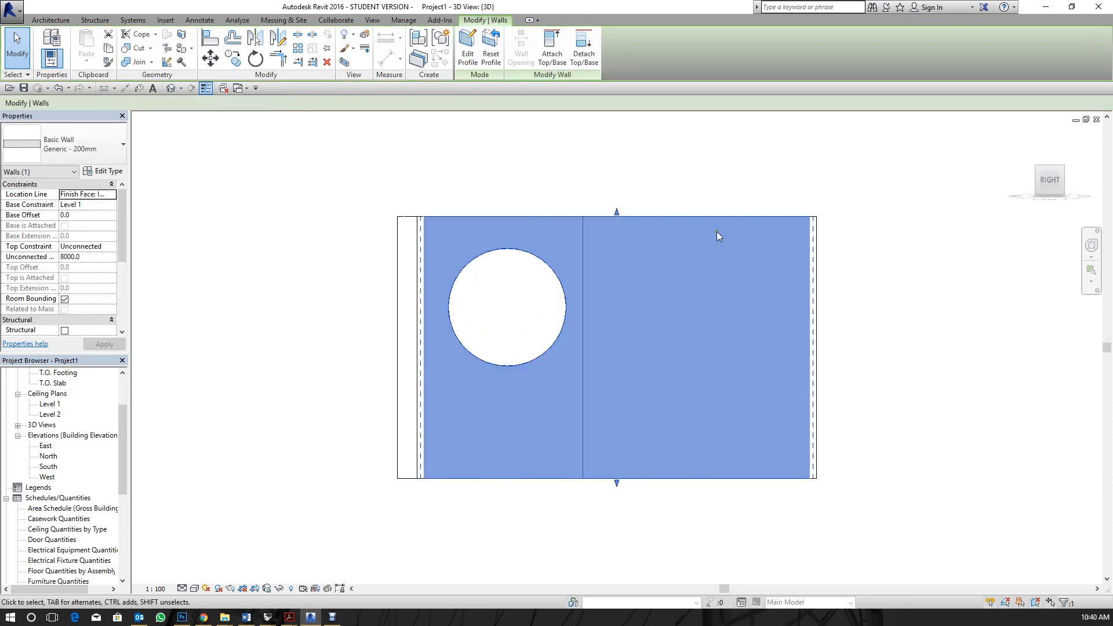
shift+middle_drag(736, 277, 628, 337)
click(238, 336)
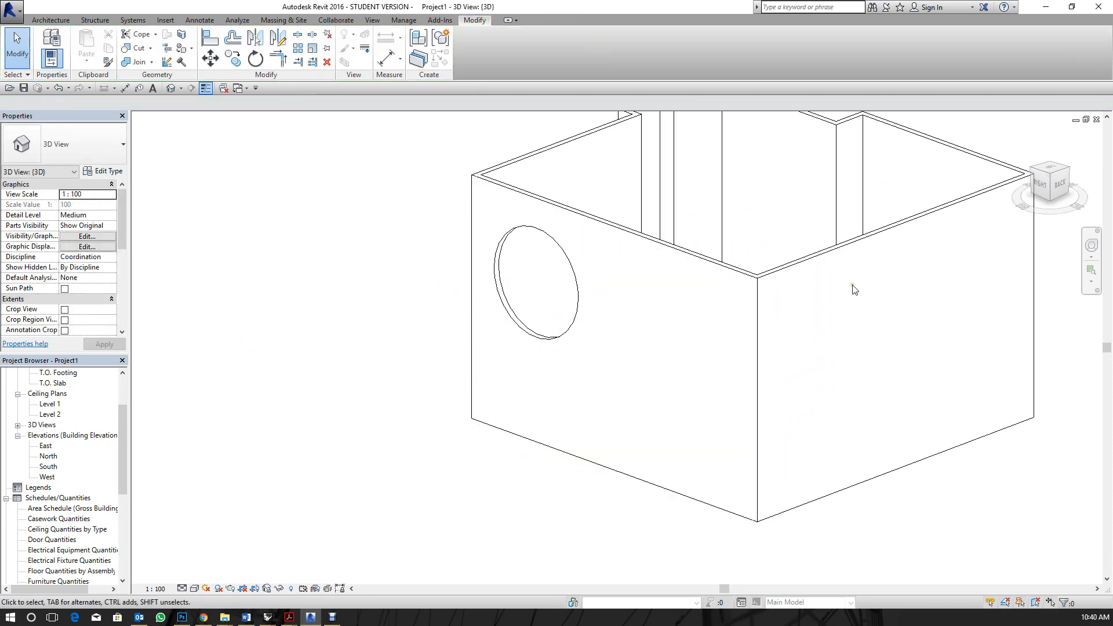
Reopen the profile of the wall with the round opening for editing, viewed from the Right face.
click(662, 248)
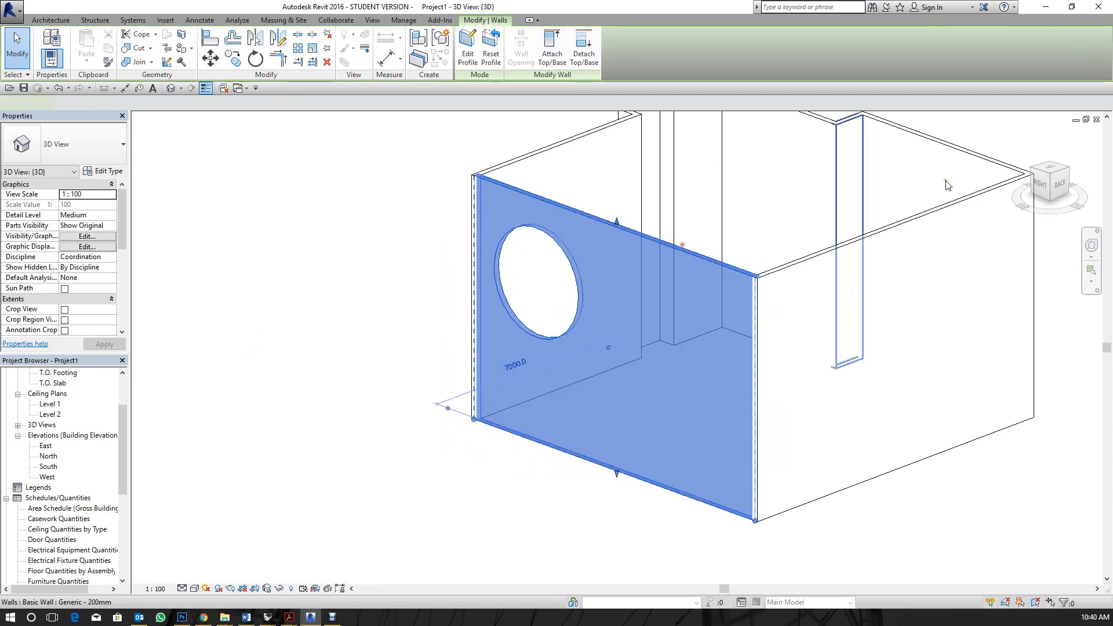
click(1040, 184)
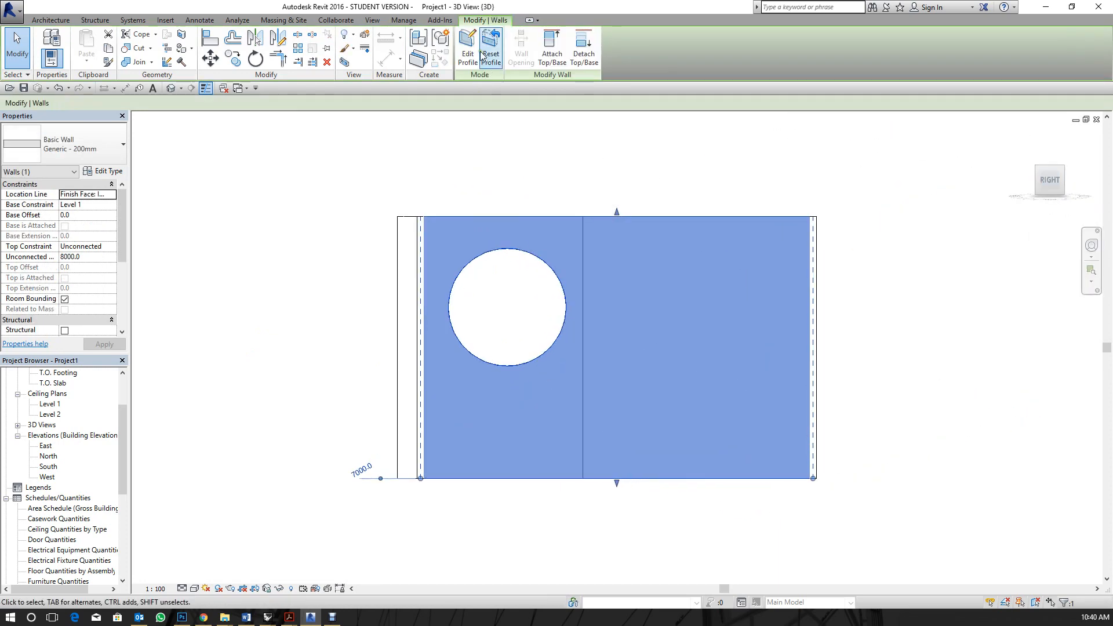
click(467, 49)
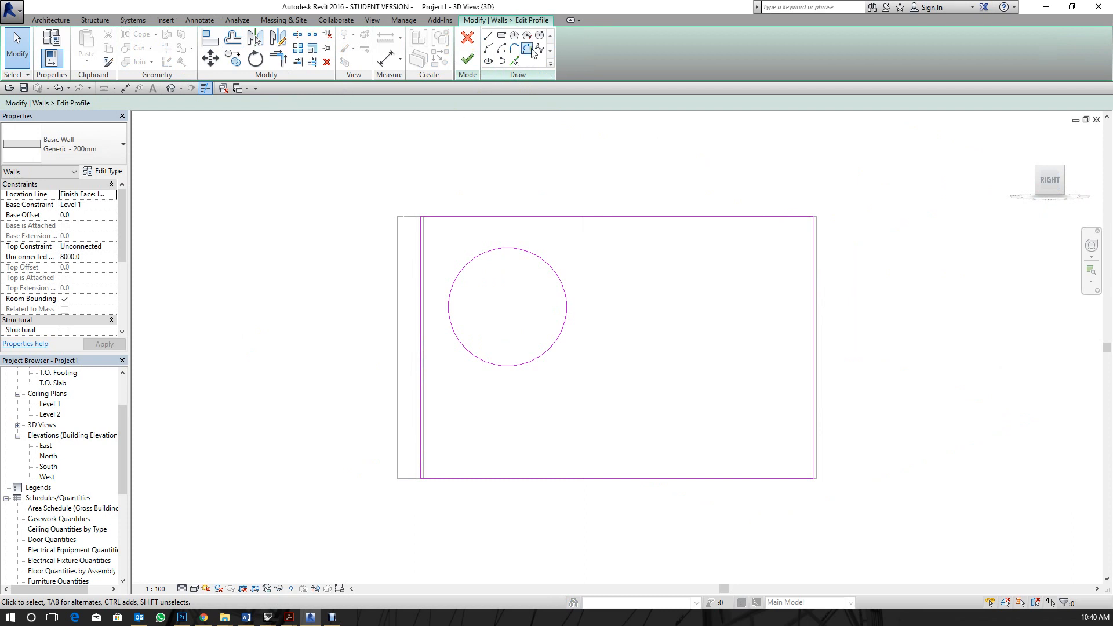
Sketch a circle of about 3300 mm radius overlapping the wall profile's upper edge and its rear side edge.
click(539, 36)
click(718, 187)
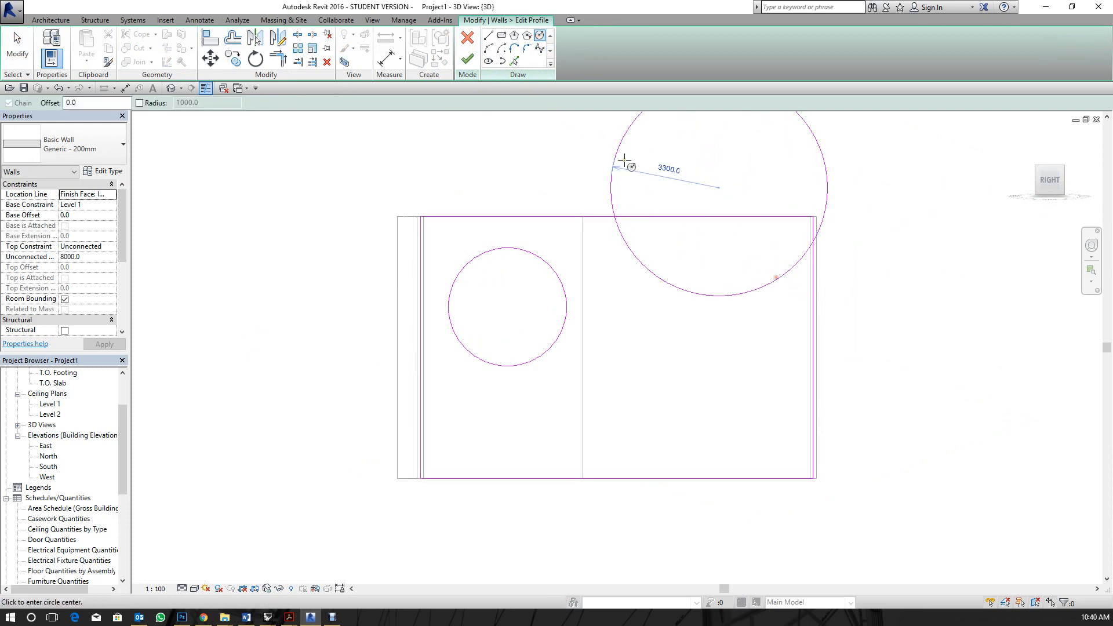
middle_drag(800, 219, 575, 343)
click(579, 329)
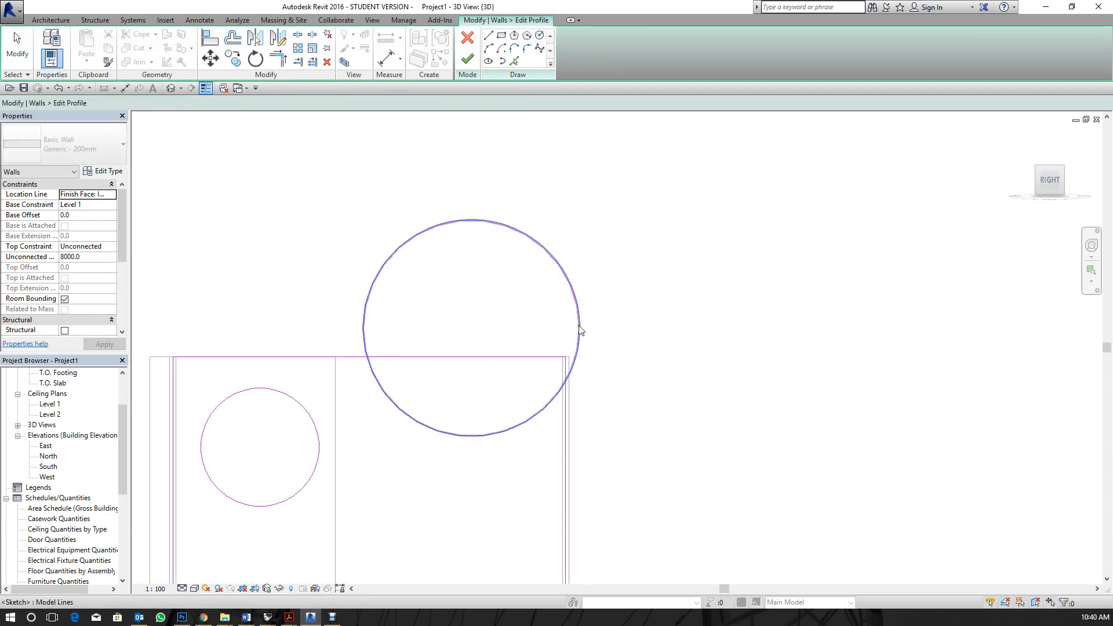
key(Escape)
key(Escape)
Try to trim the large circle directly against the profile's rear side edge.
click(579, 317)
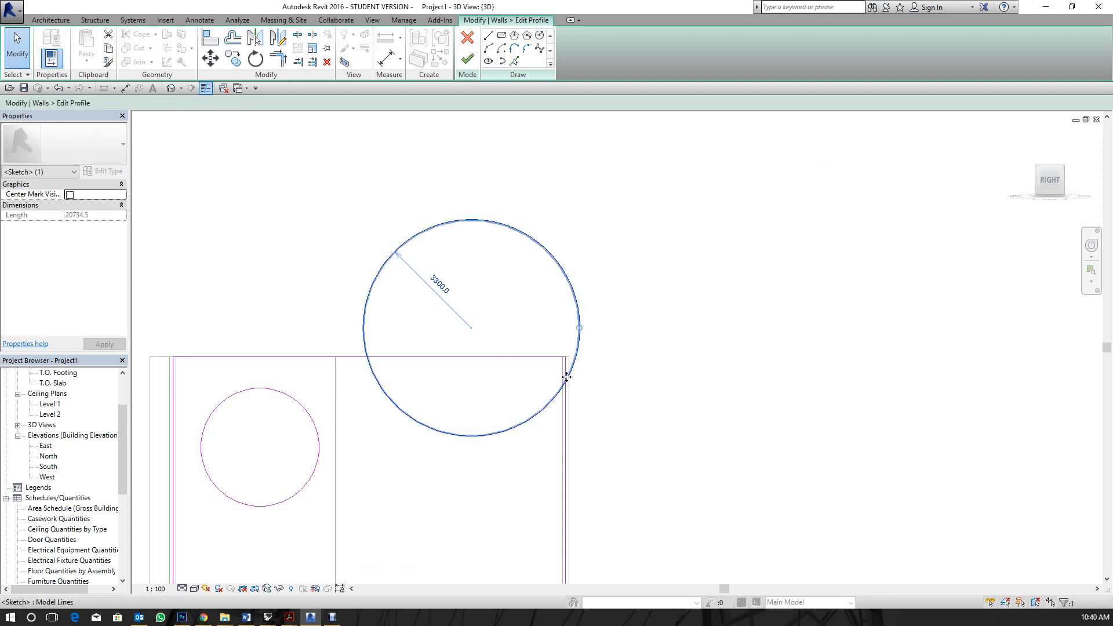
mouse_move(566, 377)
mouse_down()
mouse_move(616, 410)
mouse_move(514, 342)
mouse_up()
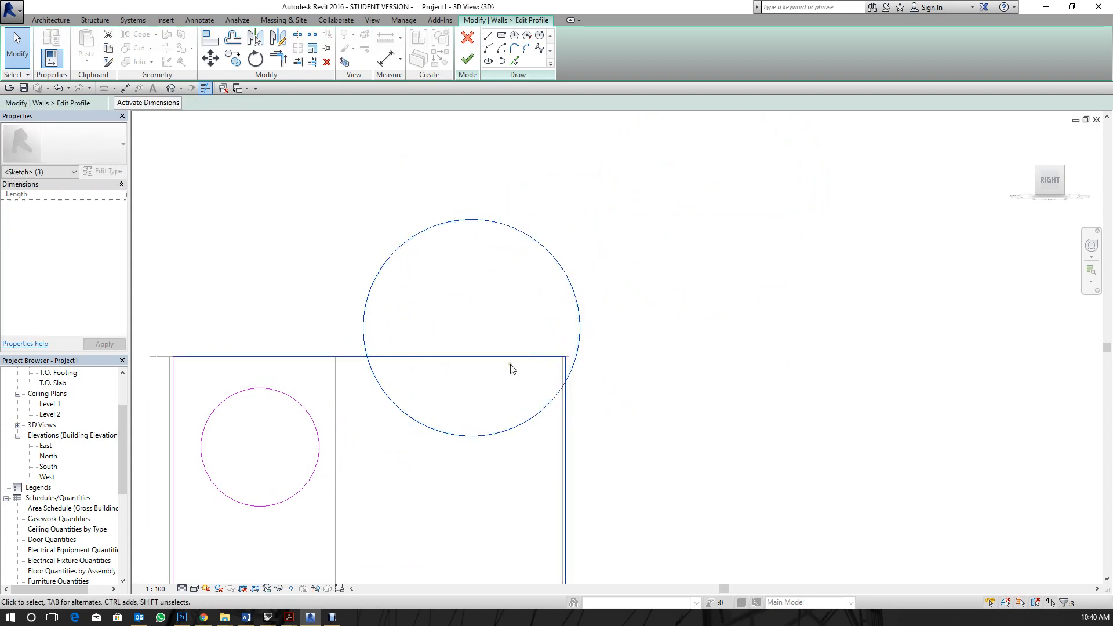
click(527, 357)
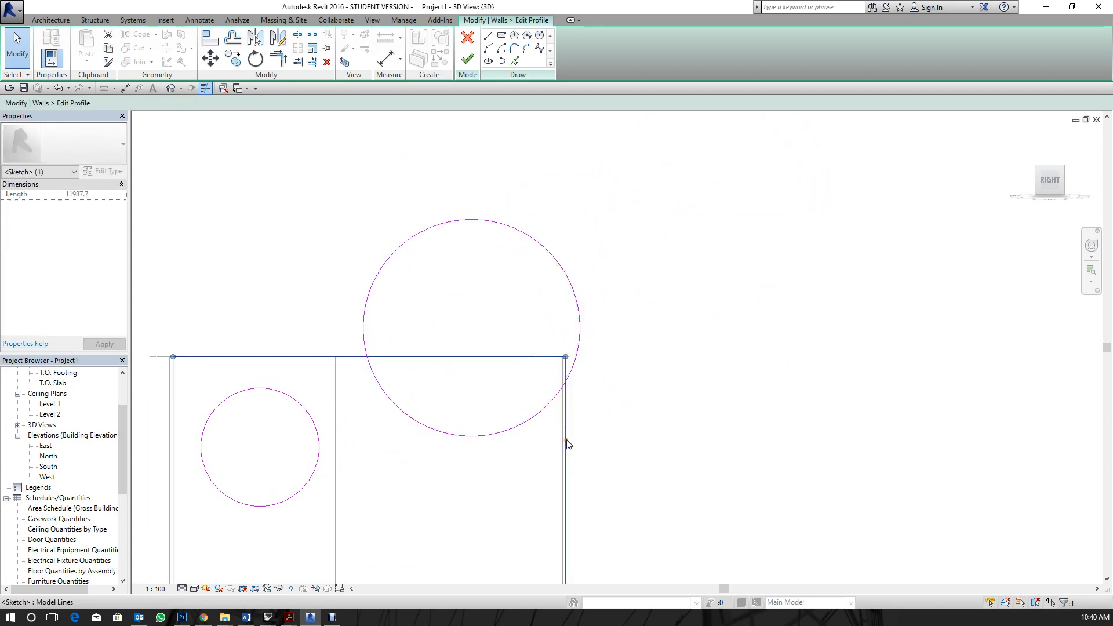
click(572, 289)
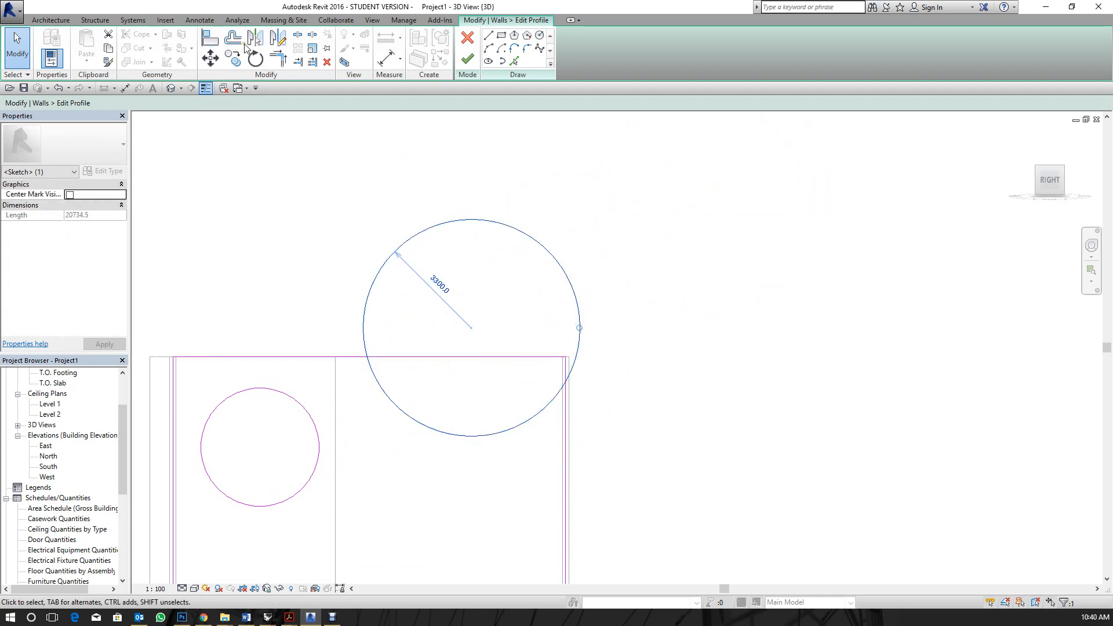
click(278, 58)
click(552, 399)
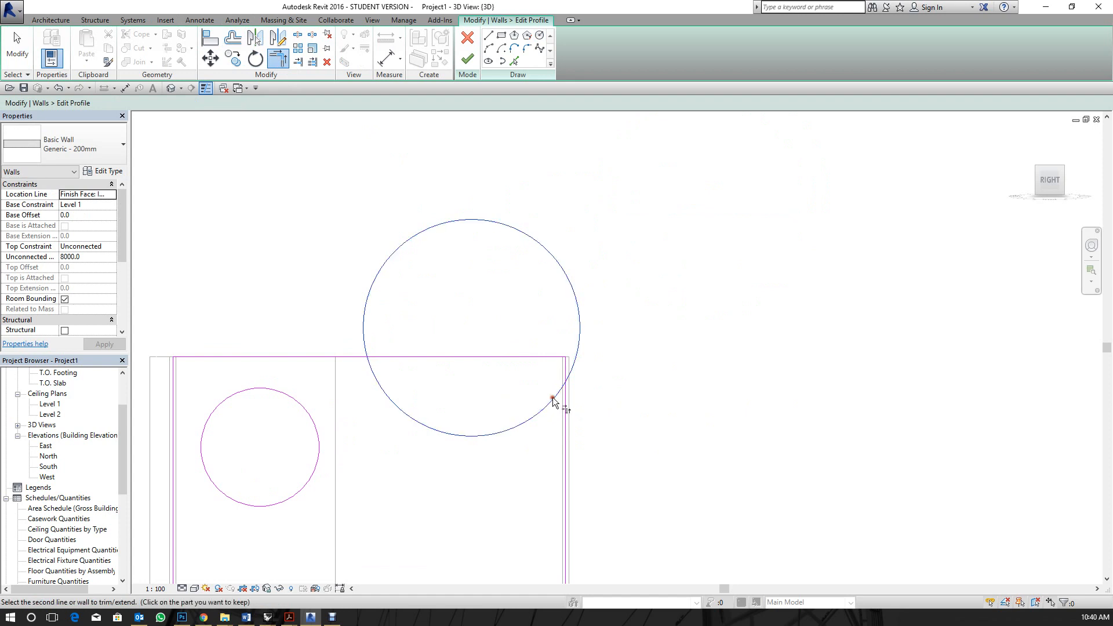
click(564, 425)
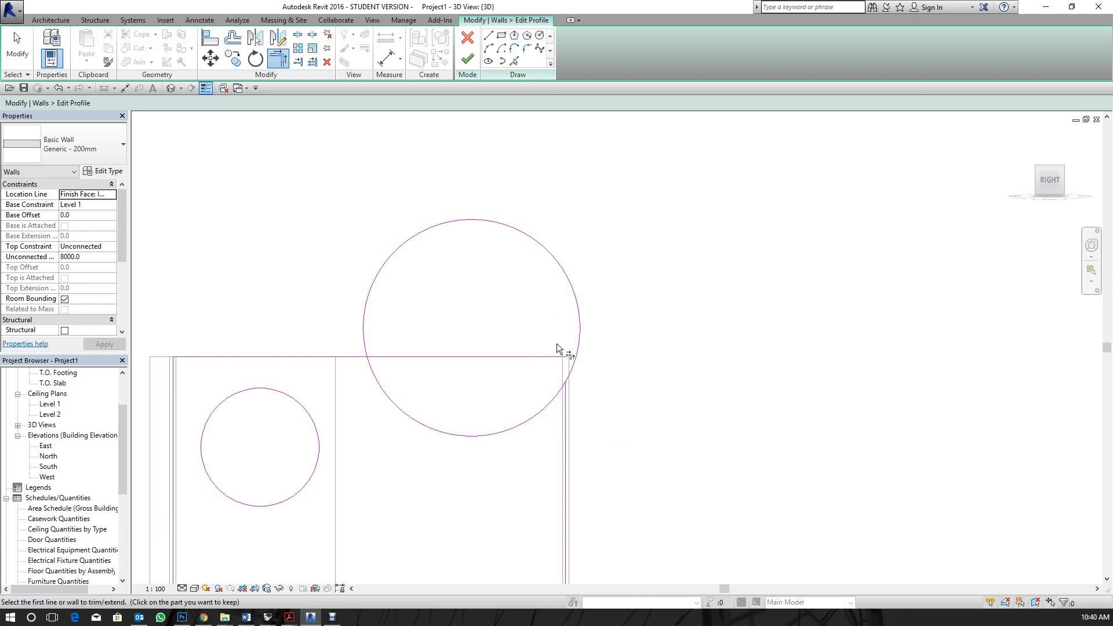
key(Escape)
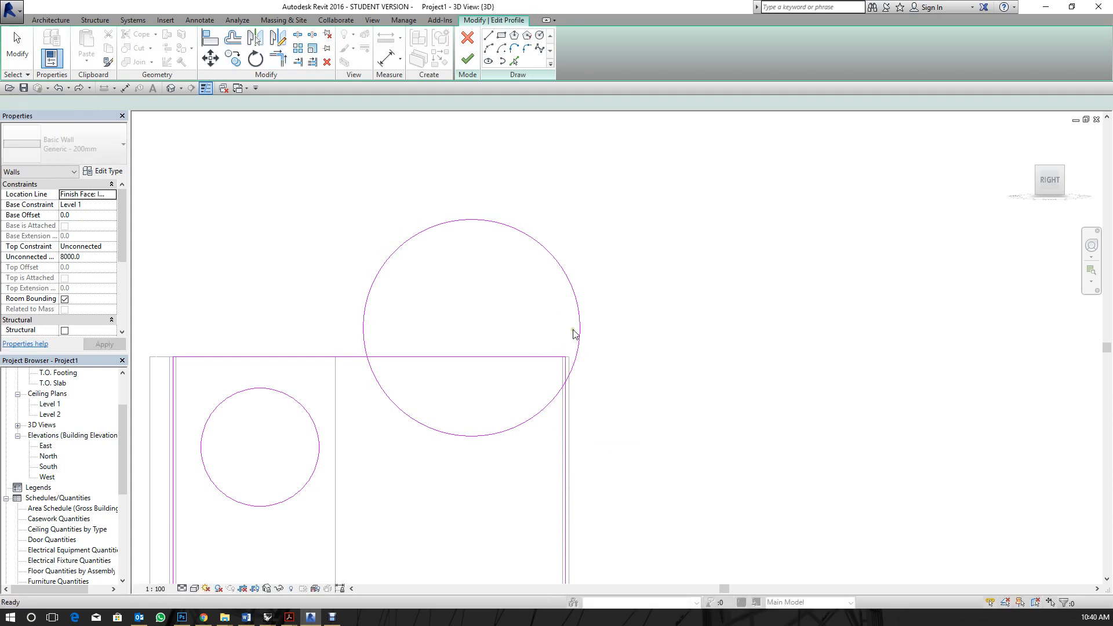
Split the large circle at a point on its upper arc, outside the wall profile.
click(580, 326)
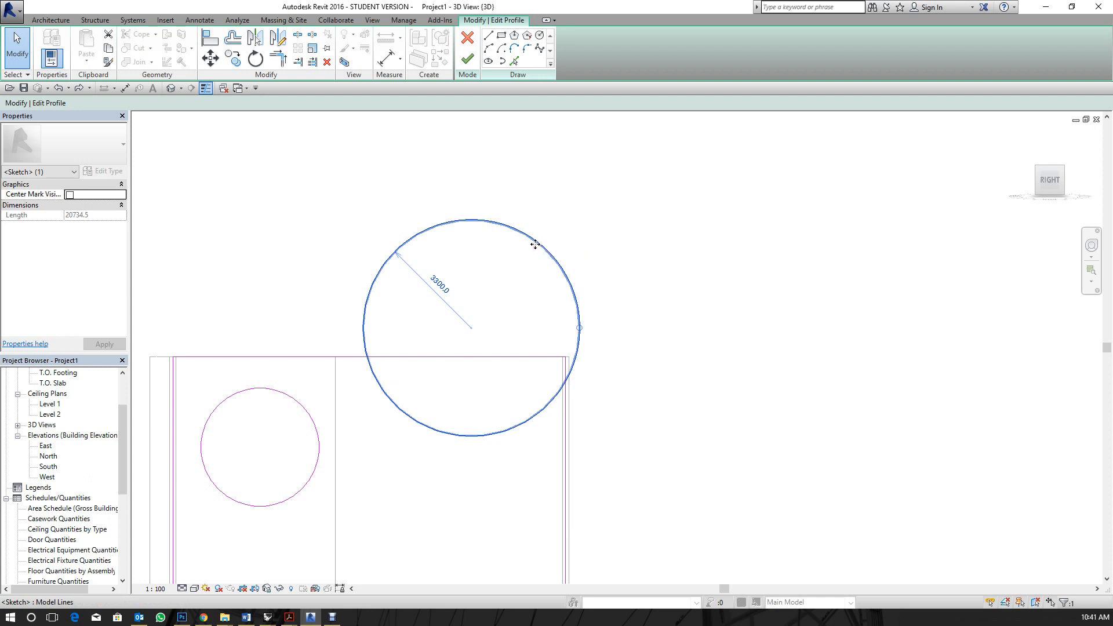
click(297, 37)
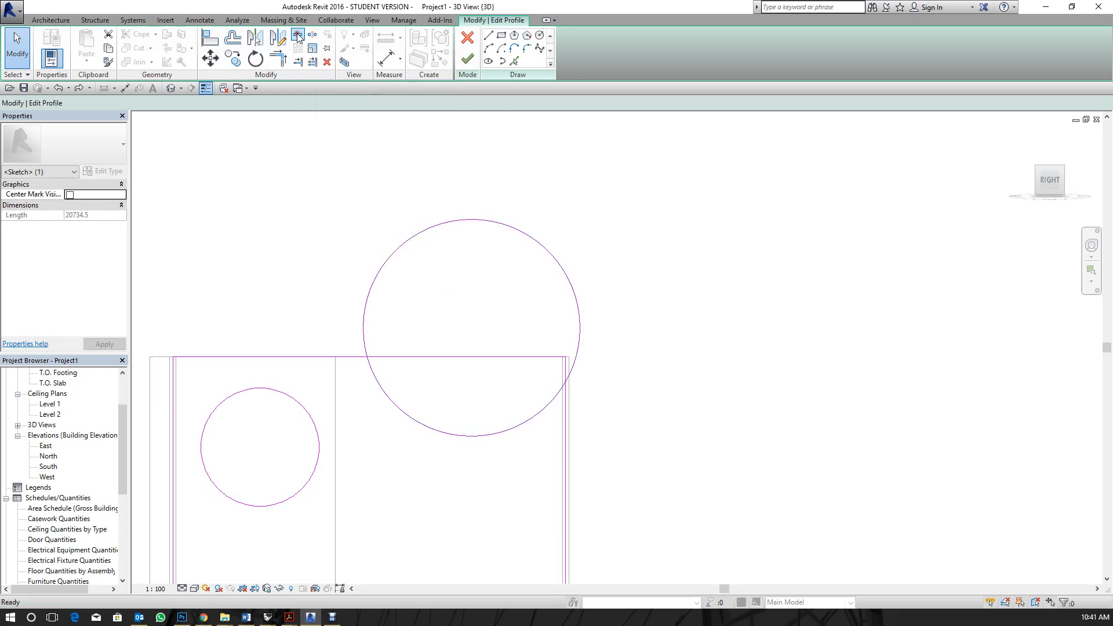
click(535, 240)
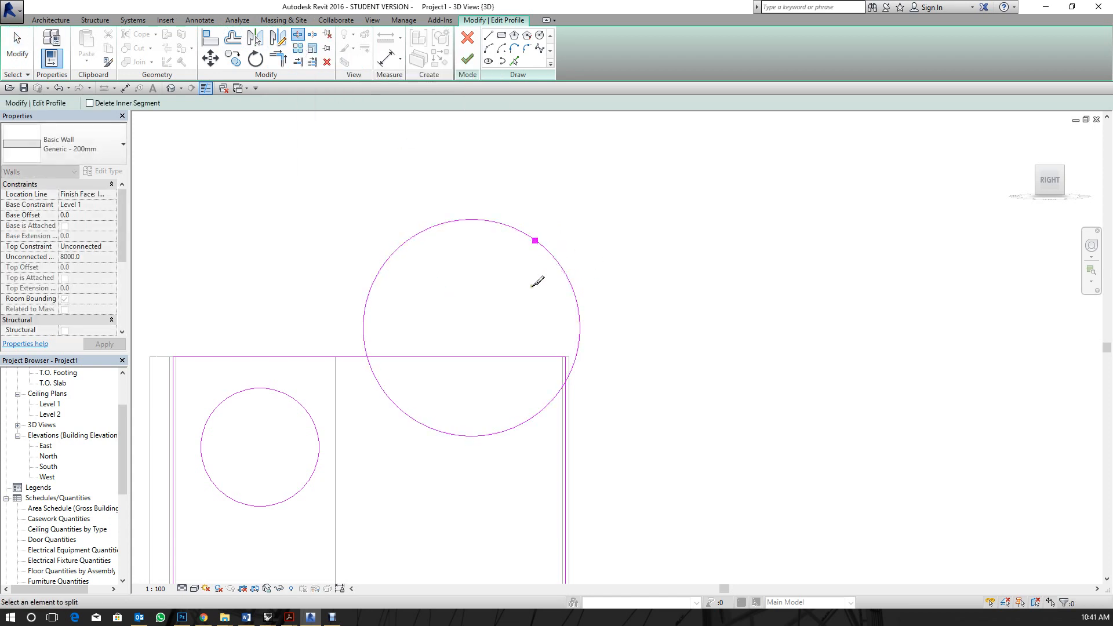
scroll(538, 246, up, 3)
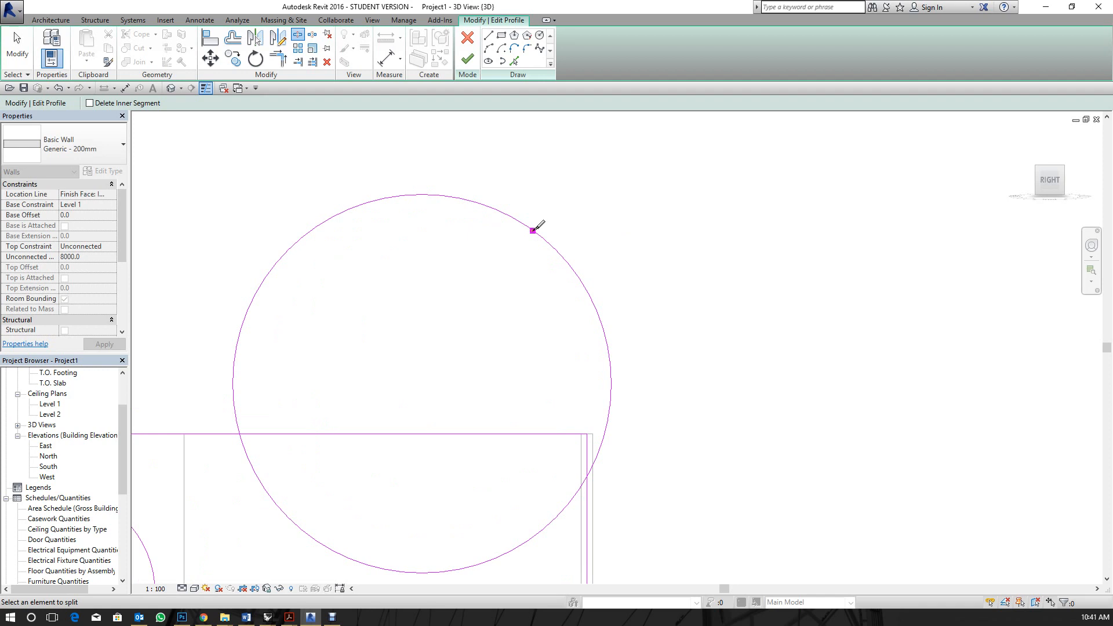
key(Escape)
scroll(550, 279, down, 2)
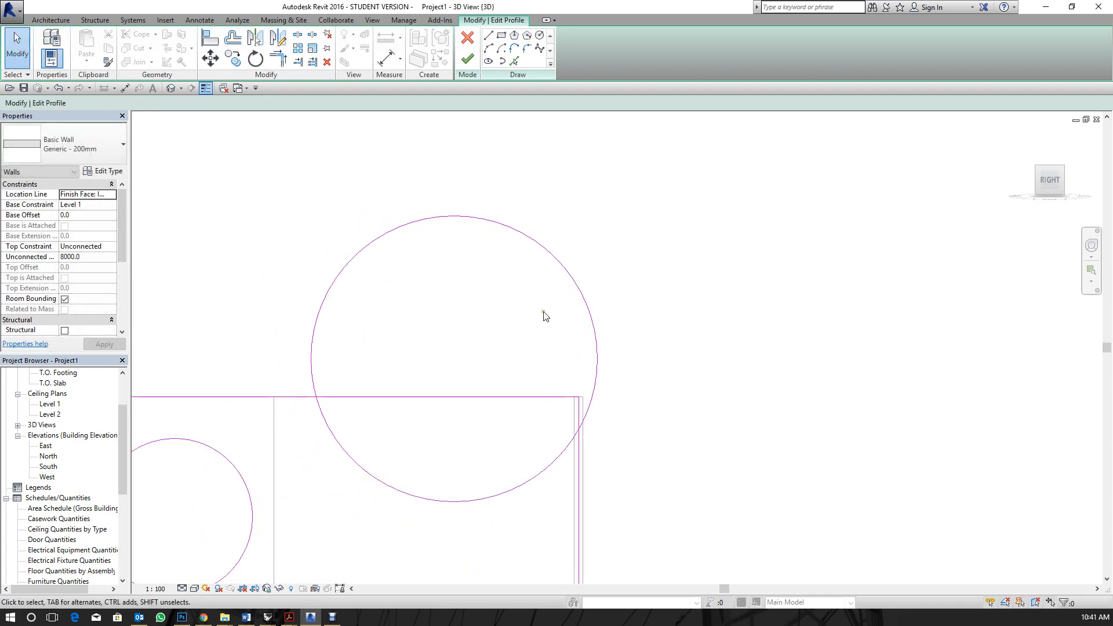
Trim the split circle to corners with the profile's upper edge and rear side edge, keeping the lower arc.
click(278, 58)
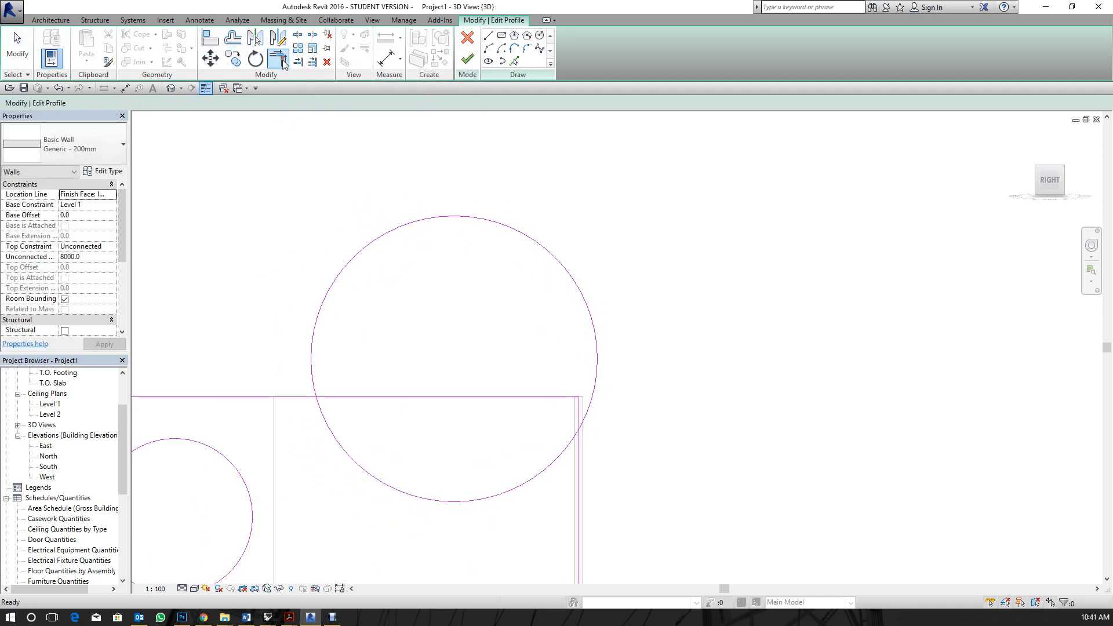
click(269, 402)
click(340, 441)
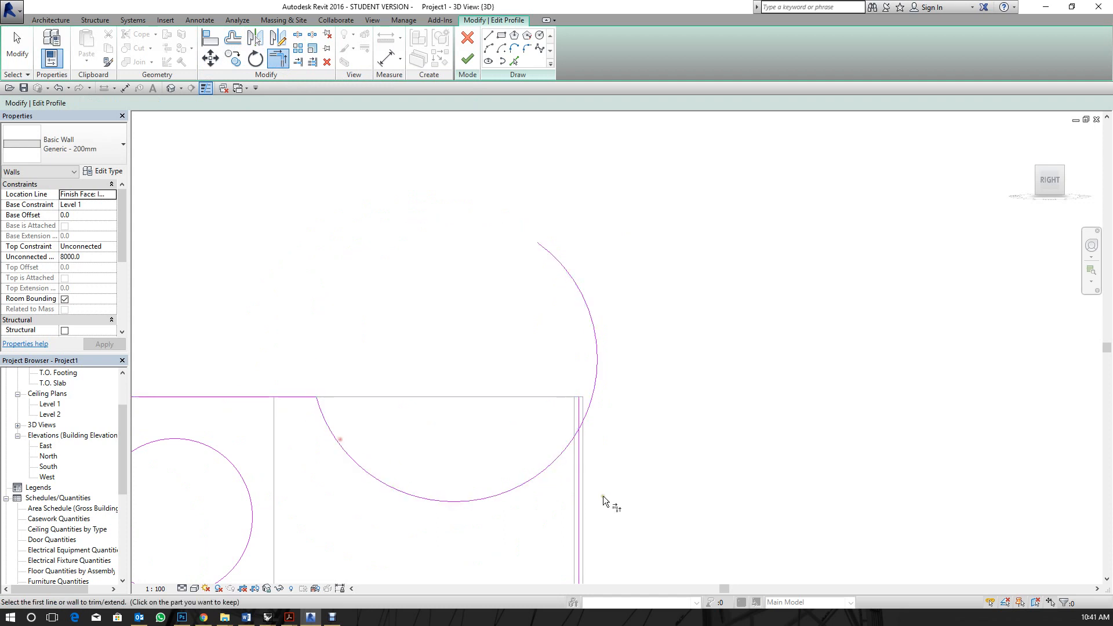
click(568, 455)
click(579, 468)
middle_drag(528, 420, 630, 253)
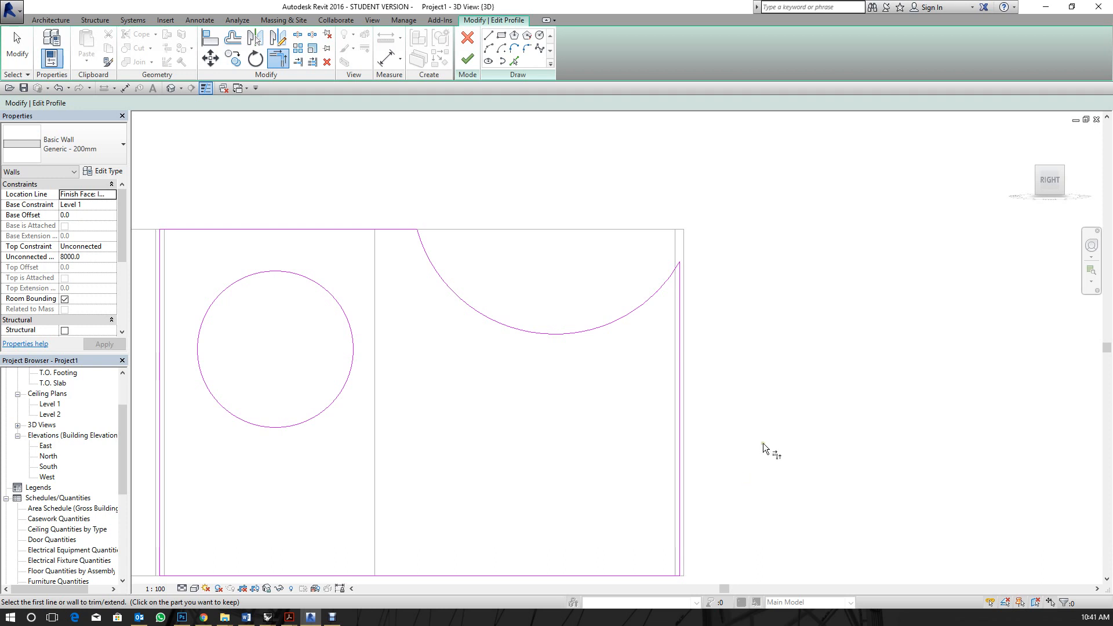
Finish the profile edit to cut the curved notch and inspect the deselected wall in 3D.
key(Escape)
middle_drag(777, 270, 735, 320)
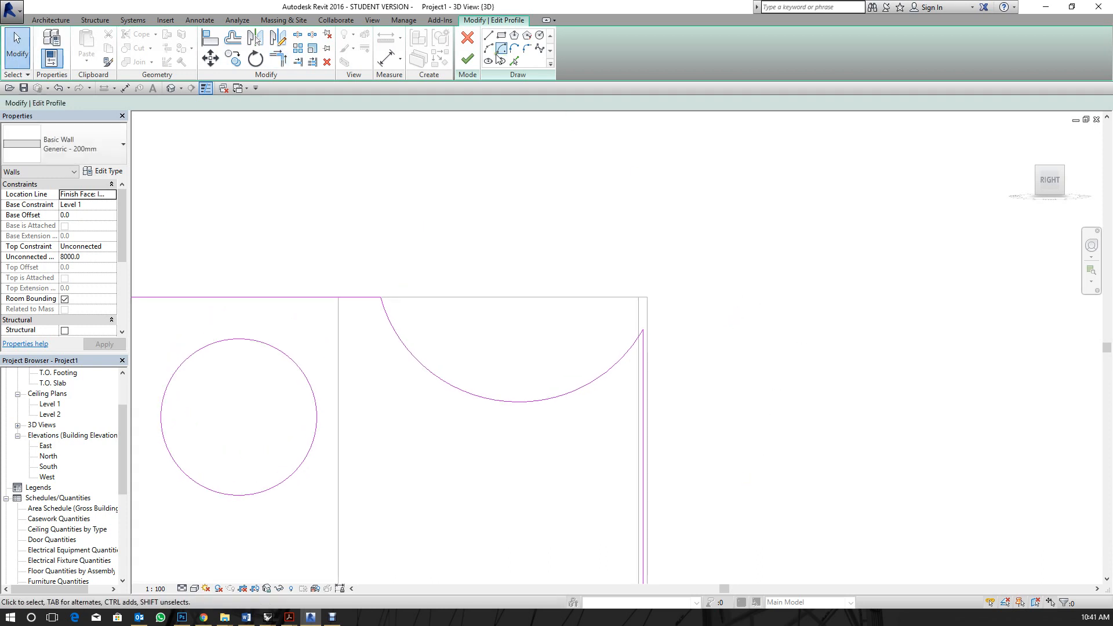
click(467, 59)
scroll(705, 181, down, 2)
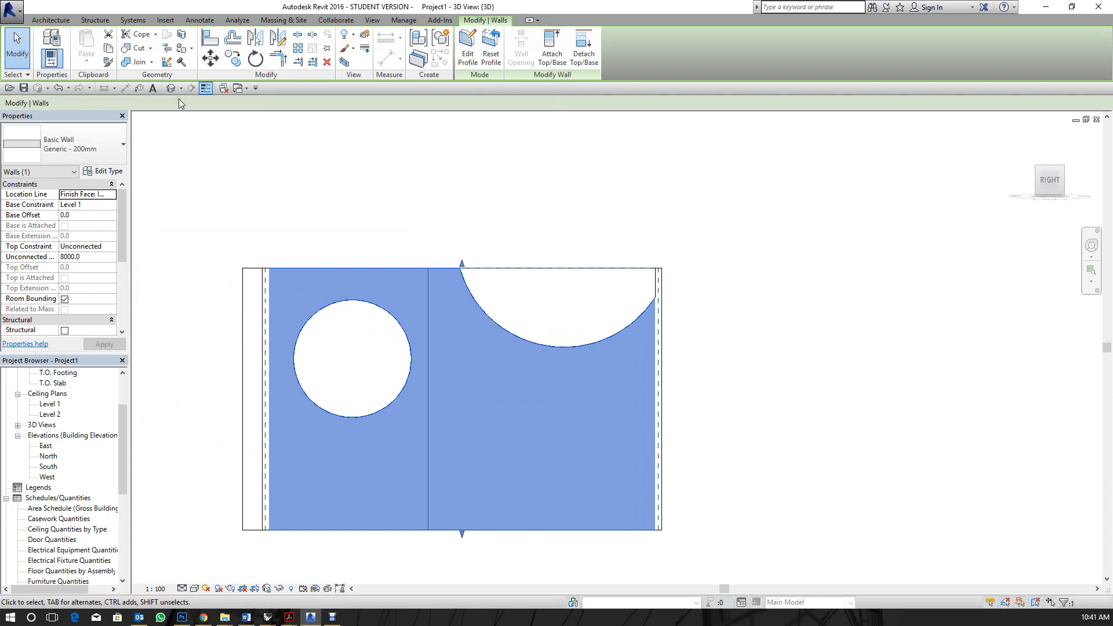
click(690, 231)
shift+middle_drag(690, 231, 951, 244)
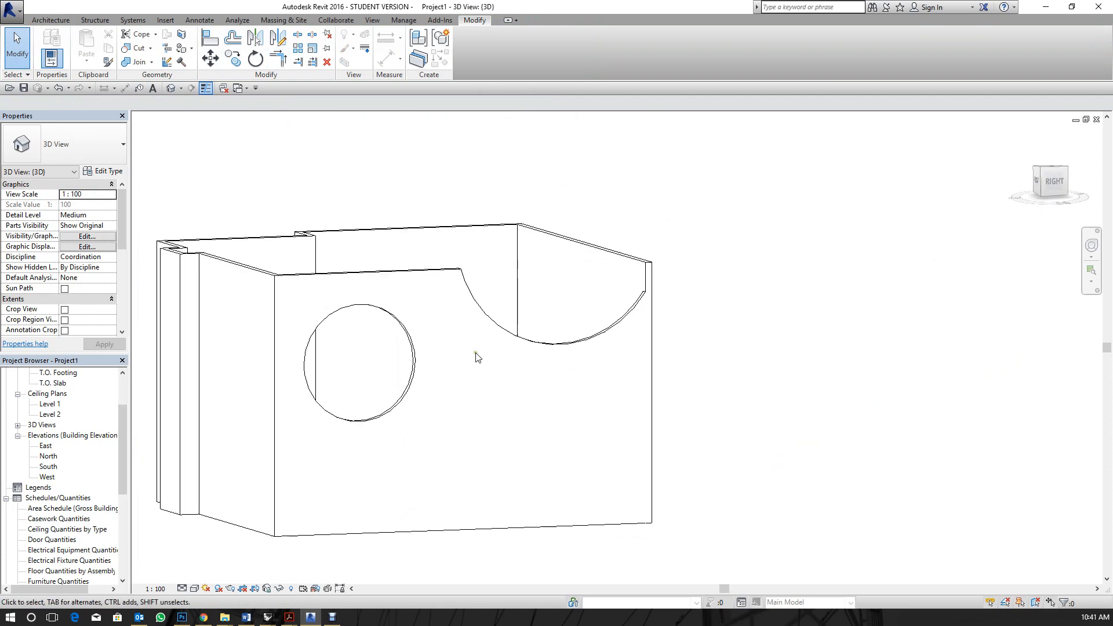
middle_drag(477, 357, 666, 299)
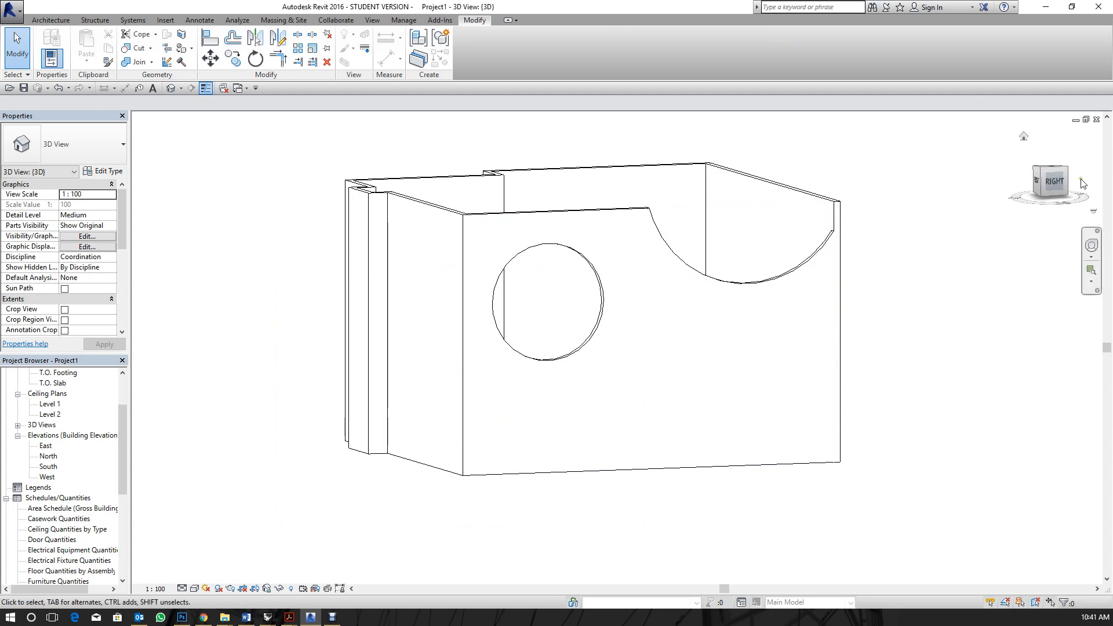
Select the wall with the two cutouts and open the Level 1 floor plan.
click(1052, 181)
scroll(646, 298, up, 2)
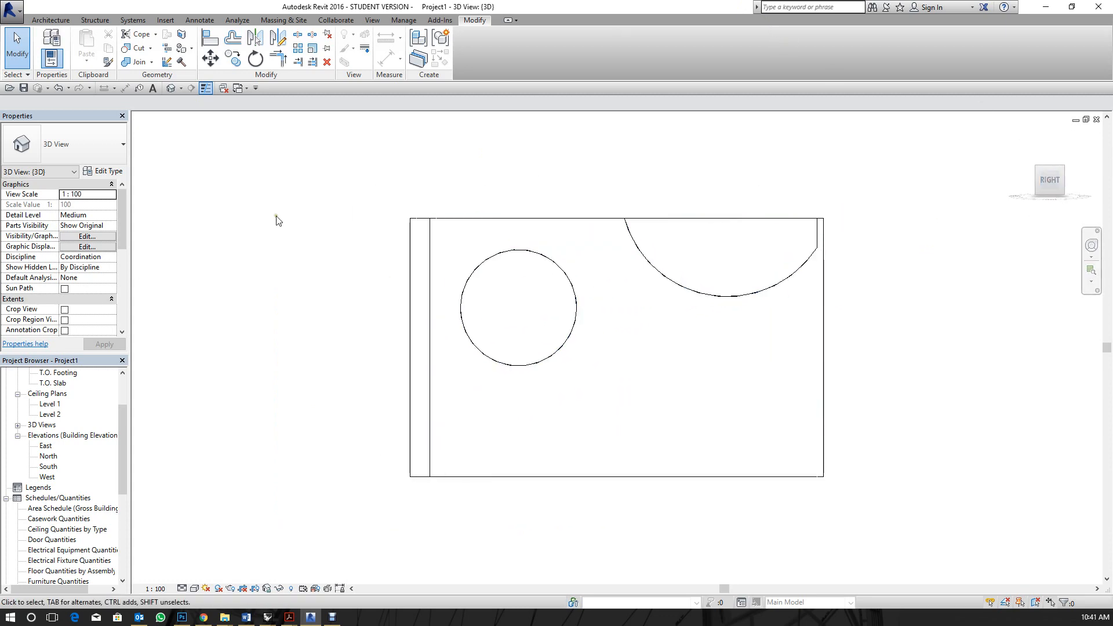
shift+middle_drag(490, 249, 559, 354)
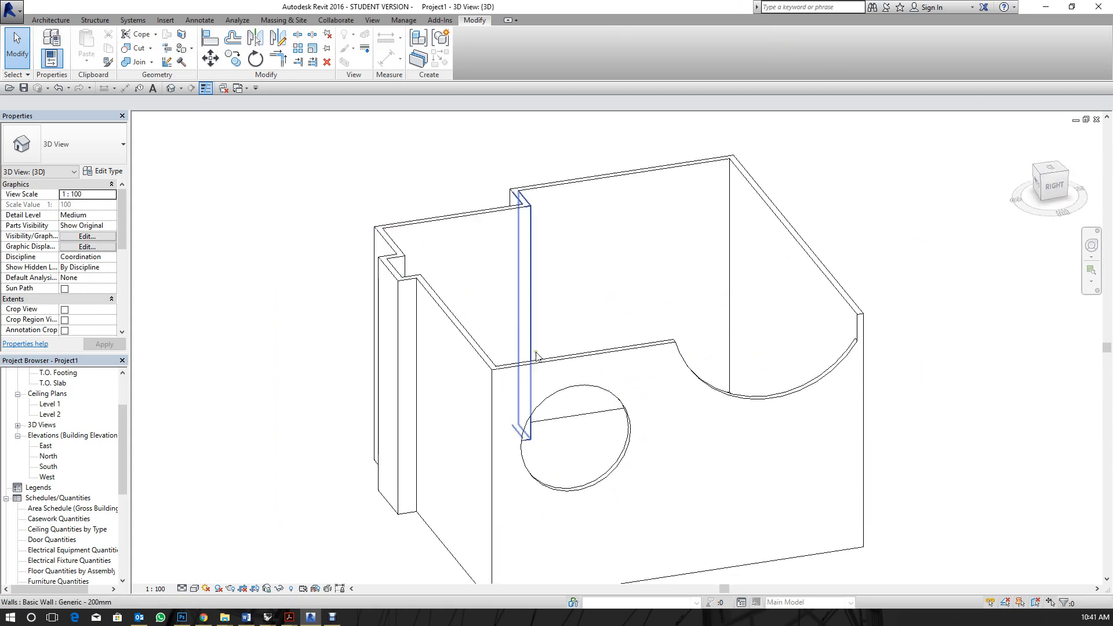
click(563, 363)
scroll(74, 409, up, 3)
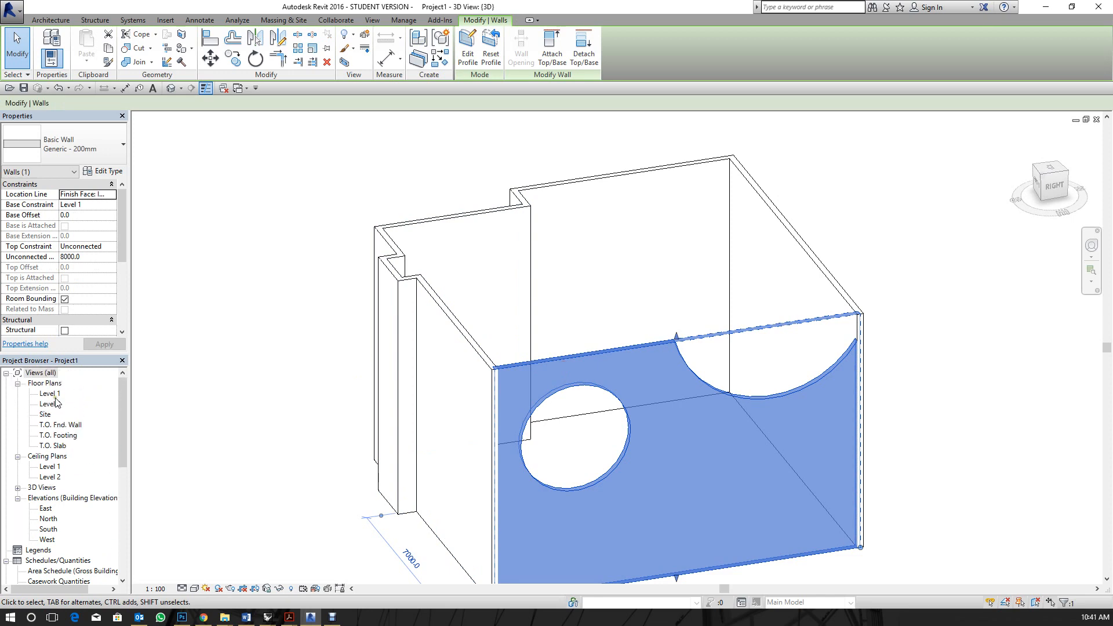
double_click(51, 393)
scroll(606, 293, down, 2)
scroll(591, 380, up, 4)
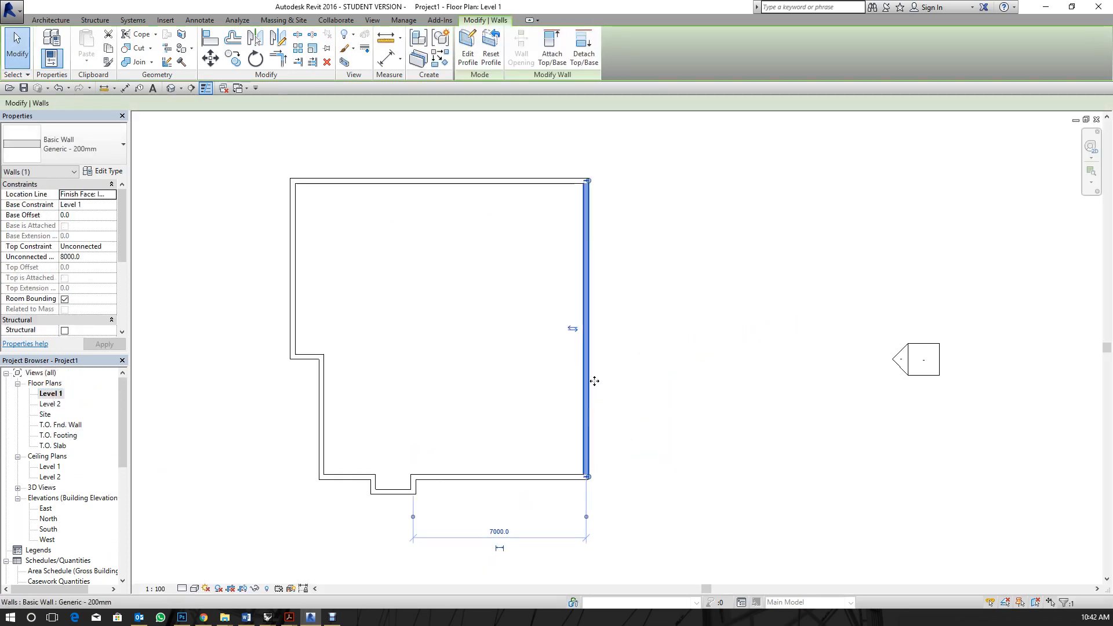
Start an architectural wall and choose the Curtain Wall type.
click(50, 21)
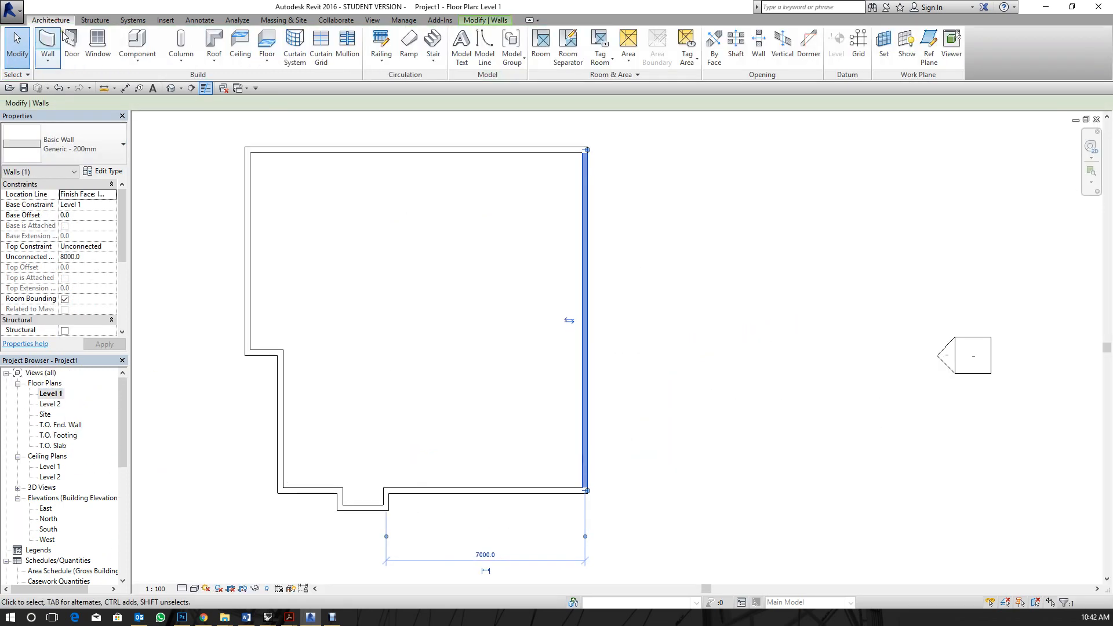
click(48, 62)
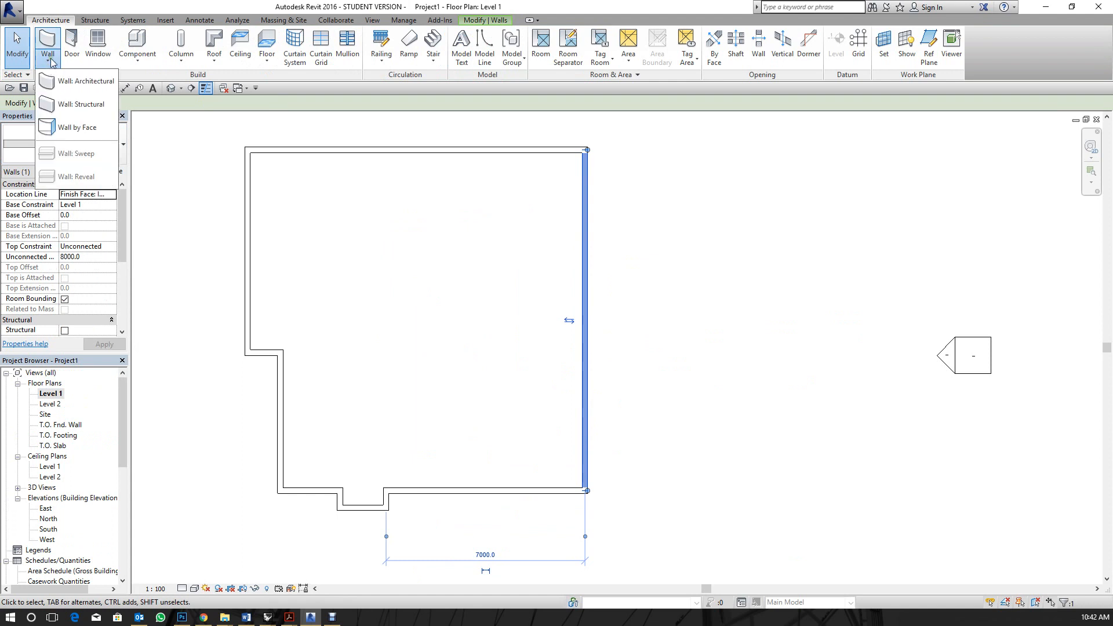
click(73, 81)
click(47, 155)
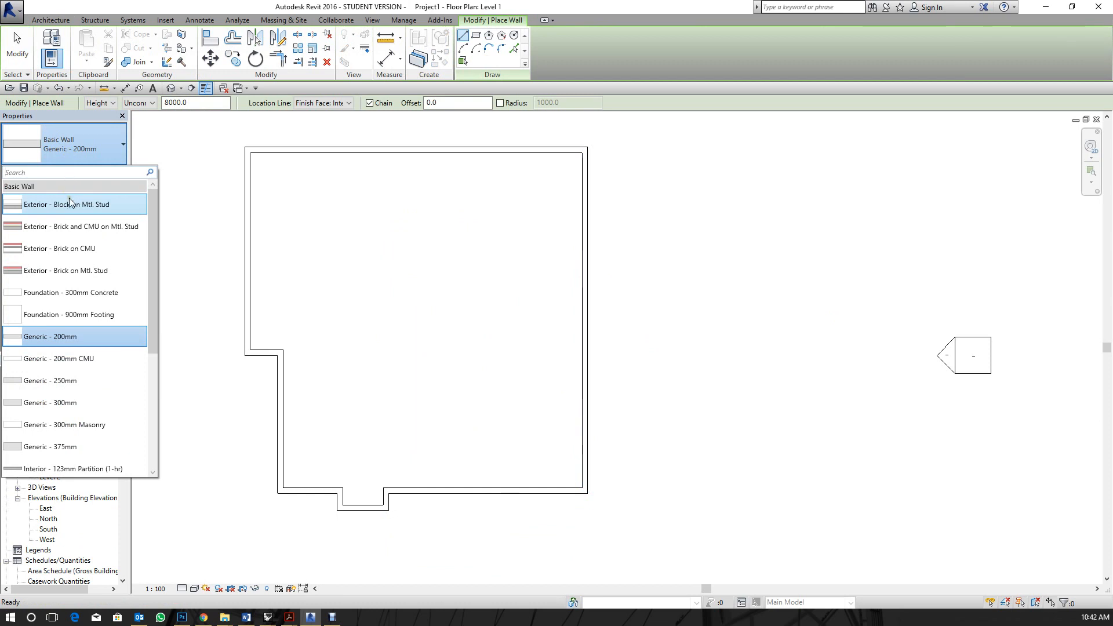
scroll(56, 332, down, 3)
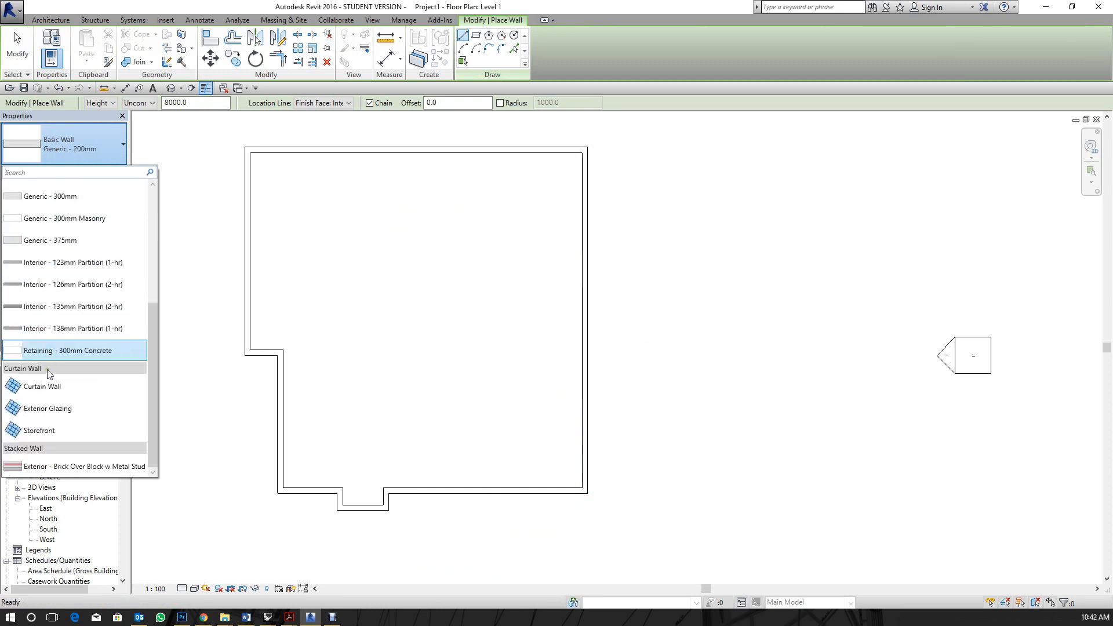
click(77, 396)
Draw a curtain wall about 11100 mm long inside the east exterior wall, along its centreline from near the south end.
scroll(603, 486, up, 4)
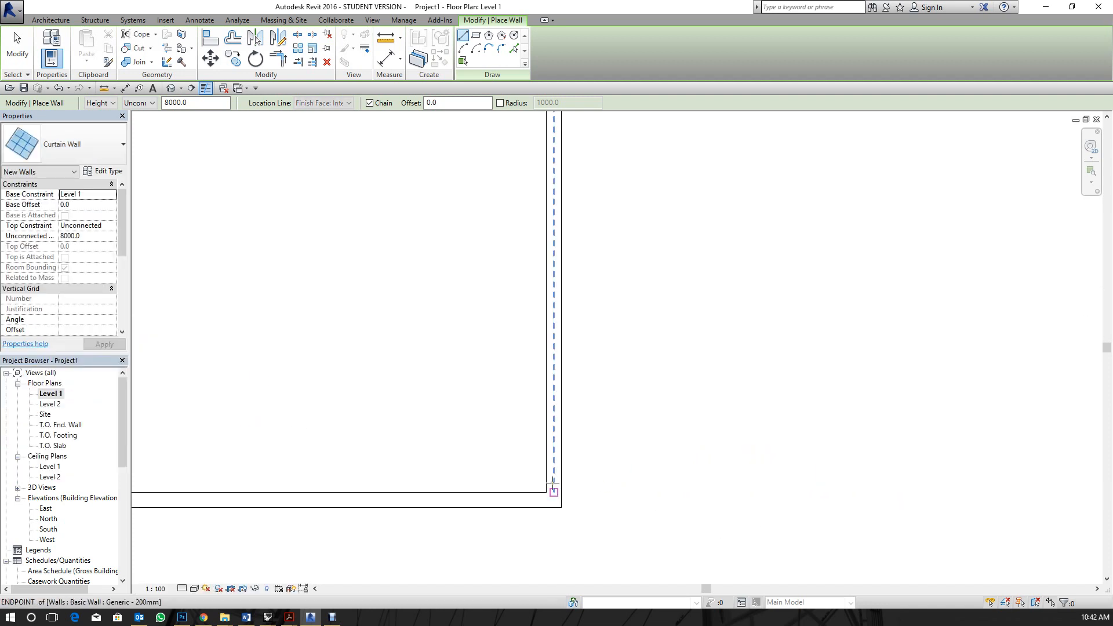
click(555, 482)
scroll(555, 510, down, 3)
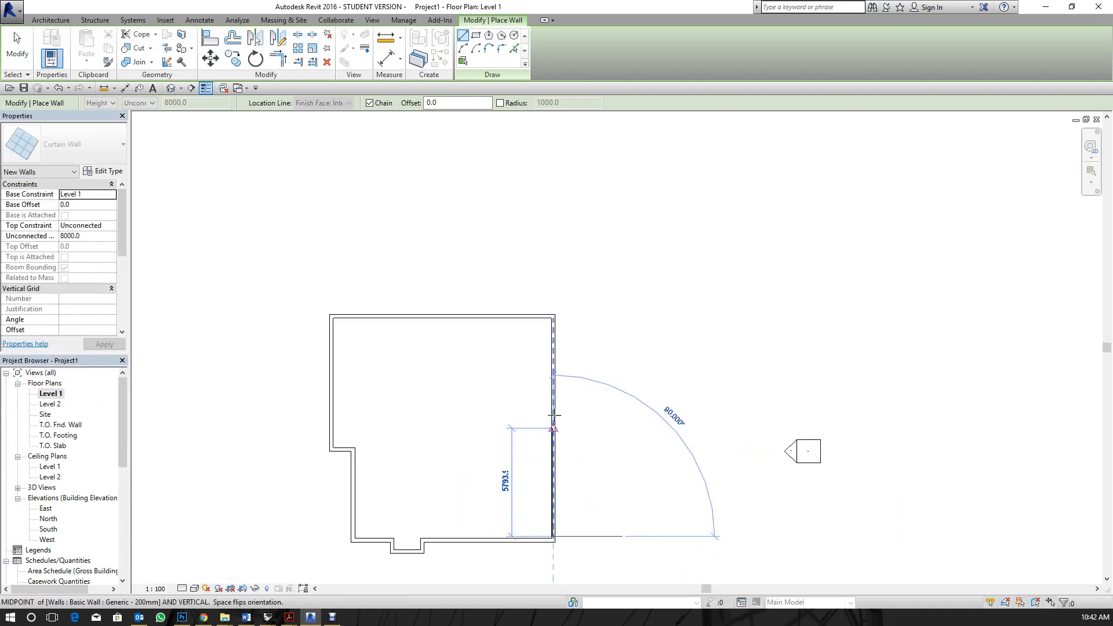
scroll(556, 356, up, 3)
click(554, 286)
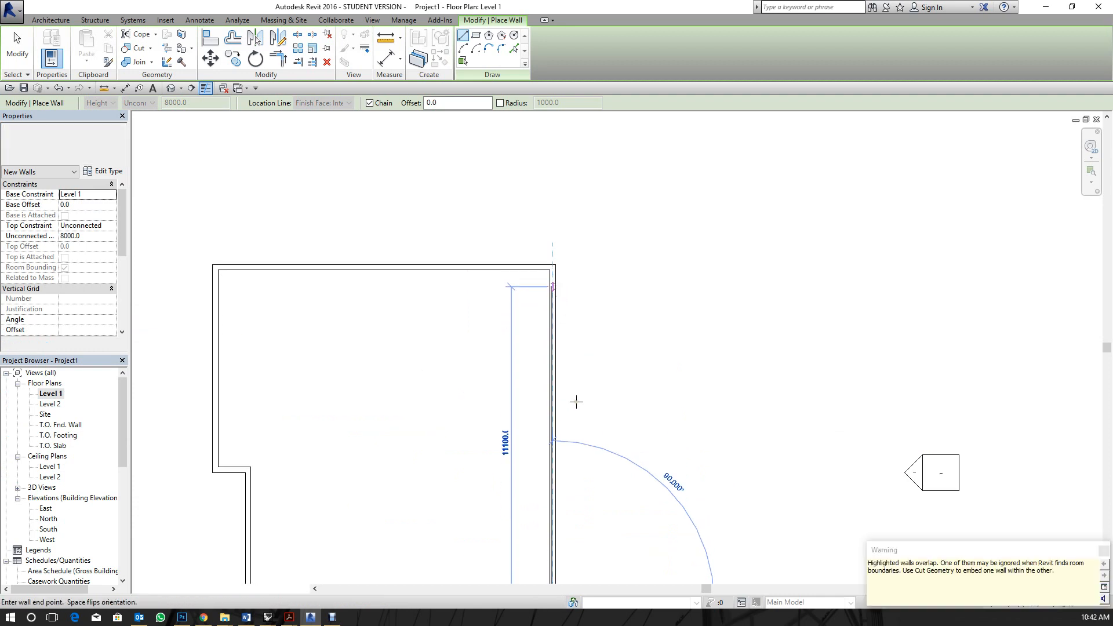
End the curtain wall placement and view the wall with the cutouts in 3D.
key(Escape)
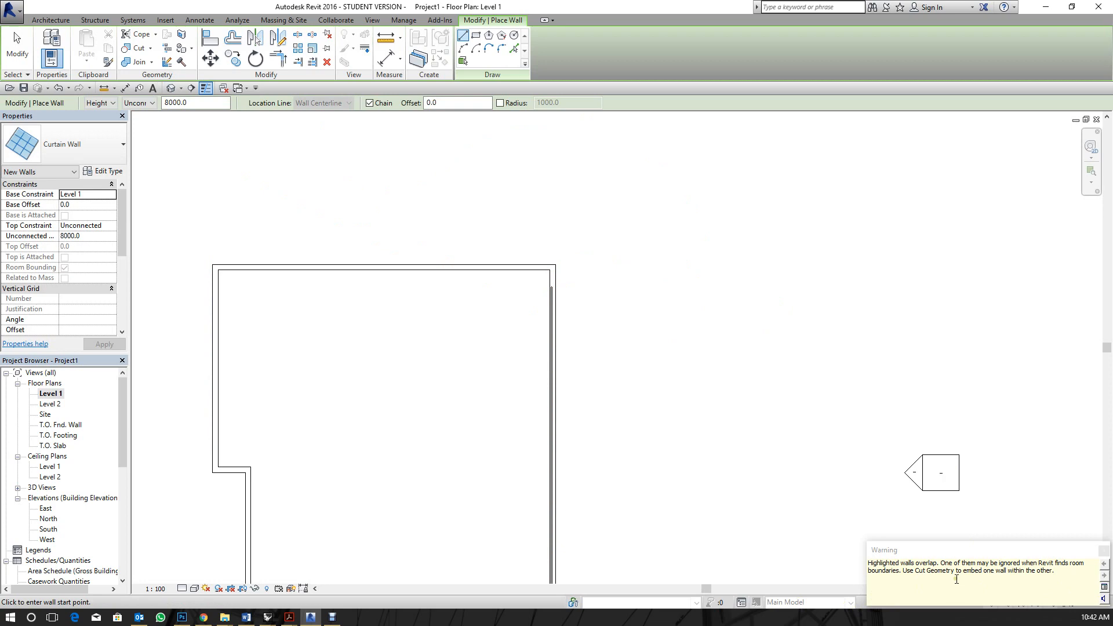
click(171, 88)
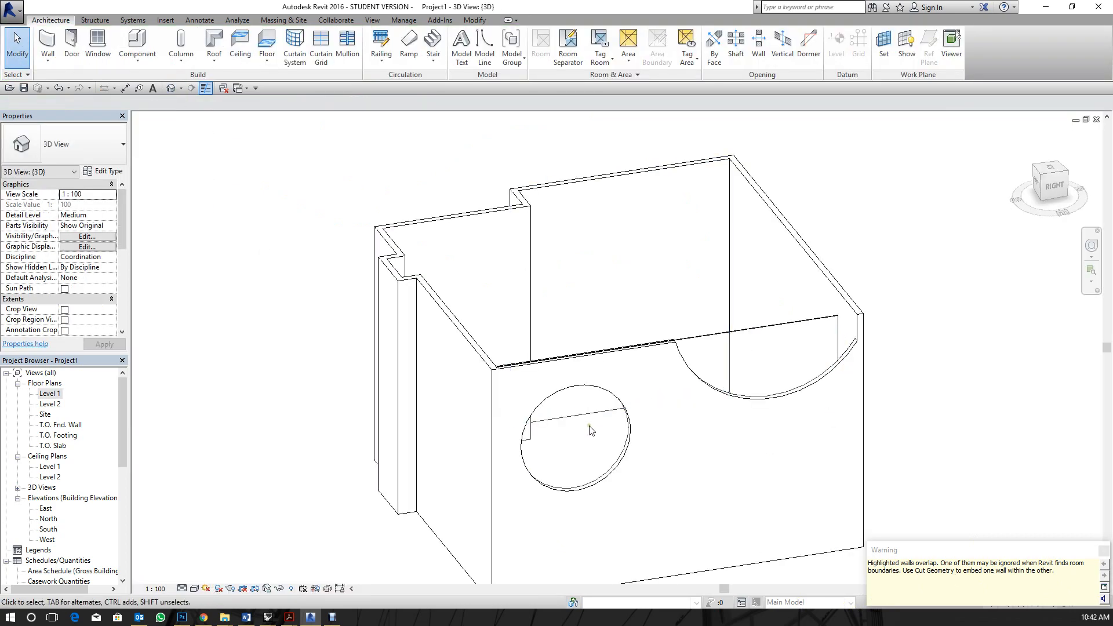
shift+middle_drag(591, 427, 614, 340)
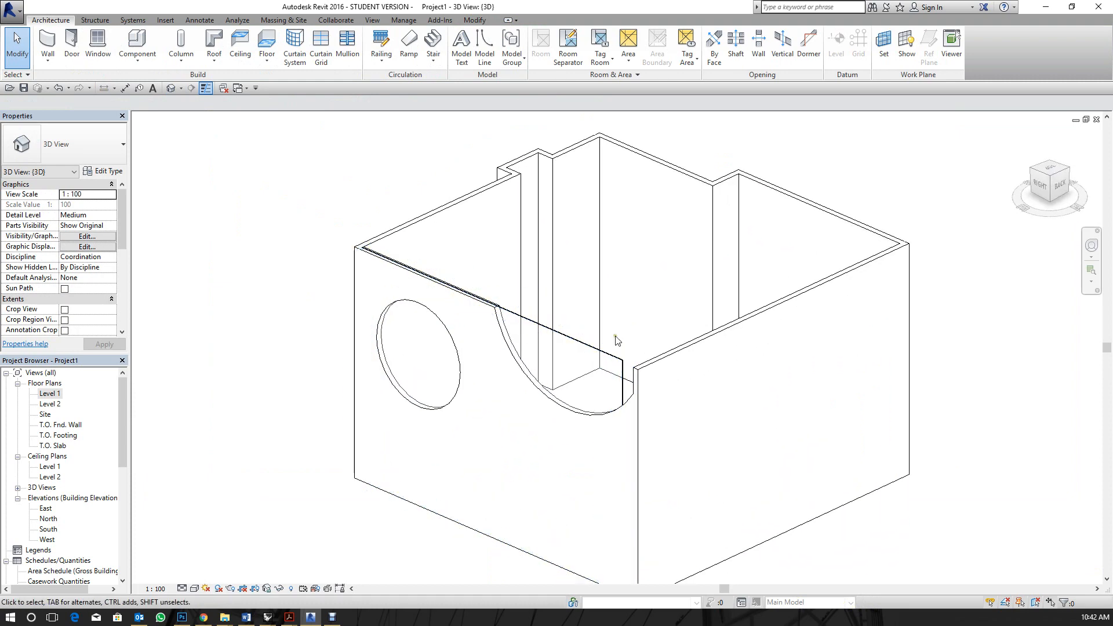
Select the curtain wall behind the notched wall and open its profile for editing.
click(618, 353)
click(693, 407)
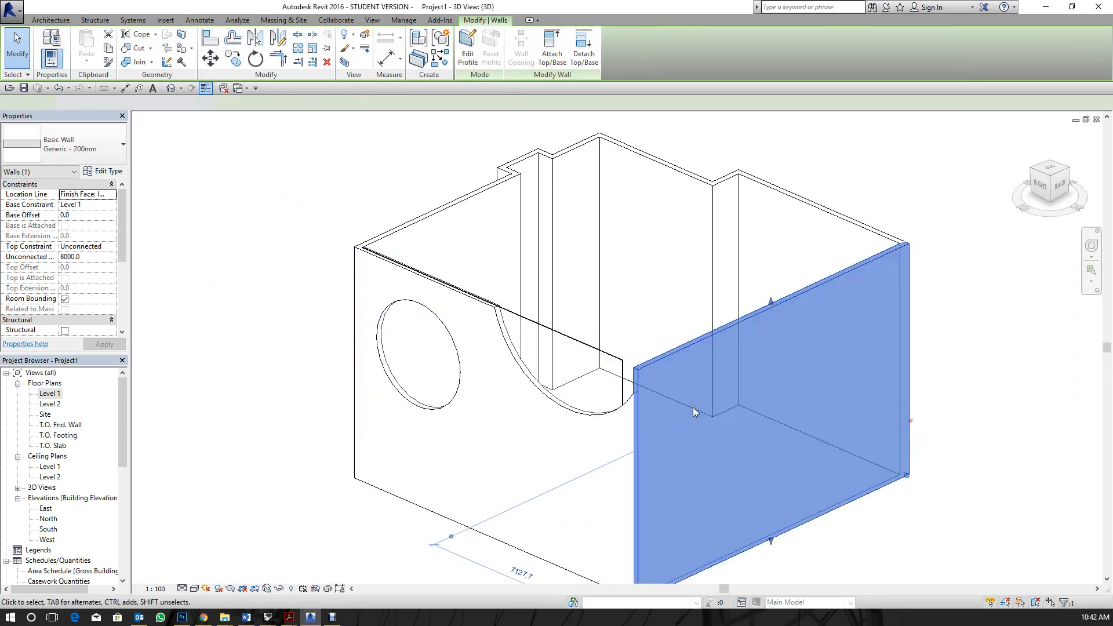
click(622, 389)
shift+middle_drag(493, 379, 582, 328)
click(470, 60)
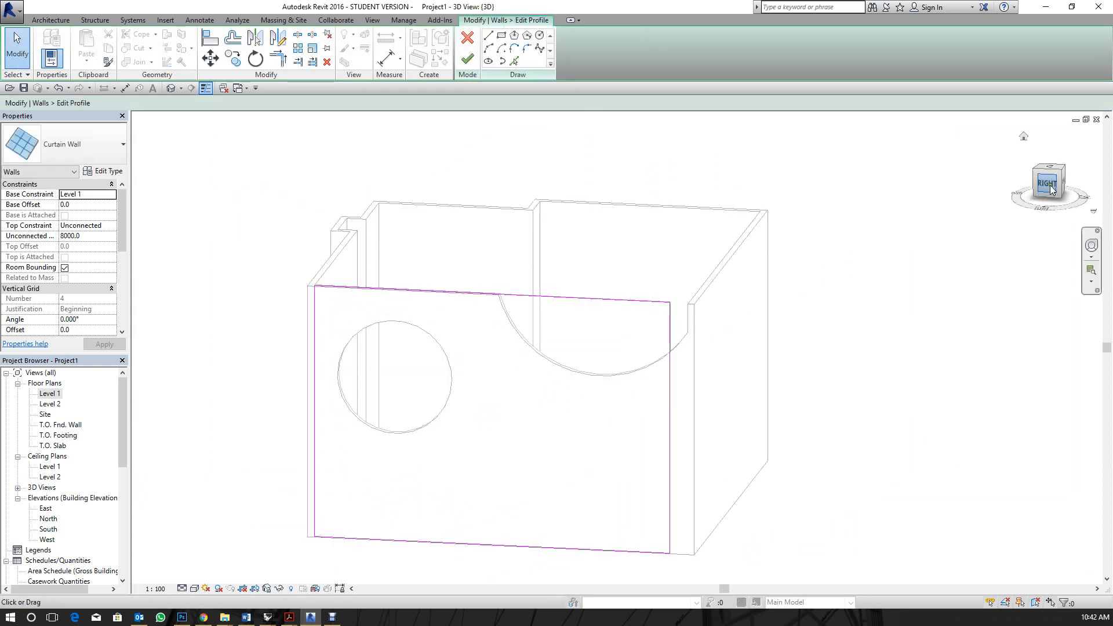
Trace the host wall's circular opening into the curtain wall profile with Pick Lines.
scroll(587, 348, up, 3)
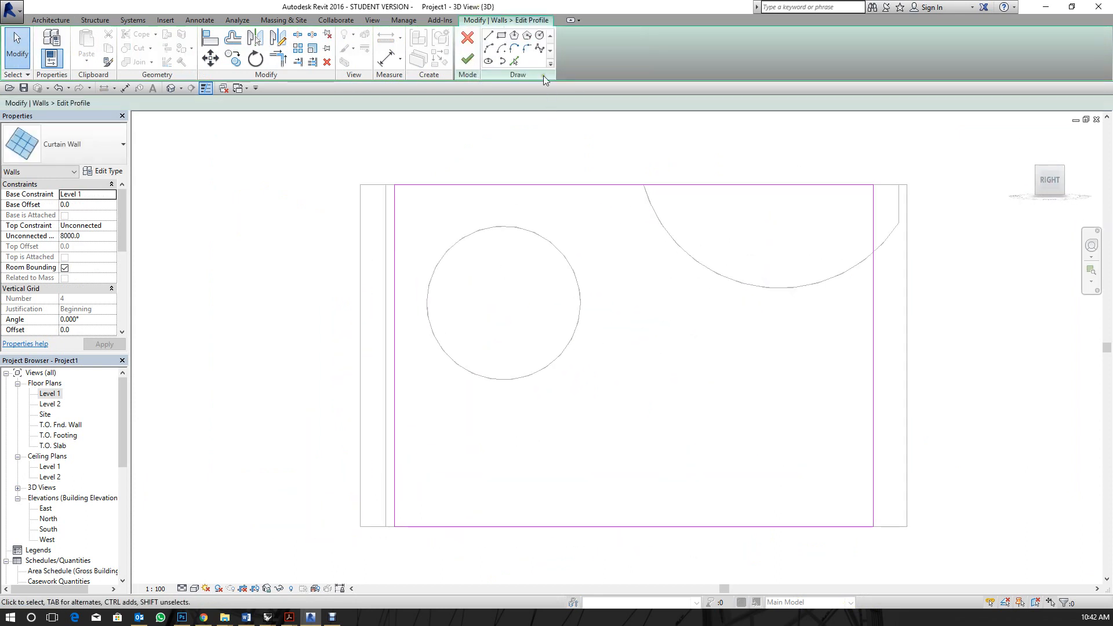
click(540, 36)
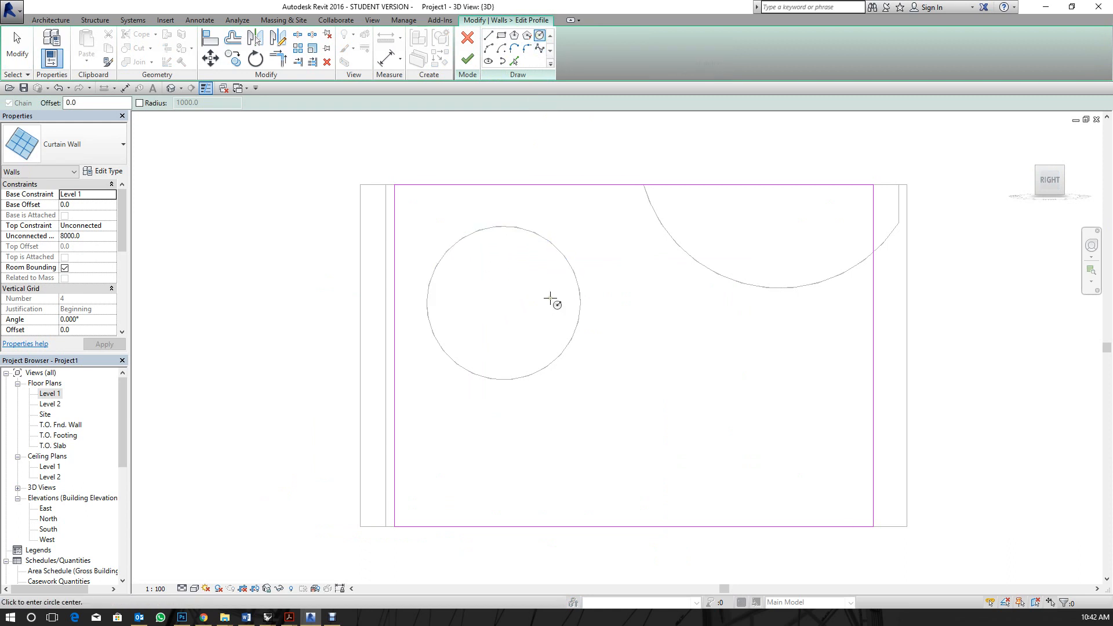
click(519, 63)
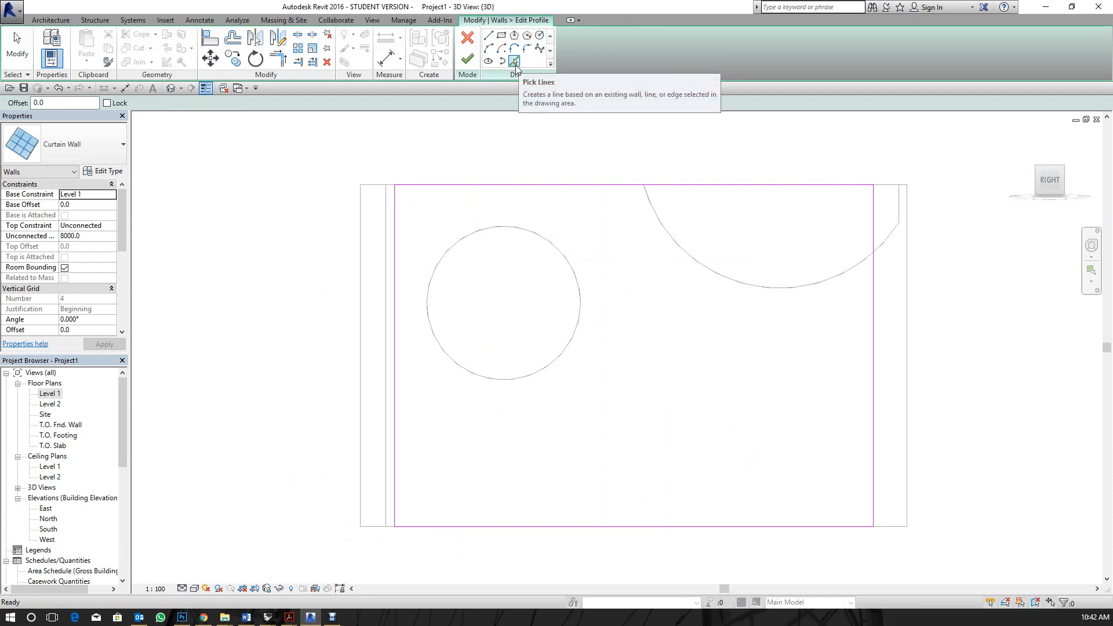
click(534, 236)
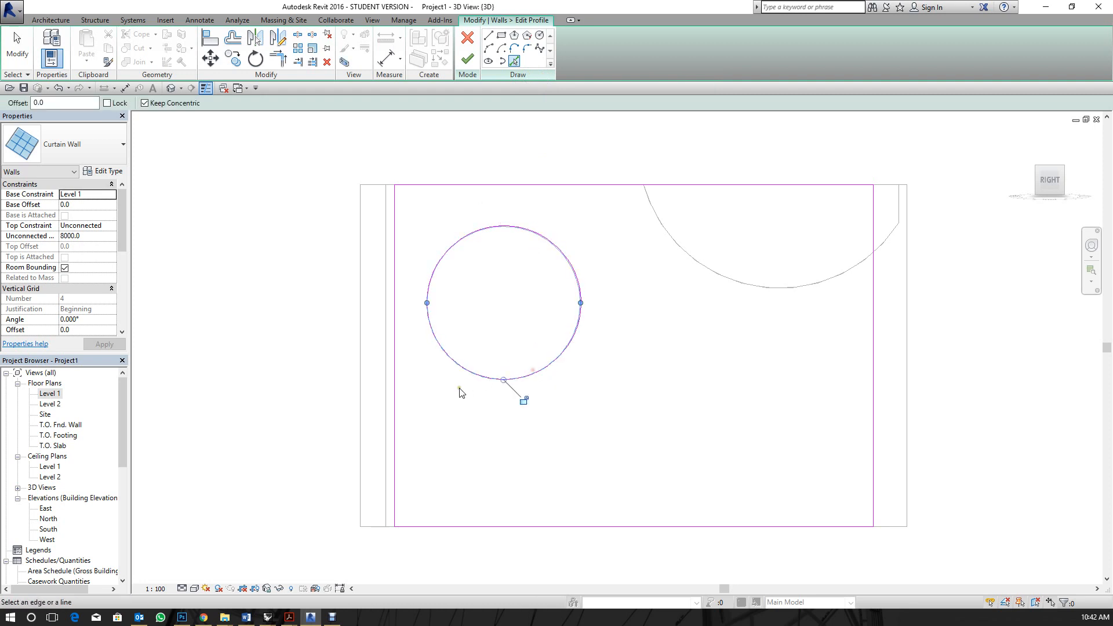
key(Escape)
Delete the four rectangular boundary lines from the curtain wall profile and finish the edit, keeping only the circle.
drag(933, 561, 792, 171)
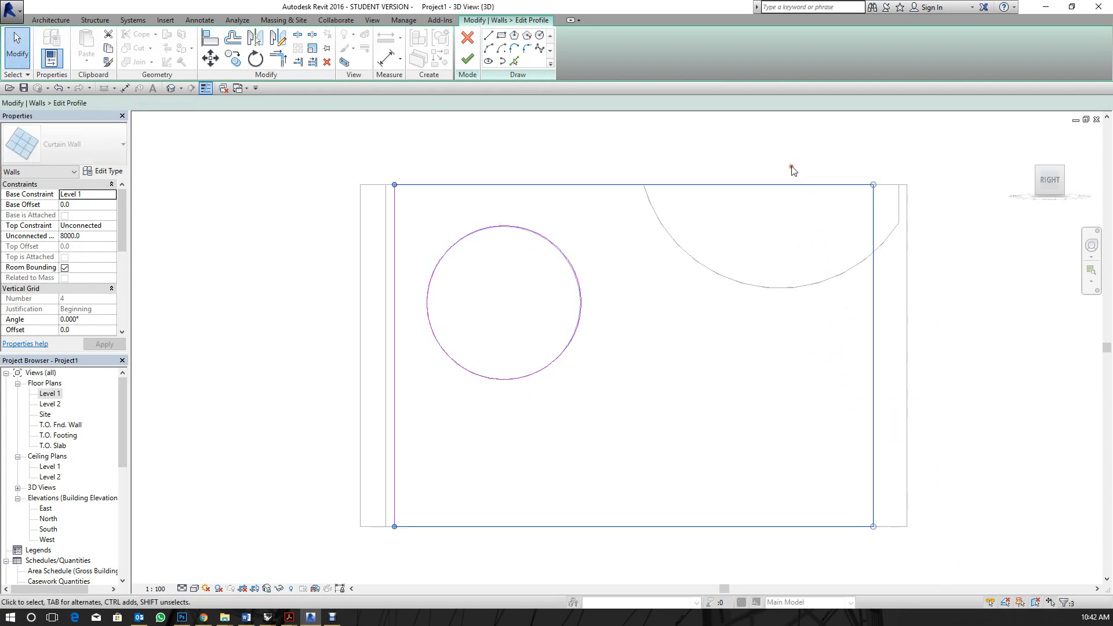
key(Delete)
click(394, 498)
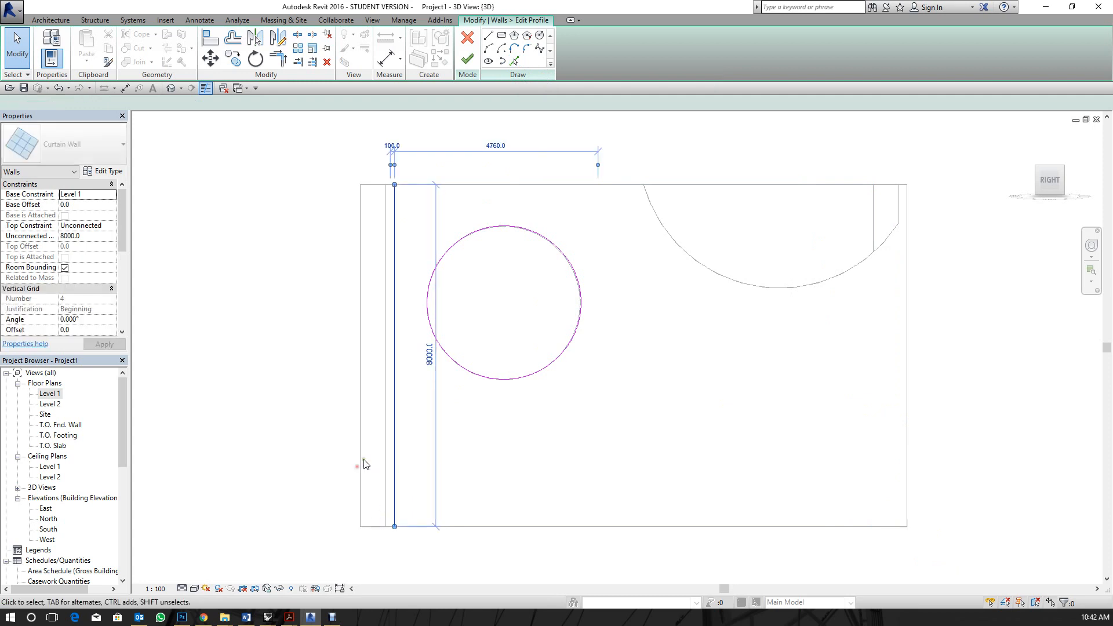
key(Delete)
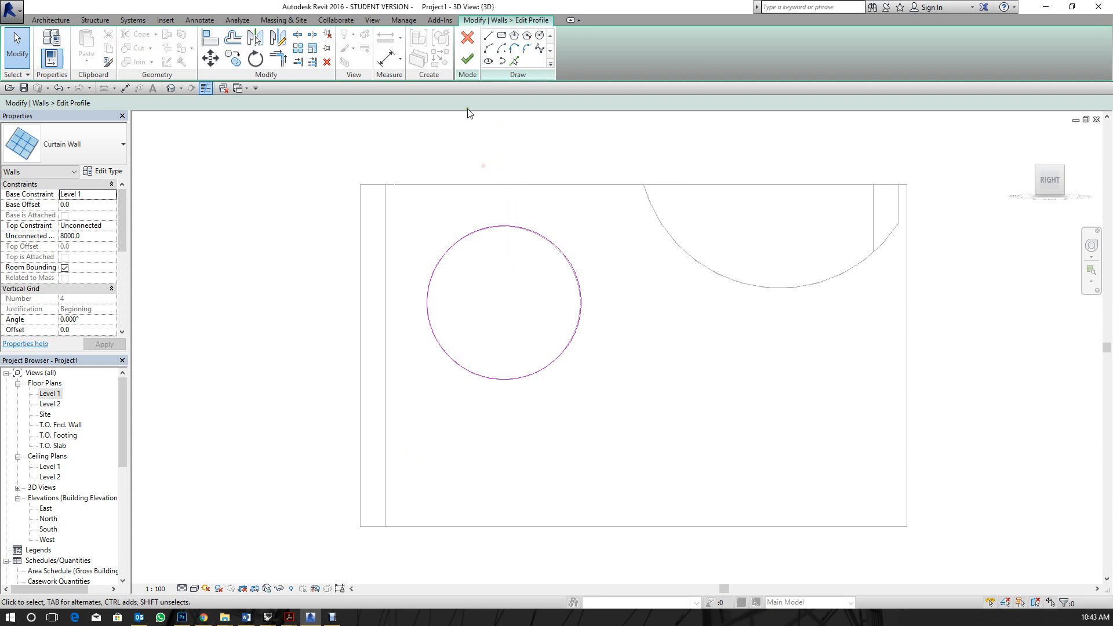
click(466, 61)
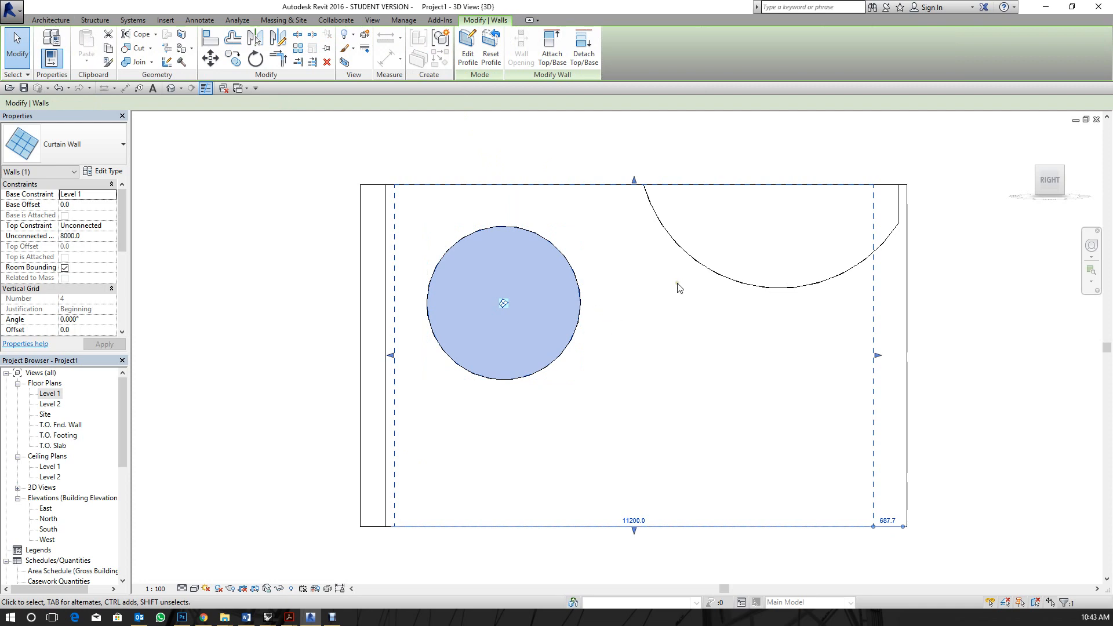
Delete the wall with the cutouts to view the circular curtain wall alone, undo the deletion and inspect the result.
shift+middle_drag(732, 223, 649, 374)
click(320, 352)
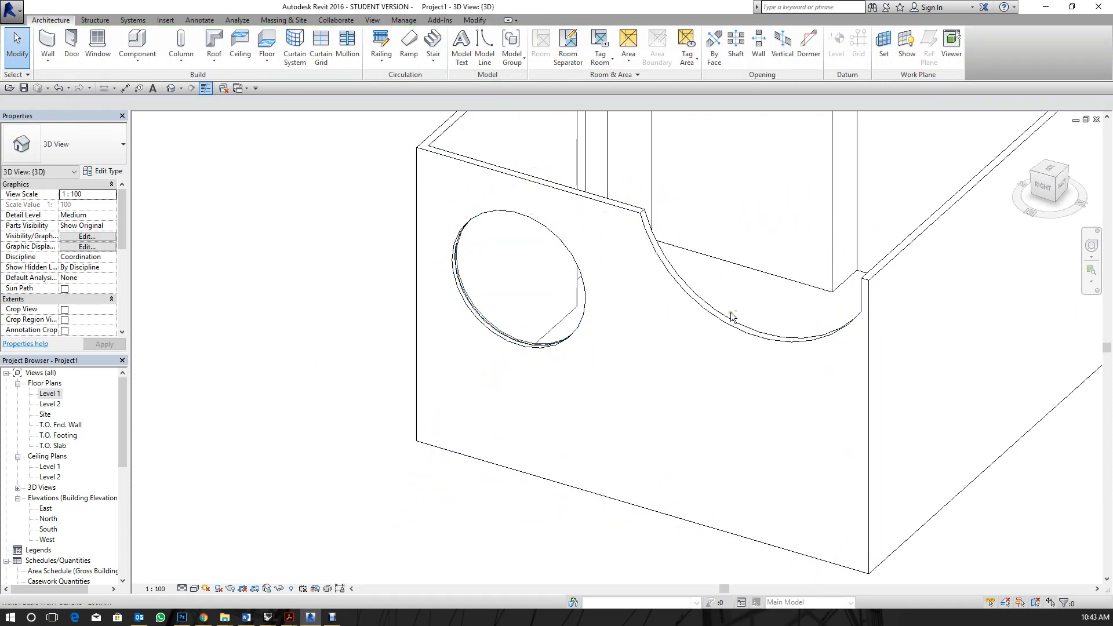
click(764, 332)
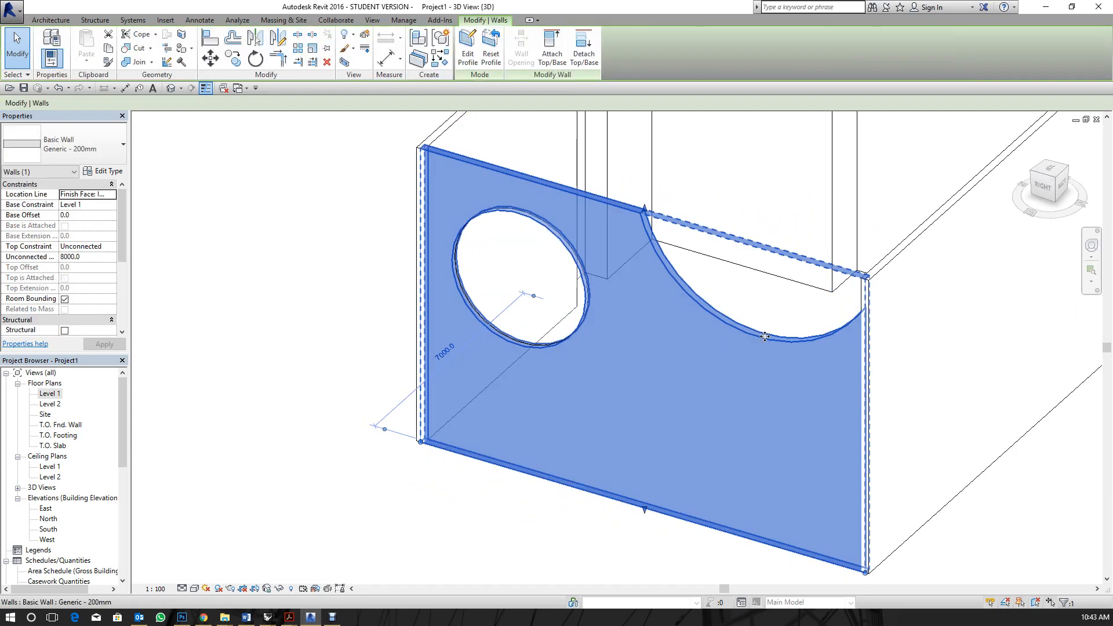
key(Delete)
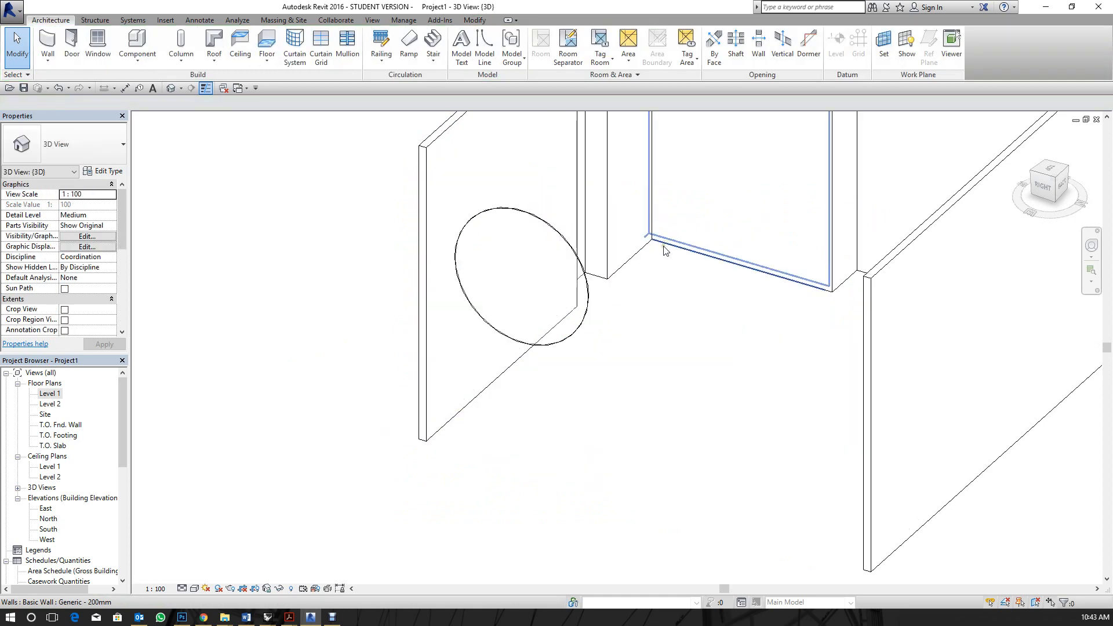
click(584, 321)
key(ctrl+z)
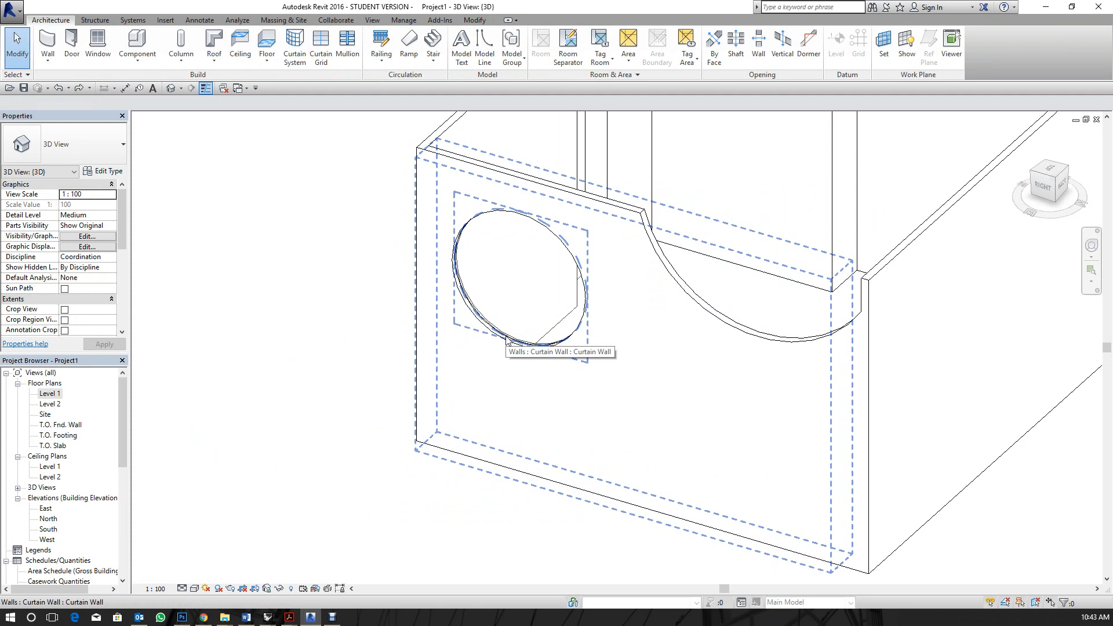
mouse_move(506, 340)
shift+middle_down()
mouse_move(673, 353)
mouse_move(833, 285)
mouse_move(668, 224)
mouse_move(808, 279)
mouse_move(519, 355)
shift+middle_up()
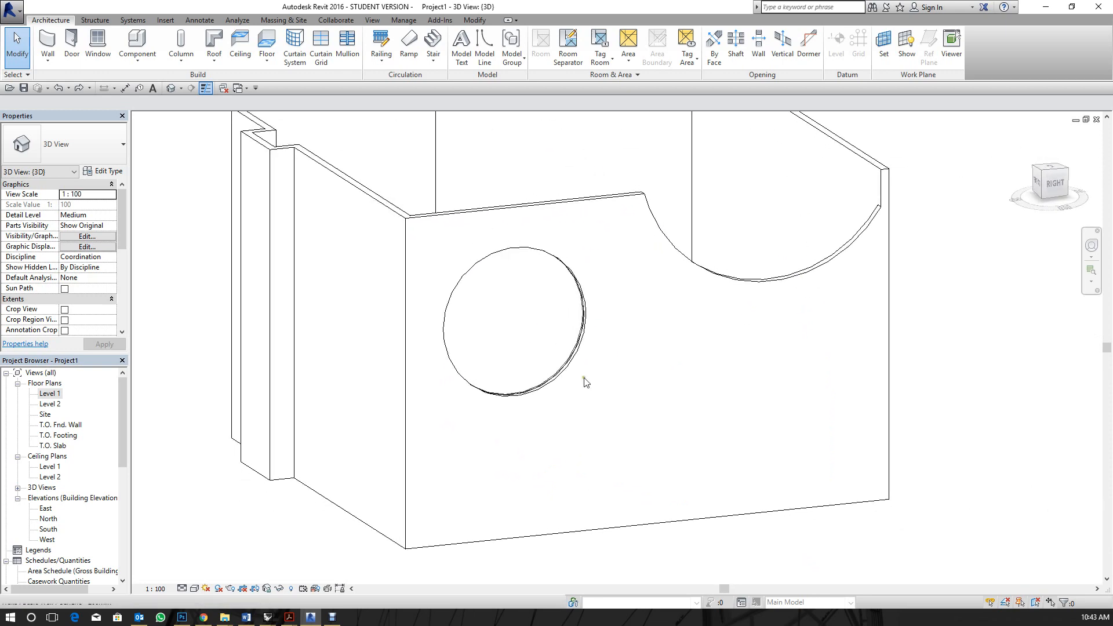
shift+middle_drag(546, 316, 597, 375)
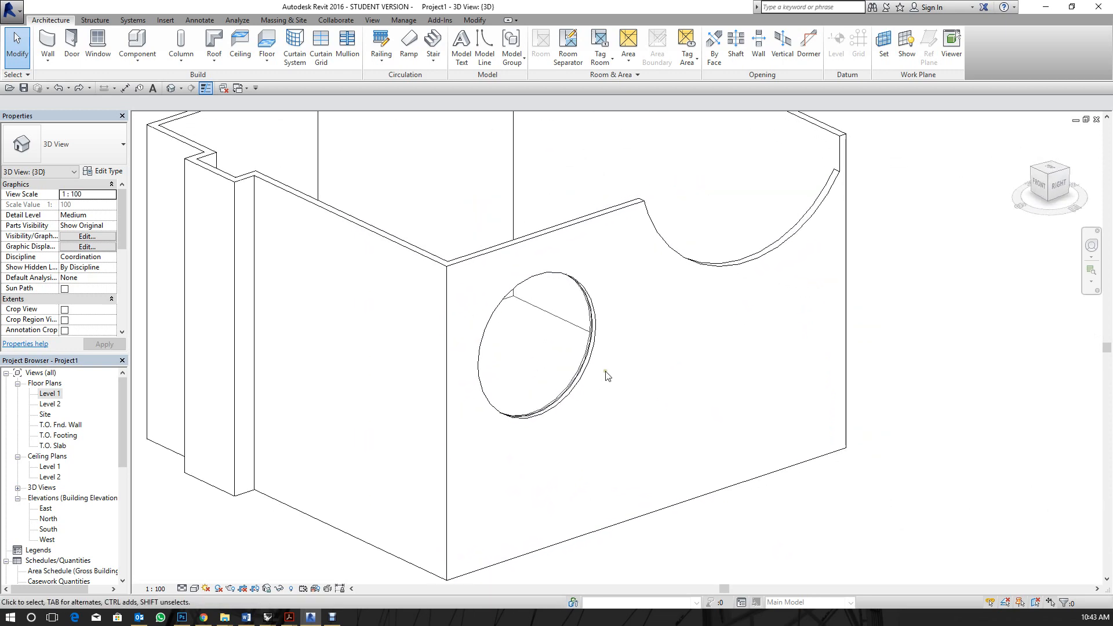
middle_drag(459, 324, 502, 396)
scroll(504, 387, down, 3)
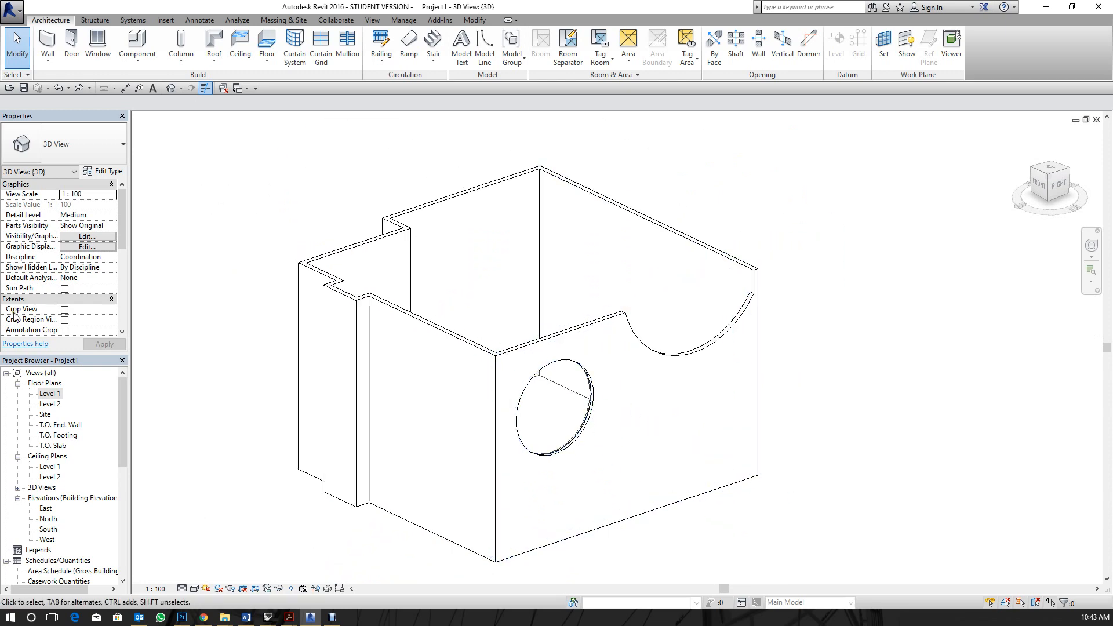
Open the Level 1 floor plan and start an architectural floor.
double_click(58, 395)
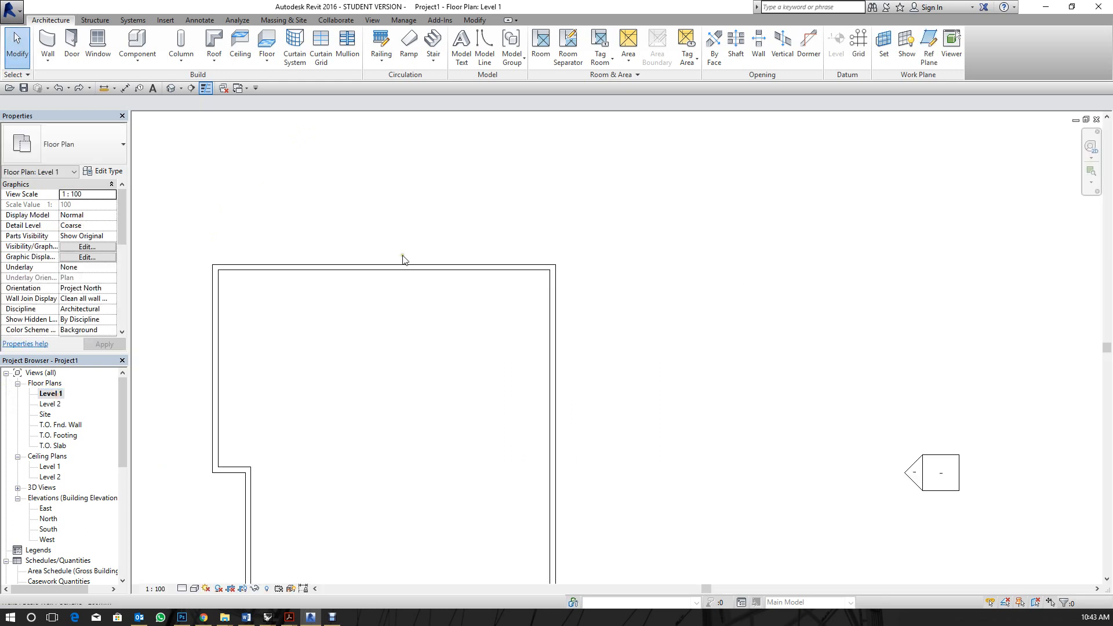
scroll(555, 281, up, 2)
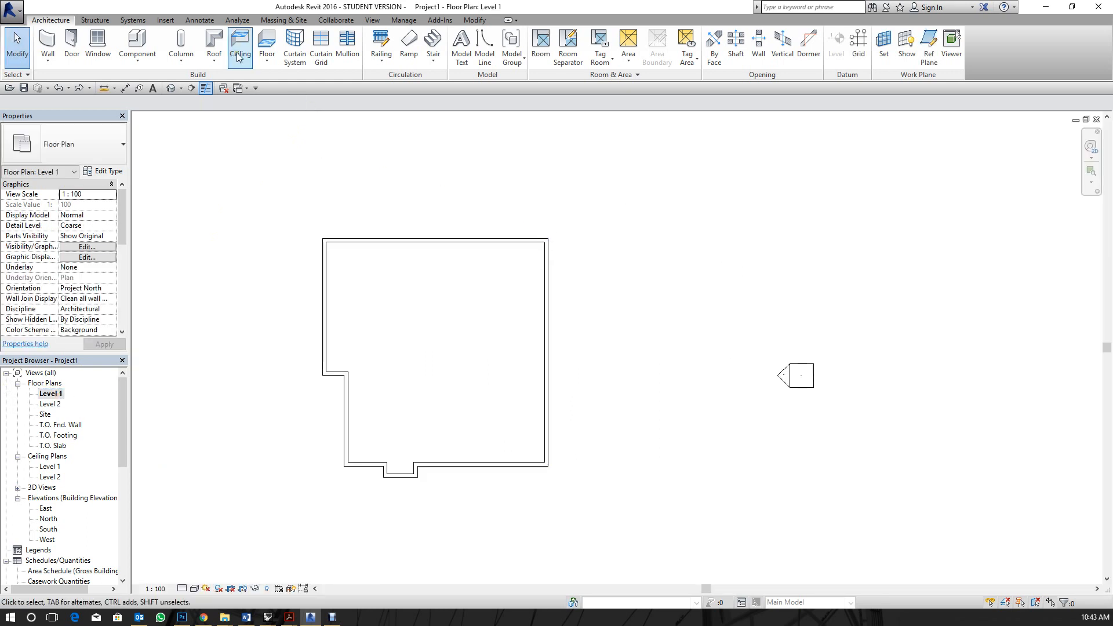
click(270, 59)
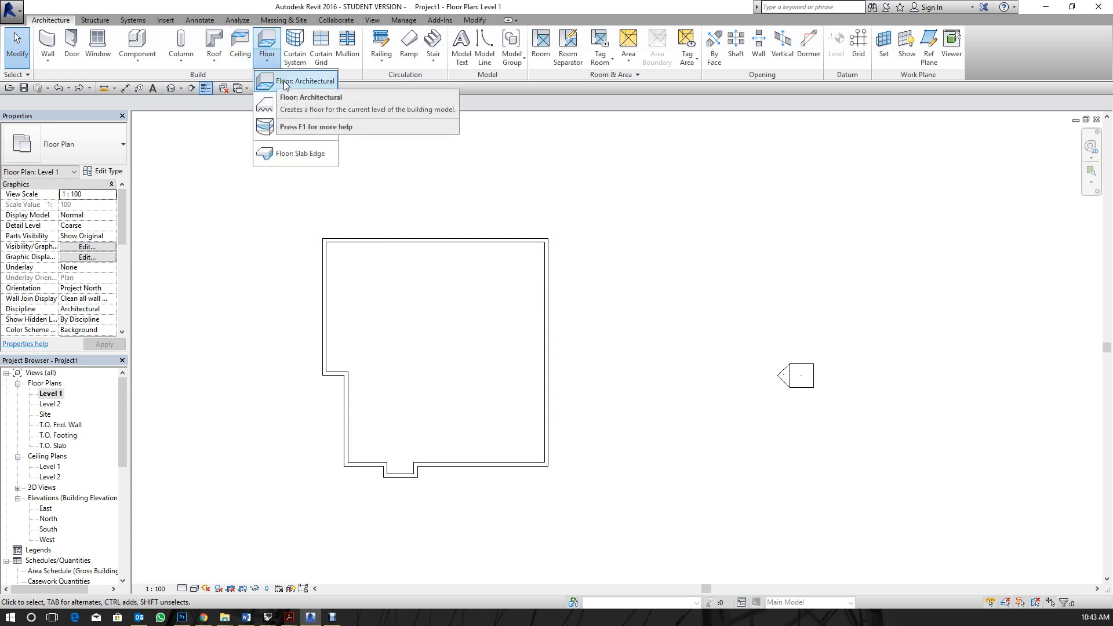
click(285, 84)
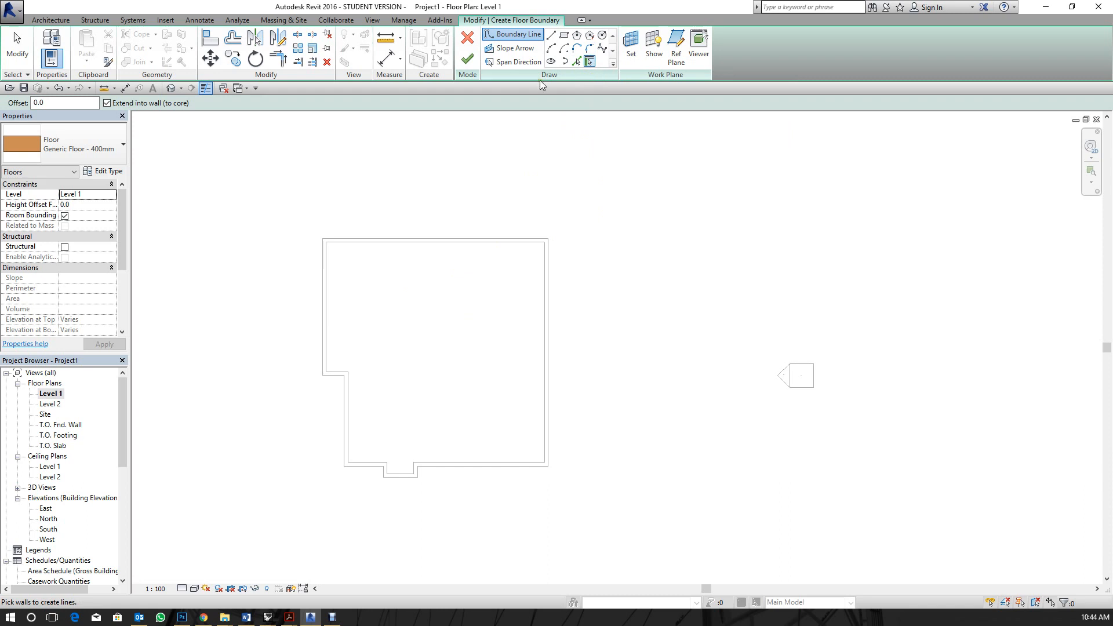
Create the first floor boundary line by picking the north wall and flip it to the wall's inner face.
click(576, 61)
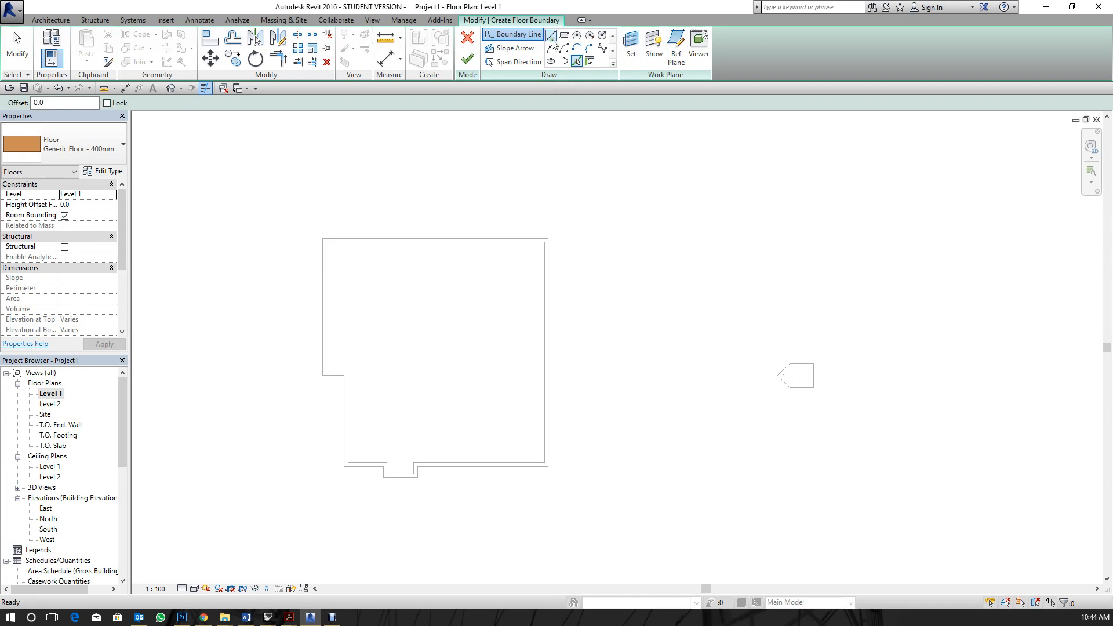
click(590, 61)
scroll(353, 243, up, 1)
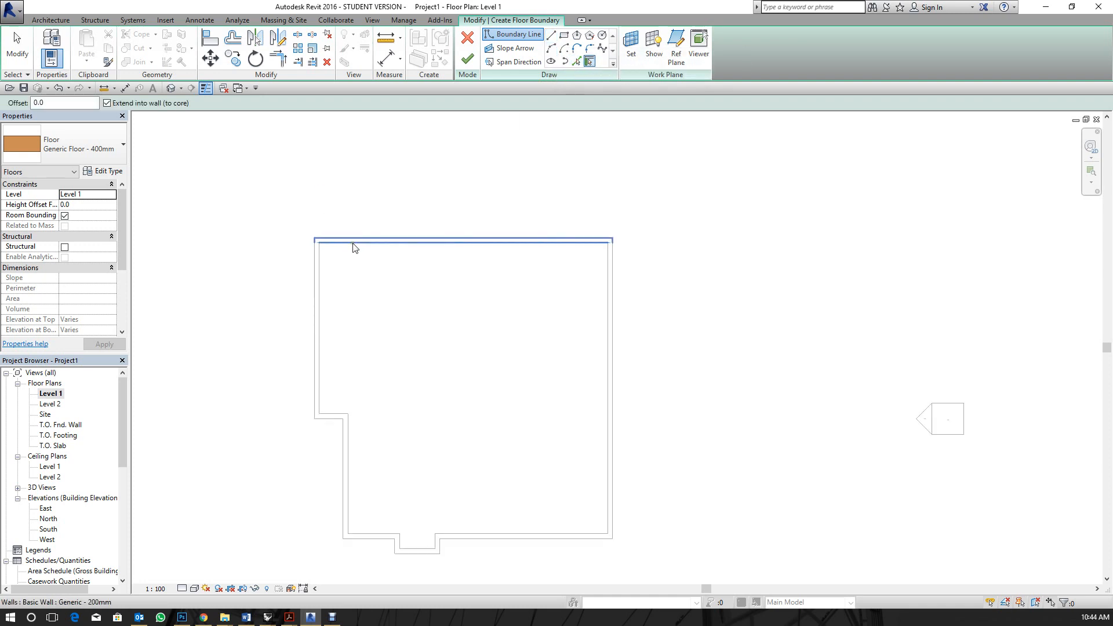
scroll(355, 248, up, 3)
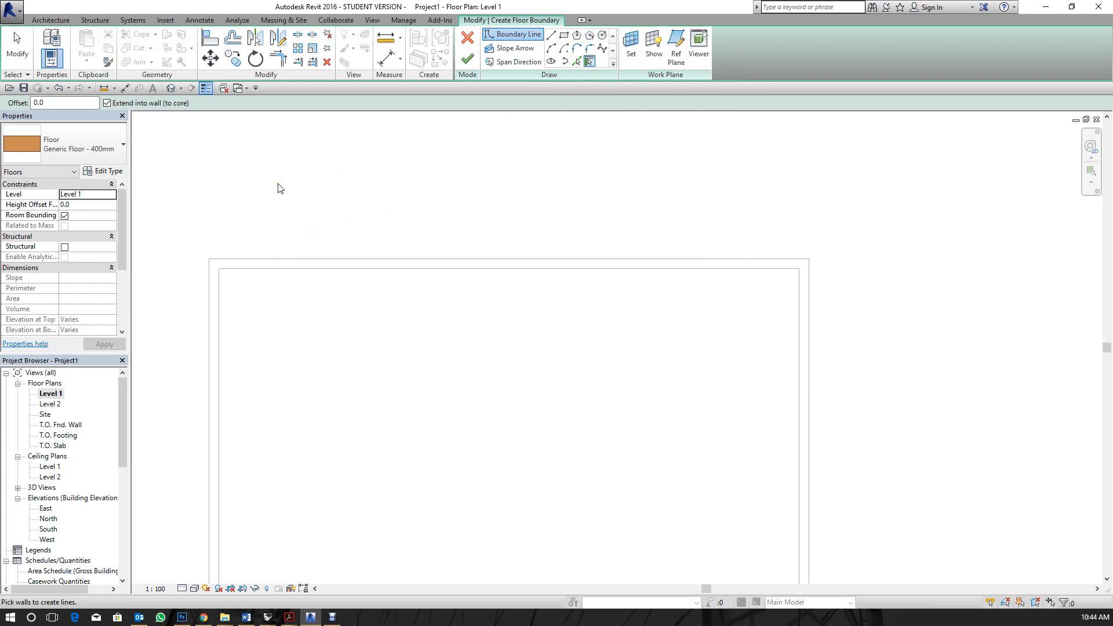
click(567, 260)
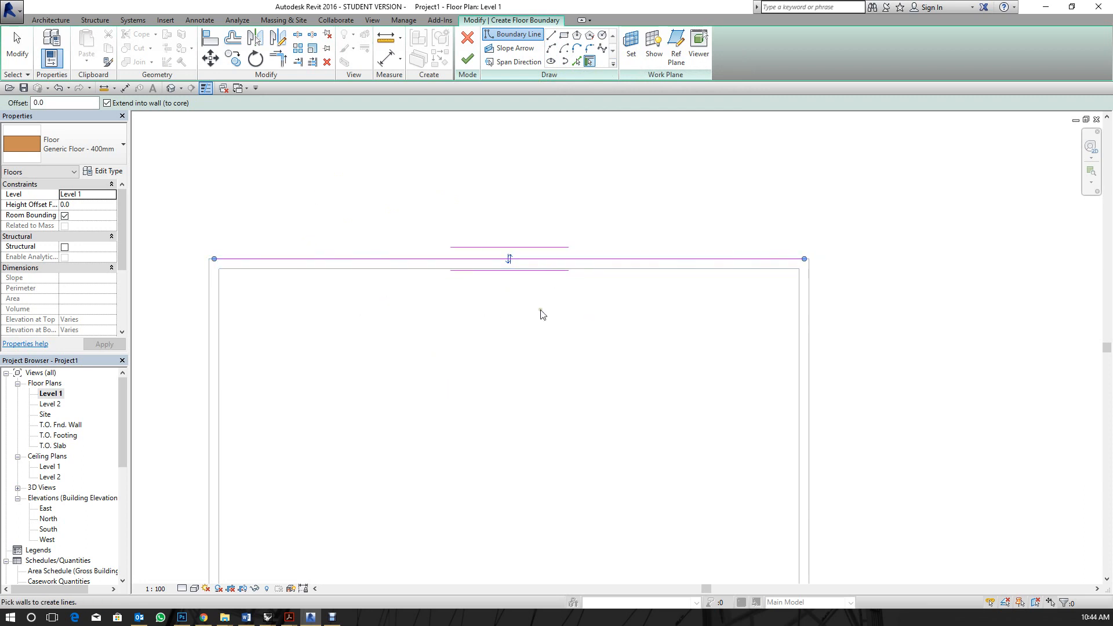
scroll(497, 291, up, 3)
scroll(1047, 251, down, 2)
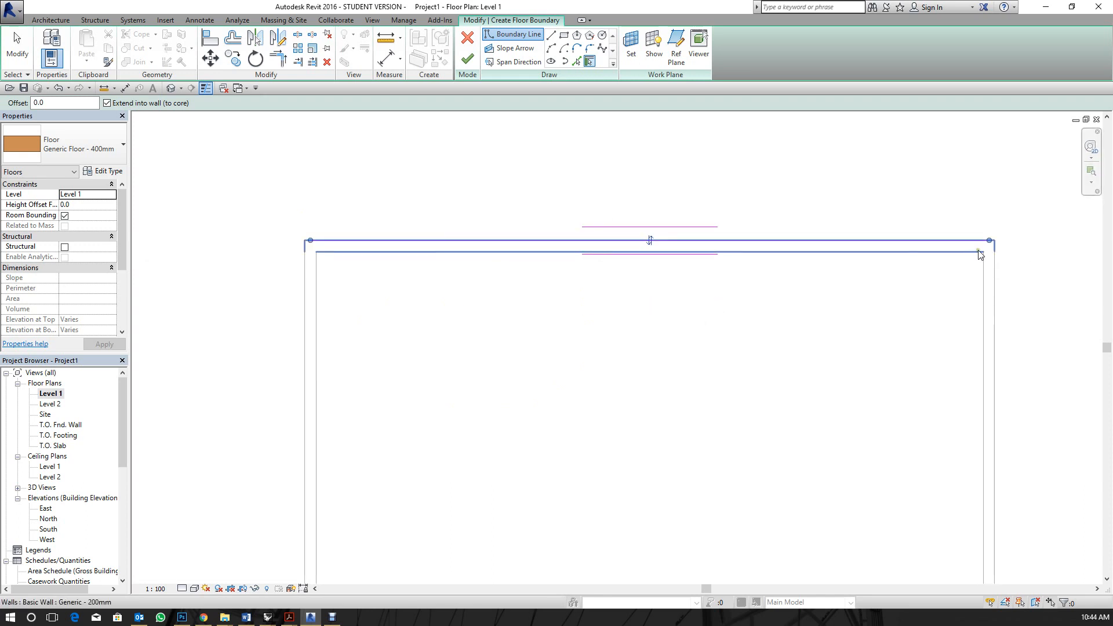
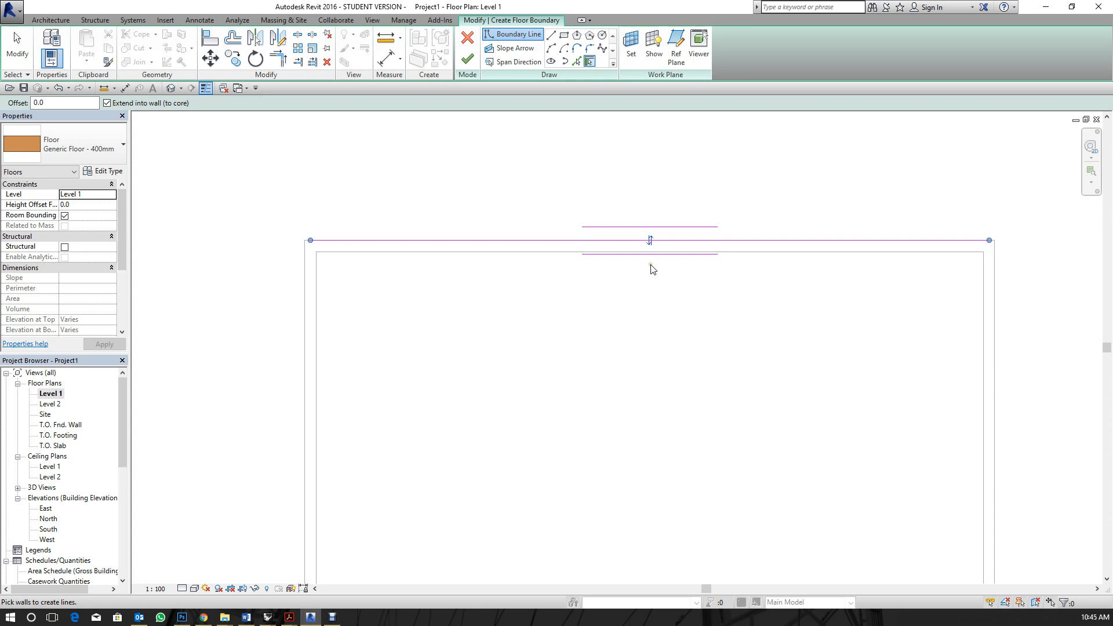
click(650, 241)
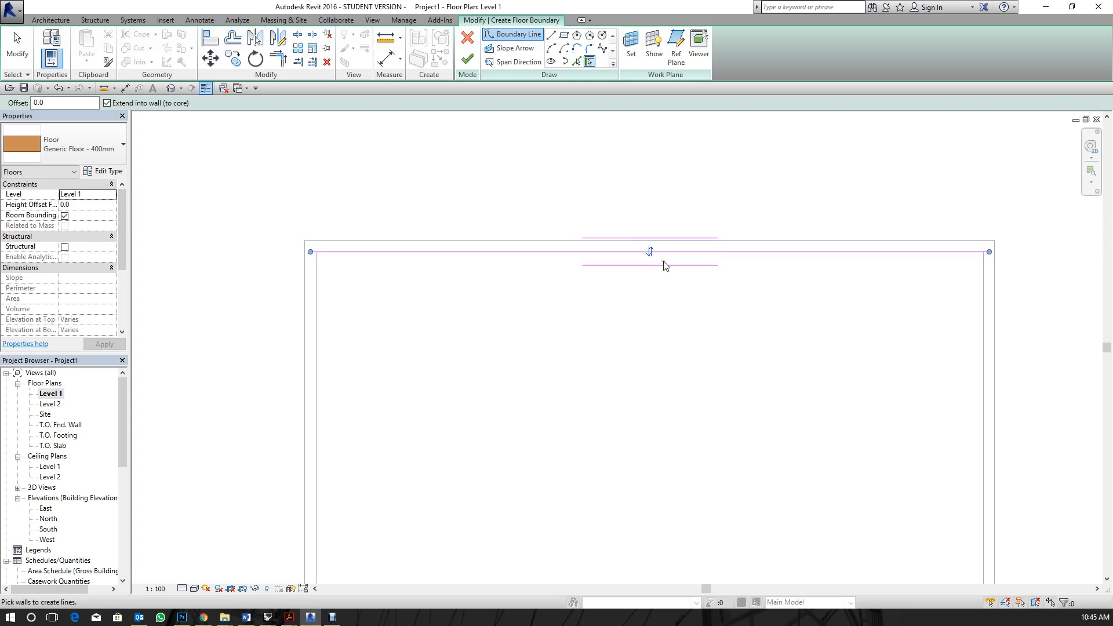
Add floor boundary lines along the inner faces of the upper west wall, the short jog and the lower west wall.
scroll(688, 136, down, 2)
click(405, 314)
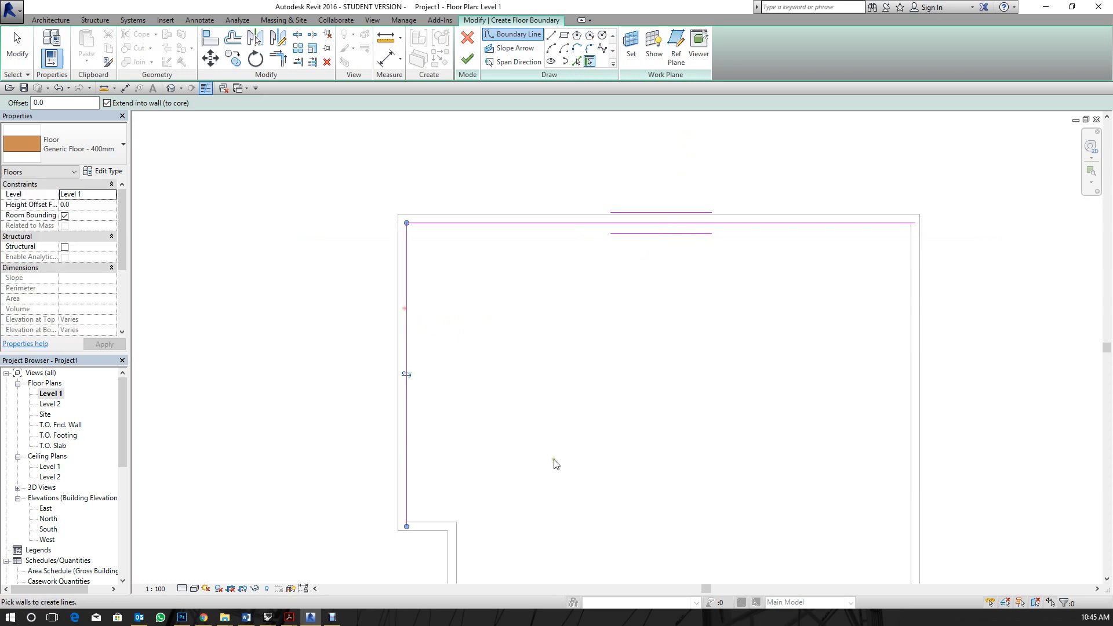
click(442, 523)
middle_drag(447, 517, 450, 415)
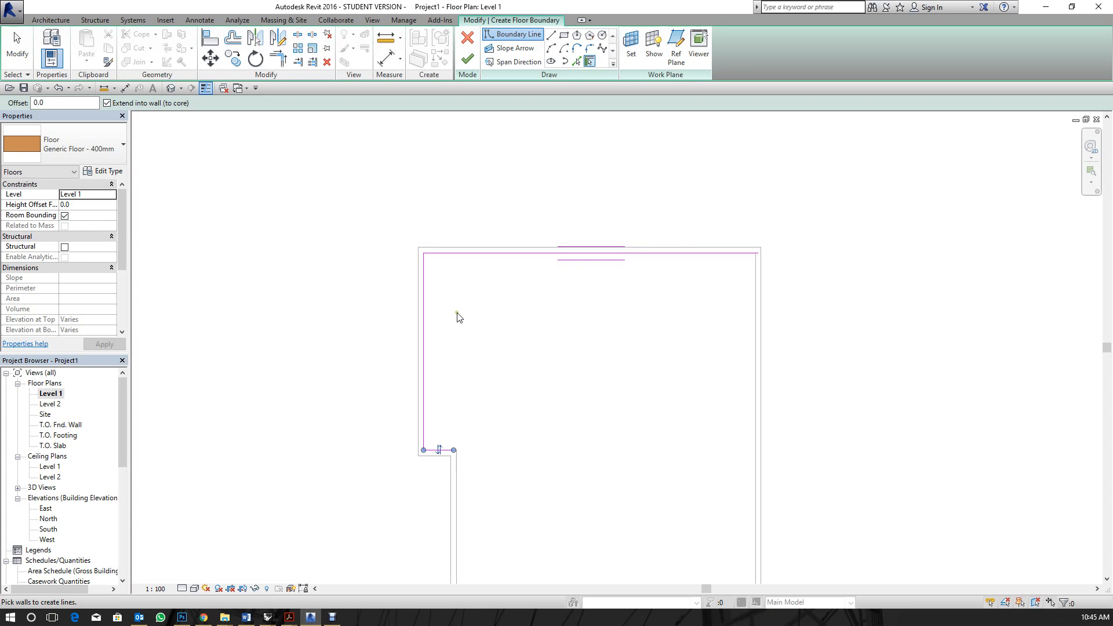
click(454, 496)
Add floor boundary lines along the inner faces of the short south wall, the bump-out walls and the long south wall.
scroll(493, 282, down, 3)
click(530, 489)
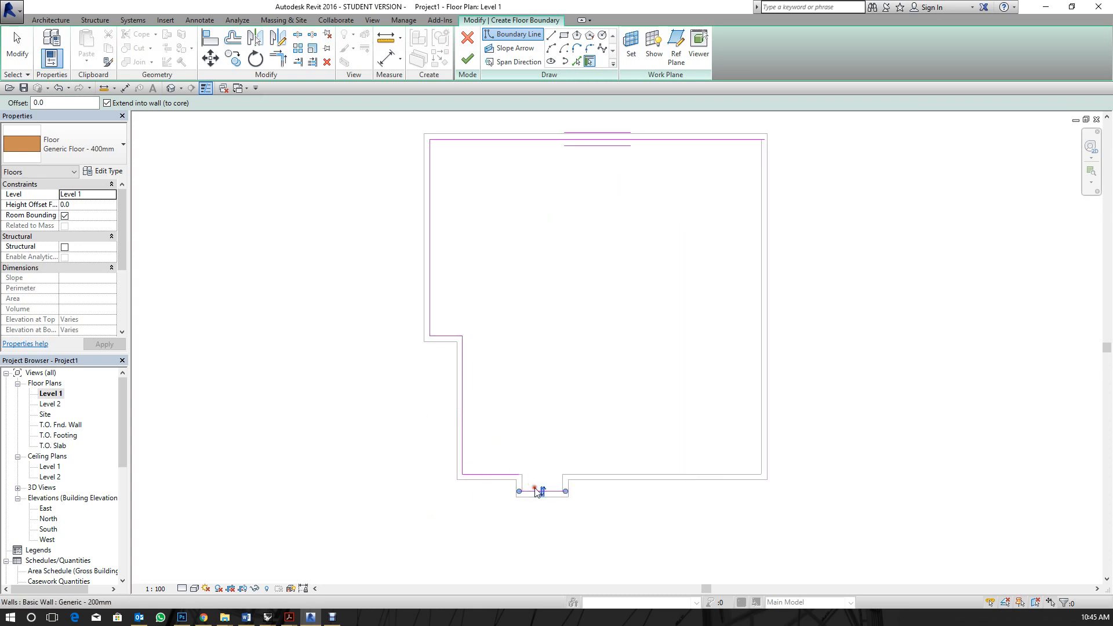
scroll(527, 487, up, 3)
click(586, 486)
scroll(588, 484, up, 3)
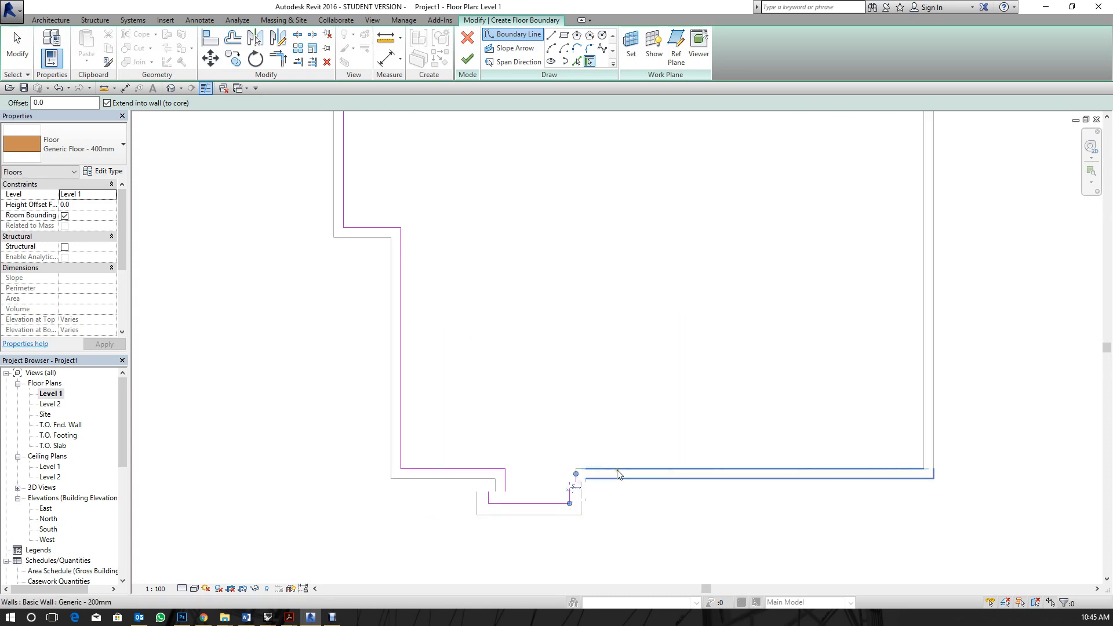
scroll(585, 483, up, 3)
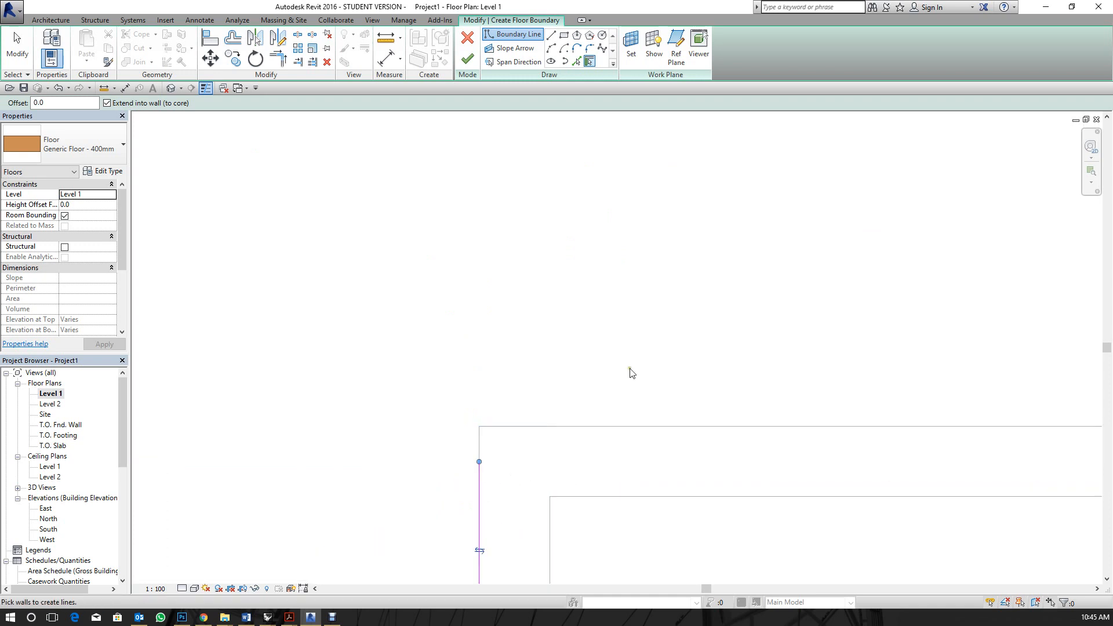
scroll(558, 452, up, 2)
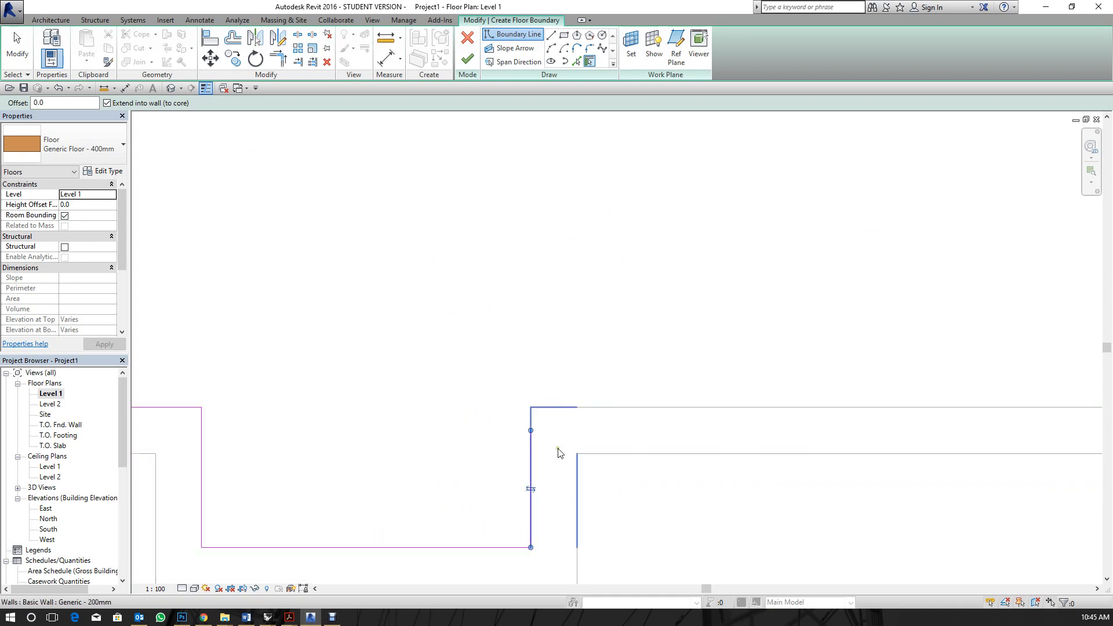
click(655, 415)
scroll(366, 431, down, 5)
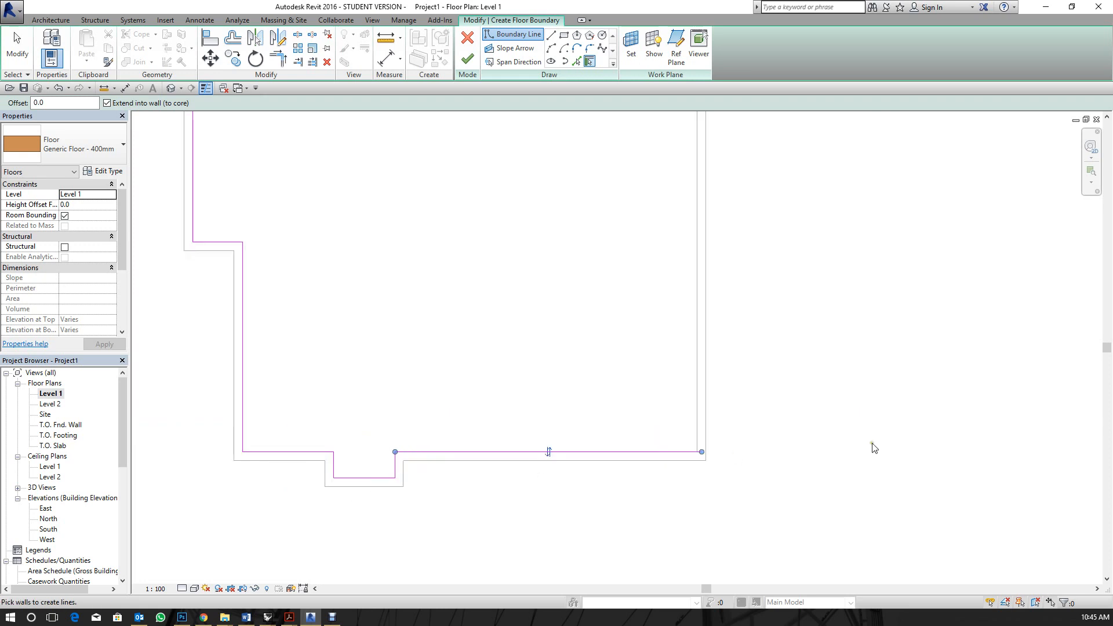
Close the floor boundary loop with a line along the east wall's inner face.
scroll(874, 439, up, 1)
click(612, 432)
scroll(731, 513, down, 5)
scroll(720, 259, up, 4)
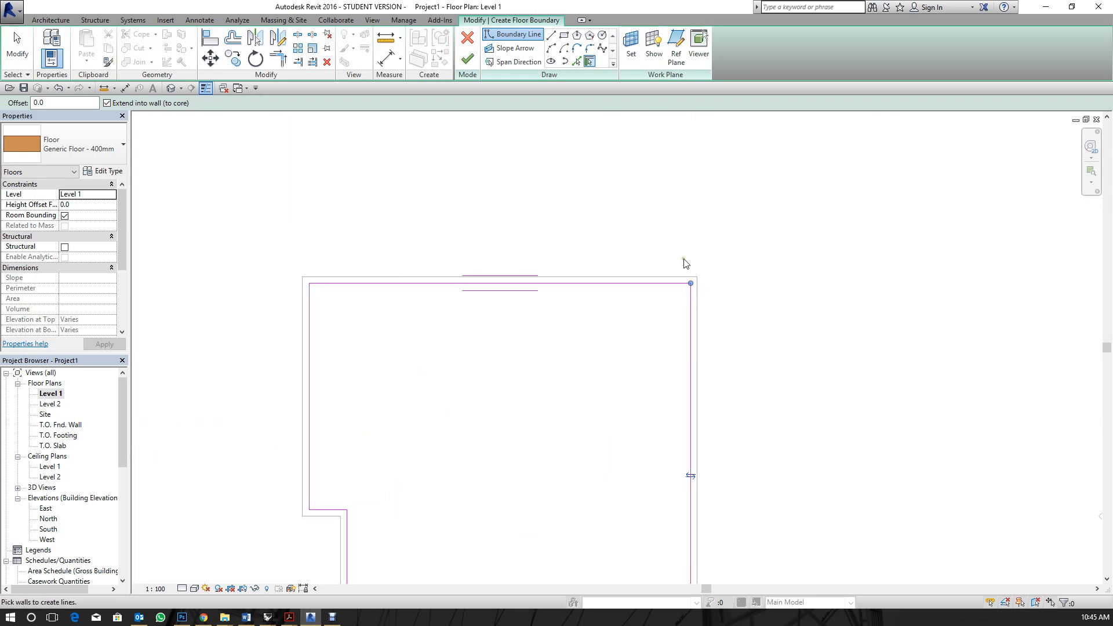
scroll(711, 227, down, 4)
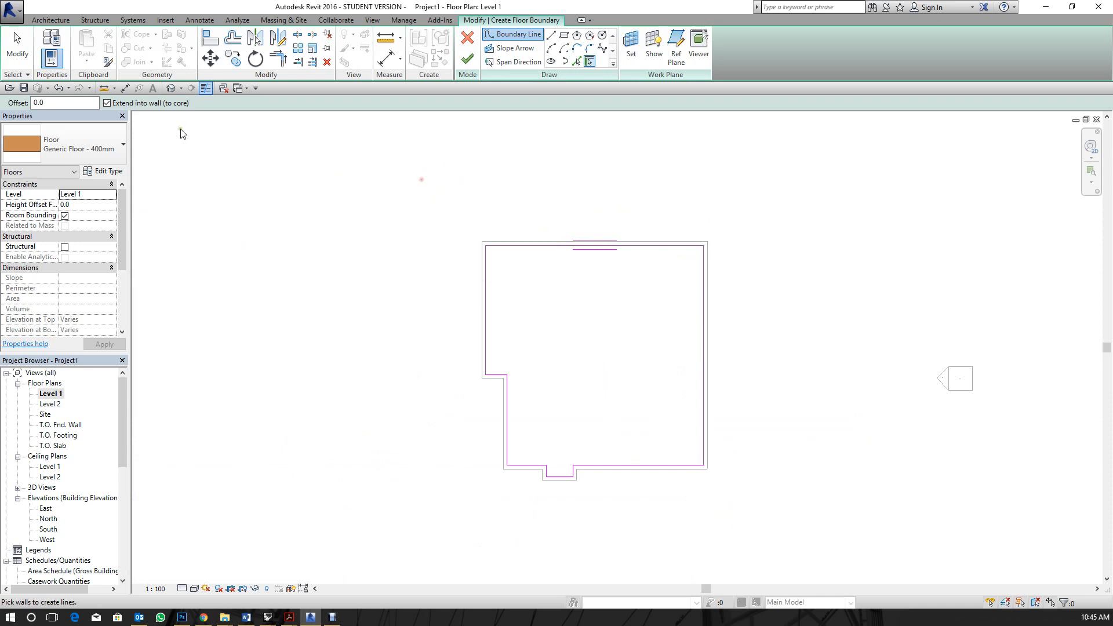
Set the floor type to Concrete Slab - 200mm and finish the floor sketch.
click(99, 151)
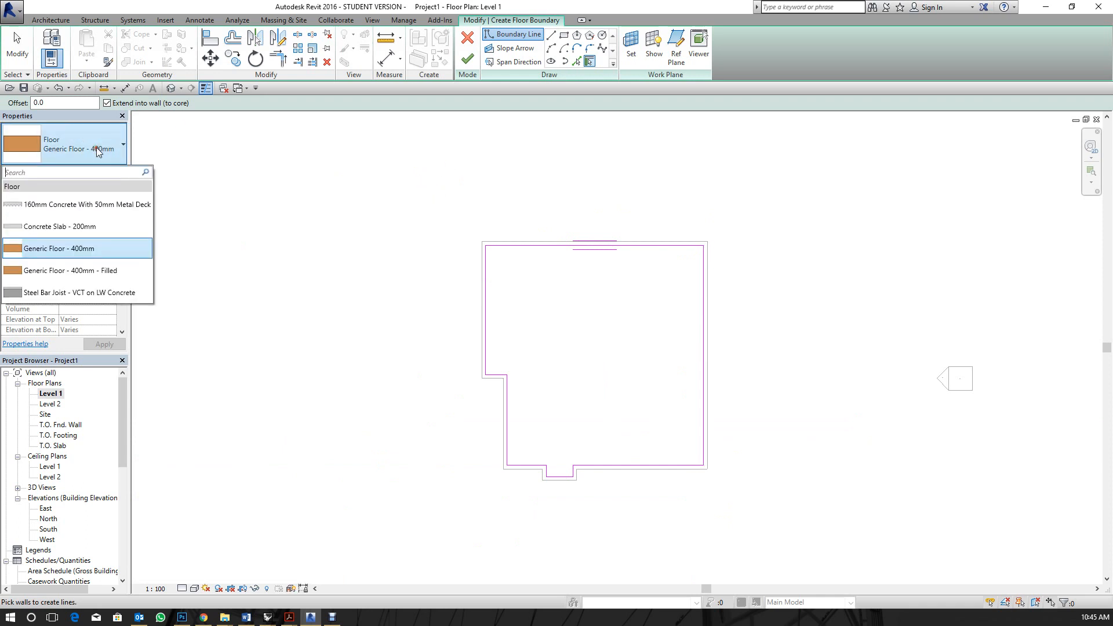
click(106, 228)
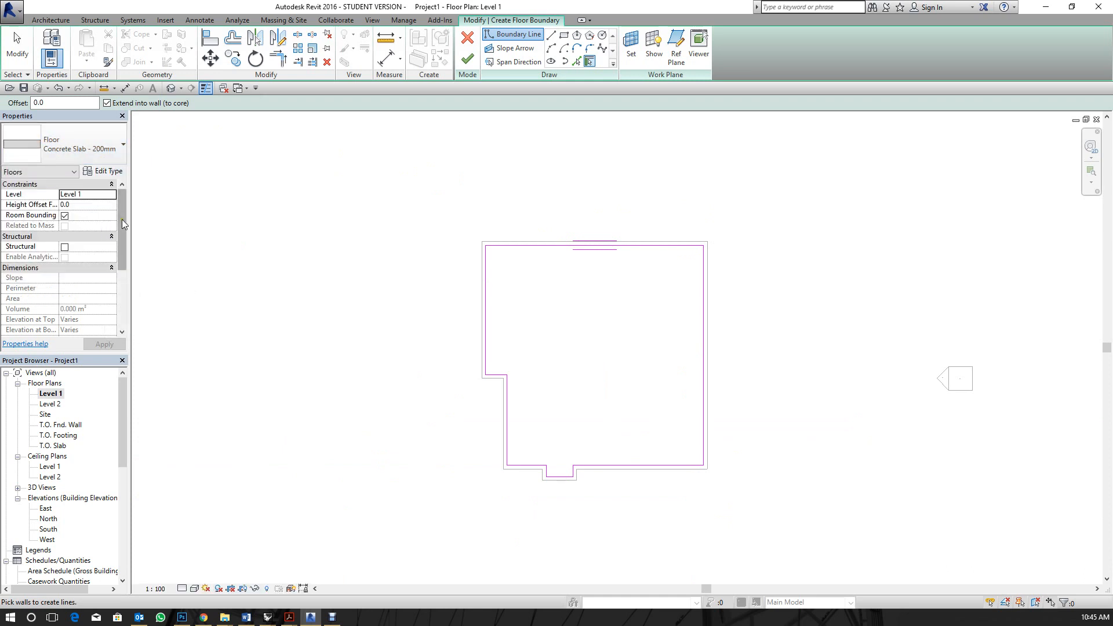
click(99, 206)
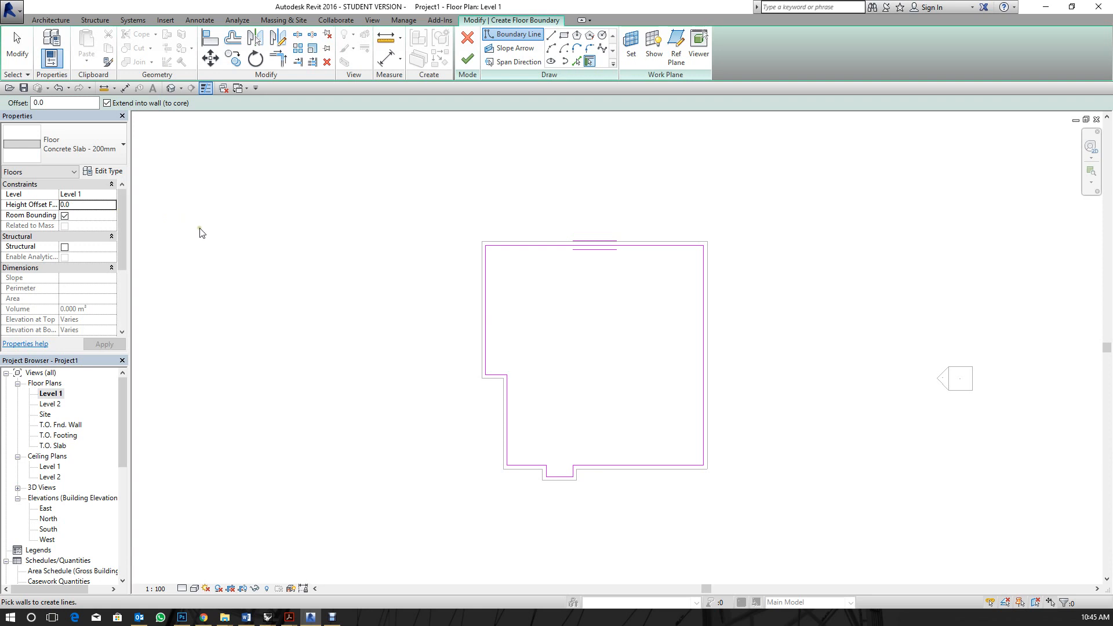
click(467, 61)
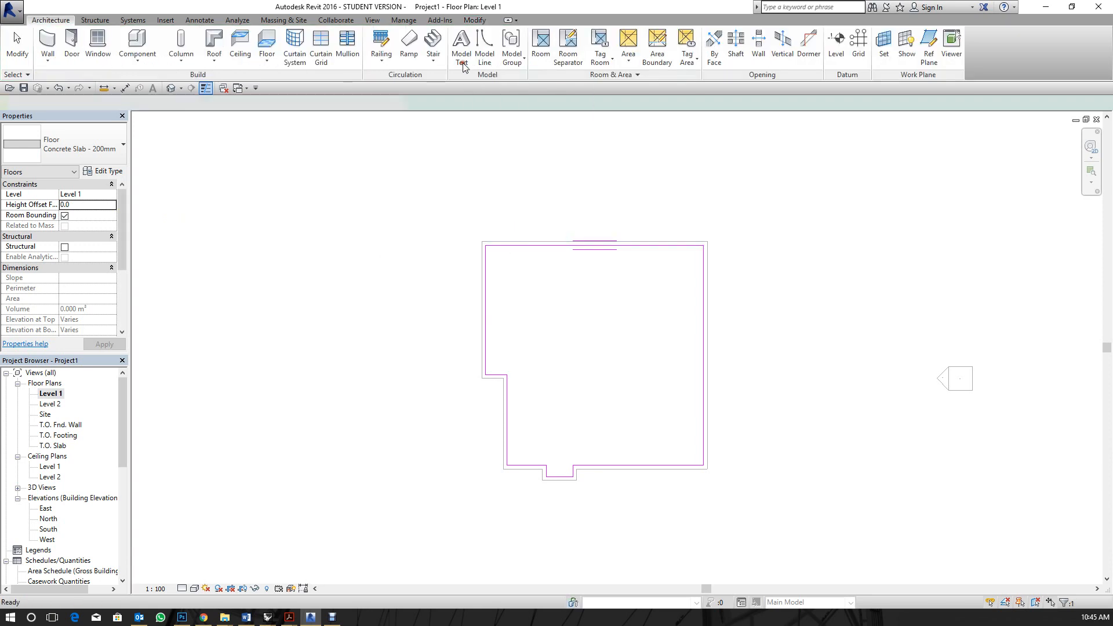
Open the 3D view and examine how the slab edge sits beneath the base of the exterior walls.
click(169, 88)
shift+middle_drag(671, 297, 633, 412)
scroll(624, 445, up, 3)
shift+middle_drag(623, 452, 670, 519)
scroll(654, 457, up, 2)
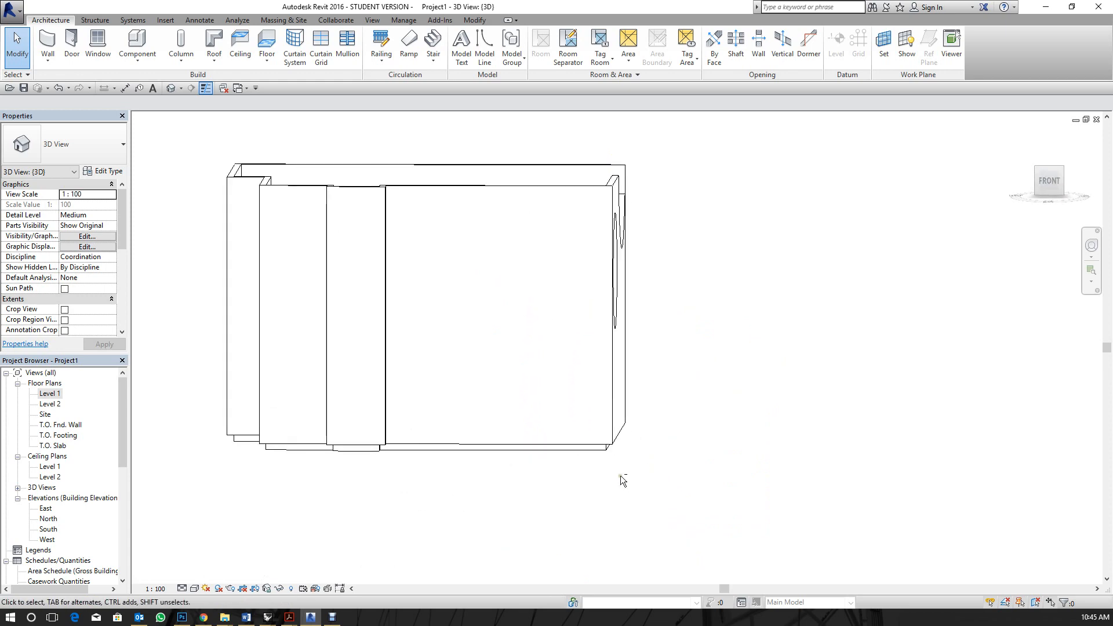
mouse_move(620, 475)
shift+middle_down()
mouse_move(634, 437)
mouse_move(718, 432)
mouse_move(713, 446)
mouse_move(677, 448)
shift+middle_up()
scroll(636, 442, up, 2)
click(640, 446)
click(658, 457)
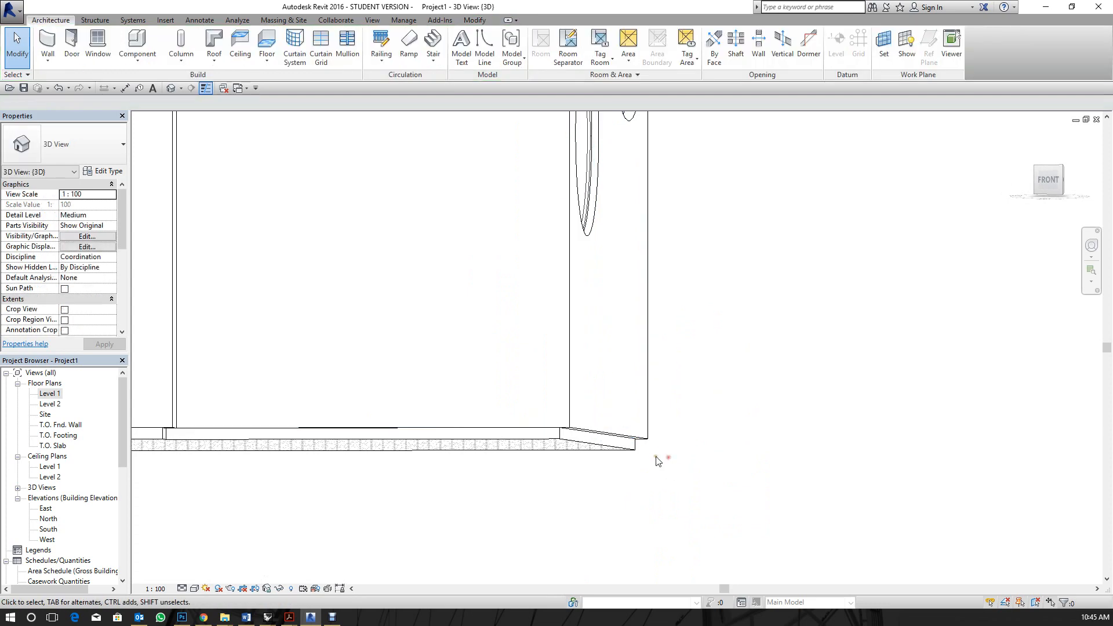
Stretch the base of the east wall with the cutouts down to the underside of the slab.
click(639, 445)
drag(603, 438, 603, 447)
click(693, 454)
mouse_move(696, 454)
shift+middle_down()
mouse_move(622, 485)
mouse_move(694, 476)
shift+middle_up()
scroll(825, 434, down, 2)
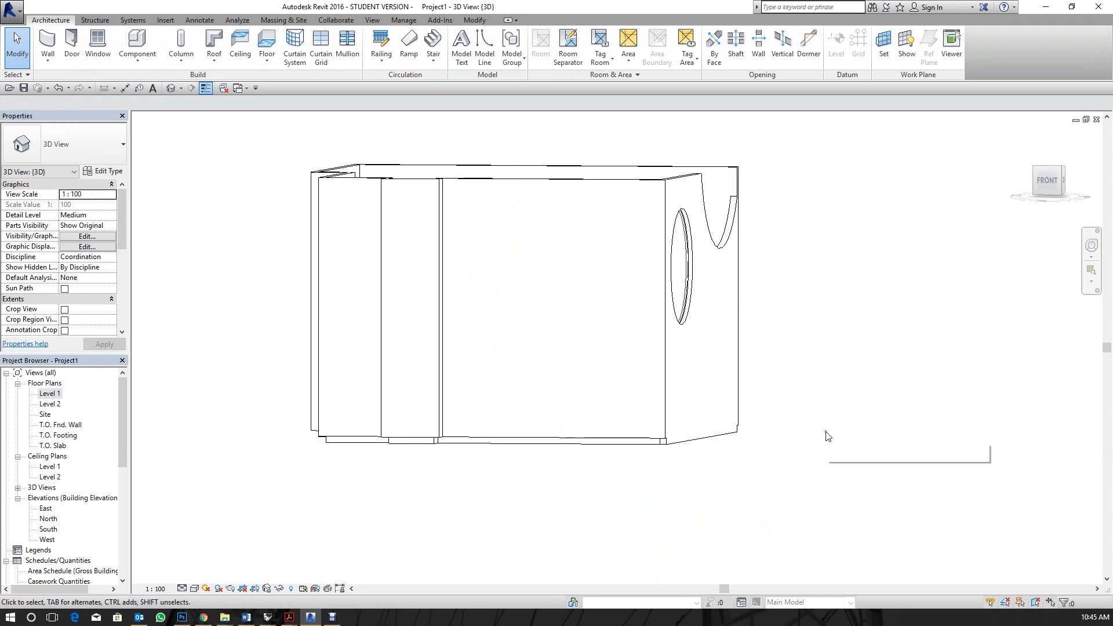
shift+middle_drag(823, 436, 700, 475)
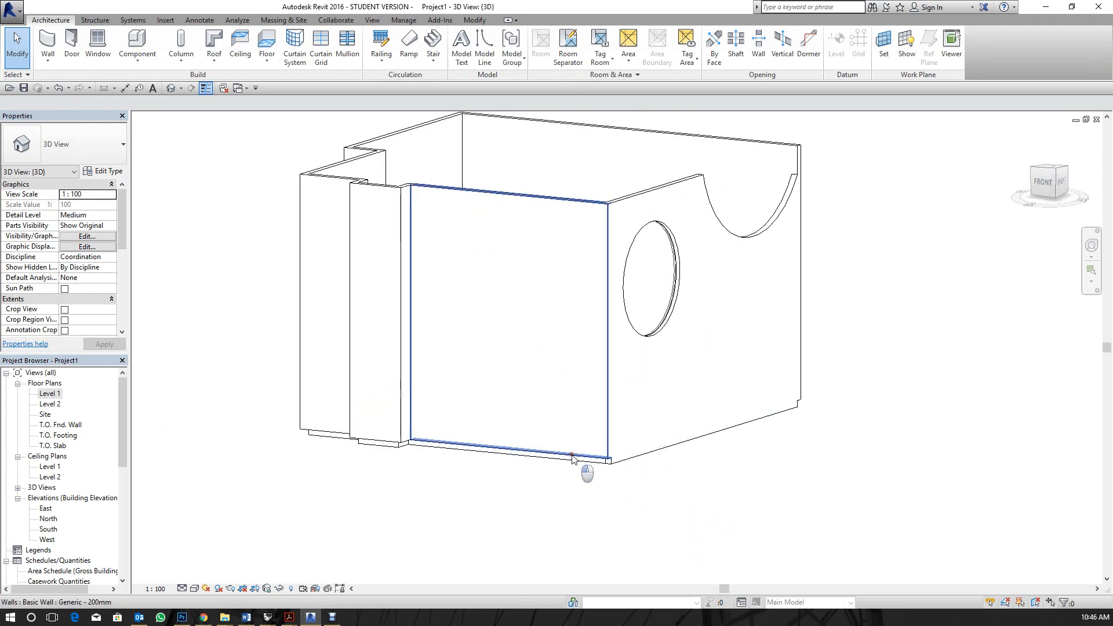
Use Match Type to copy the east cutout wall's type and base extent to the remaining exterior walls.
click(522, 469)
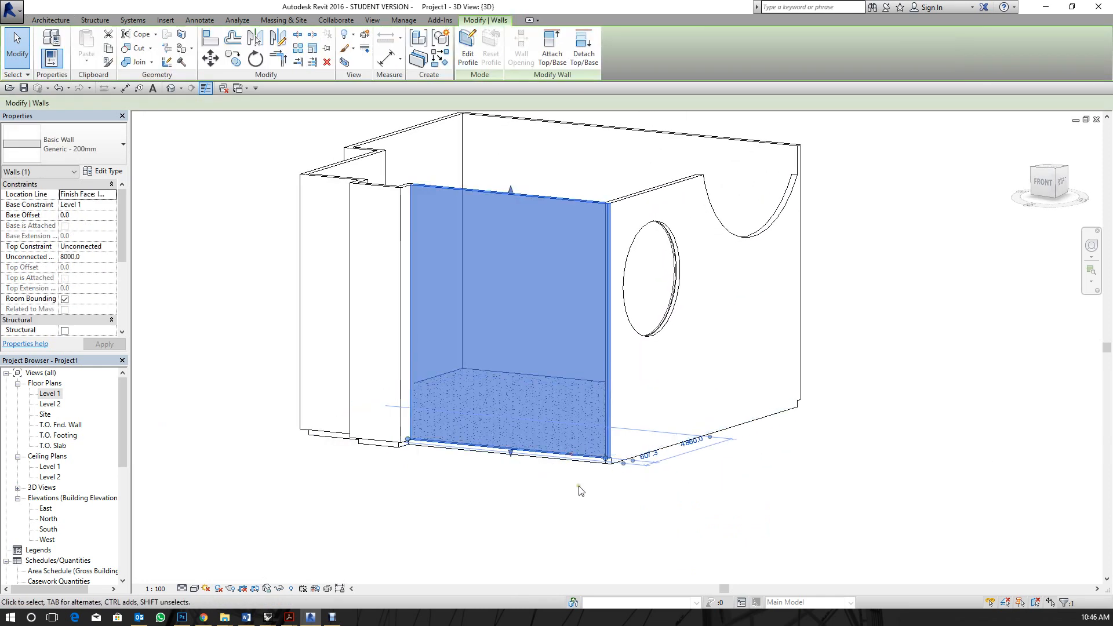
click(721, 489)
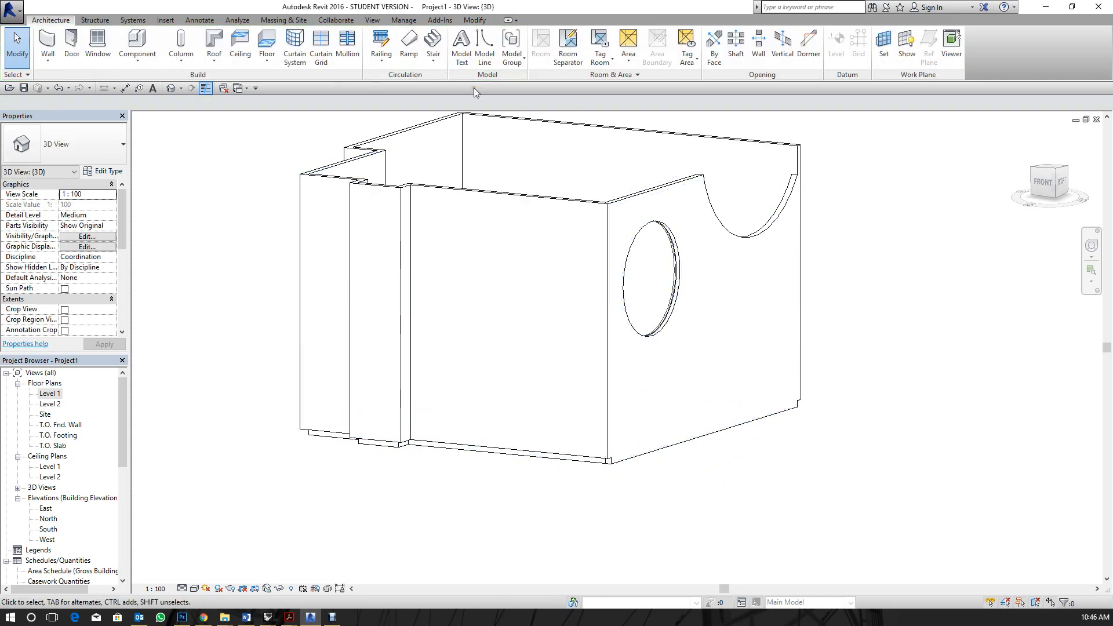
click(474, 20)
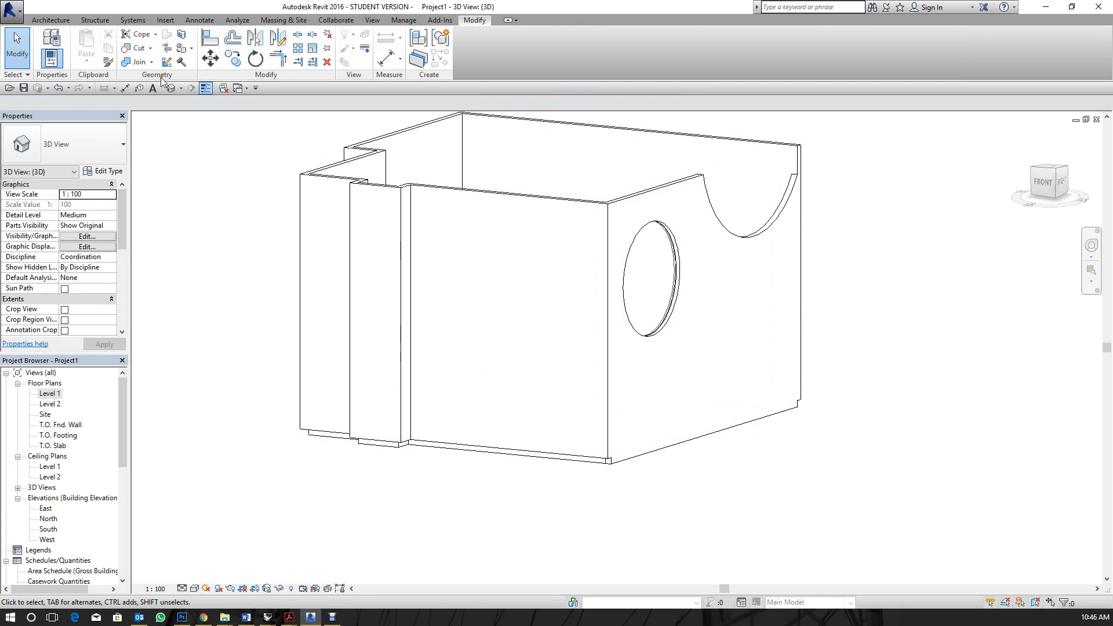
click(107, 62)
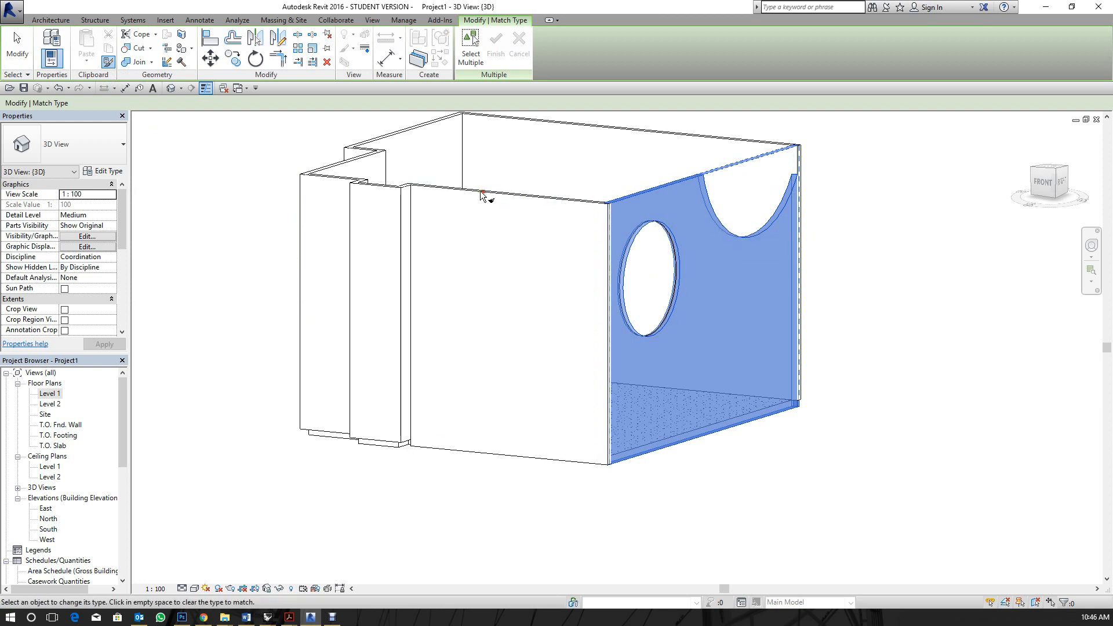
click(374, 192)
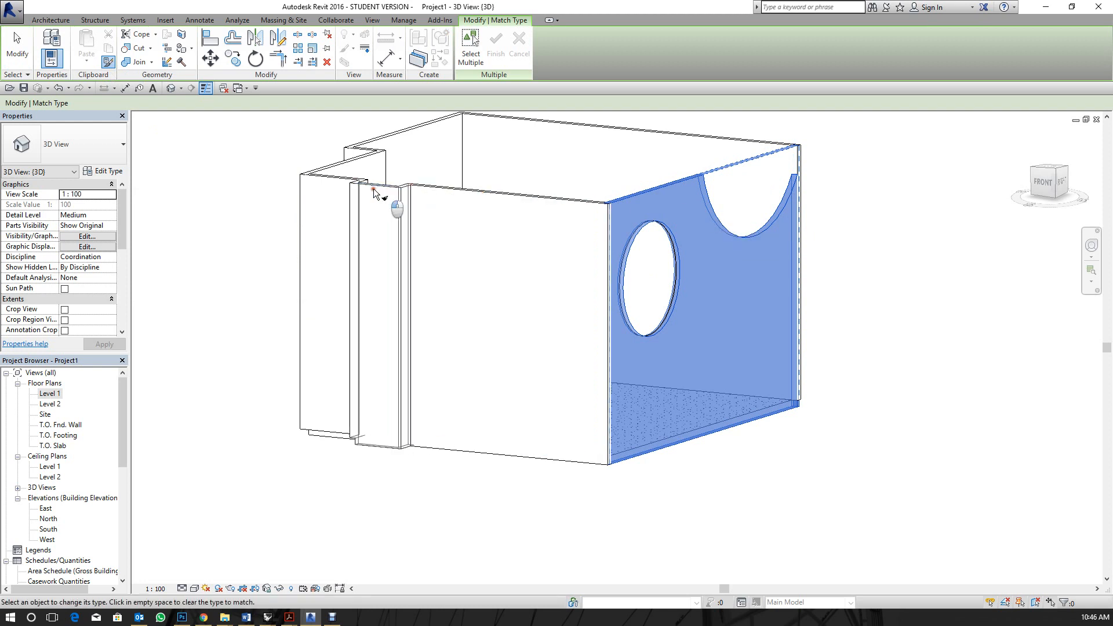
click(312, 180)
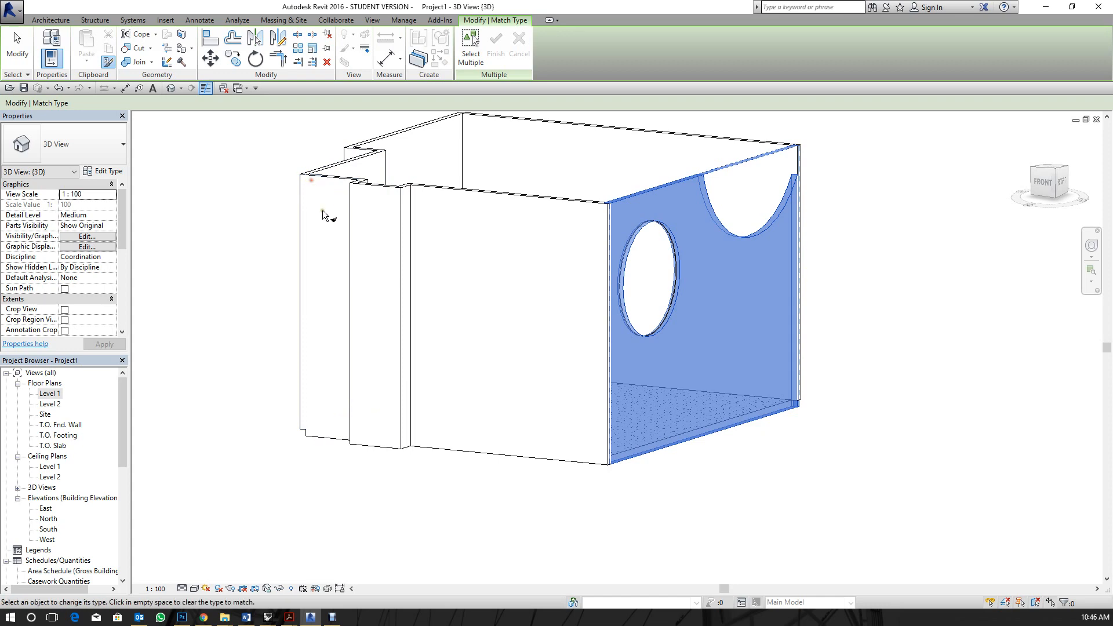
shift+middle_drag(365, 264, 591, 278)
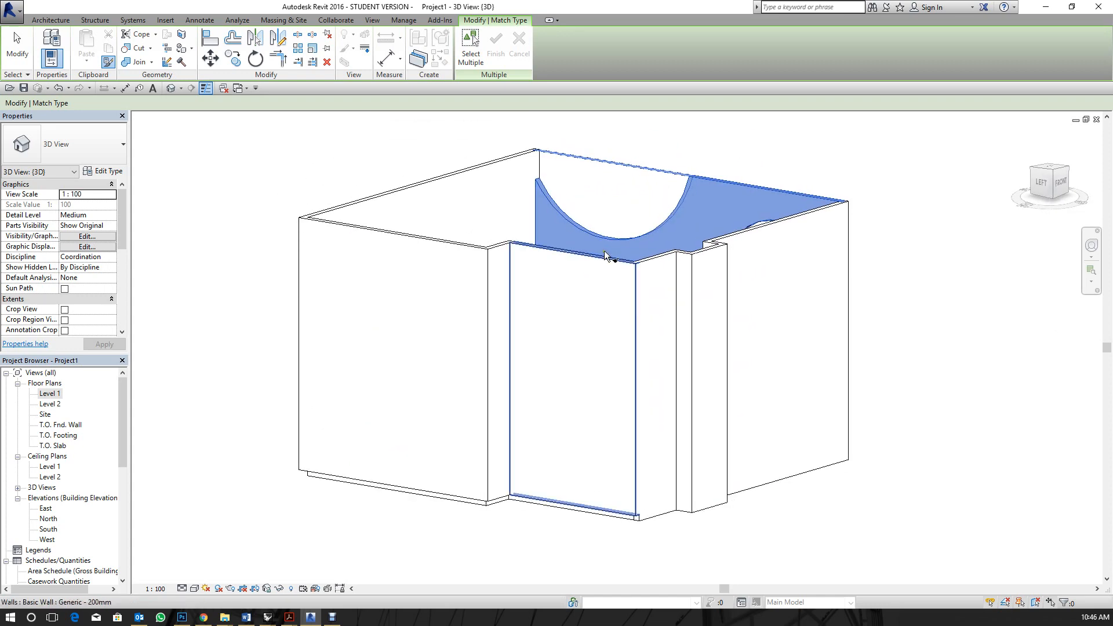
mouse_move(450, 248)
shift+middle_down()
mouse_move(415, 301)
mouse_move(673, 276)
shift+middle_up()
click(677, 265)
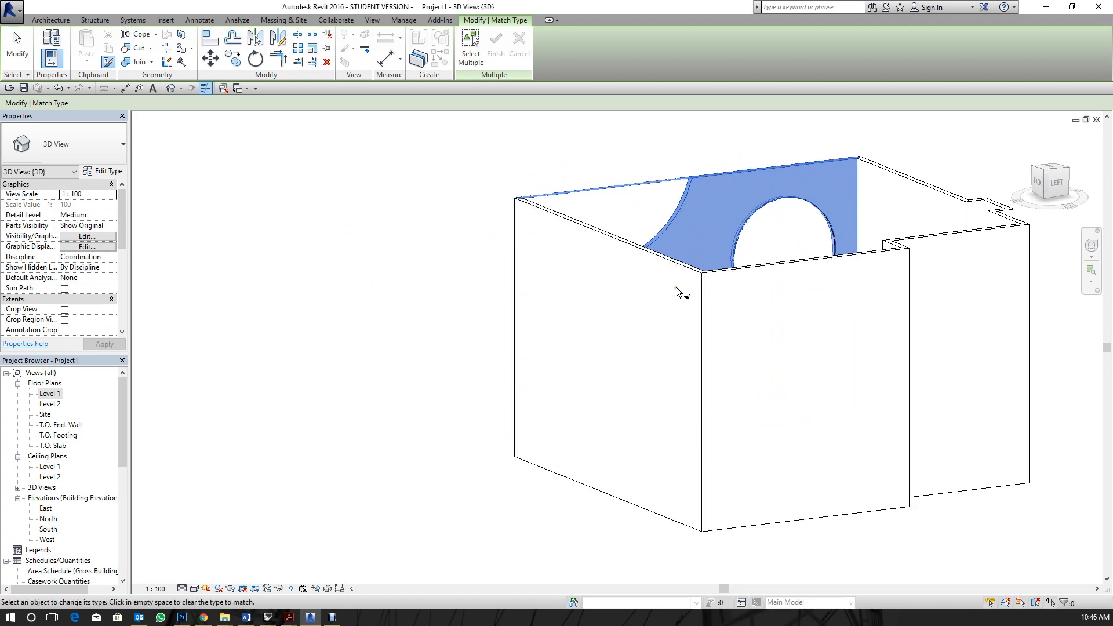
key(Escape)
Set the concrete slab's height offset from Level 1 to 200 mm.
shift+middle_drag(731, 308, 507, 435)
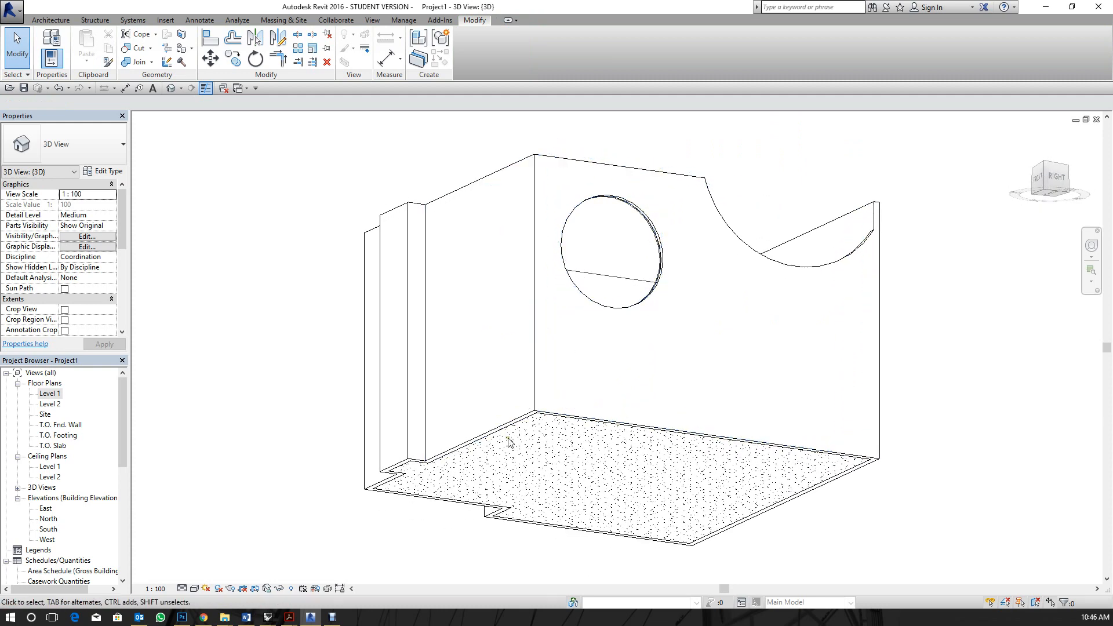
click(473, 449)
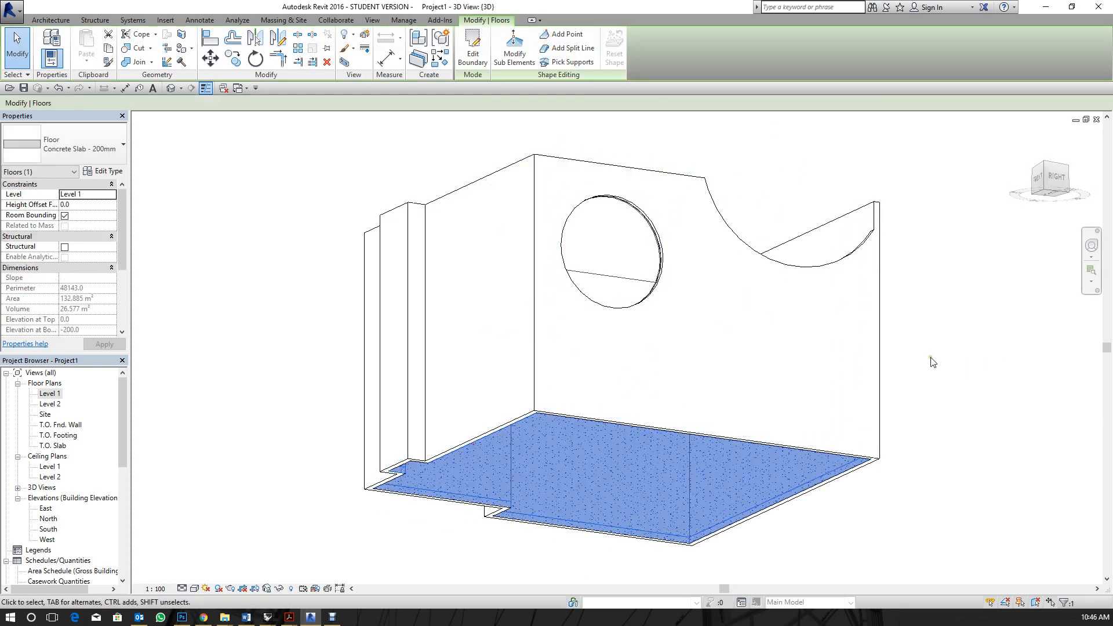
shift+middle_drag(931, 362, 862, 390)
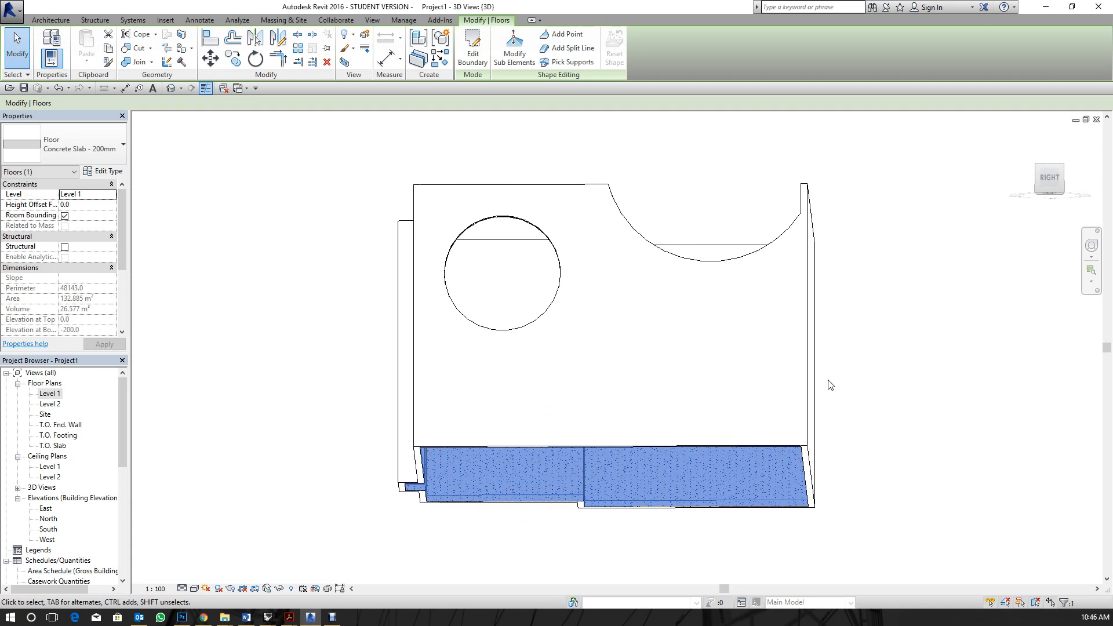
click(93, 205)
text(200)
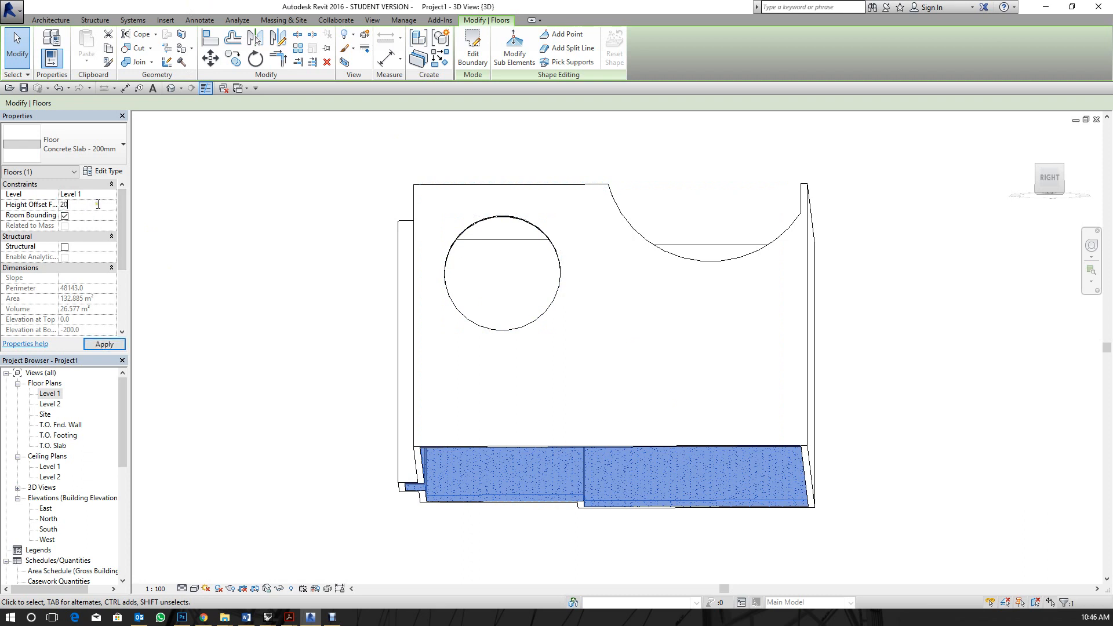
click(890, 265)
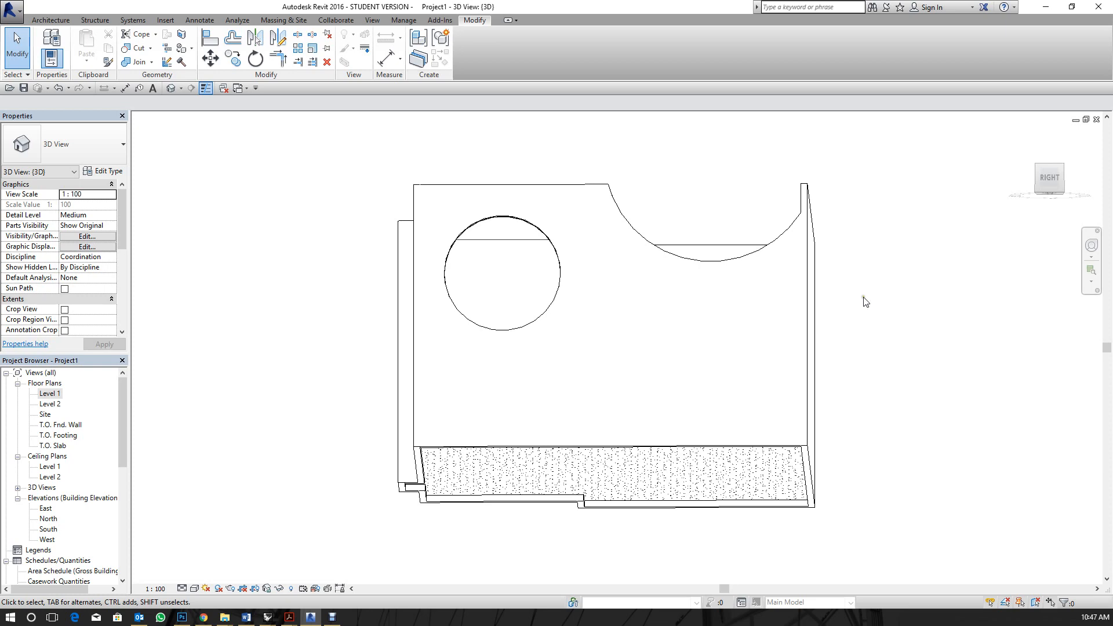
Edit the slab's boundary in the 3D view and move its north boundary line inward by about 5500 mm.
shift+middle_drag(865, 302, 666, 377)
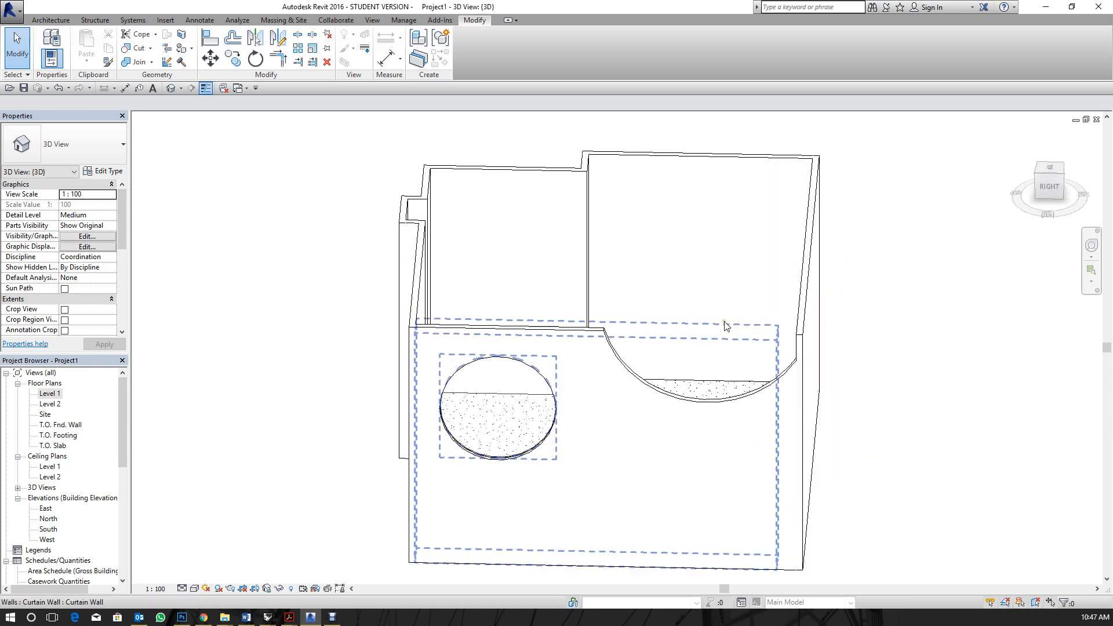
middle_drag(726, 326, 591, 298)
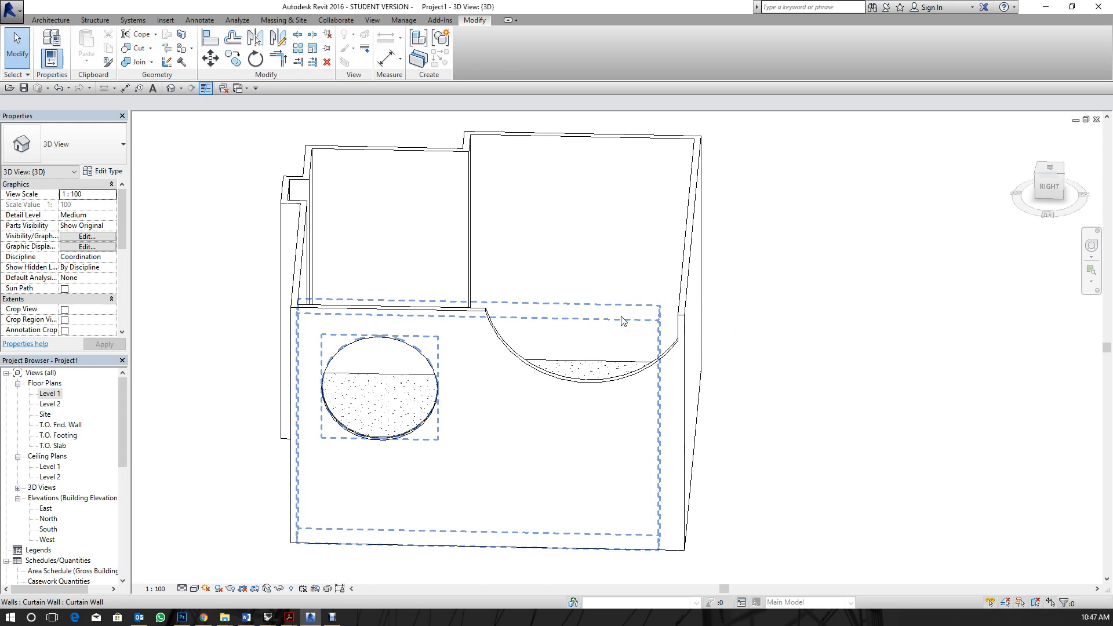
click(635, 390)
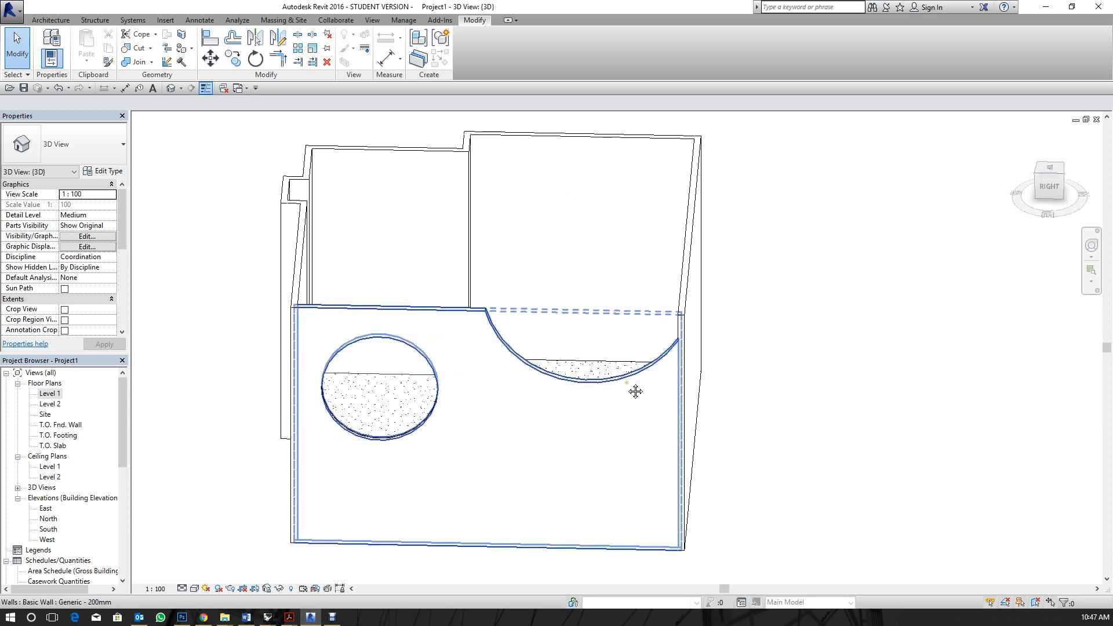
shift+middle_drag(635, 390, 546, 294)
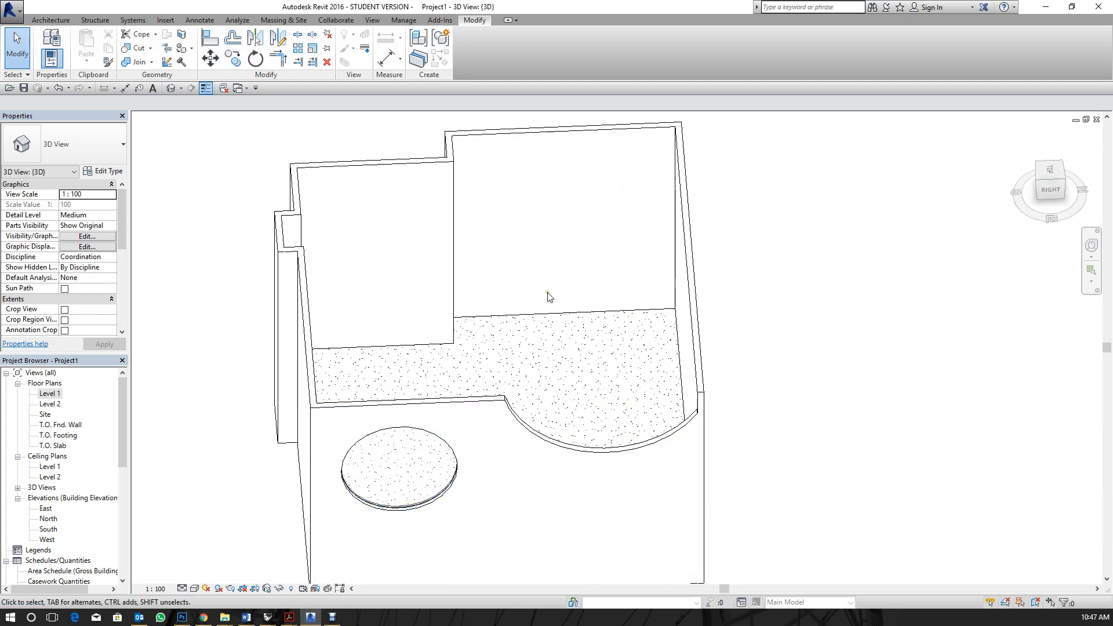
click(571, 313)
double_click(571, 313)
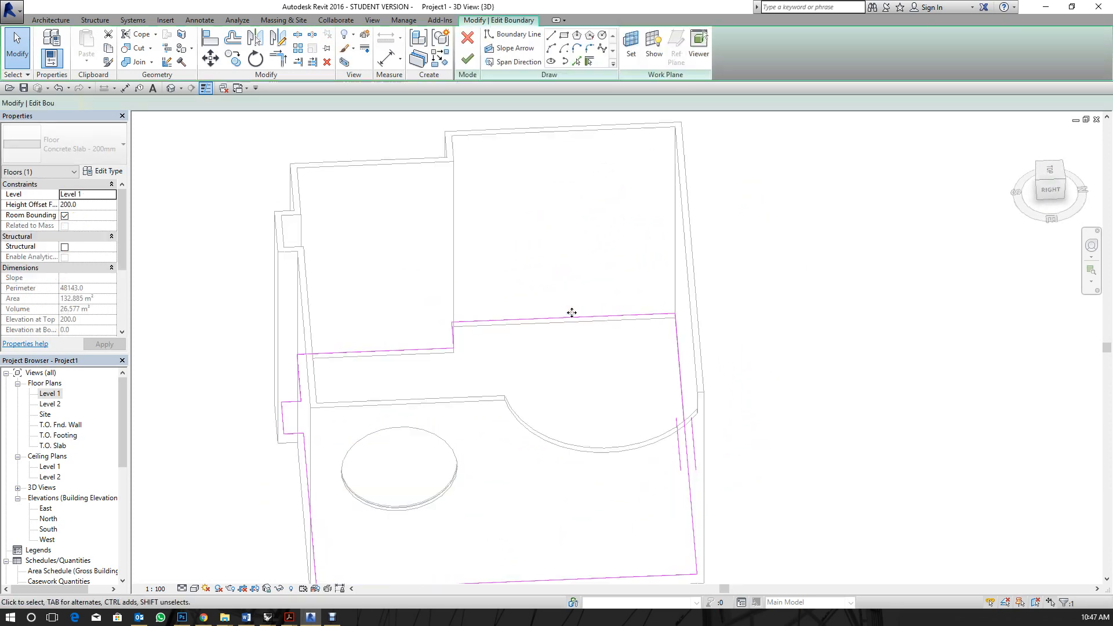
shift+middle_drag(631, 355, 670, 385)
click(637, 328)
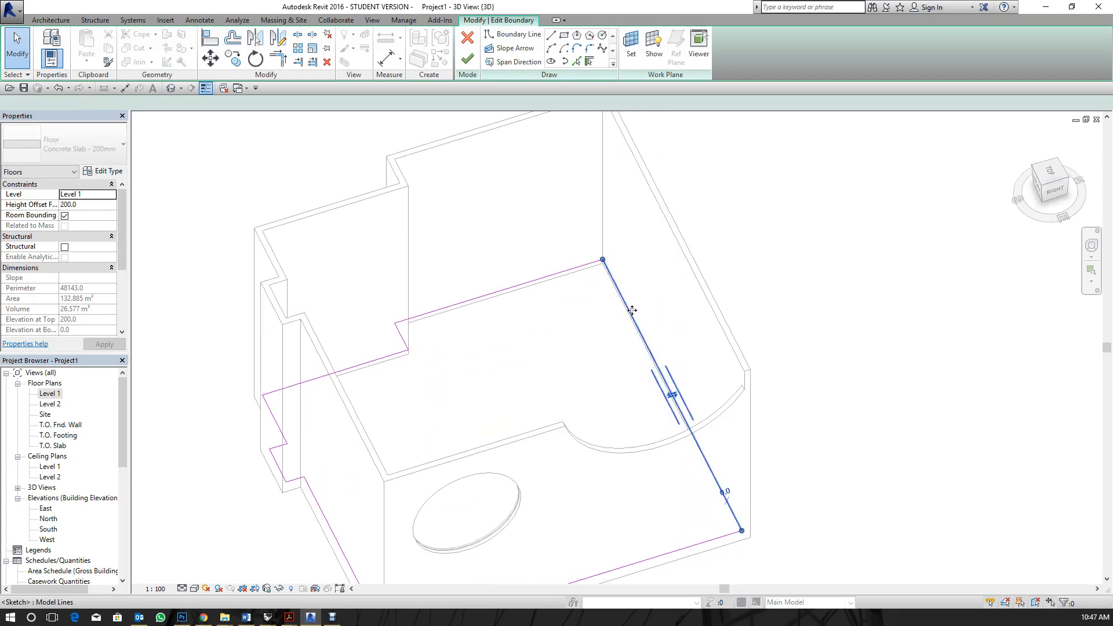
mouse_move(633, 320)
mouse_down()
mouse_move(427, 370)
mouse_move(464, 365)
mouse_up()
click(497, 323)
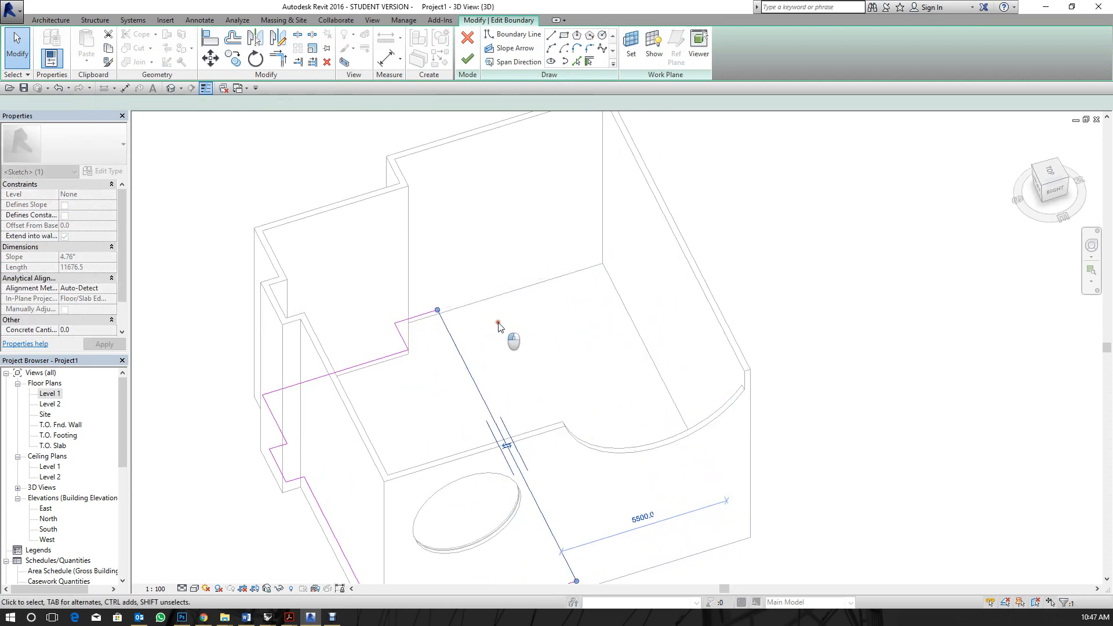
Finish the slab boundary edit and join the slab with the overlapping walls, cutting the shared volume out of the walls.
click(468, 60)
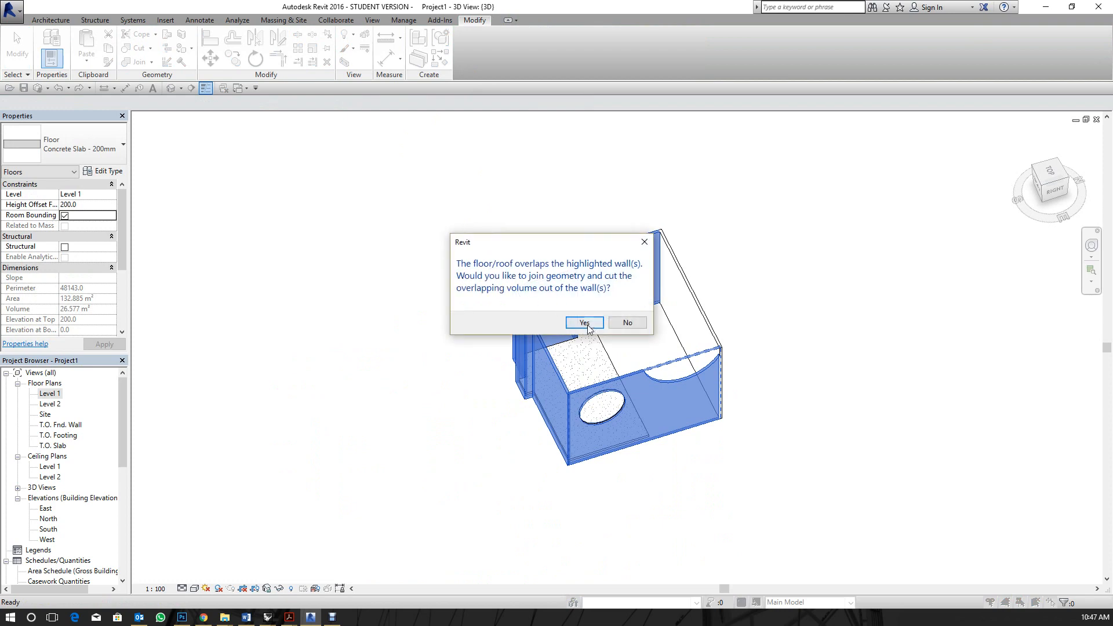
click(510, 321)
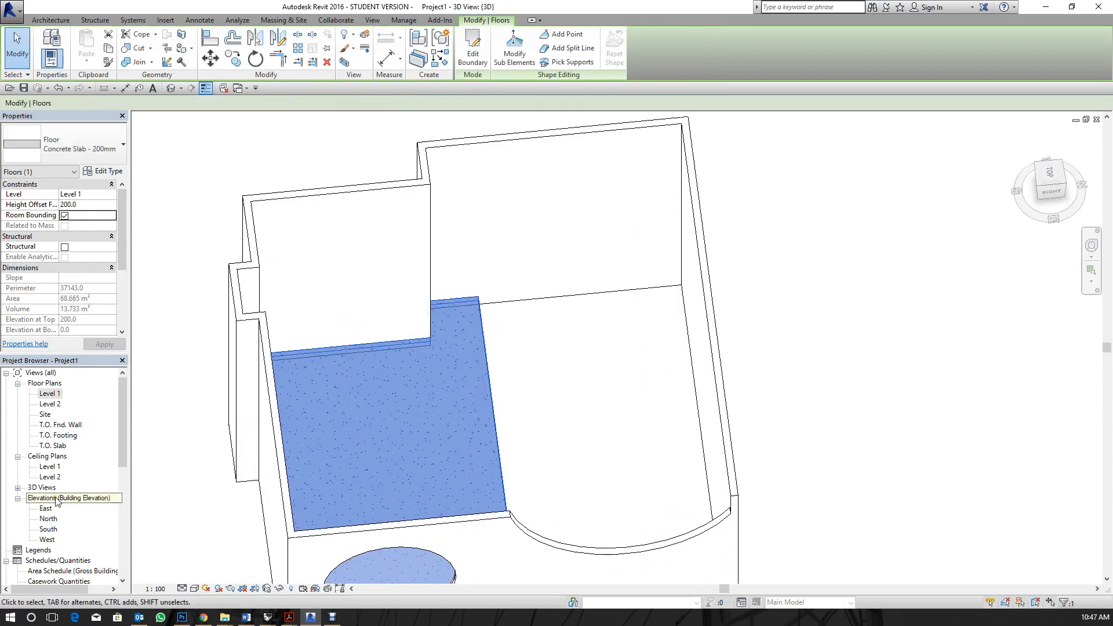
On Level 1, create a similar 200 mm concrete slab with a rectangular boundary about 11.7 by 5.5 m filling the open north area.
double_click(49, 394)
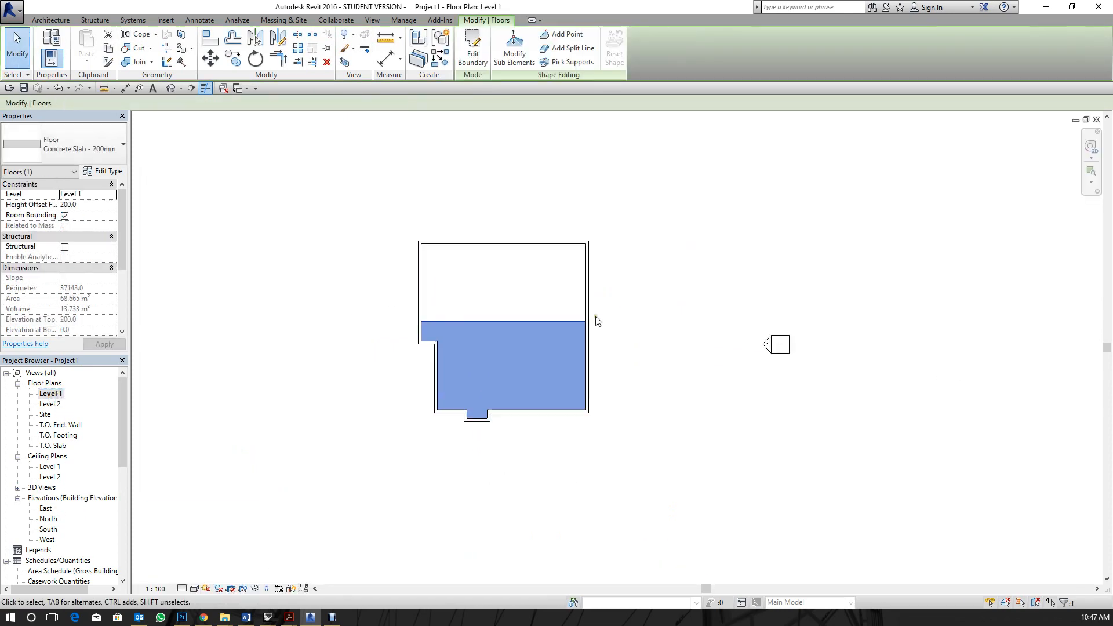
click(466, 53)
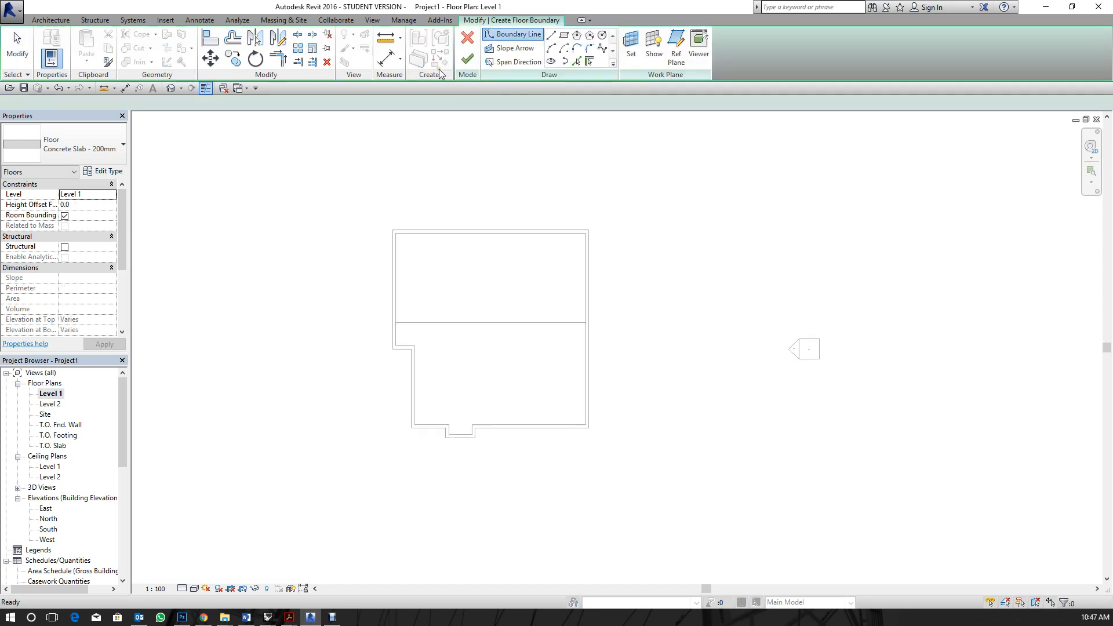
click(467, 37)
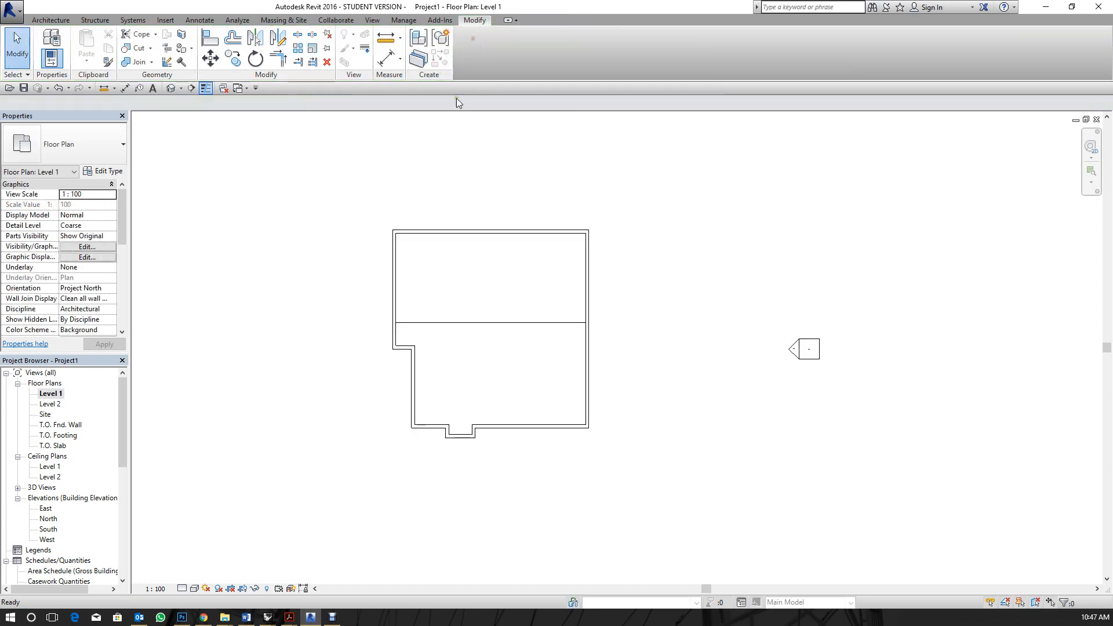
click(475, 325)
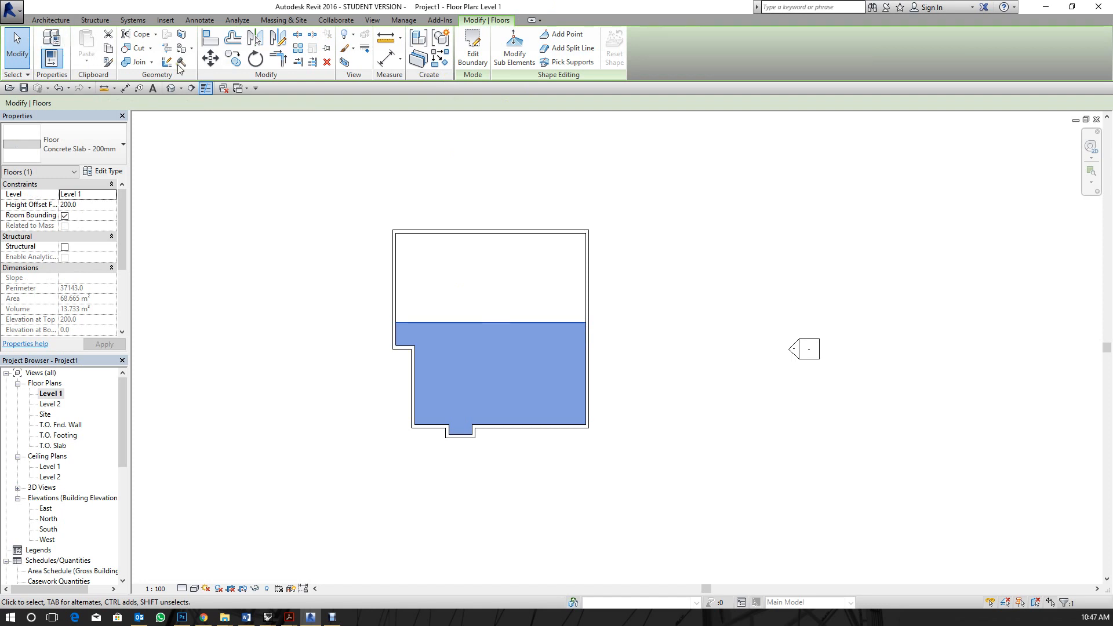
click(442, 60)
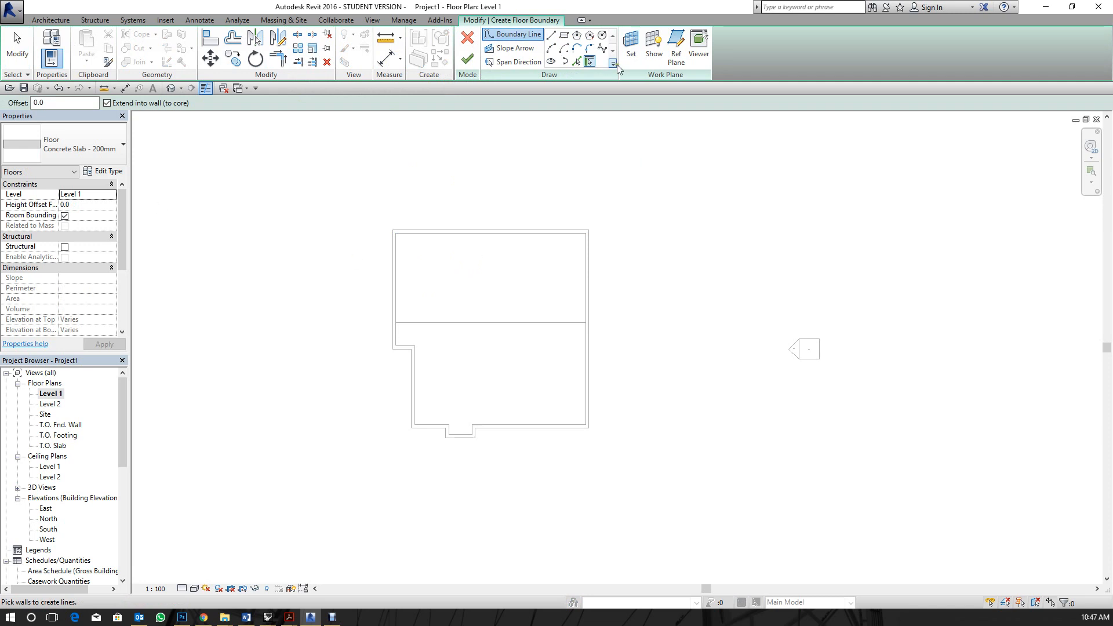
click(563, 35)
click(395, 233)
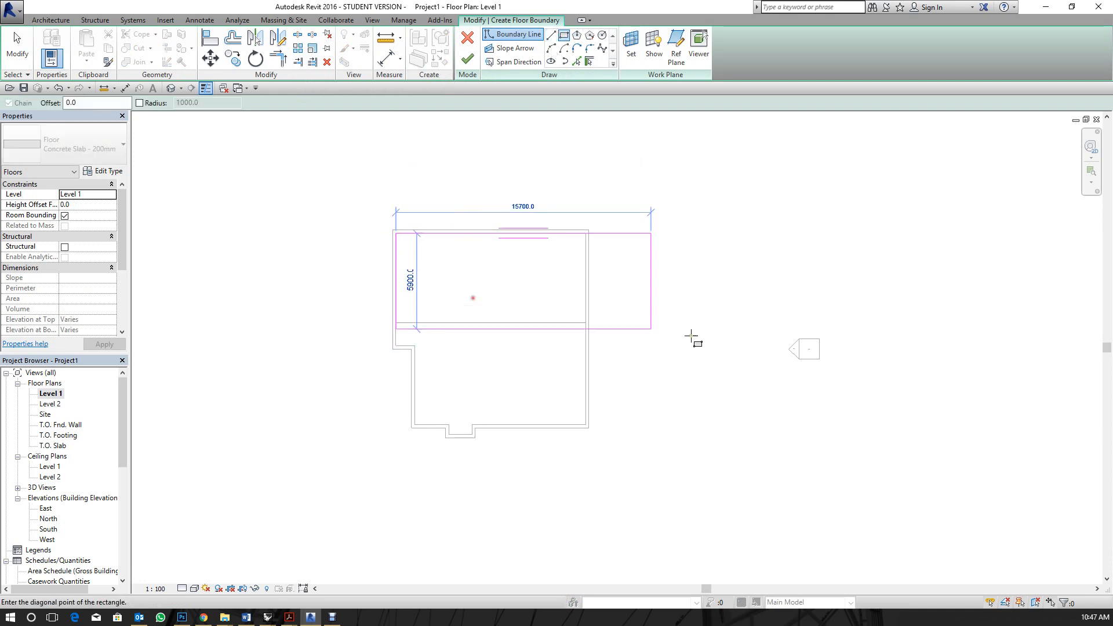
click(585, 322)
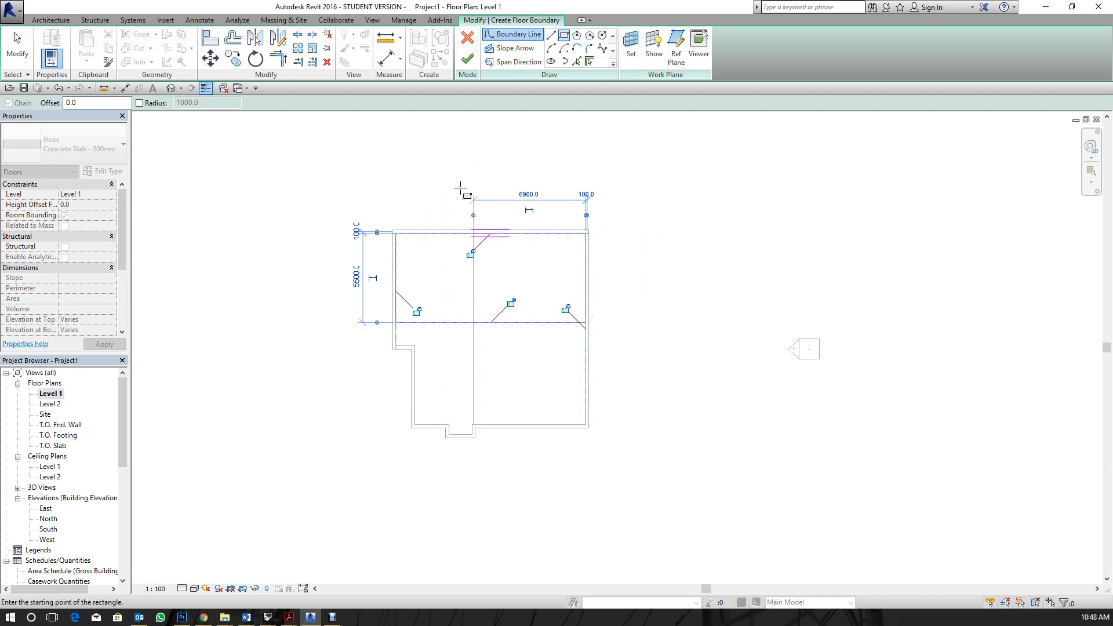
key(Escape)
key(Escape)
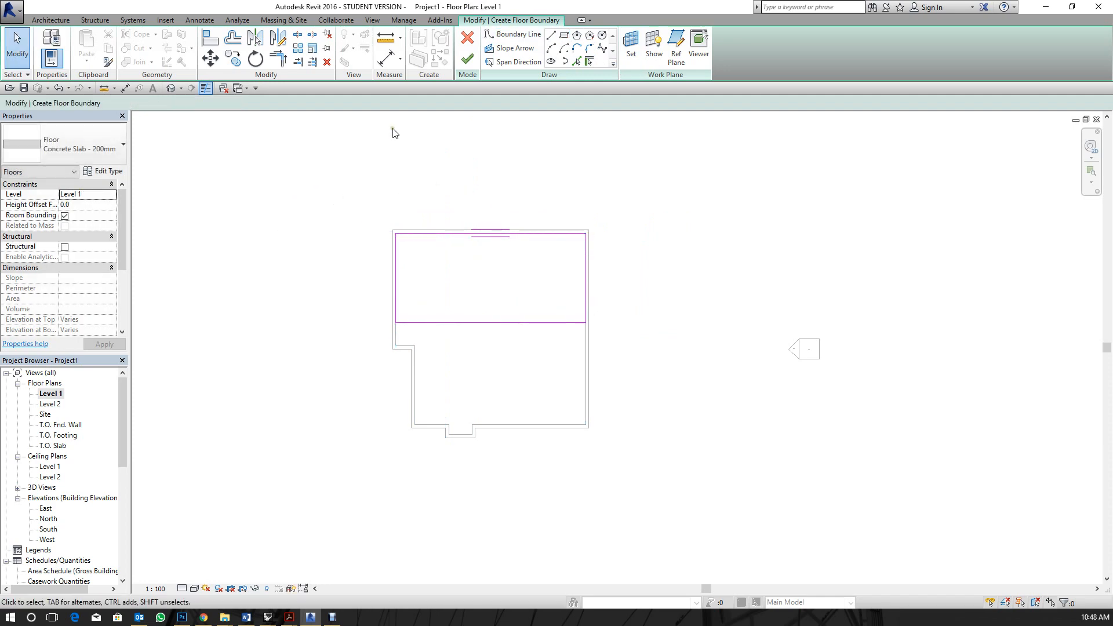
click(468, 59)
Inspect both concrete slabs and the edge between them in the 3D view from several angles.
click(169, 90)
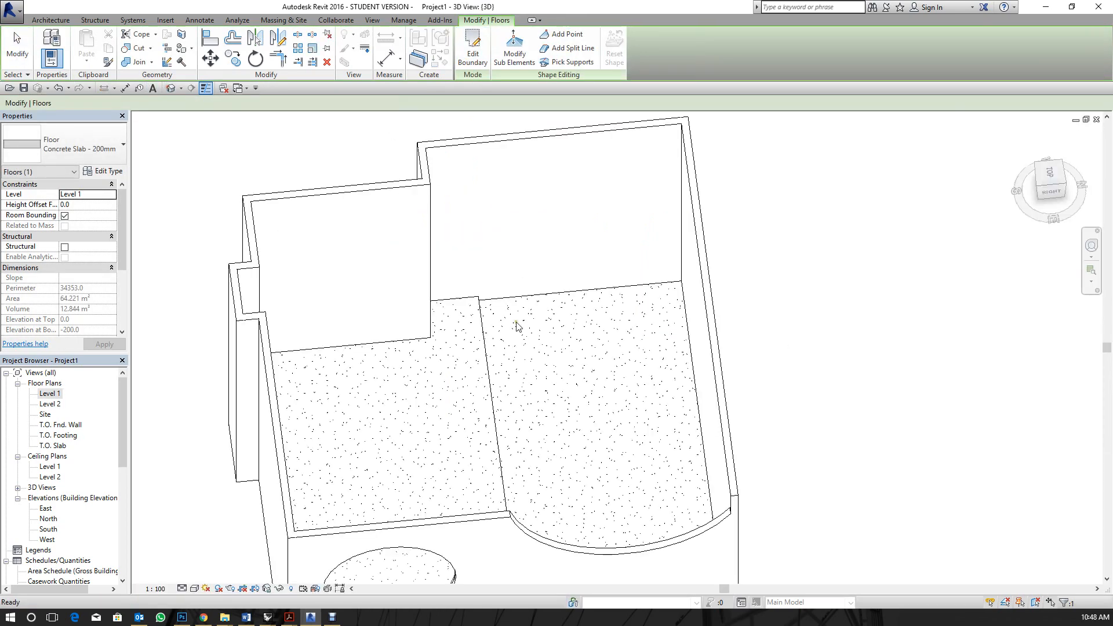
scroll(613, 442, up, 5)
middle_drag(569, 422, 549, 303)
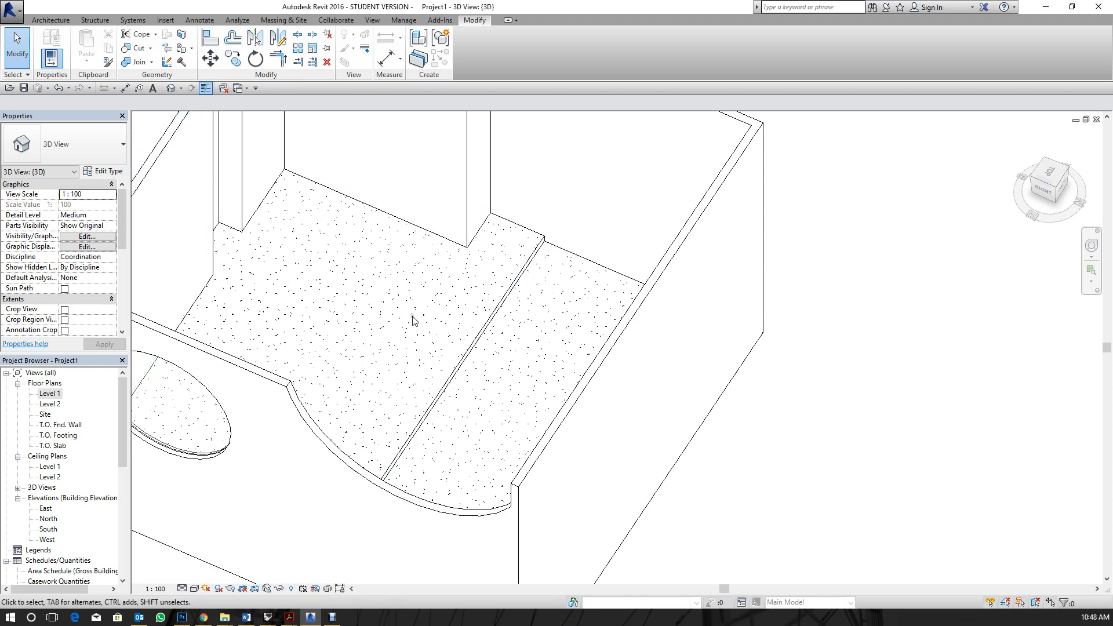
middle_drag(415, 318, 509, 372)
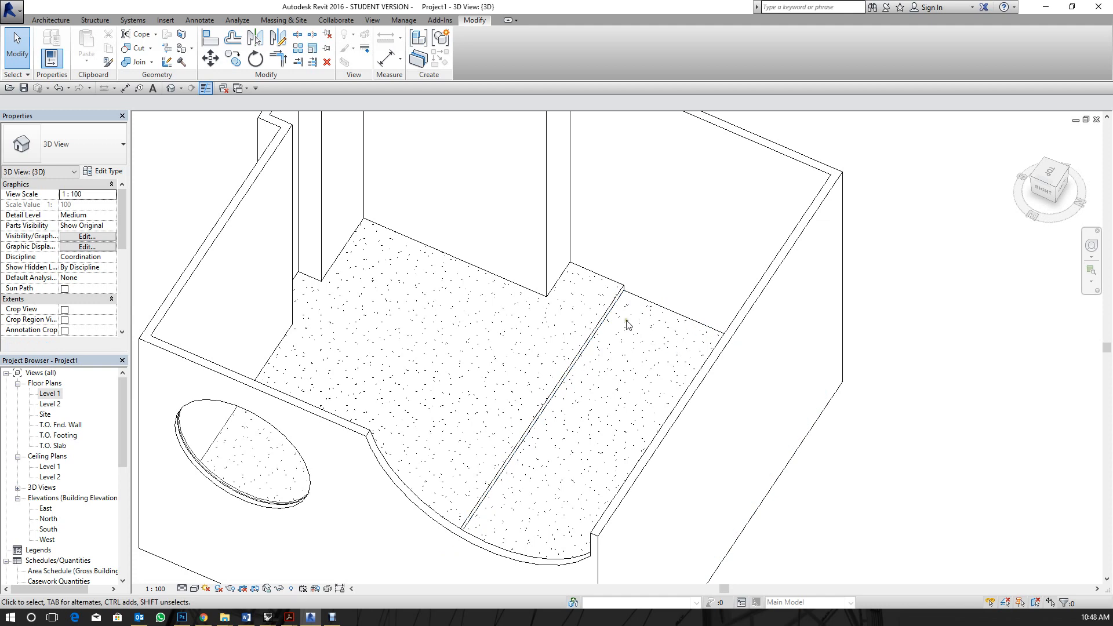
scroll(445, 309, down, 3)
shift+middle_drag(548, 345, 574, 348)
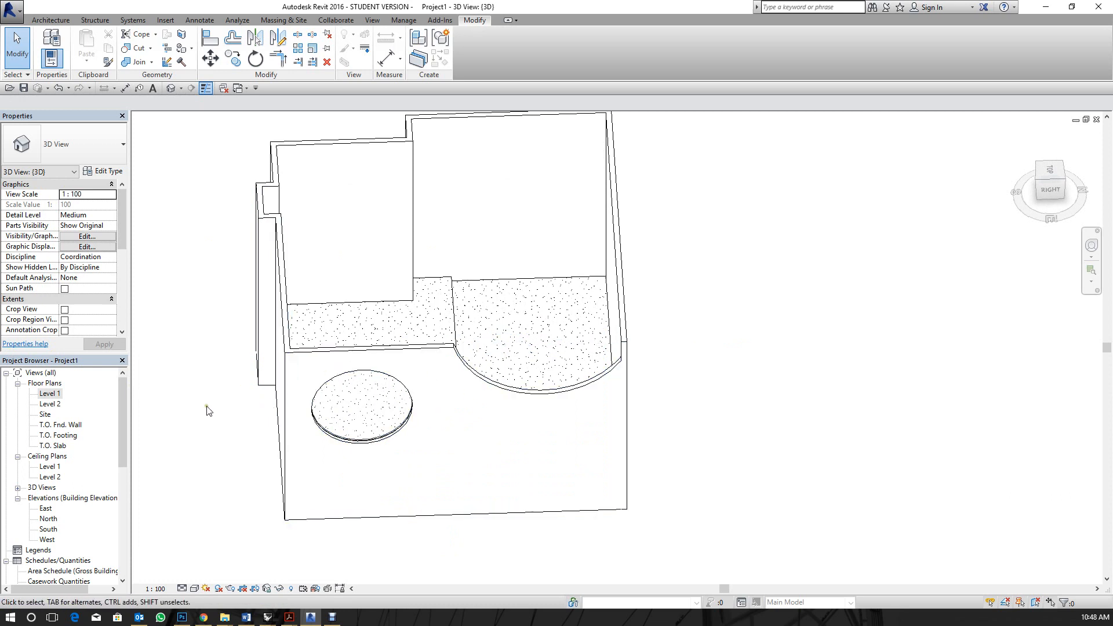
Open the South elevation and examine the wall tops against the Level 2 line.
scroll(44, 511, down, 1)
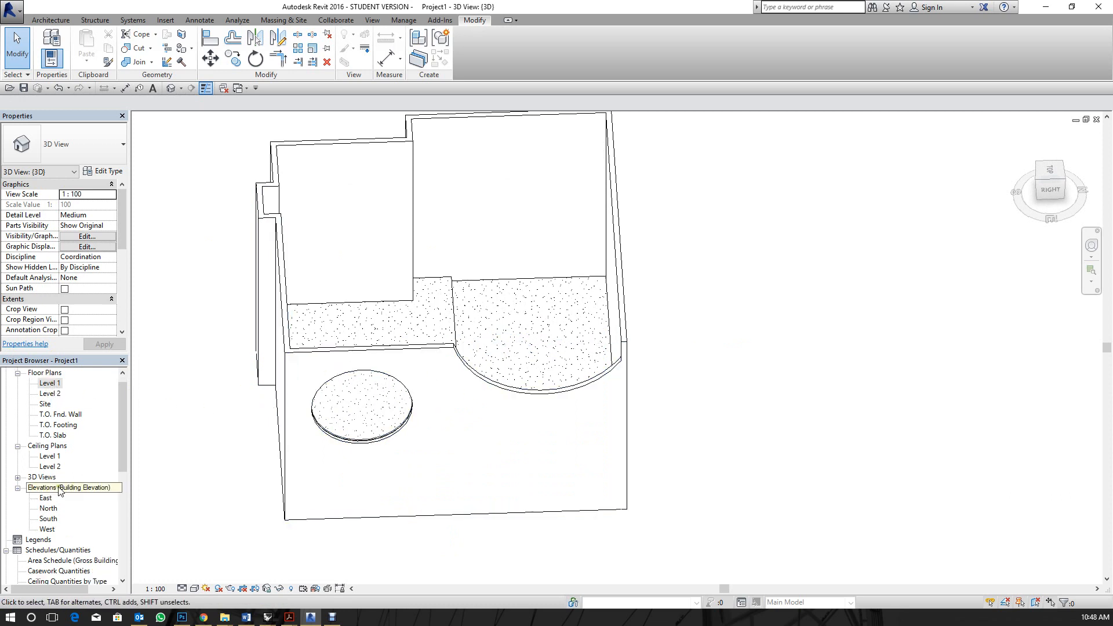
click(47, 519)
double_click(46, 519)
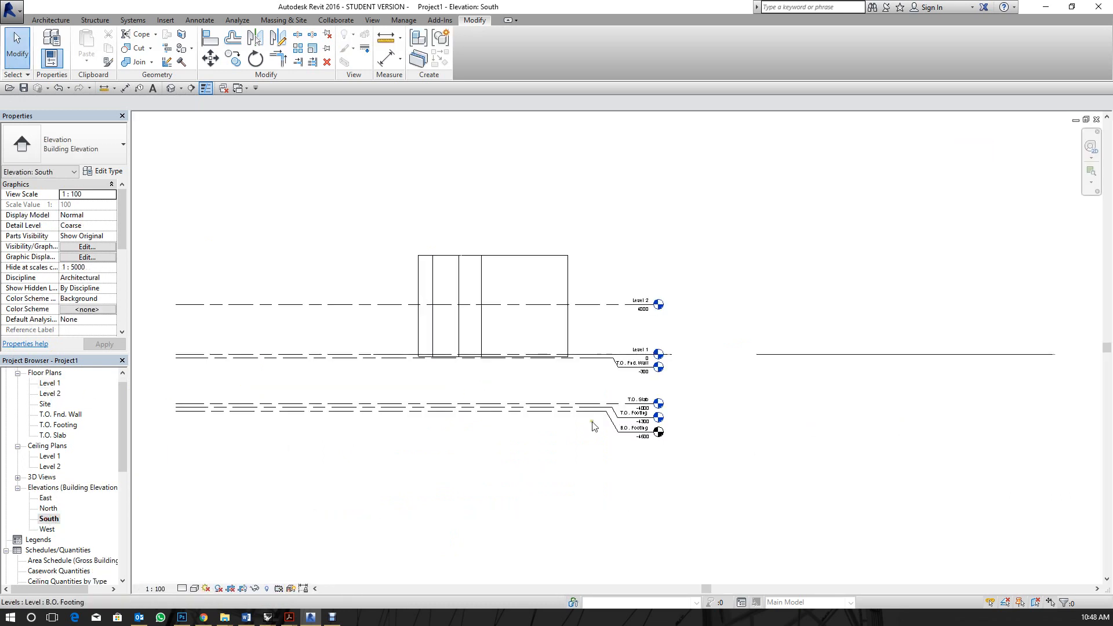
scroll(551, 255, up, 2)
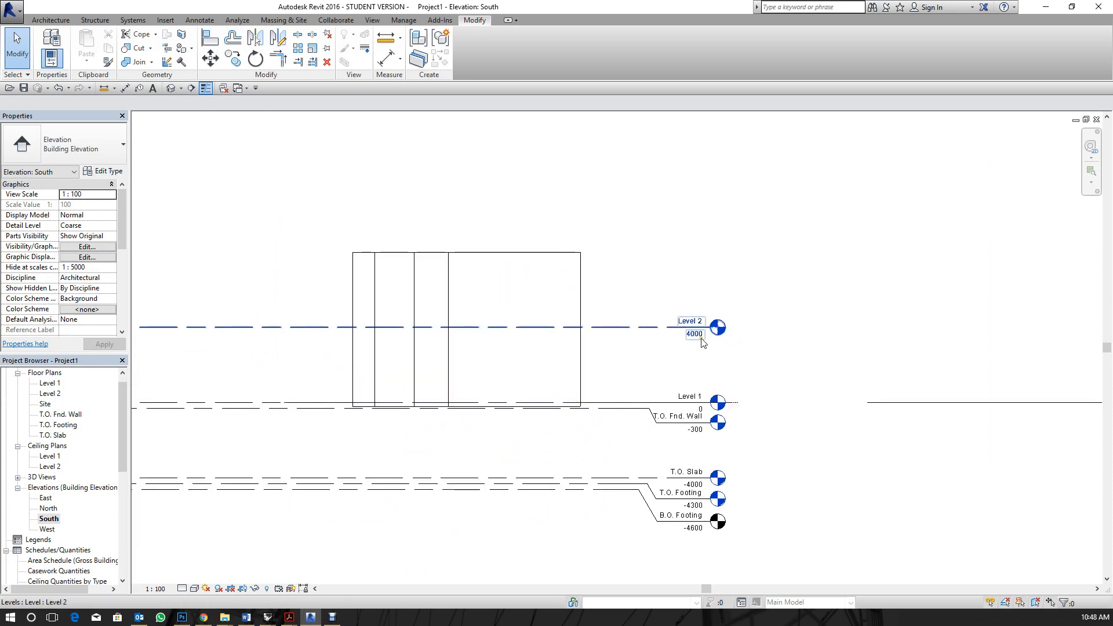
scroll(609, 323, up, 1)
middle_drag(609, 322, 725, 344)
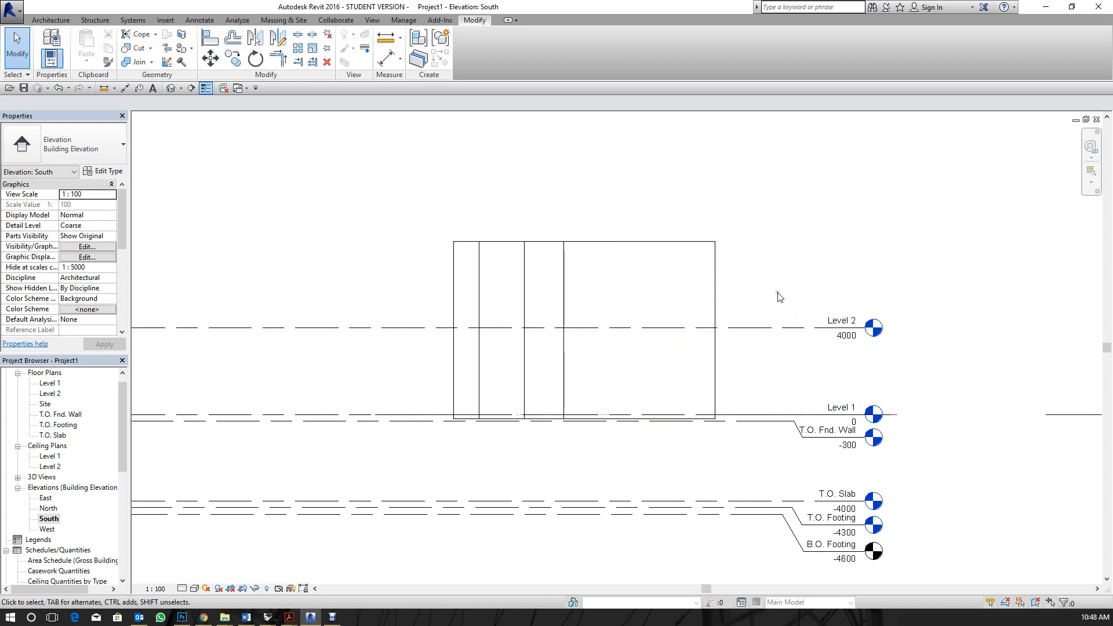
Check the unconnected height of the wide south wall in its constraints.
drag(756, 281, 482, 265)
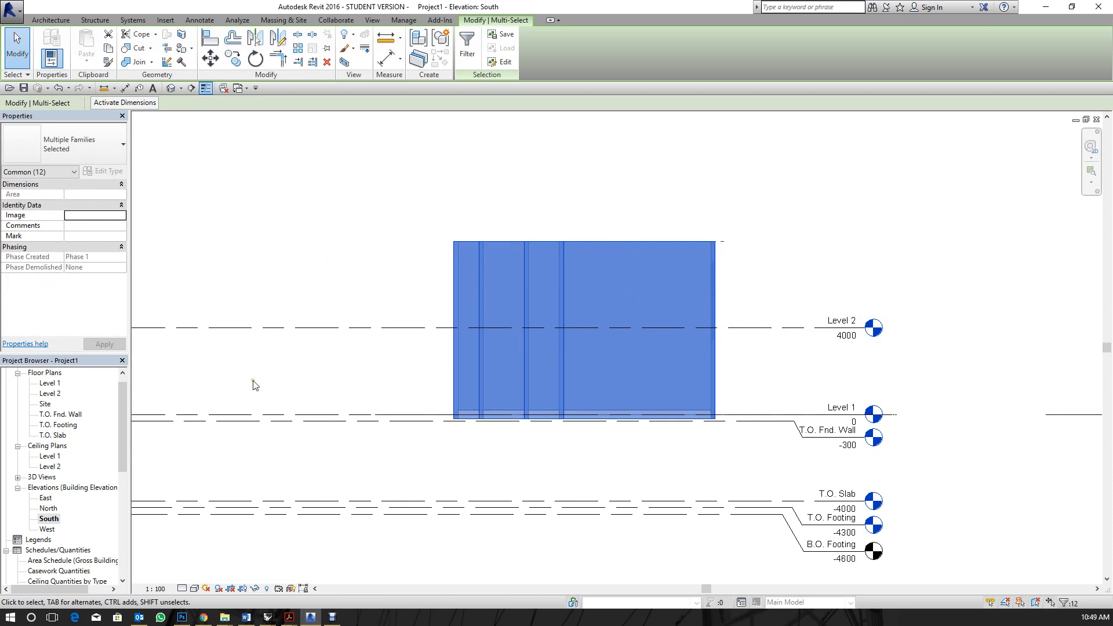
click(735, 174)
click(670, 244)
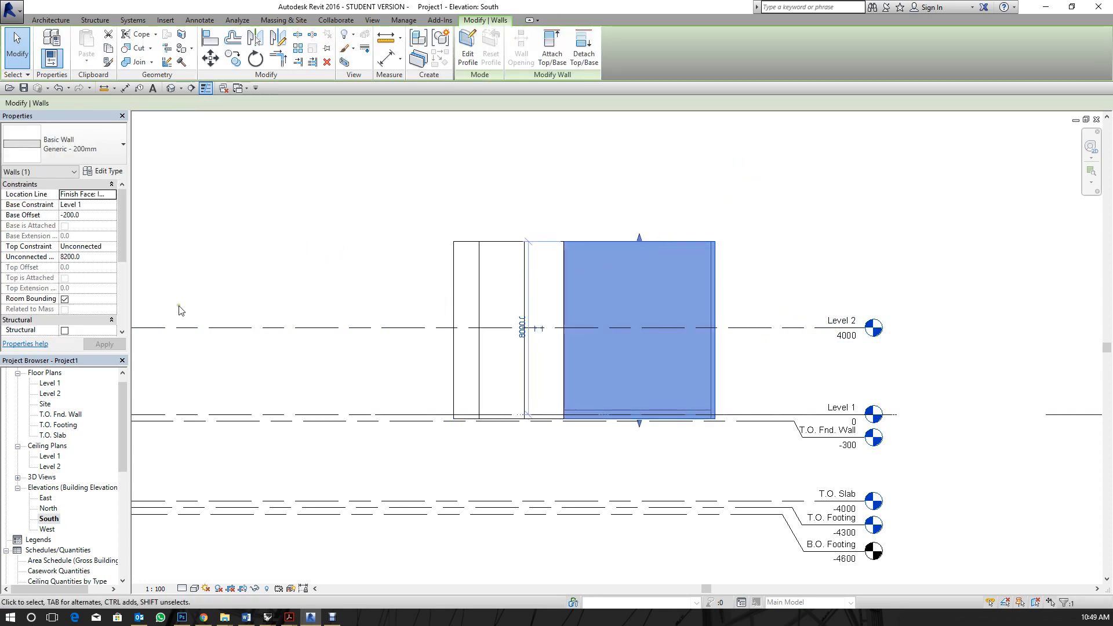
click(94, 257)
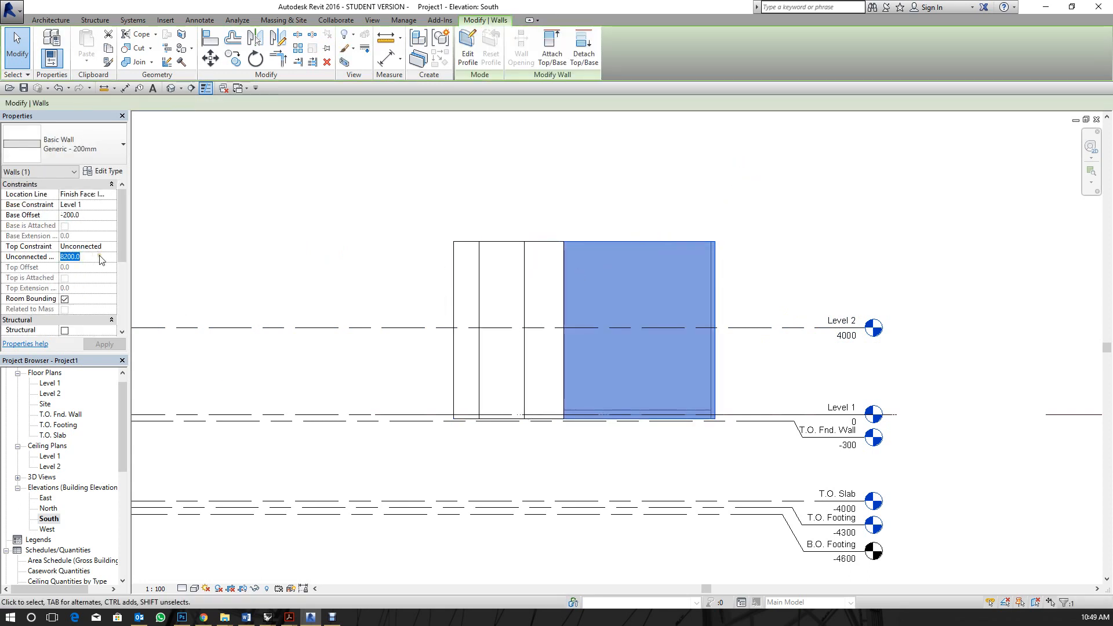
click(969, 201)
Select all the walls in the South elevation and open the choices for their top constraint.
drag(751, 234, 428, 248)
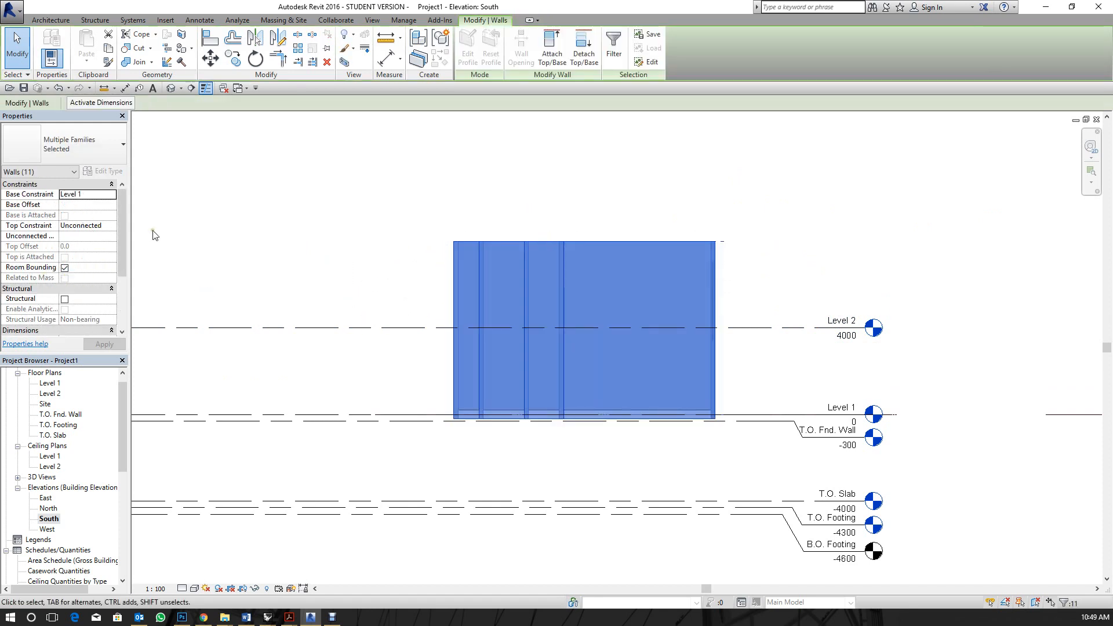
click(115, 228)
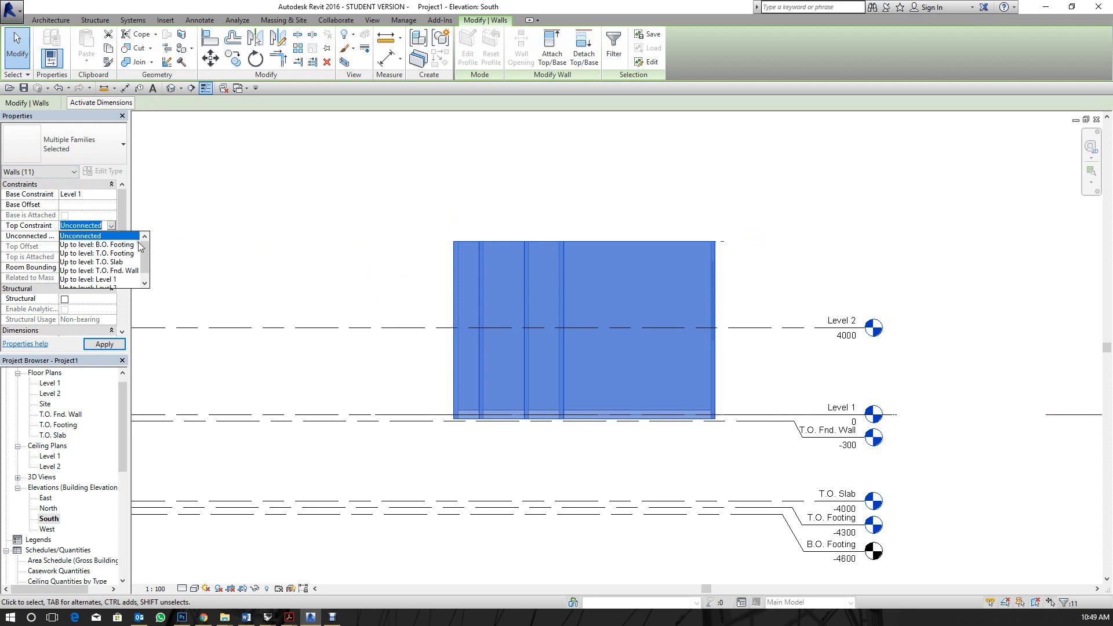
Try to constrain the tops of the selected walls up to Level 2, unjoining and deleting the conflicting elements.
click(100, 284)
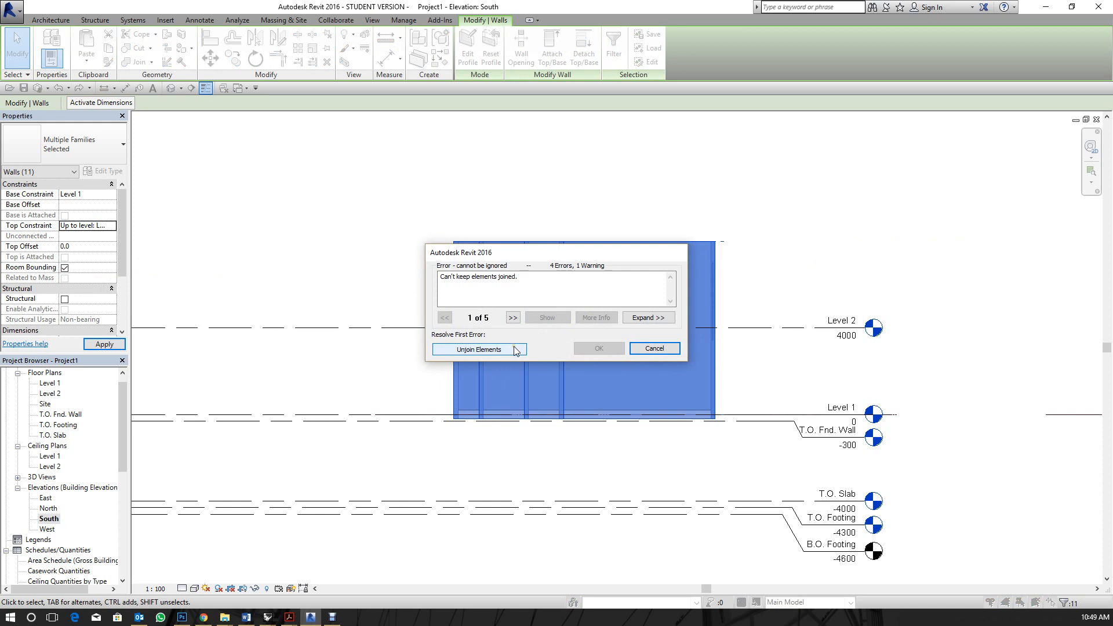
click(518, 350)
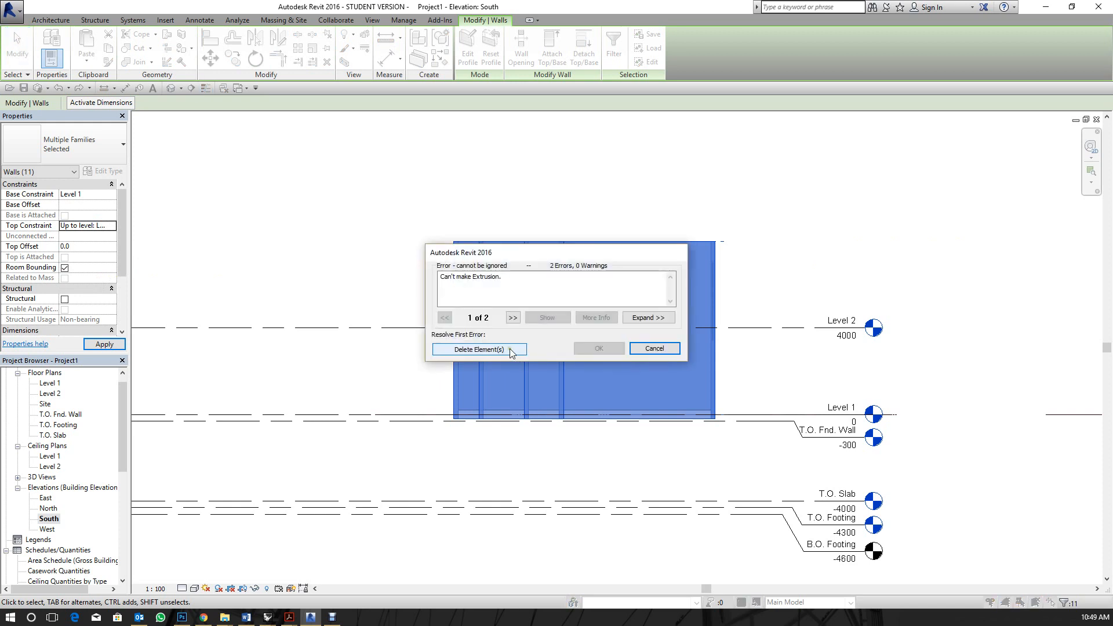
click(511, 350)
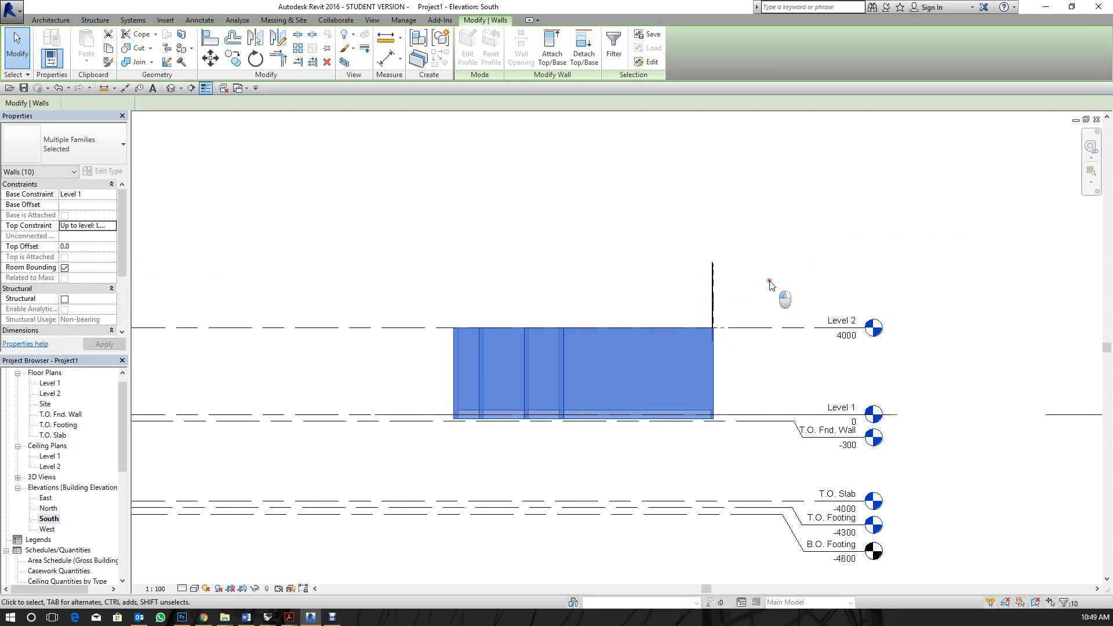
click(781, 297)
scroll(769, 344, up, 1)
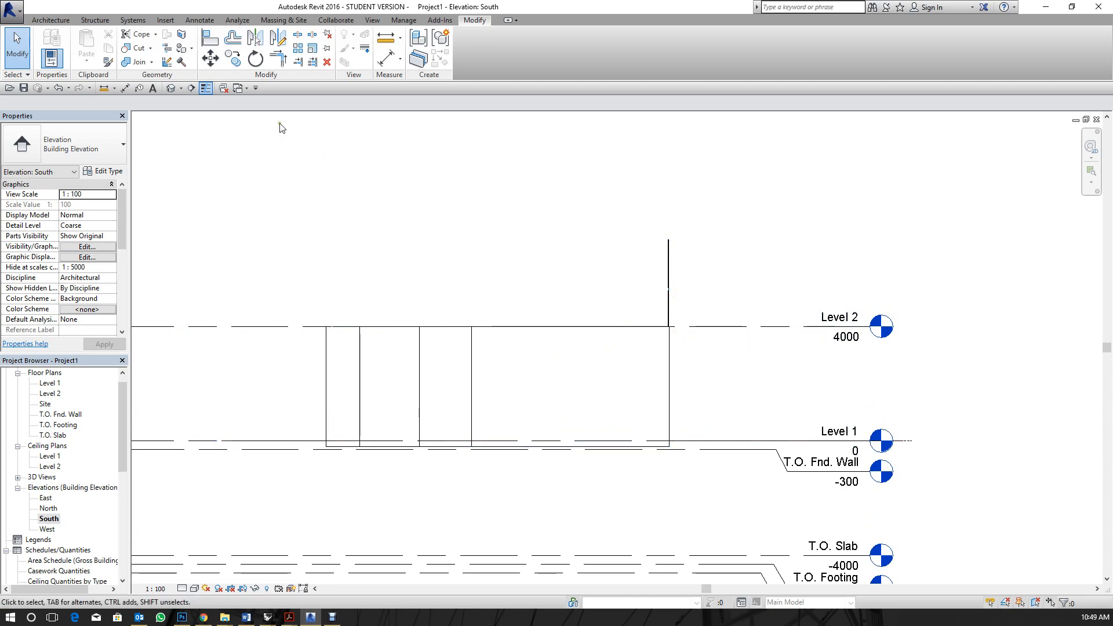
Inspect the walls from several sides in the 3D view and undo the top constraint change.
click(170, 88)
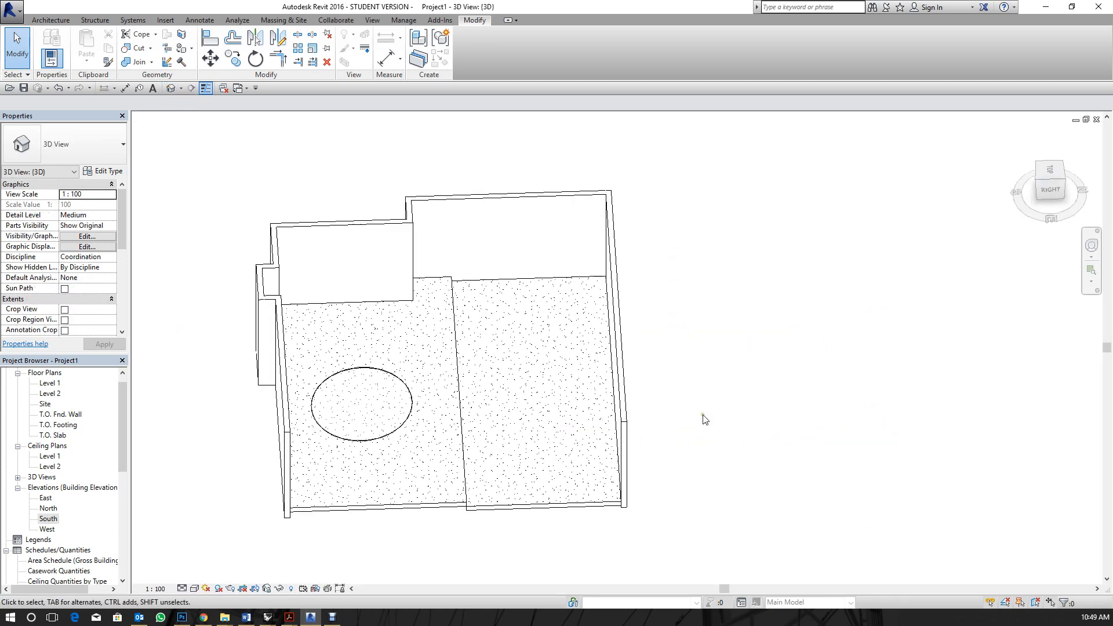
shift+middle_drag(704, 417, 596, 307)
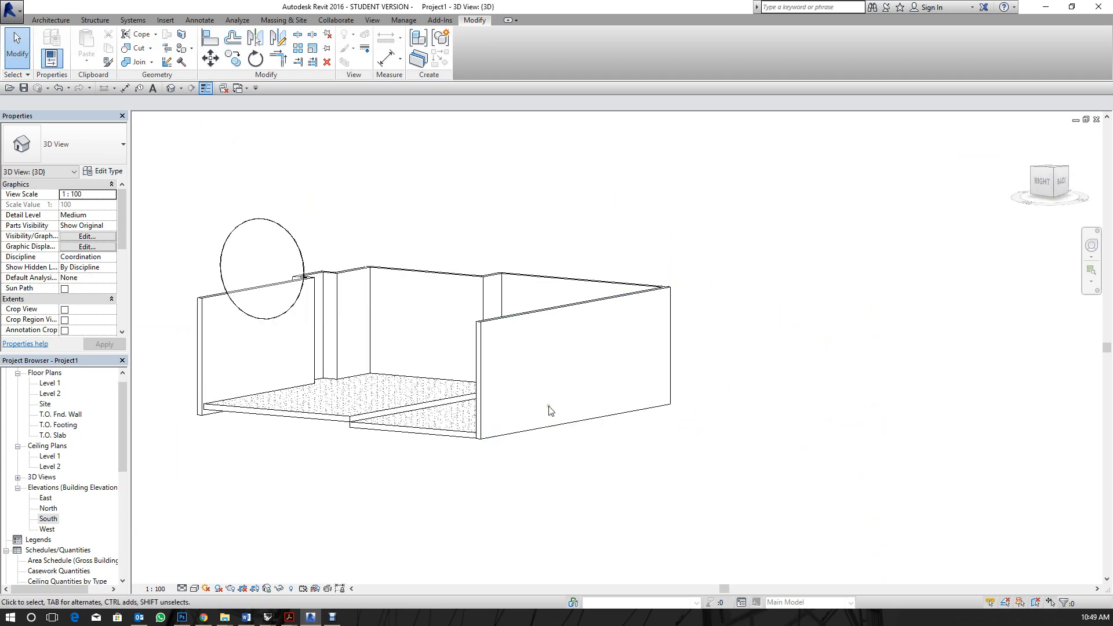
shift+middle_drag(582, 434, 730, 529)
shift+middle_drag(373, 346, 397, 322)
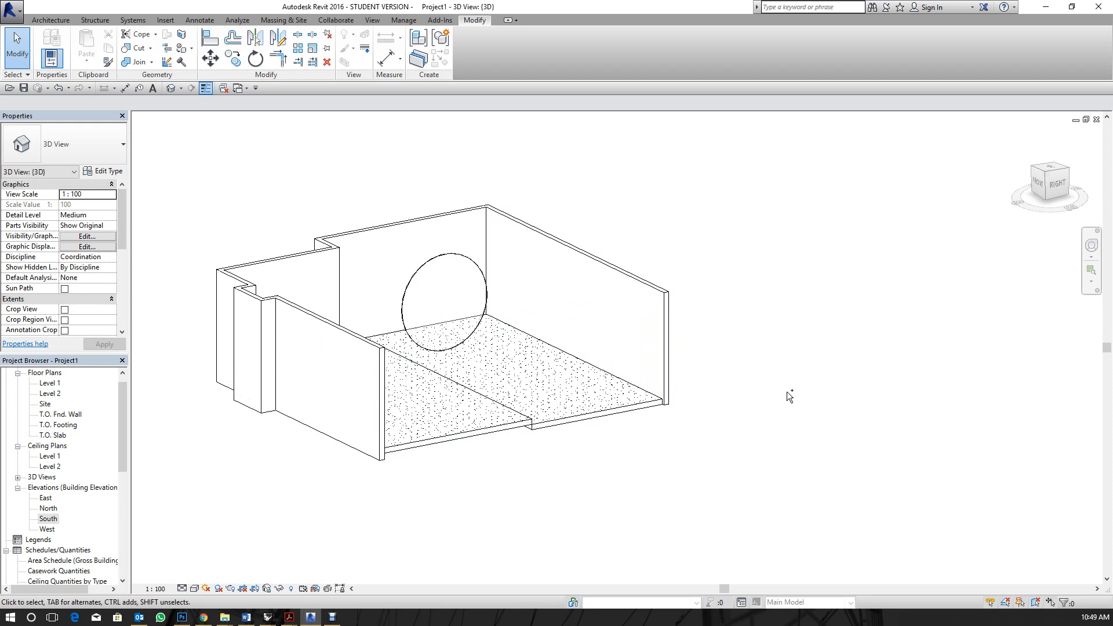
key(ctrl+z)
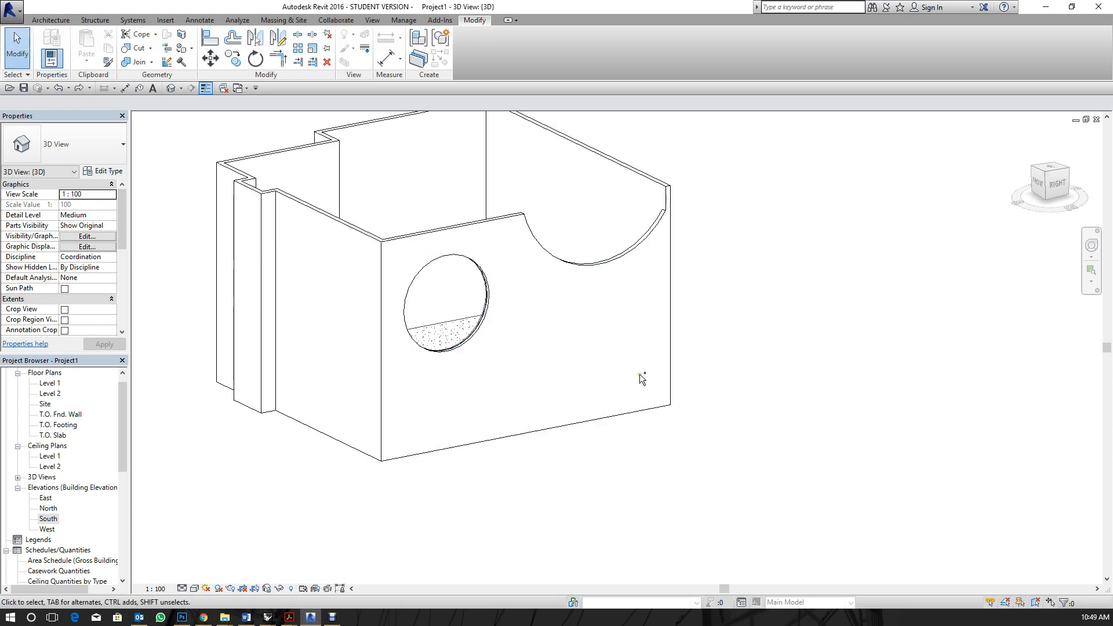
Reset the edited profile of the wall that has the circular opening and the arc-shaped cut.
click(569, 279)
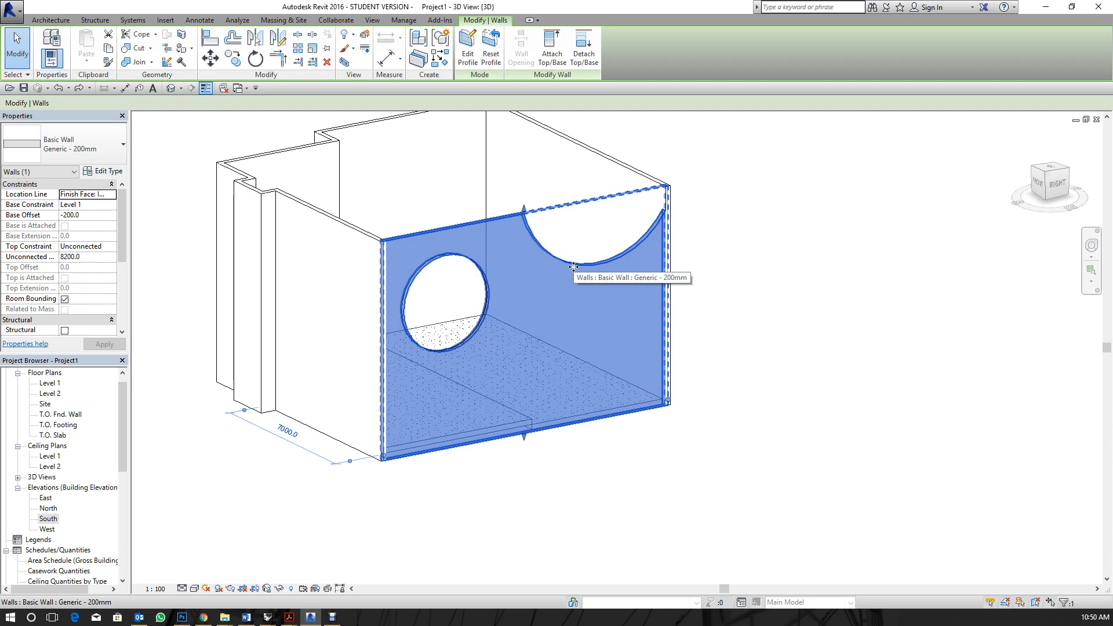
click(490, 58)
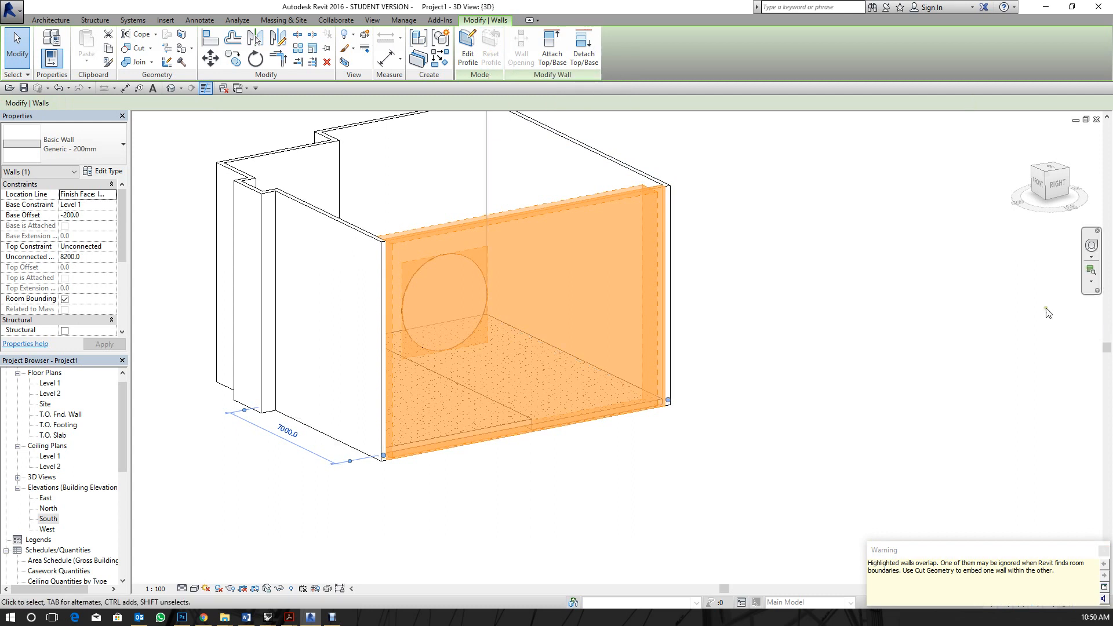
click(809, 331)
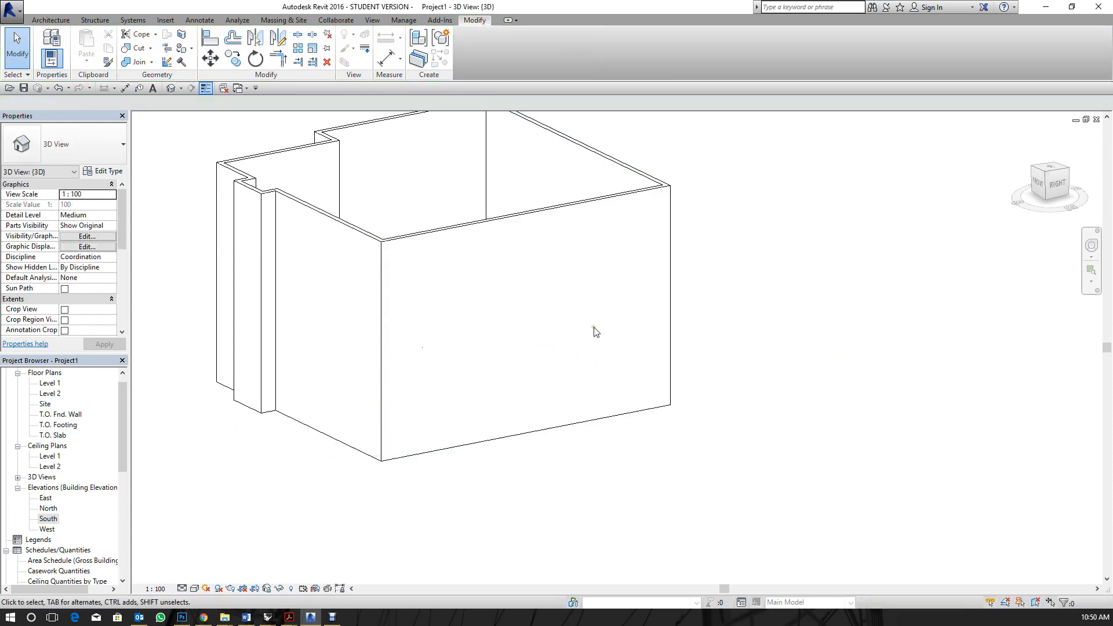
Set the top constraint of all the building's walls up to Level 2 and accept the warning.
shift+middle_drag(665, 390, 742, 234)
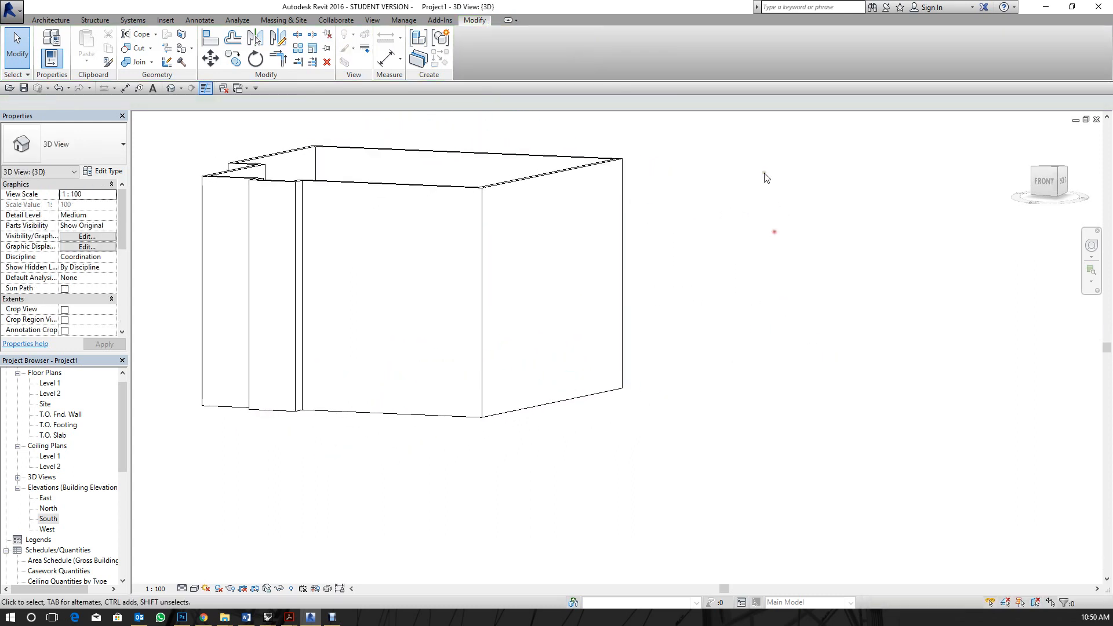
drag(719, 134, 181, 194)
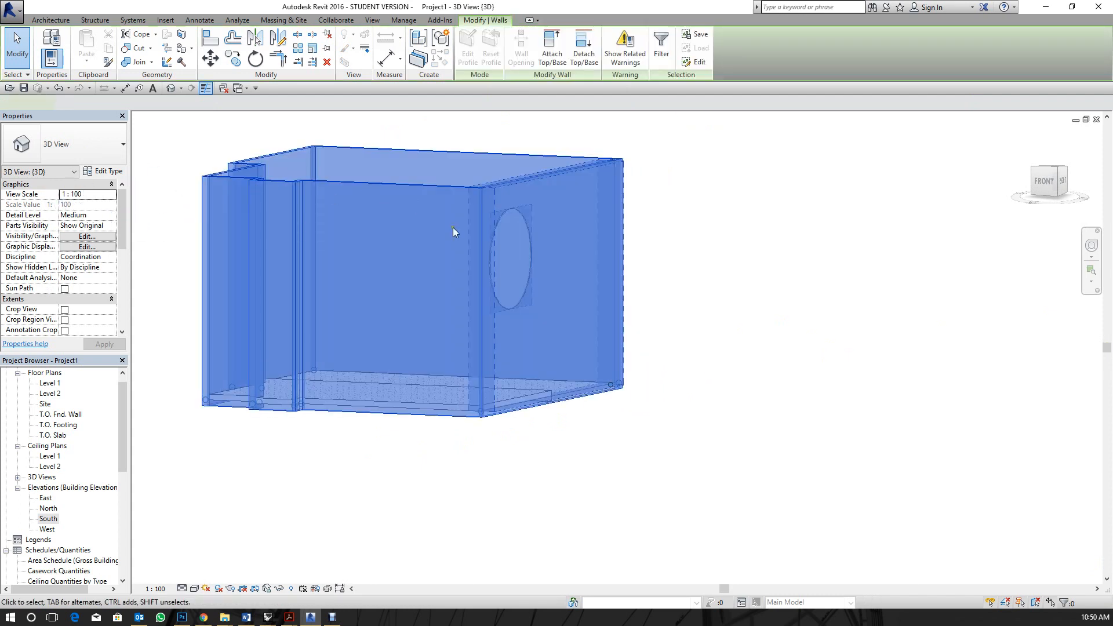
click(112, 225)
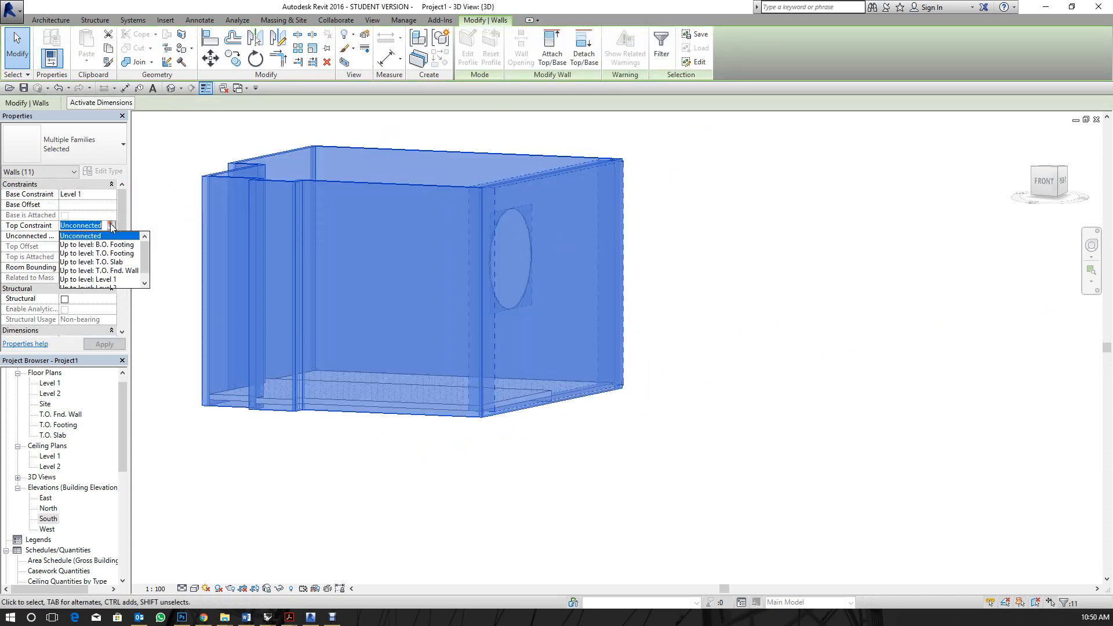
click(127, 282)
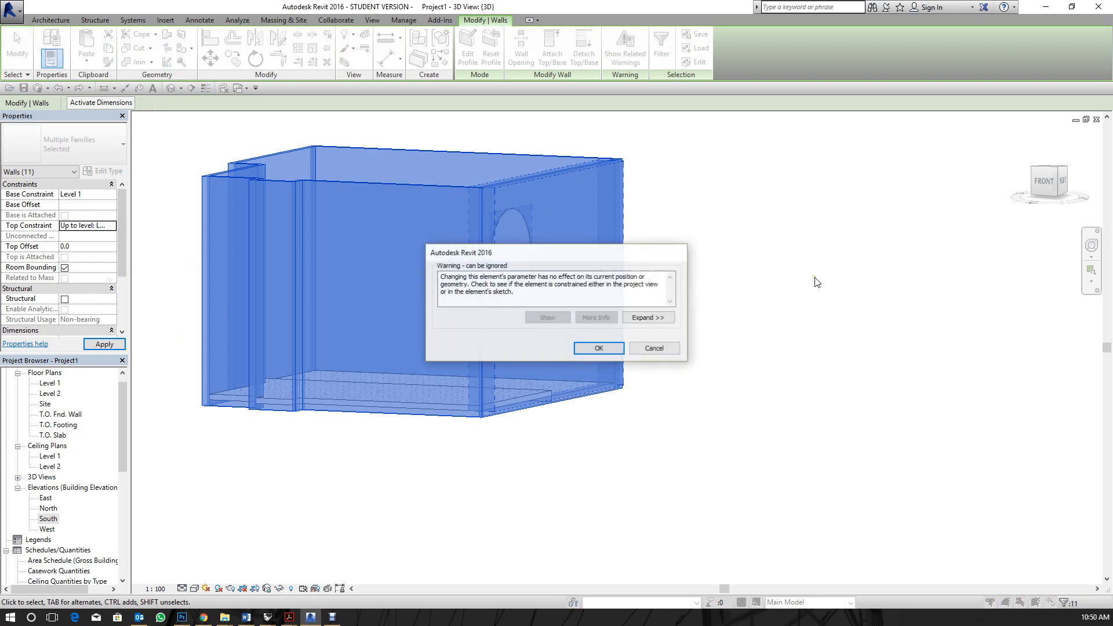
click(597, 351)
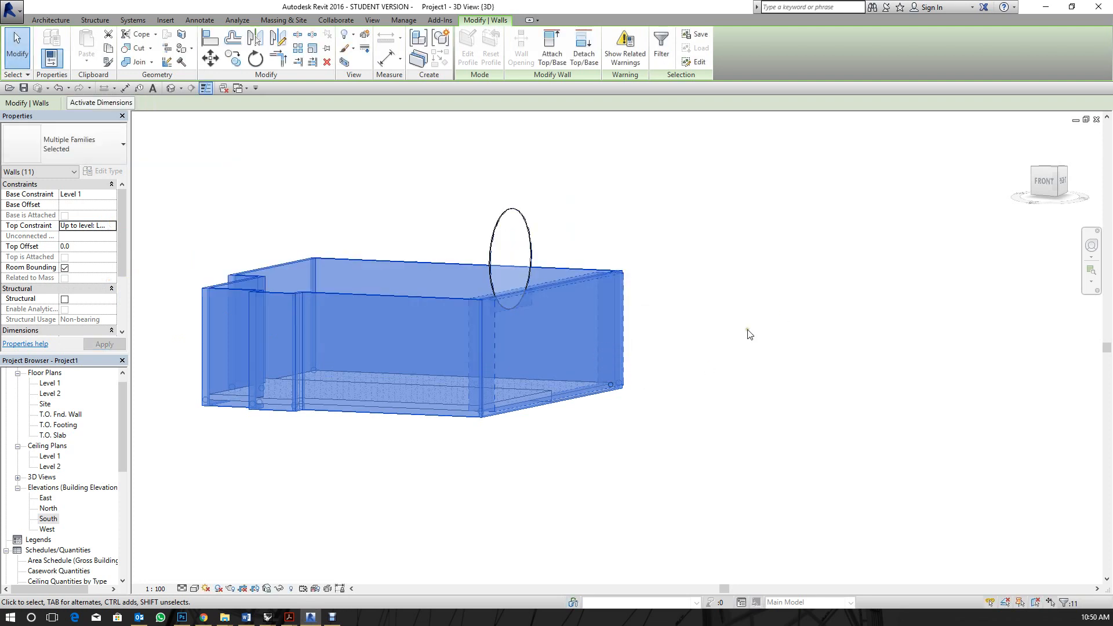
click(745, 330)
Delete the circular curtain wall that sticks up above the end wall.
click(533, 221)
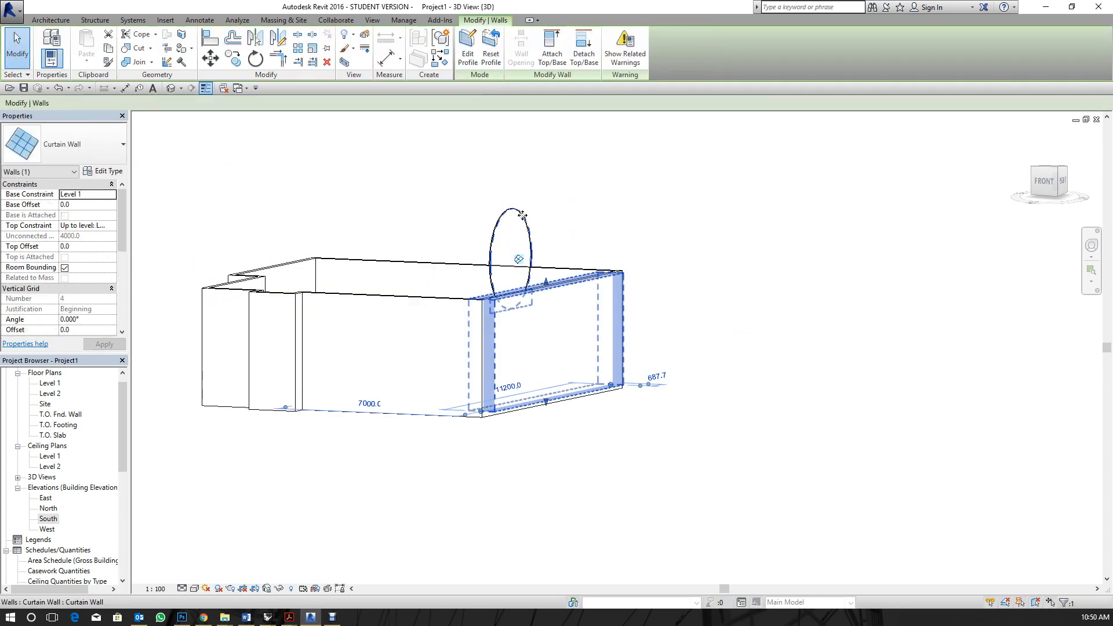
click(510, 204)
click(510, 212)
key(Delete)
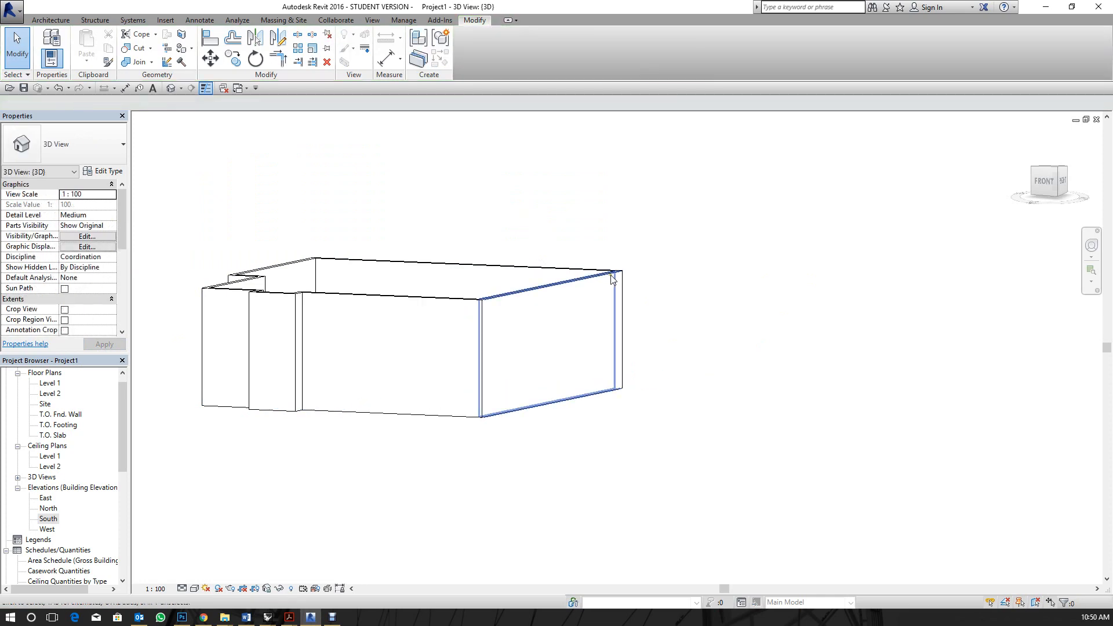
Open the Level 2 floor plan and examine the ground floor layout displayed beneath it.
double_click(51, 392)
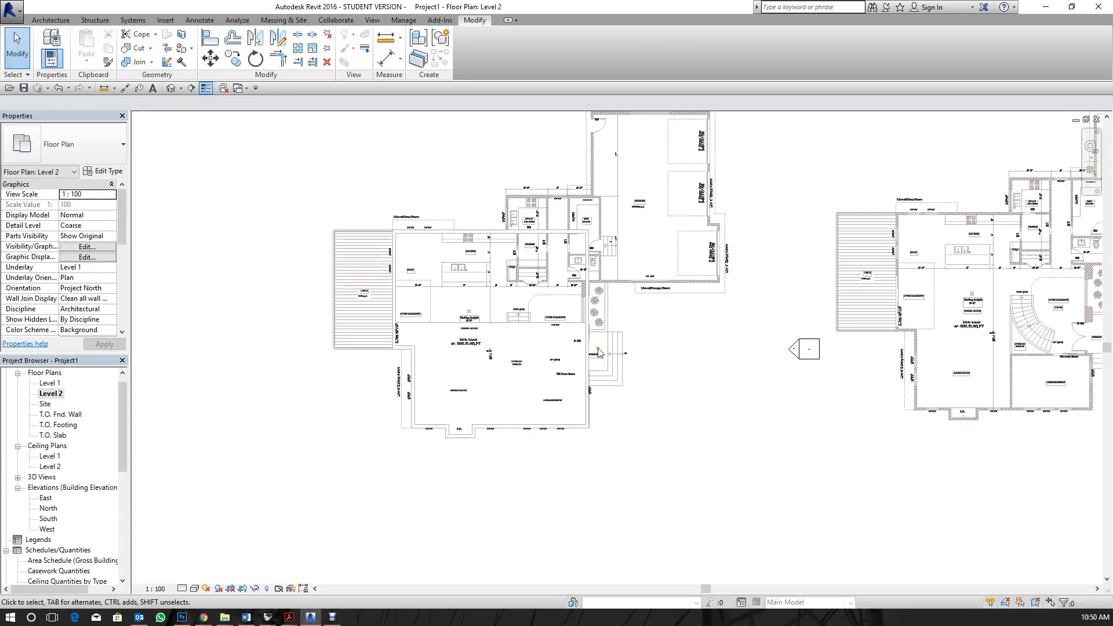
scroll(603, 316, down, 1)
scroll(574, 264, up, 3)
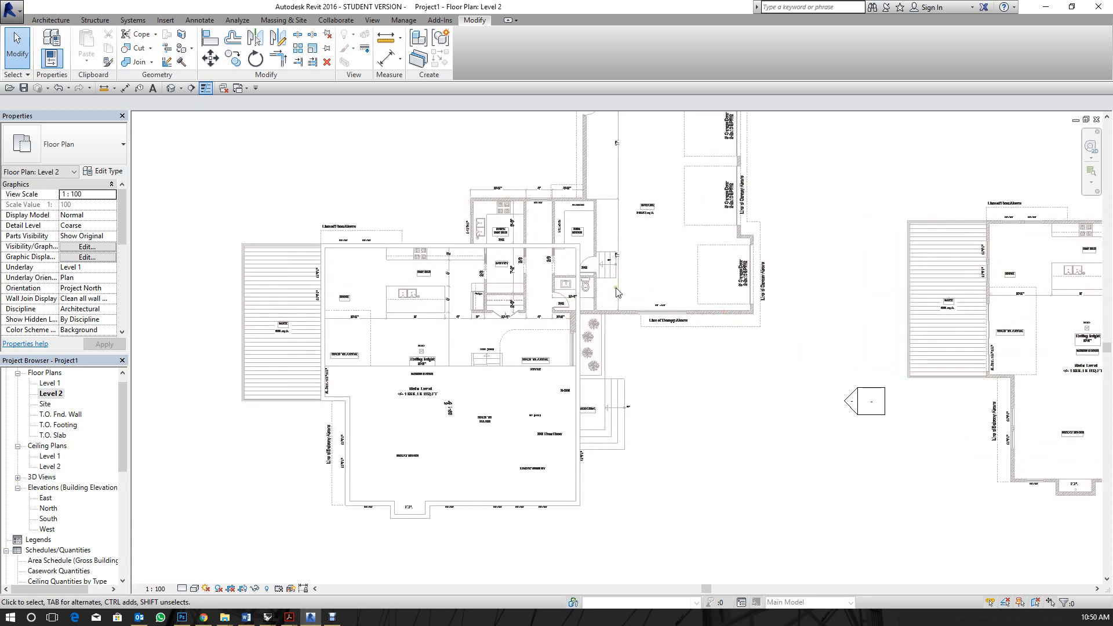
middle_drag(796, 281, 704, 354)
scroll(768, 388, down, 1)
middle_drag(575, 329, 355, 262)
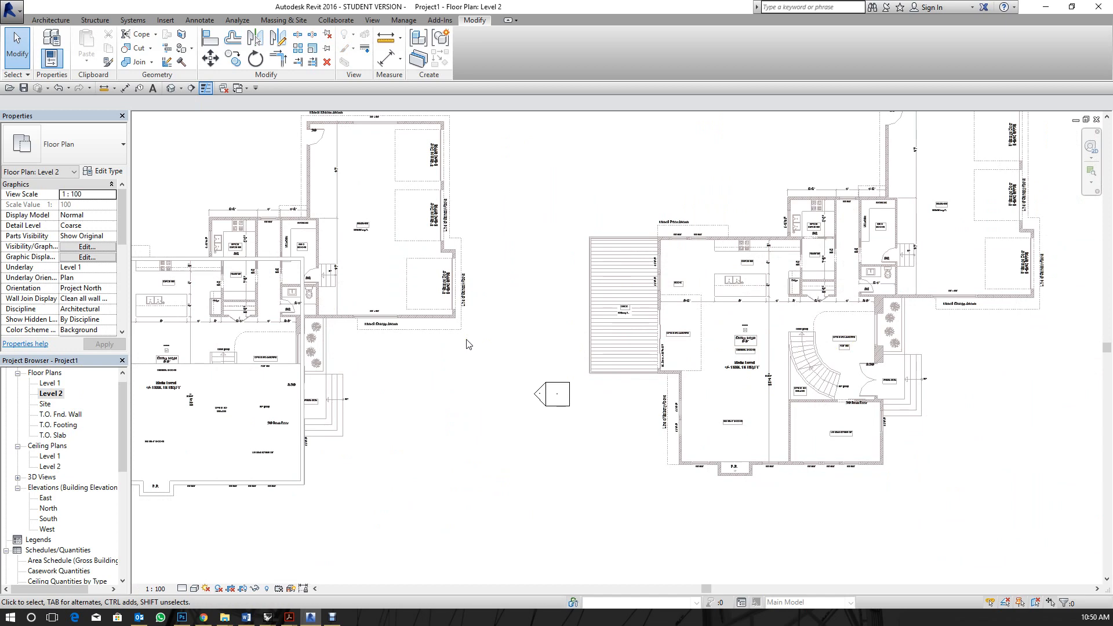
middle_drag(400, 266, 570, 302)
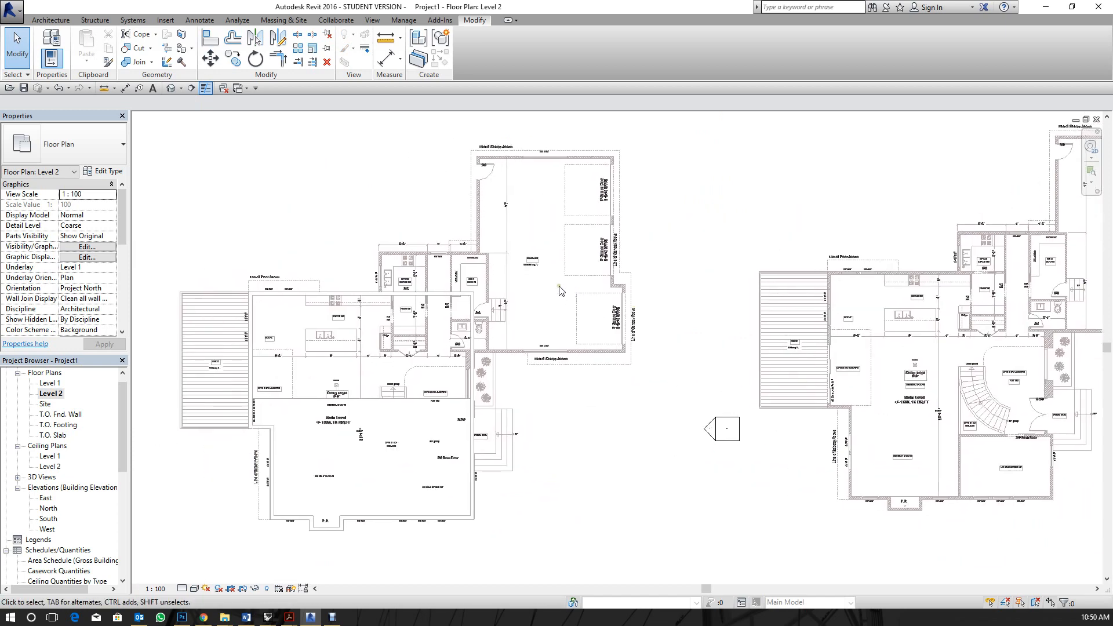
scroll(561, 293, up, 1)
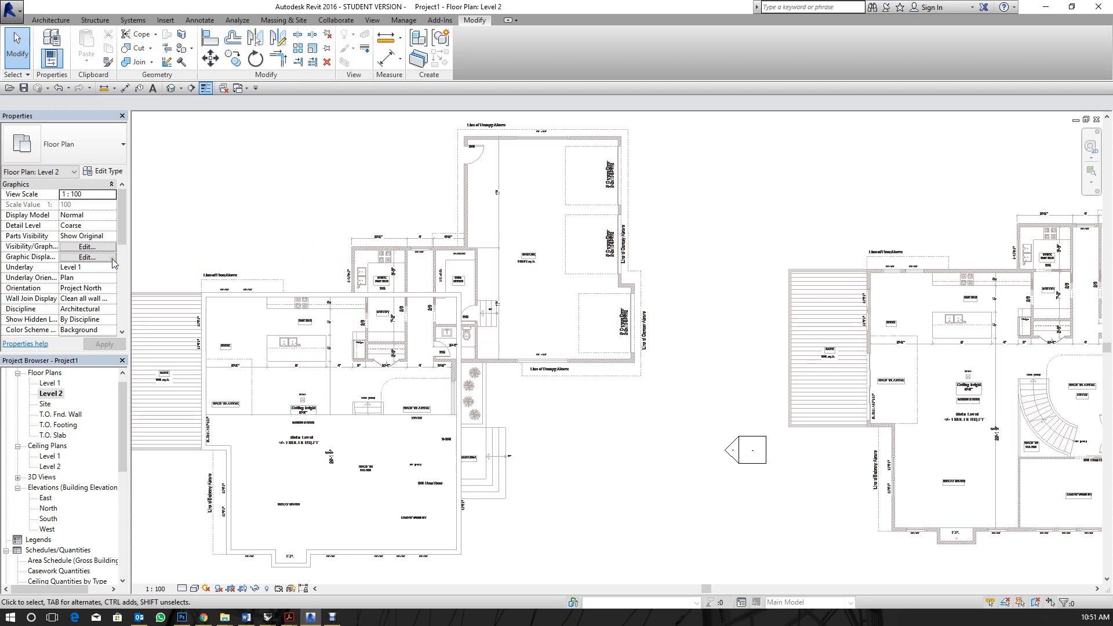
Set the Level 2 plan's underlay to None and restore it to Level 1.
scroll(120, 231, down, 1)
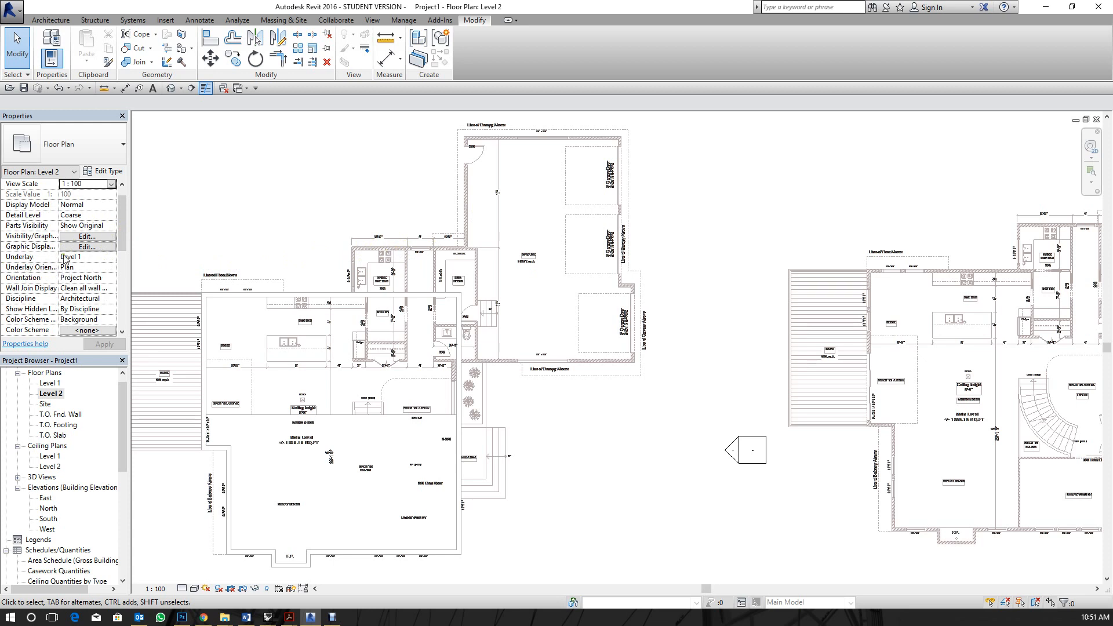
click(113, 261)
click(112, 257)
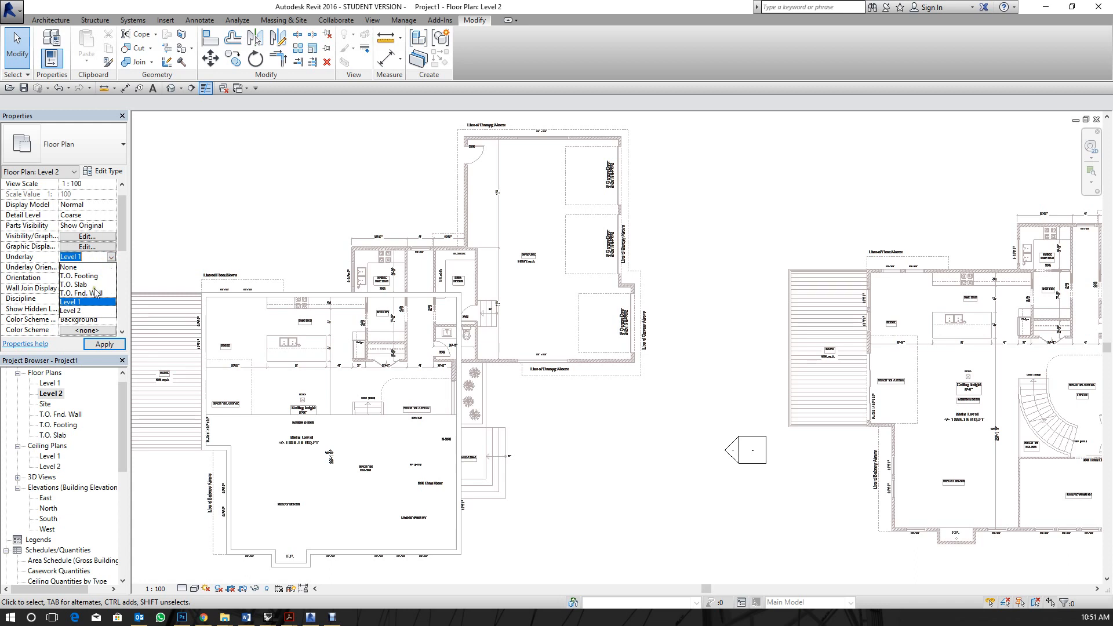
click(87, 268)
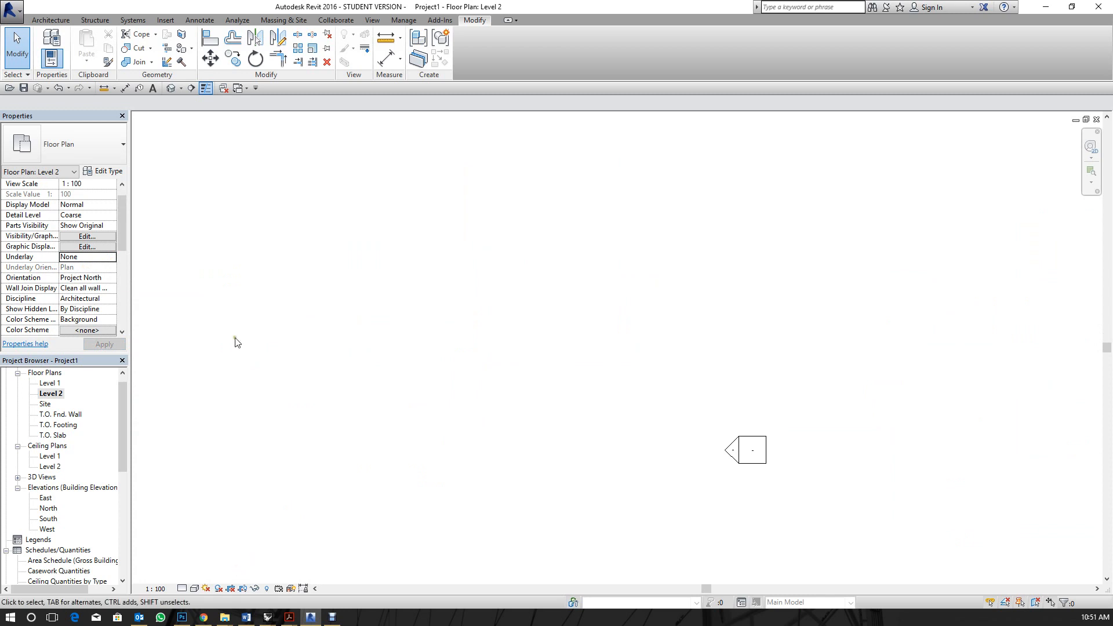
click(110, 257)
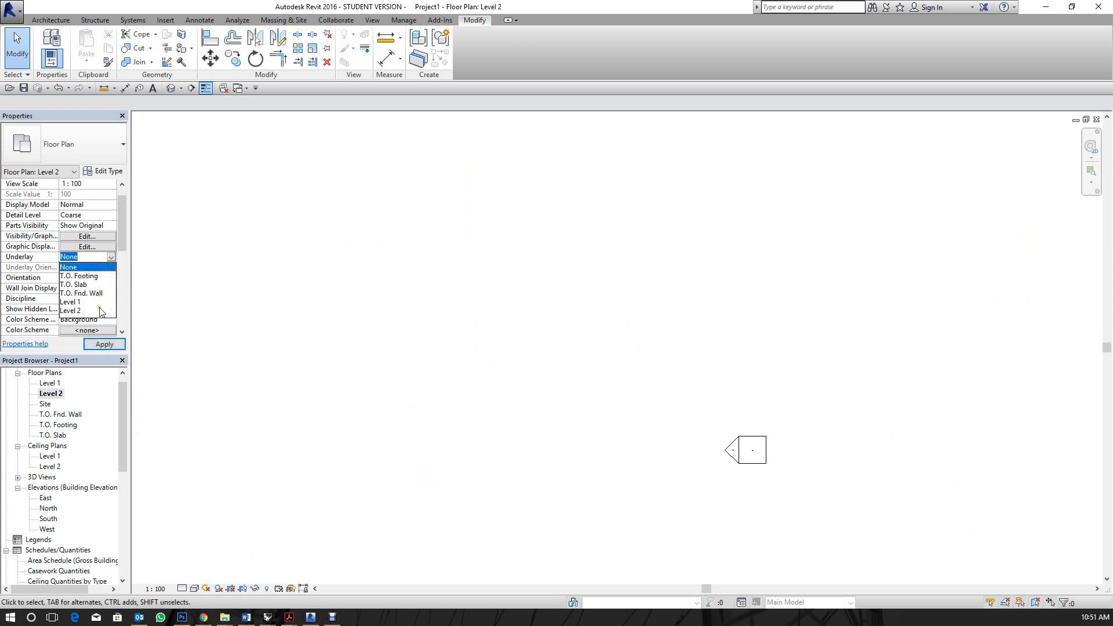
click(74, 302)
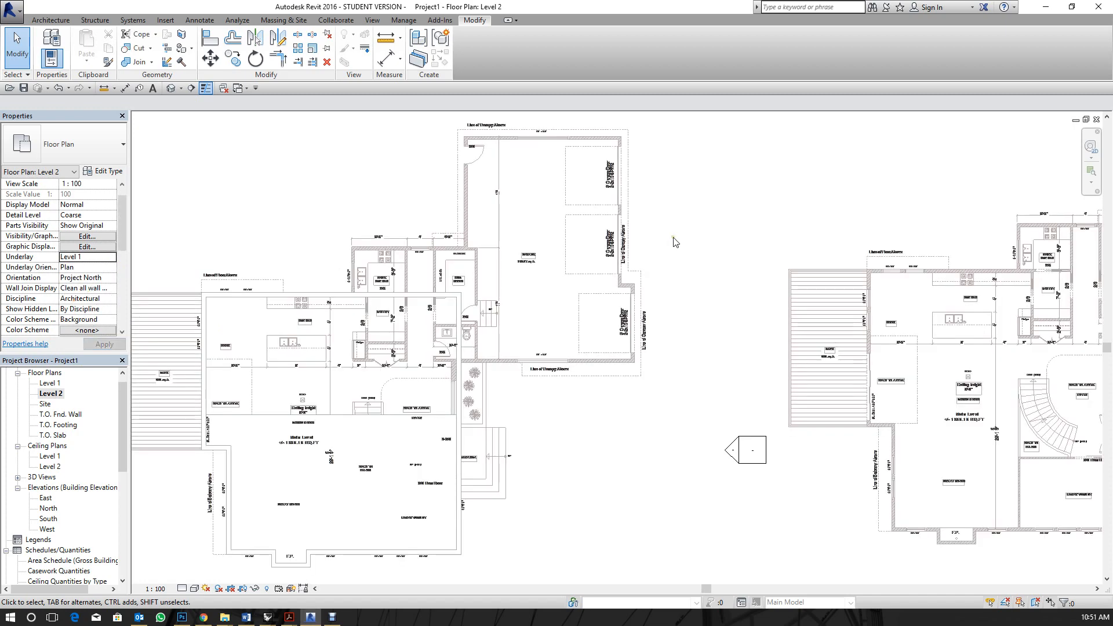
Start a roof by footprint on Level 2 from picked walls, with the overhang set to 600 mm.
middle_drag(462, 377, 564, 307)
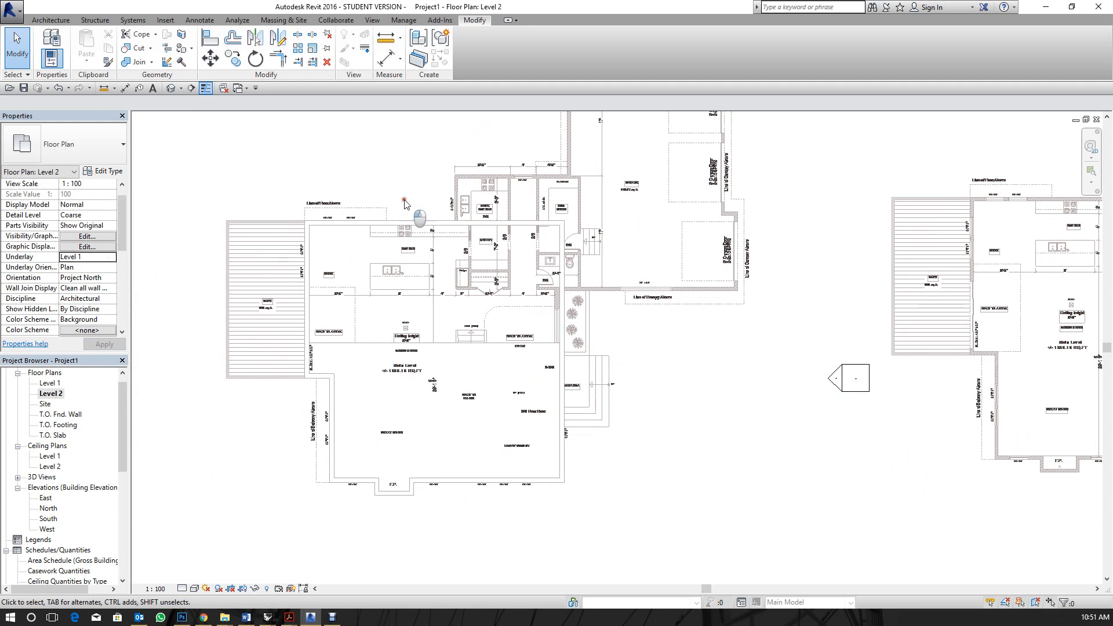
click(47, 21)
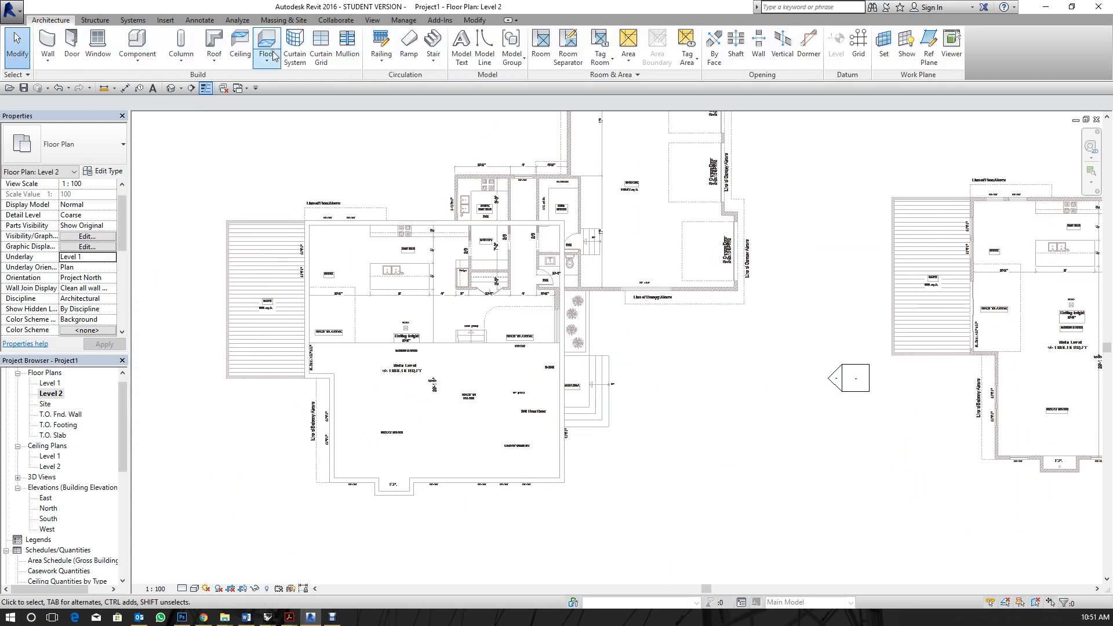
click(212, 63)
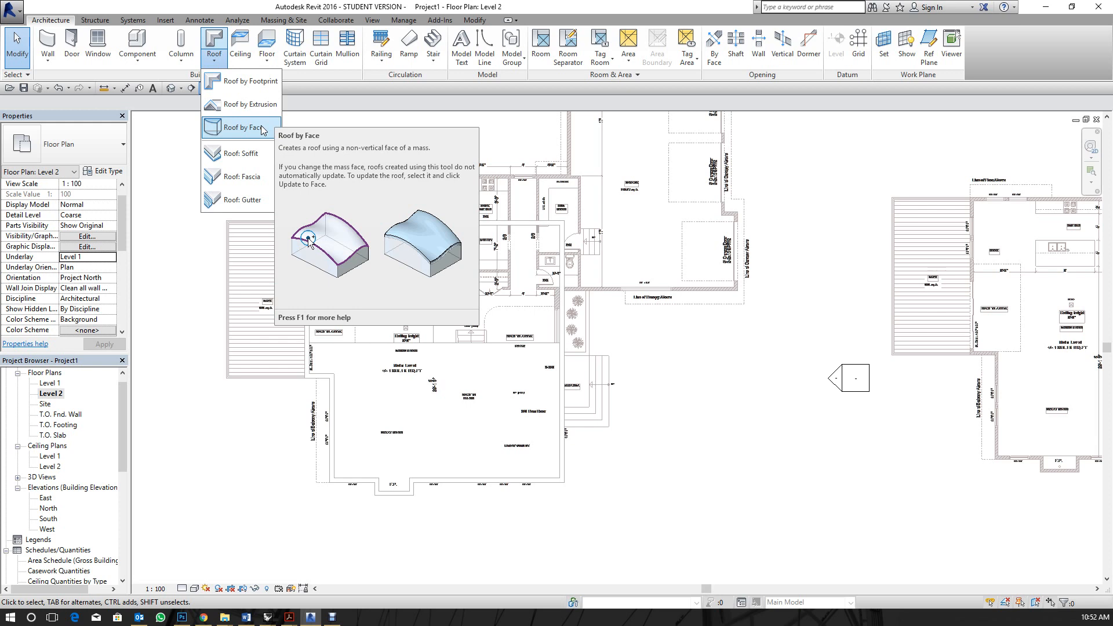
click(261, 87)
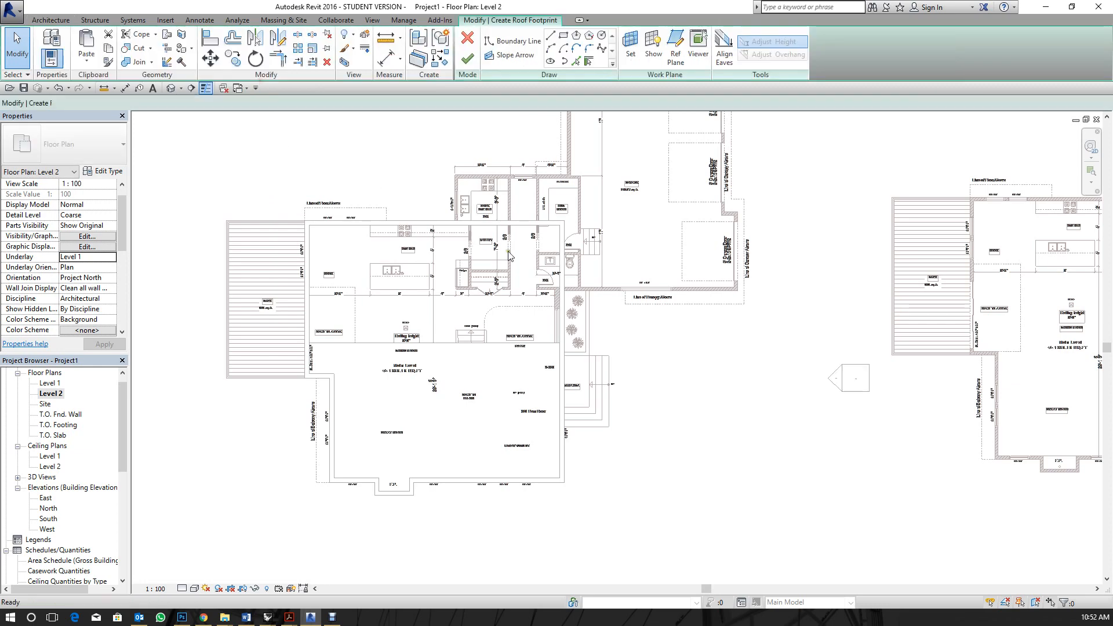
scroll(455, 243, up, 2)
scroll(581, 174, down, 2)
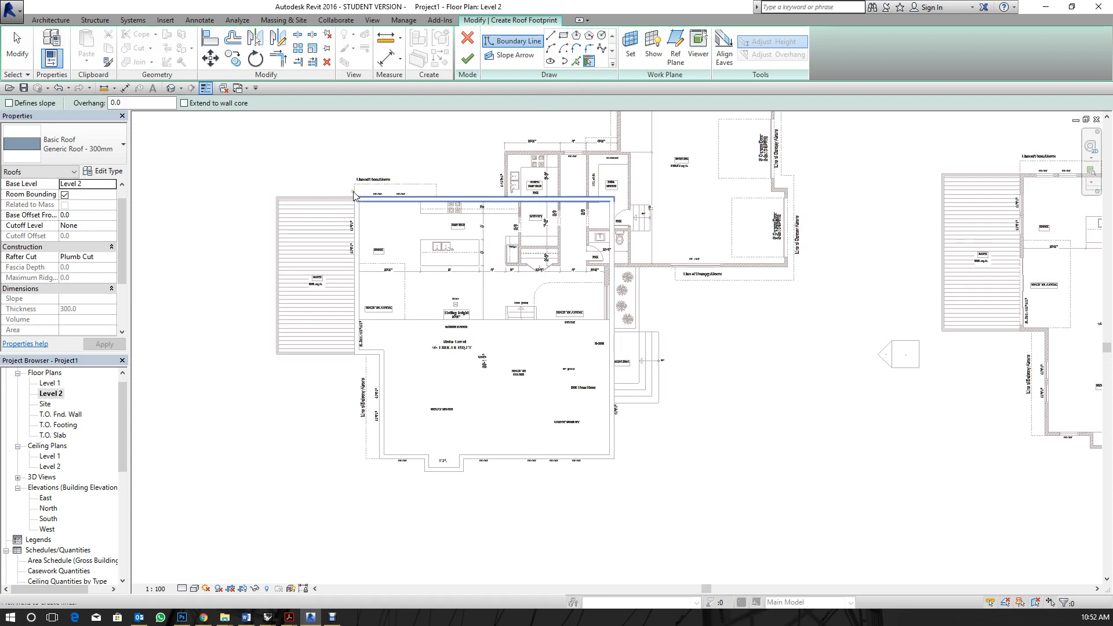
scroll(413, 205, up, 2)
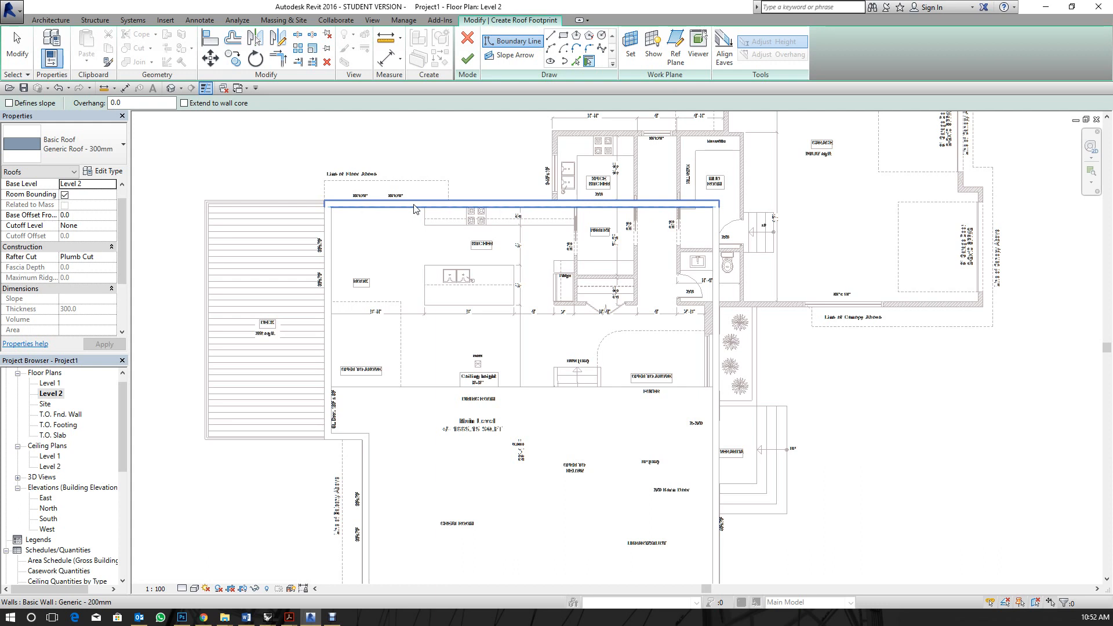
double_click(162, 106)
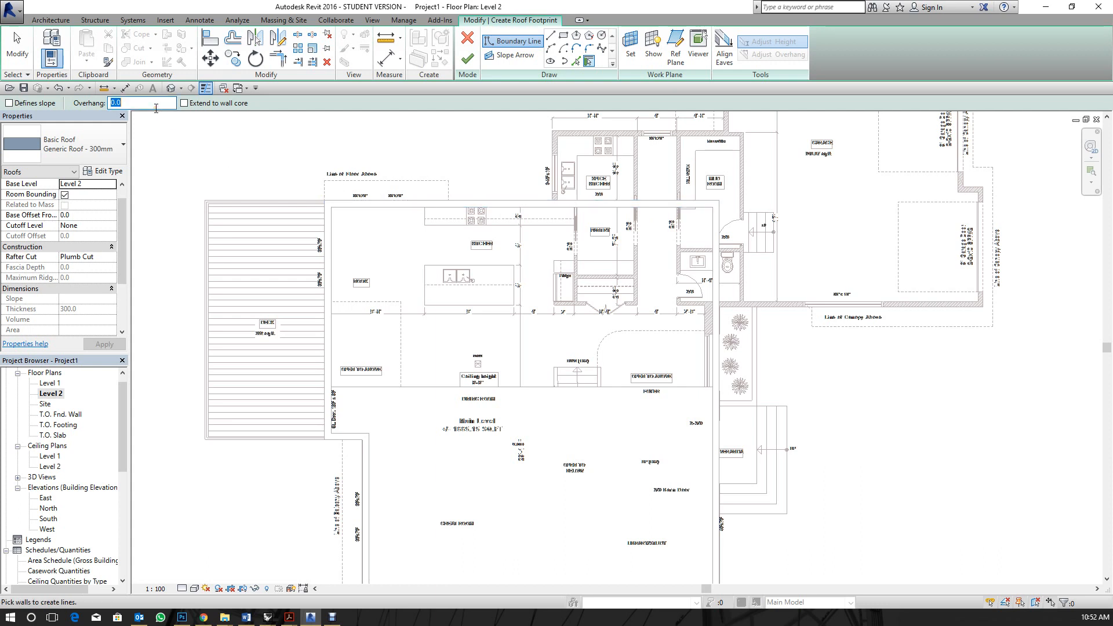
text(600)
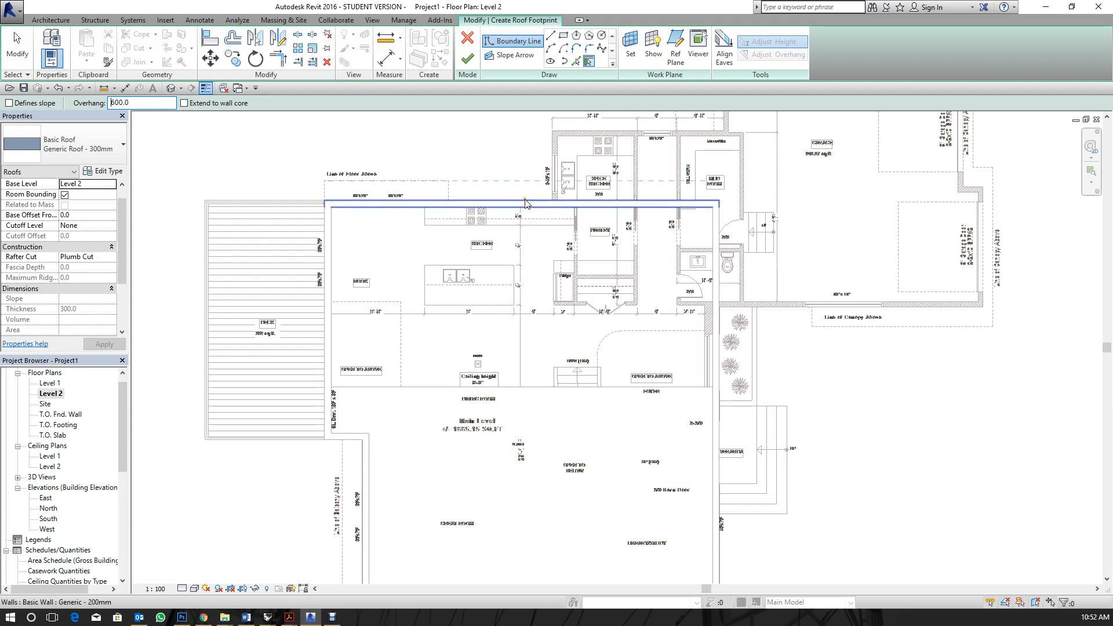
Pick the wall along the kitchen and the stepped walls on the deck side as roof boundary lines.
scroll(486, 209, up, 3)
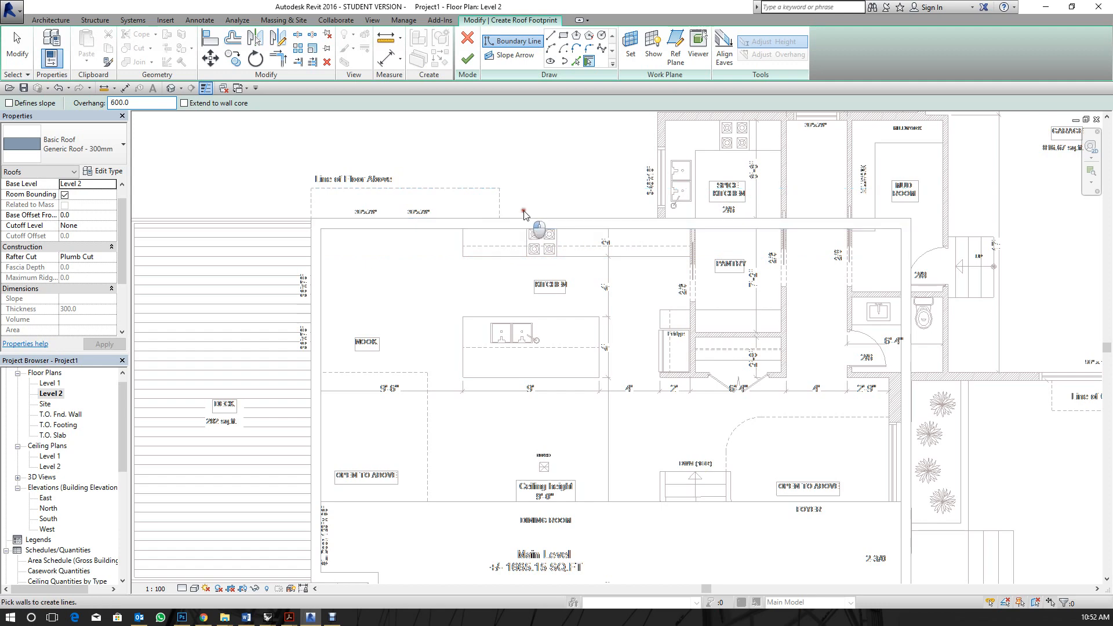
click(524, 222)
click(325, 246)
scroll(404, 124, down, 3)
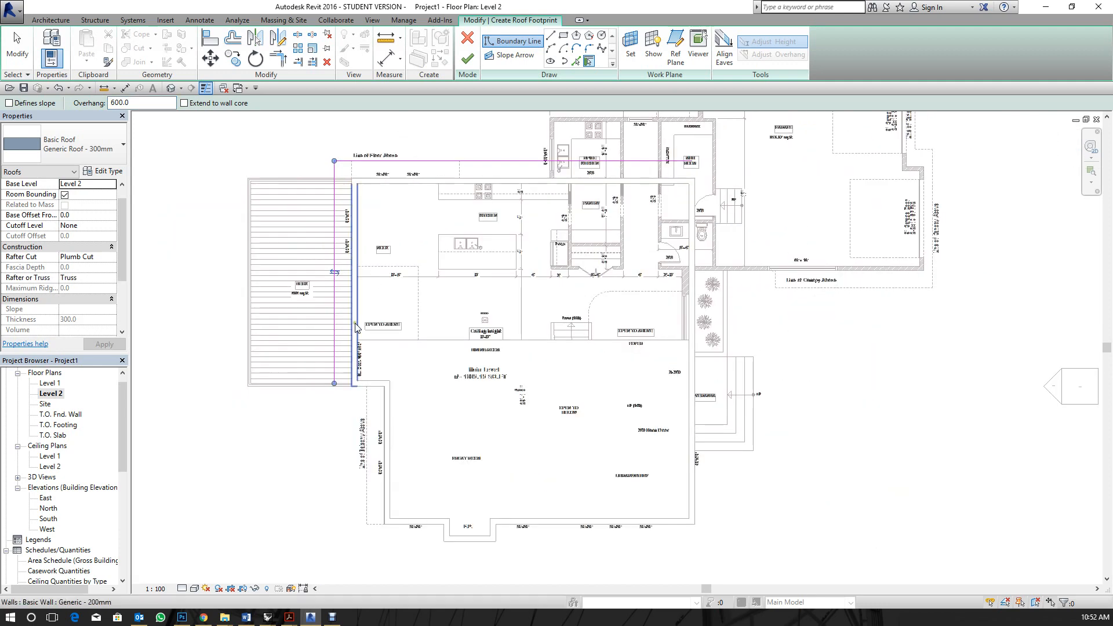
scroll(355, 375, up, 3)
click(381, 394)
click(409, 477)
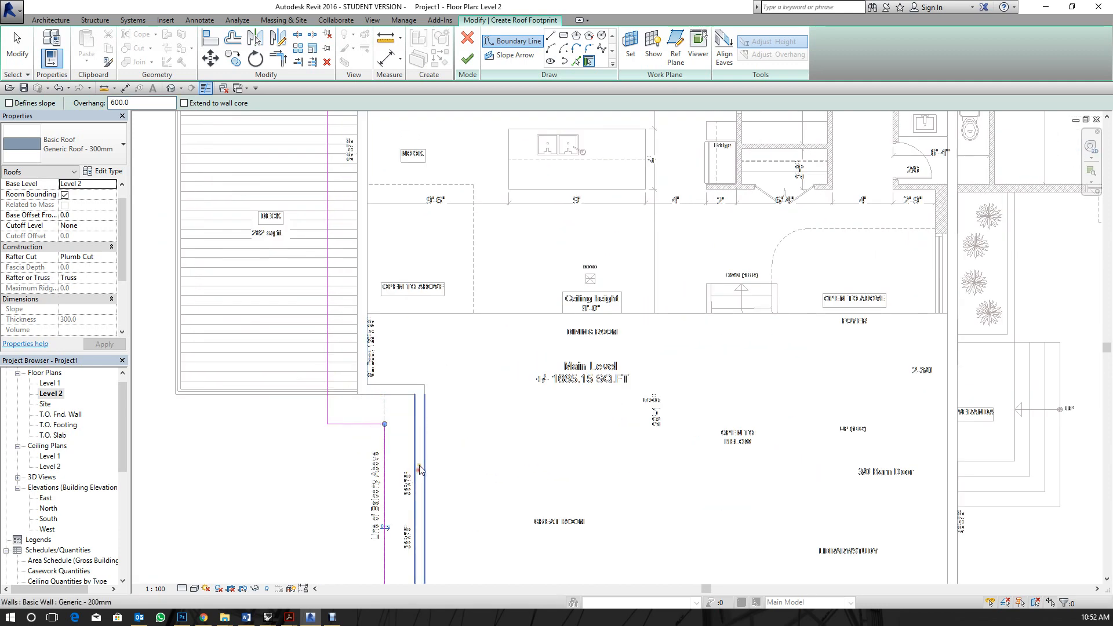
Pick the great room's lower walls, the fireplace projection and the long entrance-side wall to complete the roof boundary.
scroll(408, 476, down, 3)
scroll(434, 455, up, 4)
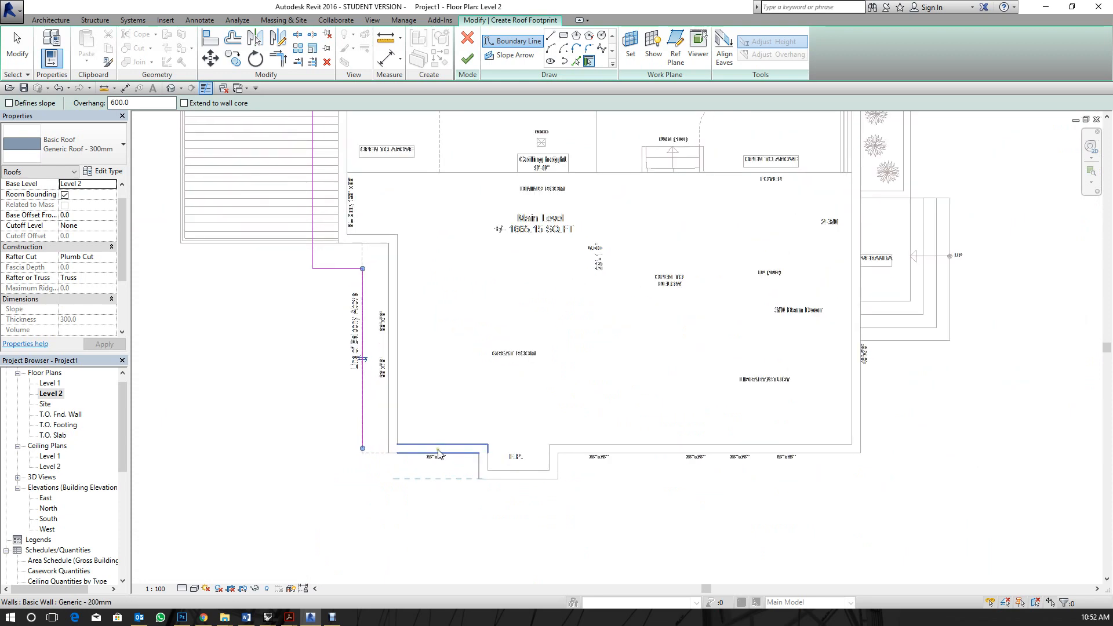
click(449, 468)
click(501, 482)
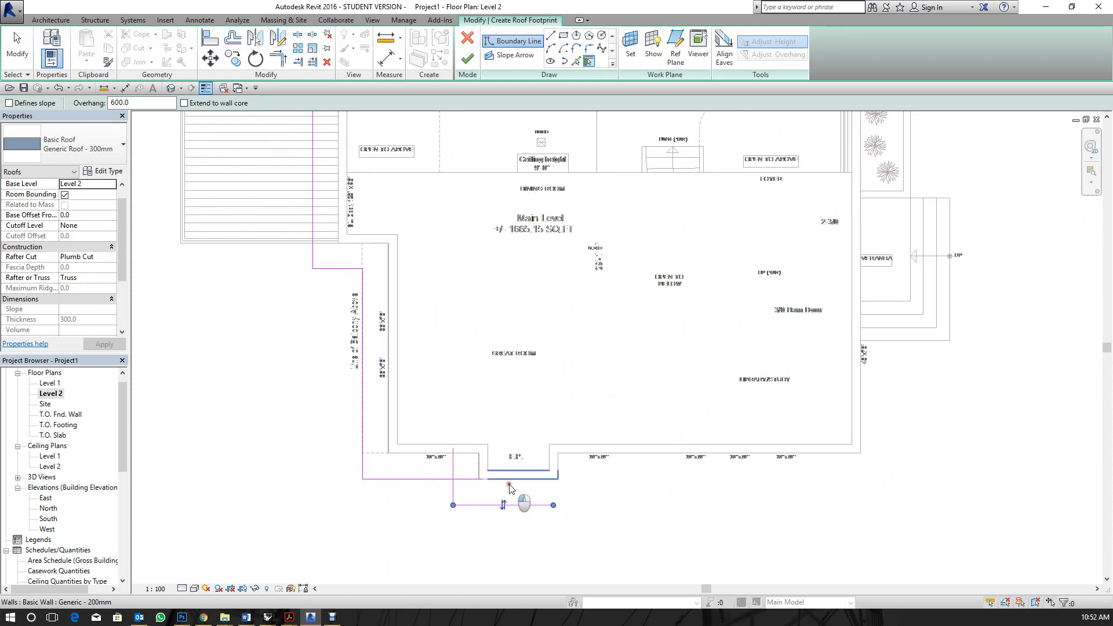
click(563, 469)
click(625, 458)
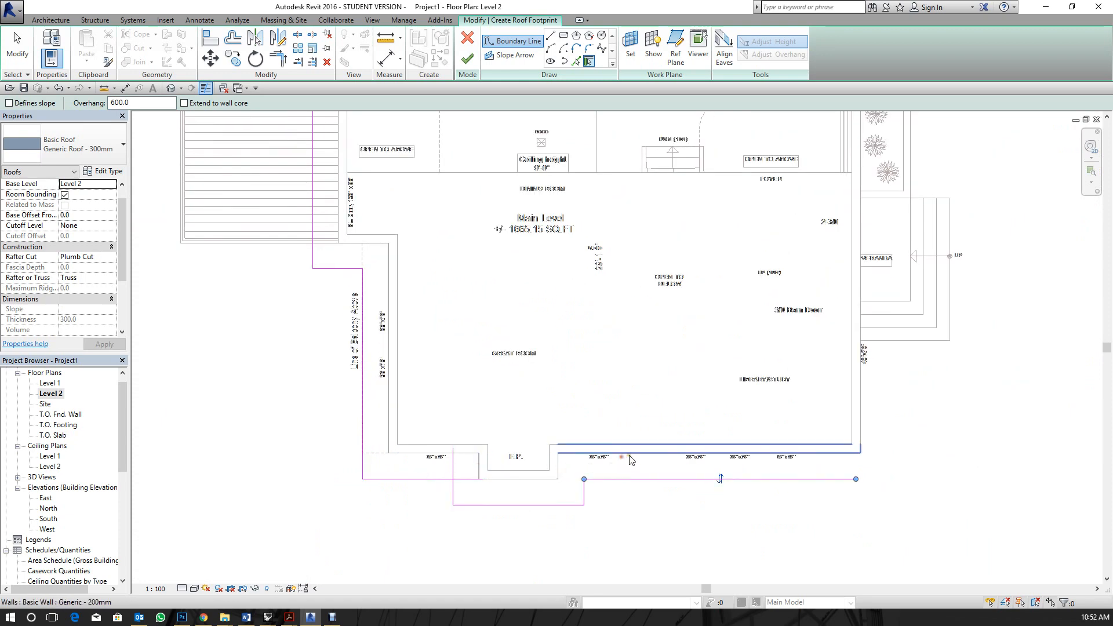
click(869, 406)
scroll(842, 498, down, 6)
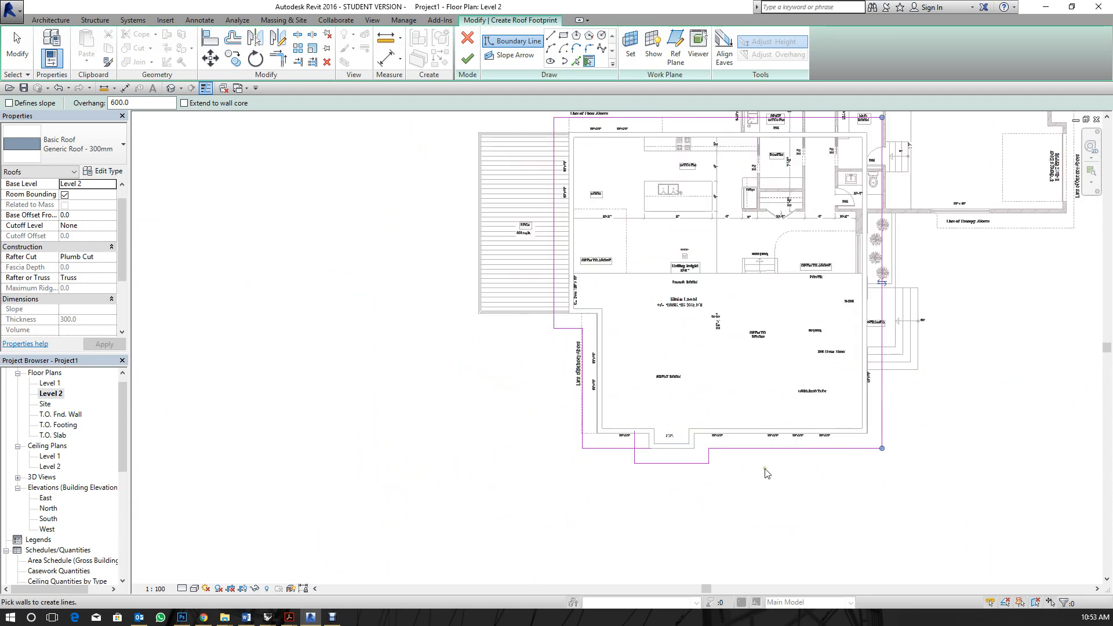
scroll(843, 225, up, 5)
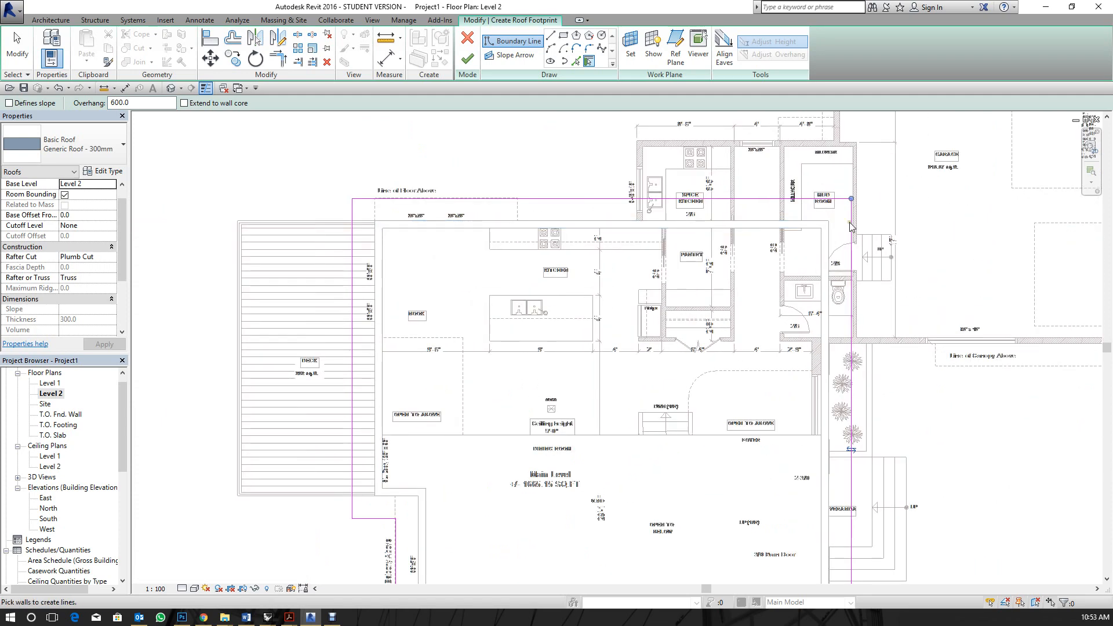
key(Escape)
Trim the crossing boundary lines to a corner on the deck side of the fireplace projection.
scroll(471, 184, down, 3)
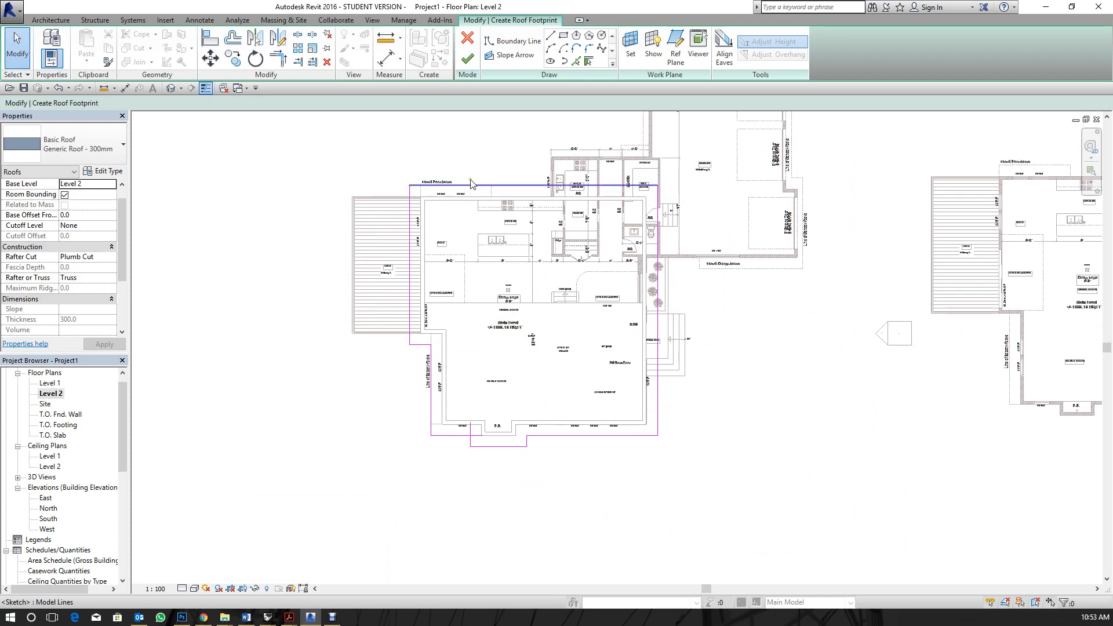
key(t)
key(r)
scroll(452, 436, up, 5)
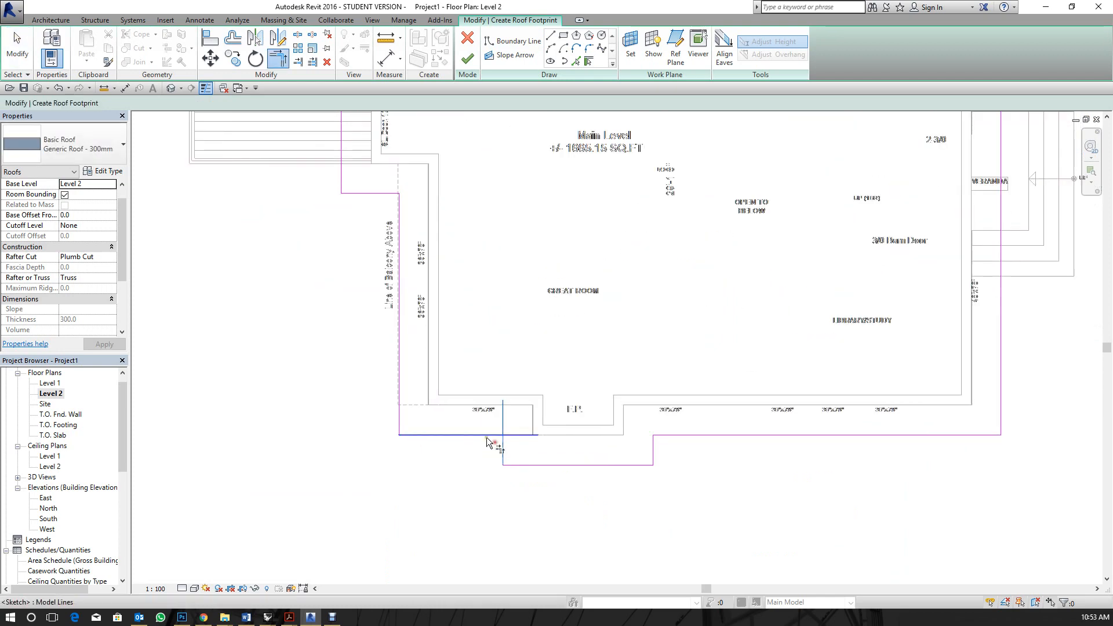
click(486, 436)
scroll(241, 393, down, 4)
key(Escape)
Select all the roof boundary lines and make them slope-defining.
scroll(666, 411, up, 2)
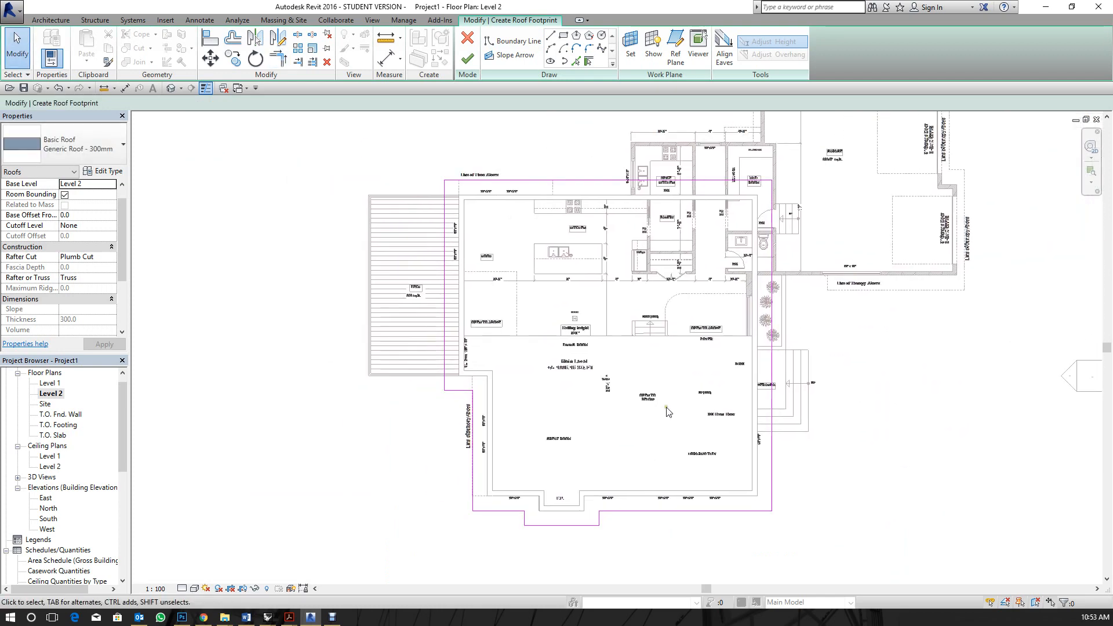
middle_drag(859, 422, 682, 375)
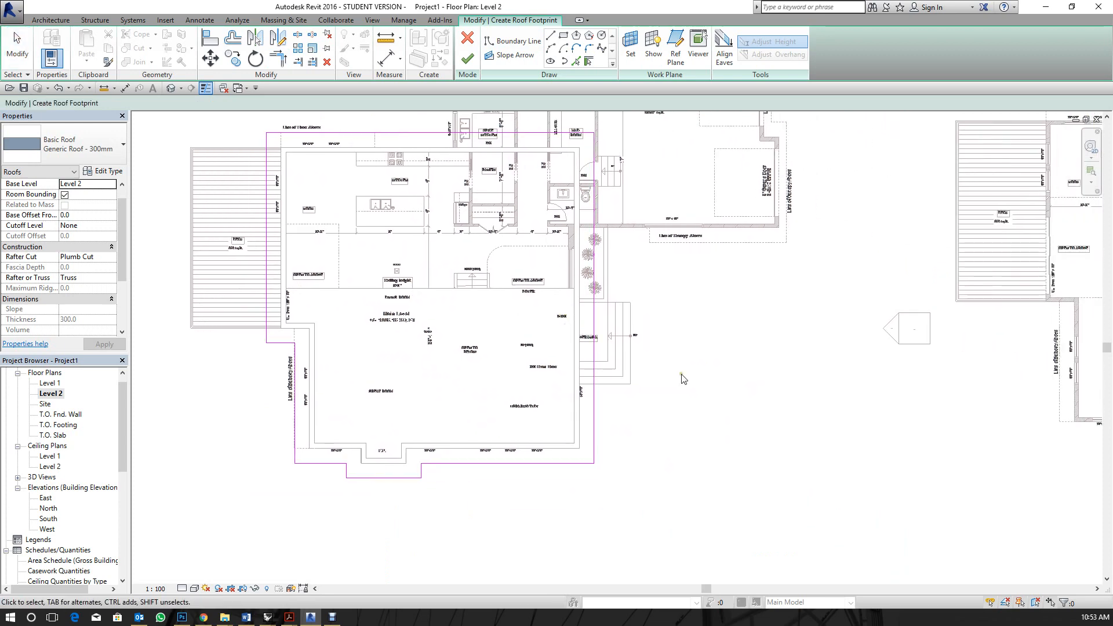
scroll(681, 378, down, 2)
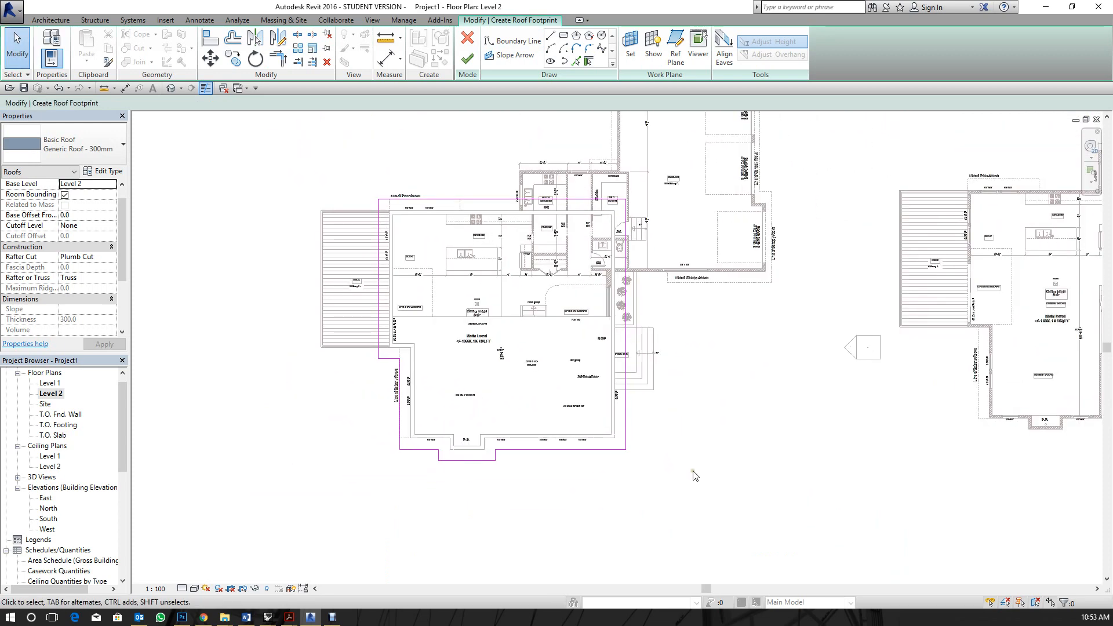
drag(728, 502, 238, 138)
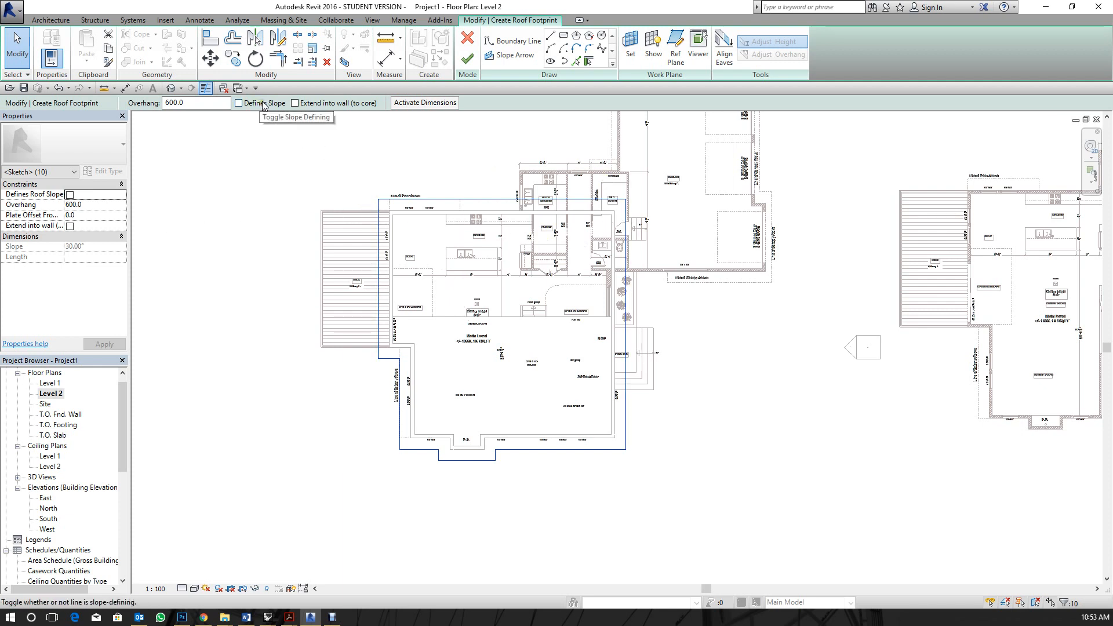
click(238, 104)
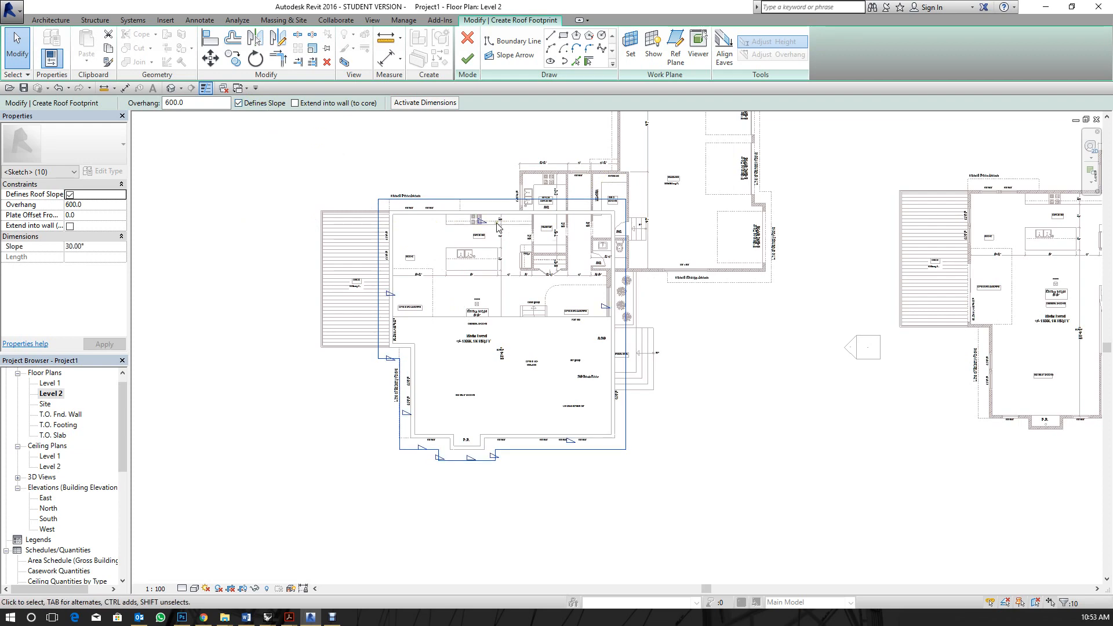
Examine the individual slope setting of the short roof boundary edge beside the fireplace projection.
scroll(514, 221, up, 3)
scroll(553, 265, down, 2)
scroll(482, 439, up, 6)
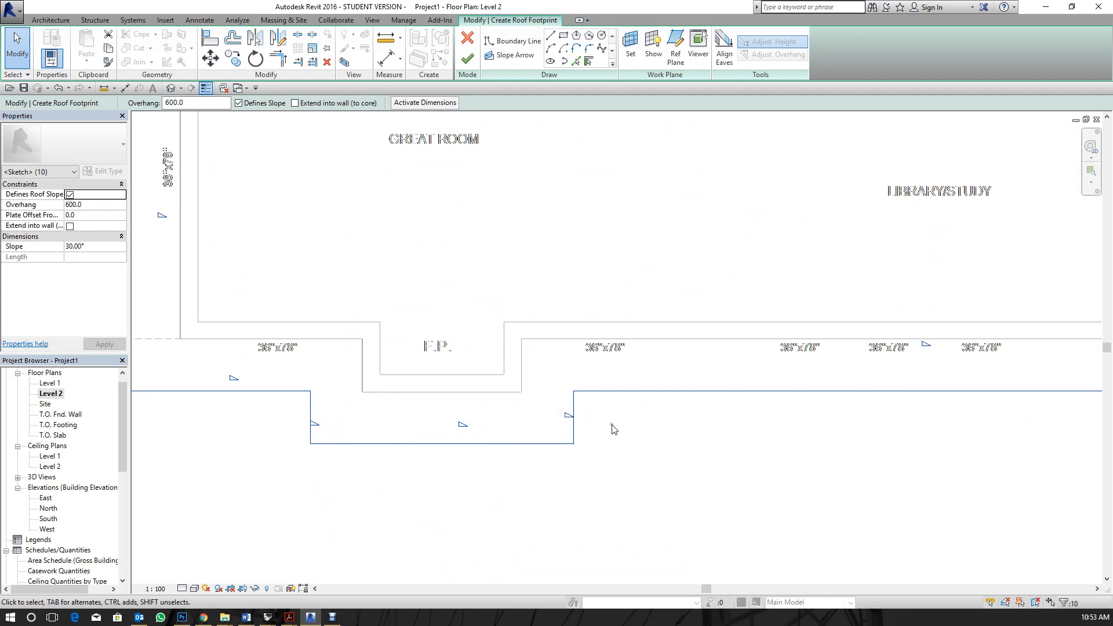
click(584, 435)
click(574, 425)
scroll(587, 432, up, 1)
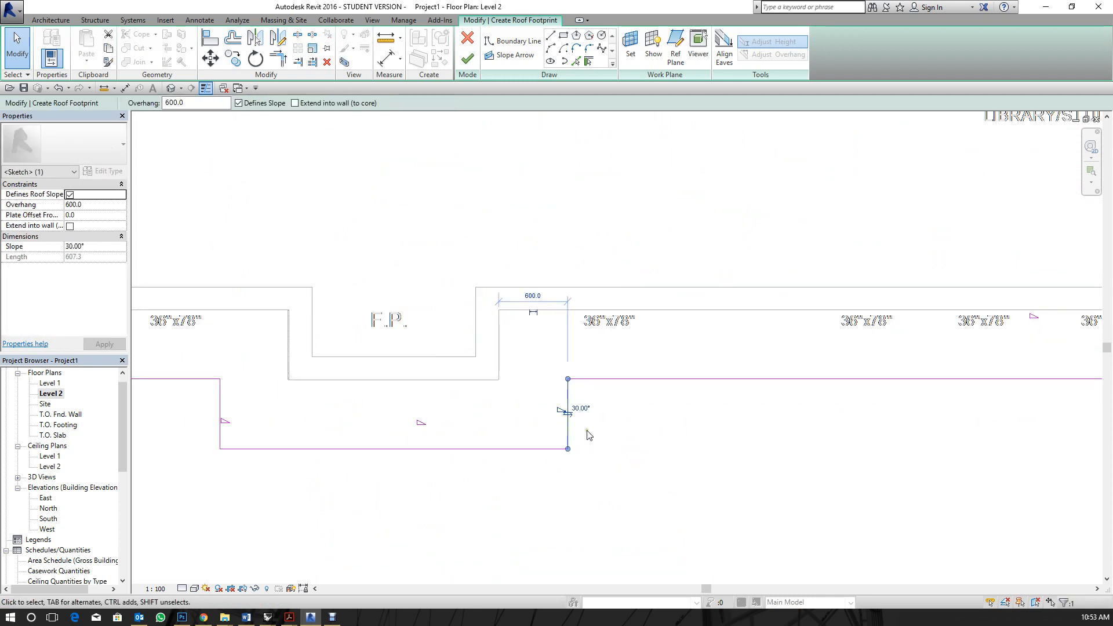
click(582, 408)
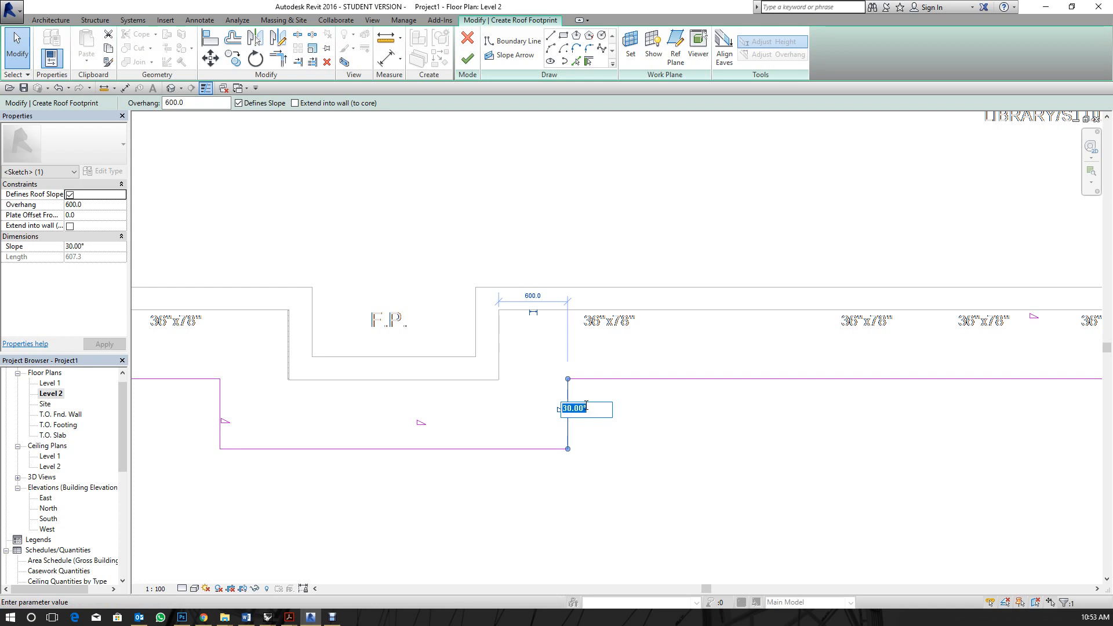
key(Return)
scroll(545, 484, down, 2)
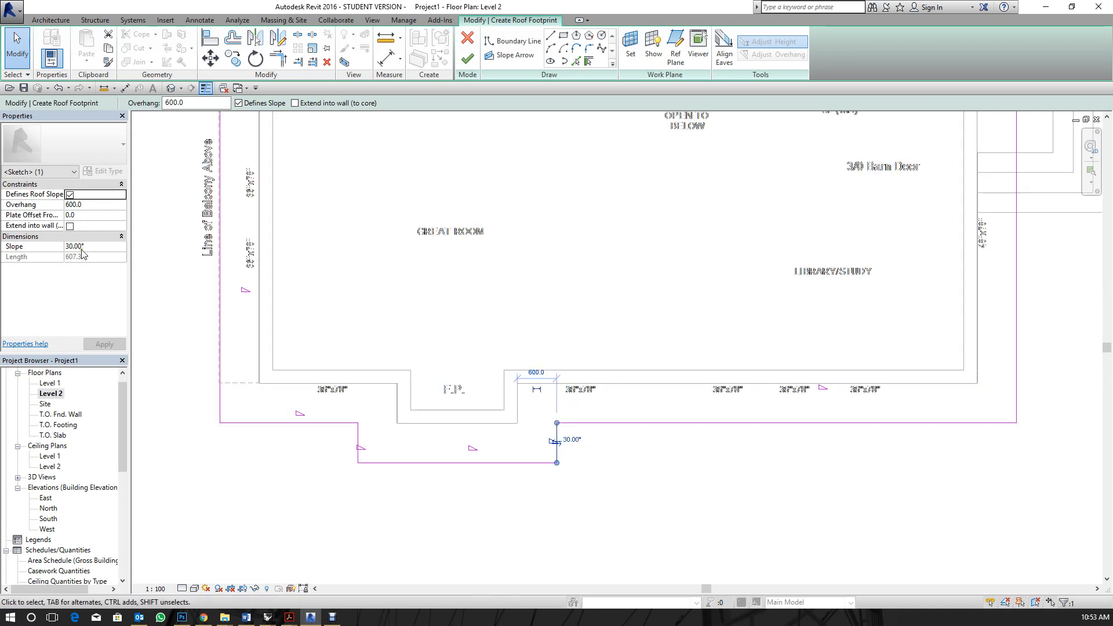
click(100, 245)
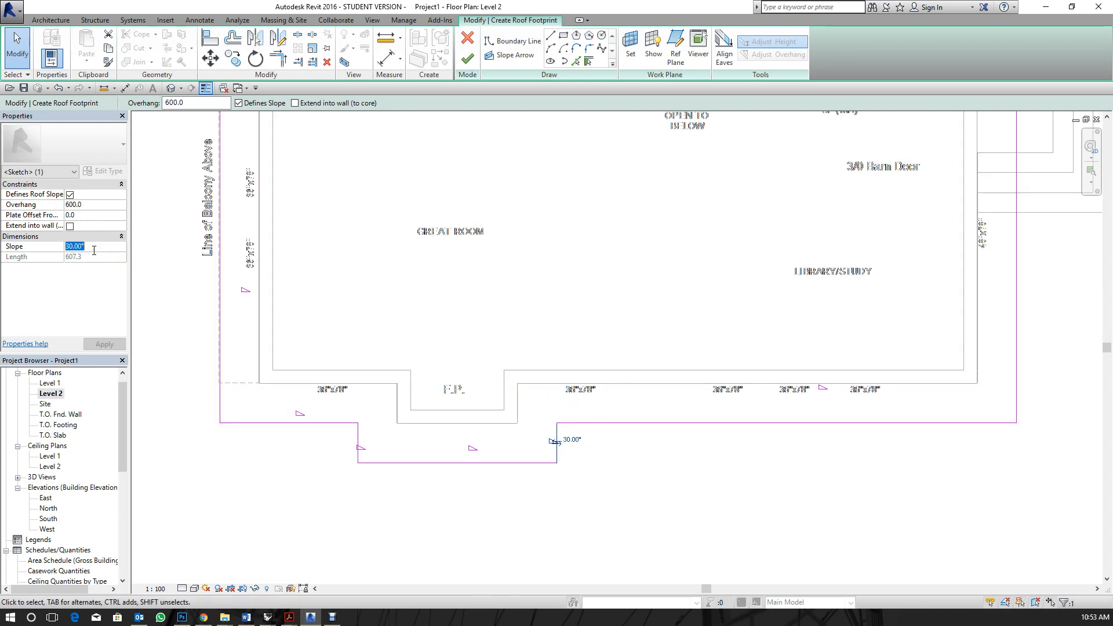
click(679, 166)
click(608, 423)
click(604, 503)
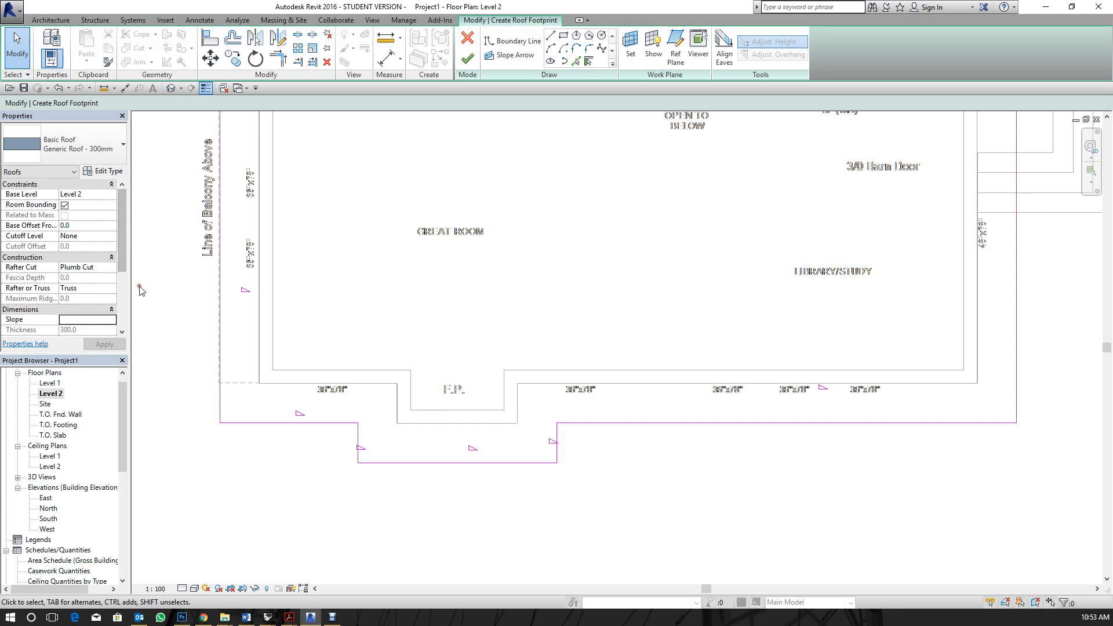
key(ctrl+z)
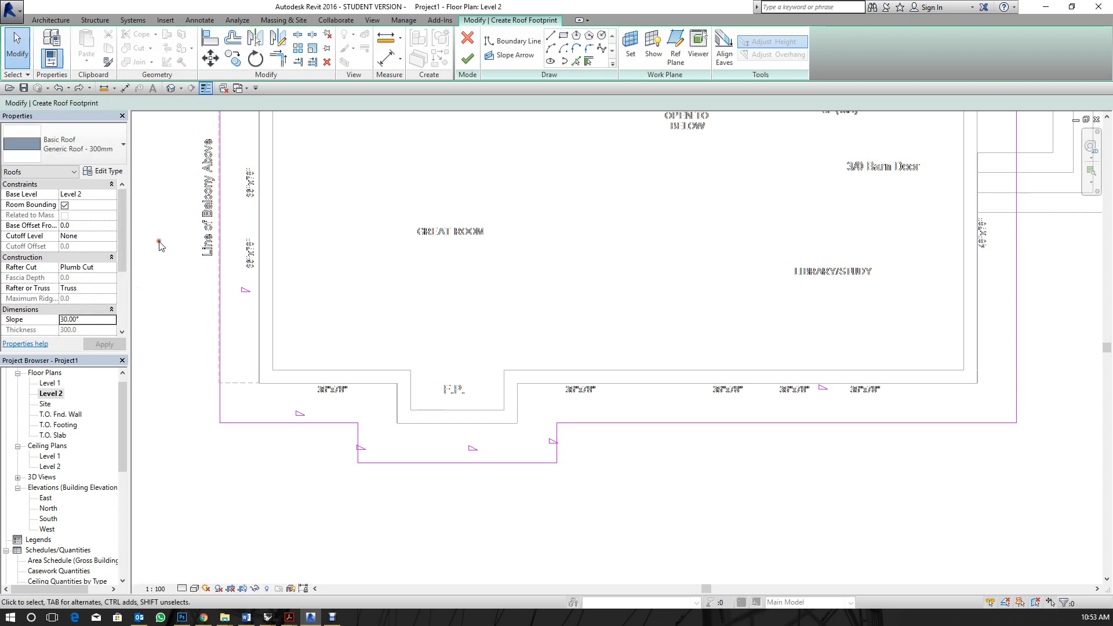
Set the whole roof's slope to 15° and finish the roof footprint.
click(100, 319)
text(15)
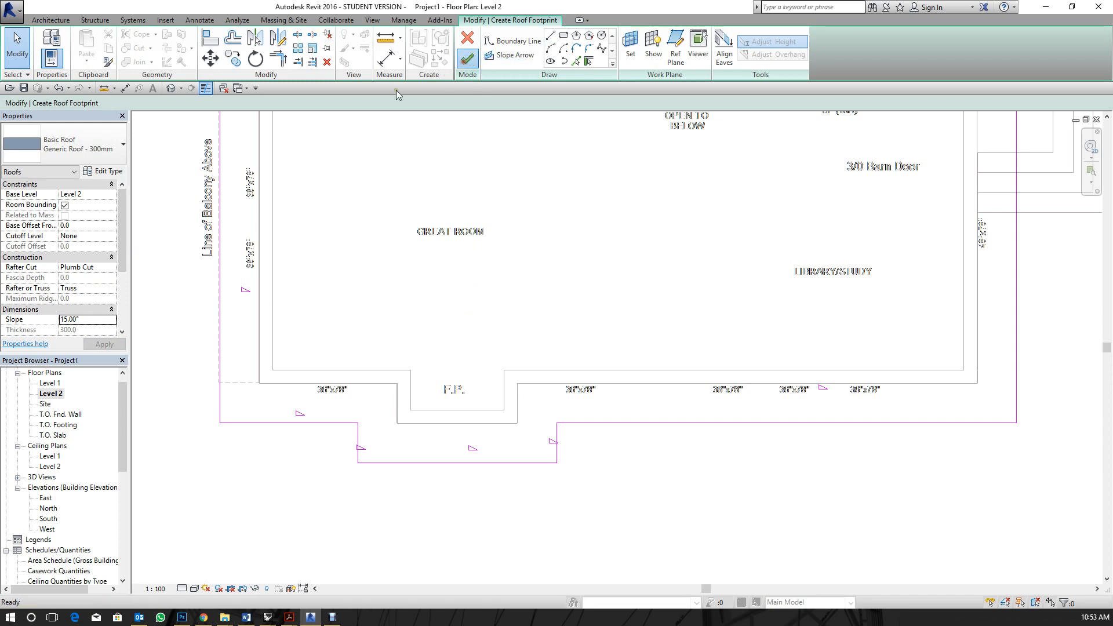
click(467, 58)
Select the new roof in the 3D view and set its slope to 25°.
click(169, 89)
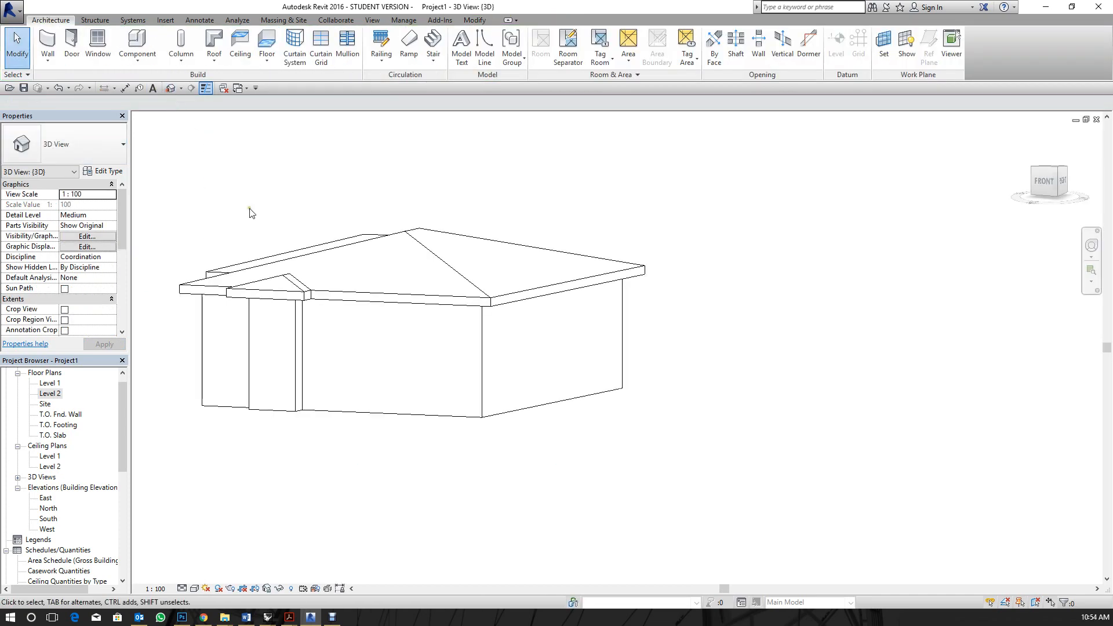
shift+middle_drag(498, 329, 687, 358)
middle_drag(384, 282, 663, 269)
click(635, 224)
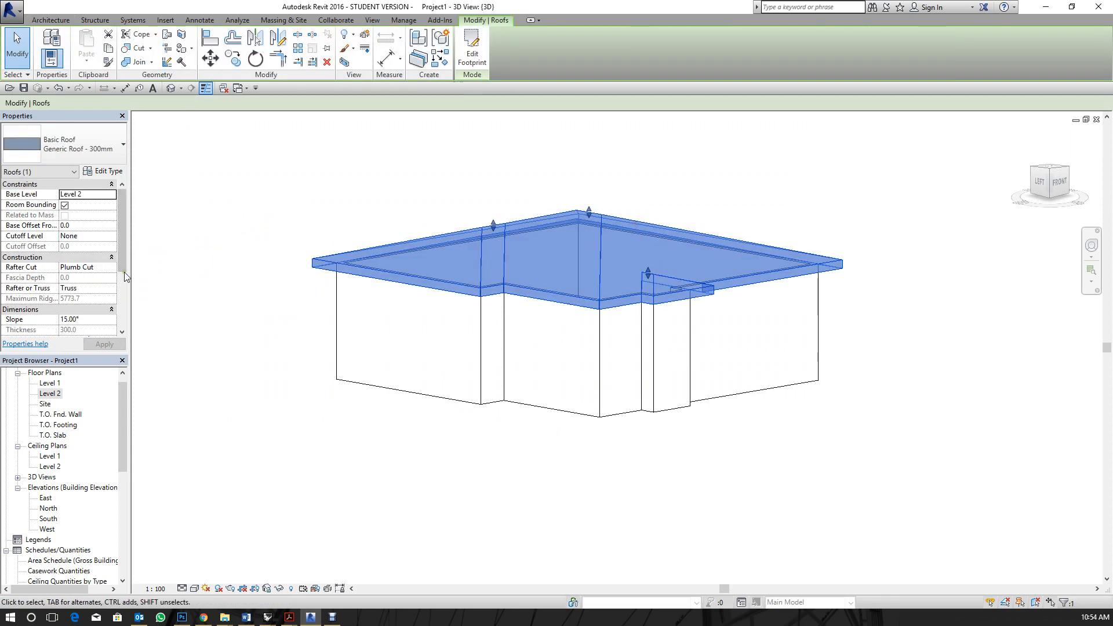
scroll(117, 280, down, 1)
click(95, 289)
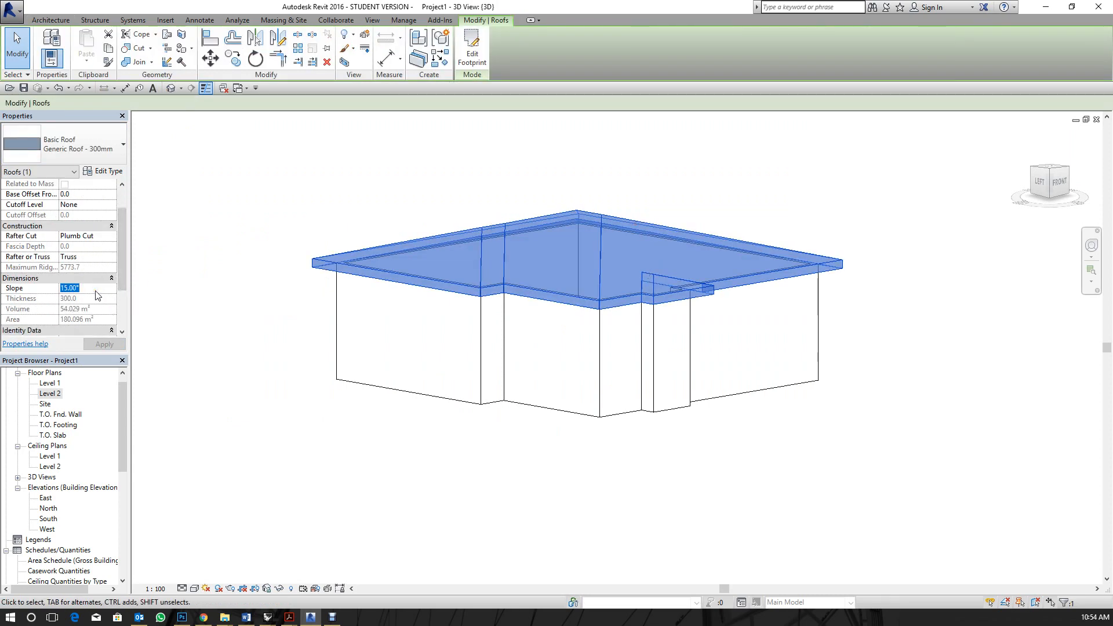
text(25)
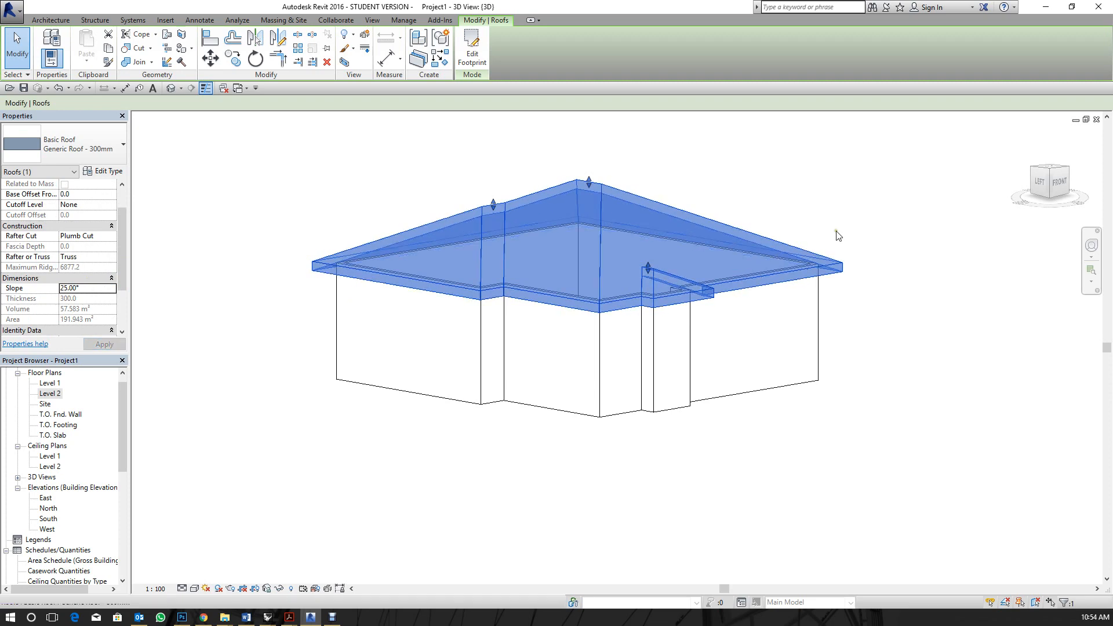
Edit the roof footprint so the boundary edge over the projecting wing's left-facing wall no longer defines slope, and finish the edit.
click(868, 223)
shift+middle_drag(928, 289, 1050, 435)
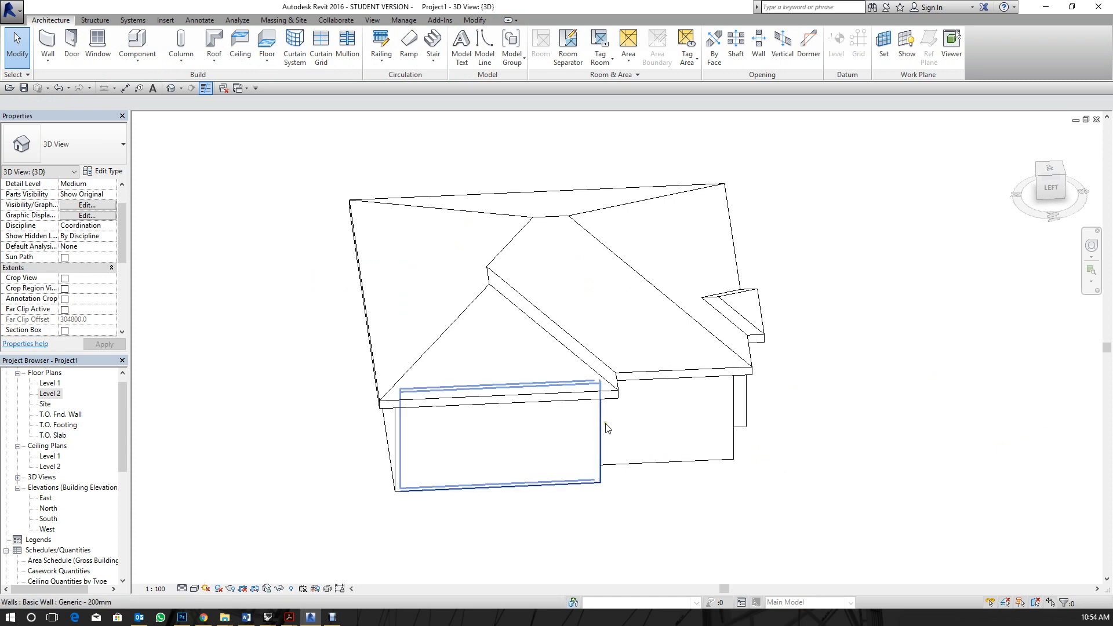
shift+middle_drag(608, 391, 455, 377)
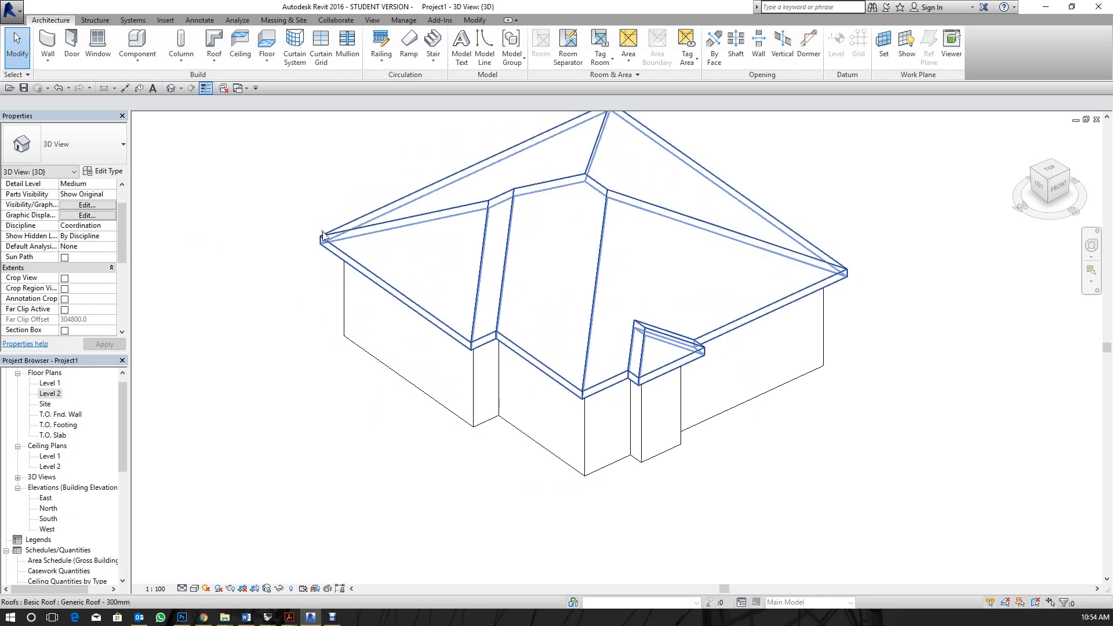
click(379, 285)
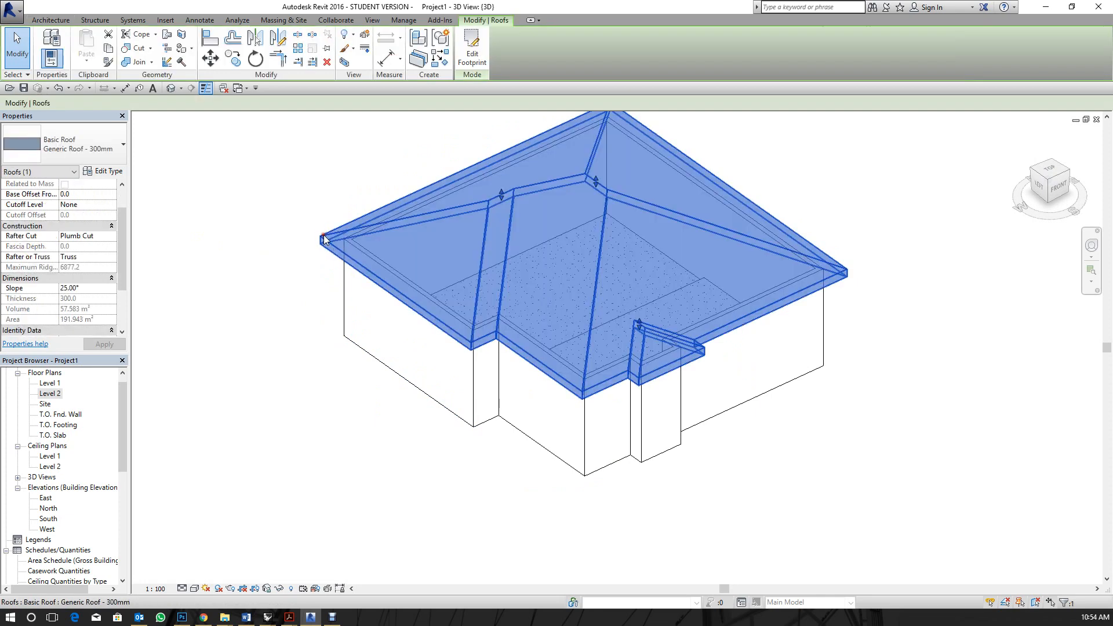
click(471, 52)
scroll(429, 273, up, 3)
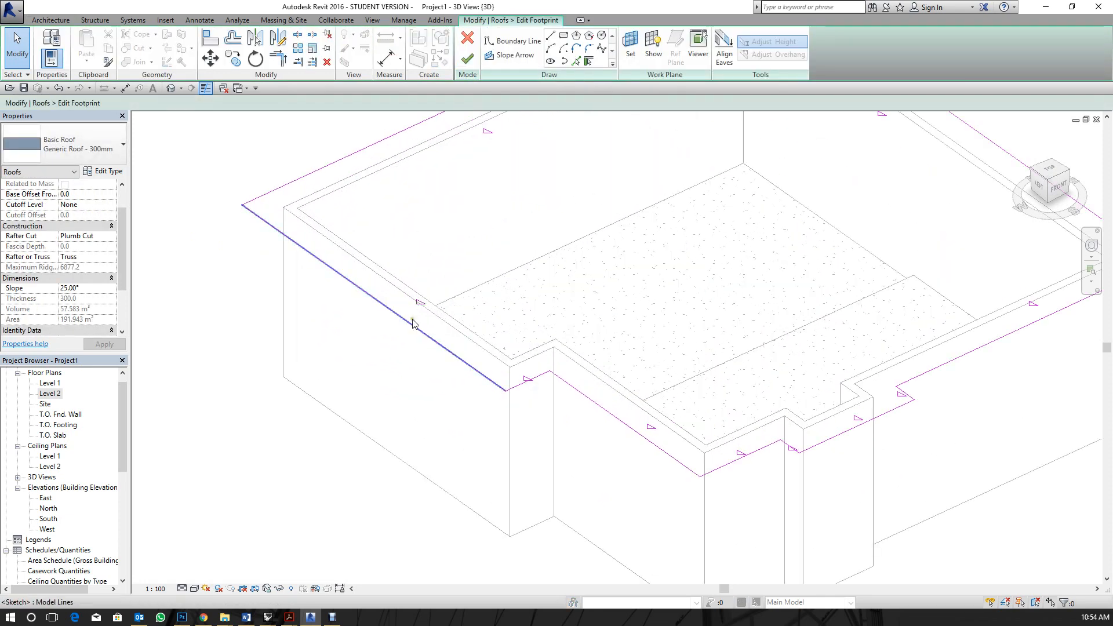
click(421, 331)
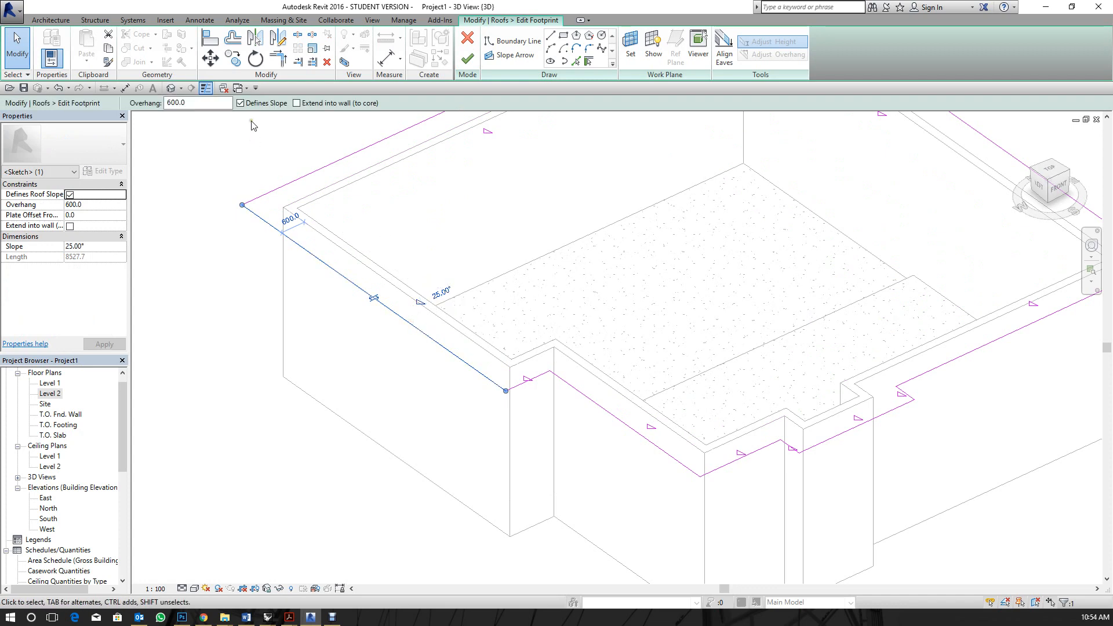
click(253, 104)
click(467, 58)
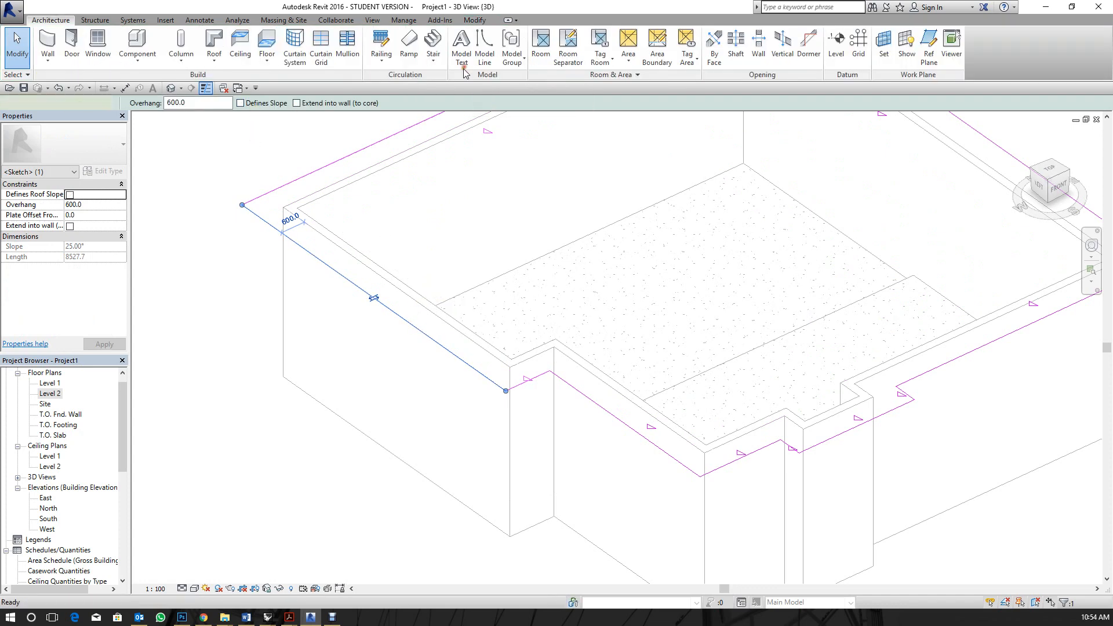
click(434, 345)
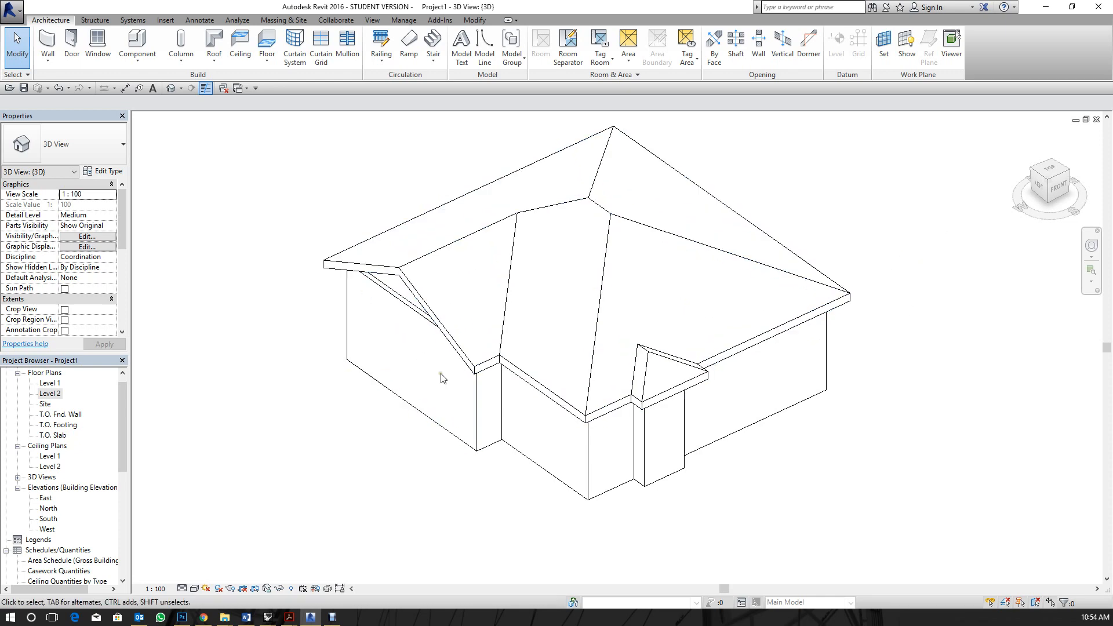
shift+middle_drag(469, 498, 556, 412)
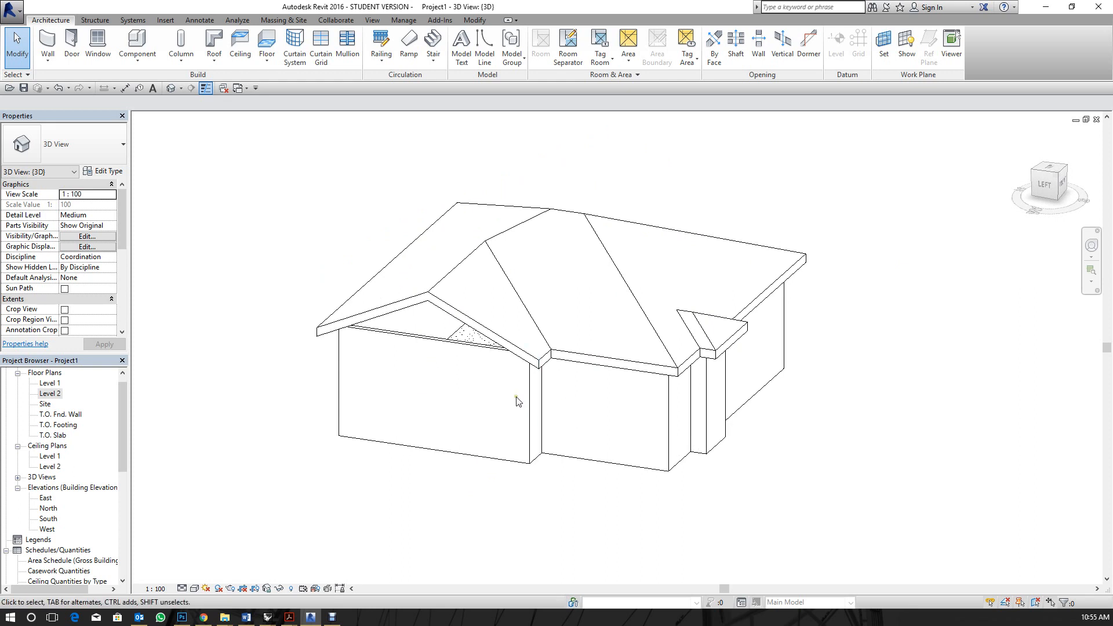
click(551, 365)
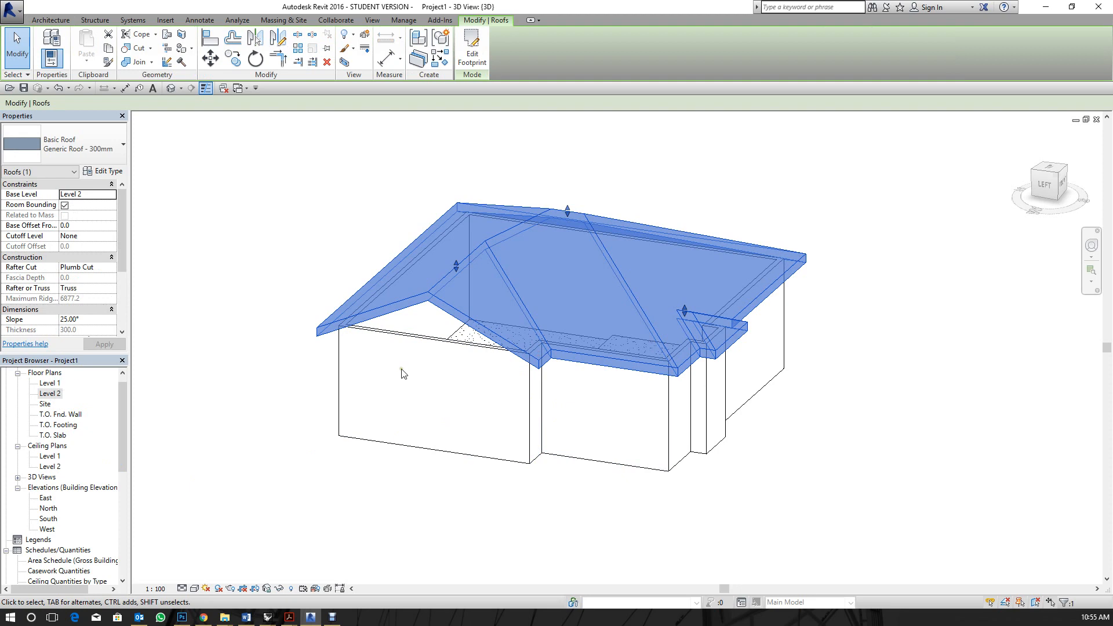
Place an M_Fixed 0406 x 0610mm window in the Level 1 front wall, about 3700 mm from the fireplace projection.
double_click(50, 383)
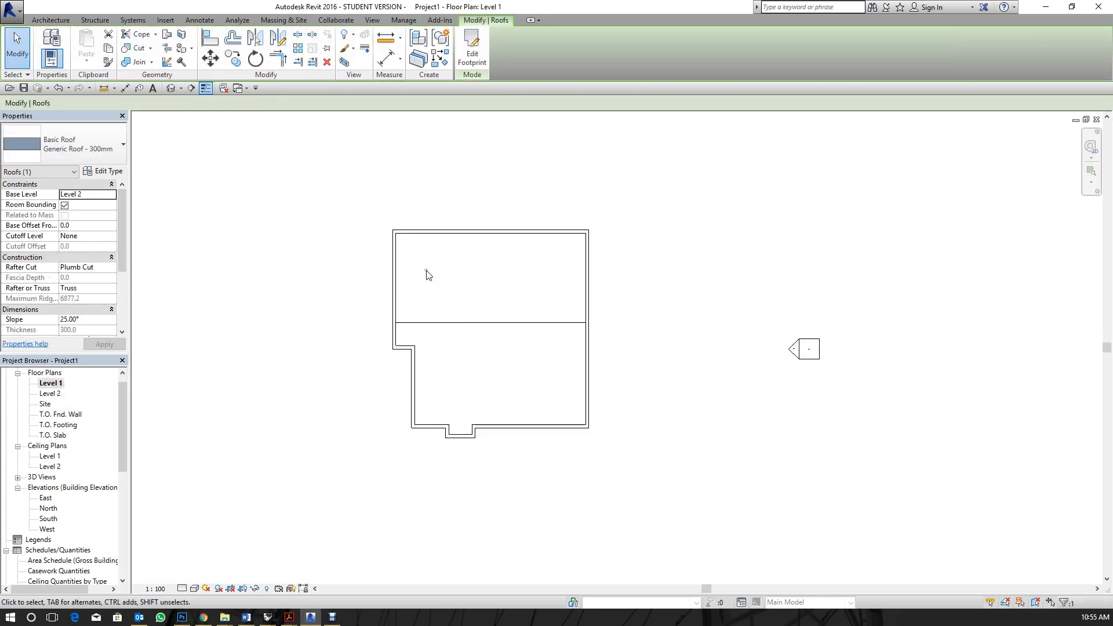
middle_drag(427, 273, 329, 221)
scroll(142, 138, up, 1)
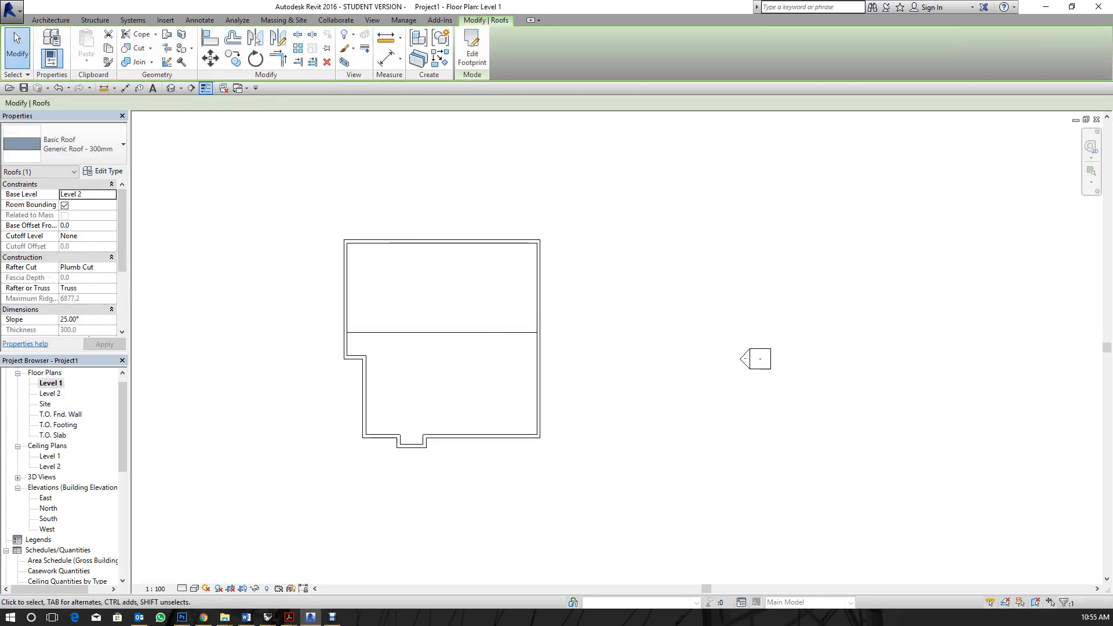
click(51, 21)
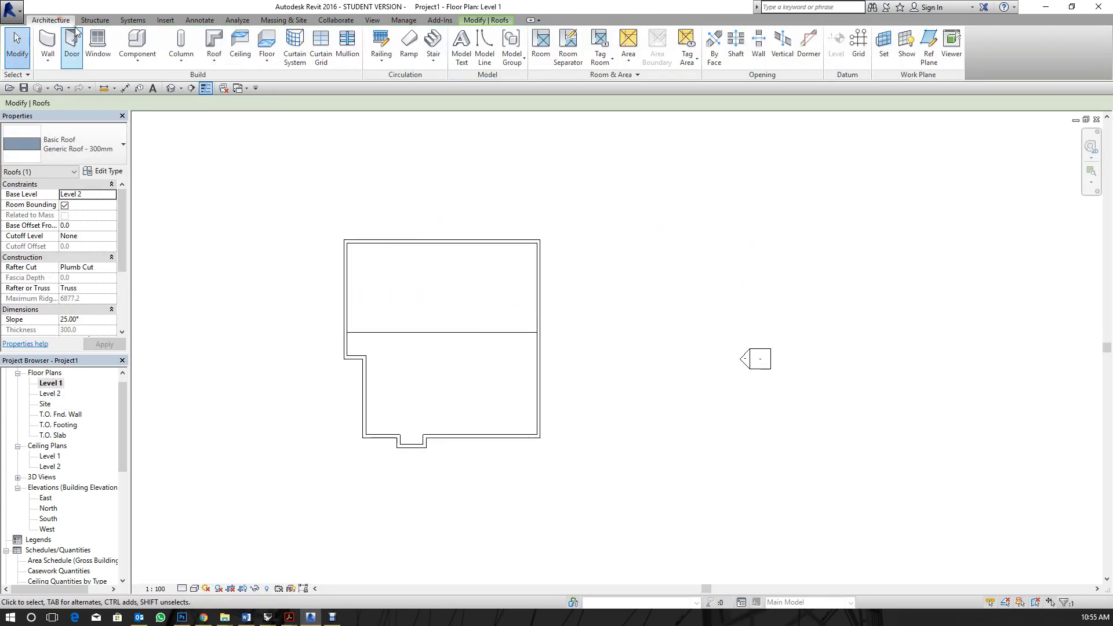
click(98, 46)
click(116, 134)
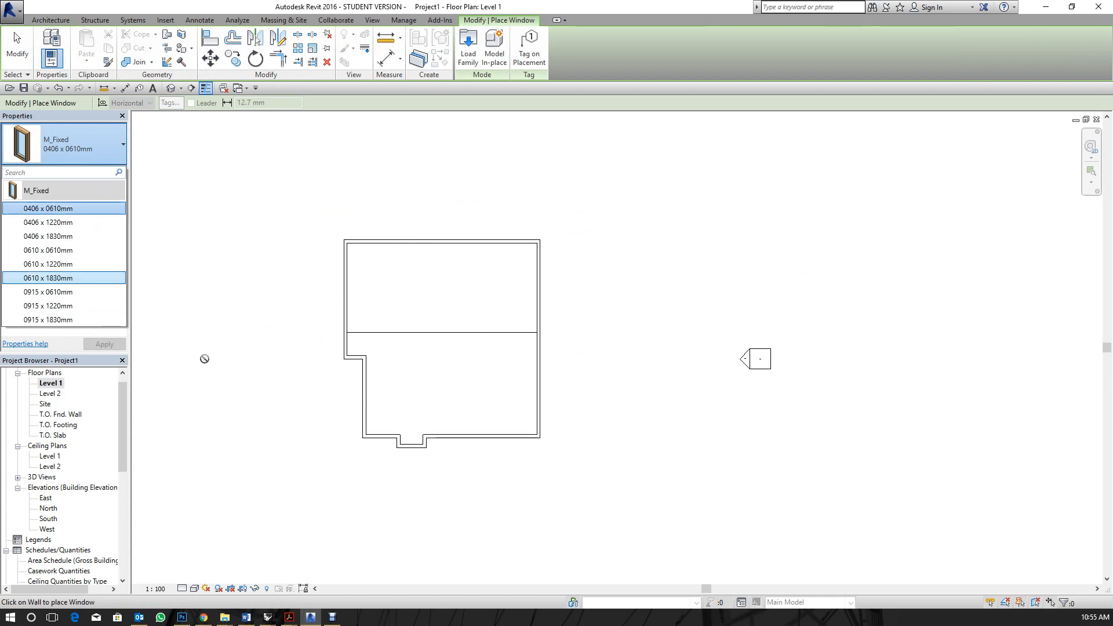
scroll(597, 429, up, 3)
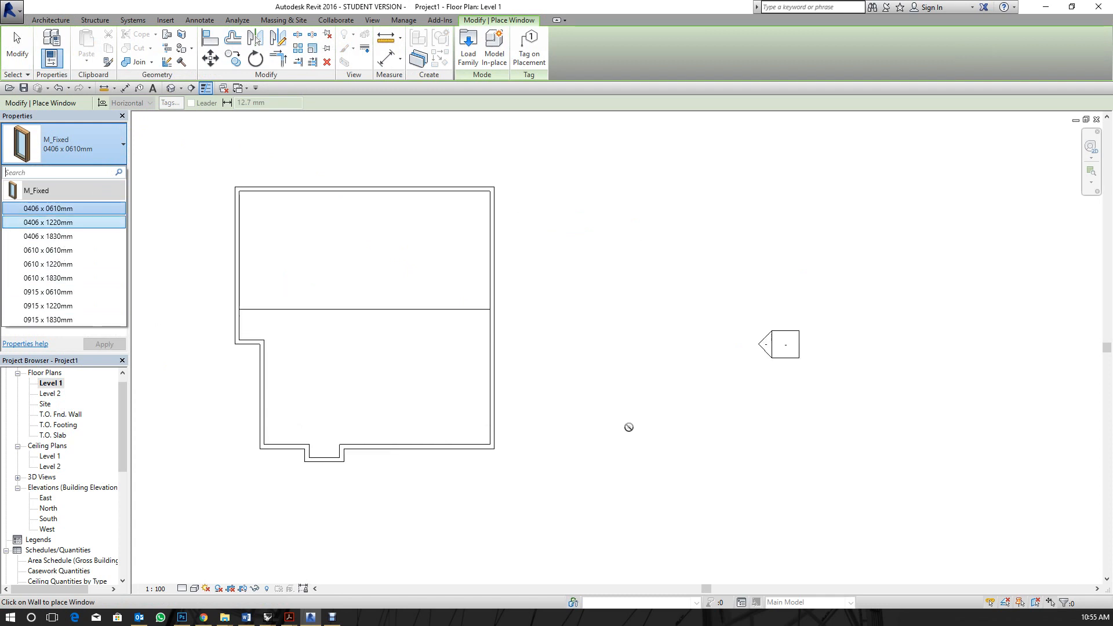
click(404, 442)
Place an M_Fixed 0915 x 1830mm window in the same wall, about 1400 mm from the building corner.
click(69, 145)
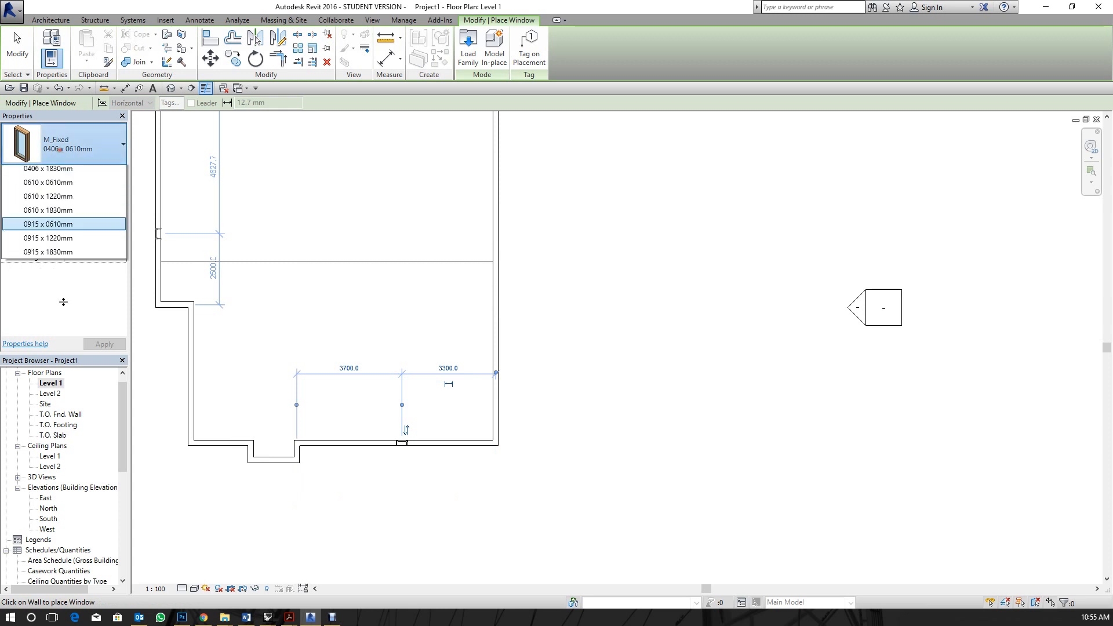
click(48, 319)
scroll(458, 423, up, 2)
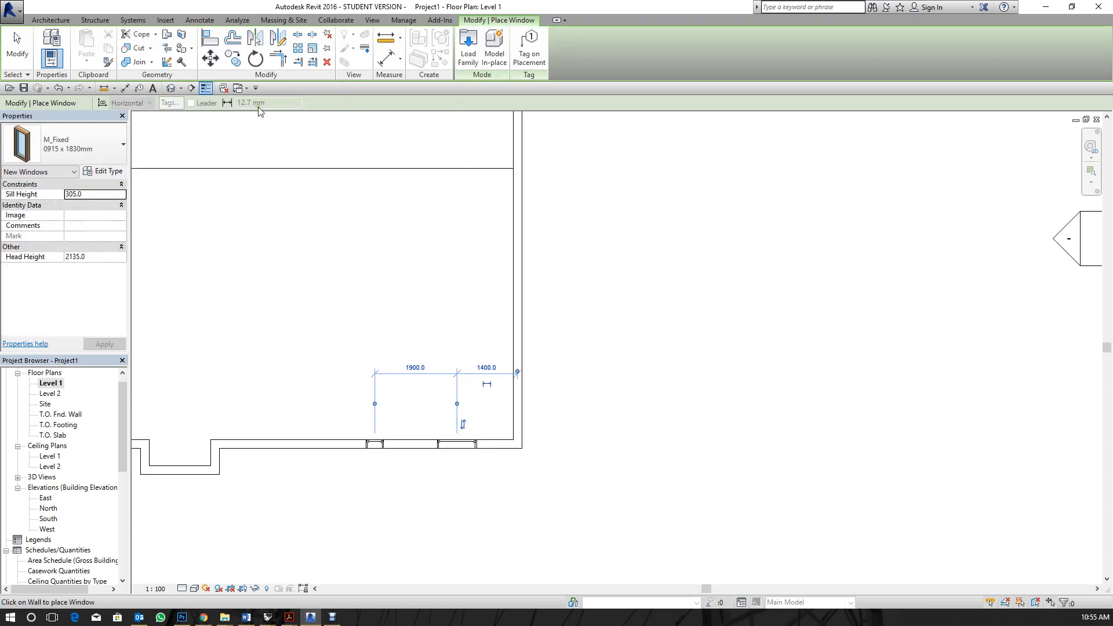
key(Escape)
Examine the sill and head heights of both new windows in the 3D view.
click(171, 89)
scroll(851, 364, up, 2)
shift+middle_drag(850, 364, 777, 392)
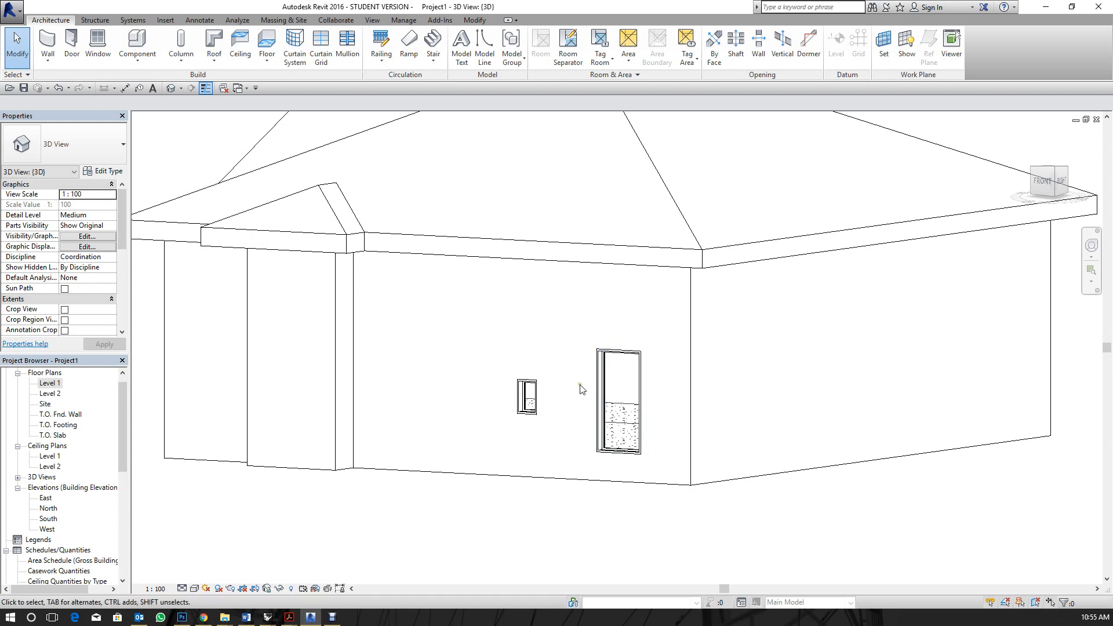
scroll(545, 398, up, 2)
click(530, 398)
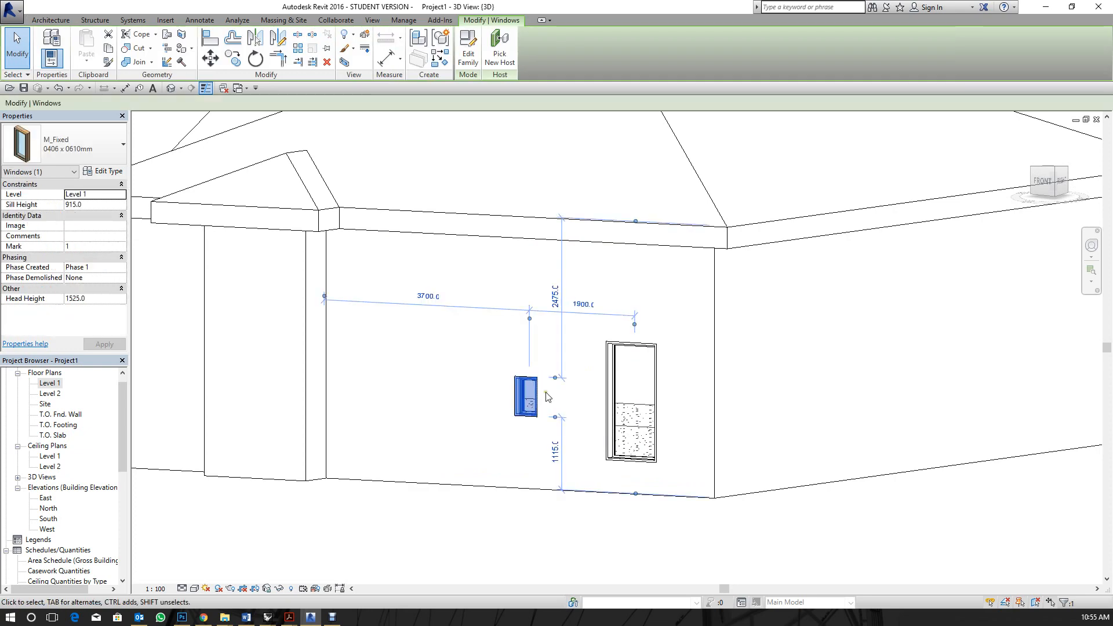
click(618, 353)
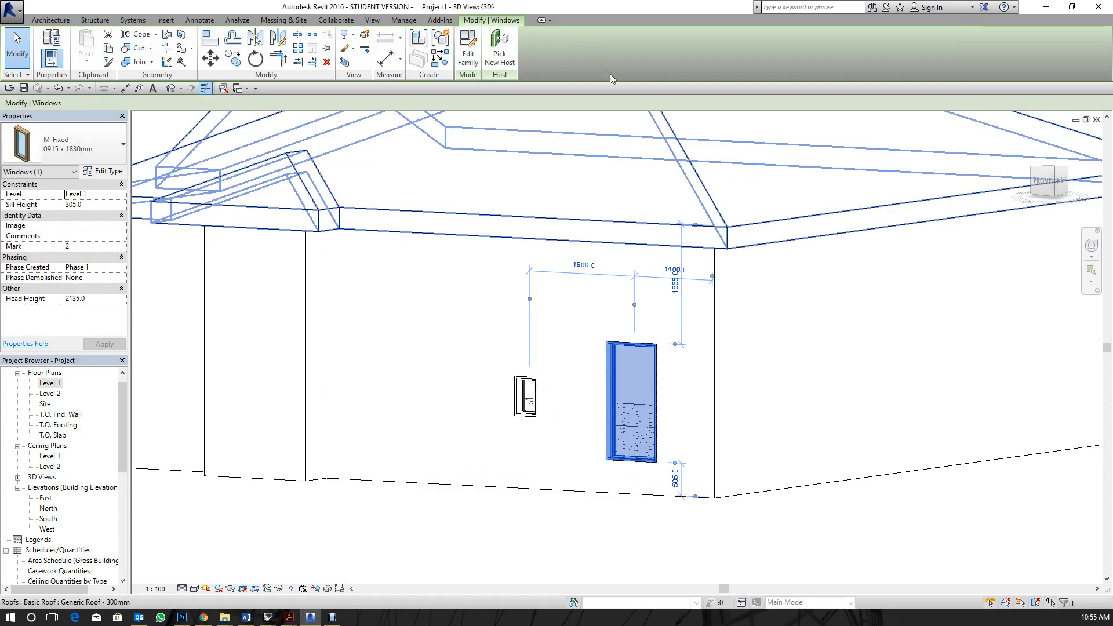
click(458, 555)
Align the top of the small window with the top of the 0915 x 1830mm window in the 3D view.
click(474, 21)
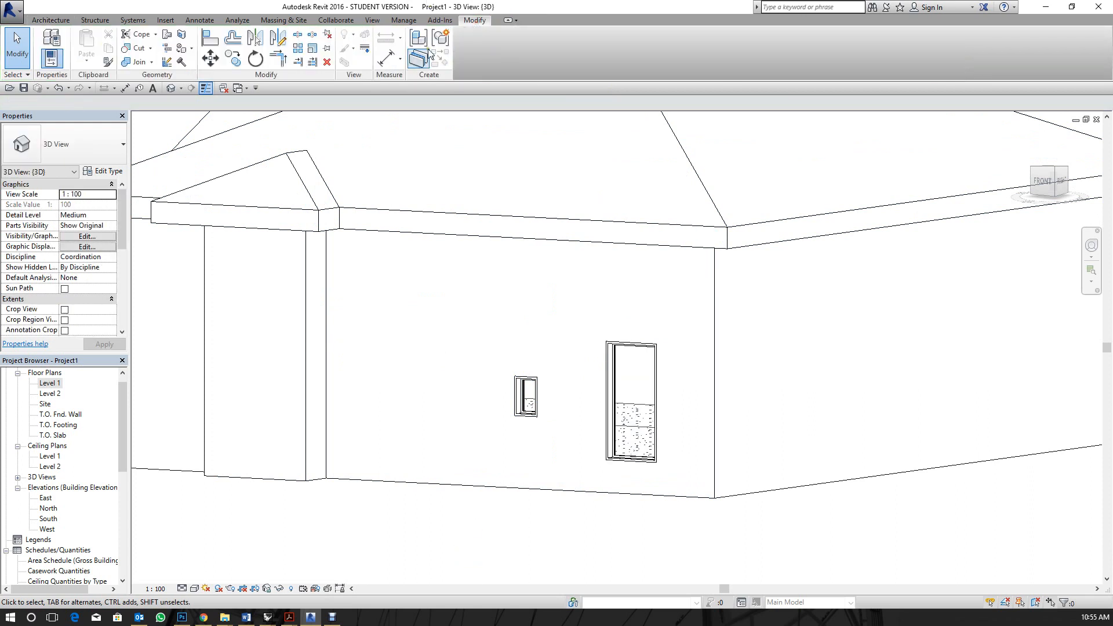
click(214, 37)
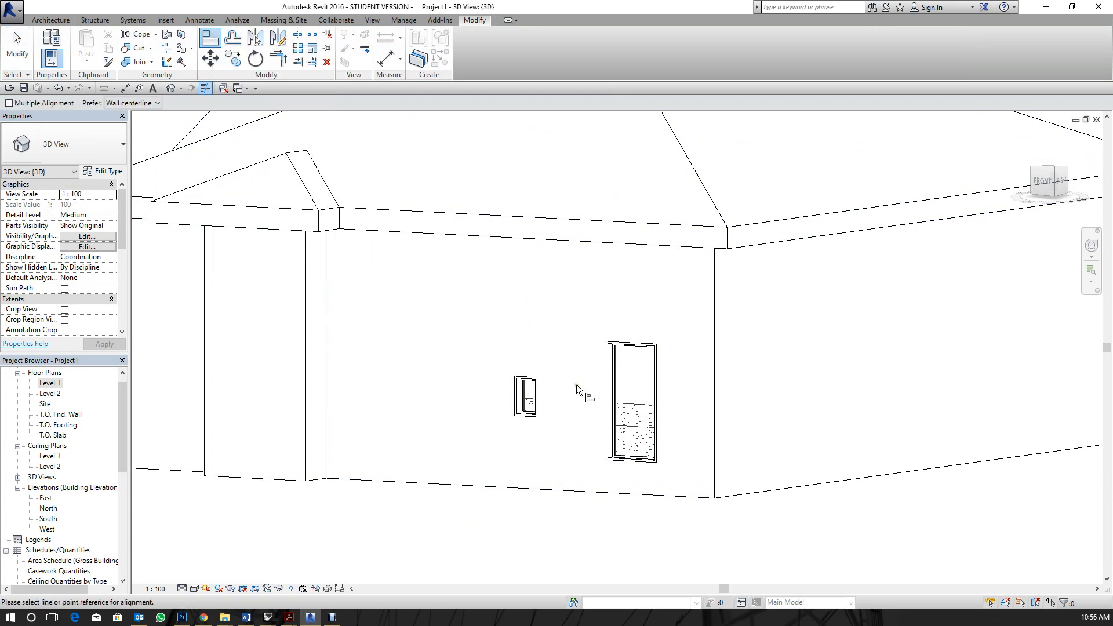
scroll(622, 342, up, 4)
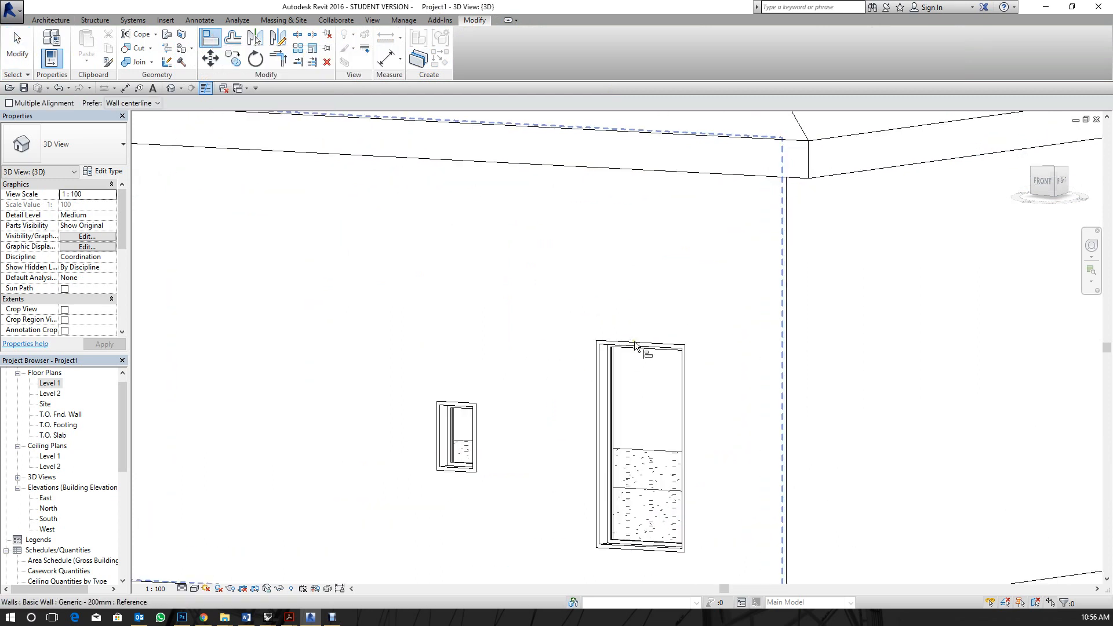
scroll(640, 343, up, 1)
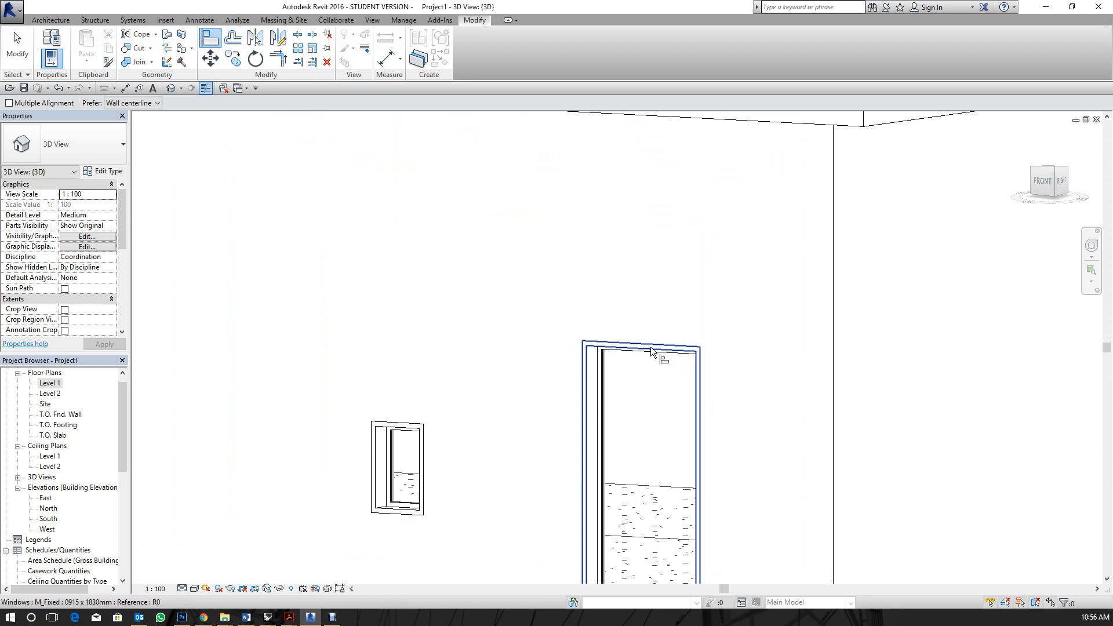
click(650, 348)
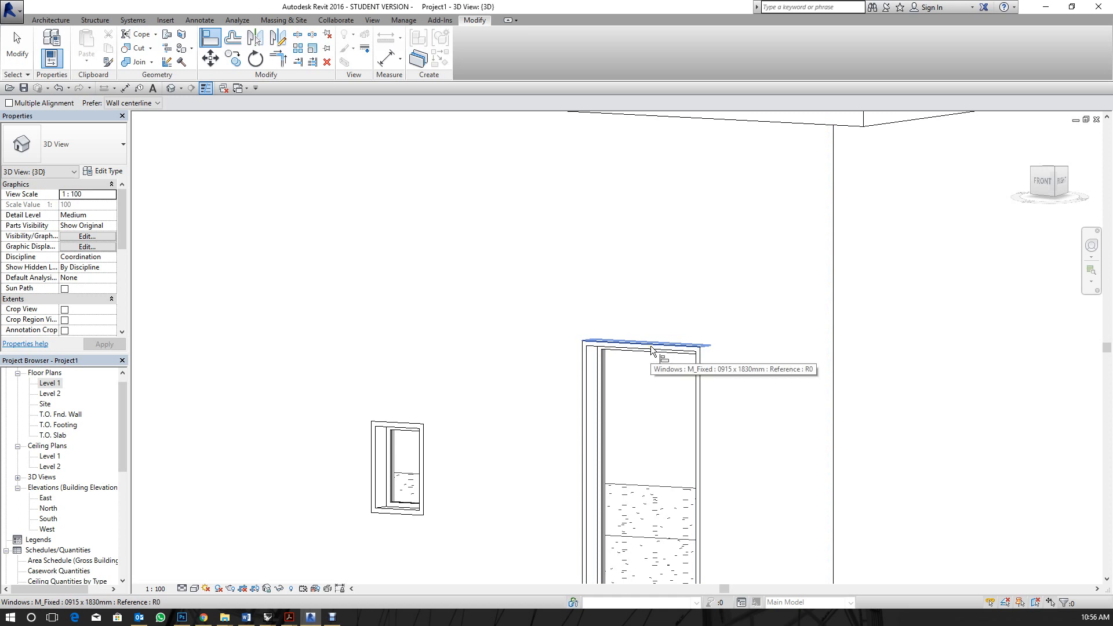
key(Tab)
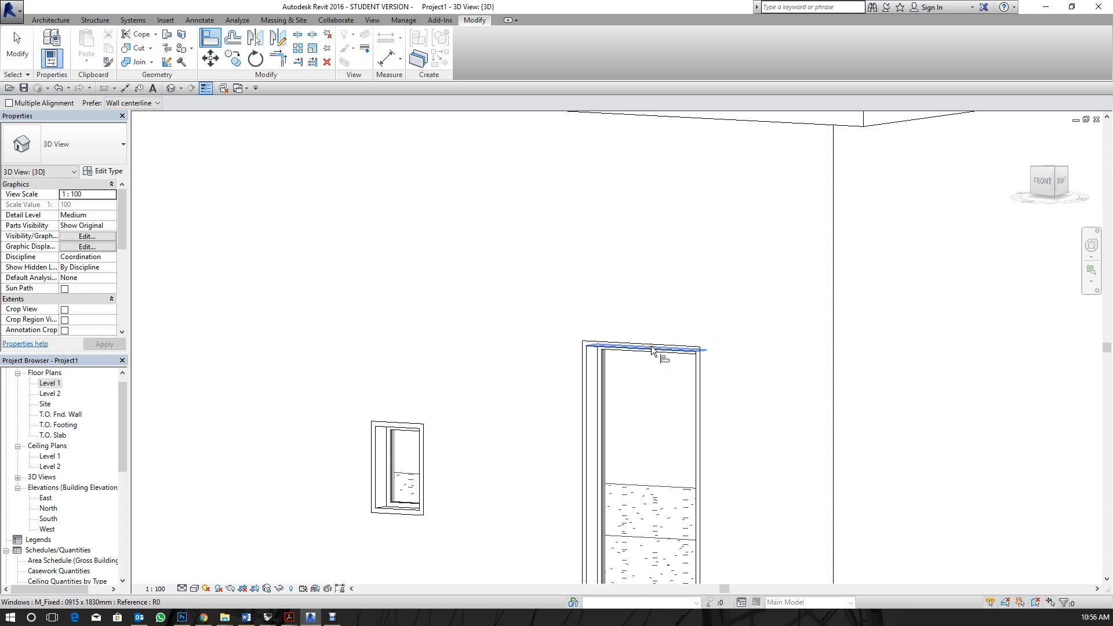
click(651, 347)
click(652, 341)
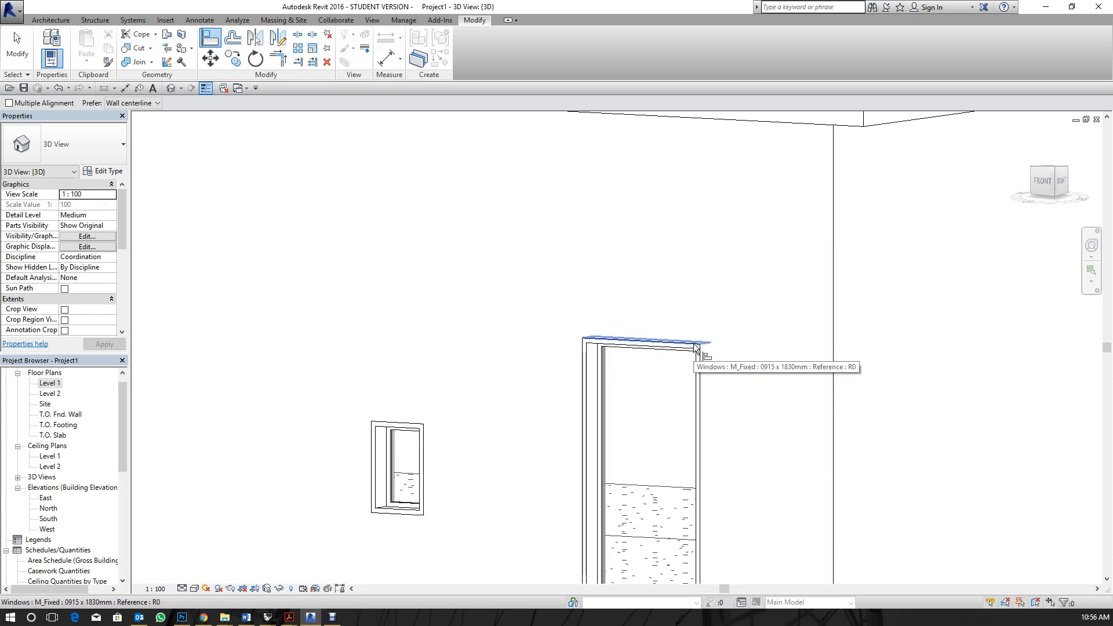
click(415, 420)
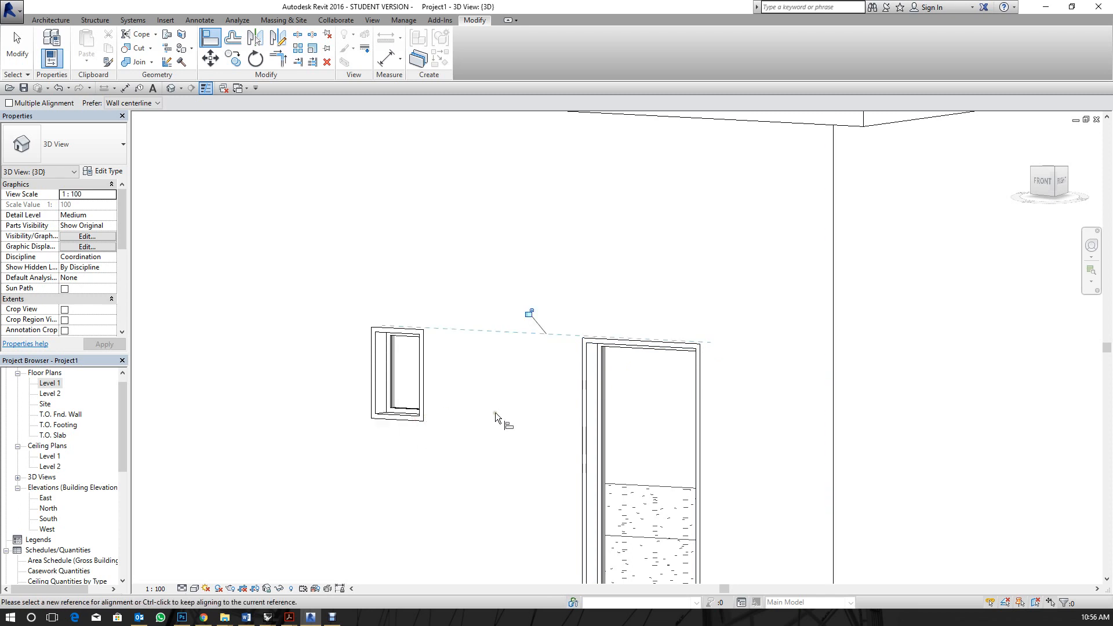
scroll(458, 311, down, 2)
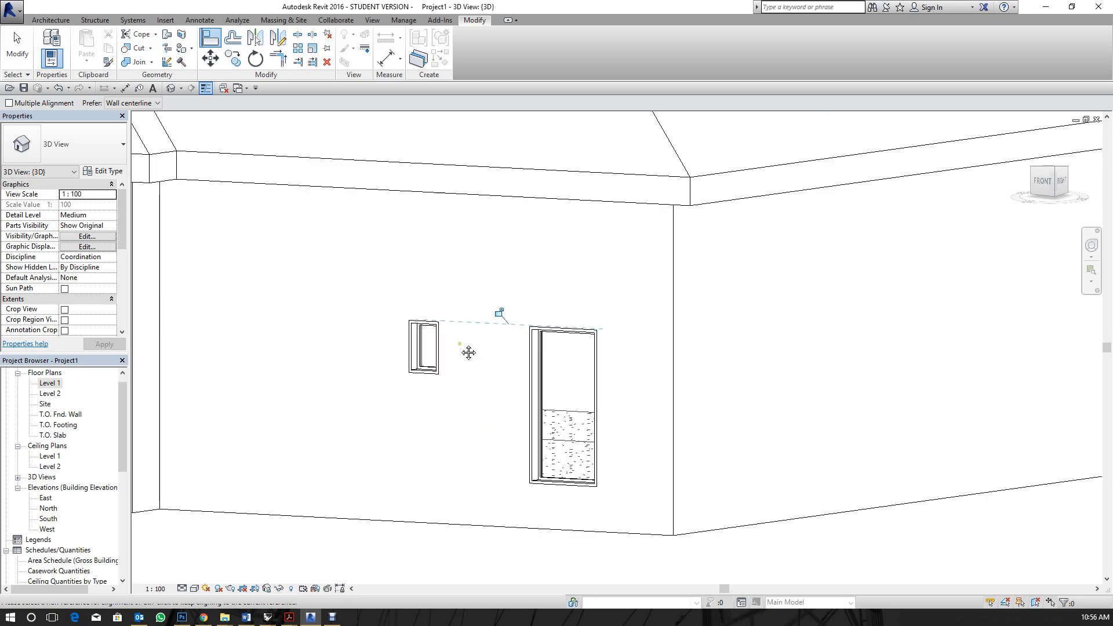
middle_drag(467, 353, 590, 346)
shift+middle_drag(535, 369, 572, 410)
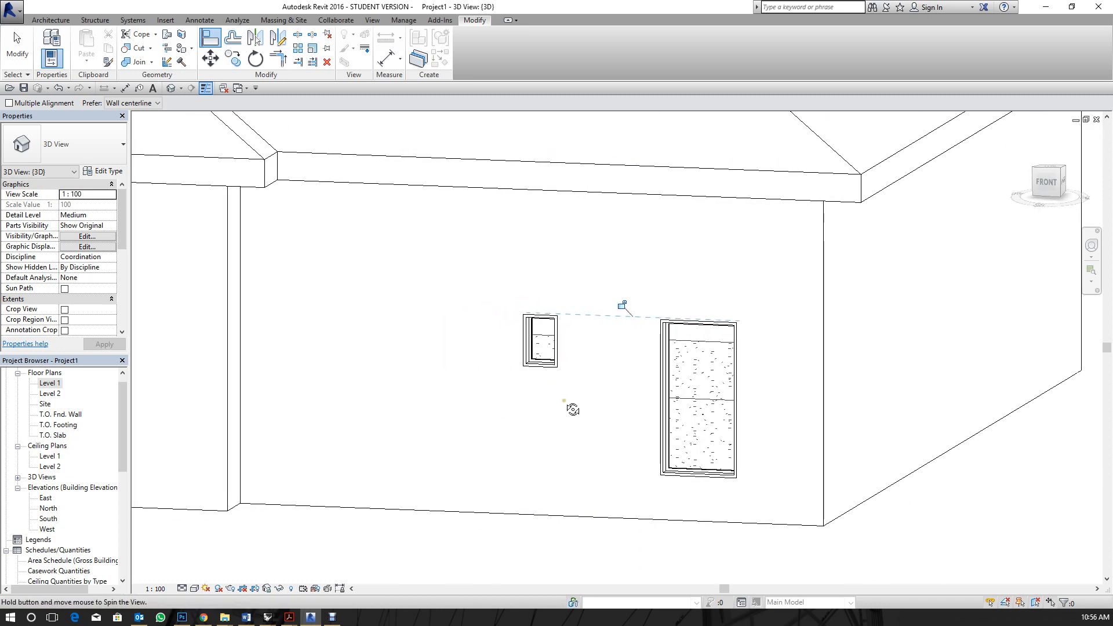
Unhide the category of the linked Revit-CADLink-Test.dwg in the Level 1 floor plan and select the exterior wall beside the veranda.
double_click(40, 382)
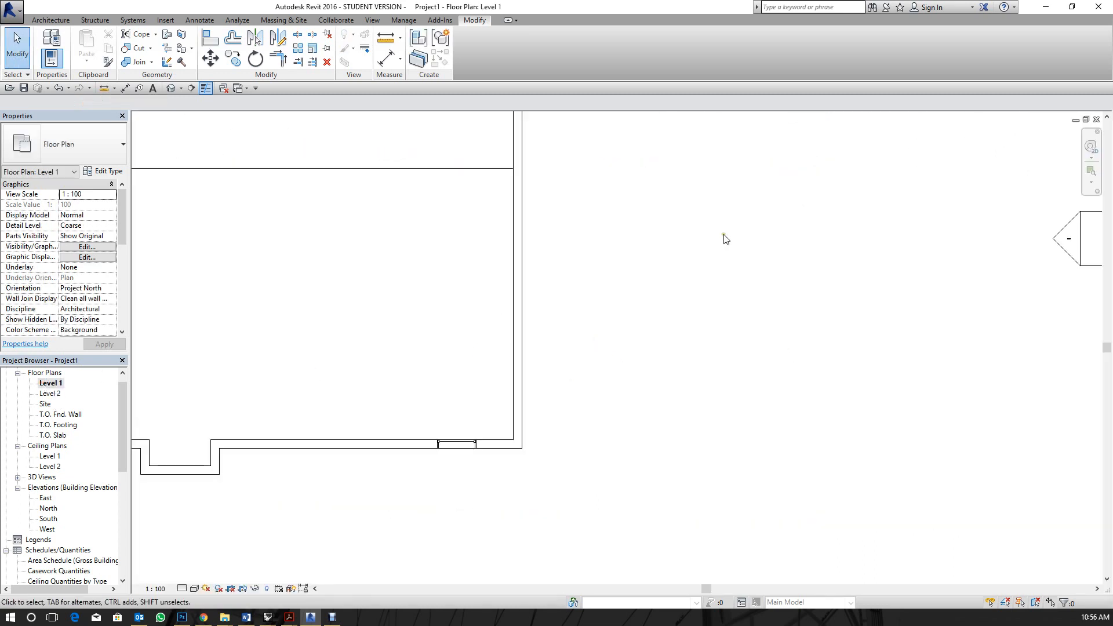
middle_drag(547, 247, 627, 334)
scroll(660, 272, down, 1)
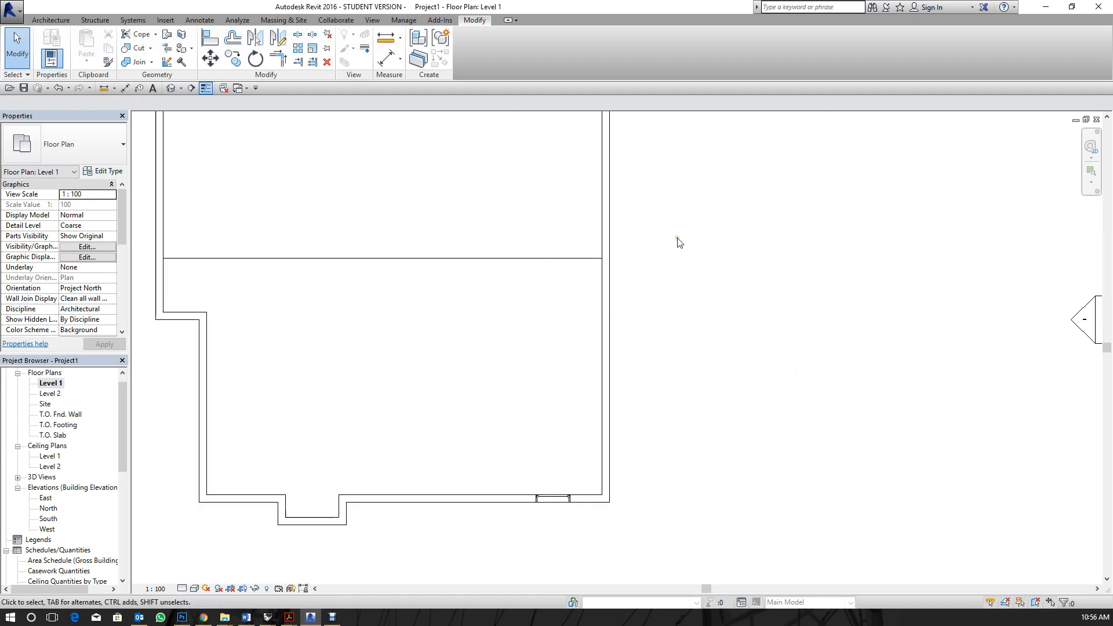
click(267, 588)
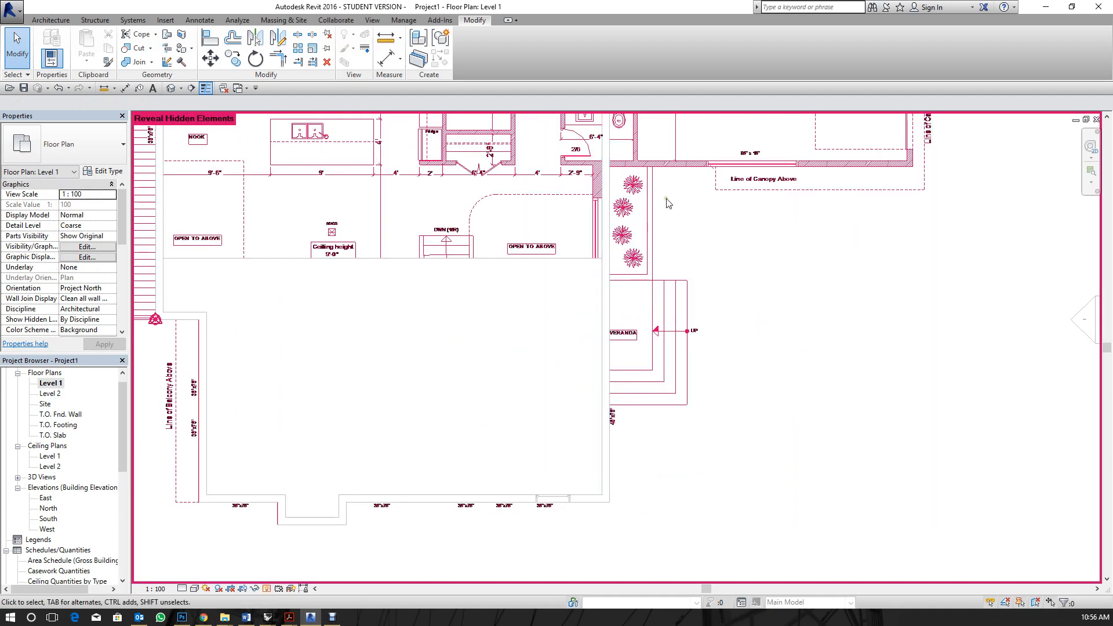
click(758, 323)
right_click(676, 171)
mouse_move(736, 237)
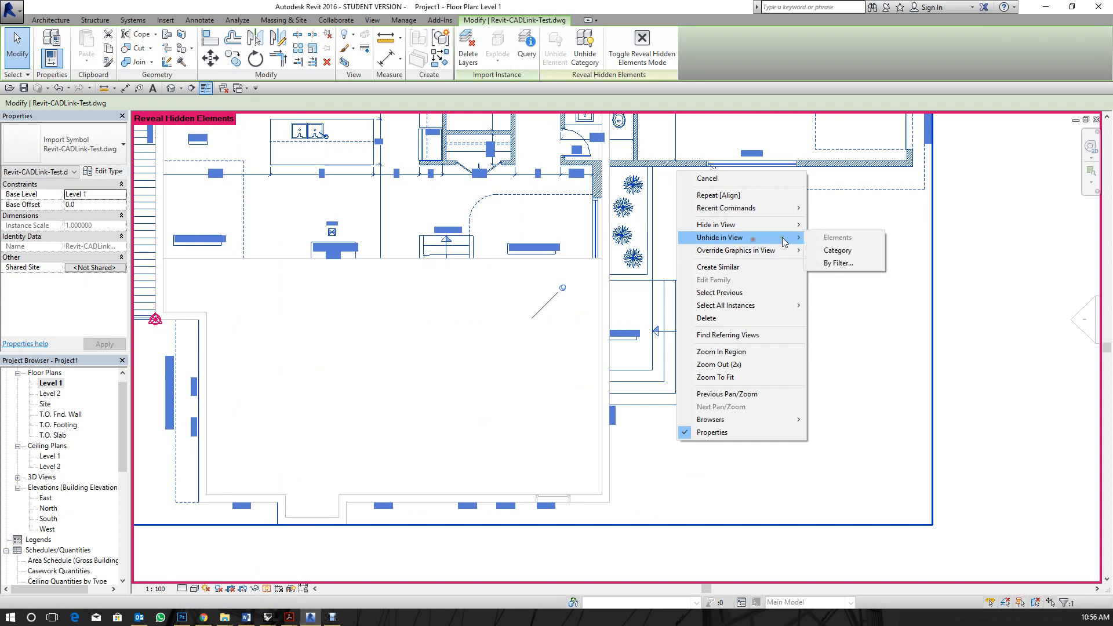
click(840, 251)
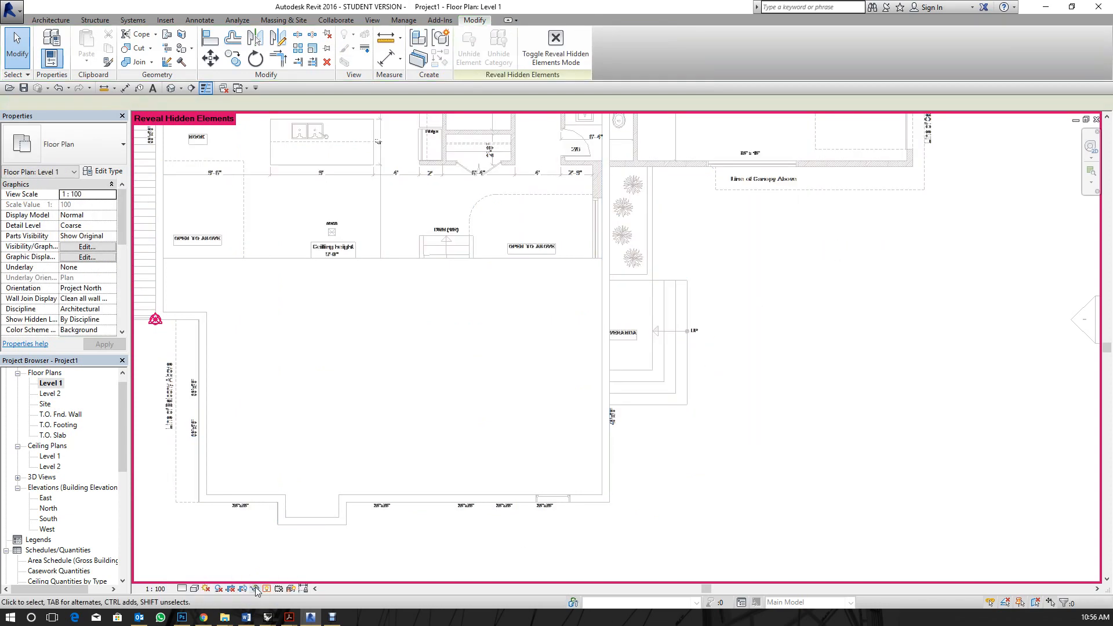
click(256, 588)
scroll(595, 383, up, 2)
click(608, 380)
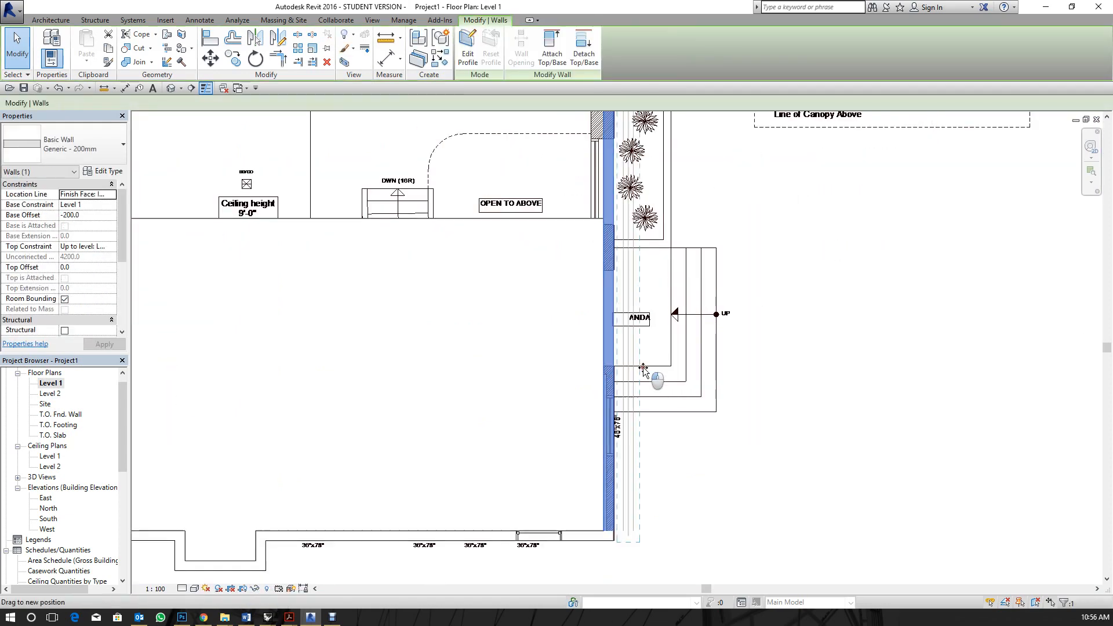
Move the exterior wall beside the veranda inward, away from the linked CAD wall outline.
key(Delete)
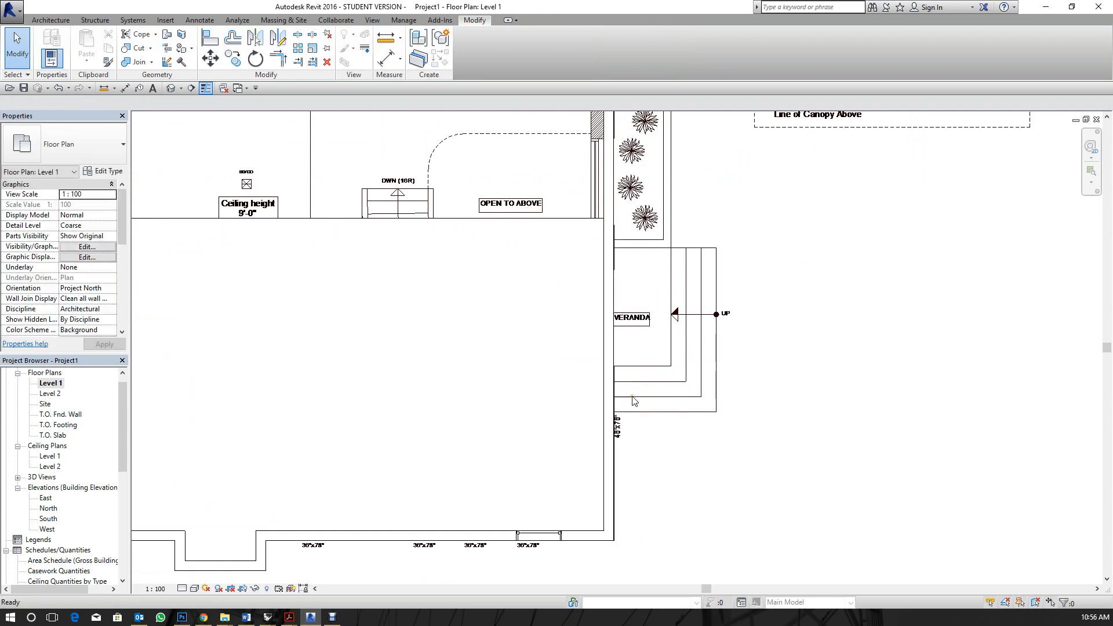
key(ctrl+z)
click(606, 278)
drag(607, 278, 574, 278)
scroll(646, 462, down, 2)
click(662, 465)
scroll(608, 485, up, 2)
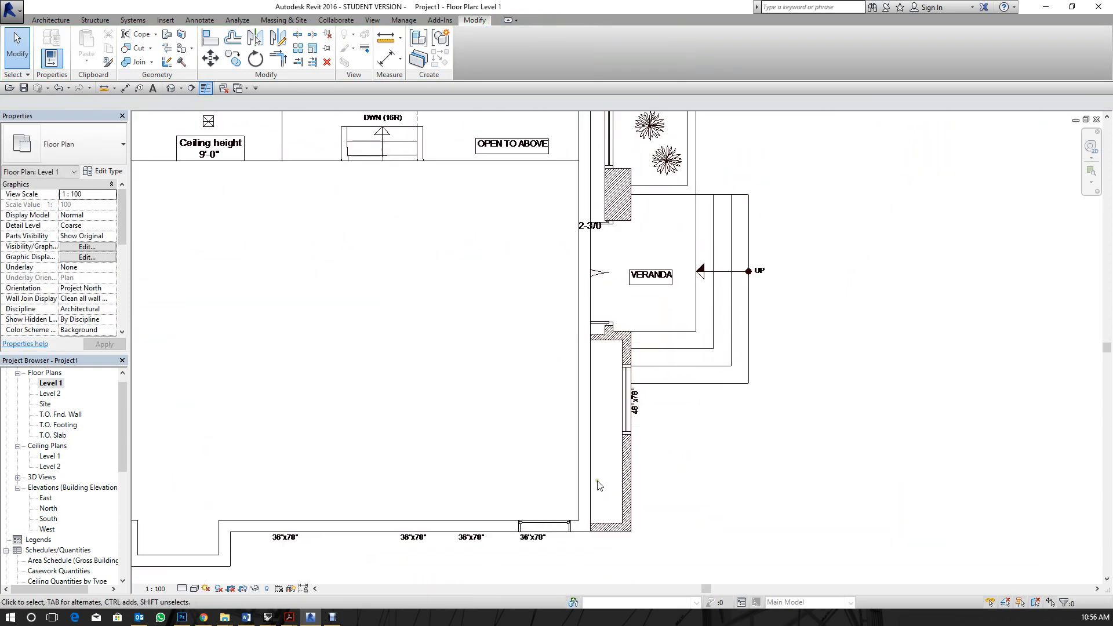
Align the exterior face of the veranda-side wall with the outer face of the hatched CAD wall.
click(597, 485)
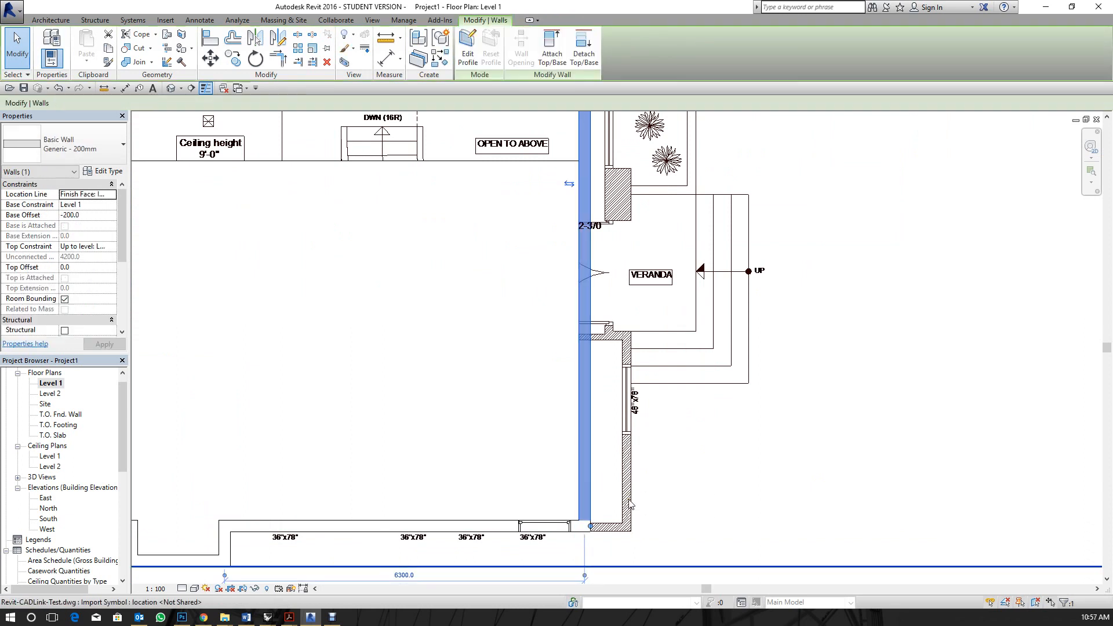
click(209, 49)
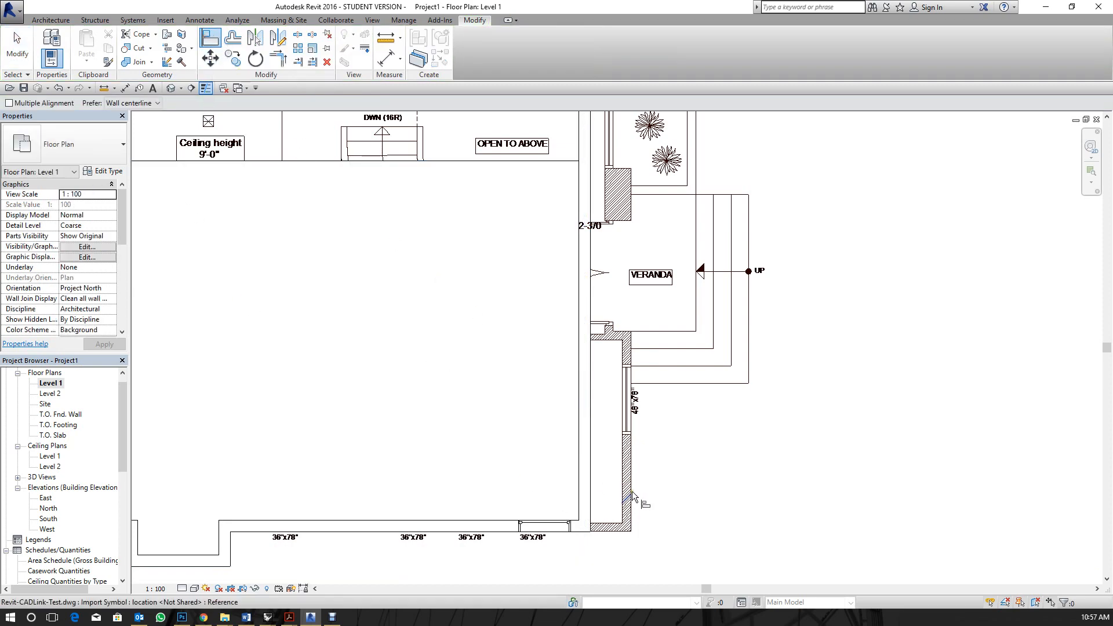
scroll(632, 492, up, 5)
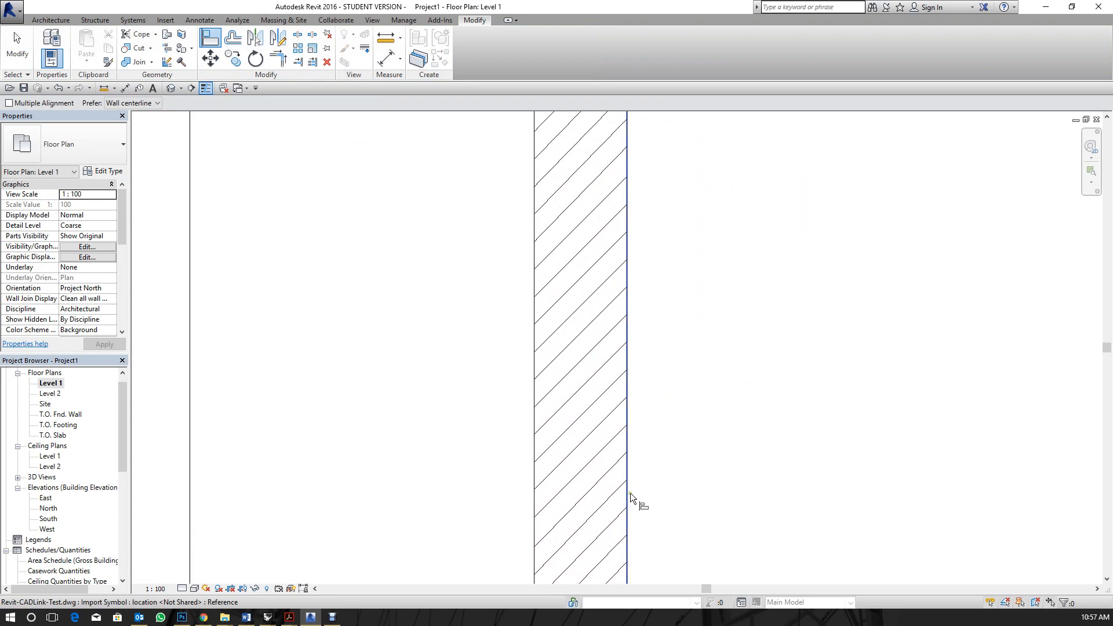
click(629, 487)
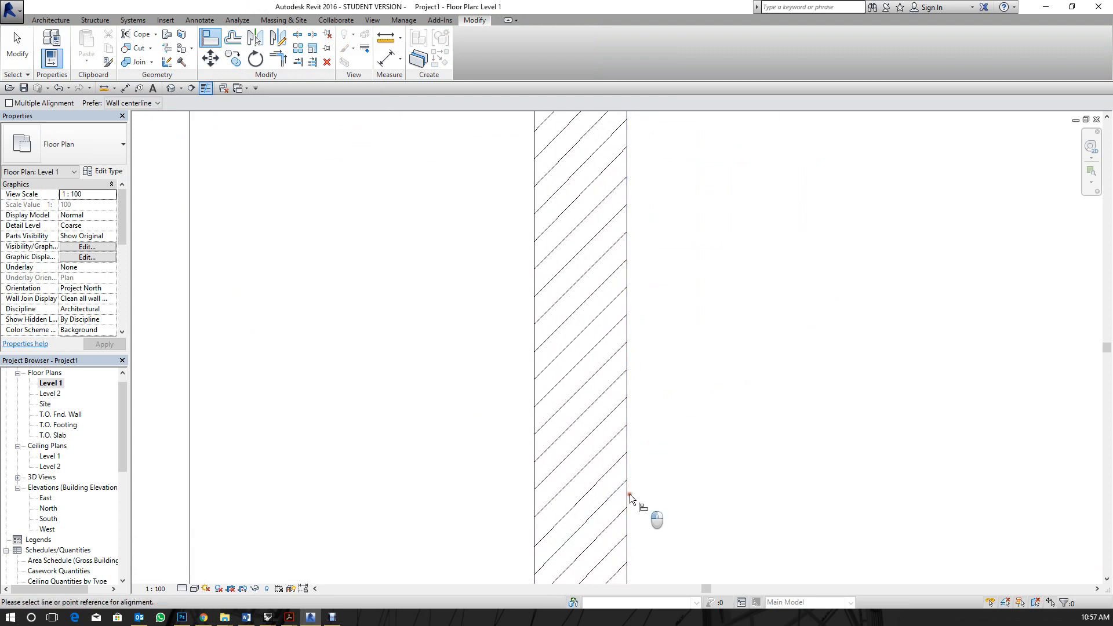
scroll(736, 435, down, 3)
scroll(655, 418, down, 3)
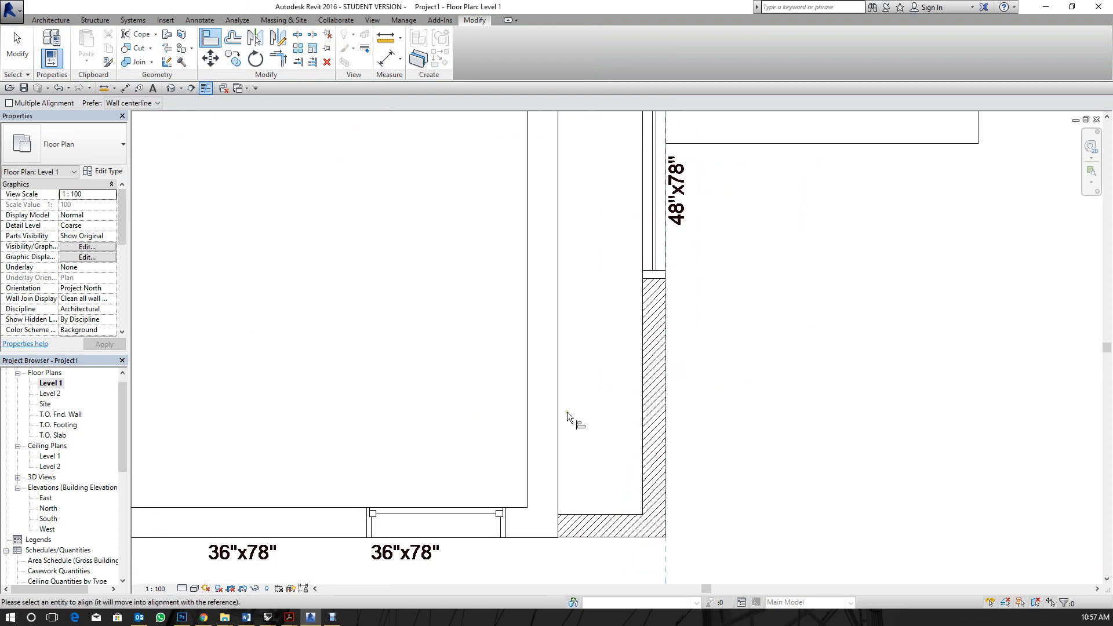
scroll(678, 462, up, 3)
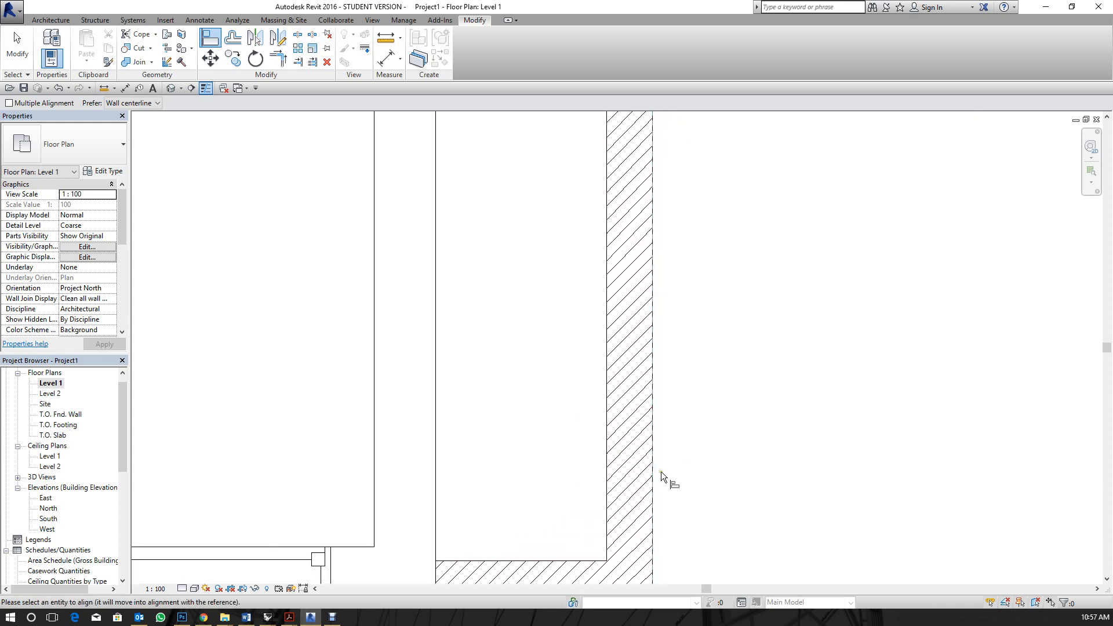
click(435, 440)
scroll(579, 446, down, 3)
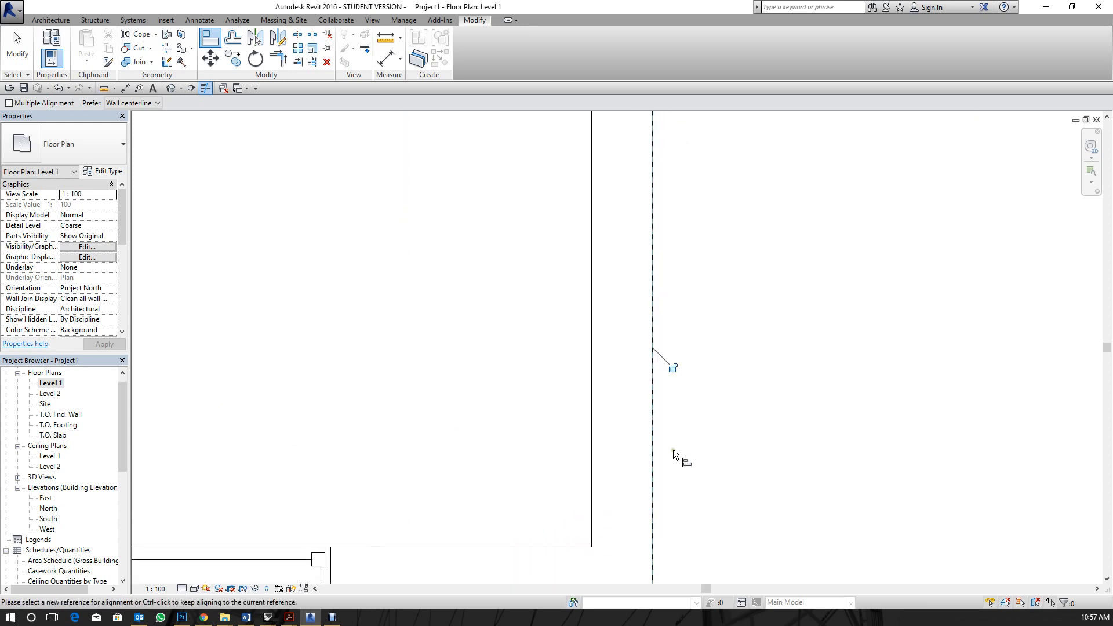
scroll(572, 458, down, 3)
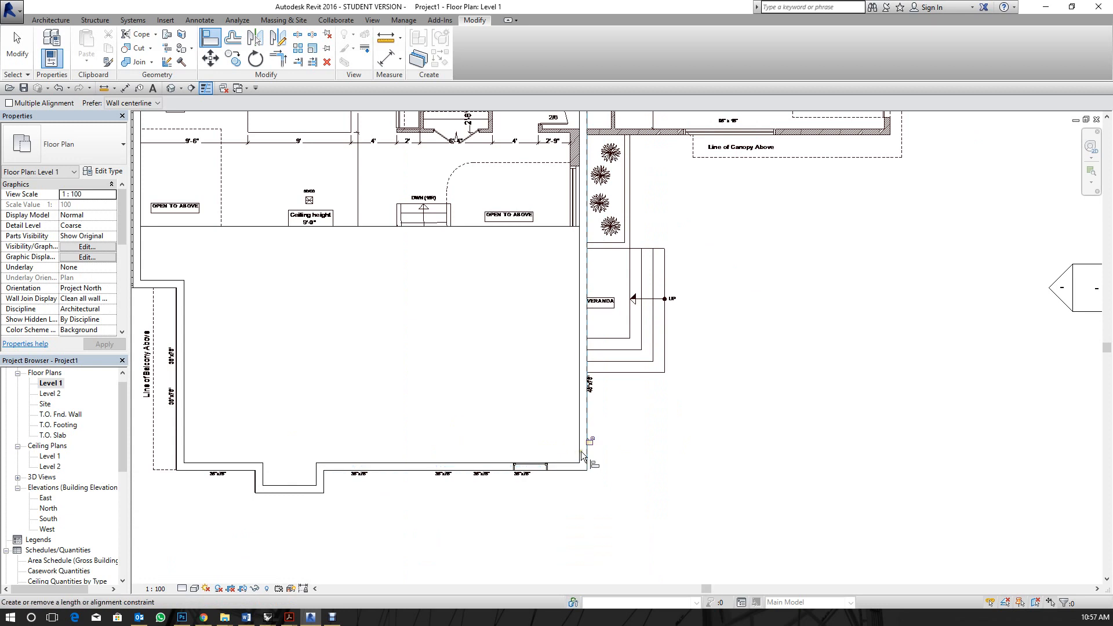
key(Escape)
key(Escape)
Hide the category of the linked Revit-CADLink-Test.dwg in the Level 1 floor plan.
scroll(597, 405, up, 1)
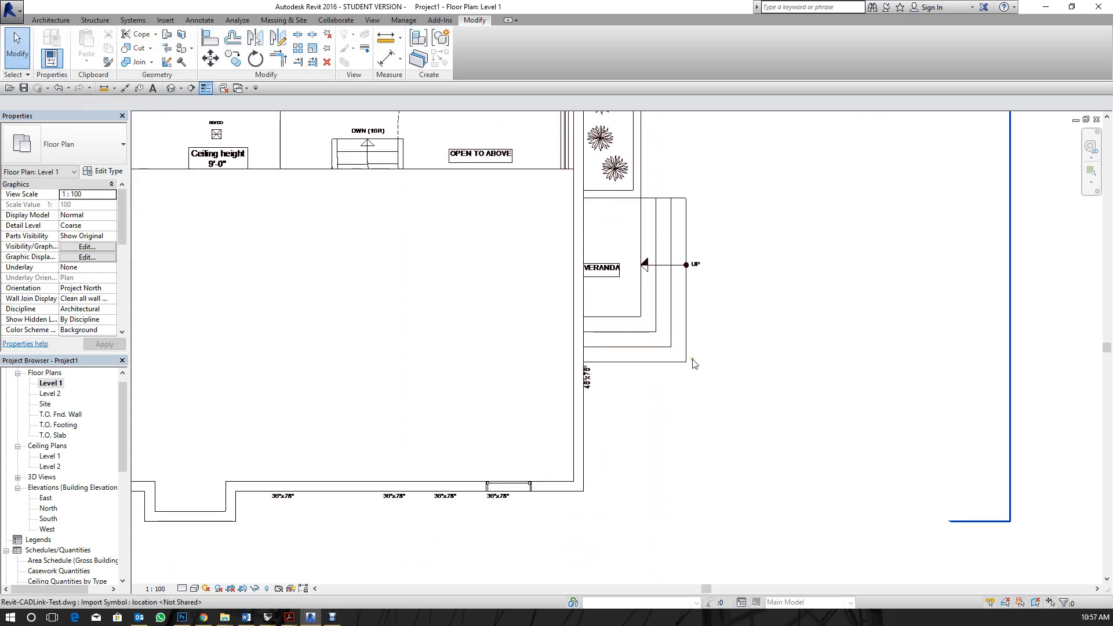
click(675, 343)
right_click(676, 343)
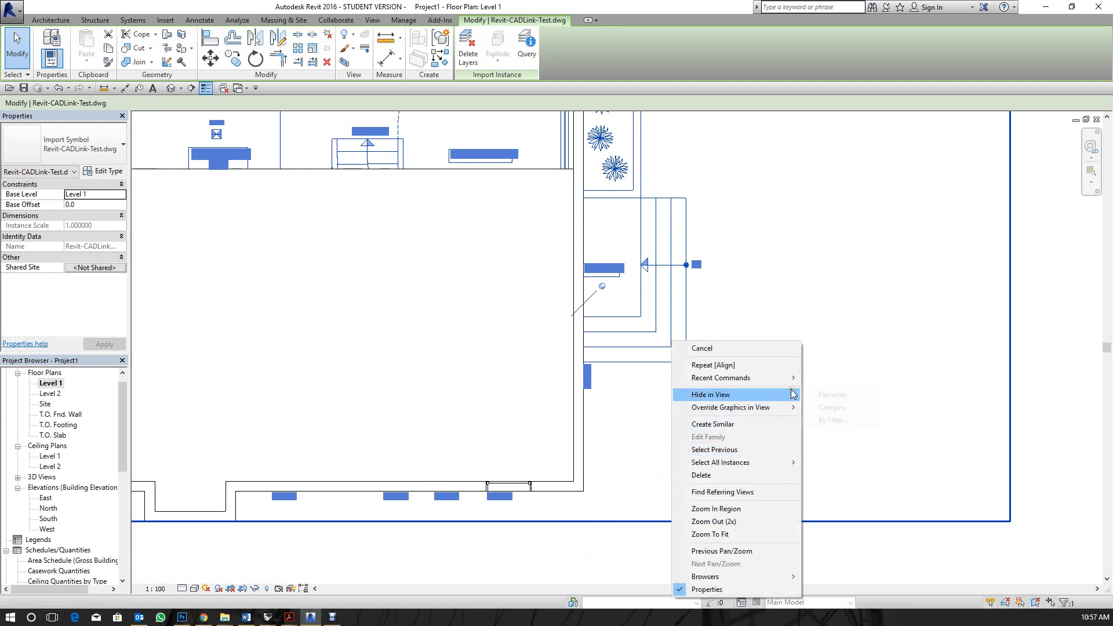
mouse_move(730, 395)
click(836, 408)
scroll(754, 394, down, 3)
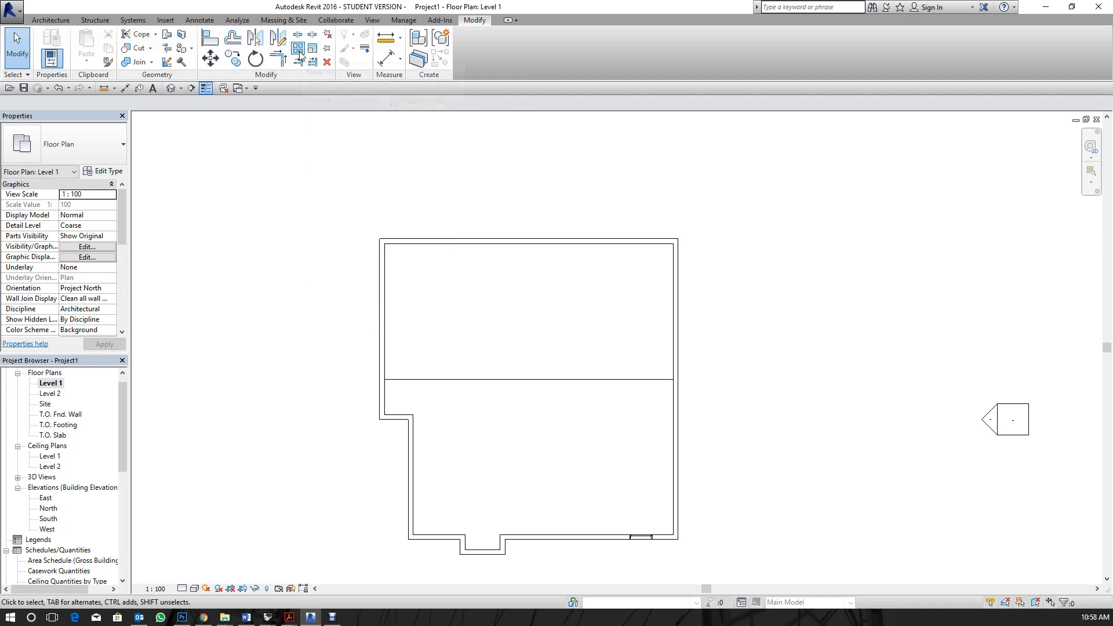
Offset copies of the north exterior wall by 1000 mm, one inward and one outward, and undo both.
click(232, 39)
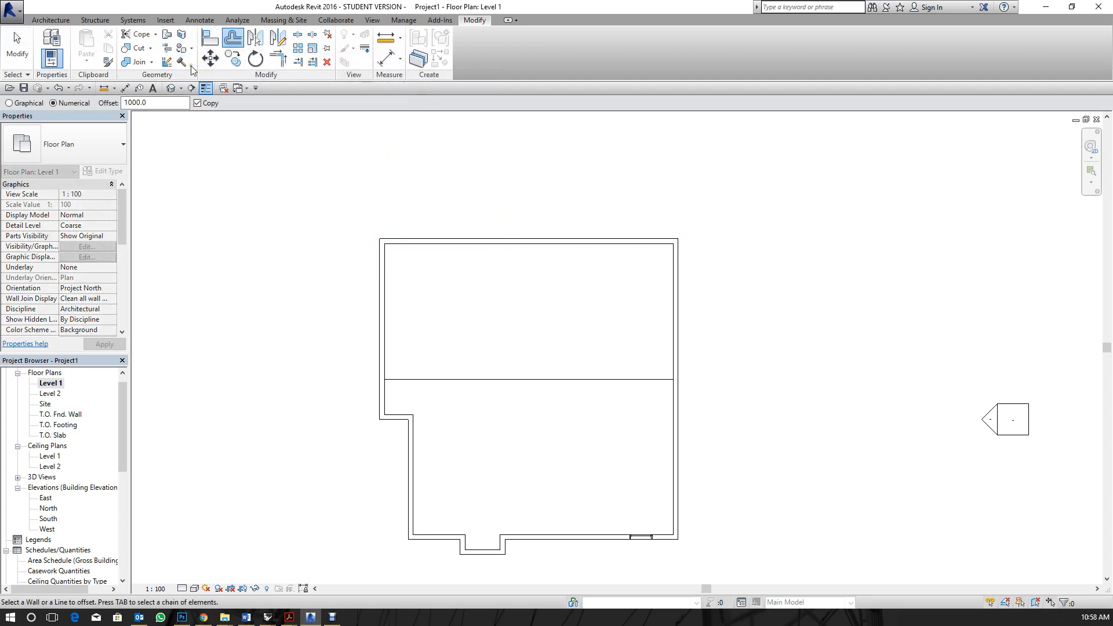
double_click(175, 104)
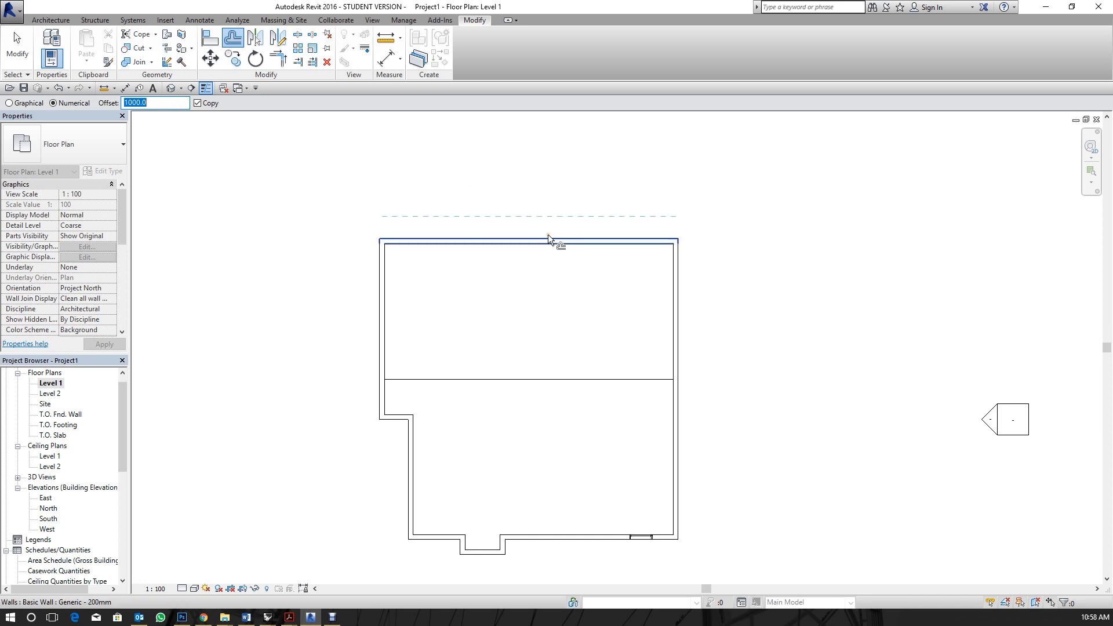
scroll(530, 214, up, 1)
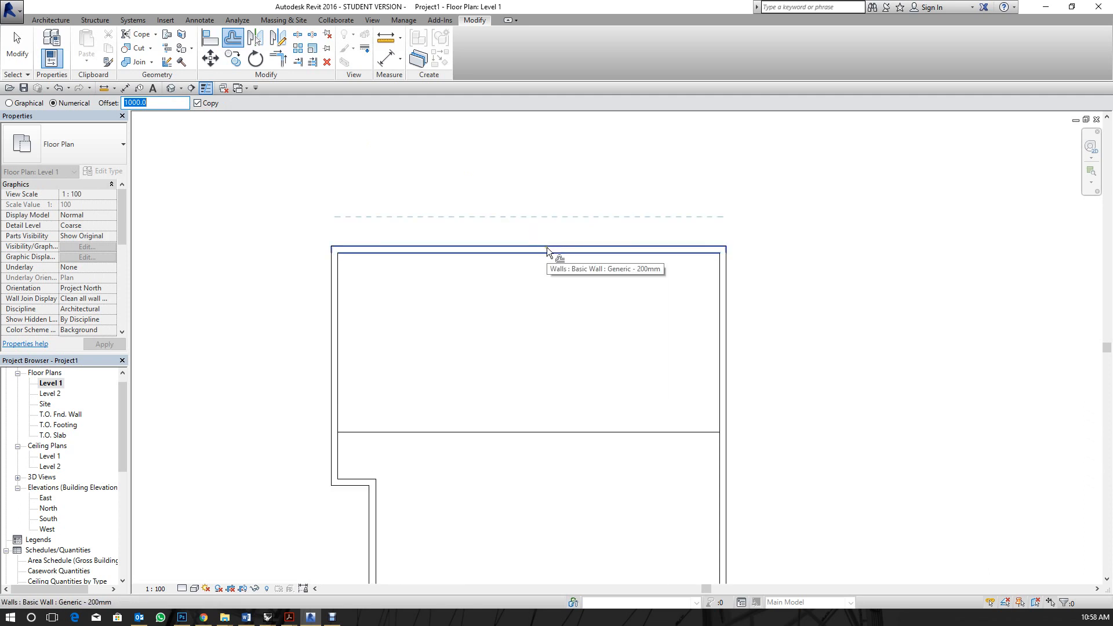
scroll(546, 244, up, 1)
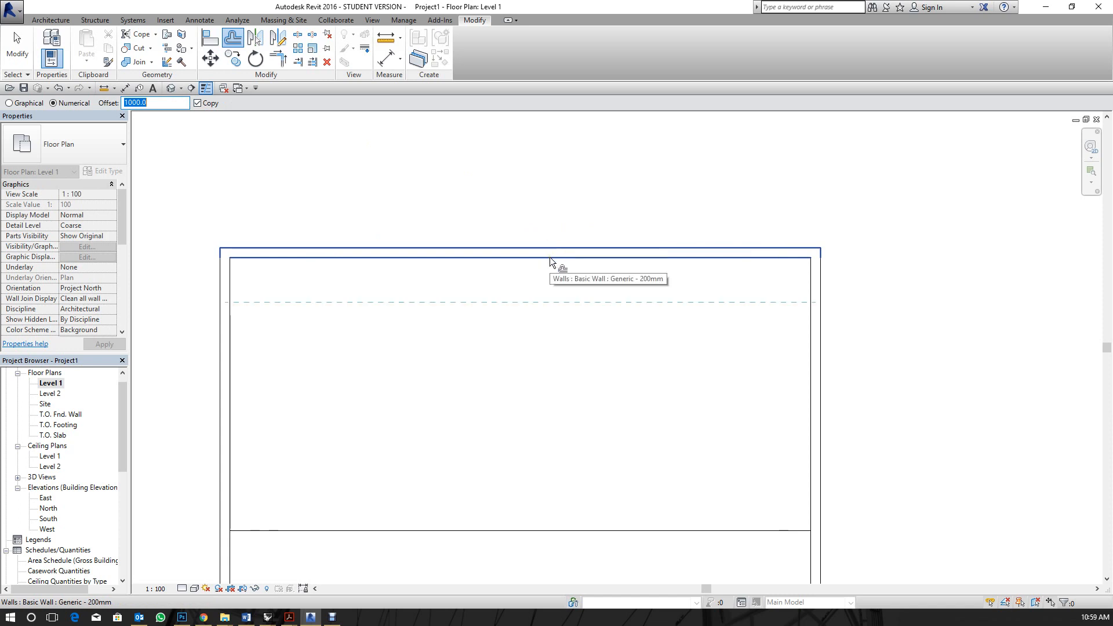
click(550, 256)
click(547, 245)
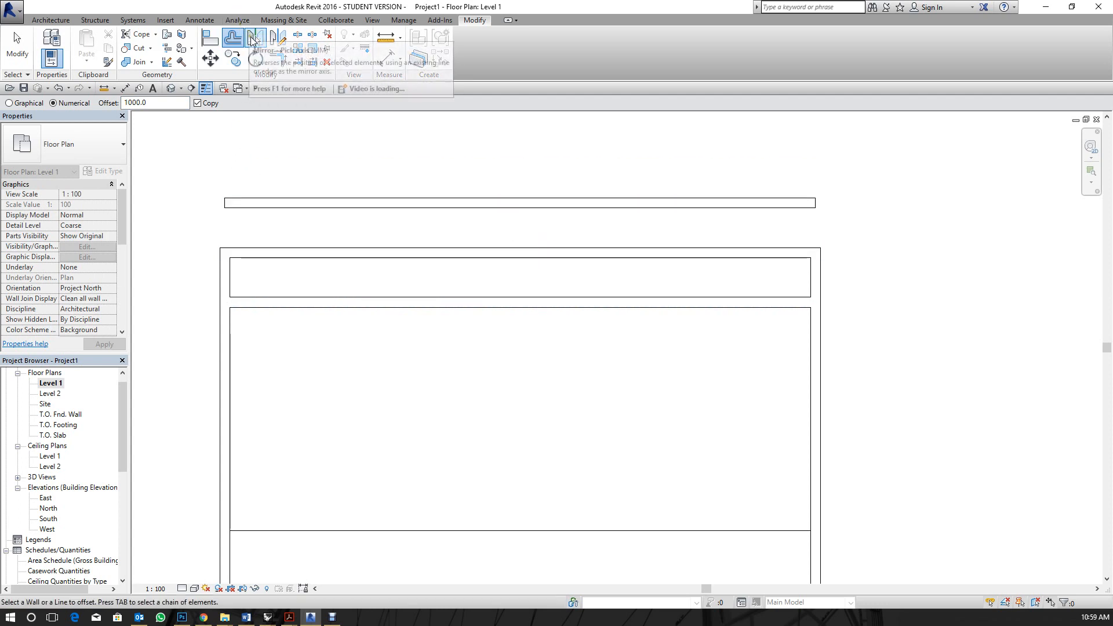
key(ctrl+z)
key(ctrl+z)
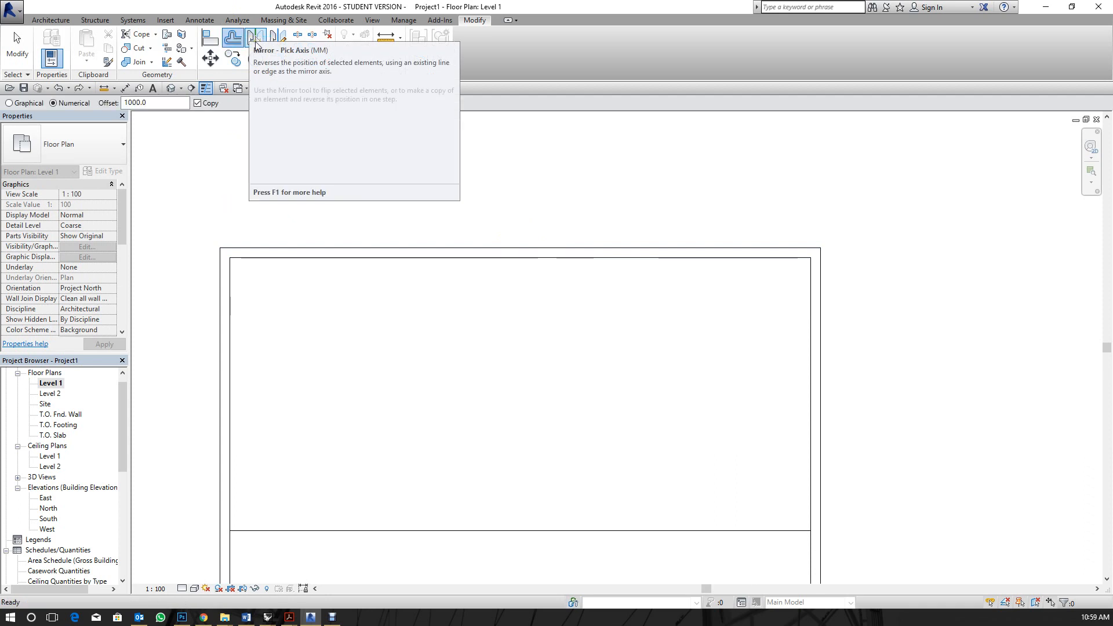
click(252, 35)
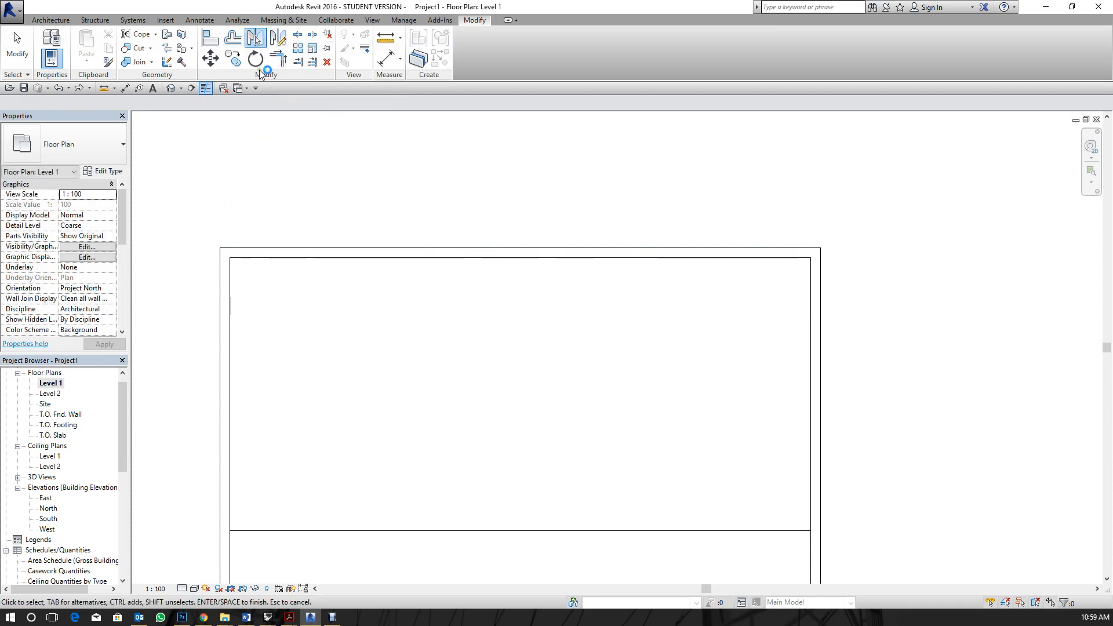
scroll(534, 174, down, 3)
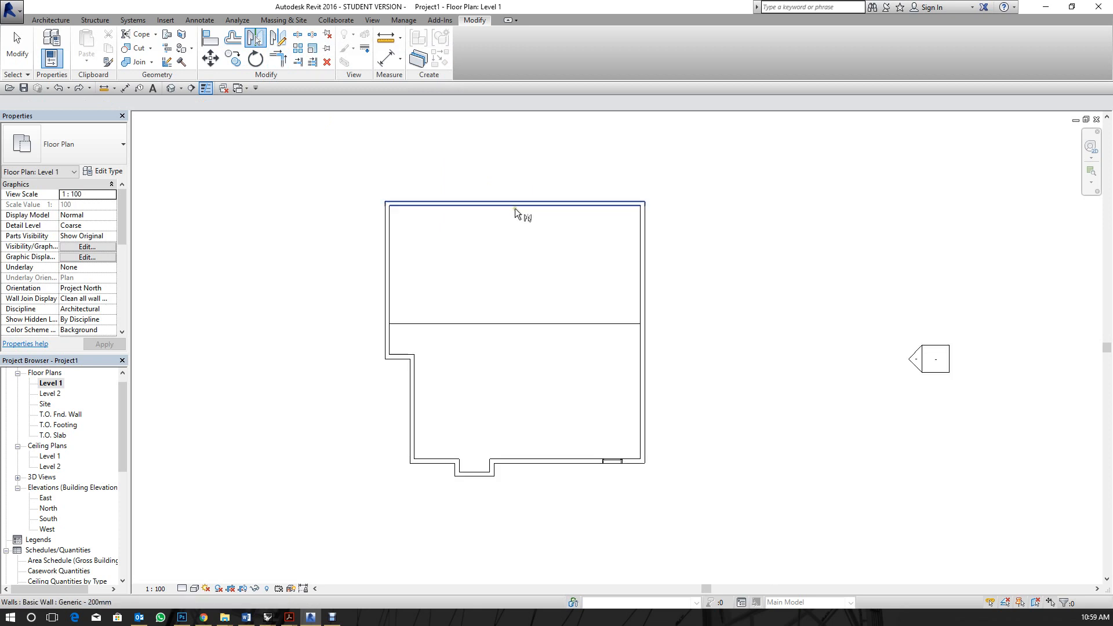
click(506, 205)
key(Escape)
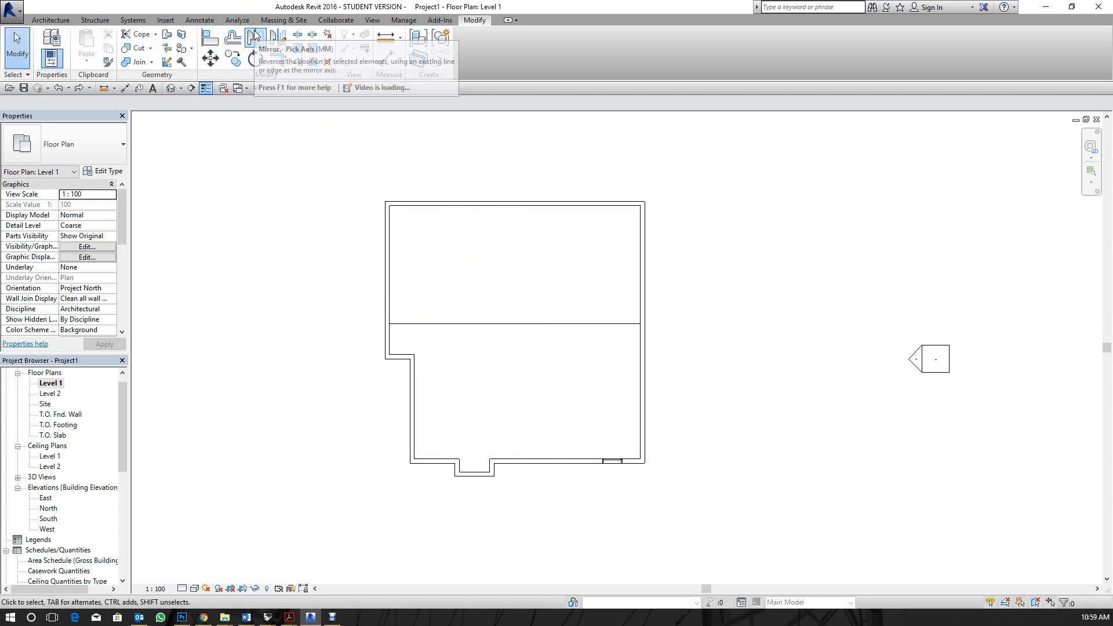
click(255, 38)
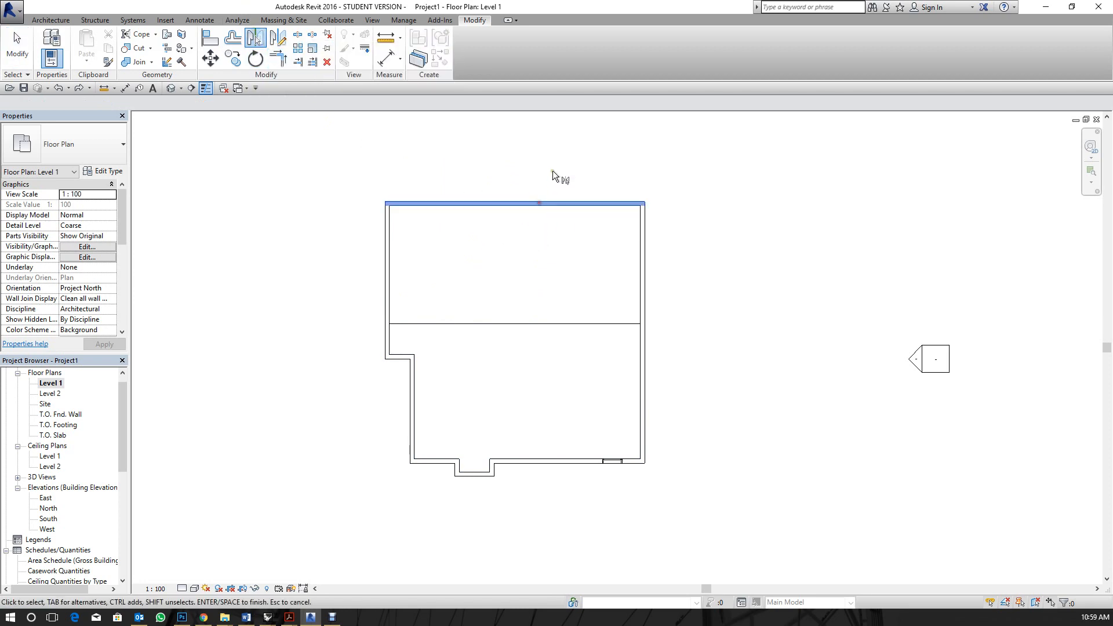
key(Escape)
Draw a horizontal model line about 13400 mm long, about 1600 mm outside the north exterior wall.
click(51, 20)
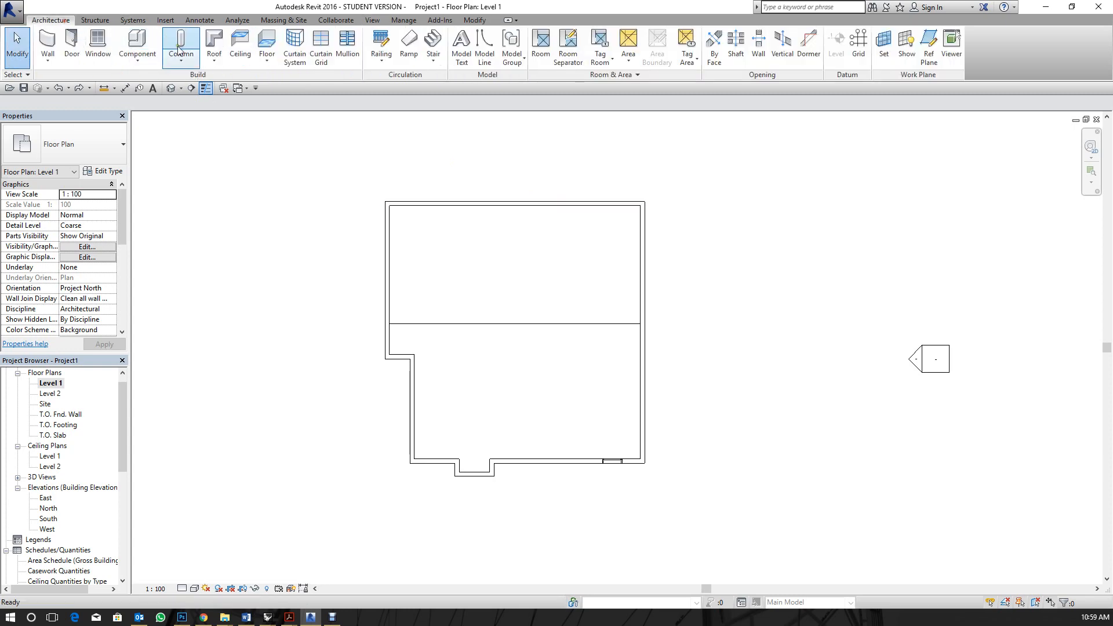
click(486, 51)
click(388, 148)
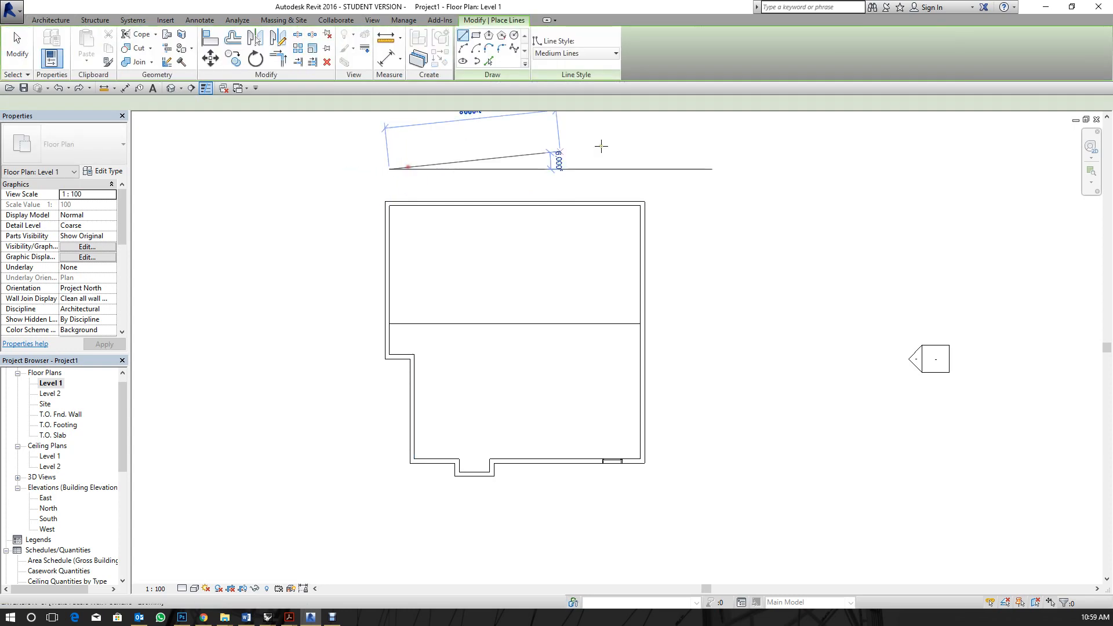
click(676, 164)
key(Escape)
key(Escape)
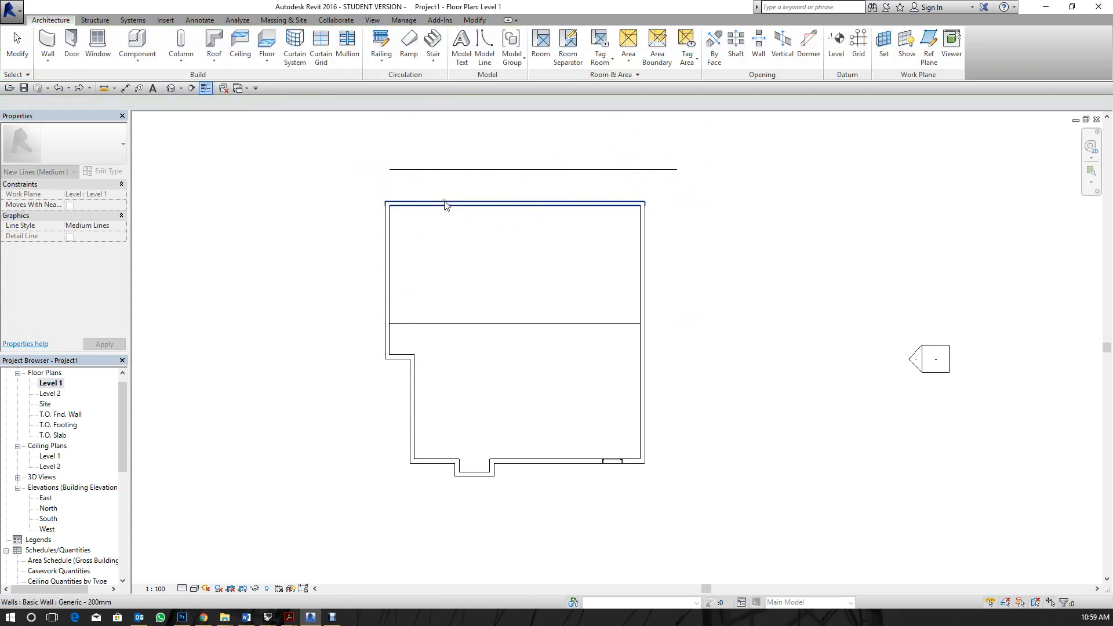
click(445, 203)
click(256, 40)
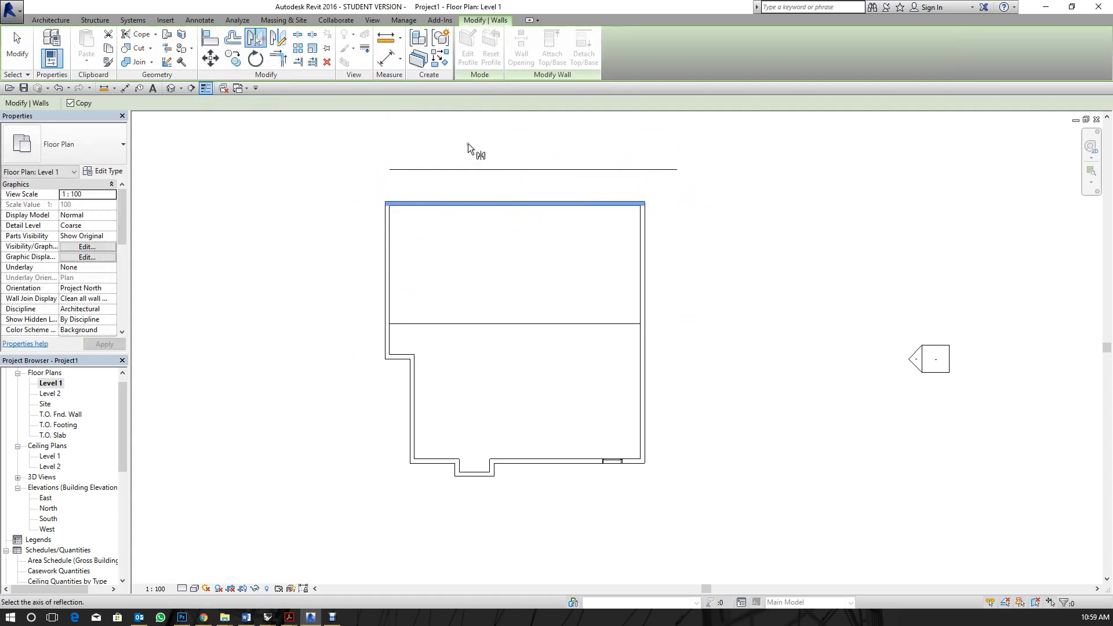
key(Escape)
key(Escape)
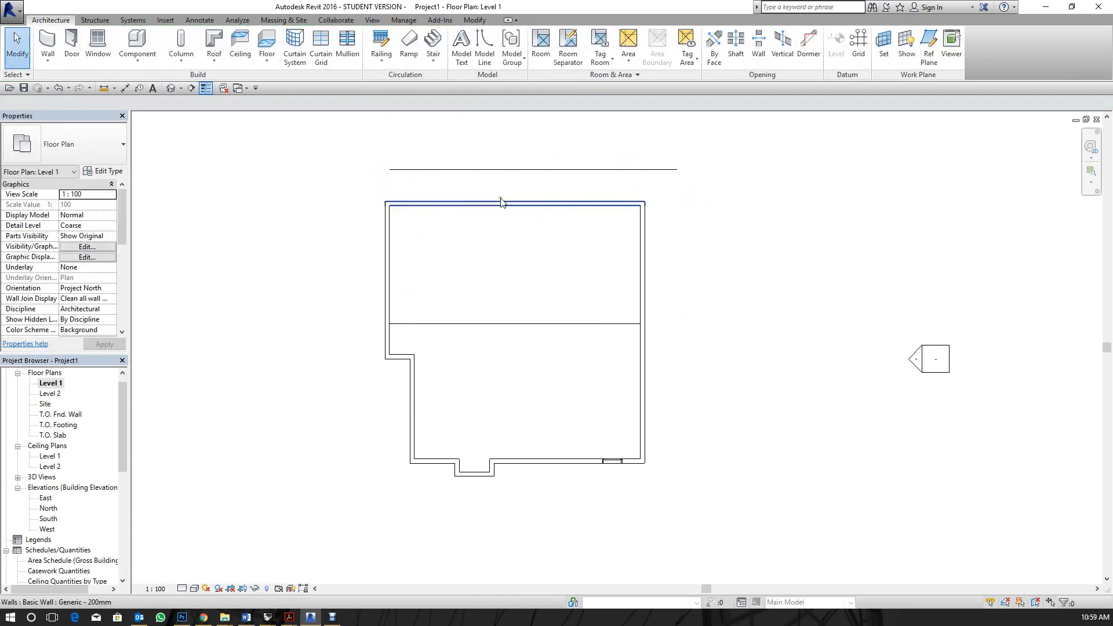
click(514, 170)
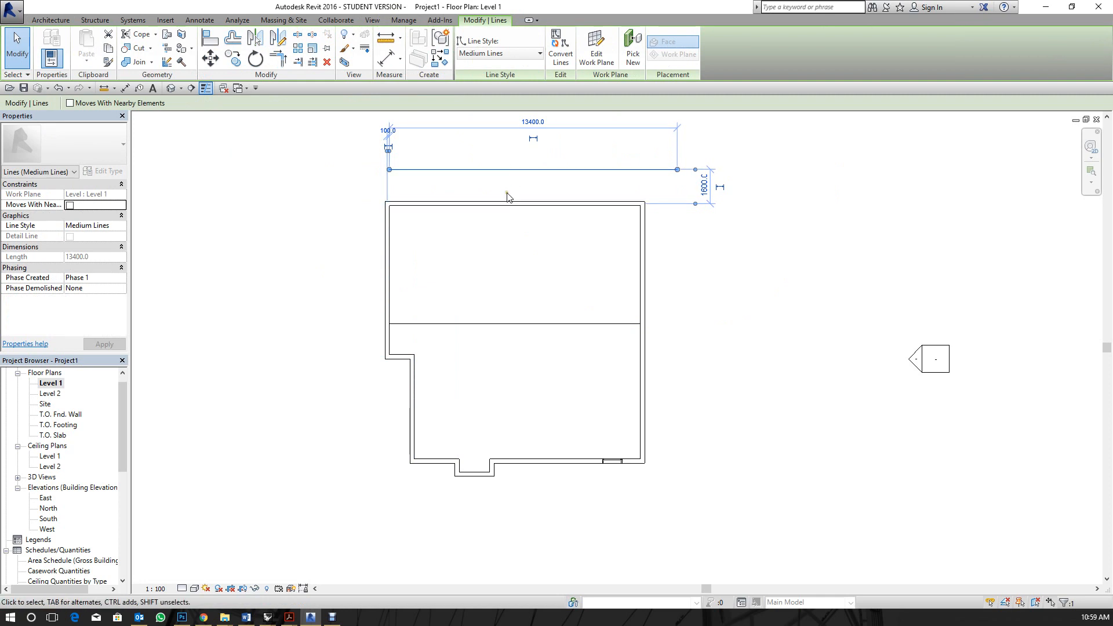
click(507, 187)
Mirror a copy of the north exterior wall across the model line with Mirror - Pick Axis.
click(467, 205)
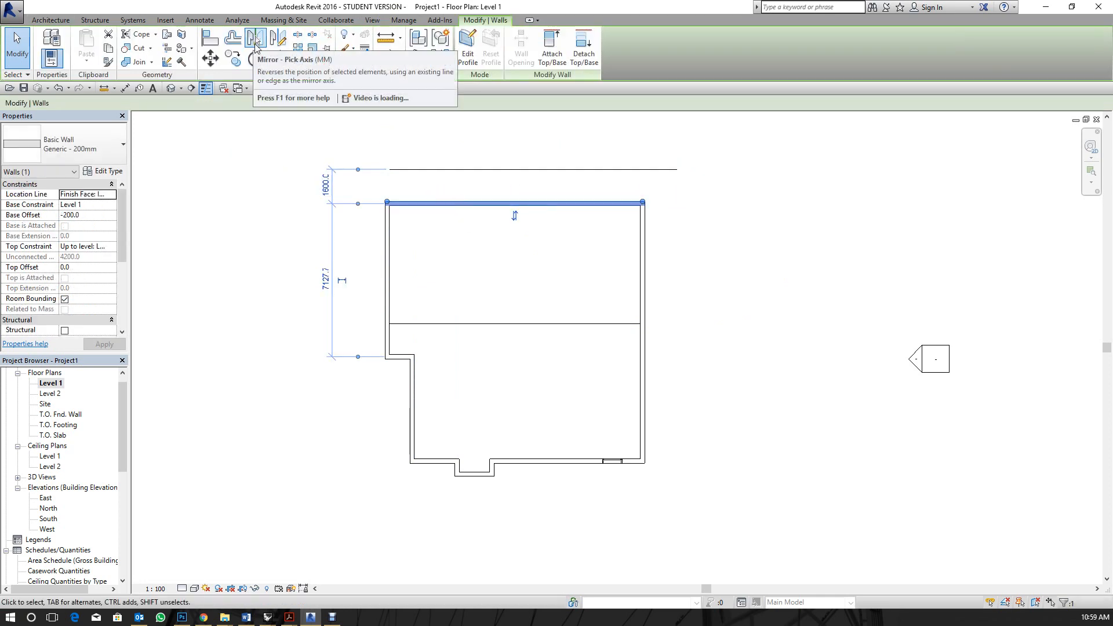
click(255, 42)
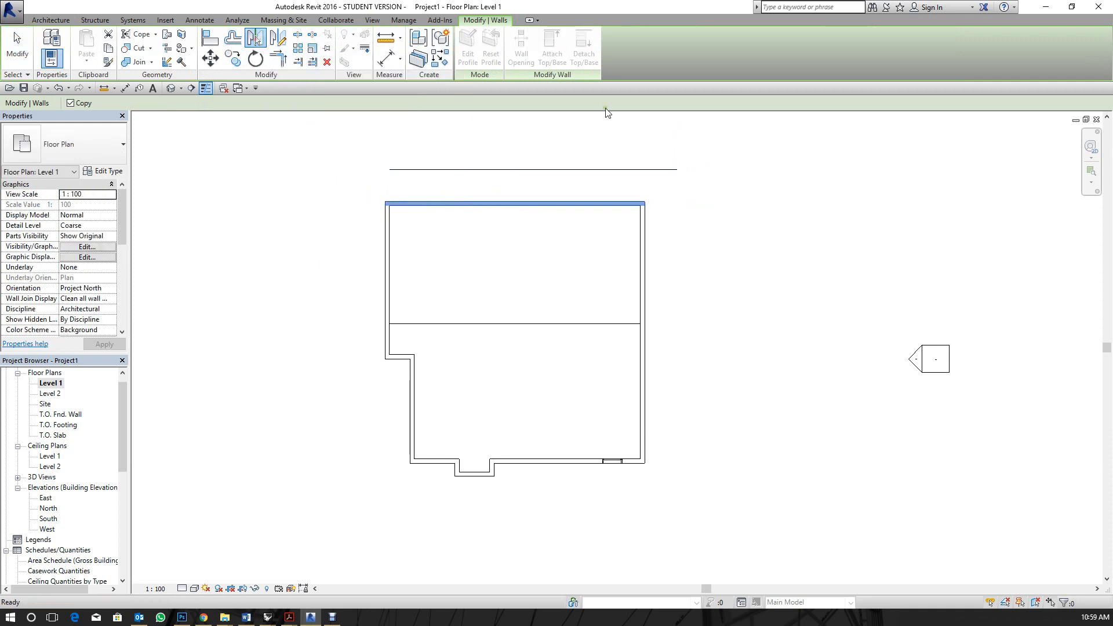
click(600, 169)
scroll(551, 367, down, 2)
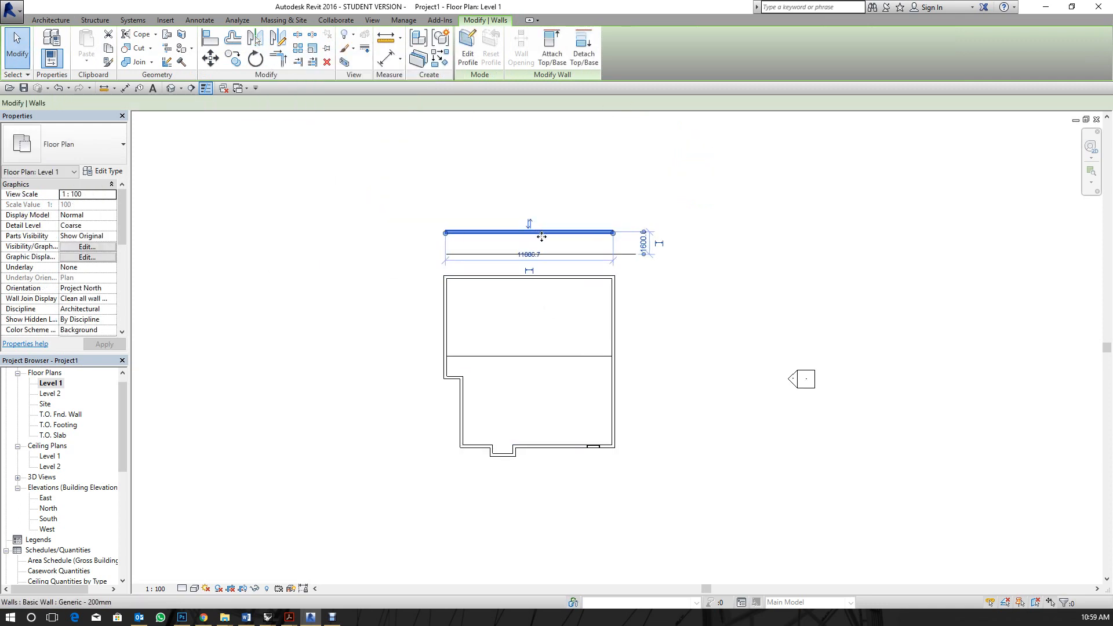
Undo and redo the wall mirroring, and delete the mirrored wall copy beyond the model line.
key(ctrl+z)
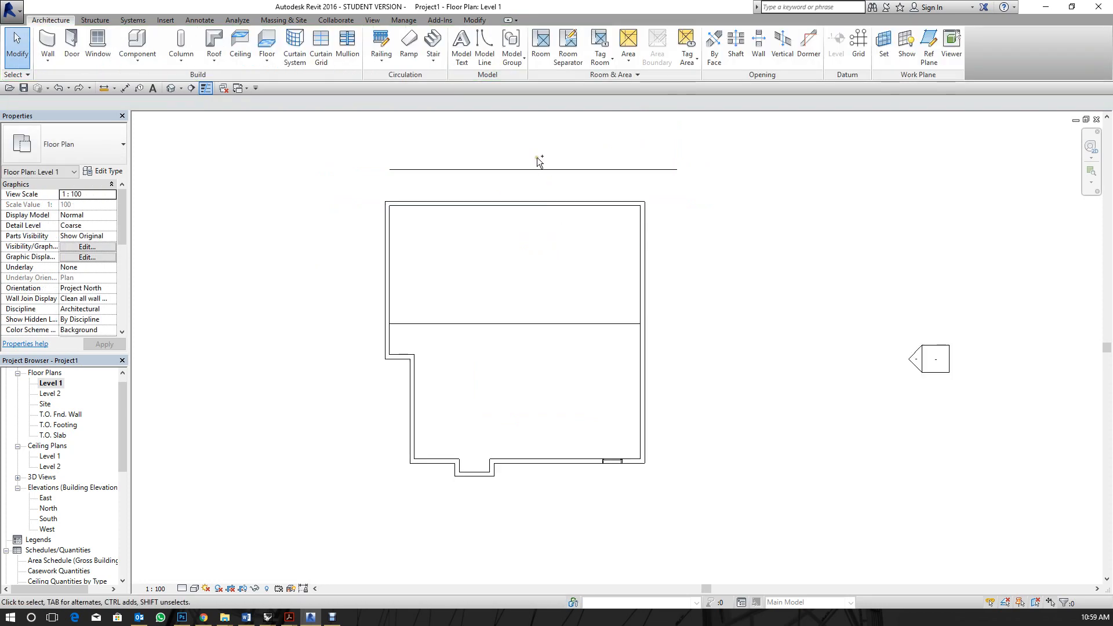
key(ctrl+y)
click(544, 191)
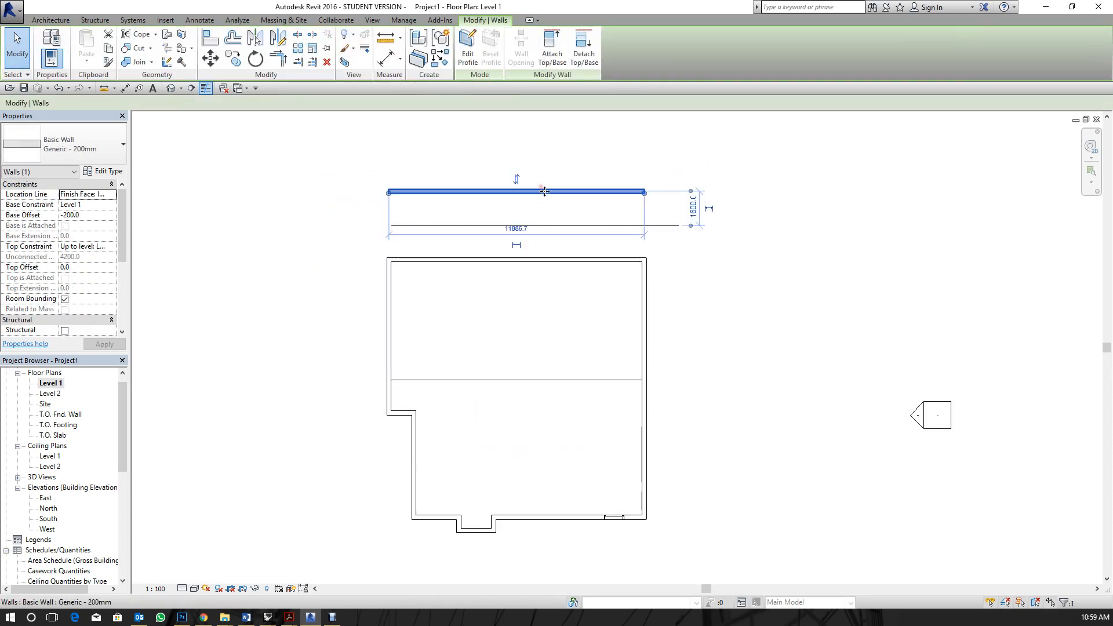
key(Delete)
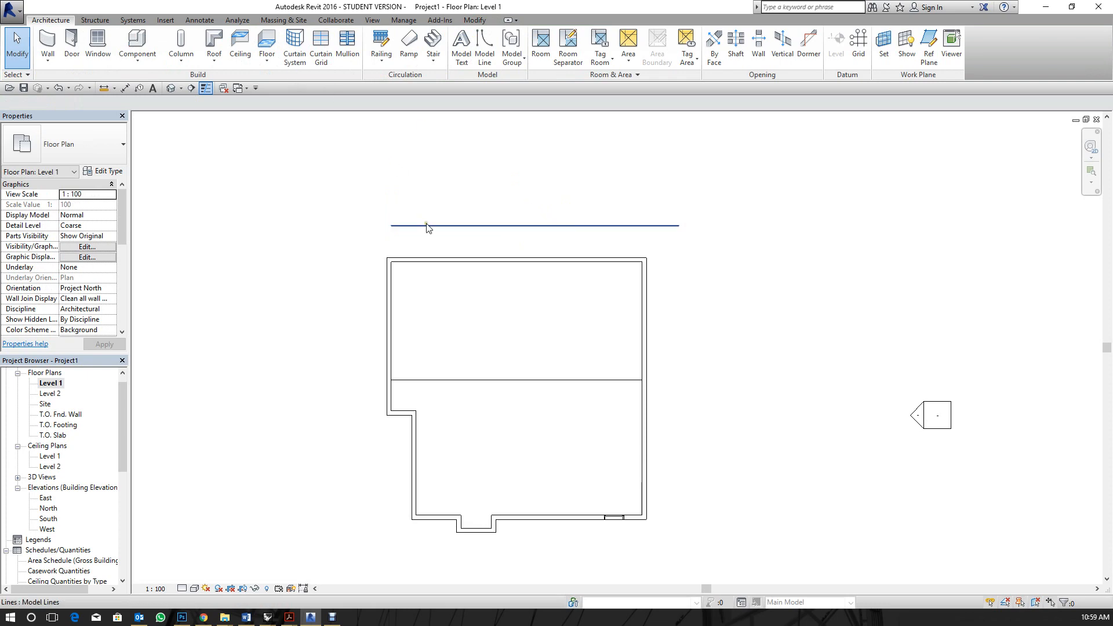
Delete the horizontal model line outside the north exterior wall.
click(427, 226)
key(Delete)
Mirror a copy of the north exterior wall across a slightly tilted axis sketched above it with Mirror - Draw Axis.
click(474, 20)
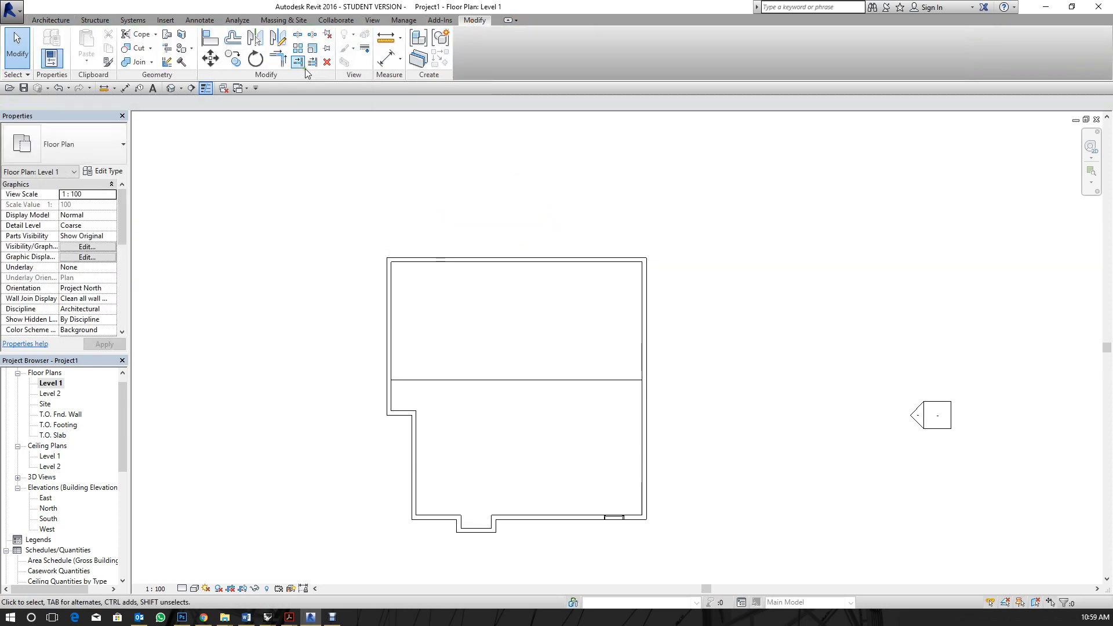
click(278, 37)
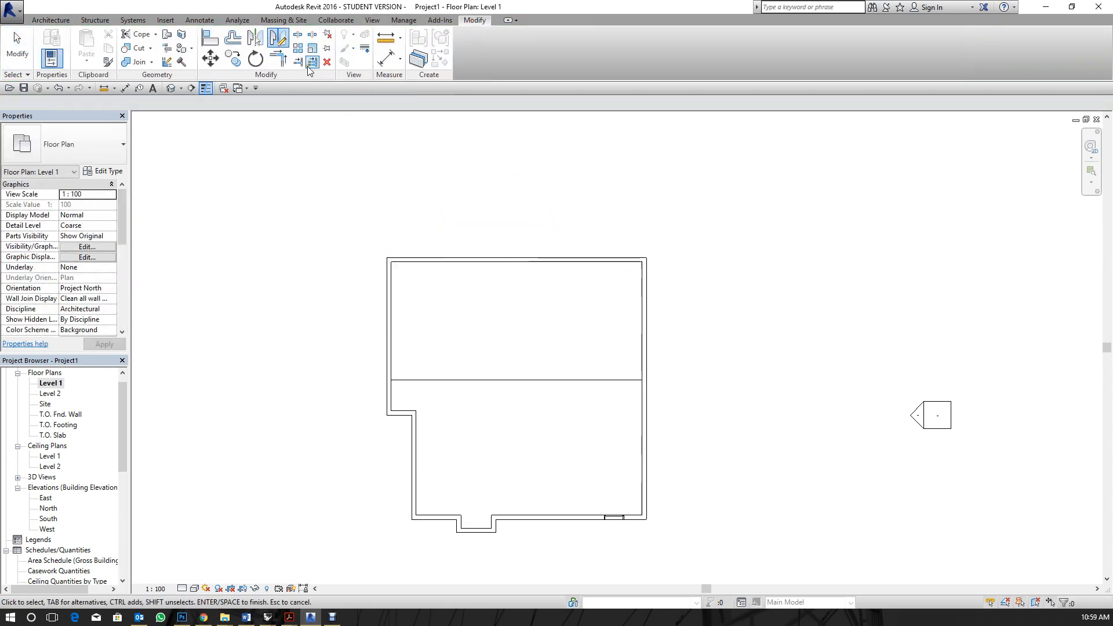
click(537, 259)
key(Return)
click(392, 210)
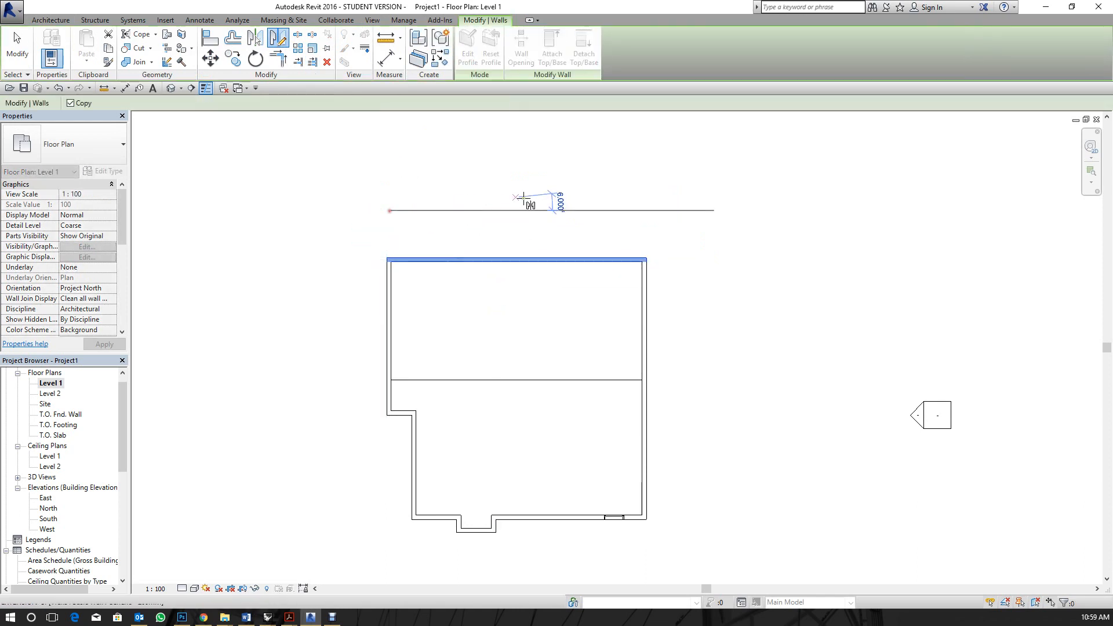
click(671, 197)
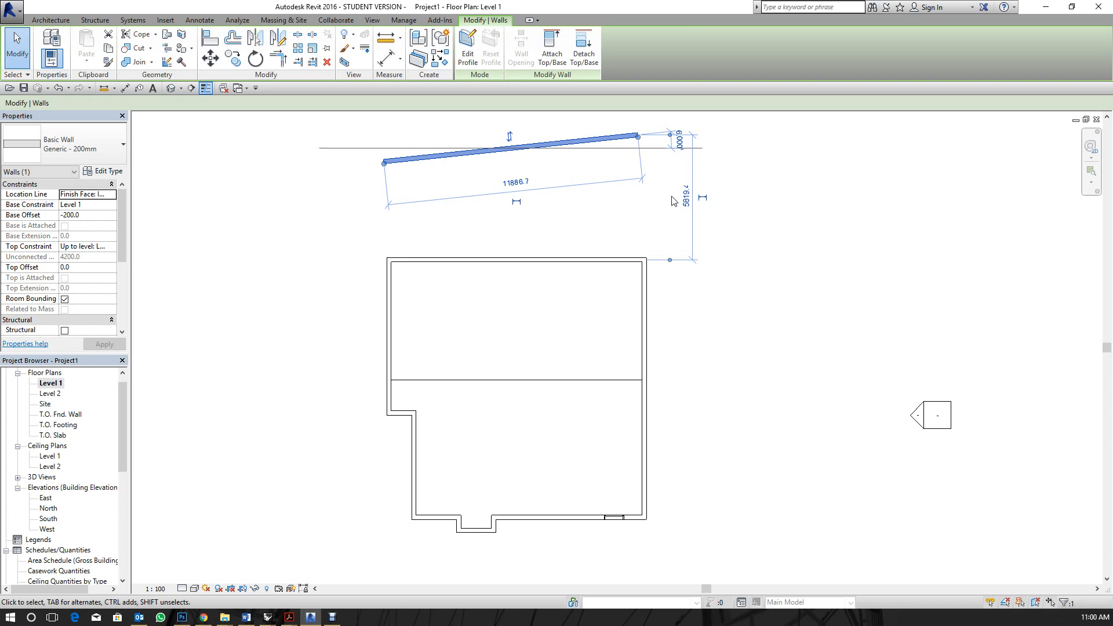
Delete the tilted mirrored copy of the north exterior wall.
right_click(678, 168)
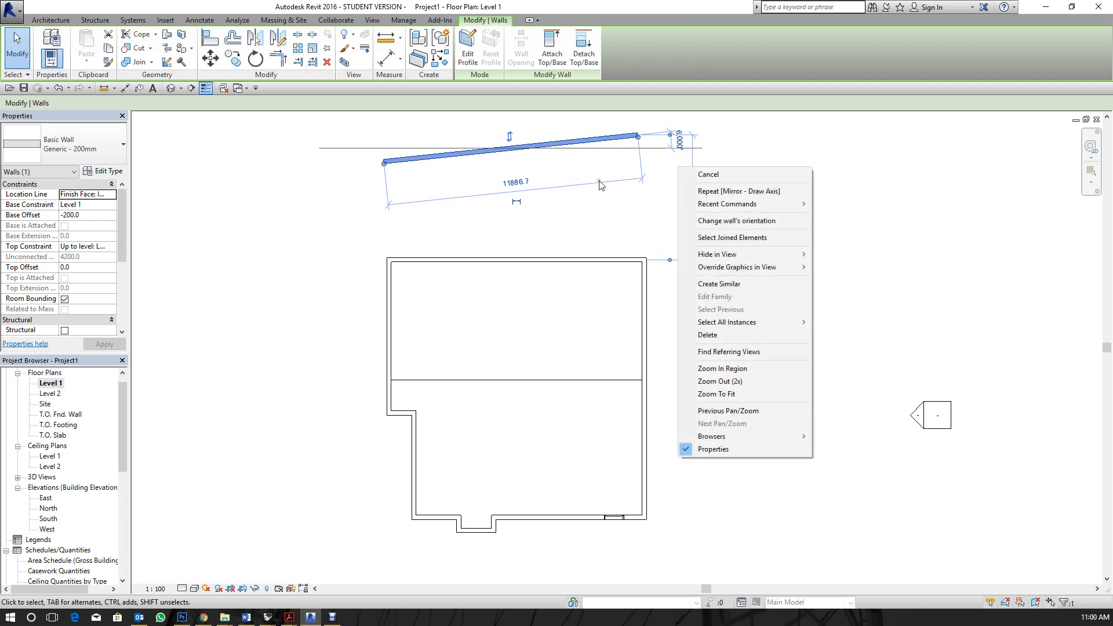
click(537, 190)
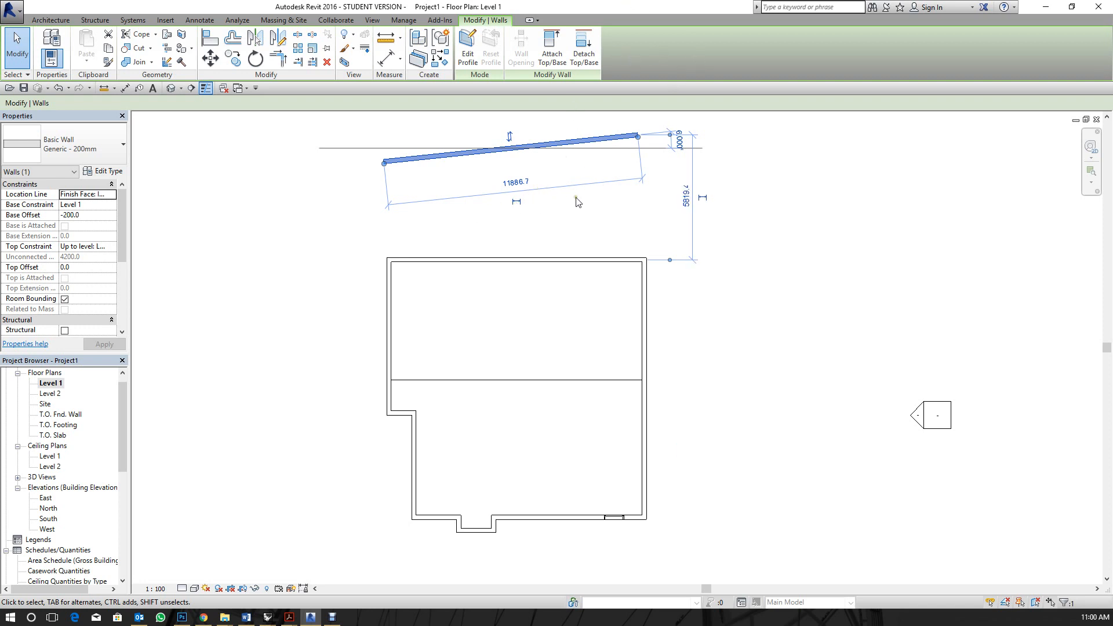
key(Delete)
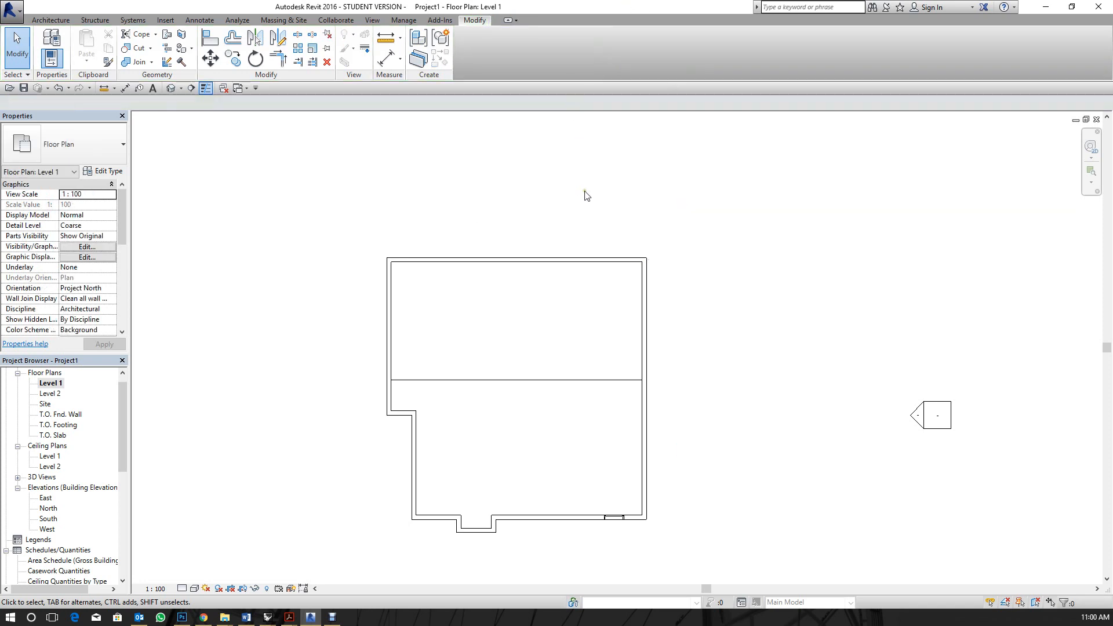
click(330, 619)
click(334, 616)
Move the north exterior wall outward using its northeast corner as the base point, and undo the move.
click(211, 60)
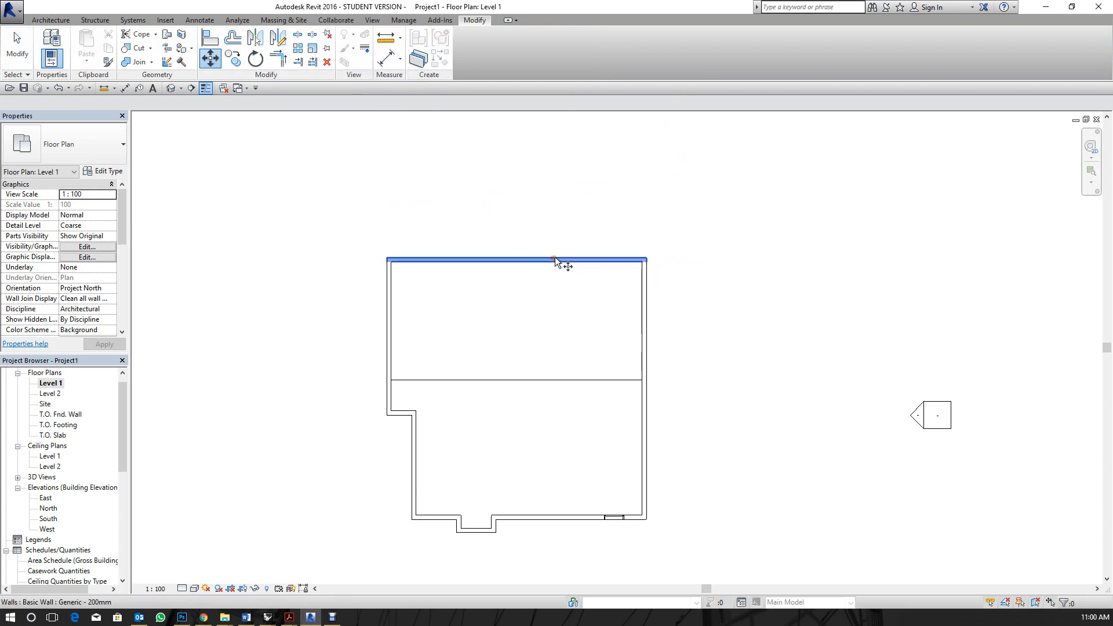
click(555, 256)
key(Return)
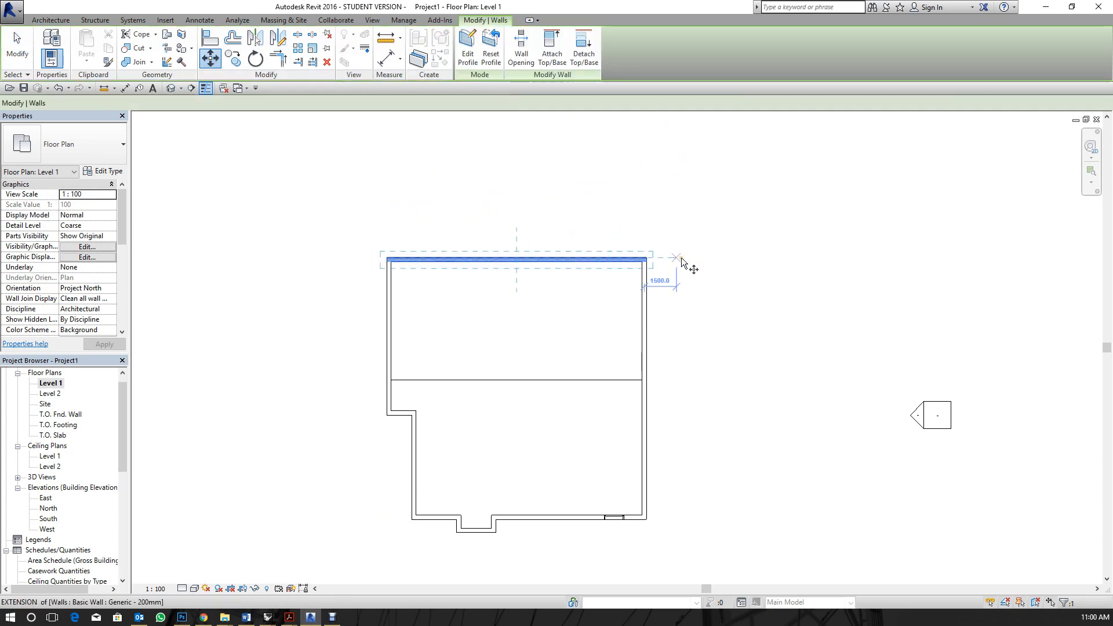
scroll(646, 253, up, 3)
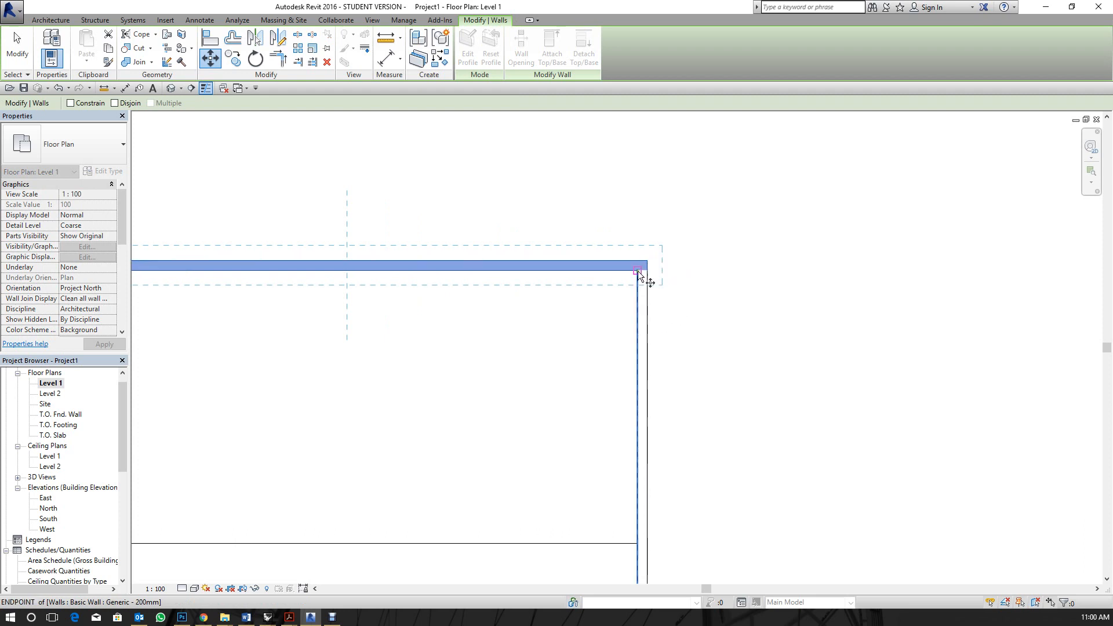
click(647, 256)
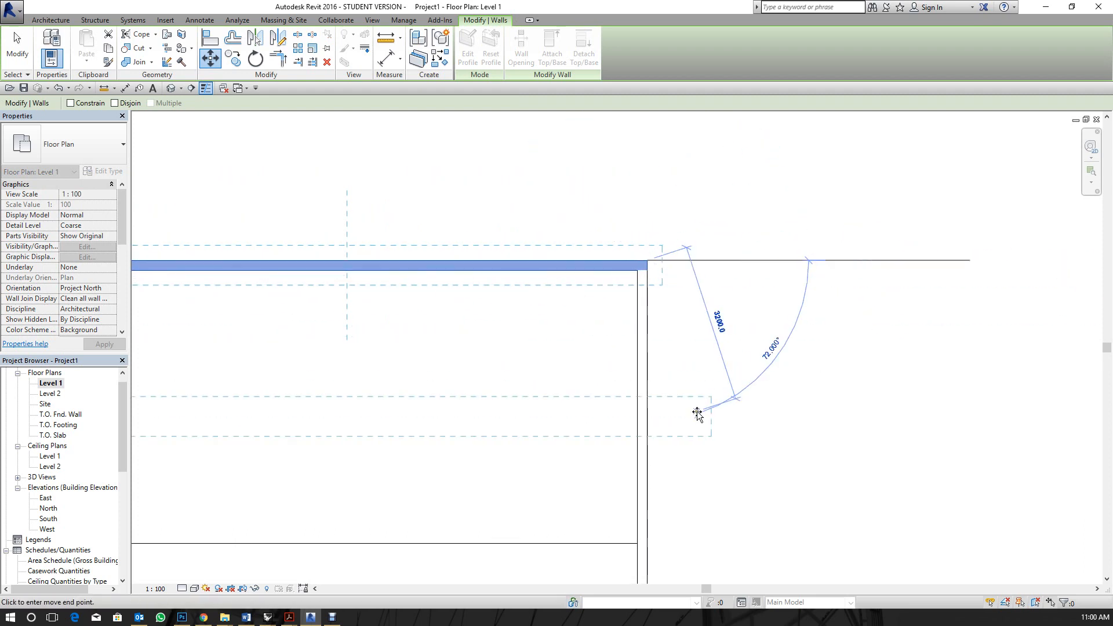
scroll(697, 406, down, 1)
click(753, 163)
scroll(852, 319, down, 2)
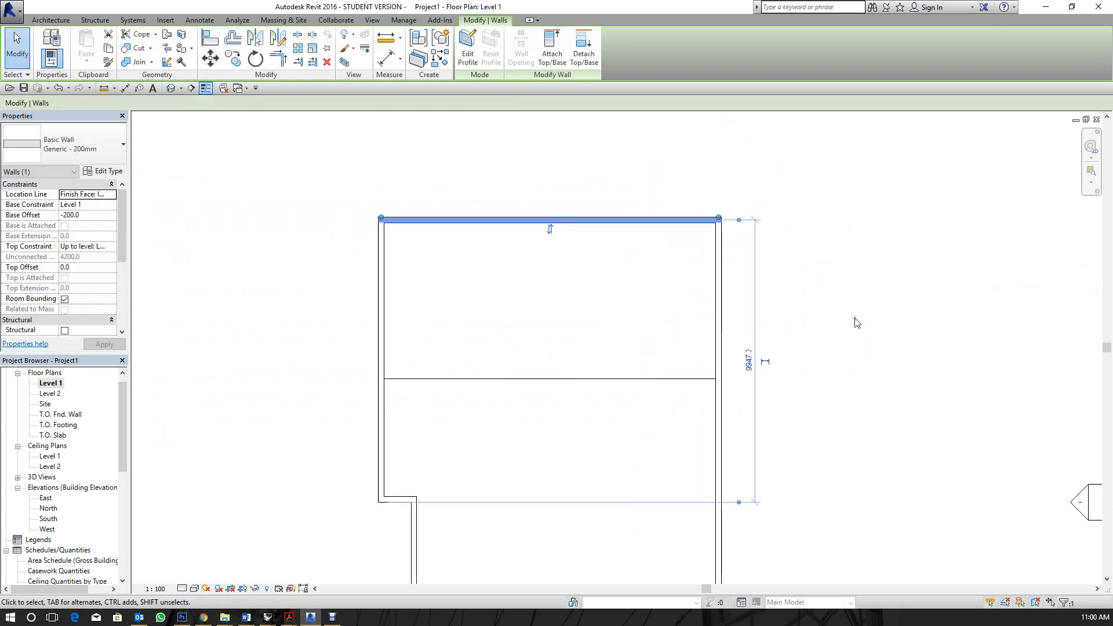
scroll(847, 321, up, 1)
key(ctrl+z)
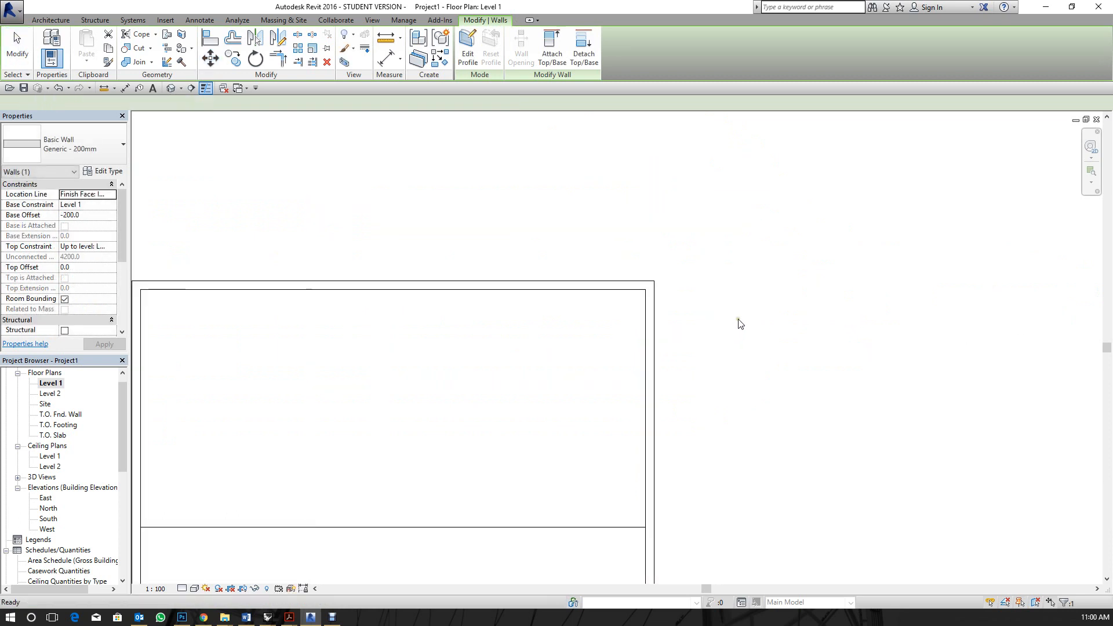
Draw a horizontal curtain wall in the open area north of the building.
click(530, 281)
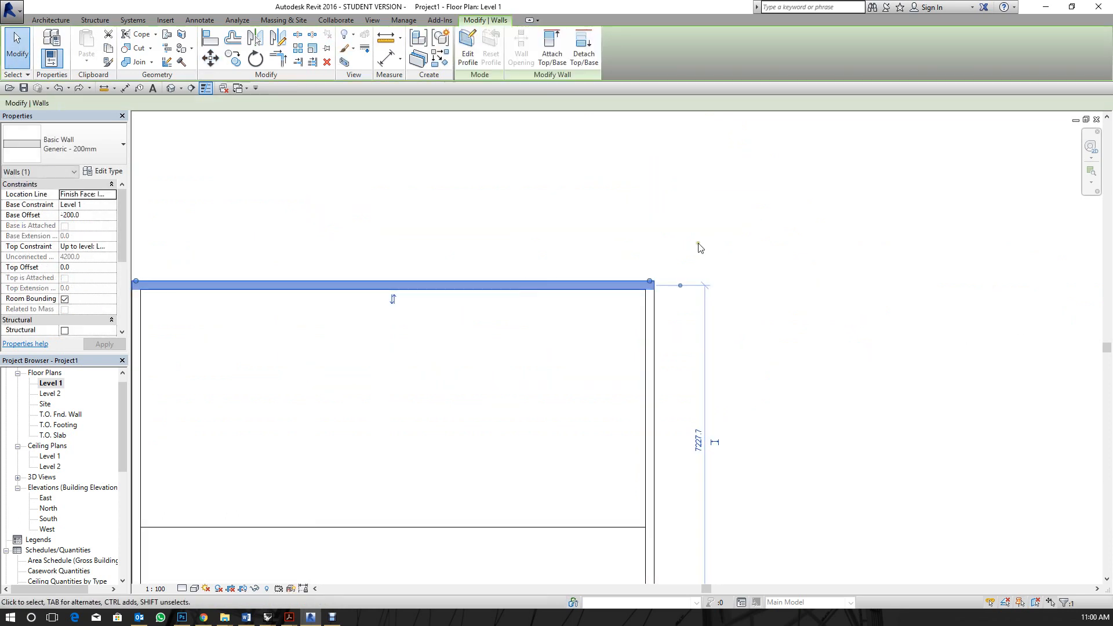
scroll(697, 243, down, 3)
scroll(647, 277, up, 1)
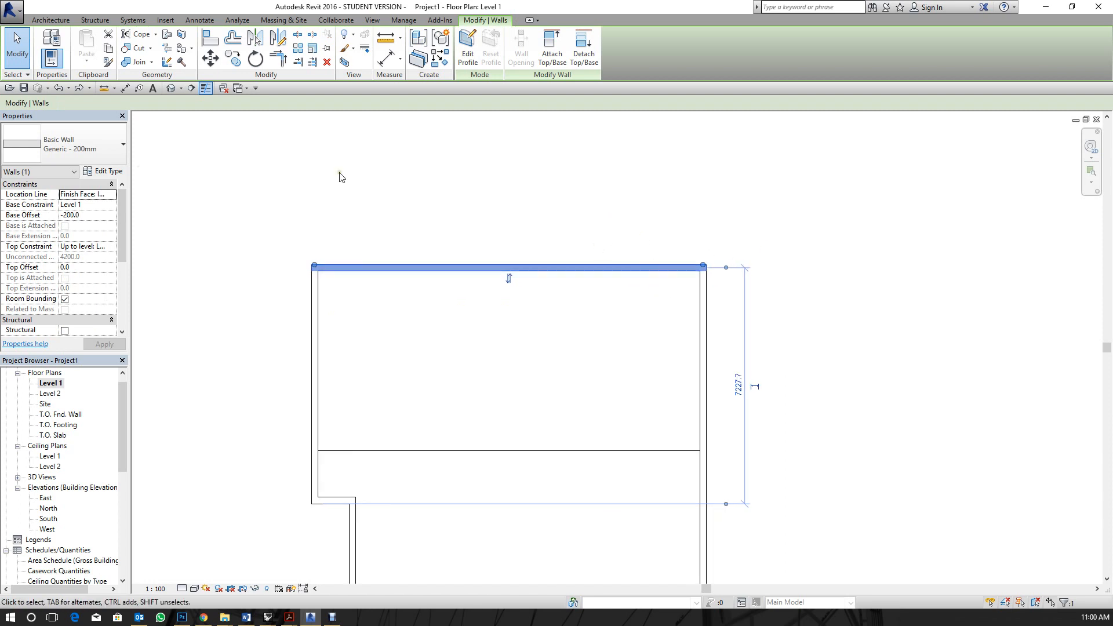
click(50, 20)
click(46, 42)
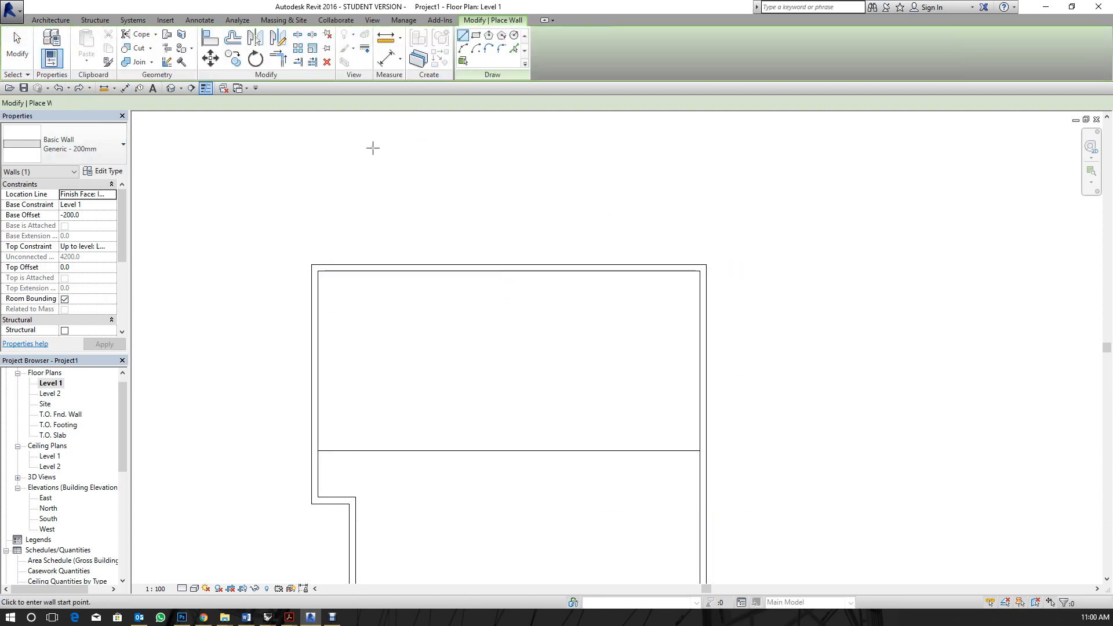
click(378, 168)
click(728, 168)
key(Escape)
key(Escape)
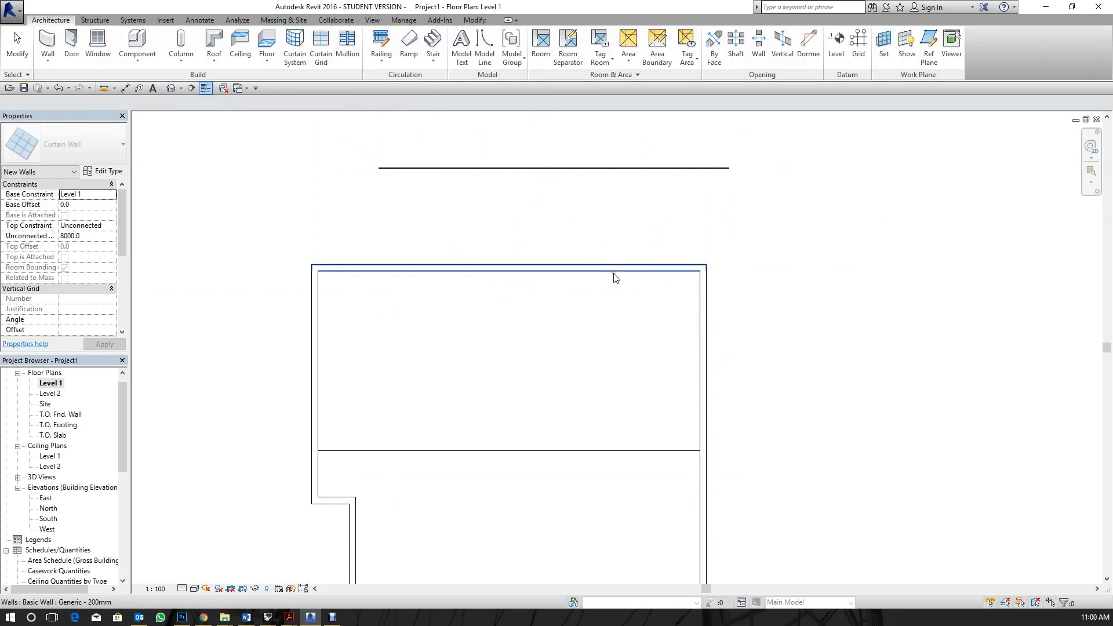
Draw a horizontal Generic - 200mm wall 3000 mm long, about 1850 mm north of the exterior wall, and delete the curtain wall.
click(615, 277)
click(438, 57)
click(418, 207)
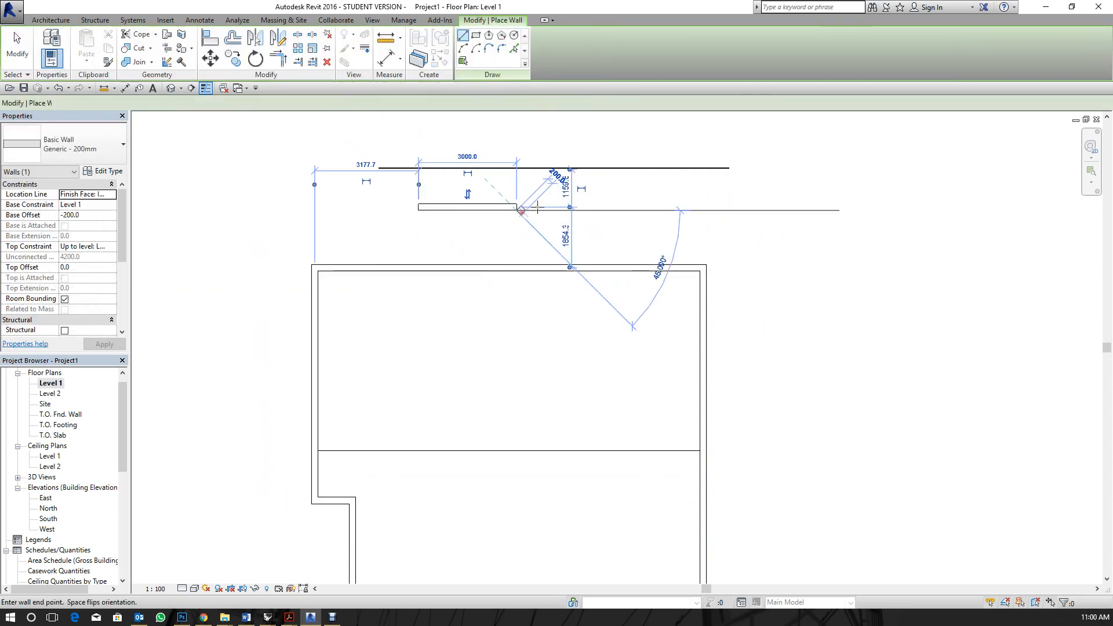
click(518, 207)
key(Escape)
key(Escape)
click(551, 169)
key(Delete)
Move the 3000 mm wall from its east end about 9800 mm up and to the right at 30°.
click(467, 205)
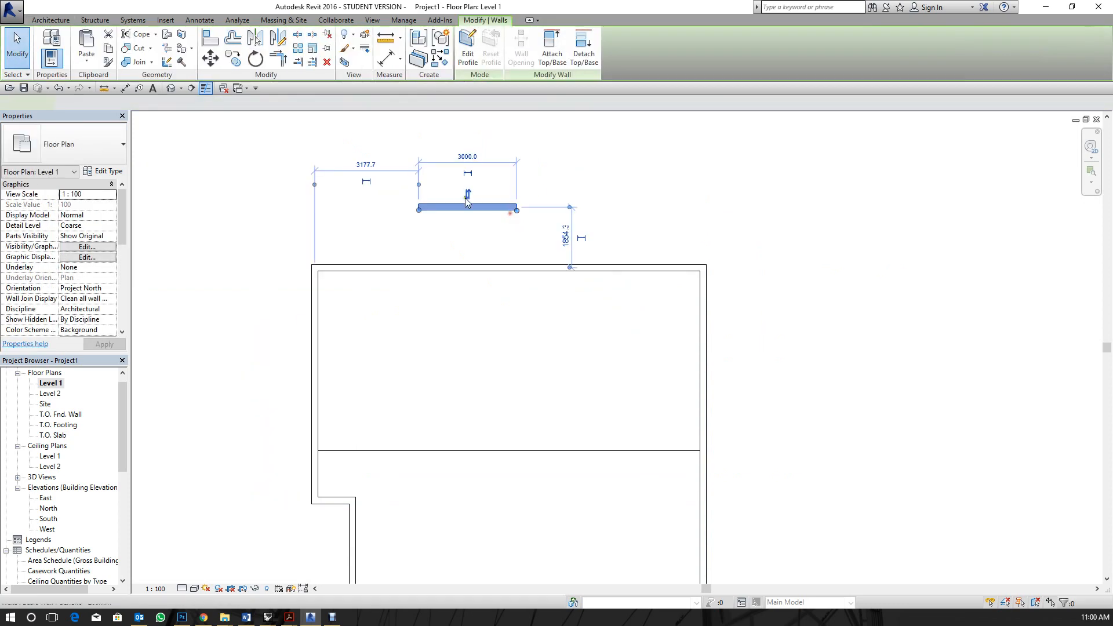
click(210, 58)
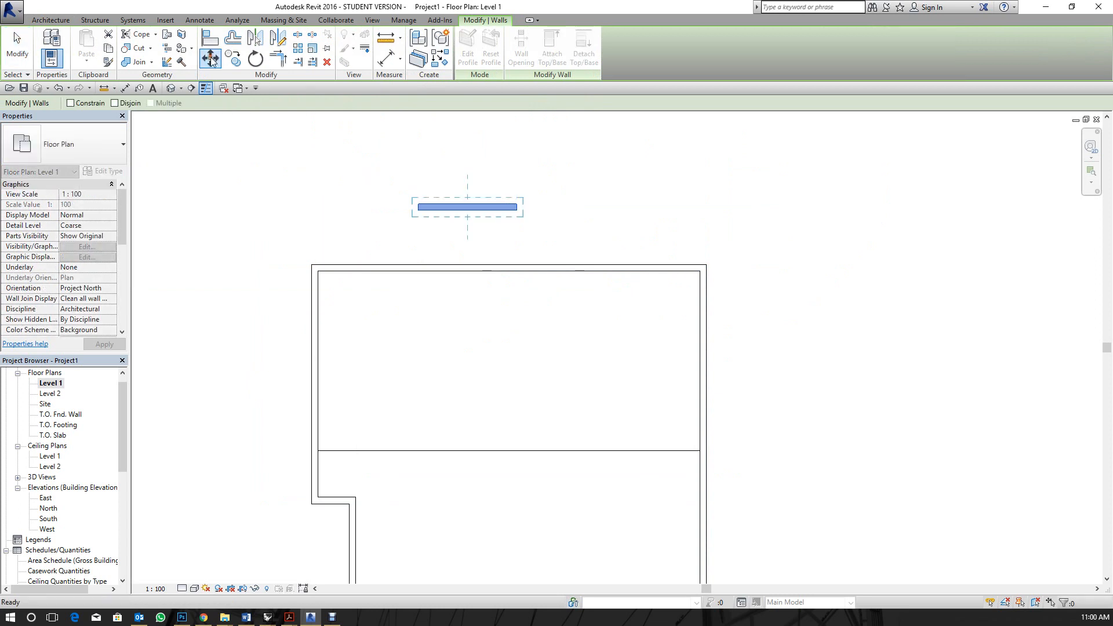
click(519, 208)
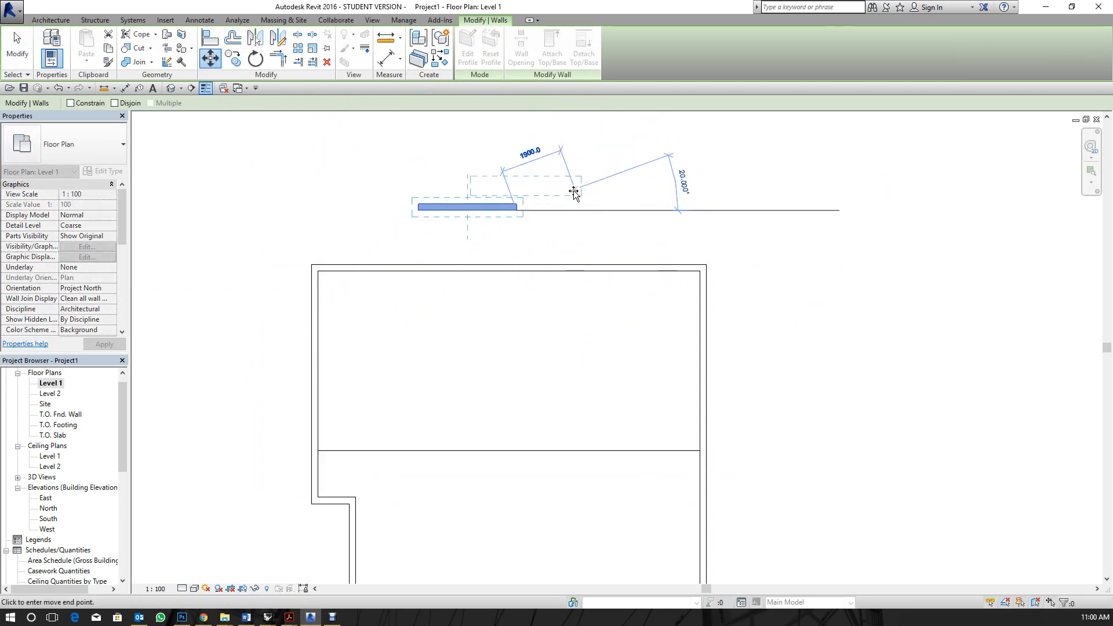
scroll(672, 211, down, 1)
scroll(631, 429, down, 2)
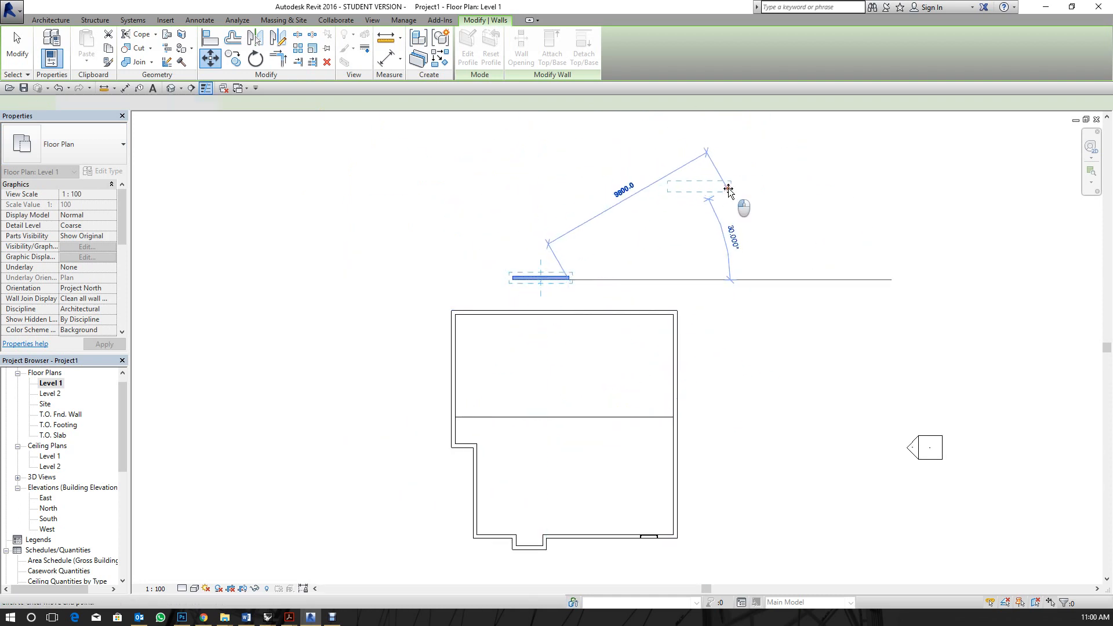
click(741, 192)
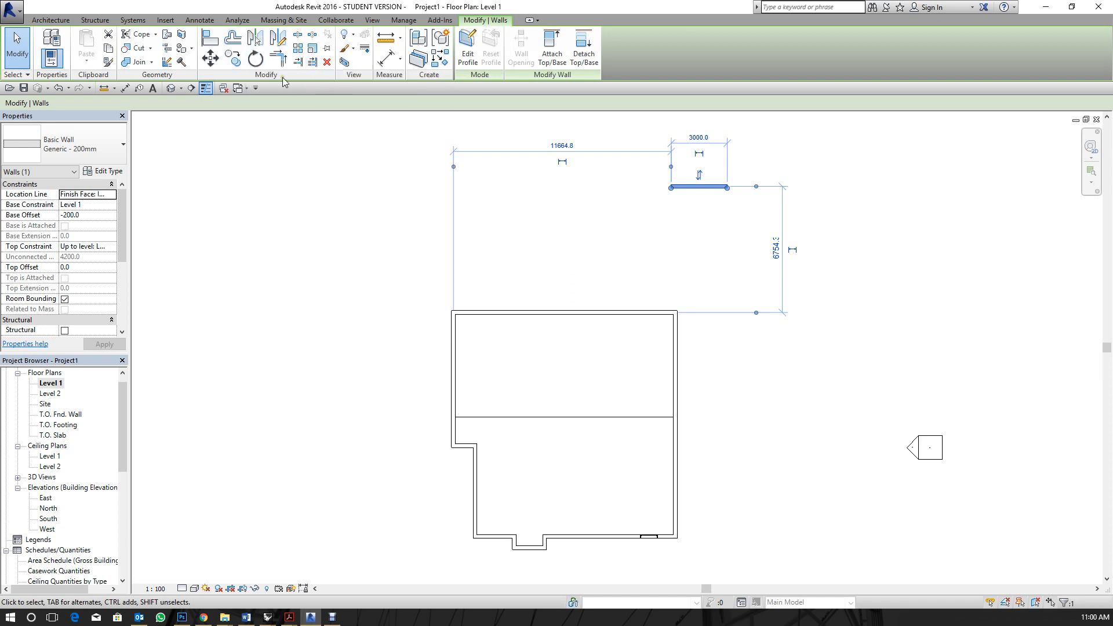
Turn on Constrain for Move and try a horizontal shift of the 3000 mm wall from its east end, leaving the wall in place.
click(210, 64)
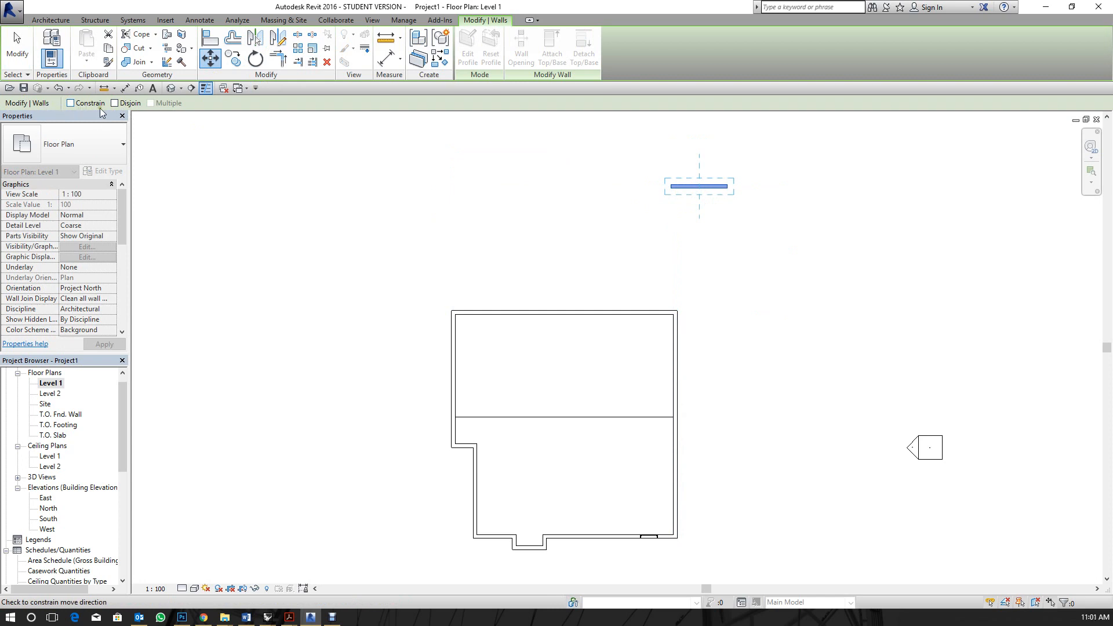
click(70, 103)
scroll(747, 191, up, 1)
click(720, 187)
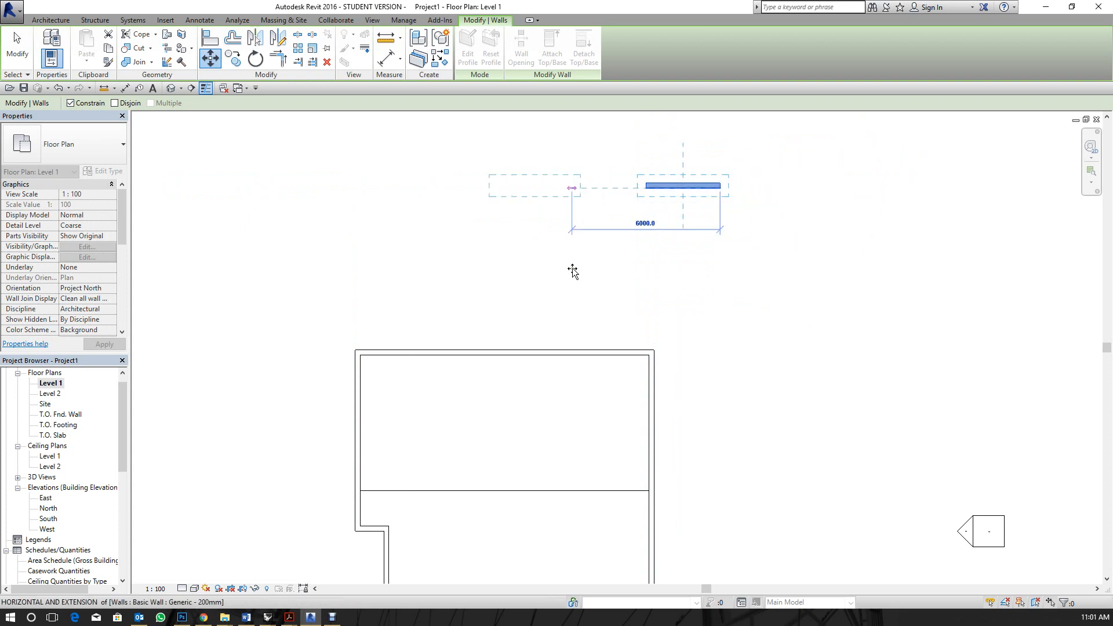
key(Escape)
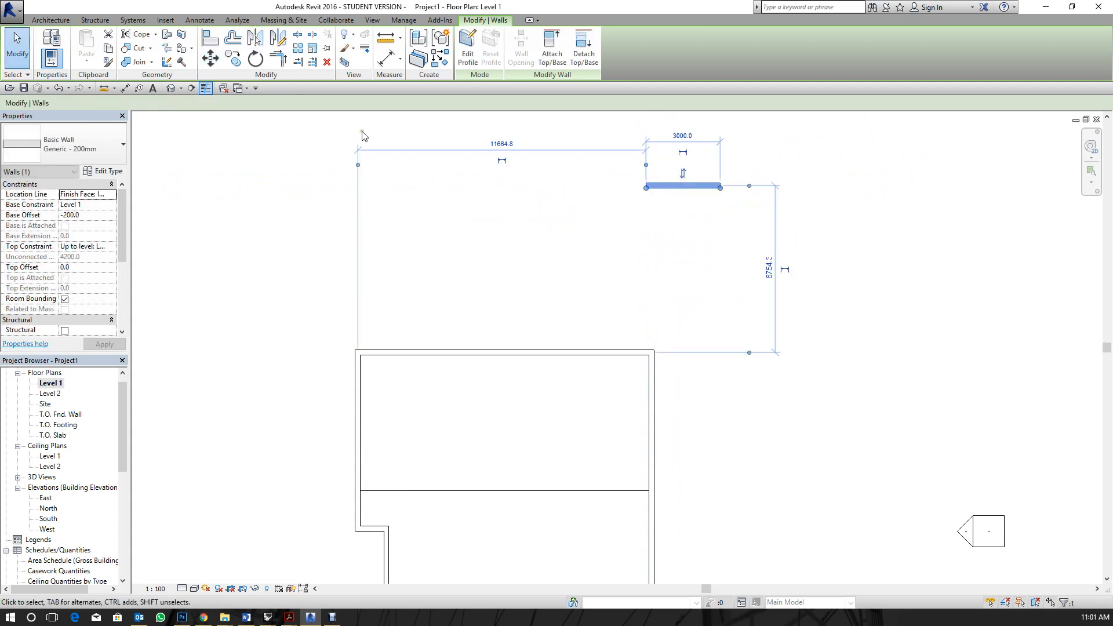
Copy the 3000 mm wall four times westward in one row, using the Constrain and Multiple options.
click(239, 61)
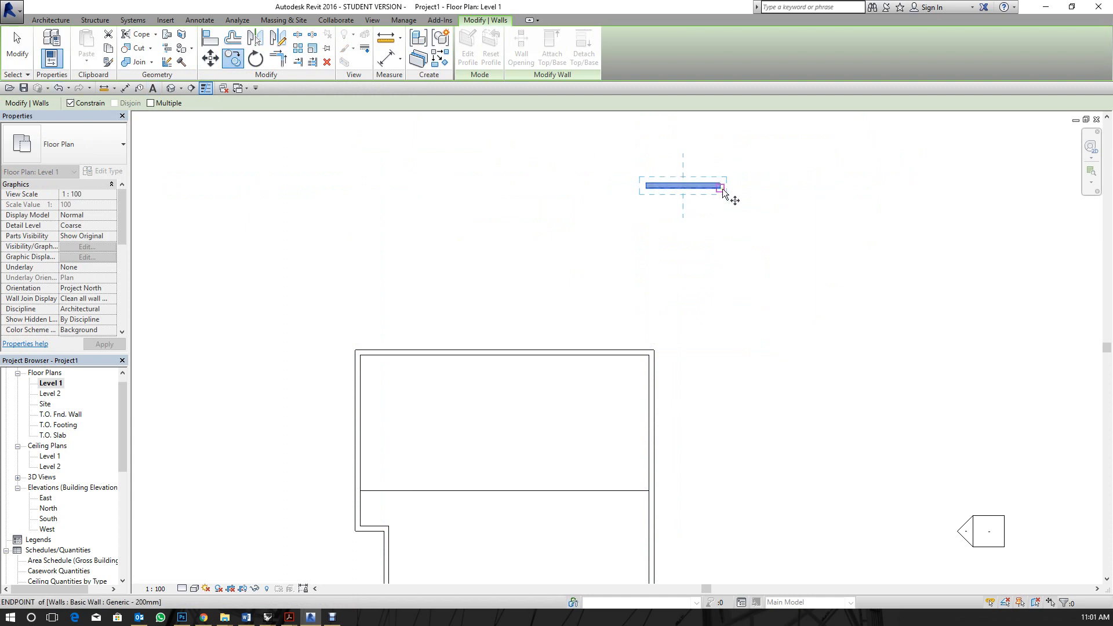
click(151, 103)
click(729, 193)
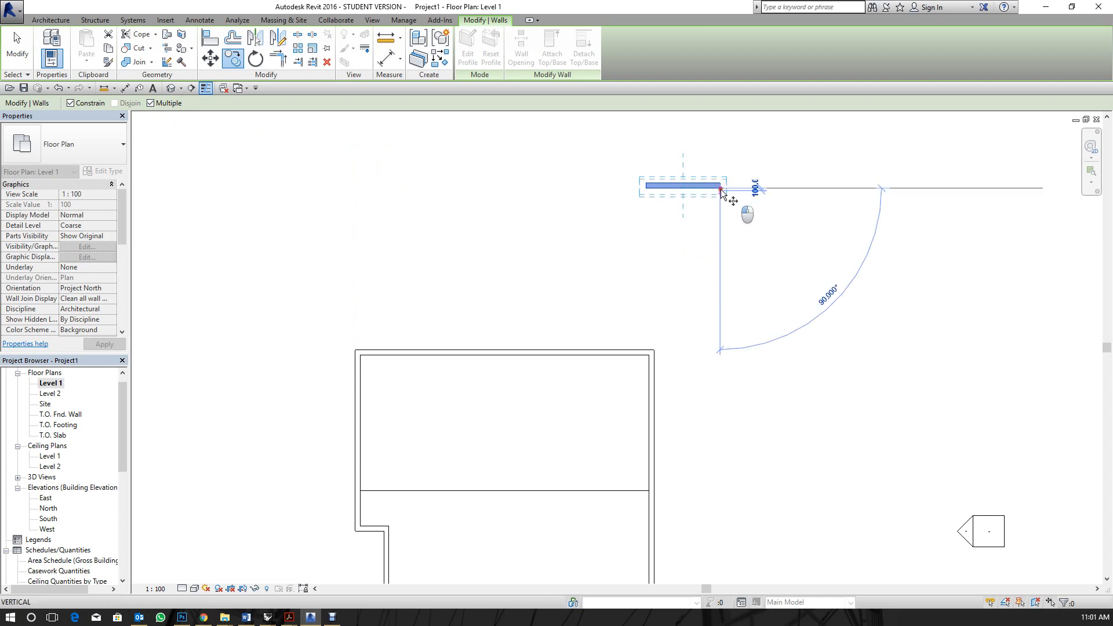
click(585, 193)
click(465, 193)
click(321, 209)
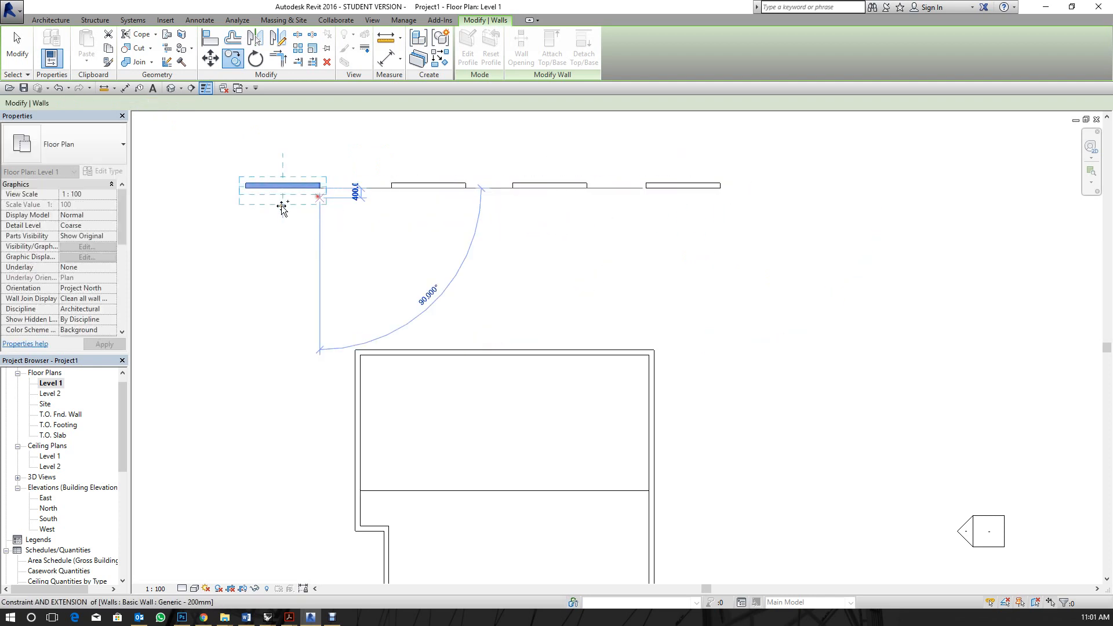
click(194, 216)
key(Escape)
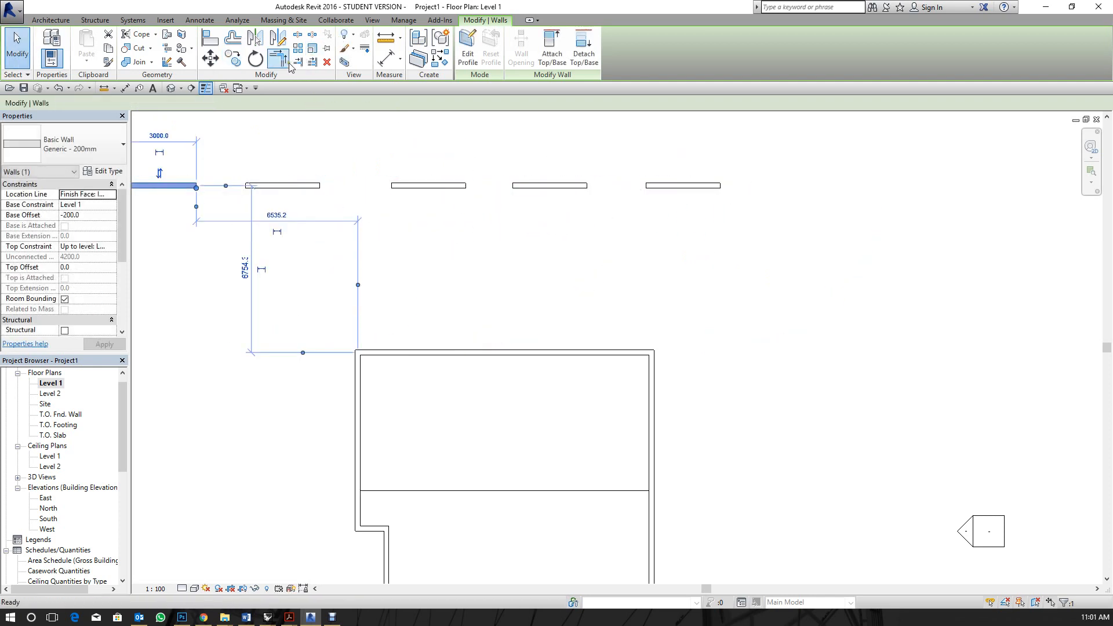
Rotate the westernmost wall copy by 15° about its midpoint.
click(255, 58)
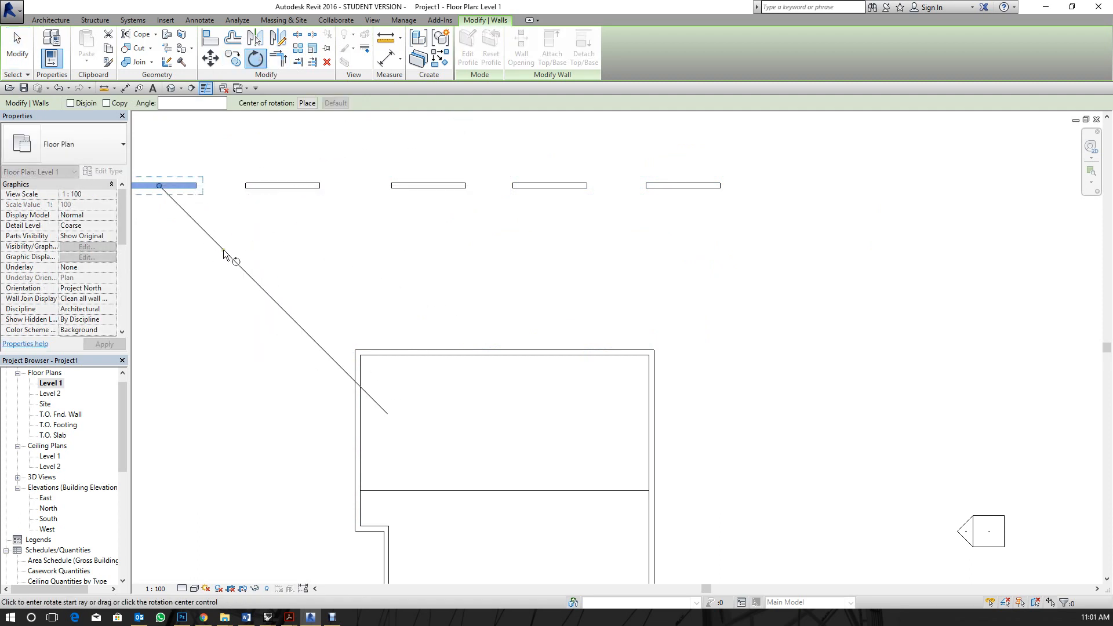
click(262, 231)
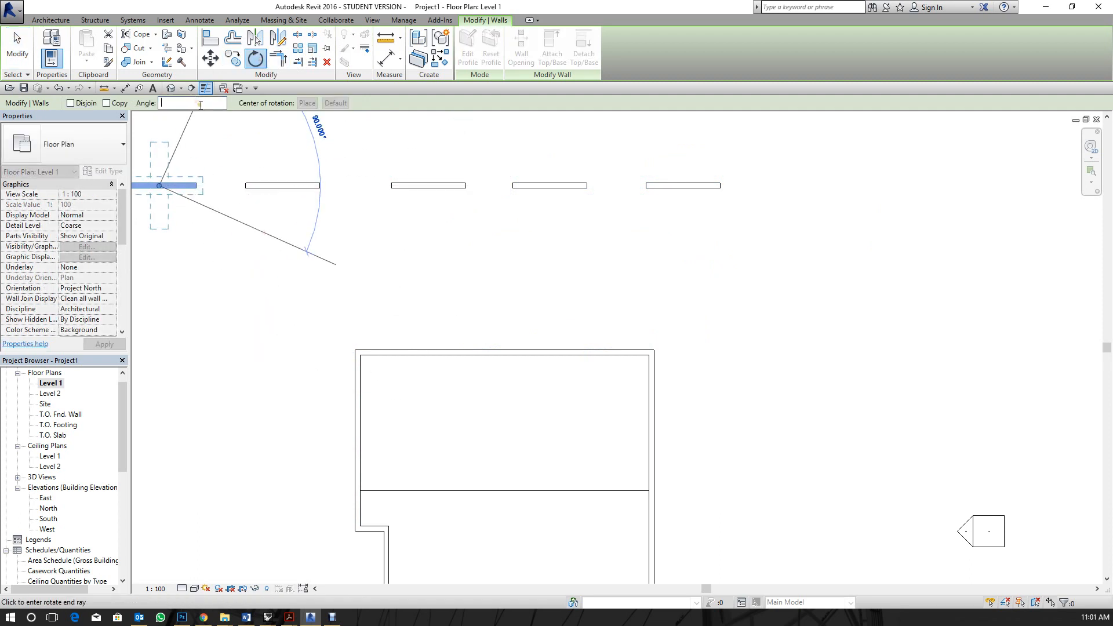
text(15)
key(Return)
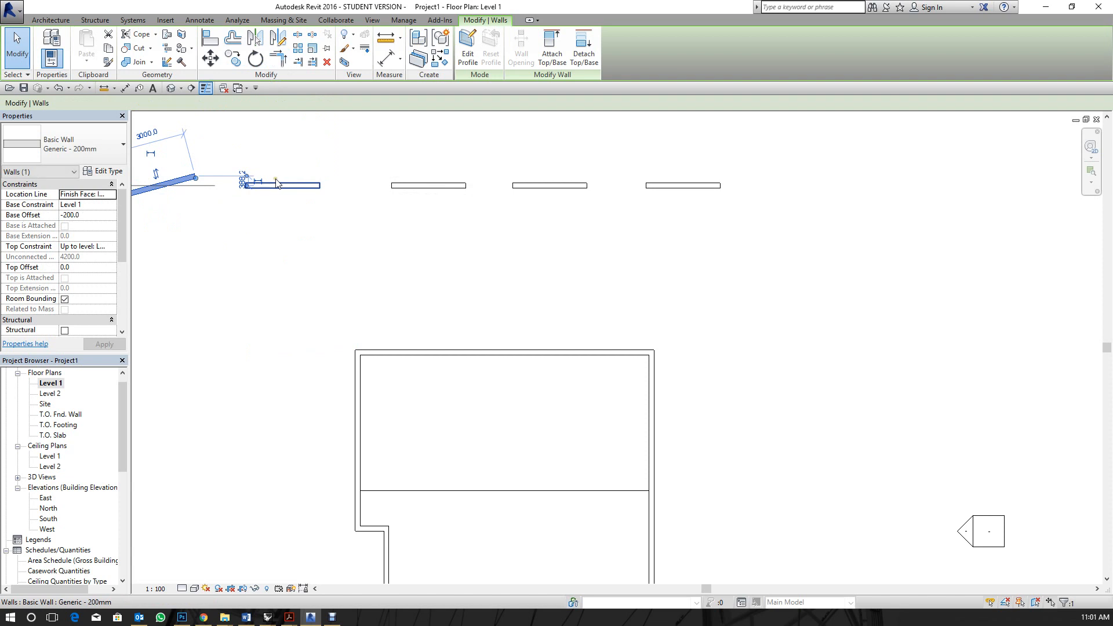
click(394, 210)
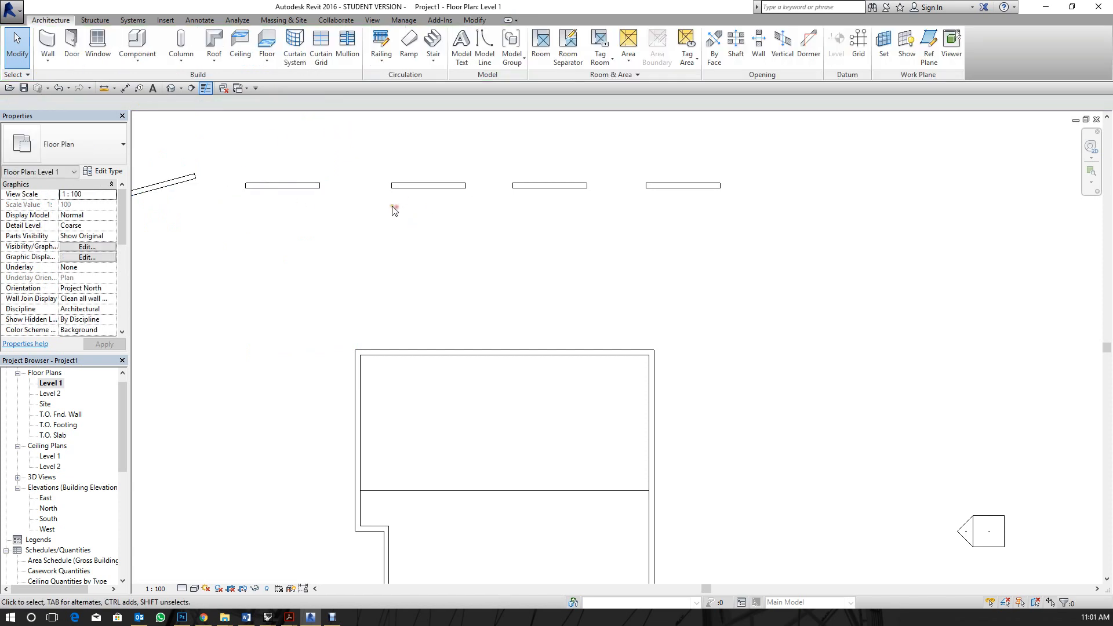
Draw a vertical Generic - 200mm wall below the row of wall copies and shift it under the second wall from the west.
click(280, 184)
click(439, 63)
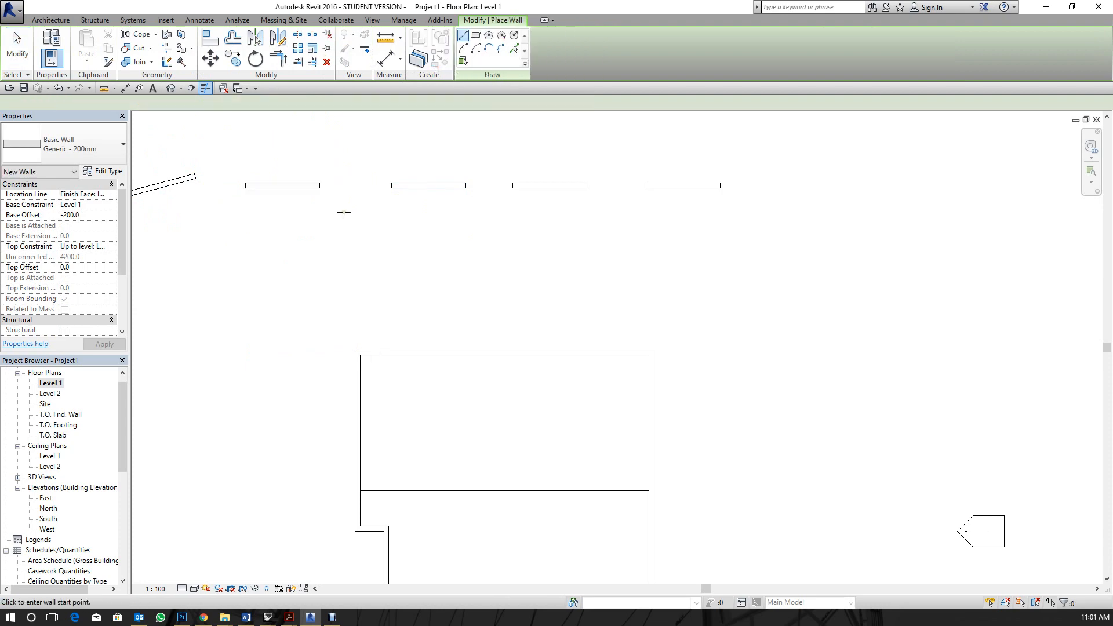
click(347, 305)
key(Escape)
key(Escape)
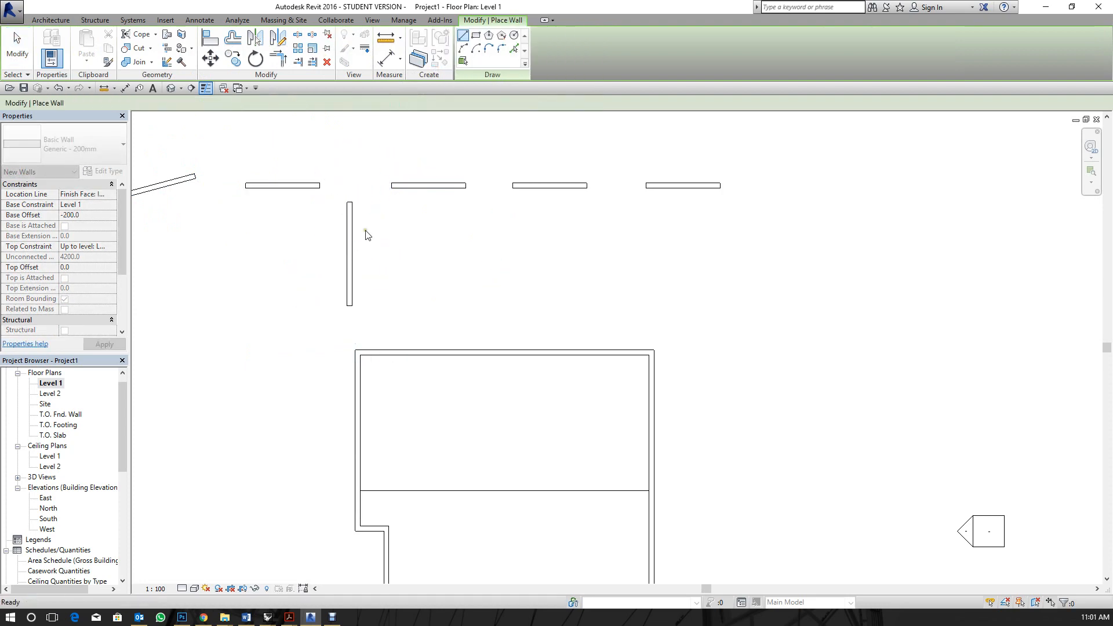
drag(351, 241, 282, 242)
click(376, 234)
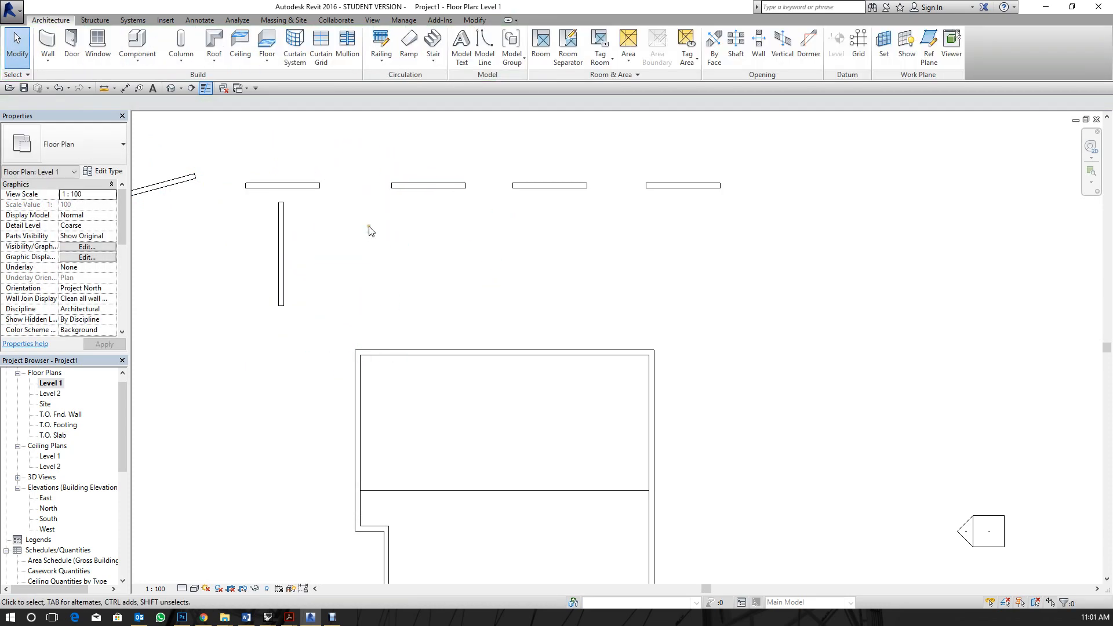
Extend the vertical wall up to the horizontal wall above it with Trim/Extend Single Element.
click(294, 186)
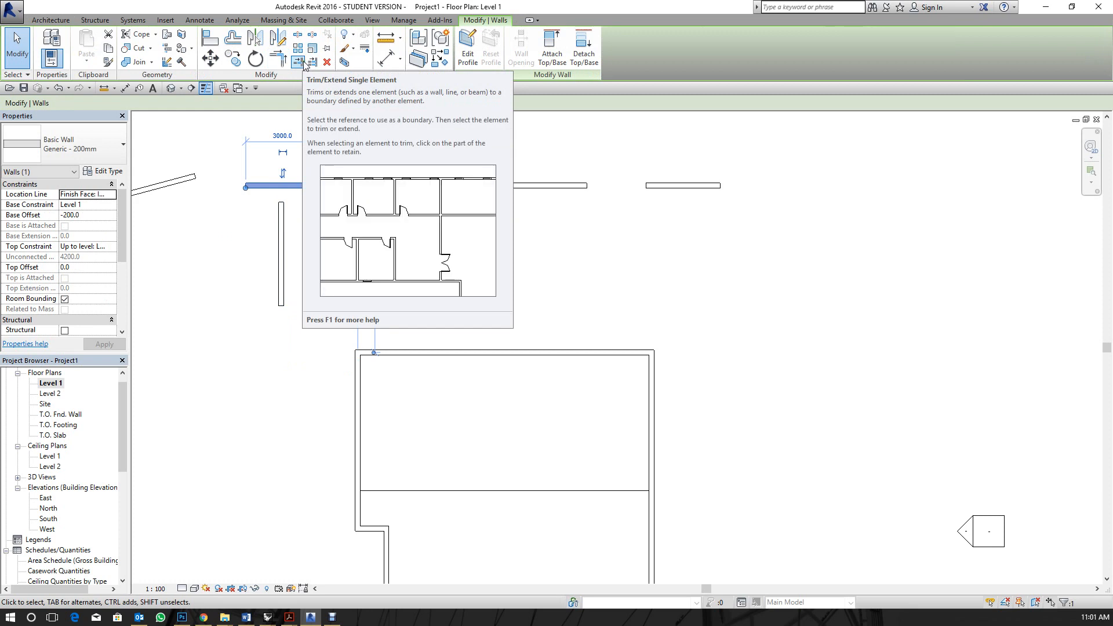
key(Escape)
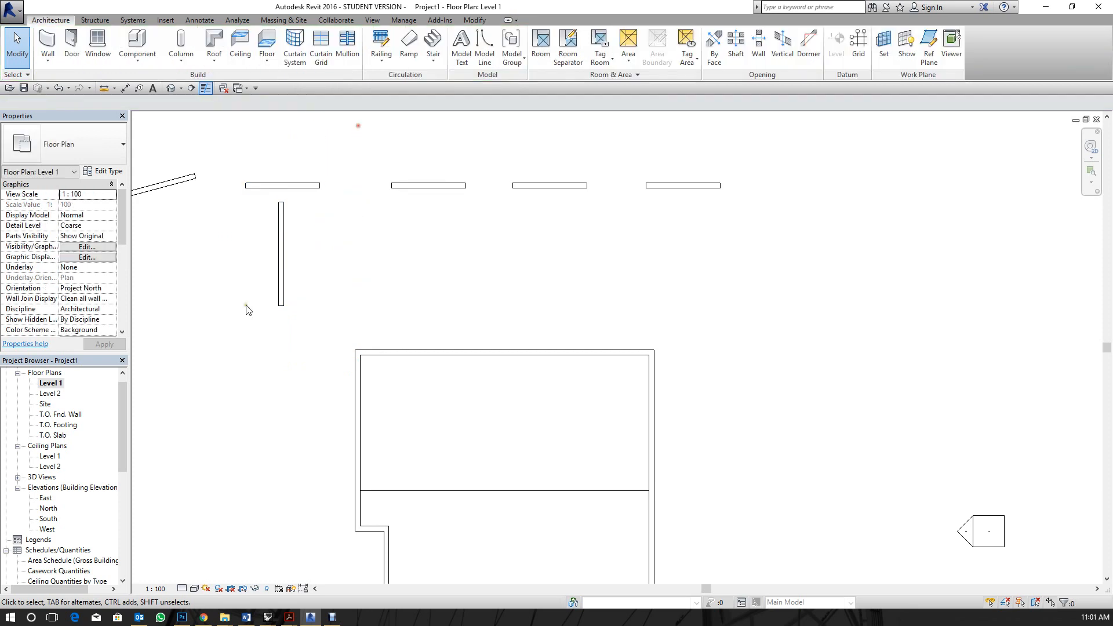
click(286, 186)
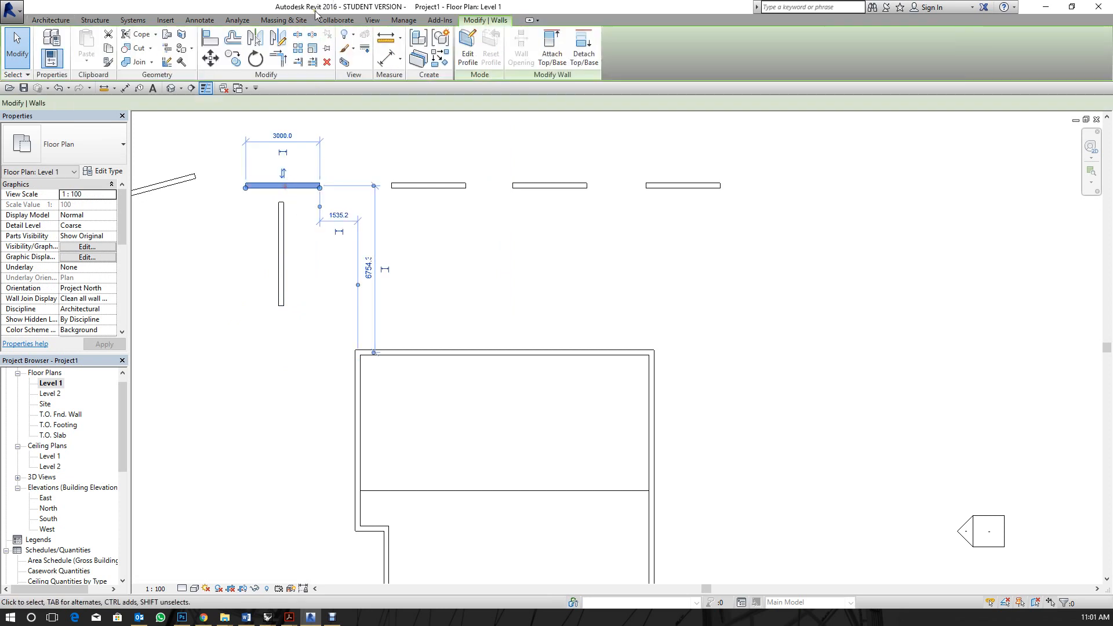
click(297, 62)
click(631, 355)
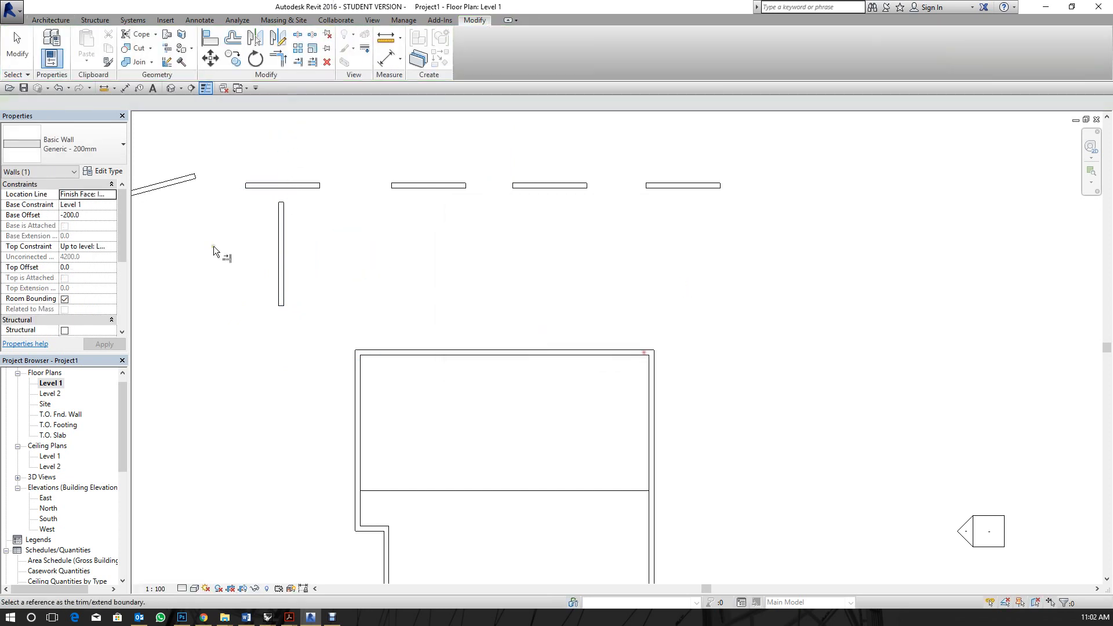
click(284, 202)
click(348, 227)
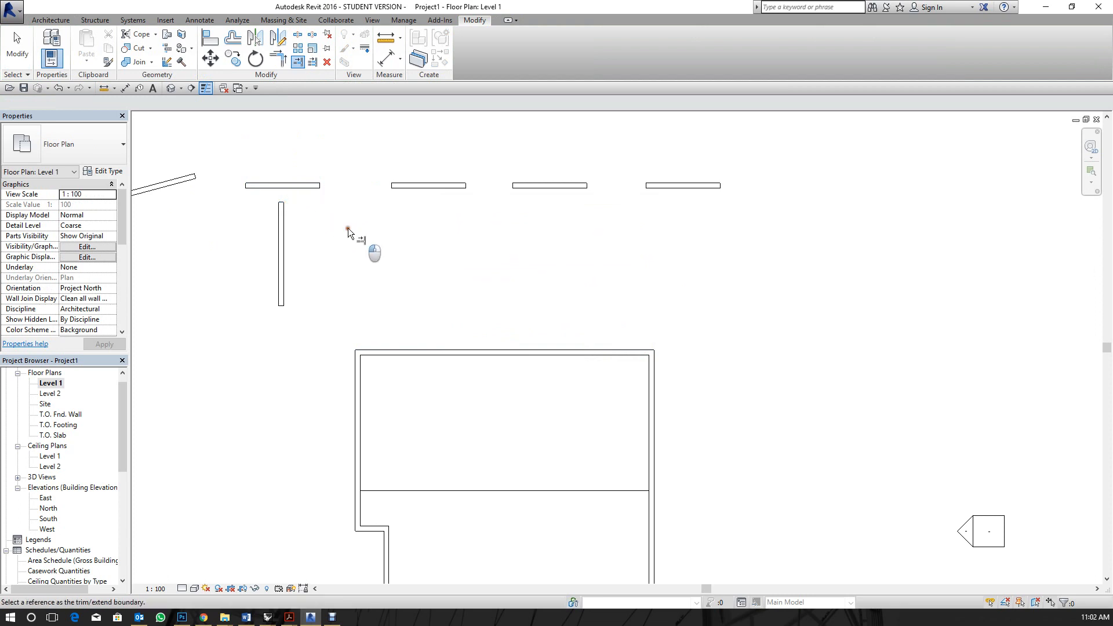
scroll(298, 190, up, 3)
click(284, 189)
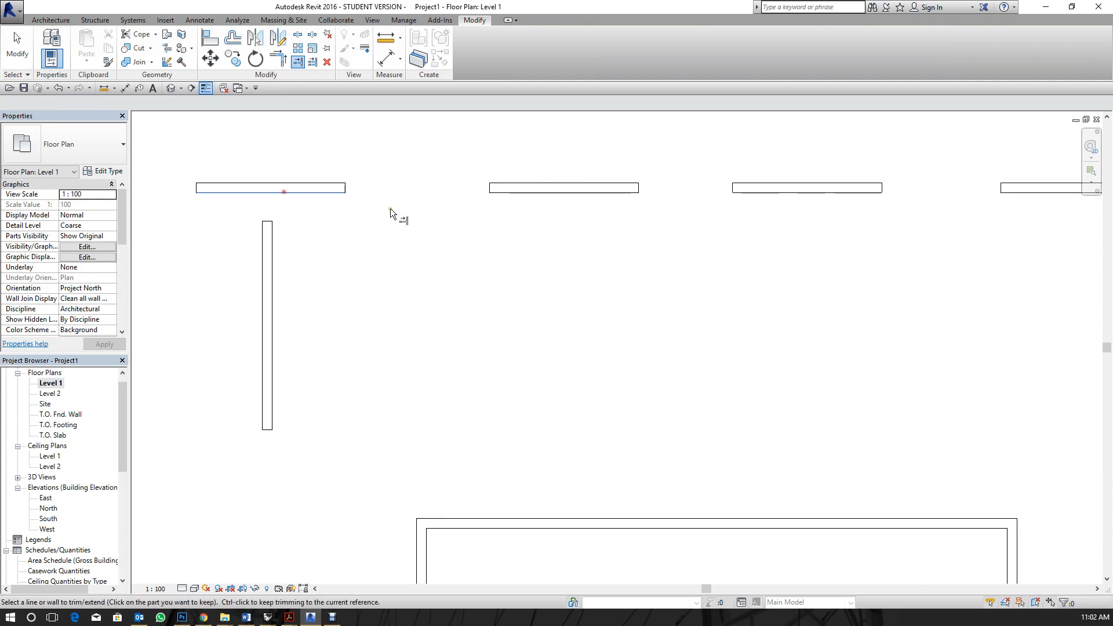
click(267, 234)
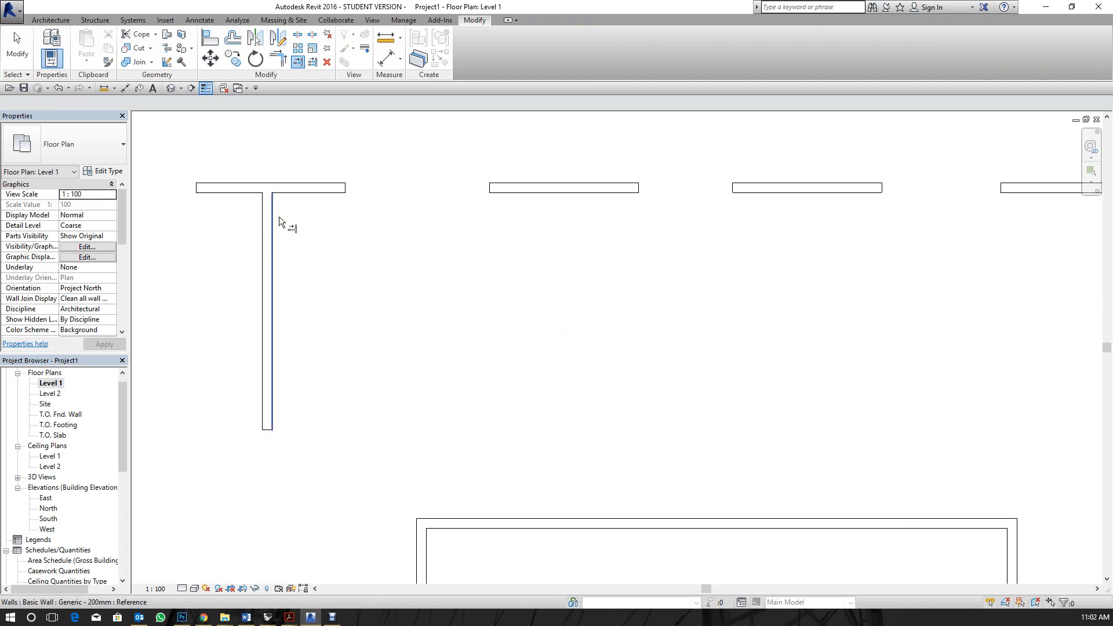
key(Escape)
Copy the vertical wall eastward under the next two horizontal walls, using the Constrain and Multiple options.
click(272, 248)
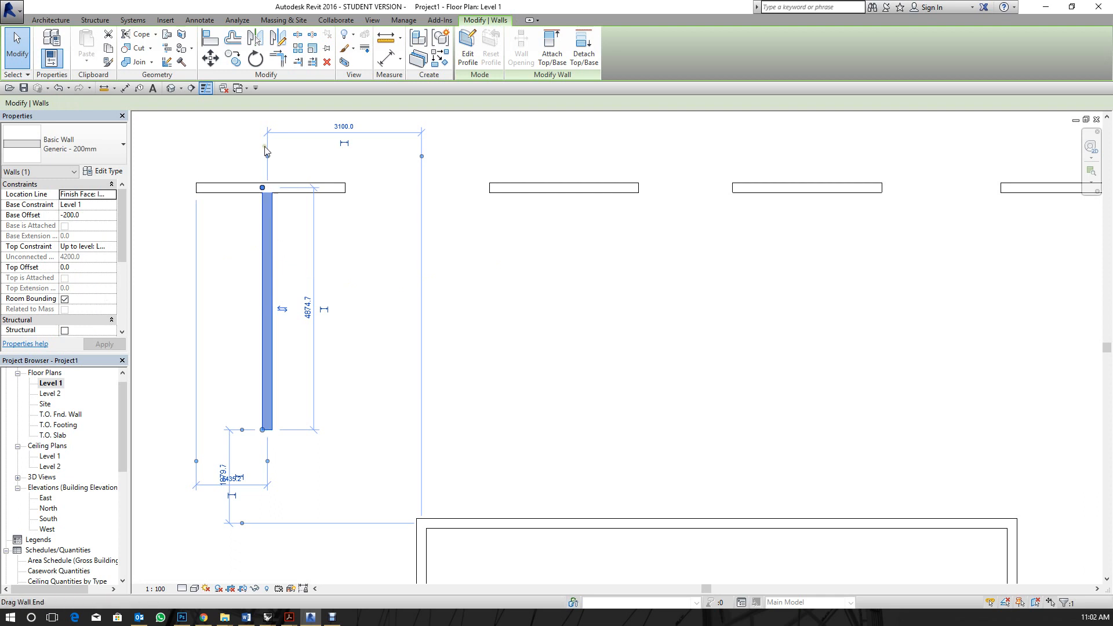
key(m)
key(v)
click(261, 238)
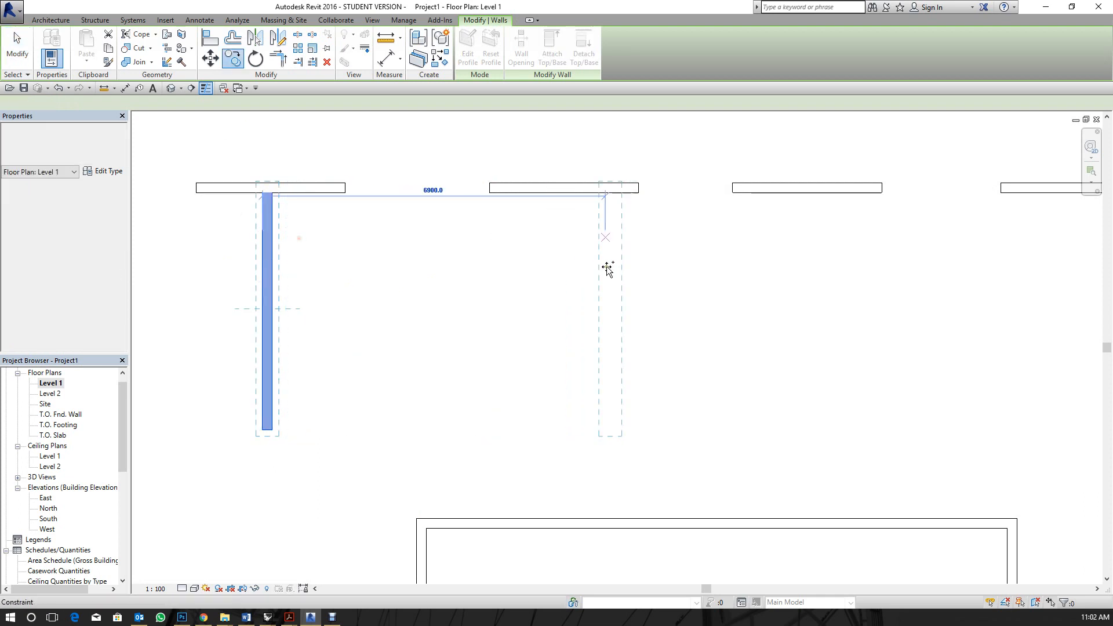
click(560, 231)
click(795, 203)
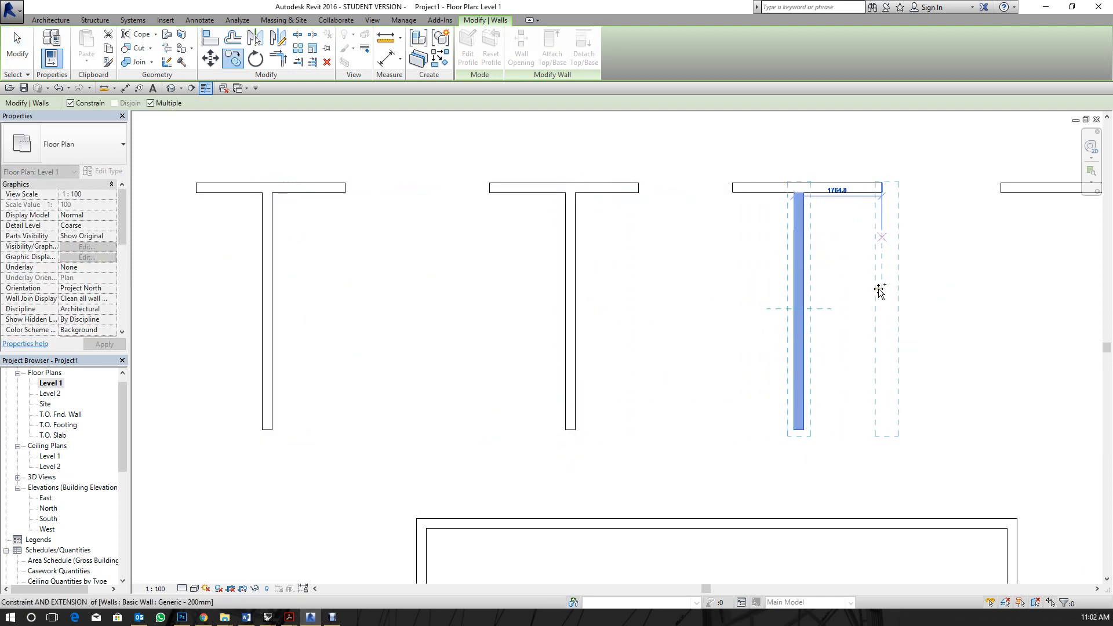
key(Escape)
key(Escape)
drag(894, 277, 405, 271)
click(887, 241)
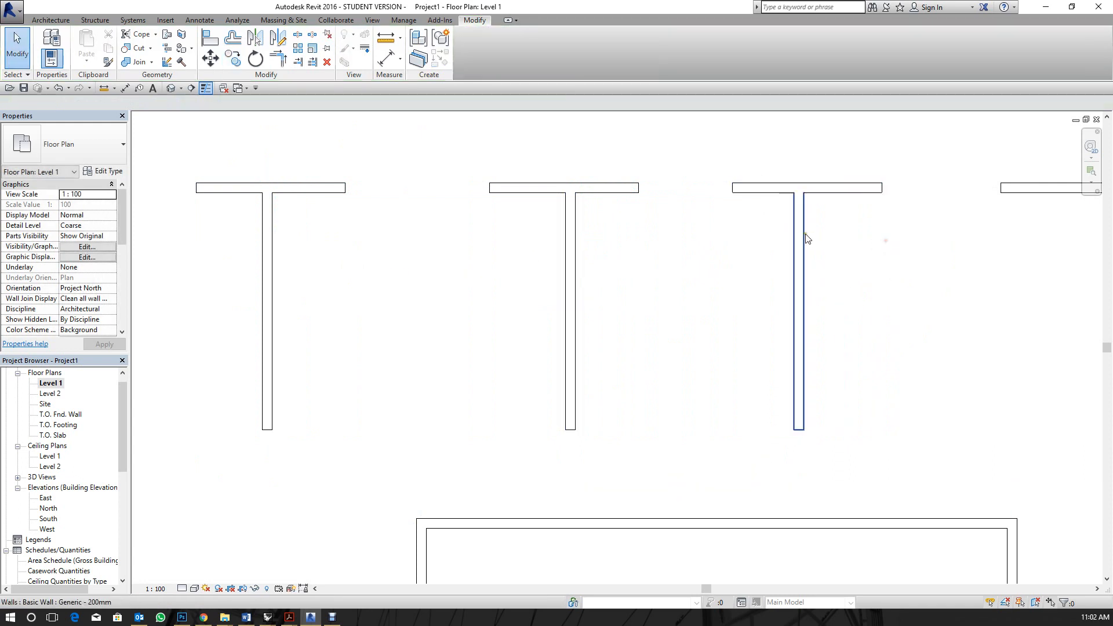
Pull the upper ends of the three vertical walls down, clear of the horizontal walls, shortening the easternmost one to 4000 mm.
click(802, 233)
drag(795, 189, 797, 232)
click(568, 249)
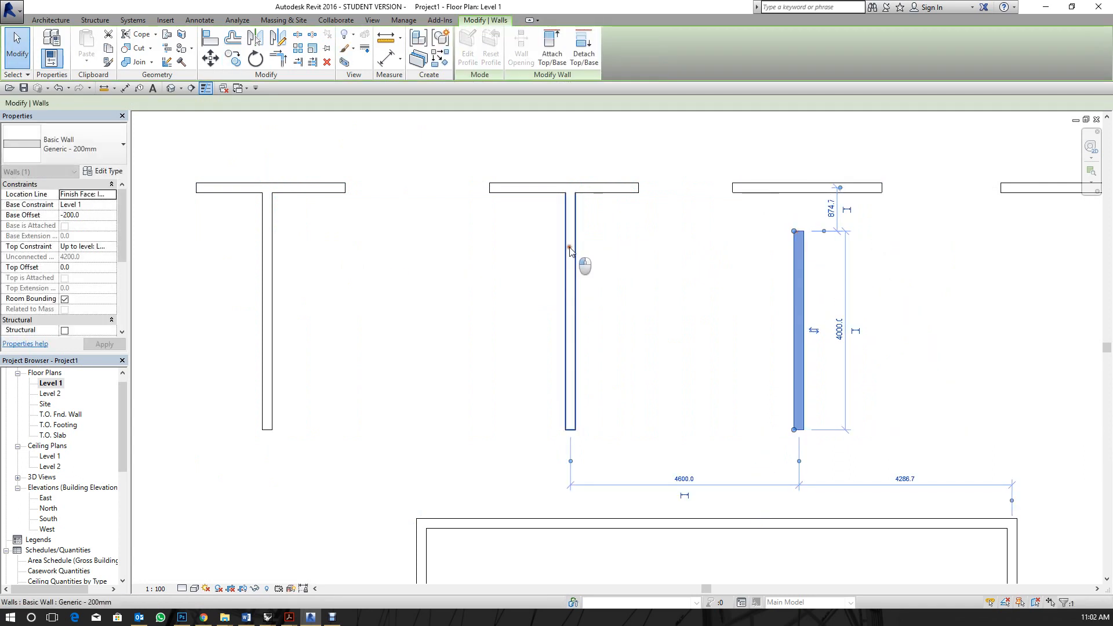
drag(566, 188, 566, 240)
click(481, 226)
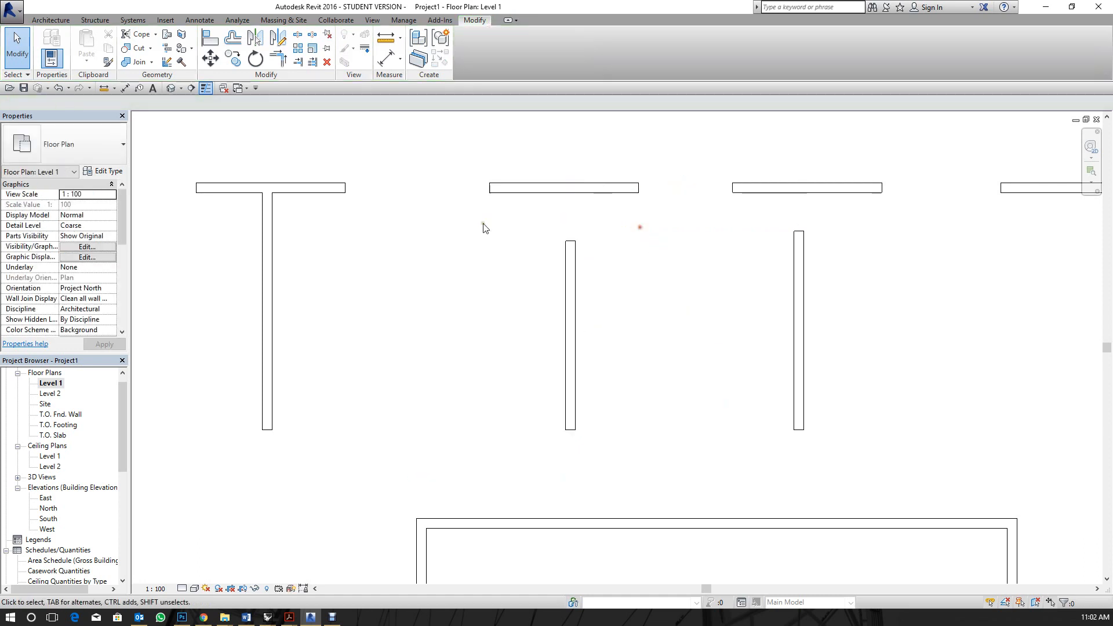
click(267, 200)
drag(268, 197, 269, 232)
click(441, 243)
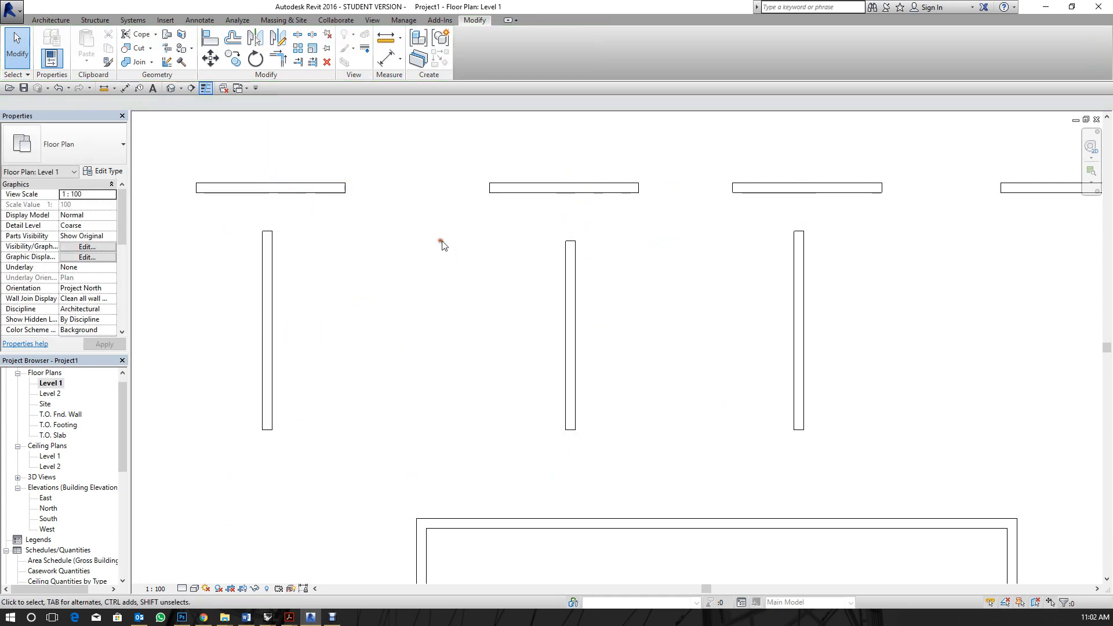
Extend all three vertical walls up to the line of the horizontal walls with Trim/Extend Multiple Elements.
click(316, 65)
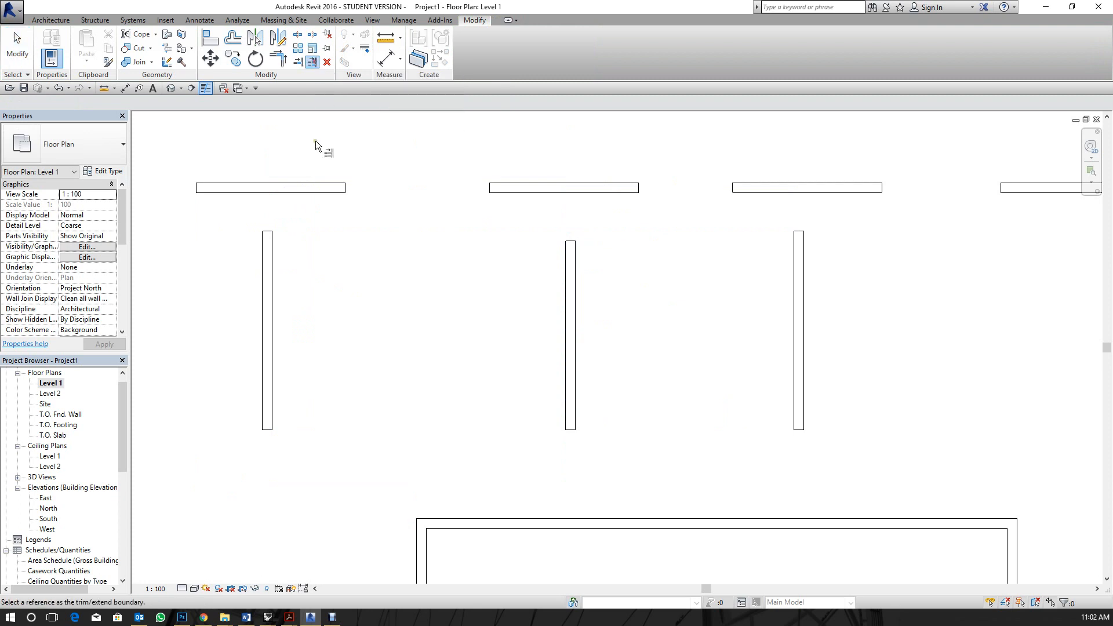
click(304, 191)
click(267, 250)
click(572, 258)
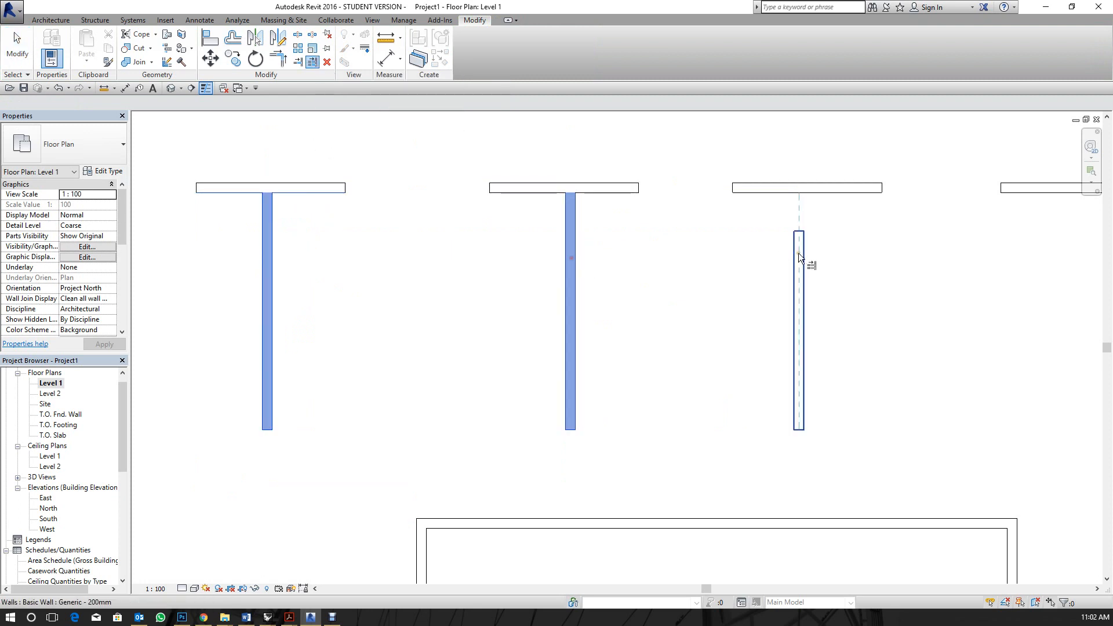
click(799, 257)
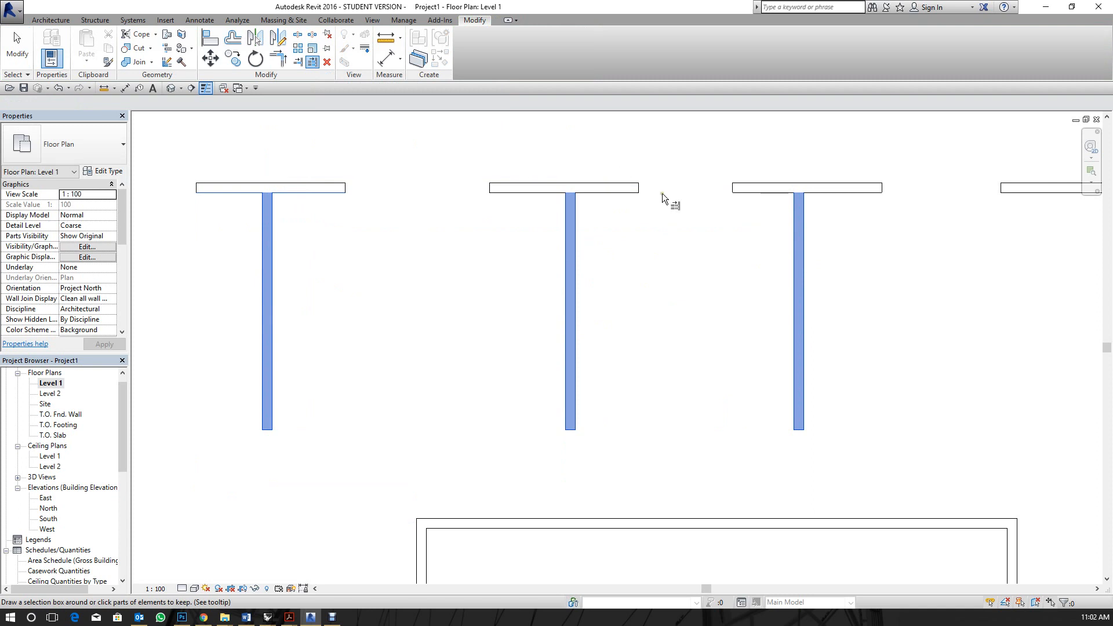
key(Escape)
key(Escape)
Array the middle vertical wall eastward as 6 grouped, associated items about 2800 mm apart, with Move To 2nd and Constrain.
scroll(372, 124, up, 1)
scroll(422, 152, down, 4)
scroll(422, 153, down, 3)
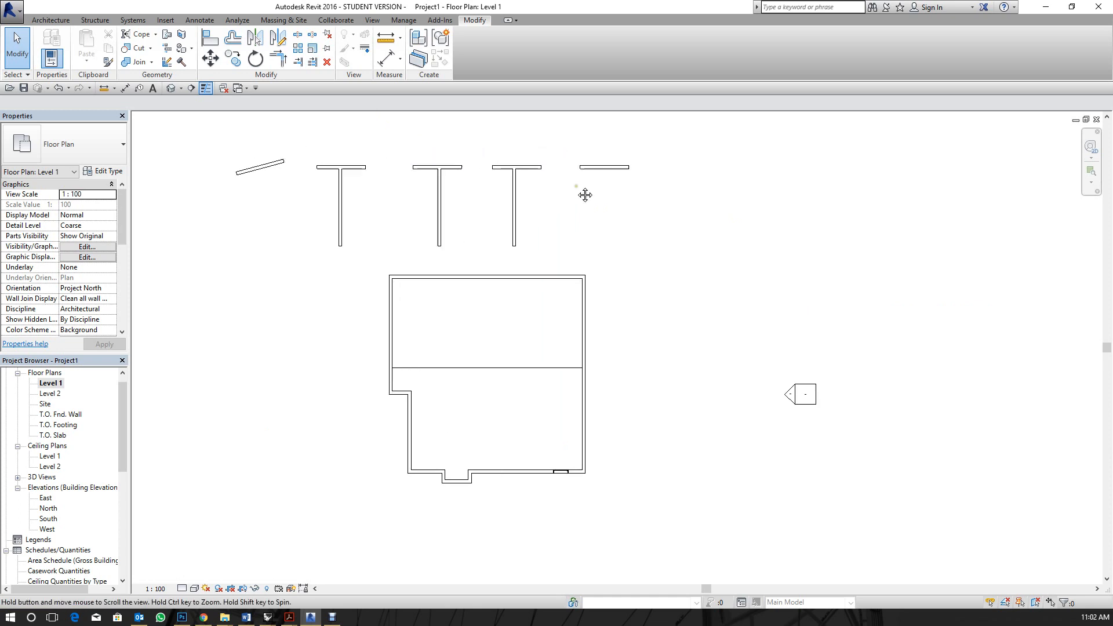
click(298, 53)
click(366, 255)
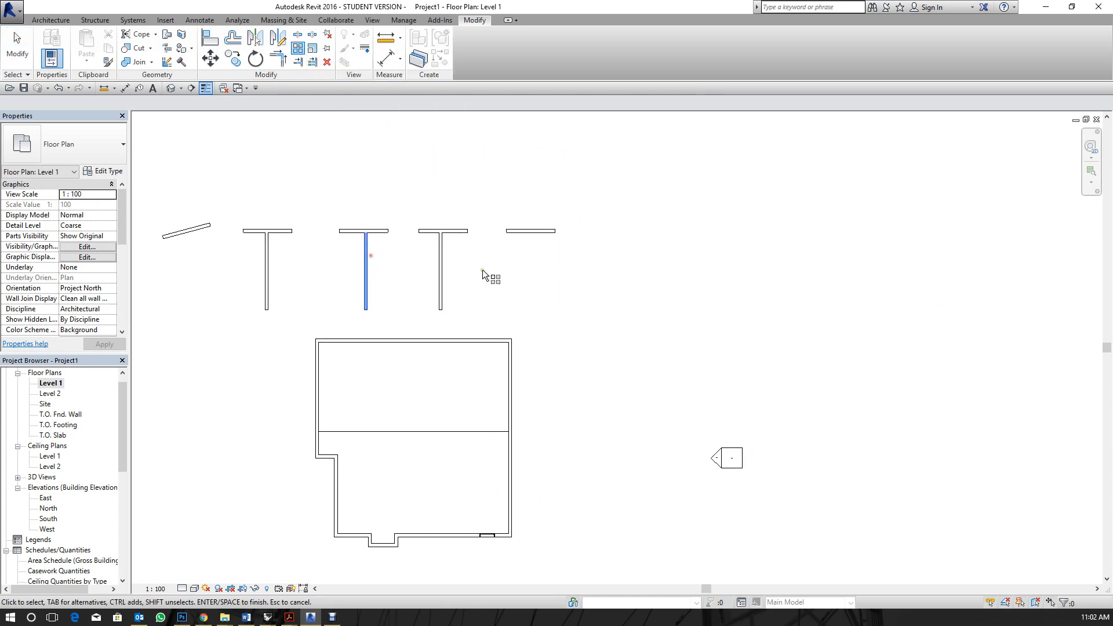
key(Return)
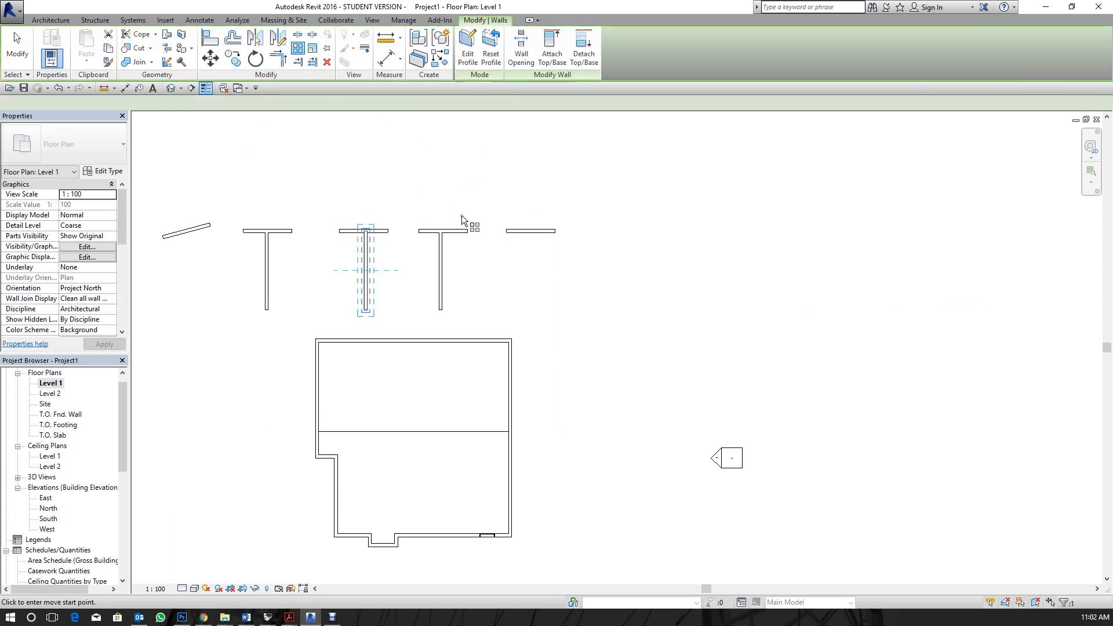
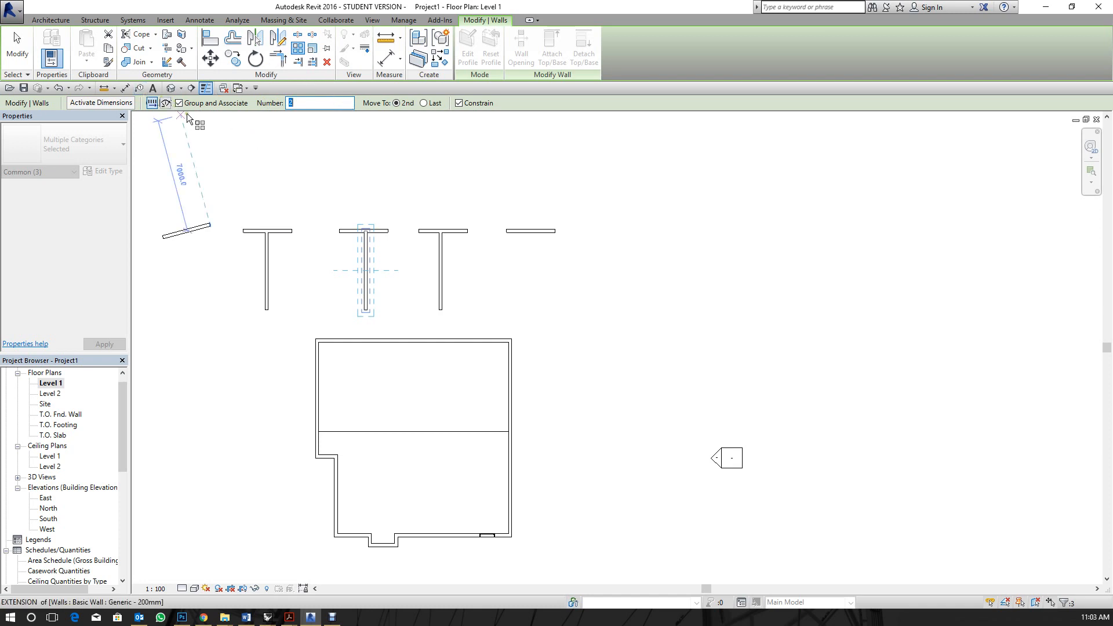
text(3)
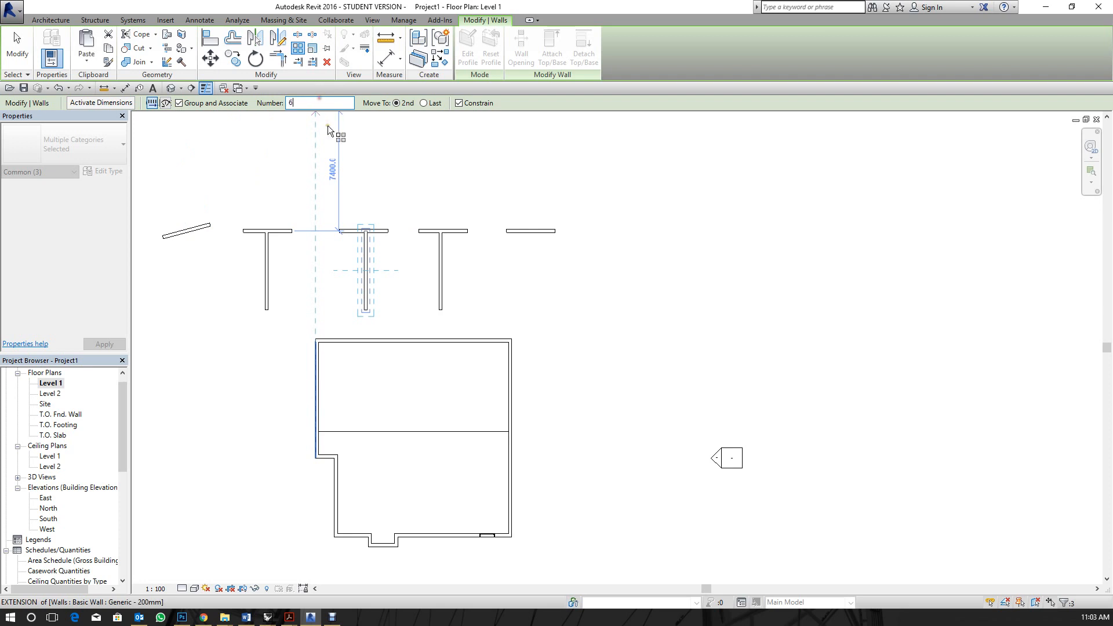
scroll(379, 305, up, 7)
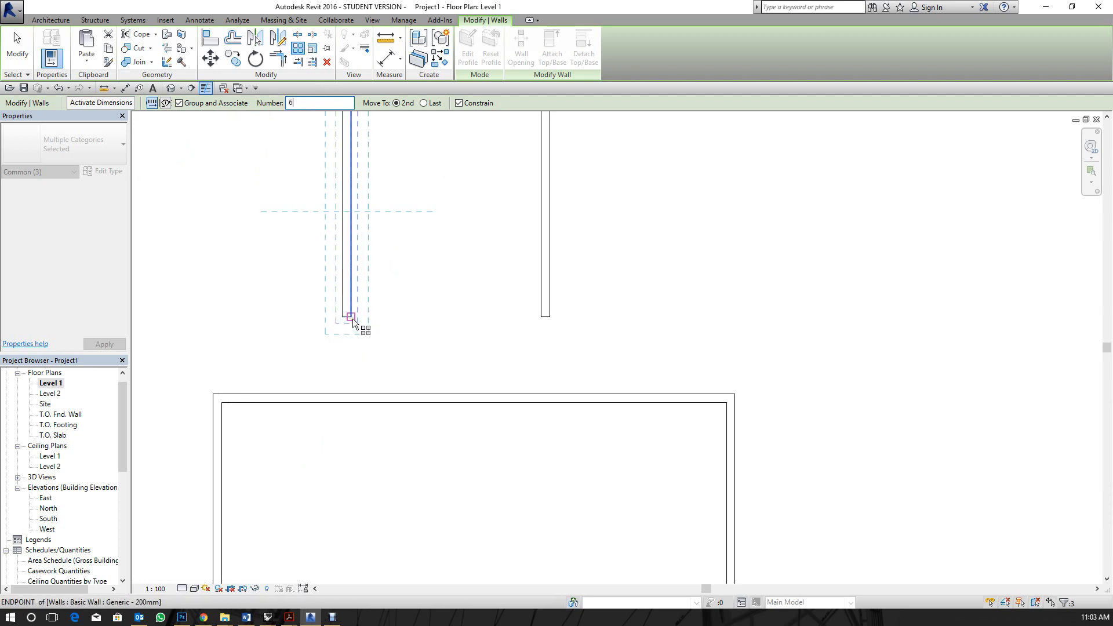
click(350, 317)
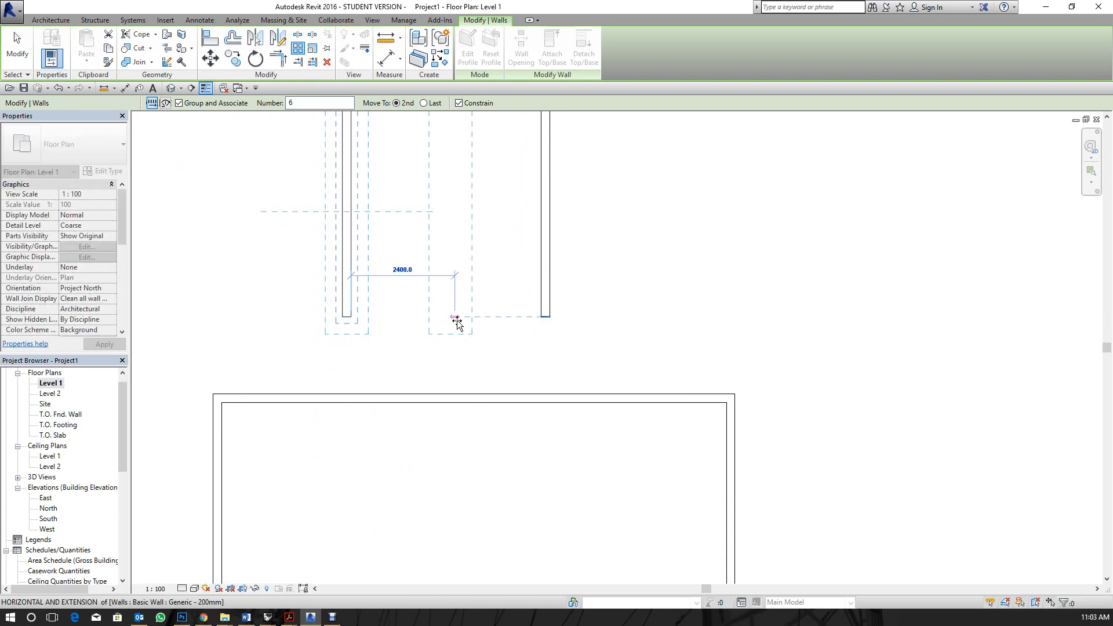
scroll(462, 318, down, 3)
click(468, 317)
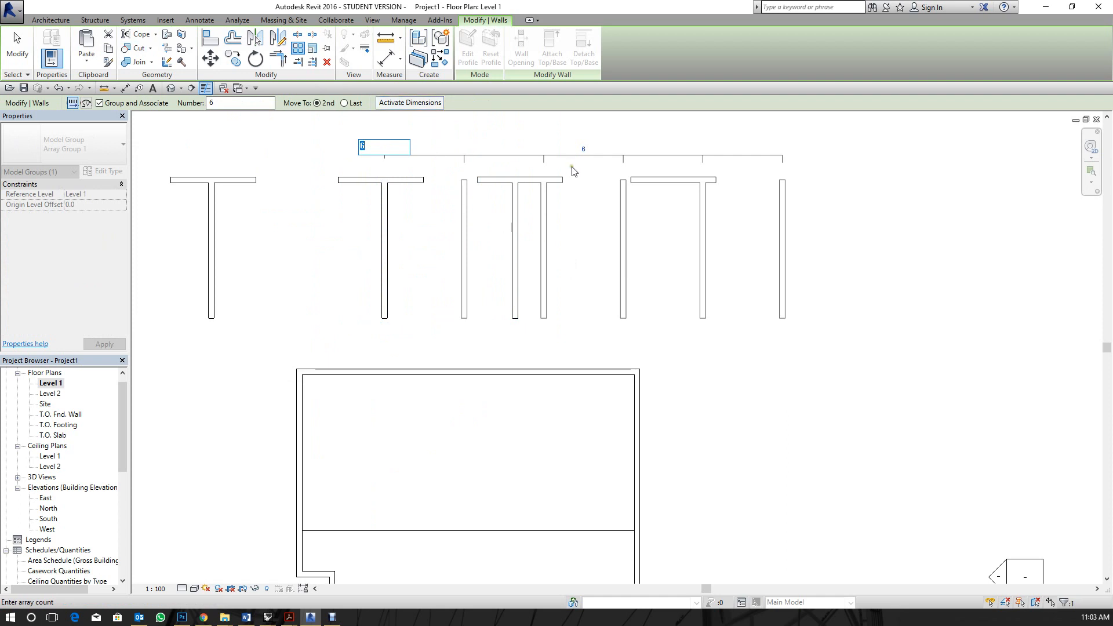
key(Return)
key(Escape)
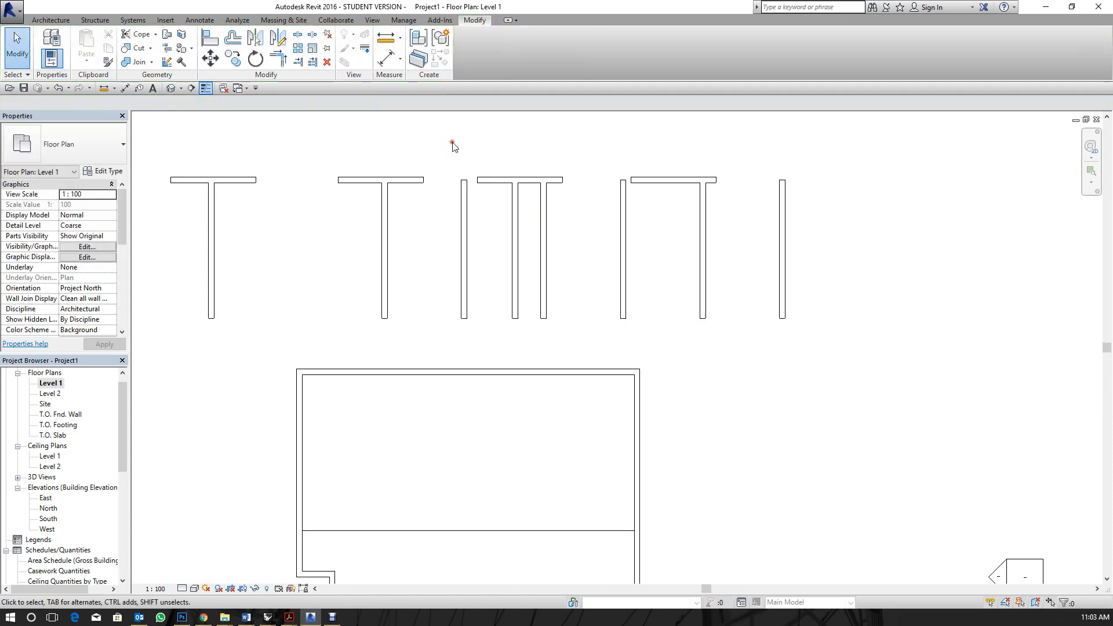
Try to move the easternmost wall of the array up and to the east.
middle_drag(465, 181, 253, 261)
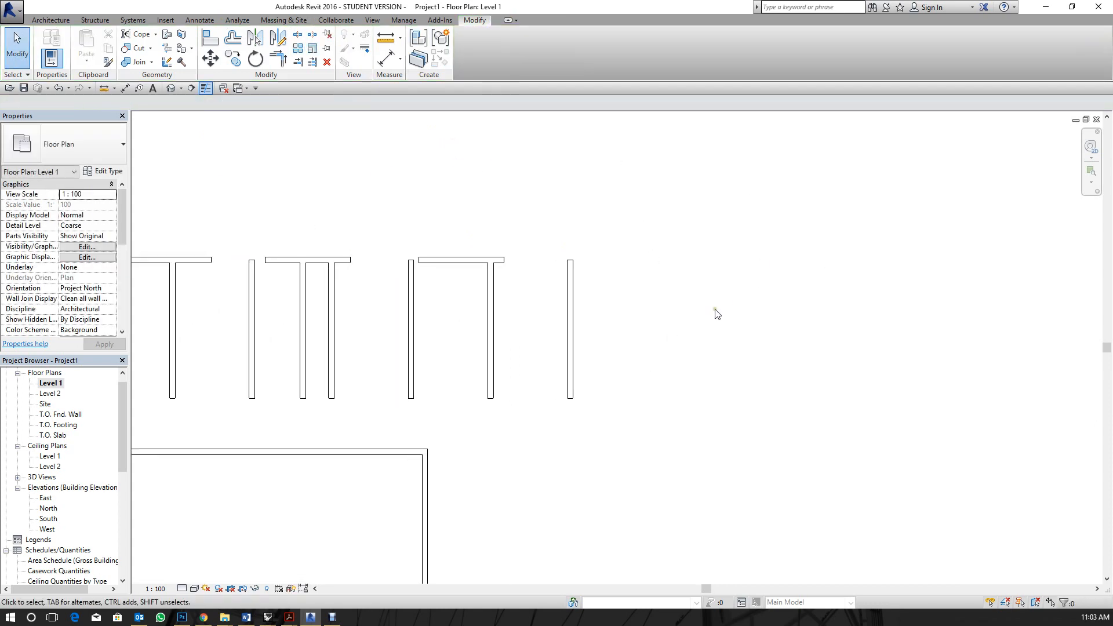
click(576, 329)
drag(577, 333, 665, 298)
key(Escape)
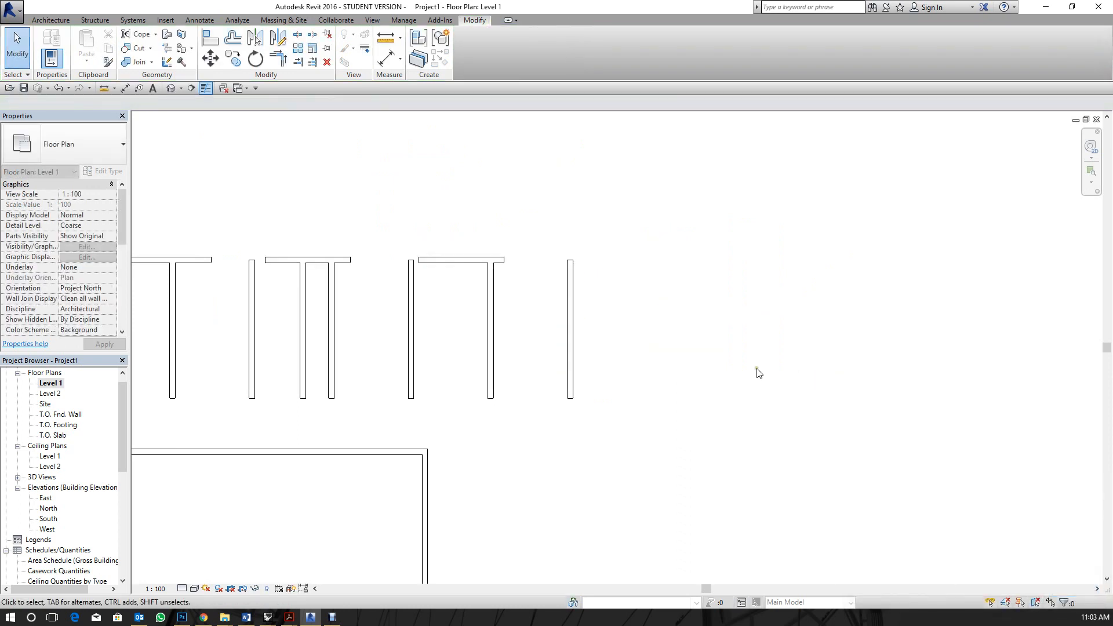
Ungroup the easternmost arrayed wall and move it east, about 8900 mm from the nearest vertical wall.
click(566, 350)
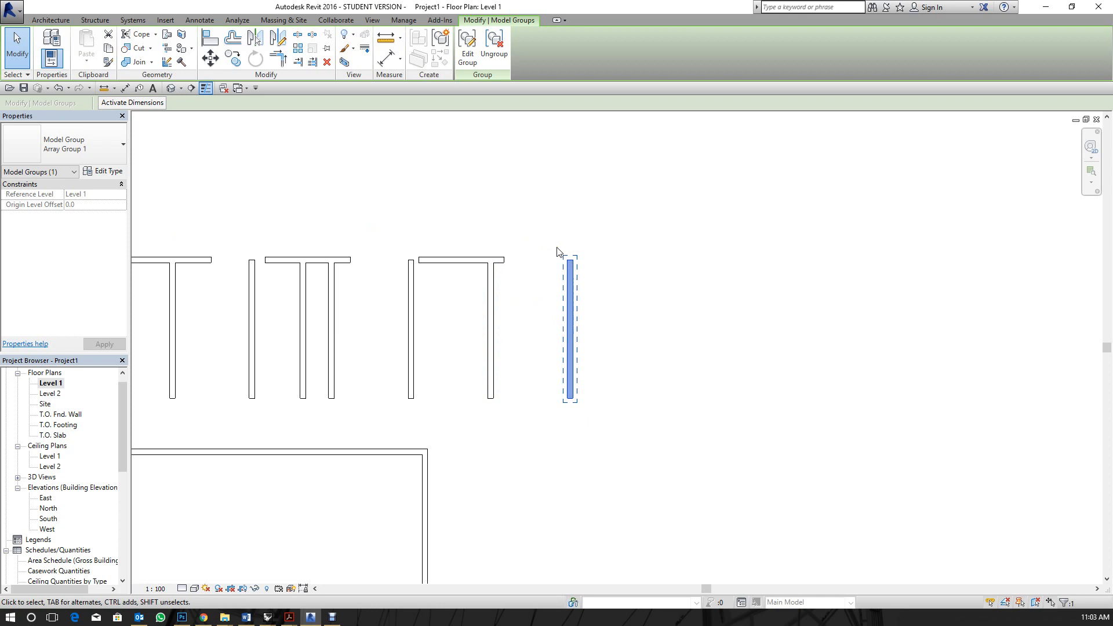
click(493, 49)
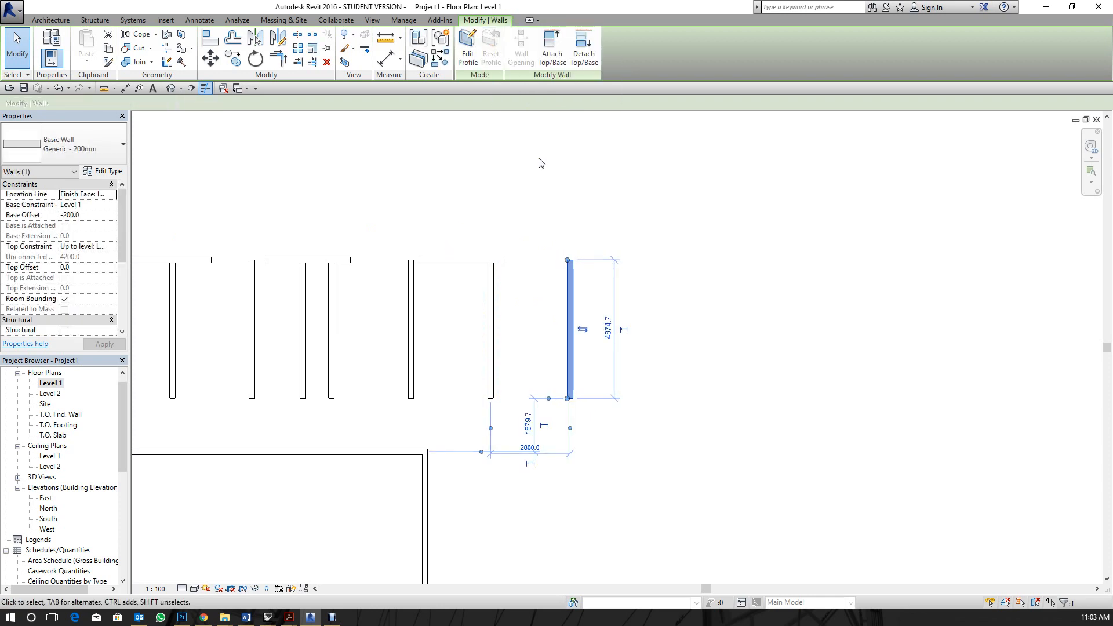
click(651, 298)
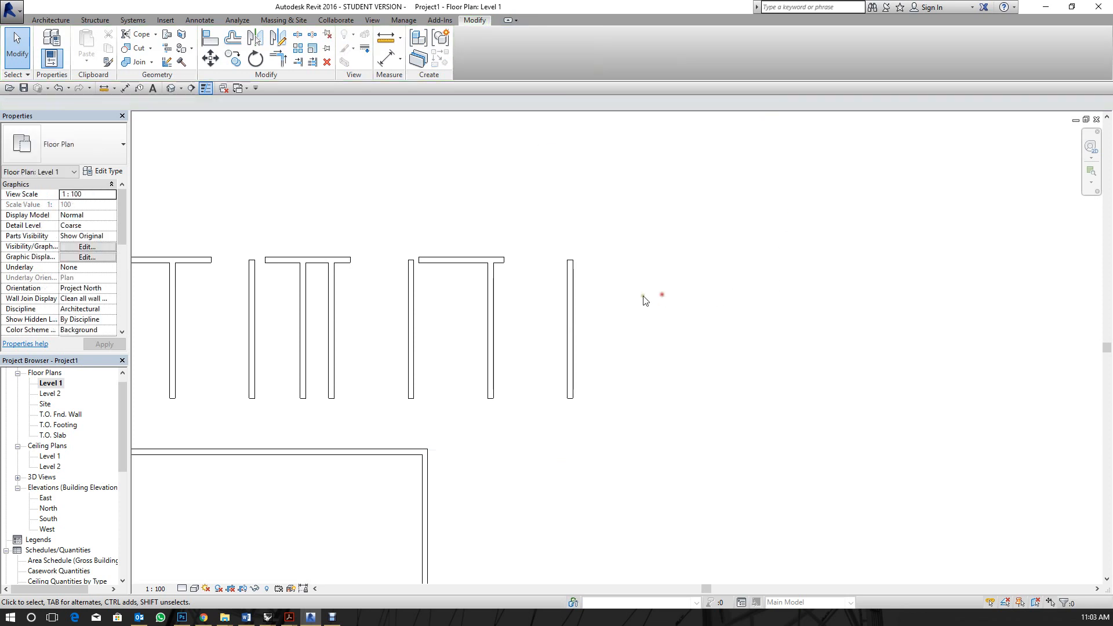
click(569, 307)
drag(570, 282, 740, 257)
Array the isolated east wall radially about its midpoint as 8 grouped, associated items with Move To 2nd.
click(311, 48)
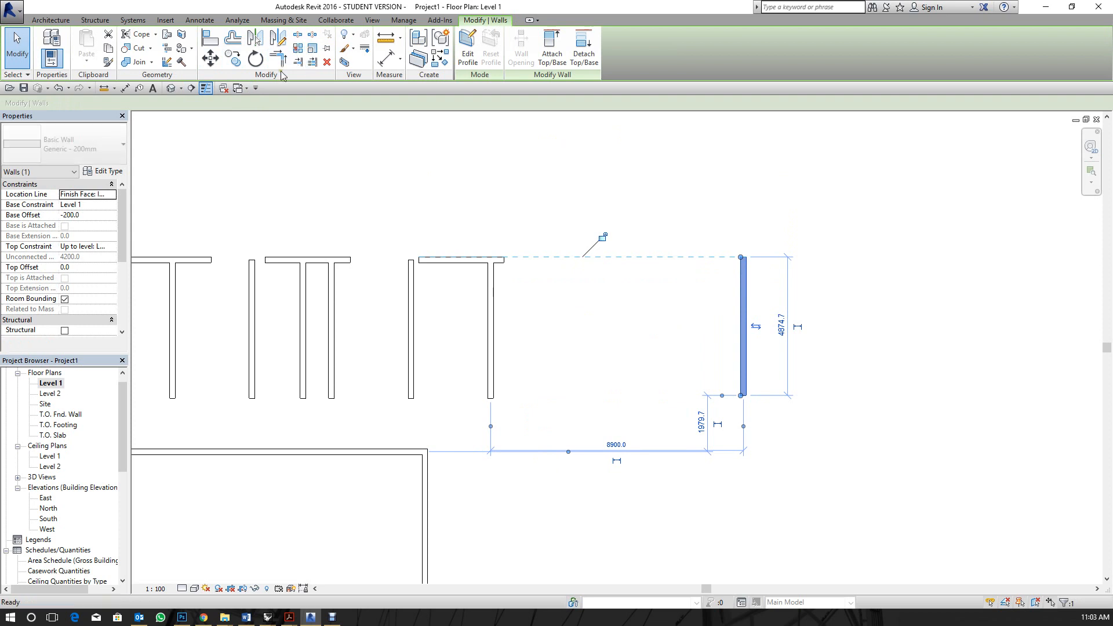
click(166, 103)
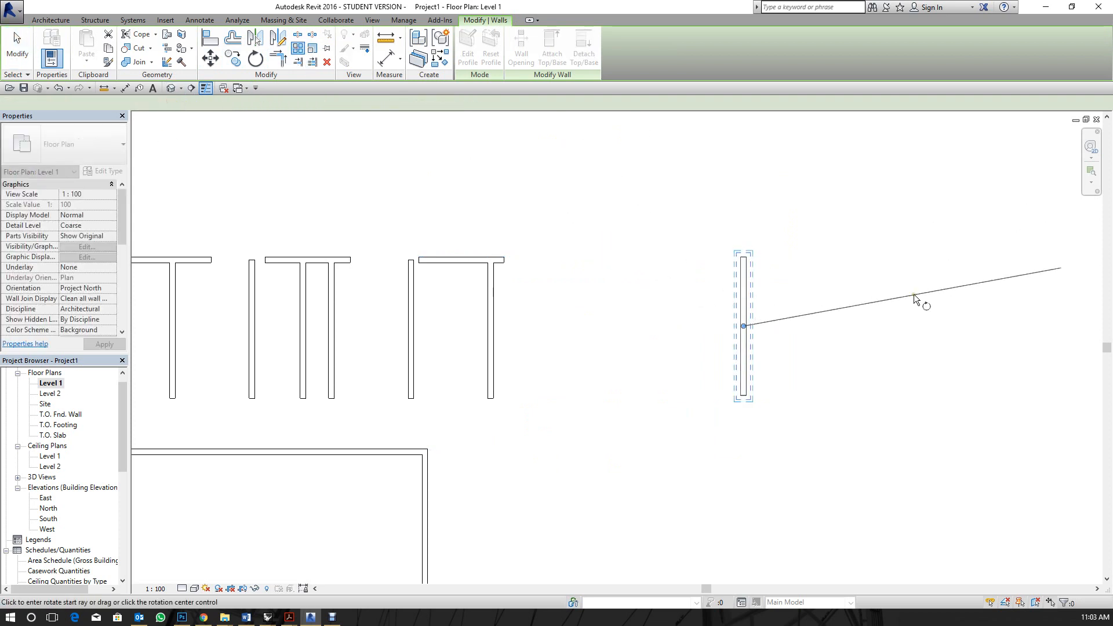
click(928, 322)
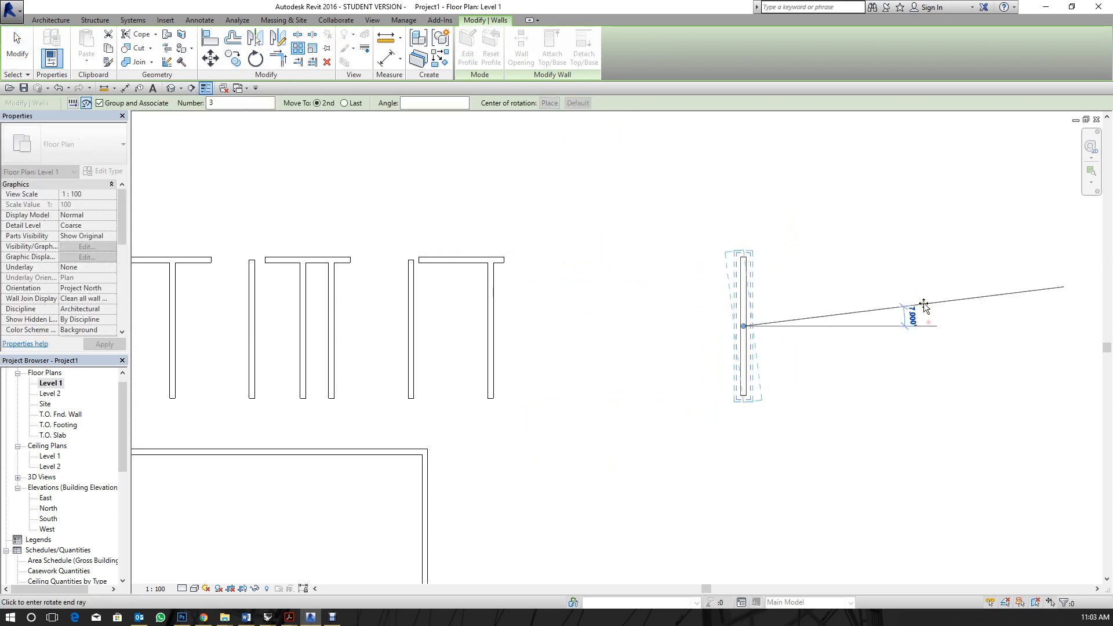
click(915, 295)
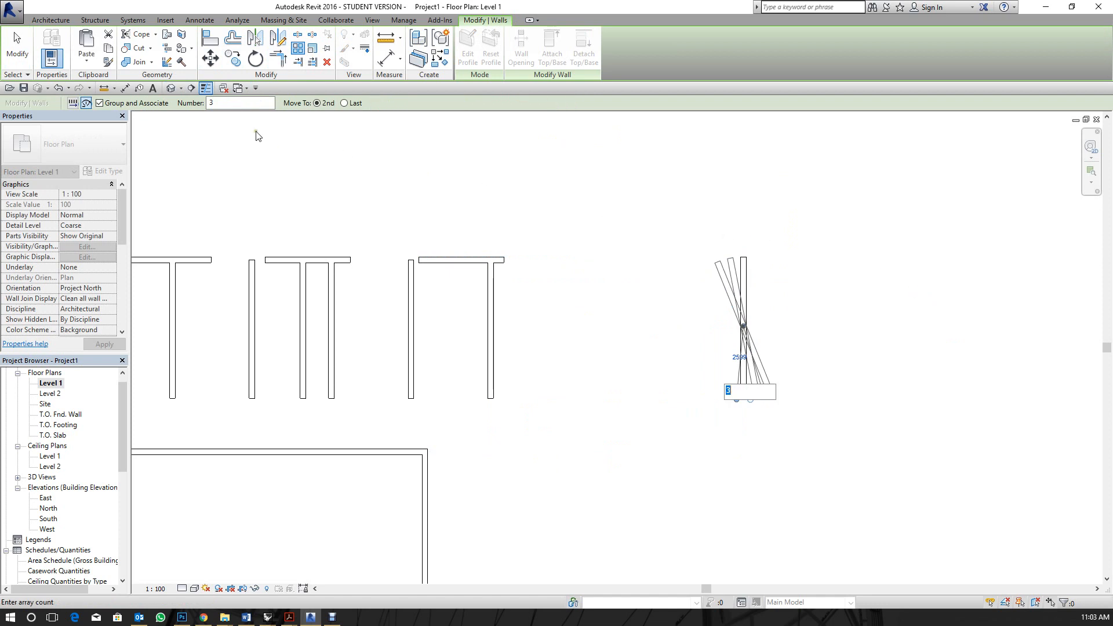
click(225, 103)
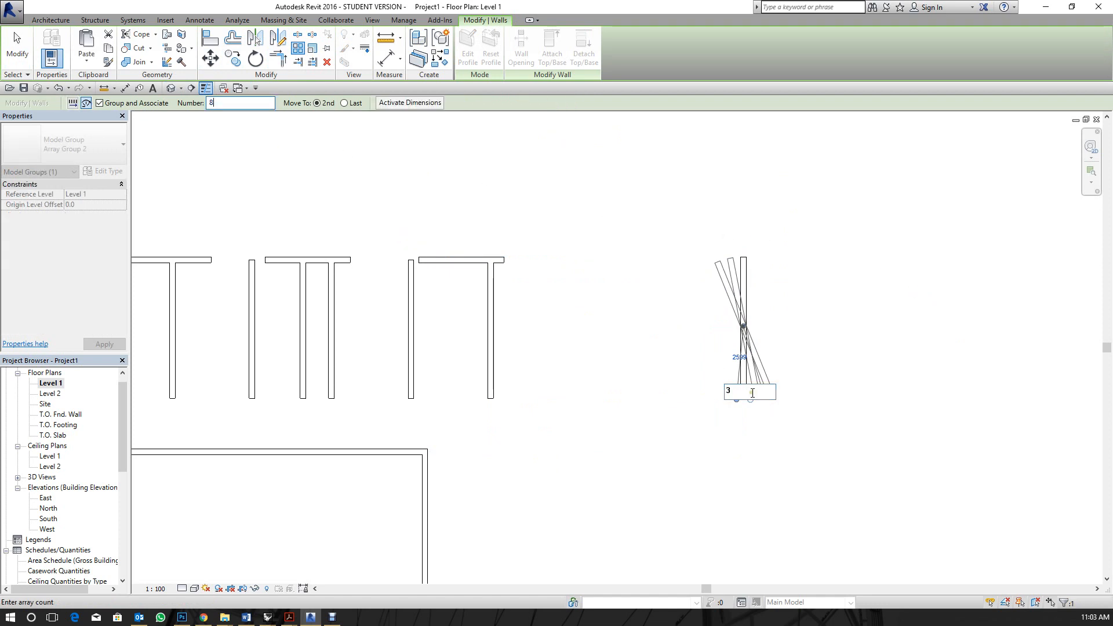
double_click(730, 388)
text(8)
key(Return)
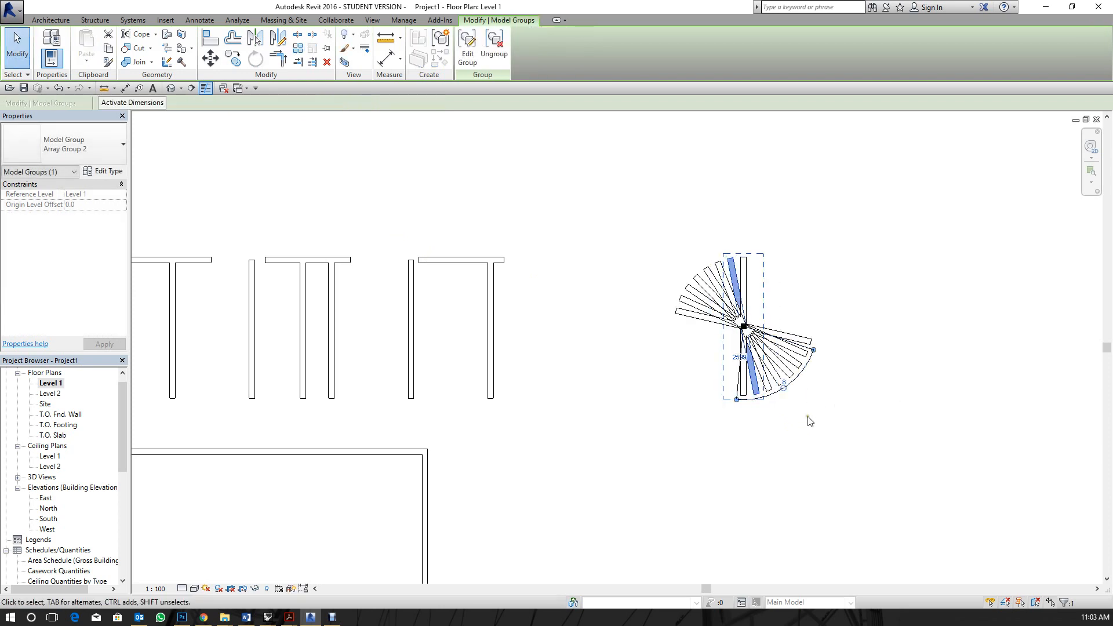
click(833, 418)
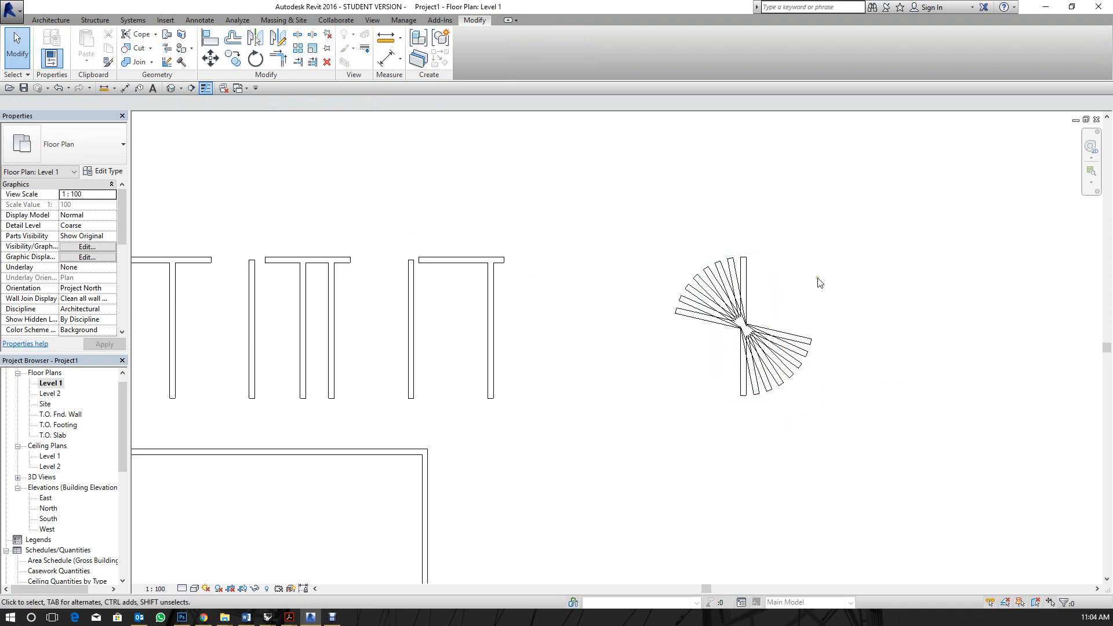
Delete all the practice walls and arrays north of the building.
scroll(818, 282, down, 3)
drag(882, 194, 199, 343)
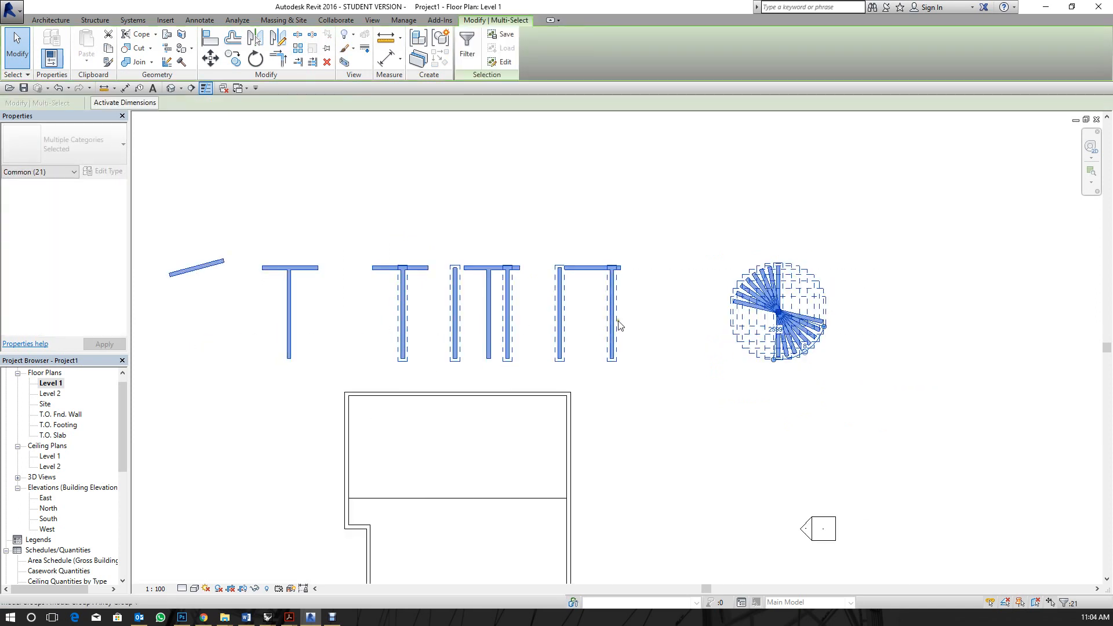
click(675, 216)
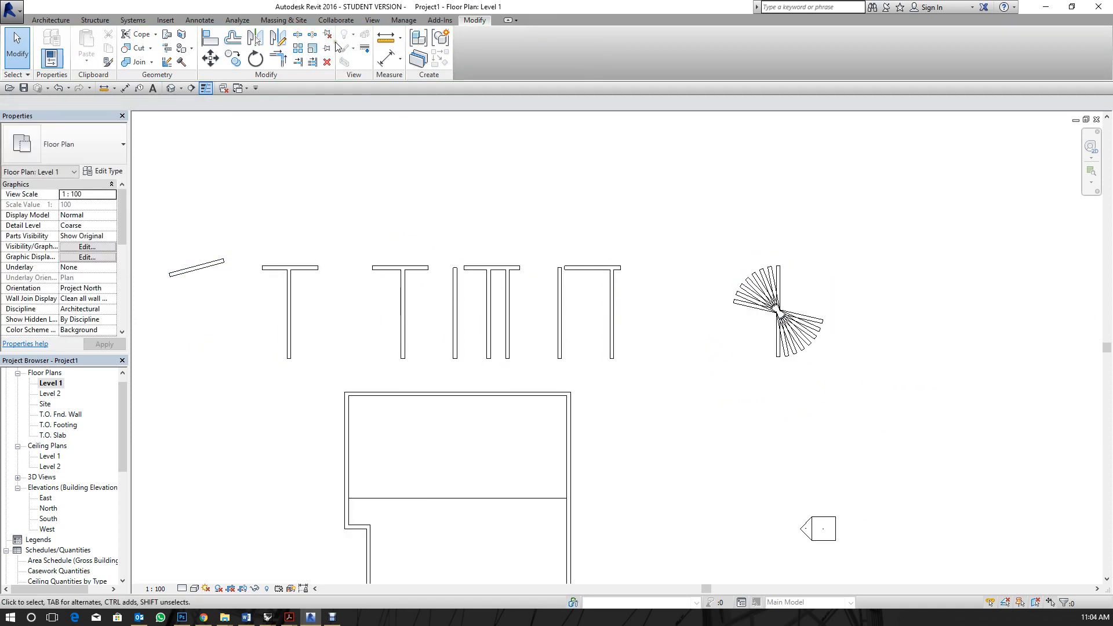
drag(970, 247, 130, 335)
key(Delete)
Reveal the hidden elements, unhide the CAD plans by category, and exit Reveal Hidden Elements mode.
scroll(600, 307, down, 2)
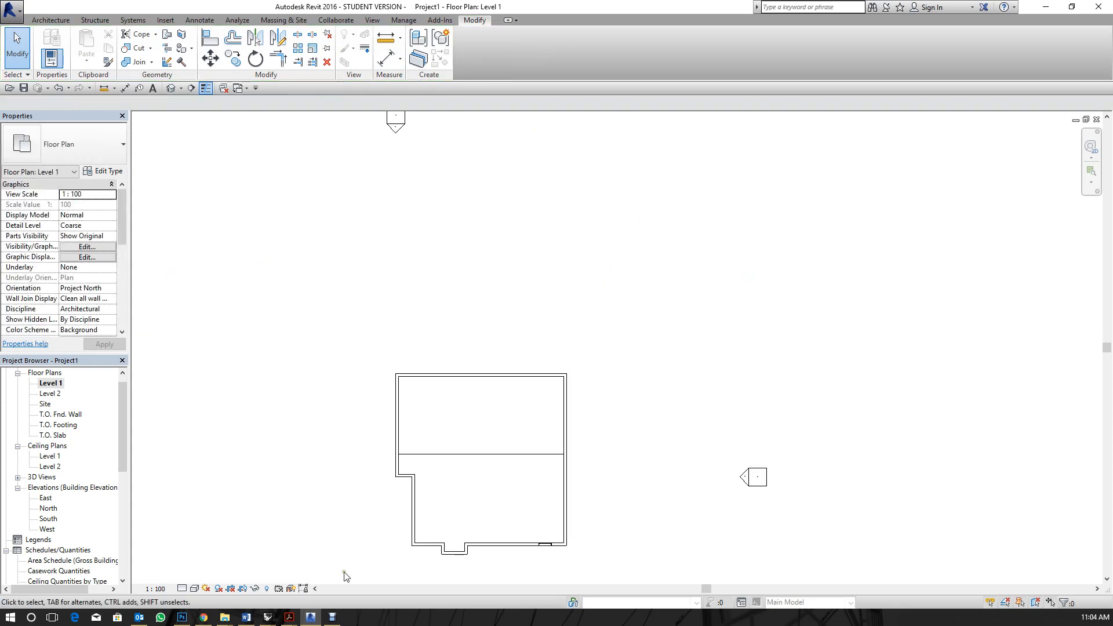
click(254, 589)
click(664, 353)
right_click(664, 352)
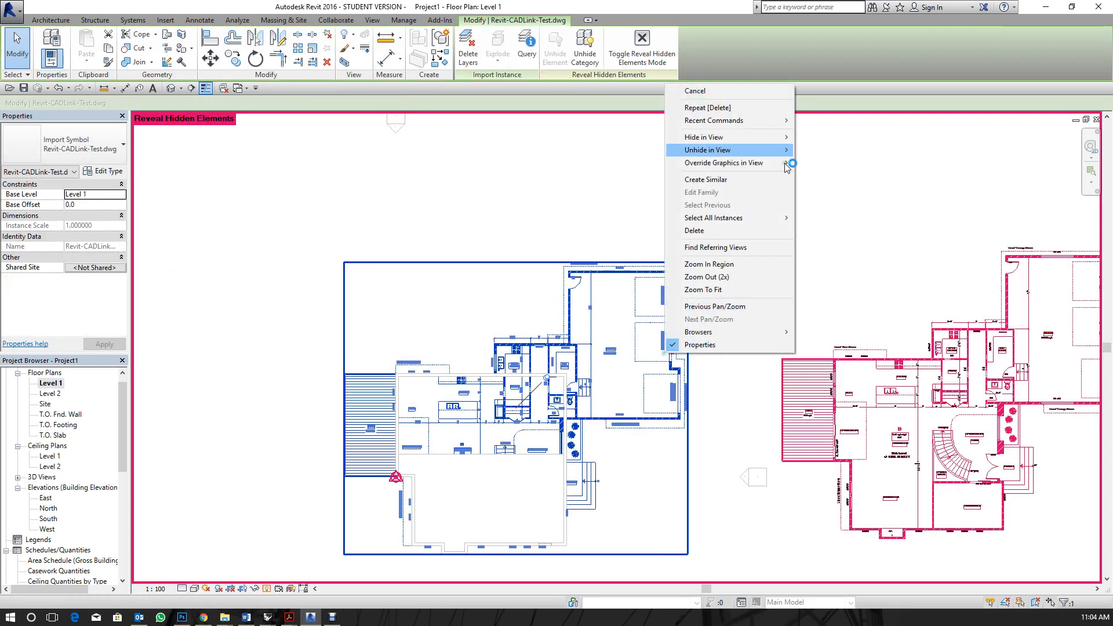
click(823, 150)
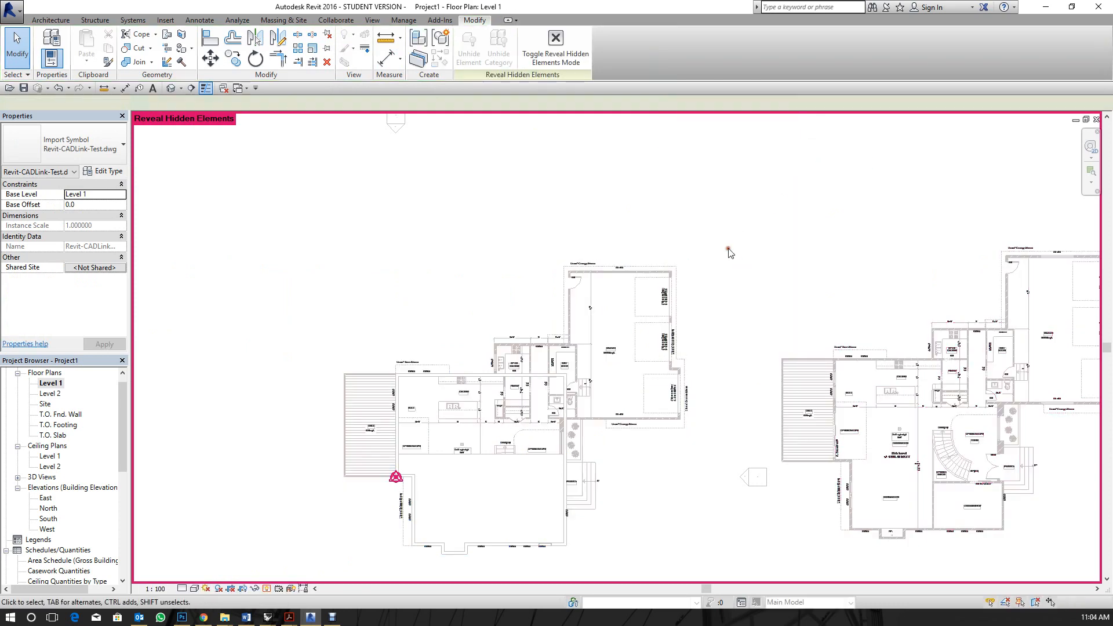
click(266, 589)
click(779, 283)
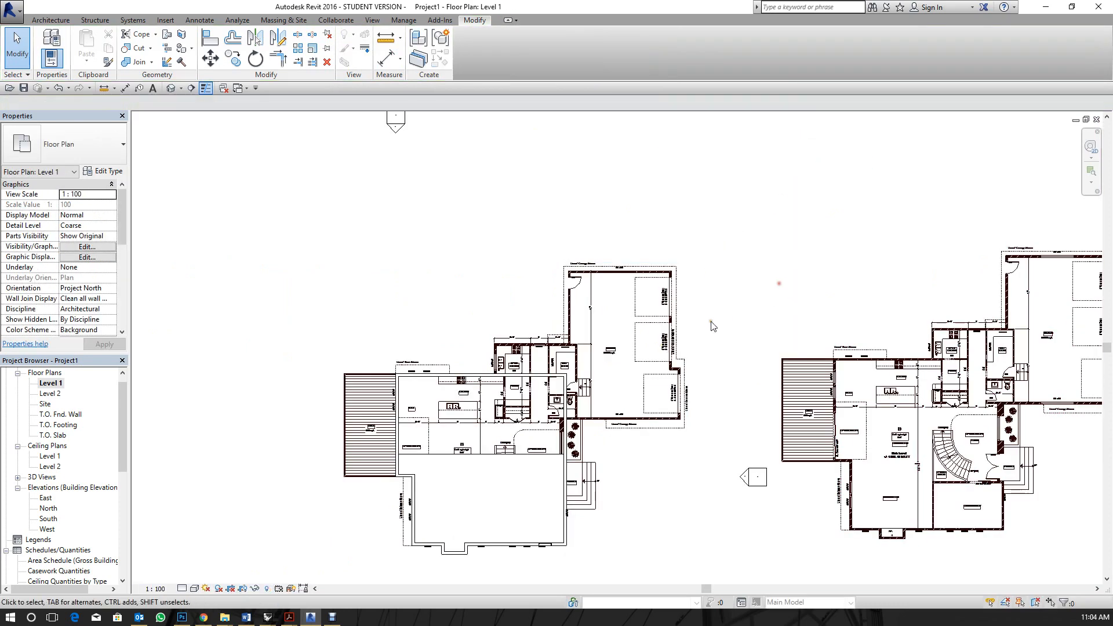
Unpin the Revit-CADLink-Test.dwg plan over the building, shift it up and to the west, and undo the move.
click(565, 487)
scroll(565, 487, up, 3)
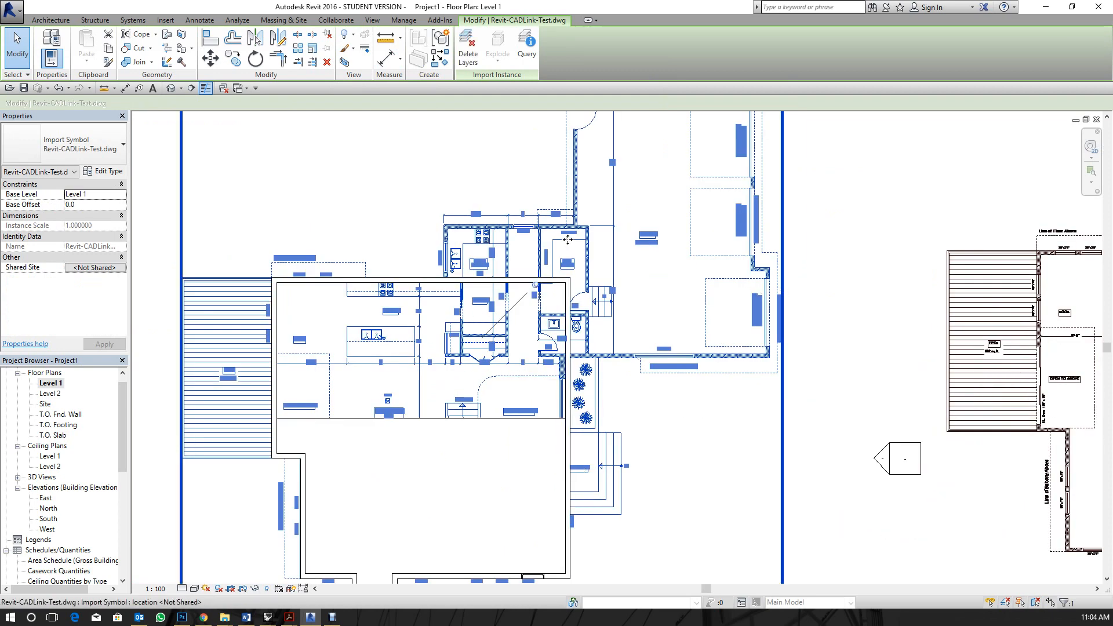
click(537, 286)
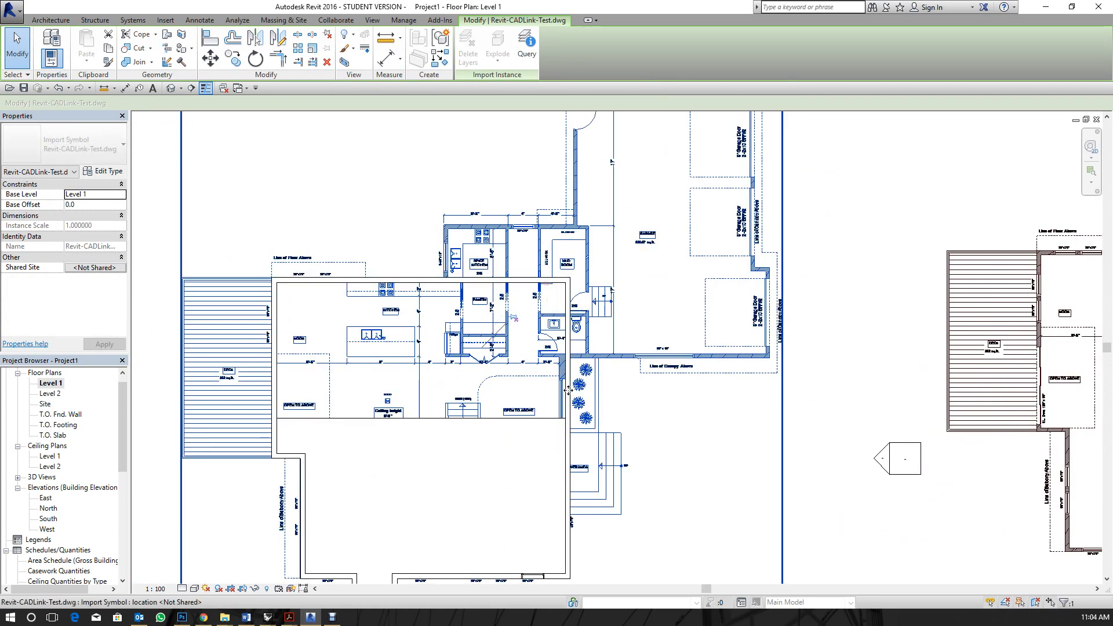
drag(763, 357, 669, 284)
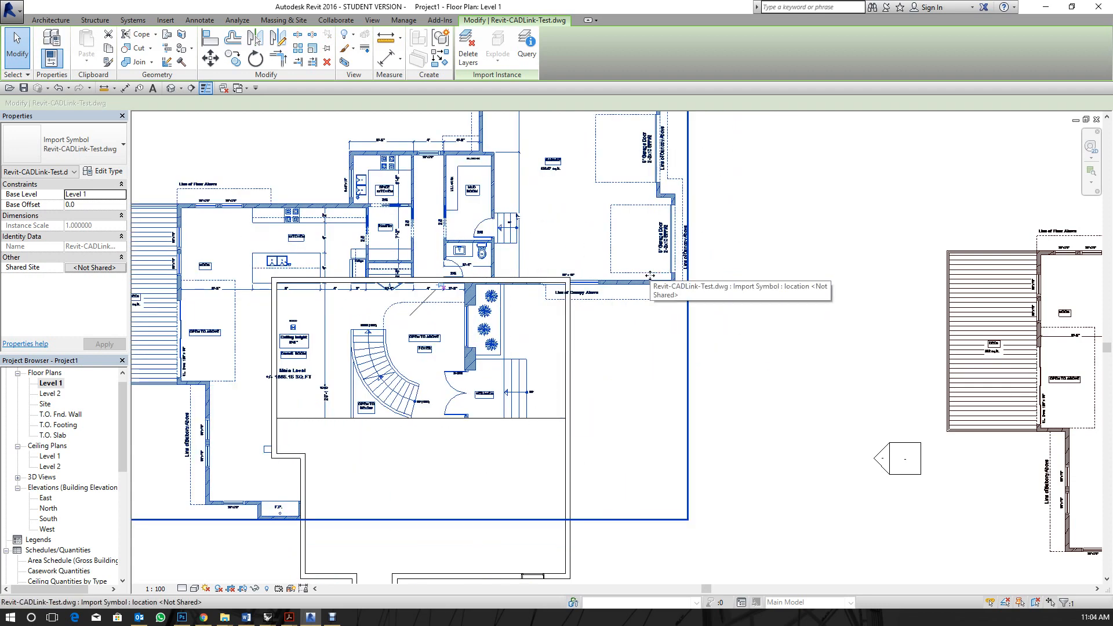
key(ctrl+z)
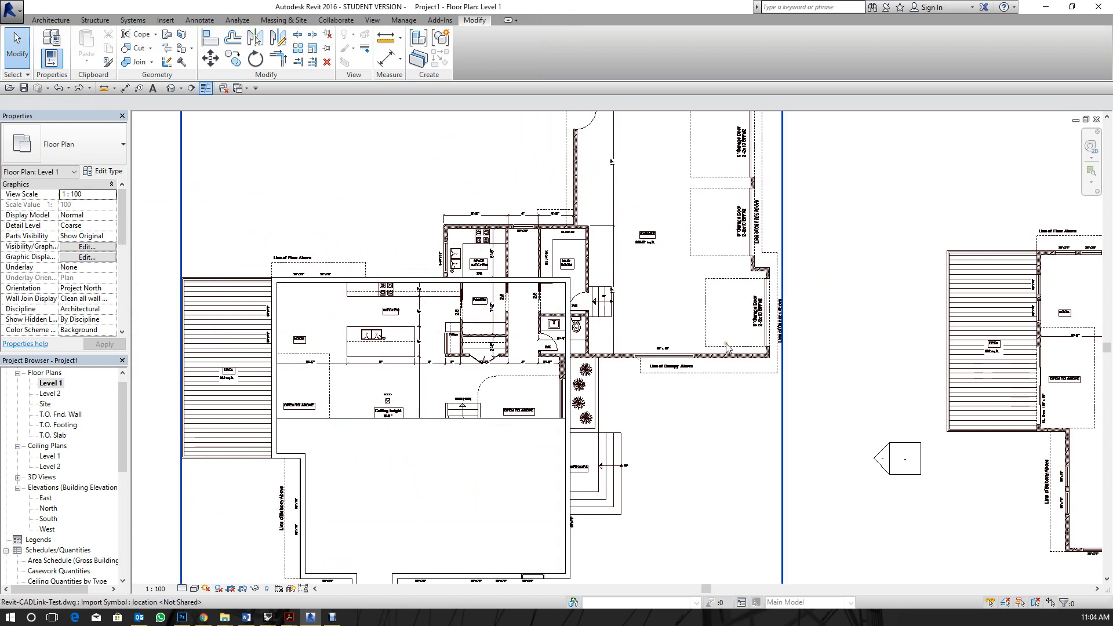
scroll(492, 374, down, 2)
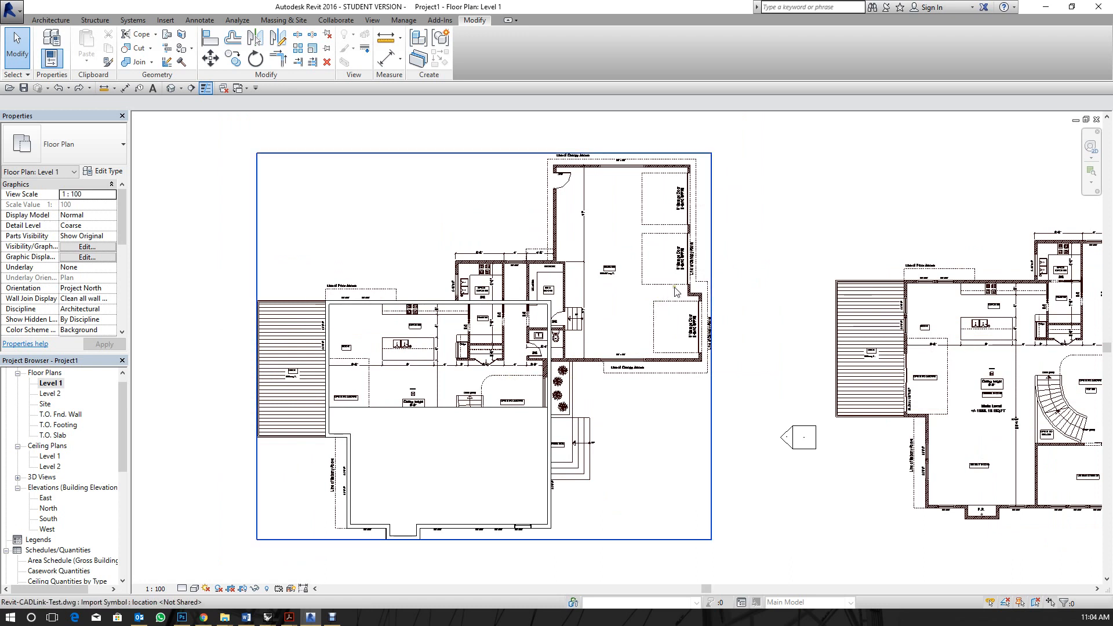
Pin the Revit-CADLink-Test.dwg plan over the building and deselect it.
click(682, 262)
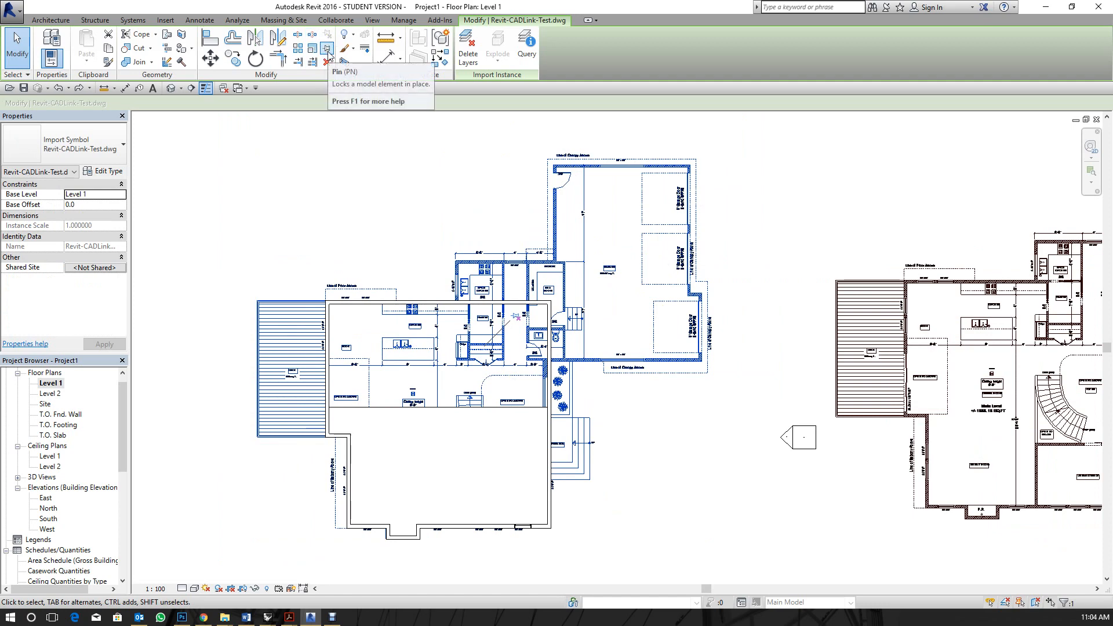
click(328, 51)
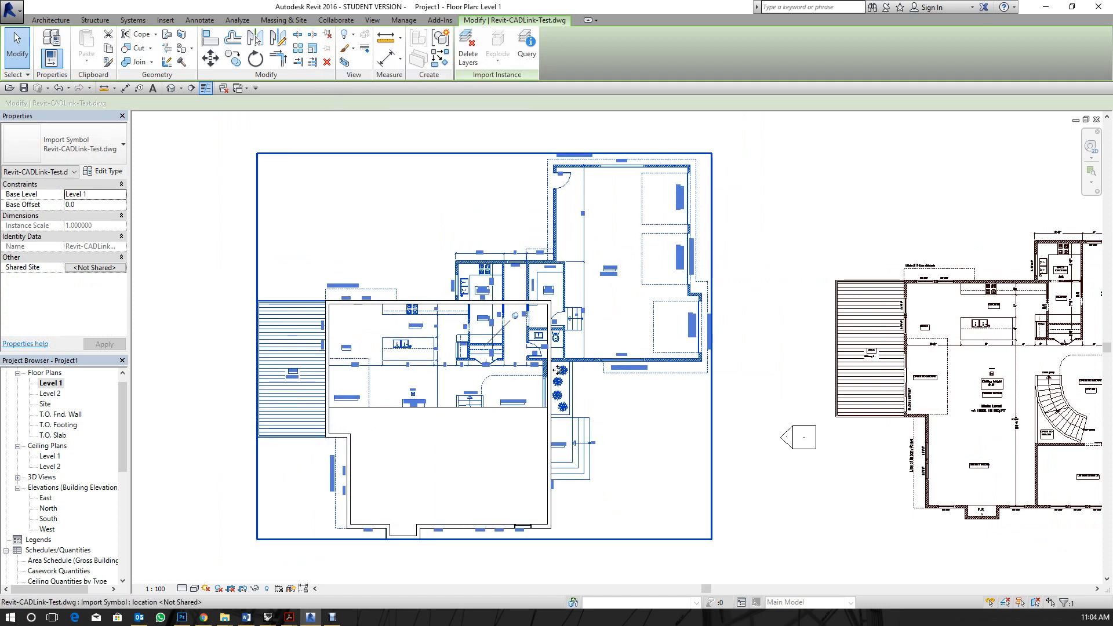
scroll(537, 362, up, 2)
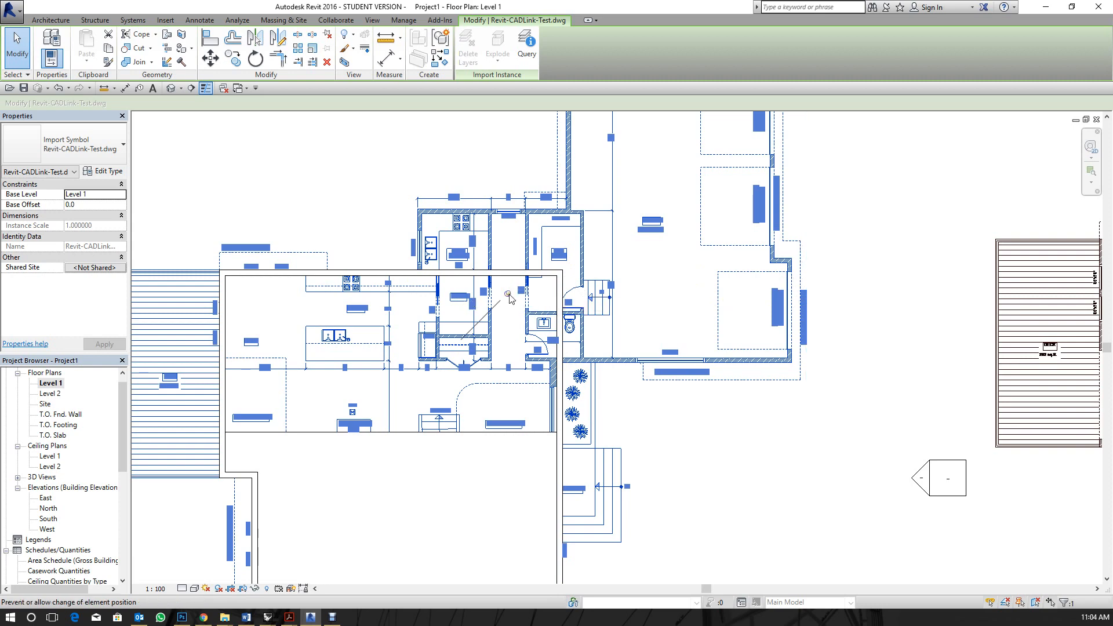
scroll(509, 297, down, 2)
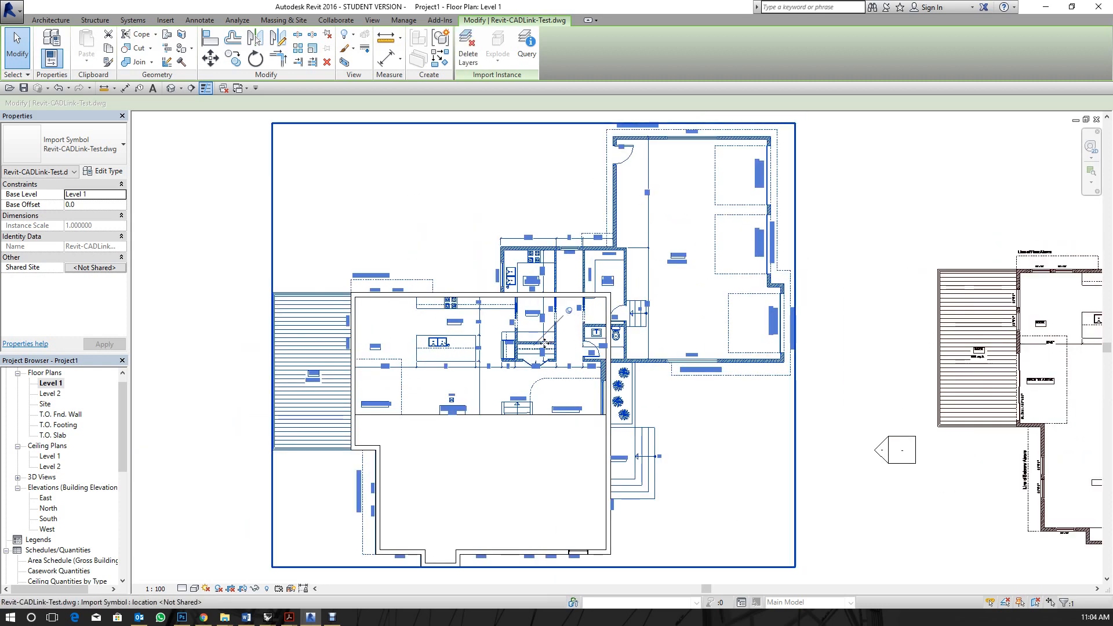
scroll(543, 343, up, 2)
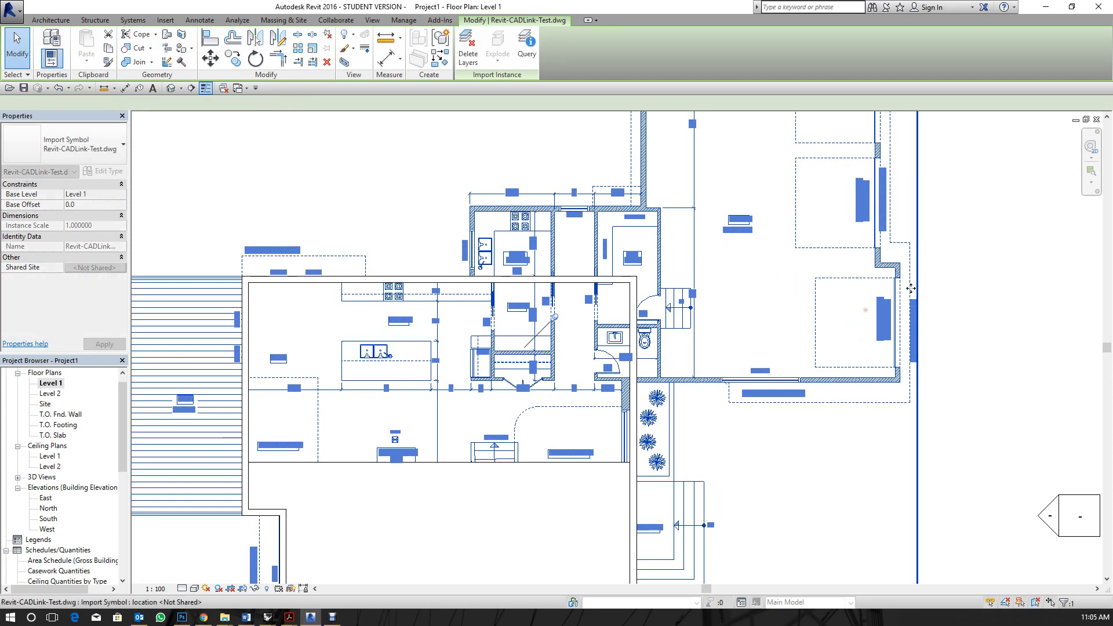
click(1064, 259)
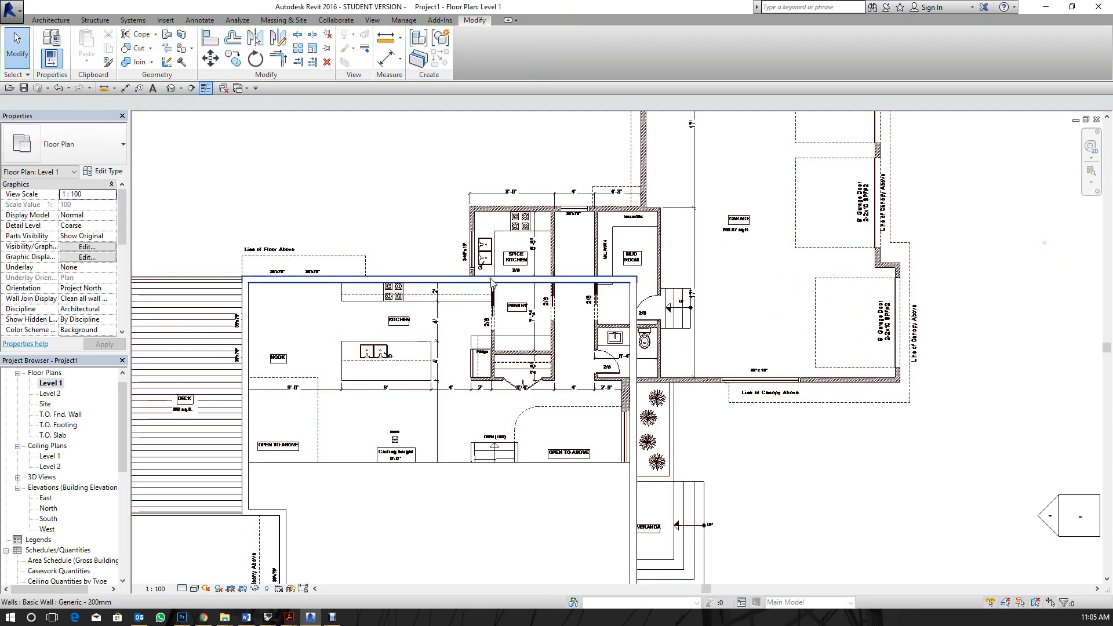
Hide the CAD plans in the Level 1 view by category.
scroll(491, 280, down, 2)
click(735, 298)
right_click(746, 289)
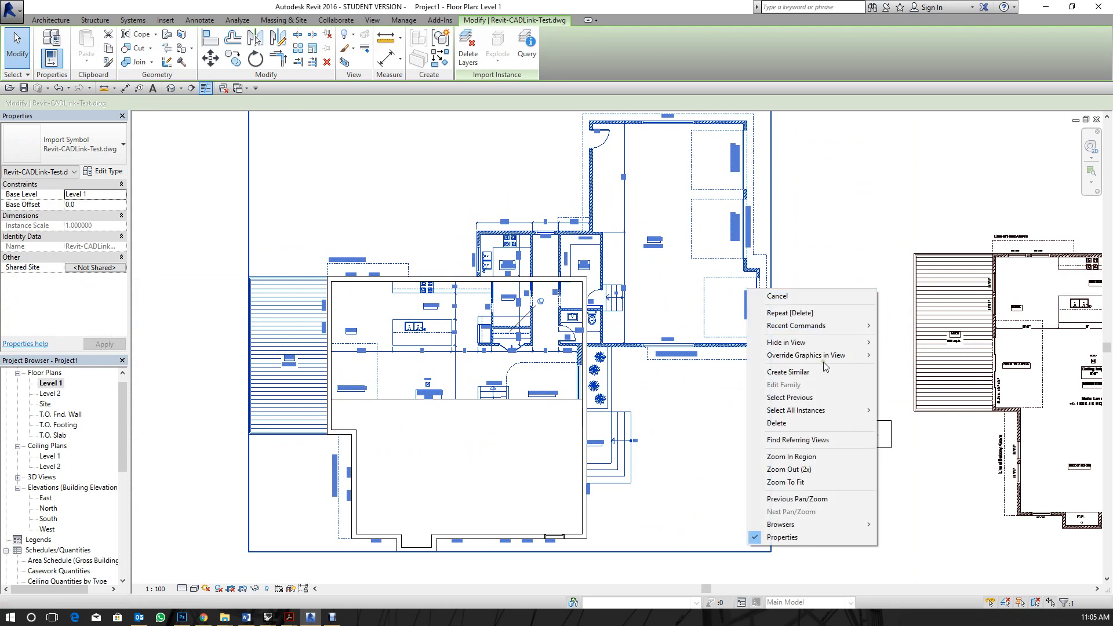
mouse_move(859, 341)
click(899, 355)
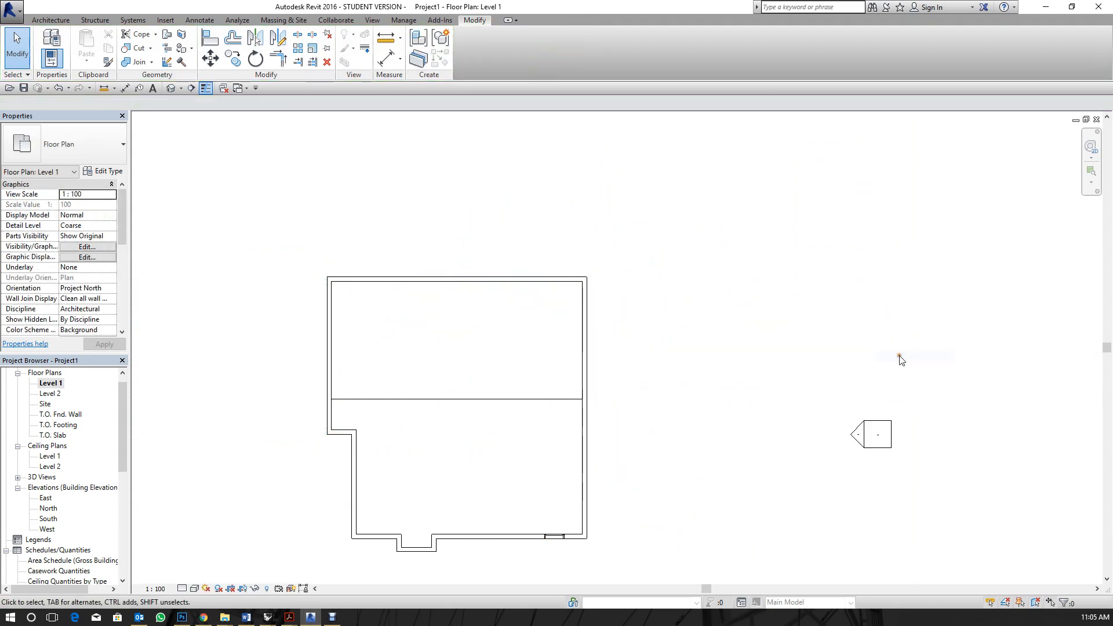
key(alt+Tab)
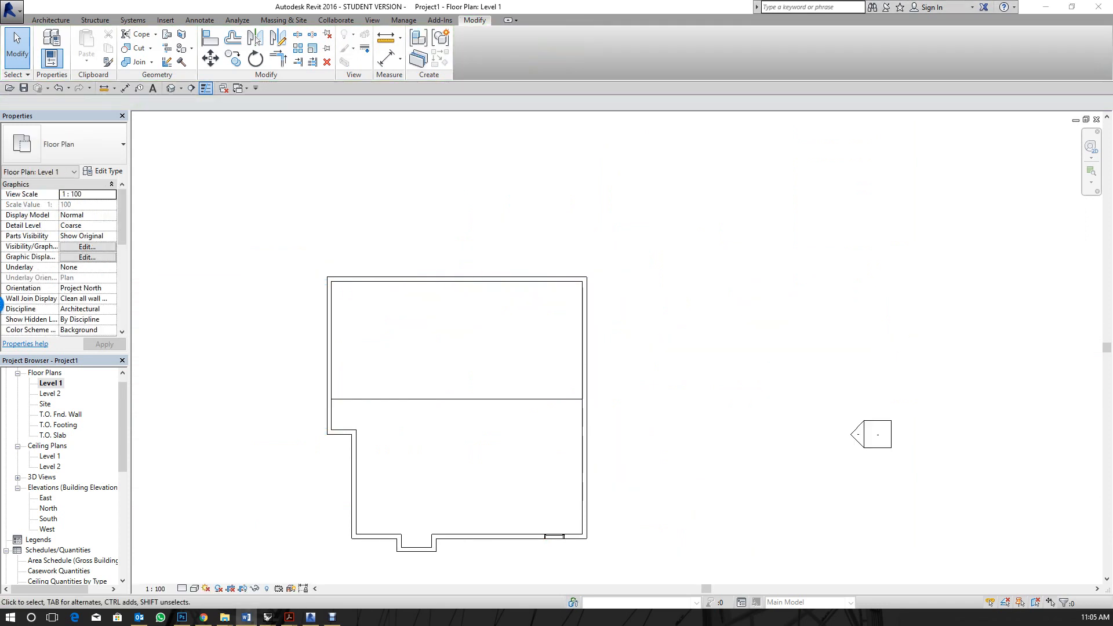
Look at the Override Graphics in View options for the building's north wall without applying any.
click(529, 281)
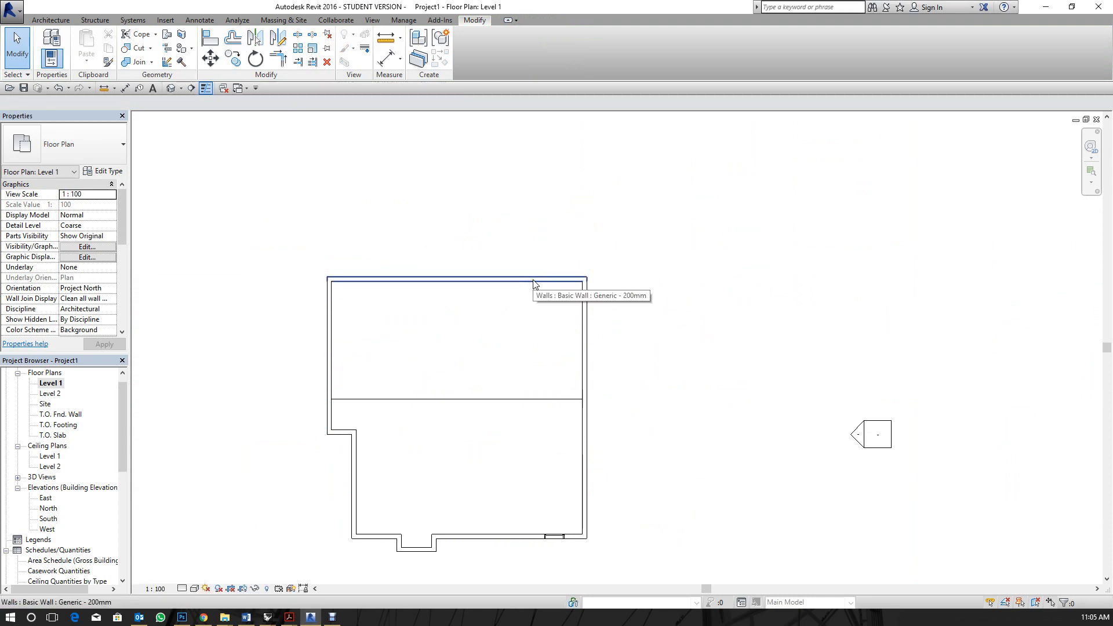
right_click(534, 284)
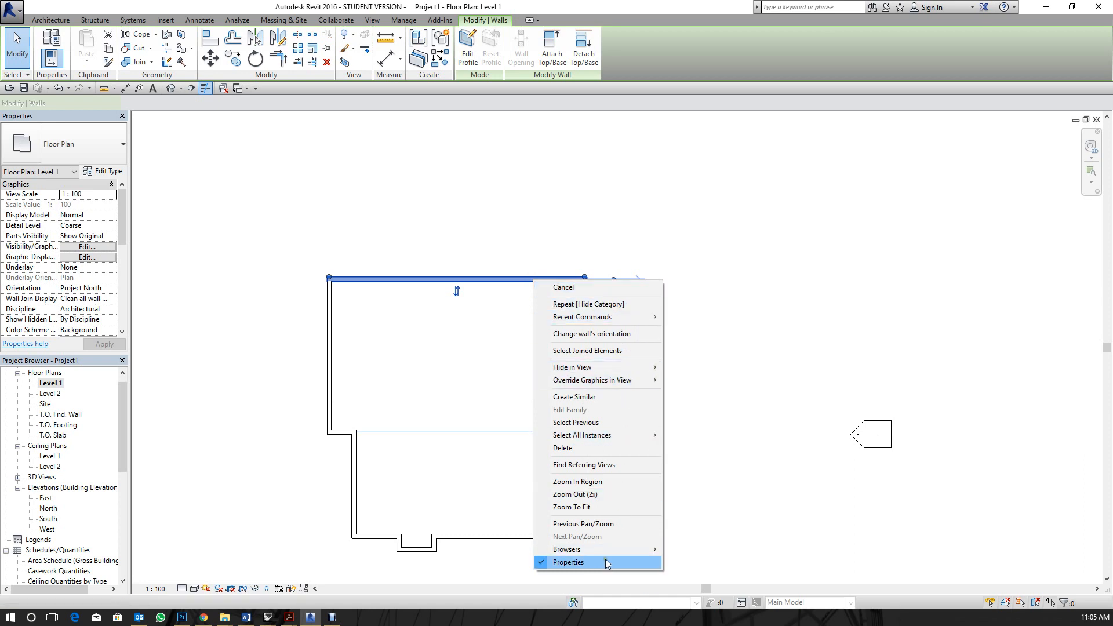
mouse_move(600, 381)
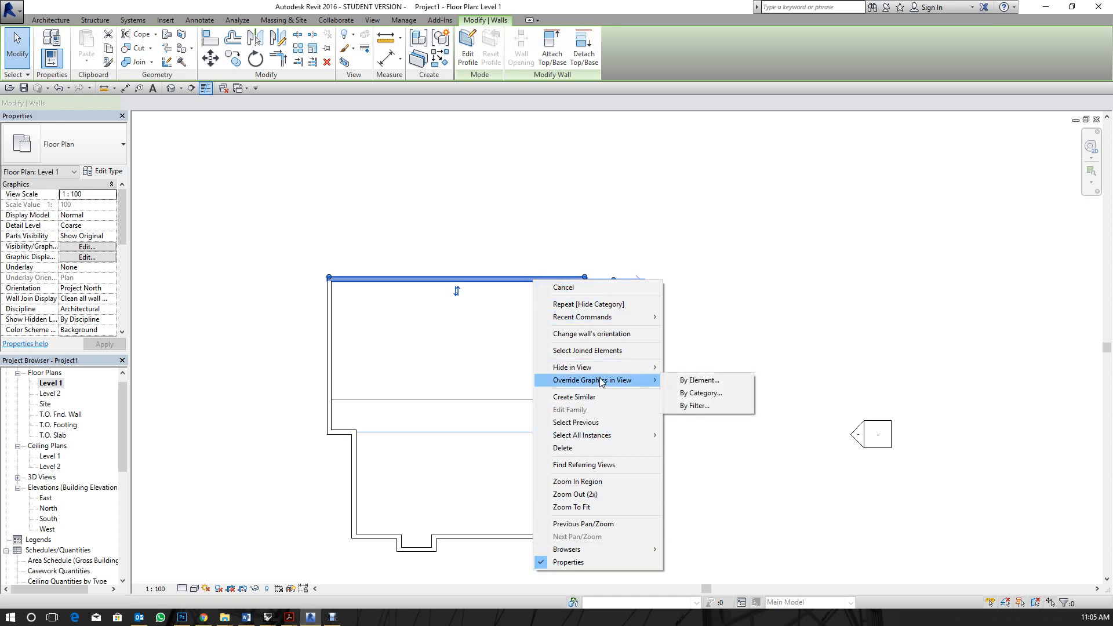
click(575, 347)
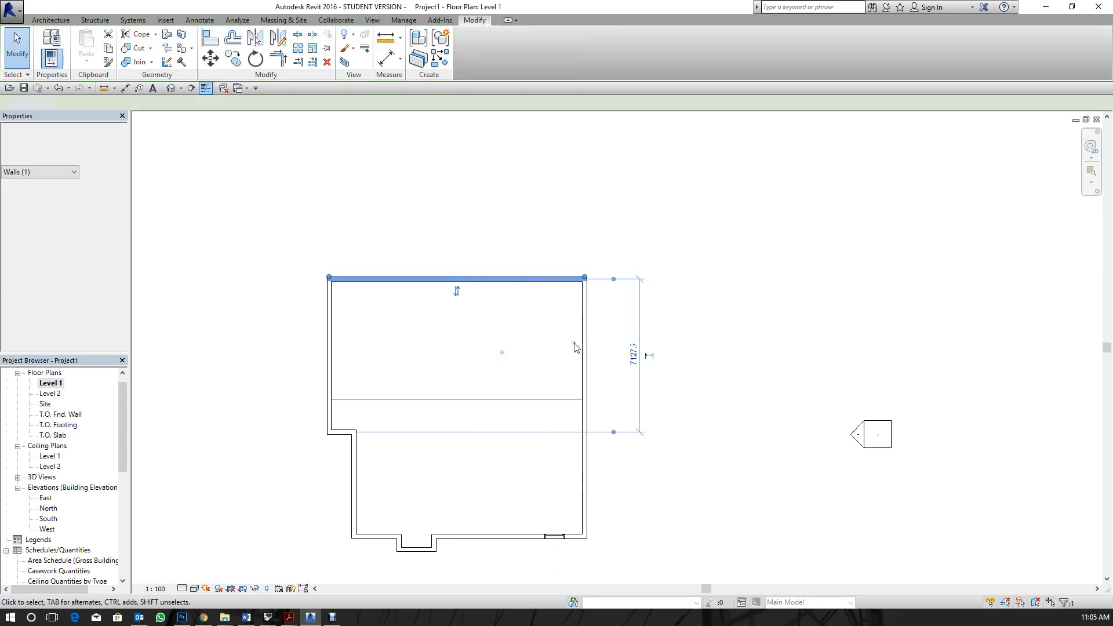
click(534, 326)
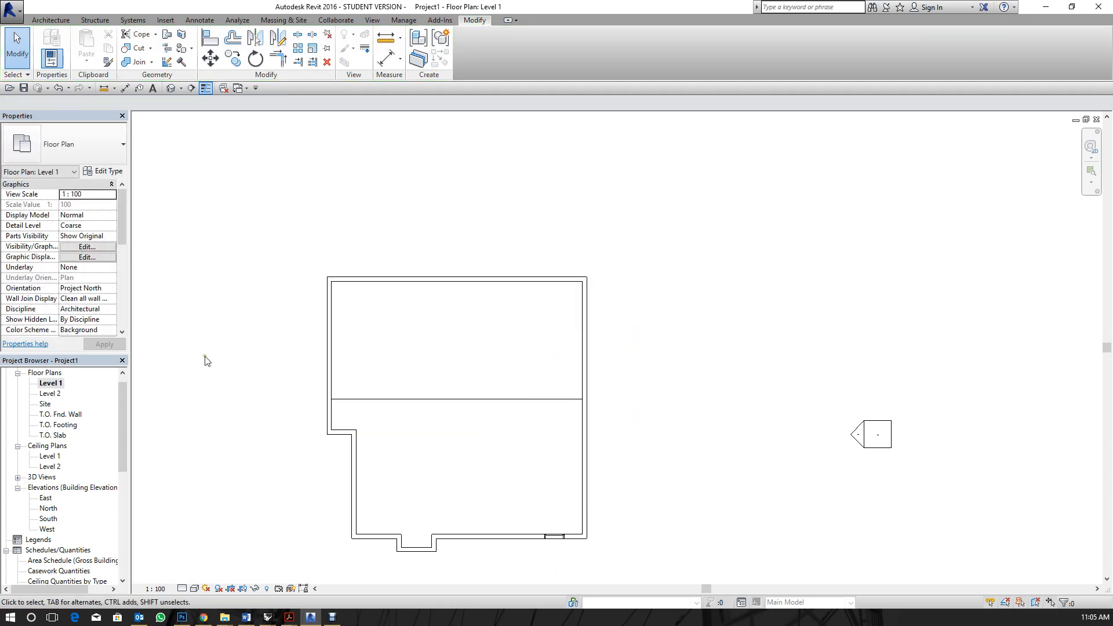
Open the default 3D view and delete the building's Generic Roof - 300mm.
click(170, 88)
scroll(676, 383, down, 5)
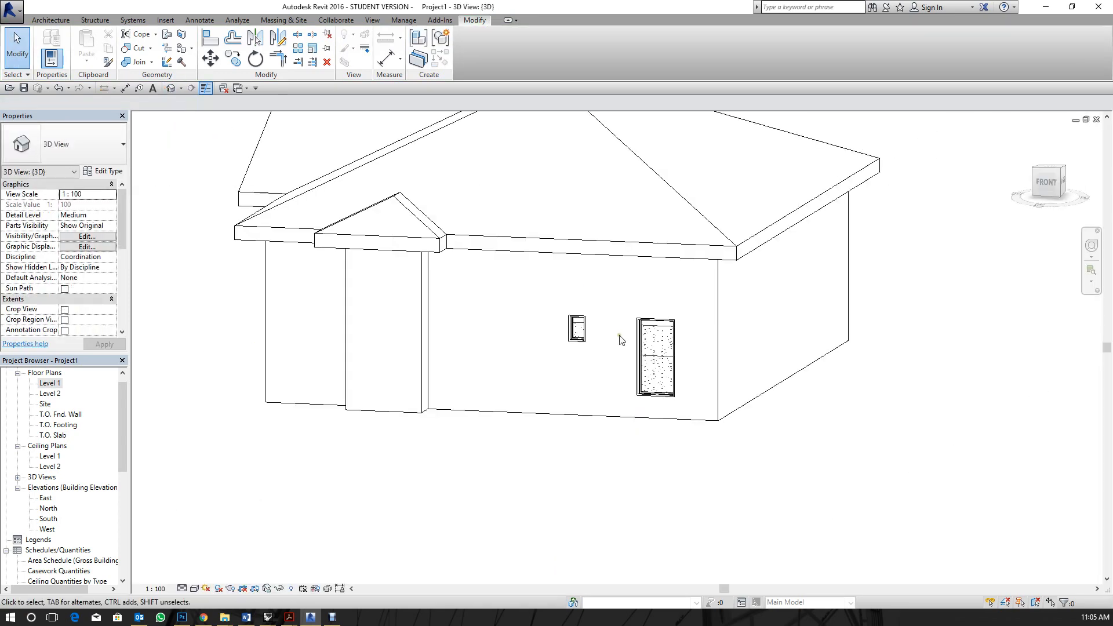
shift+middle_drag(676, 382, 720, 362)
click(614, 225)
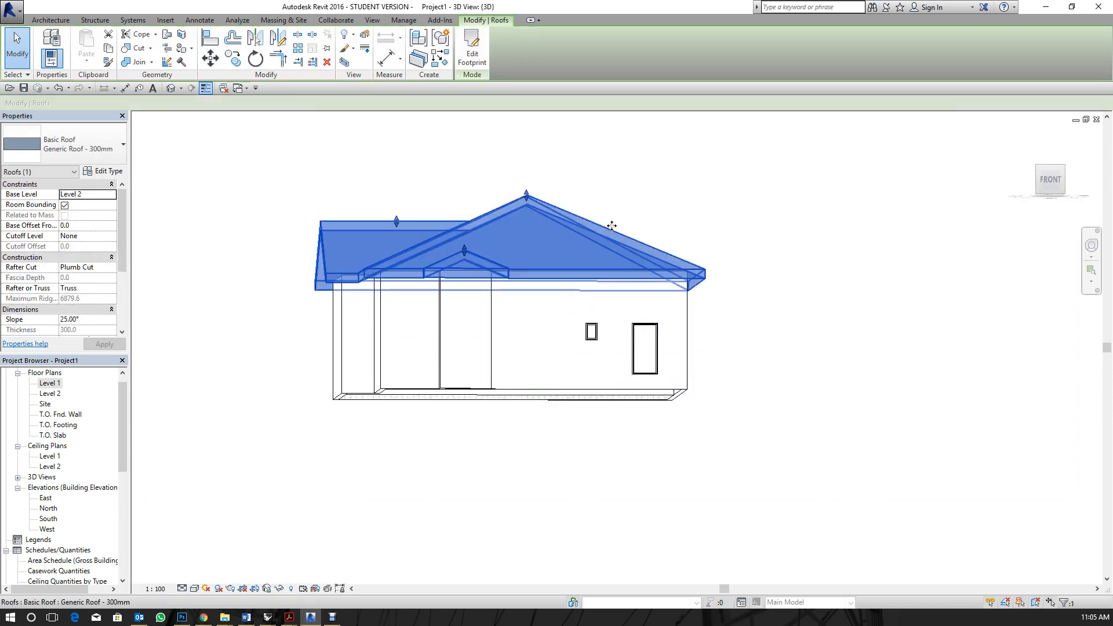
key(Delete)
shift+middle_drag(680, 286, 712, 293)
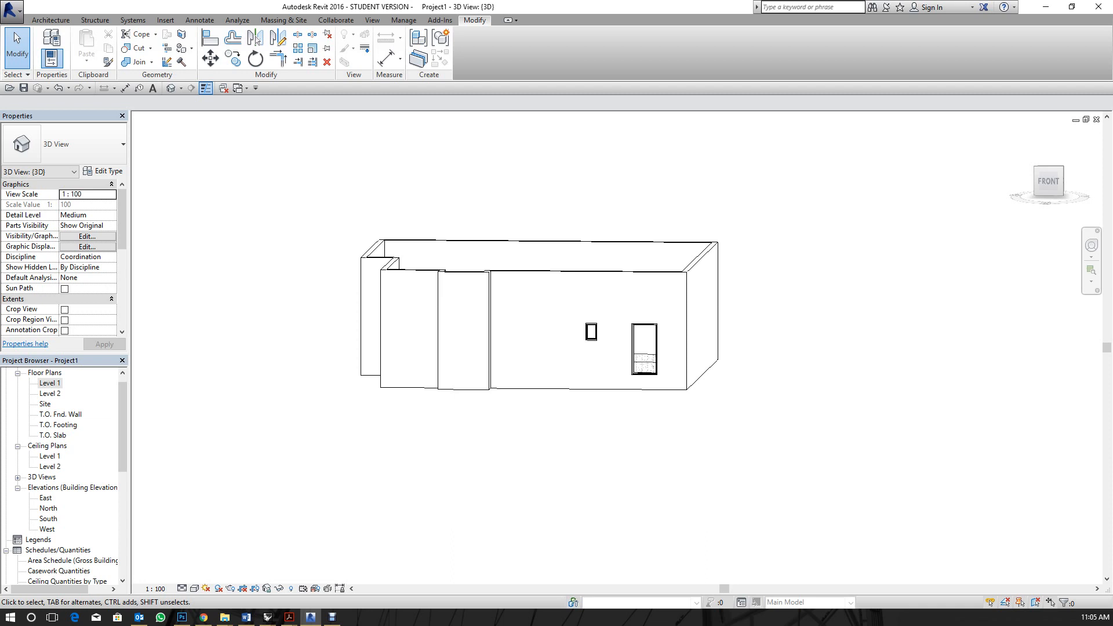
Open the South elevation and select the Level 2 line above the building.
scroll(78, 483, down, 2)
scroll(78, 483, up, 2)
scroll(78, 482, up, 1)
double_click(48, 528)
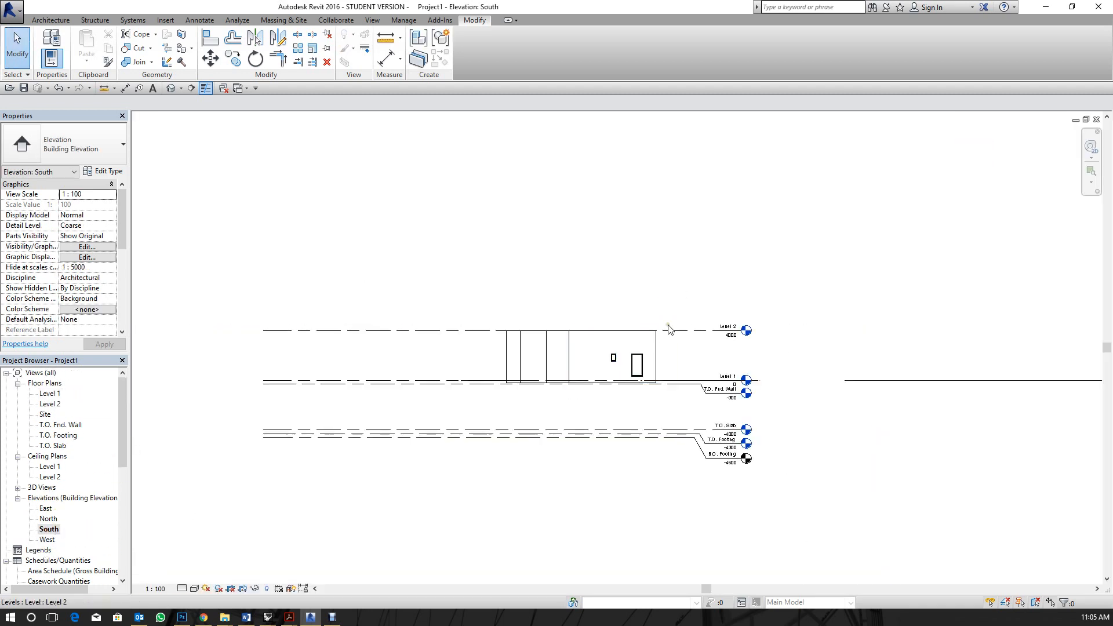
scroll(694, 320, up, 1)
click(689, 332)
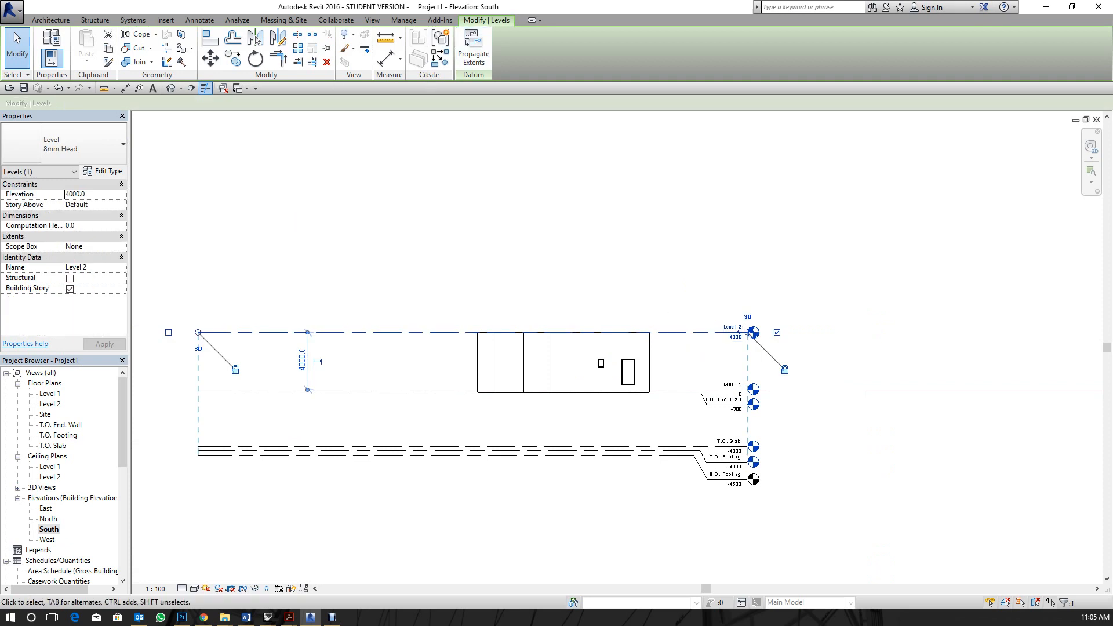
Draw three new levels above Level 2 at elevations 7000, 10100 and 13100, aligned with the ends of the existing levels.
click(73, 20)
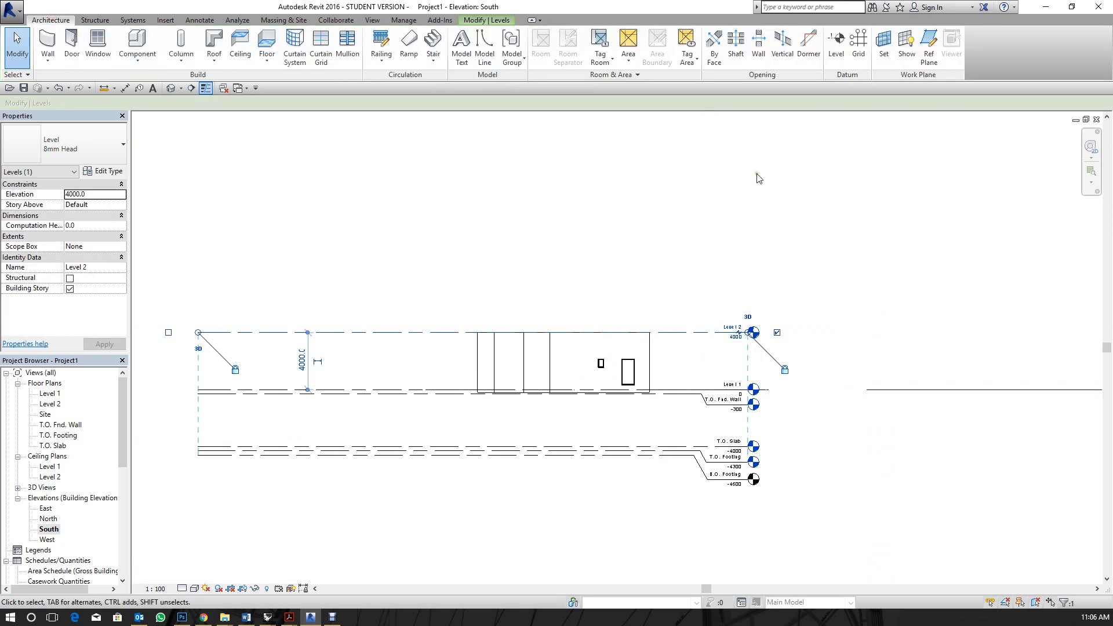
click(835, 45)
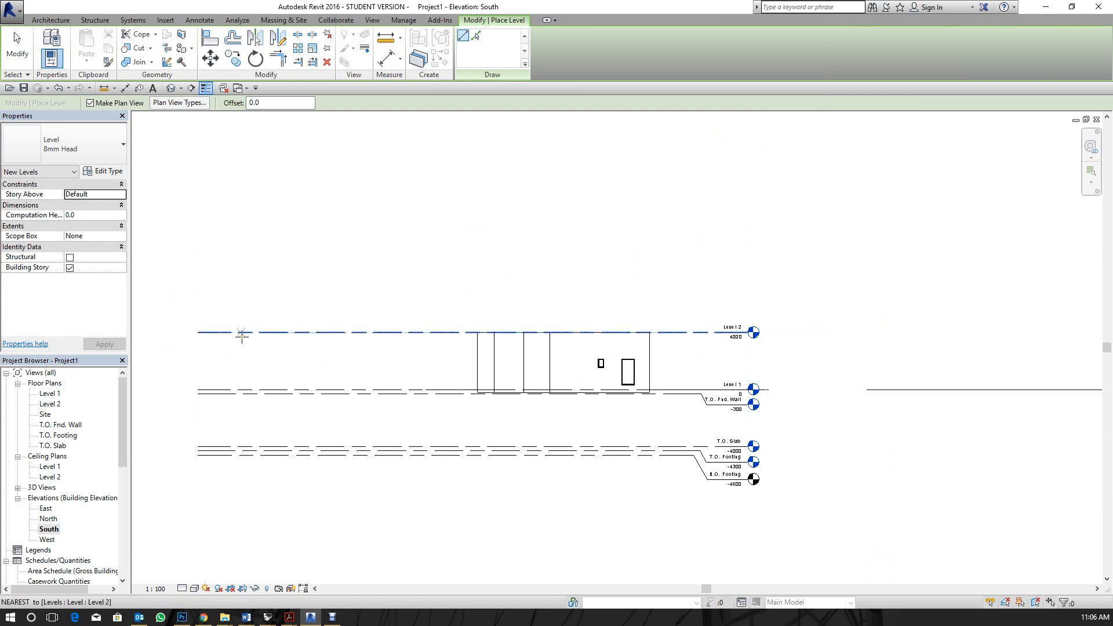
click(197, 289)
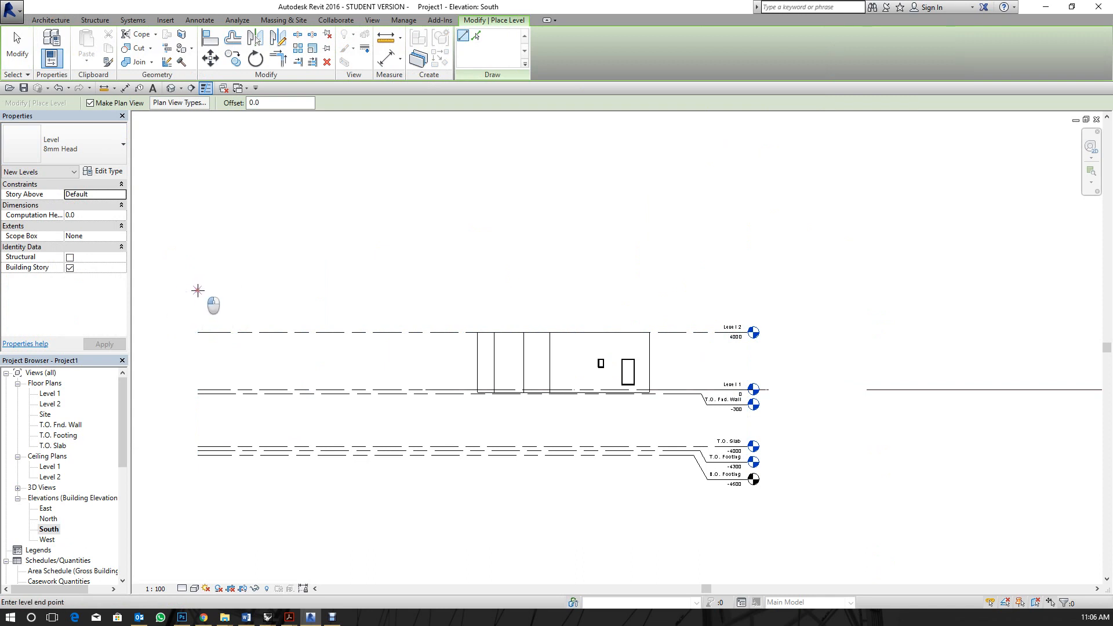
click(748, 288)
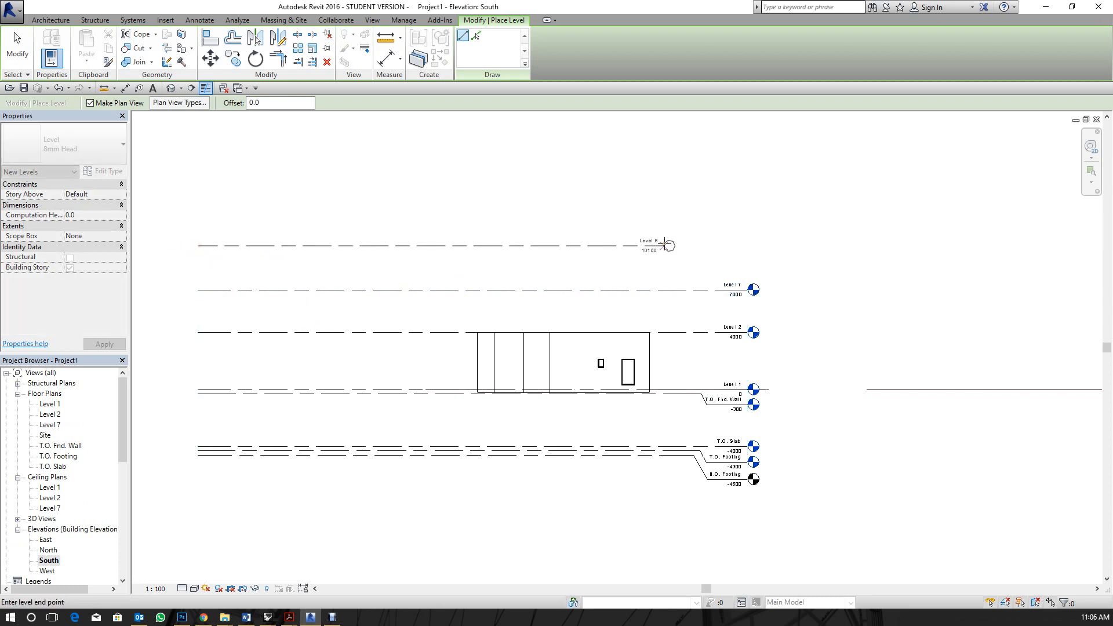
click(748, 246)
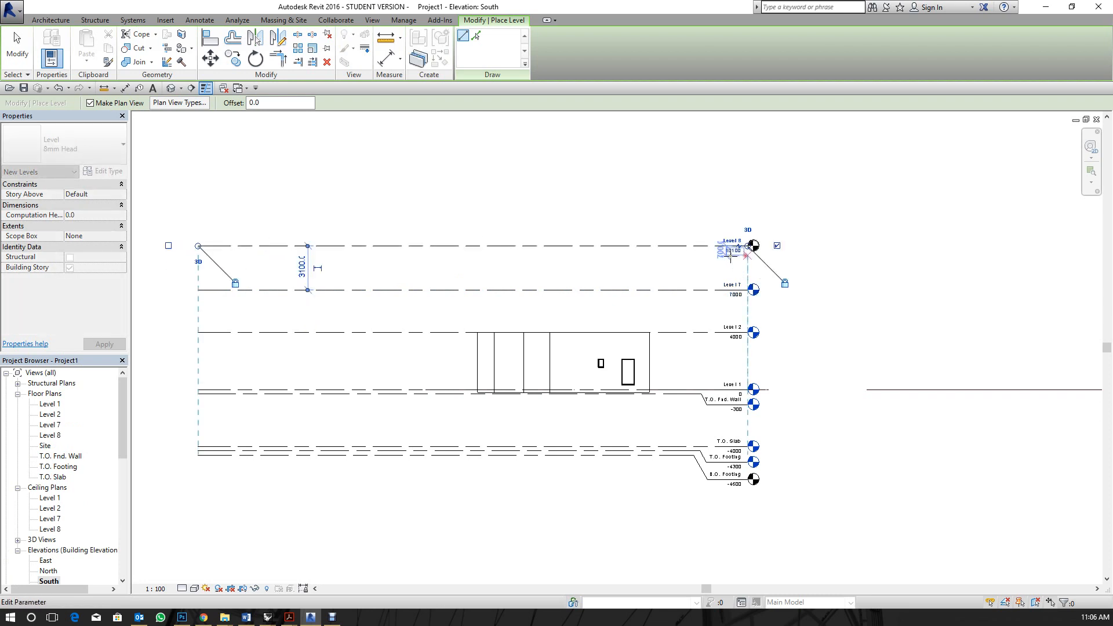
click(200, 203)
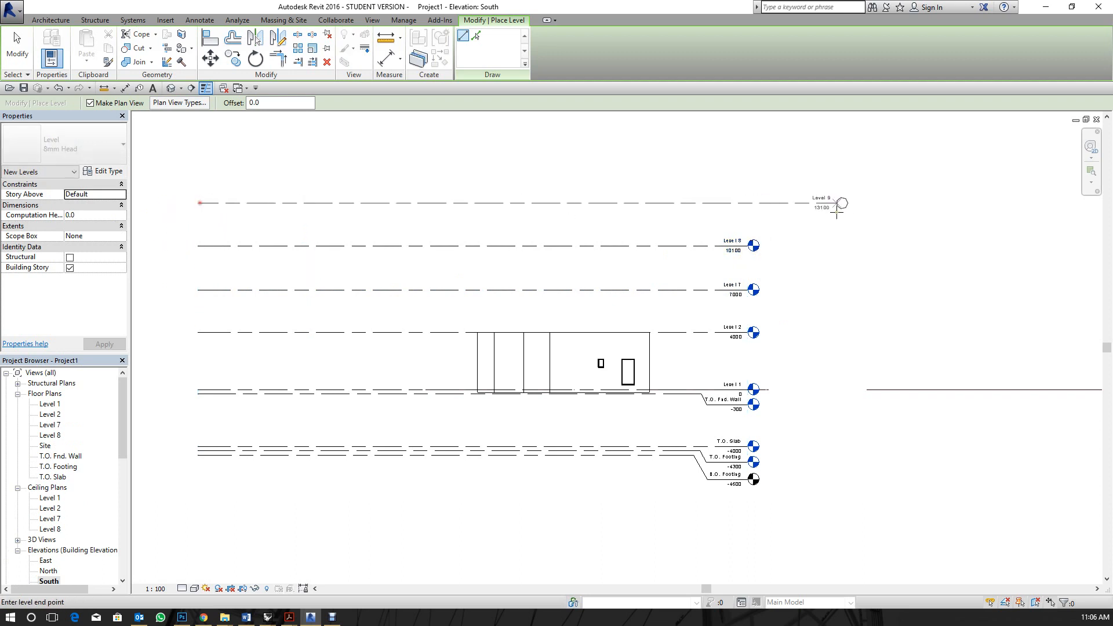
click(751, 203)
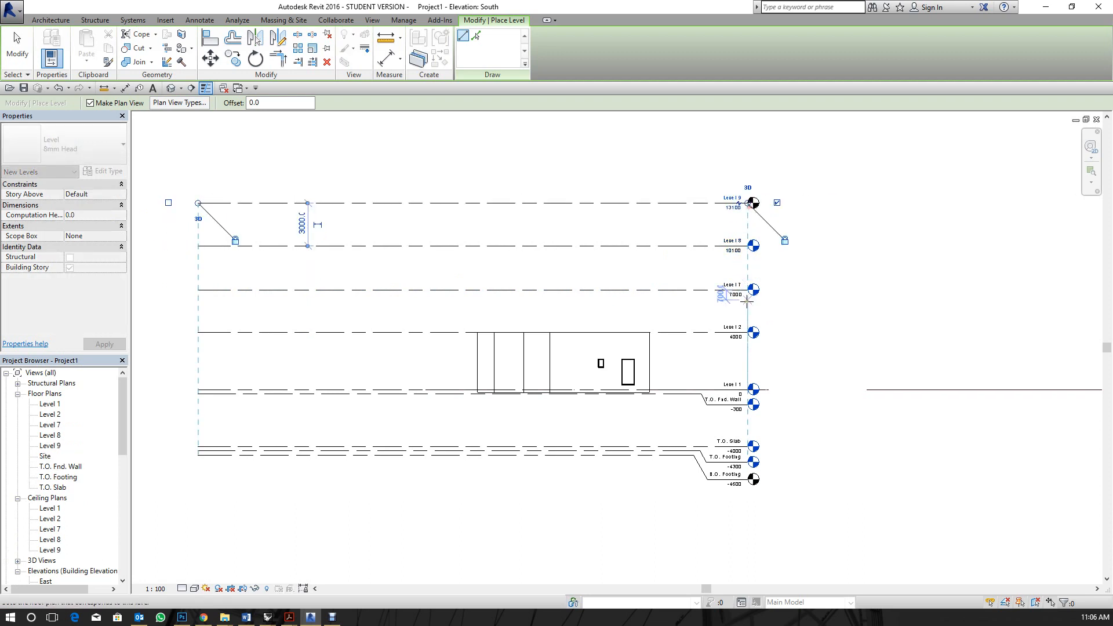
key(Escape)
key(Escape)
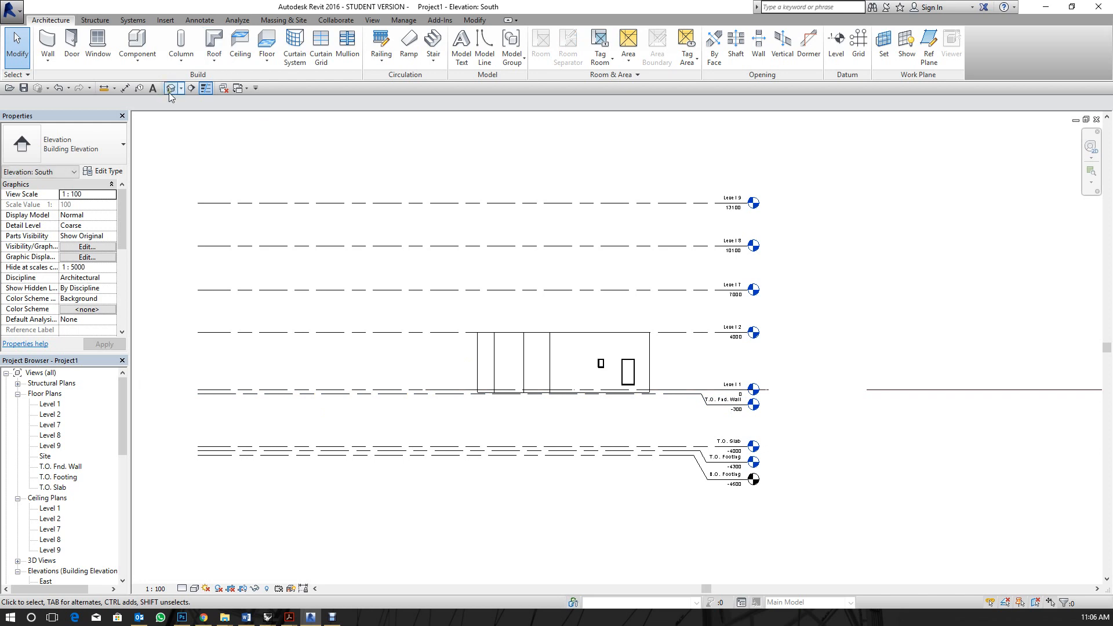
Open the default 3D view, select the entire building and copy it to the clipboard.
click(170, 88)
drag(303, 212, 902, 478)
shift+middle_drag(748, 340, 693, 427)
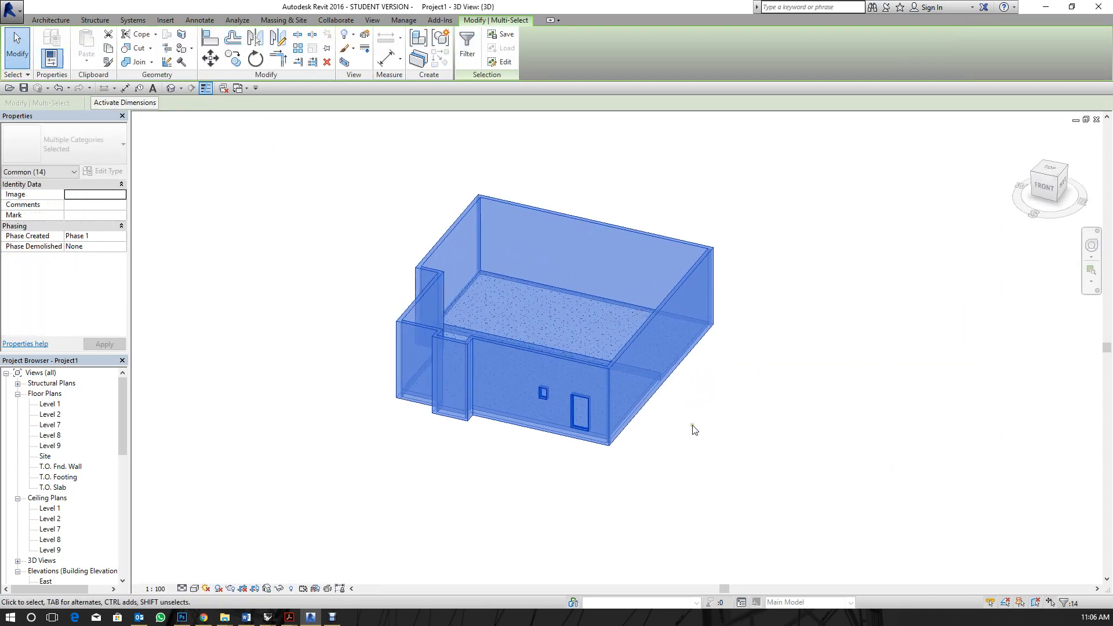
click(51, 20)
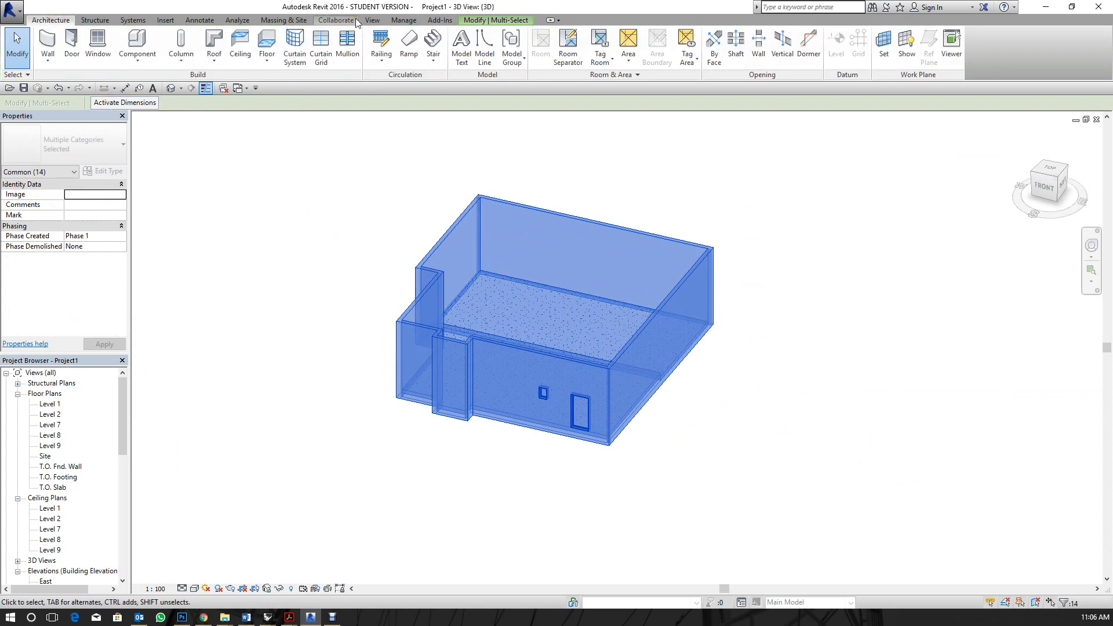
click(496, 20)
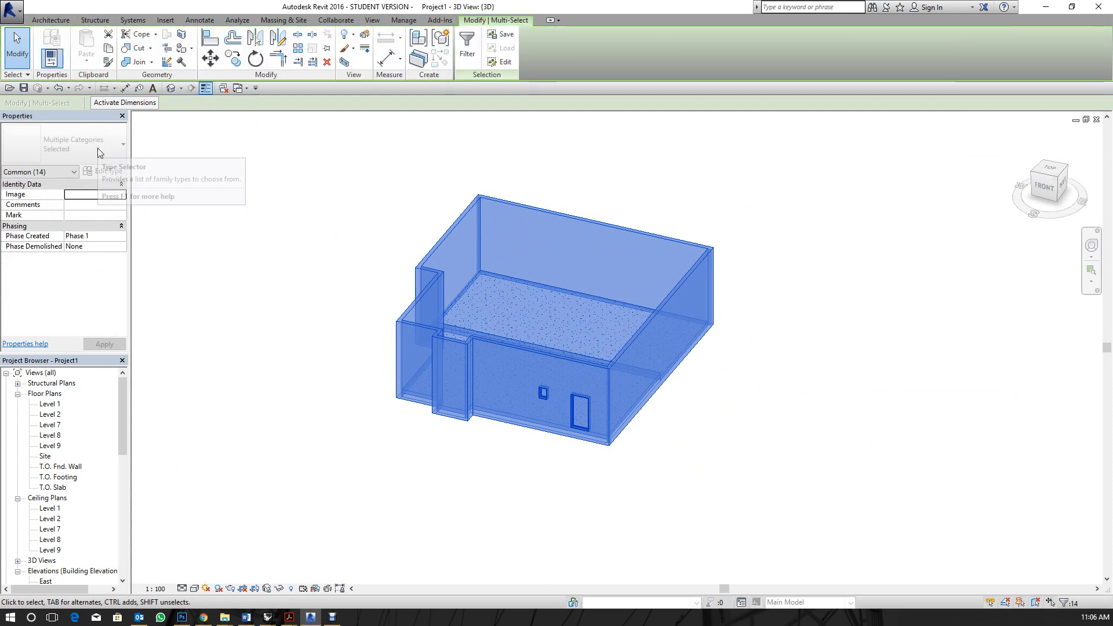
click(109, 50)
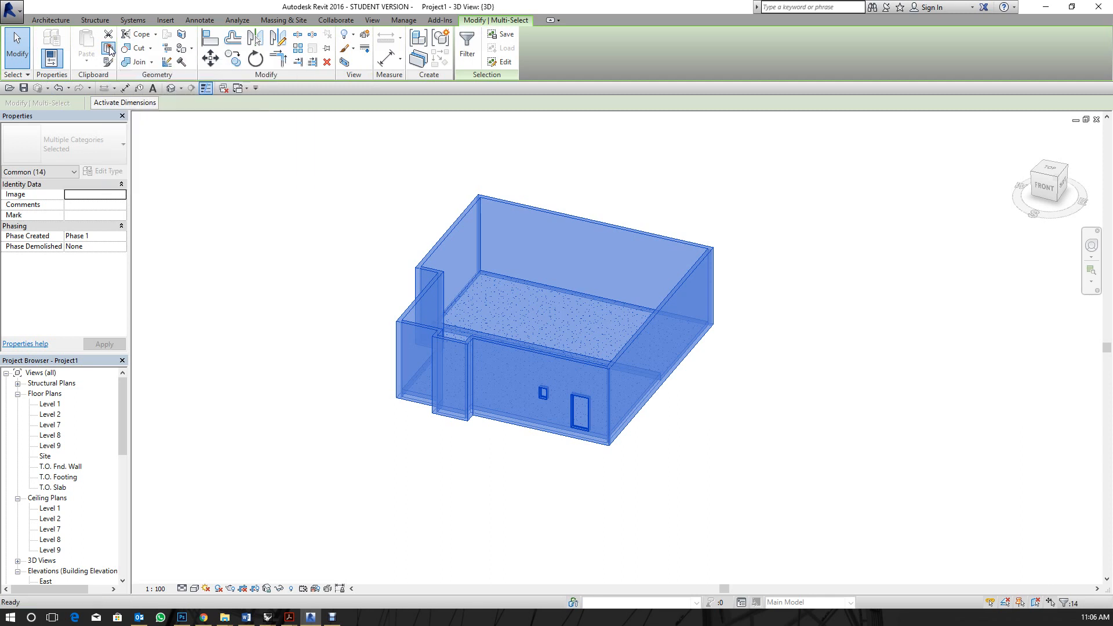
Paste the copied building aligned to the selected levels Level 2, Level 7, Level 8 and Level 9.
click(88, 63)
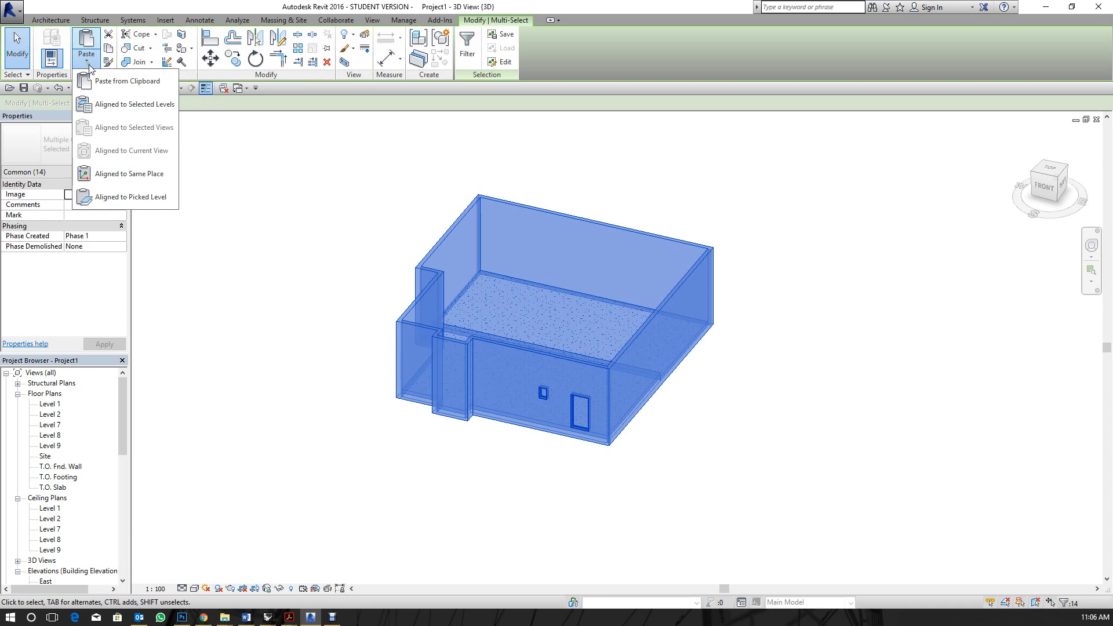
click(144, 105)
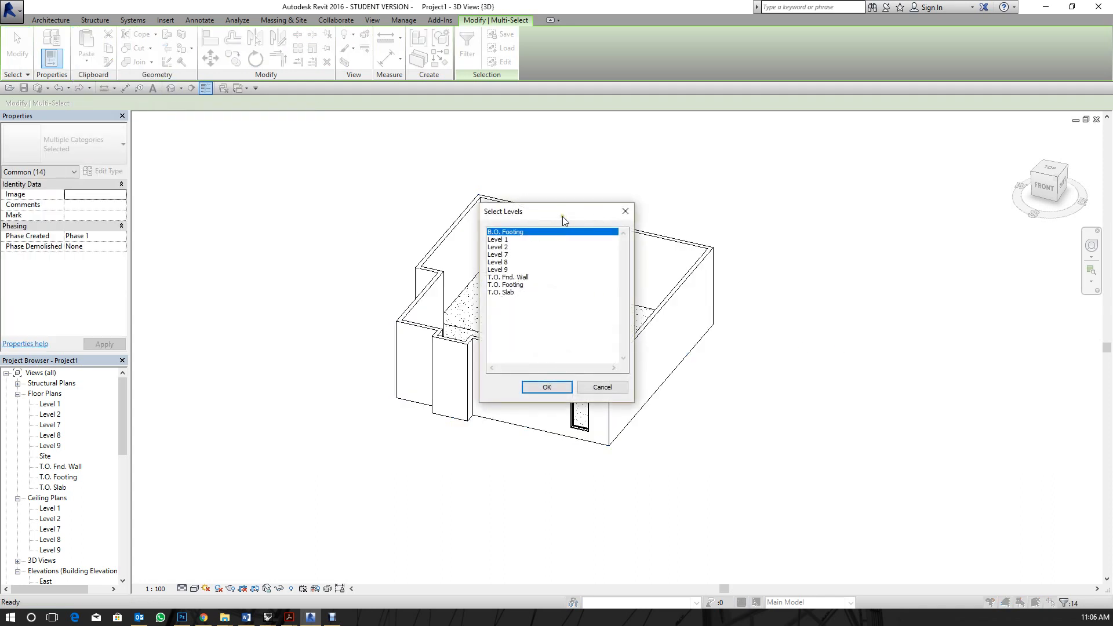
drag(562, 217, 354, 233)
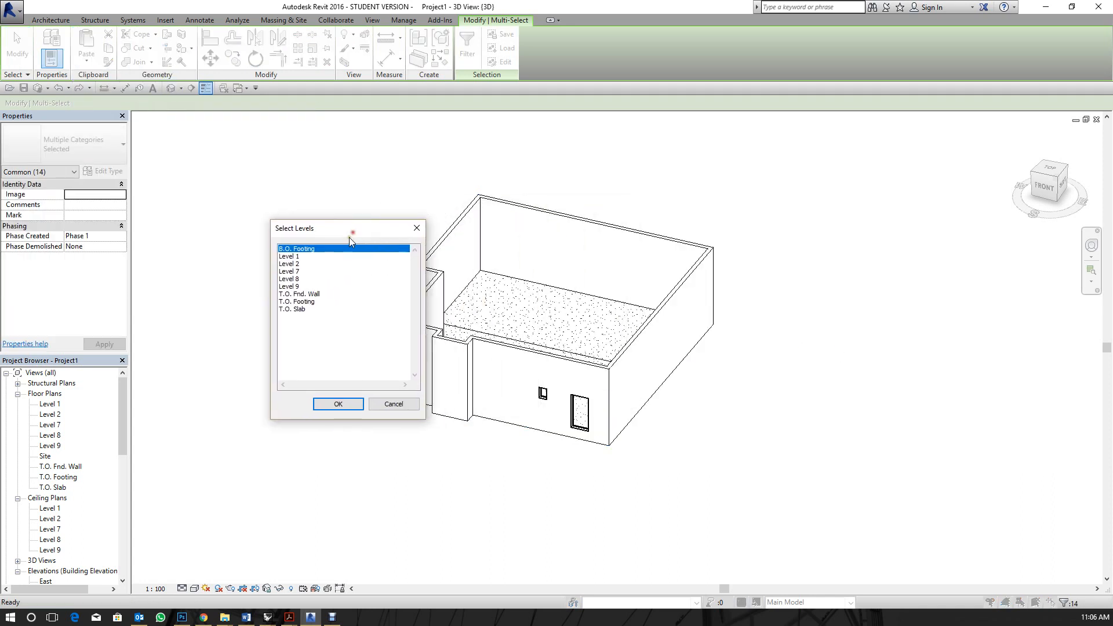
click(306, 264)
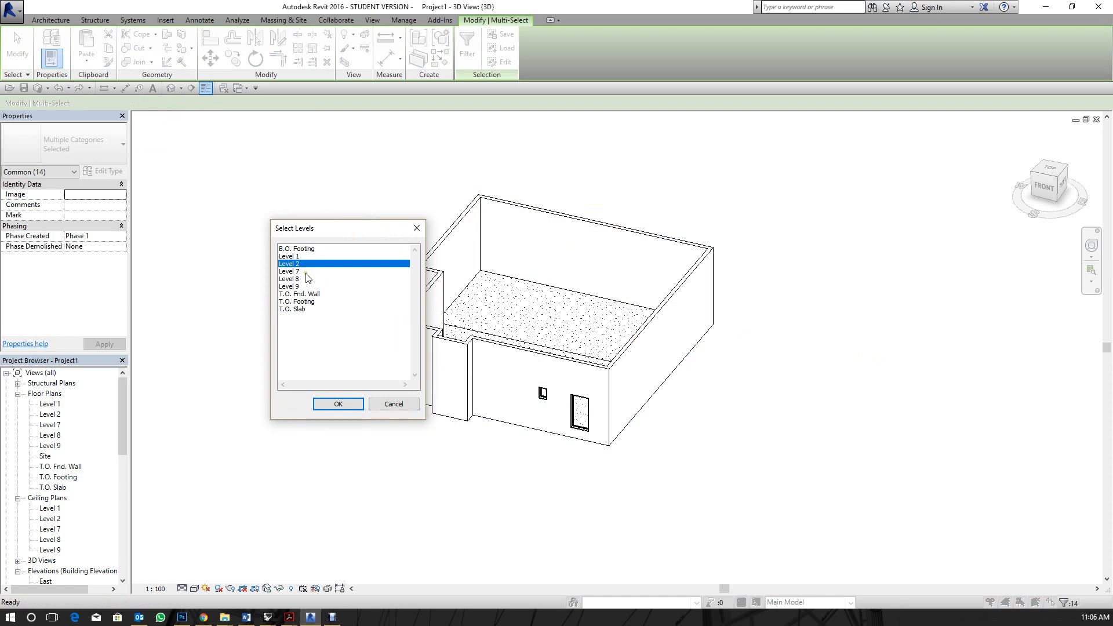
shift+click(302, 271)
shift+click(304, 279)
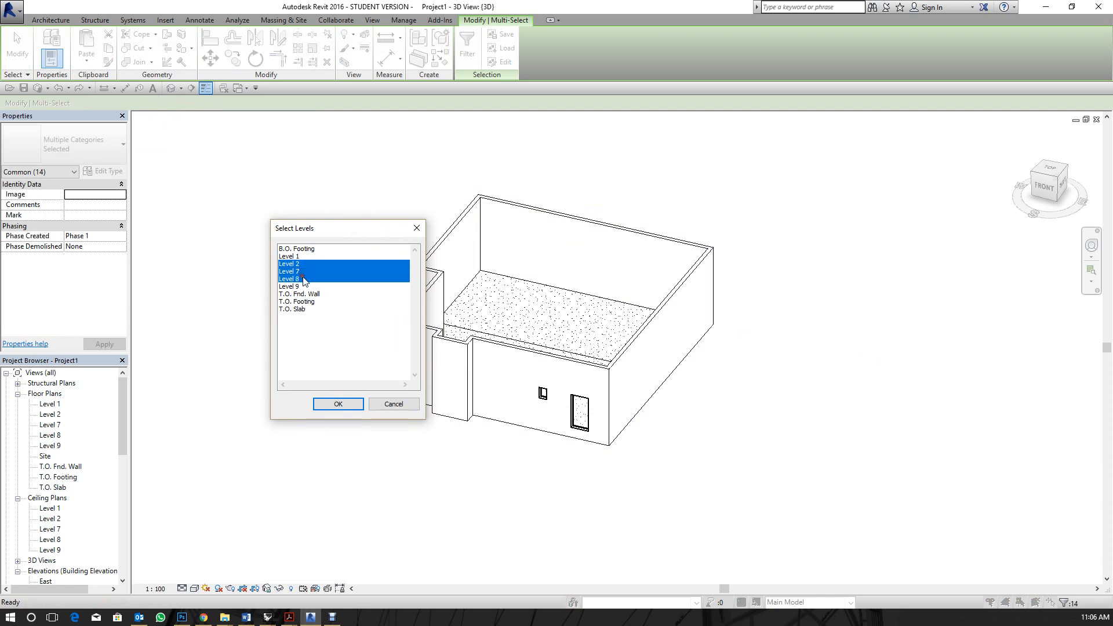
shift+click(304, 286)
click(343, 408)
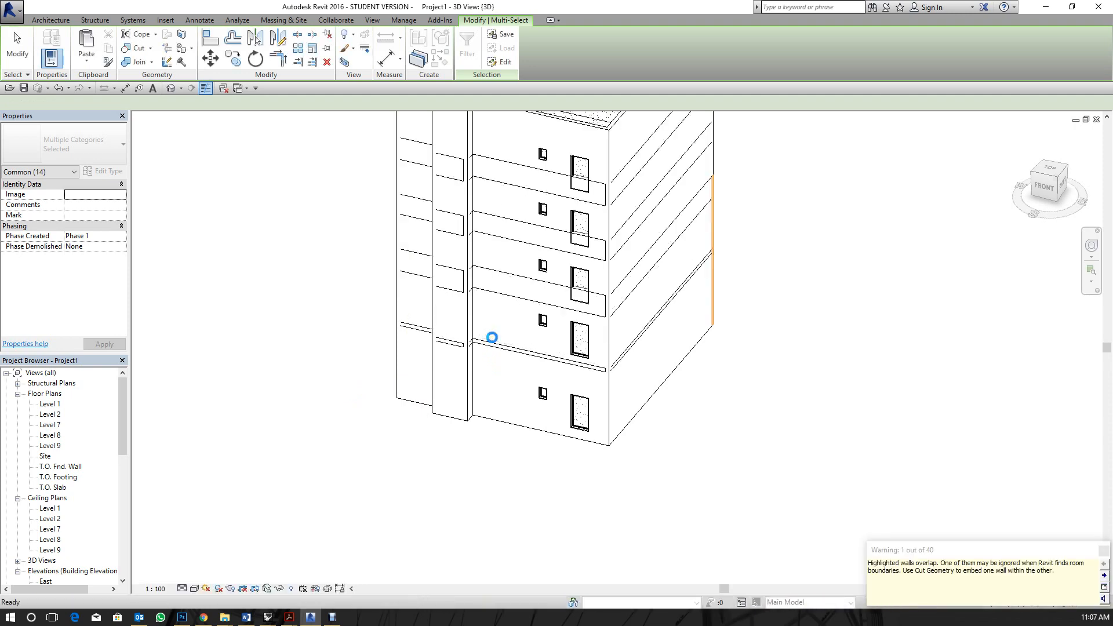
Inspect the stacked building and remove all the pasted storeys above the original ground floor.
scroll(487, 377, down, 3)
scroll(497, 369, up, 2)
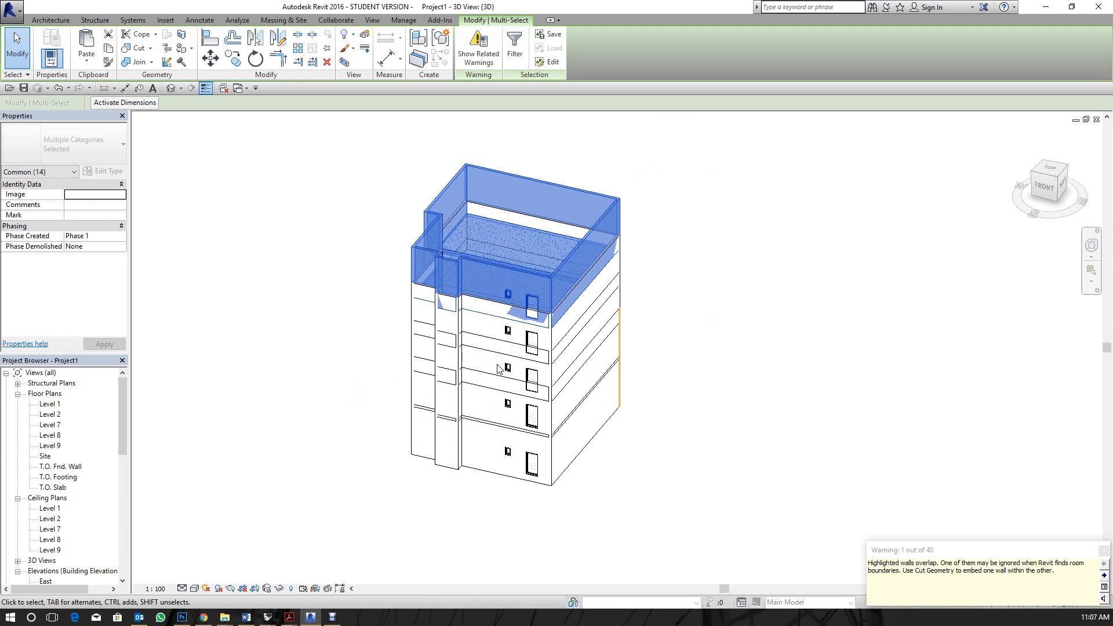
shift+middle_drag(538, 412, 710, 333)
scroll(566, 306, up, 2)
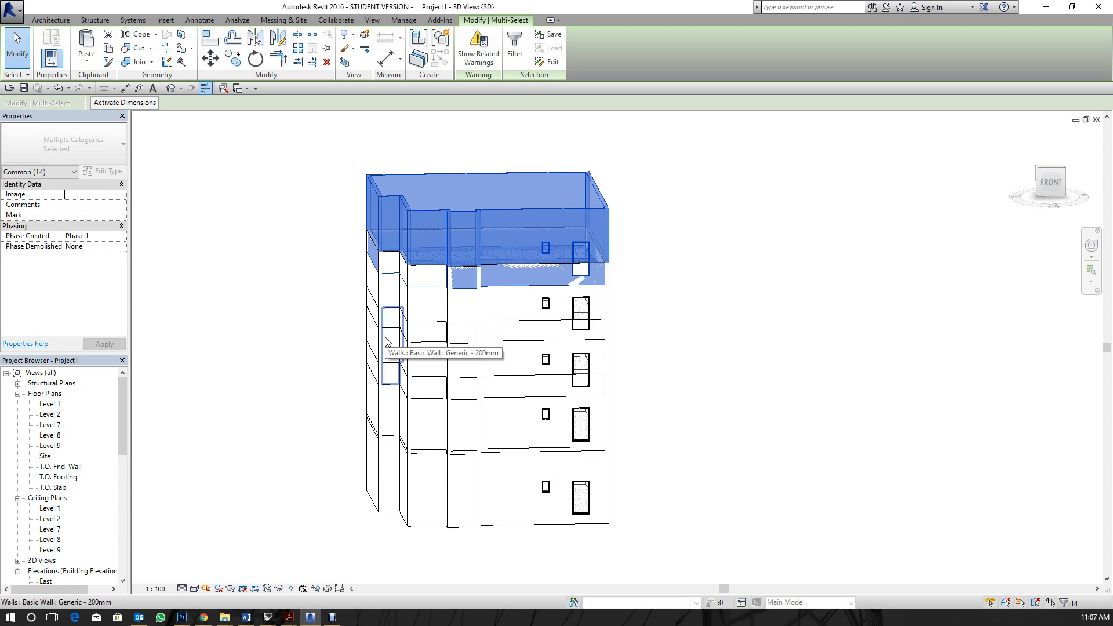
key(Delete)
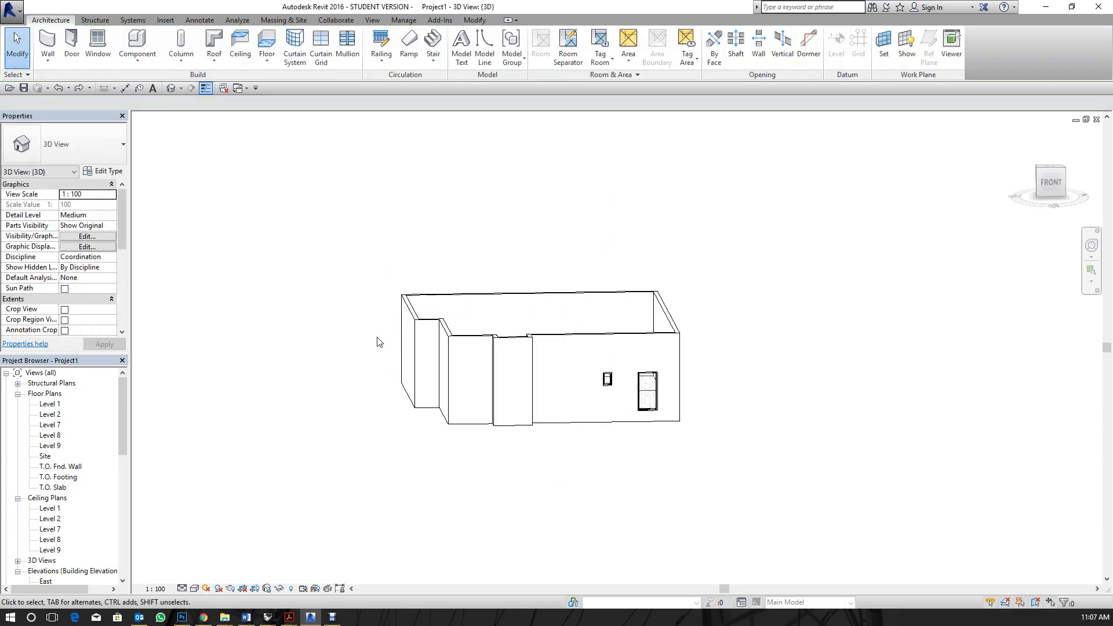
Orient the 3D view isometrically to the top, left and front corner and turn shadows on.
middle_drag(710, 369, 579, 388)
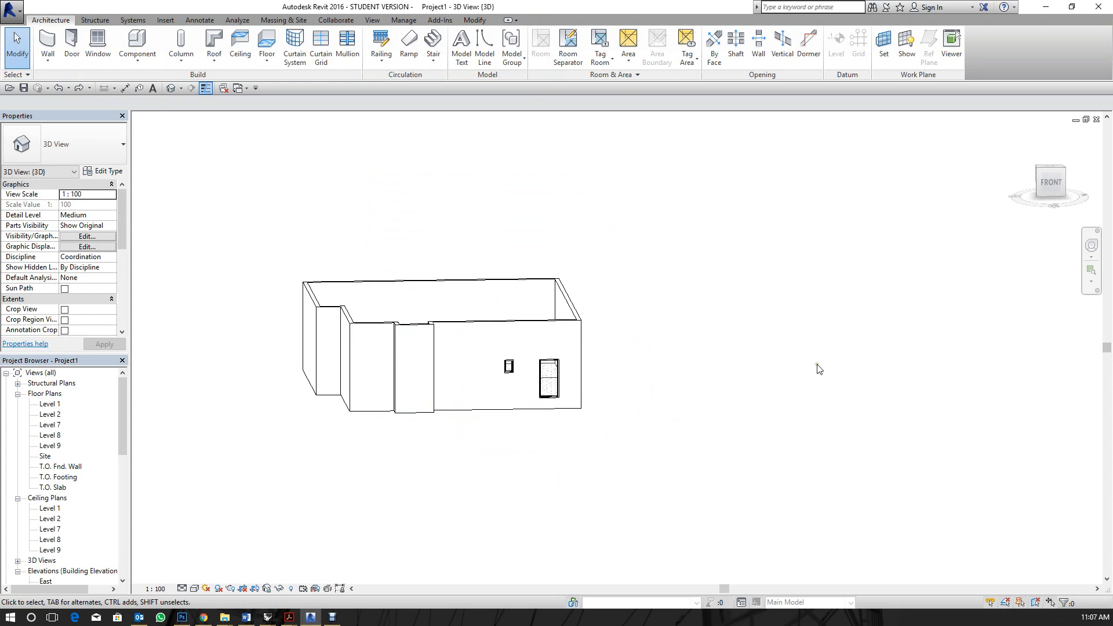
shift+middle_drag(371, 348, 724, 359)
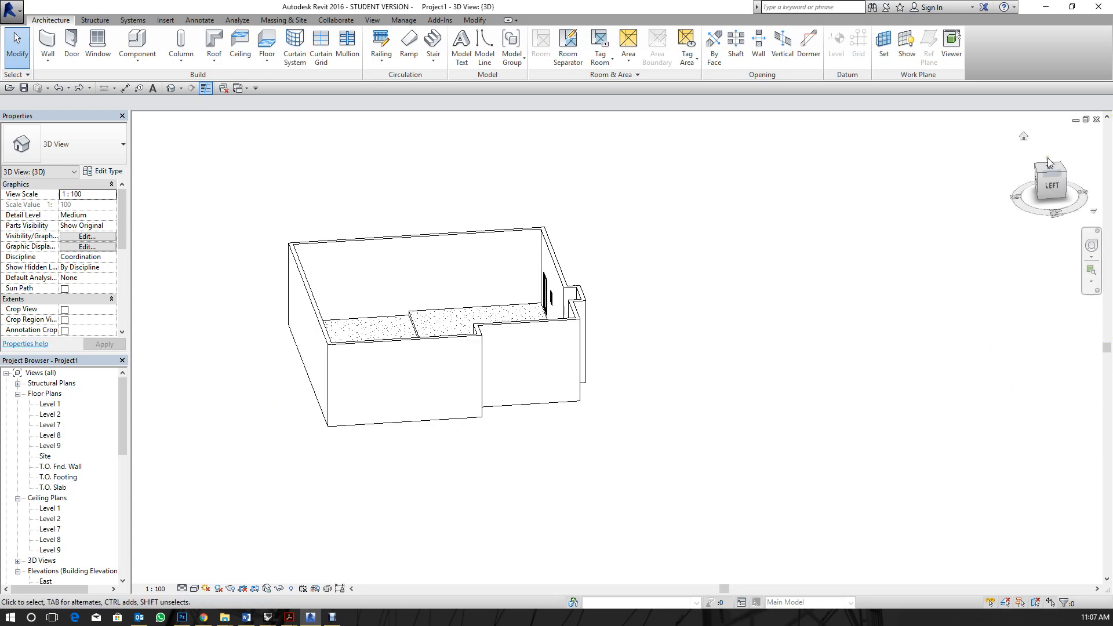
click(1047, 163)
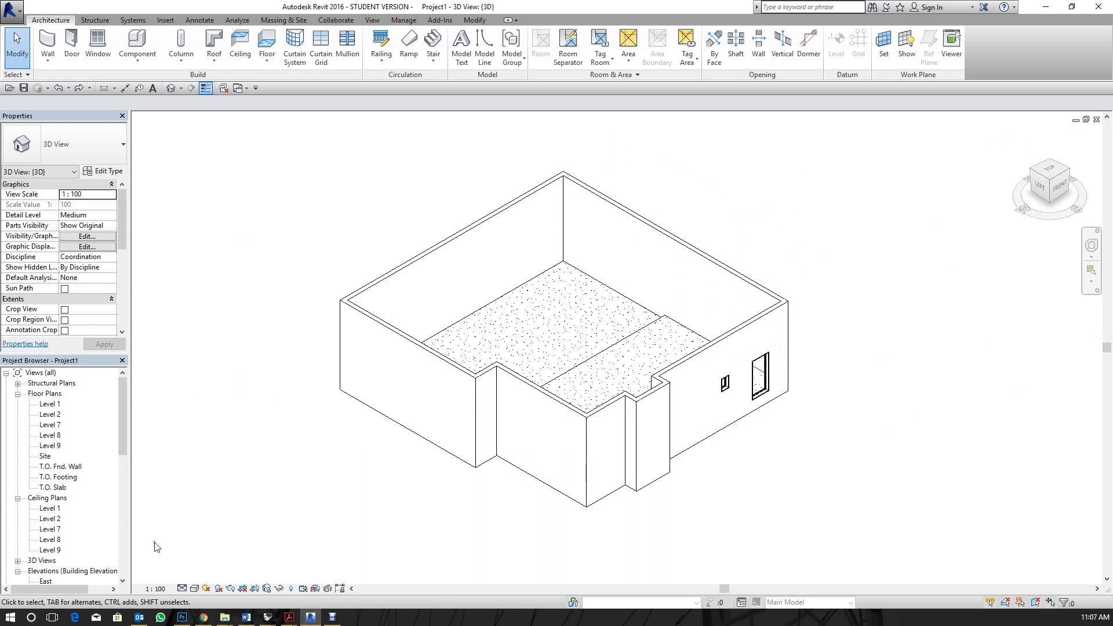
click(217, 589)
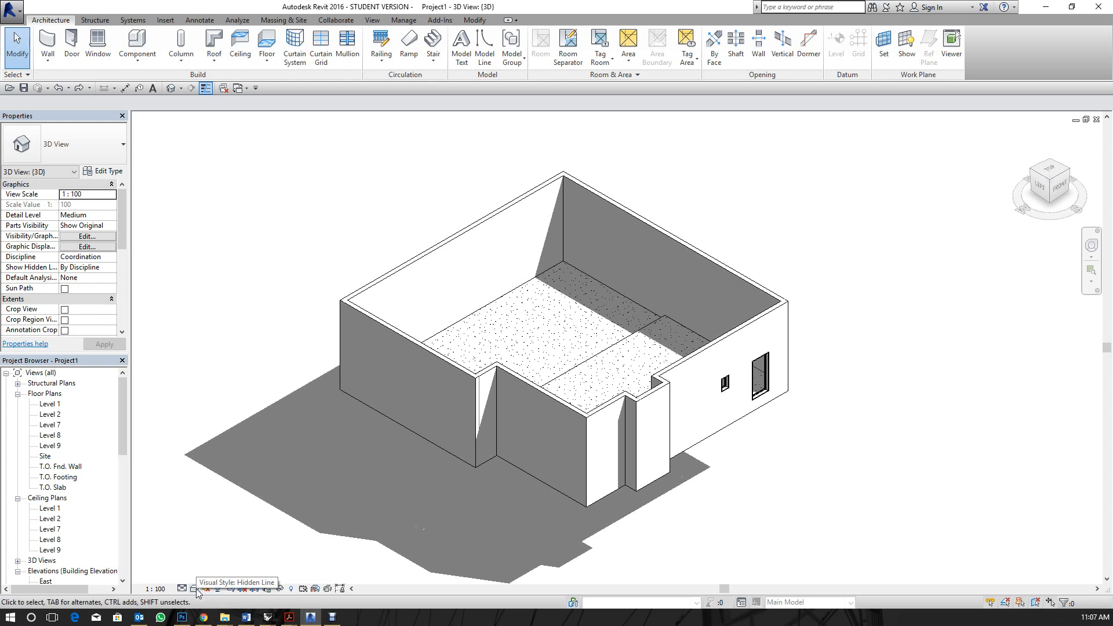
Apply the Shaded model display style to the 3D view in the Graphic Display Options.
click(195, 588)
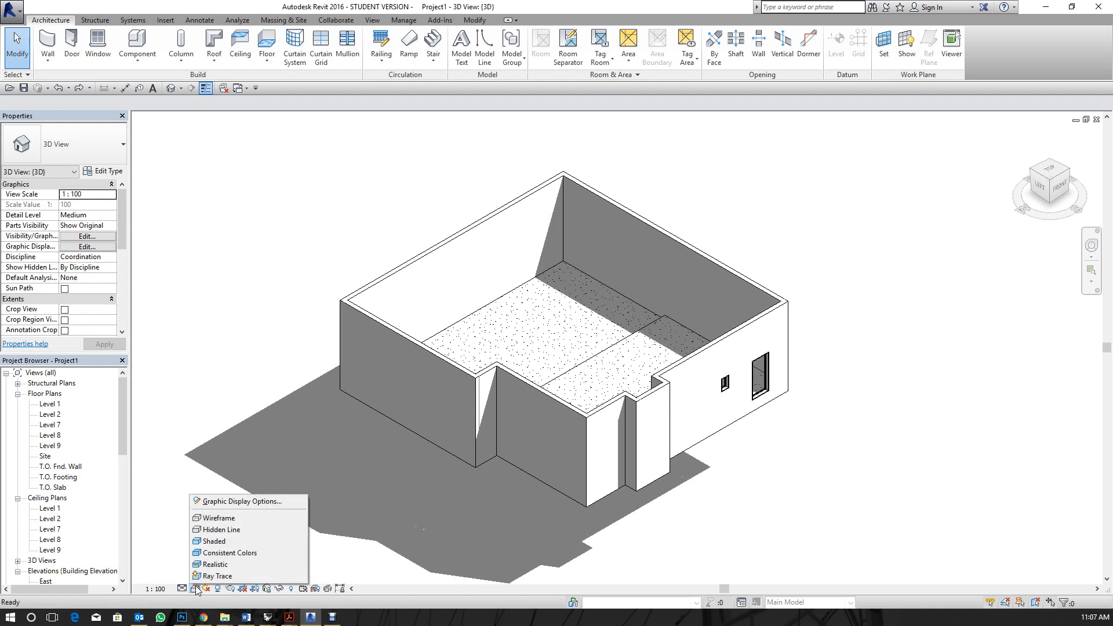
click(231, 503)
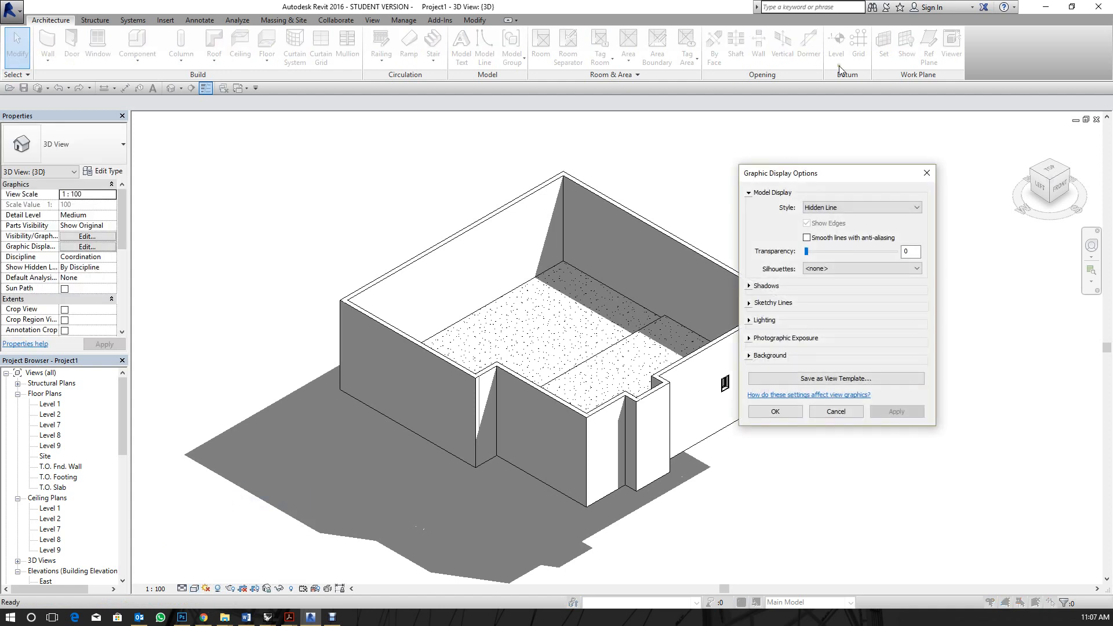
drag(856, 179, 900, 182)
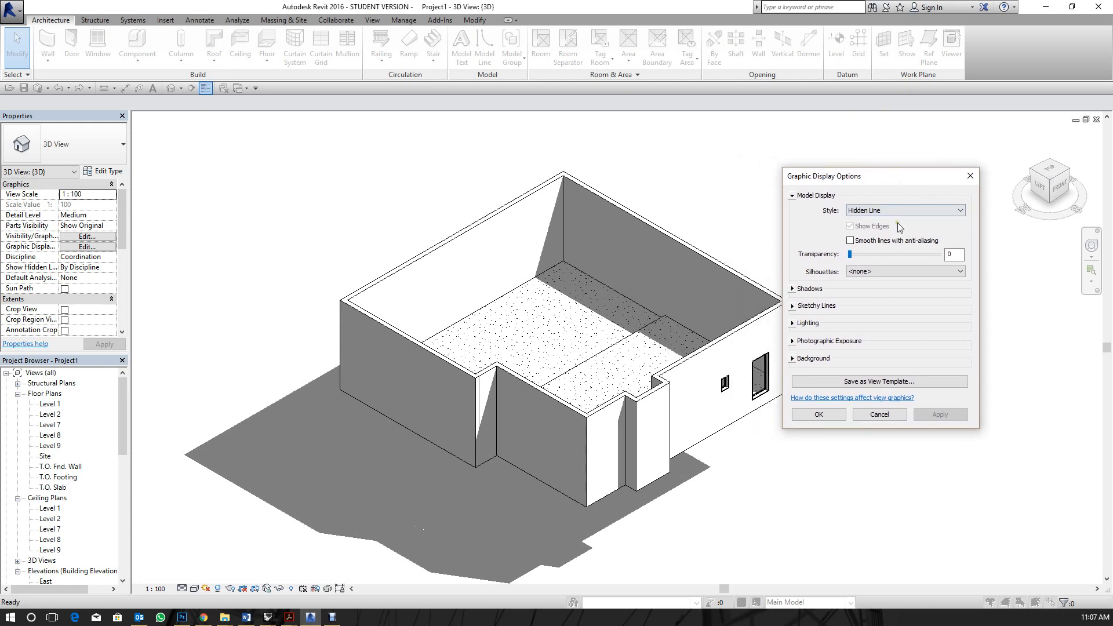
click(895, 208)
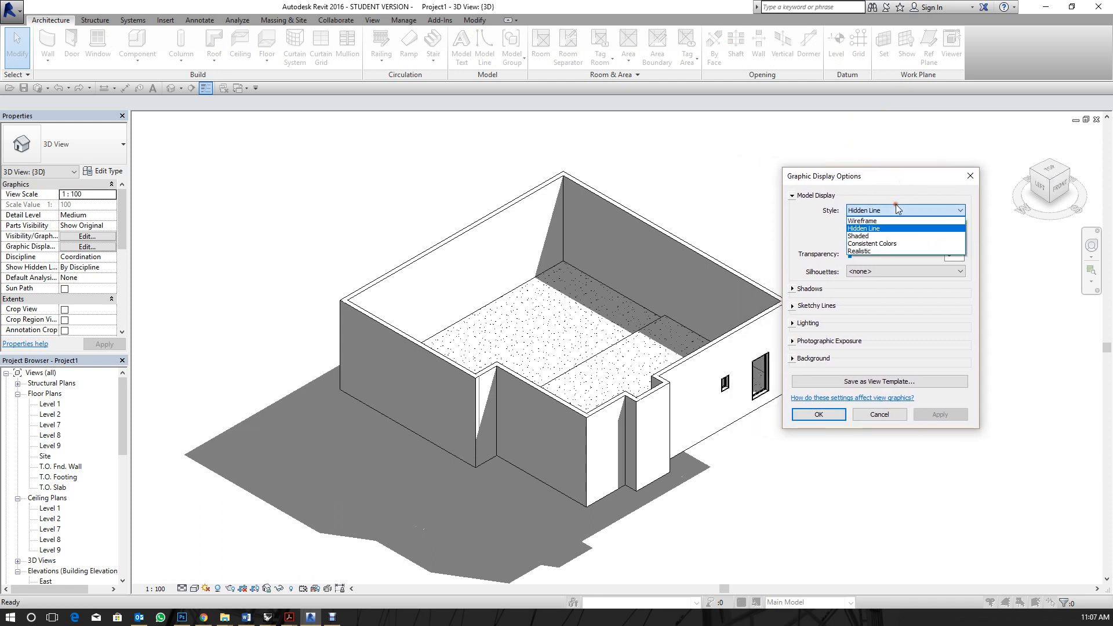
click(878, 237)
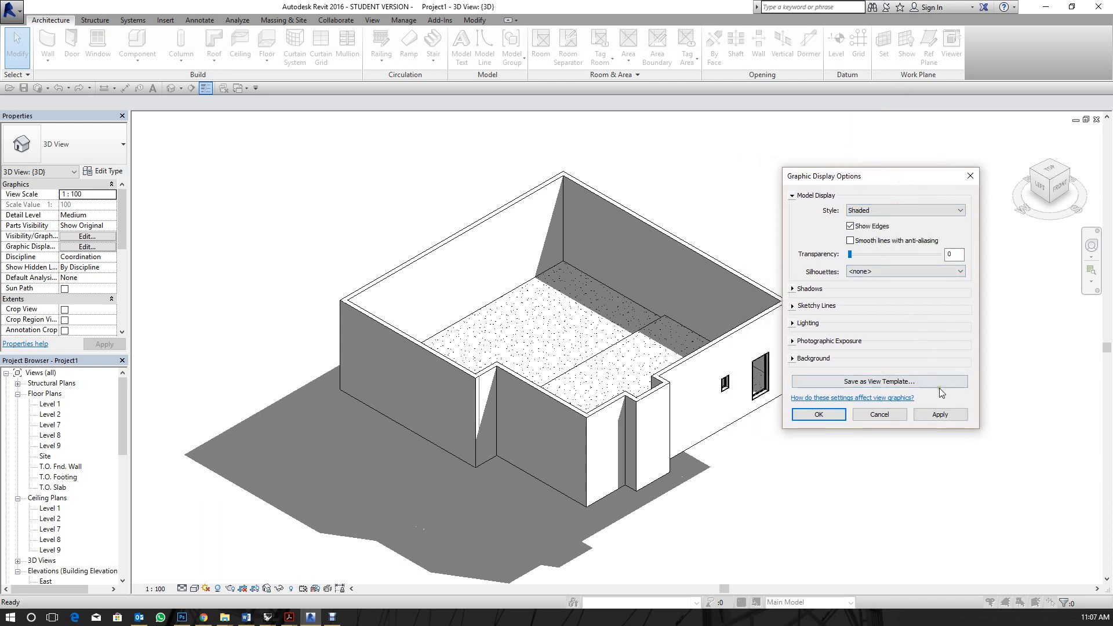
click(939, 414)
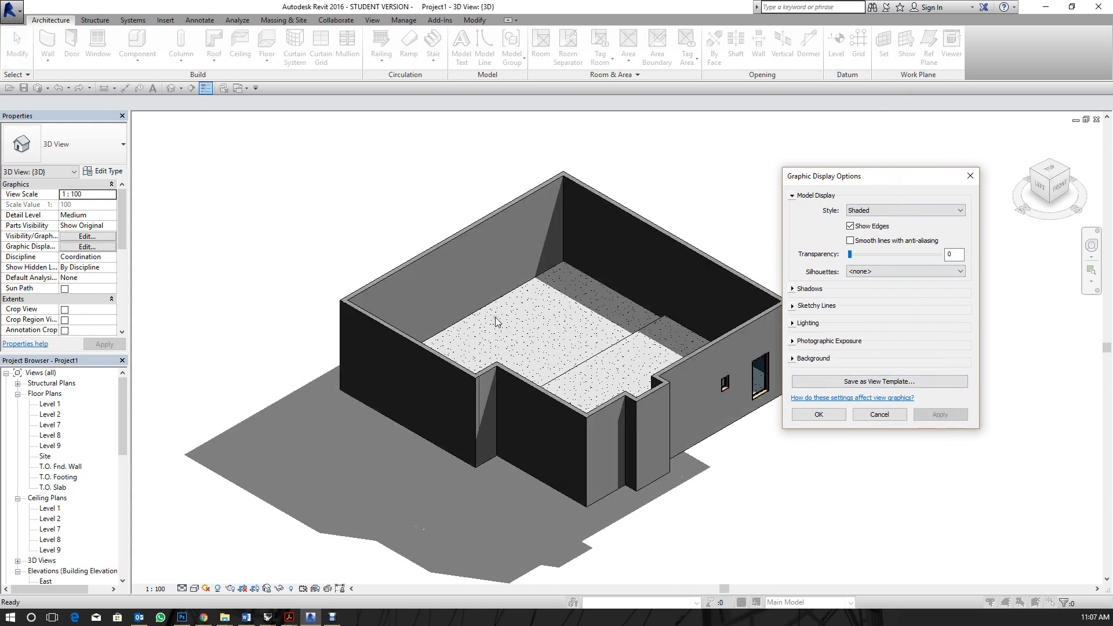
Apply the Realistic model display style to the 3D view.
click(943, 210)
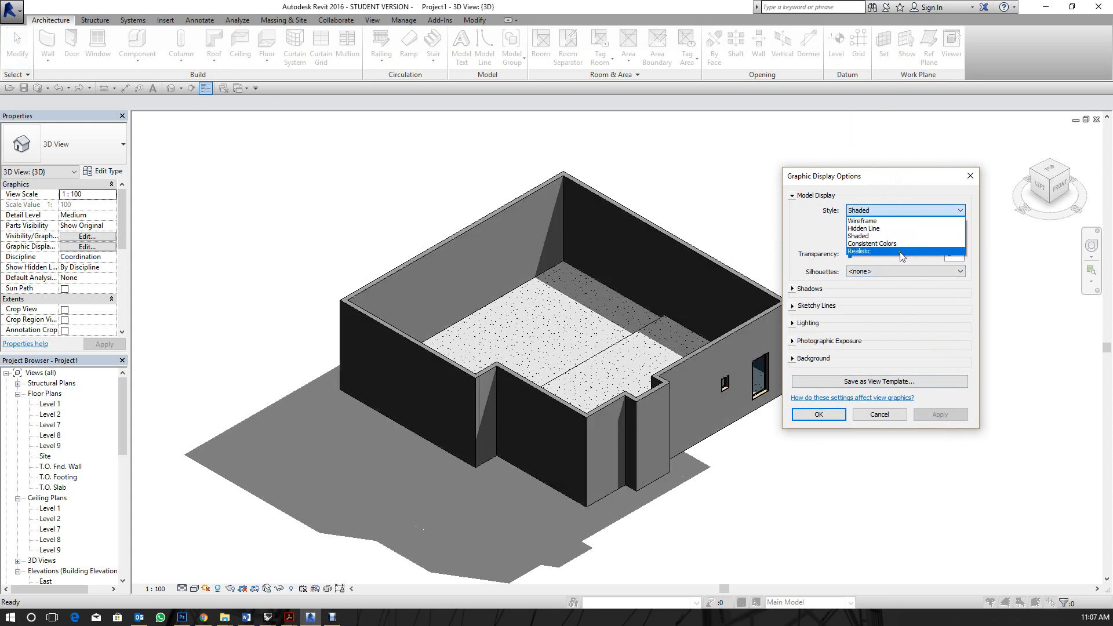
click(900, 252)
click(900, 211)
click(896, 251)
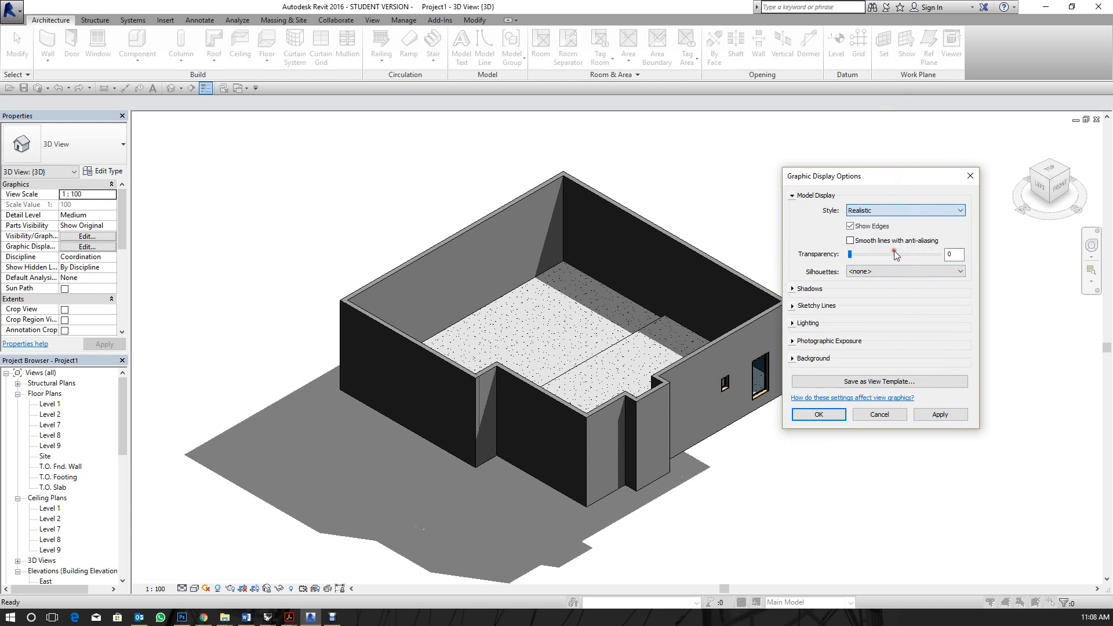
click(935, 416)
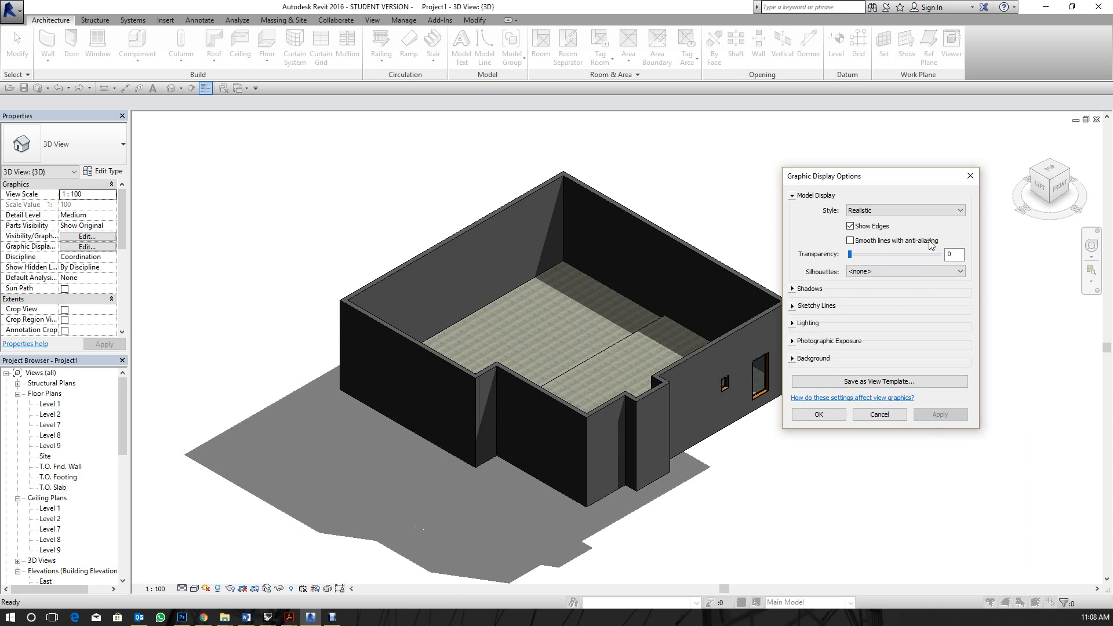
Switch the model display style to Hidden Line, turn on ambient shadows and apply both to the view.
click(927, 210)
click(927, 229)
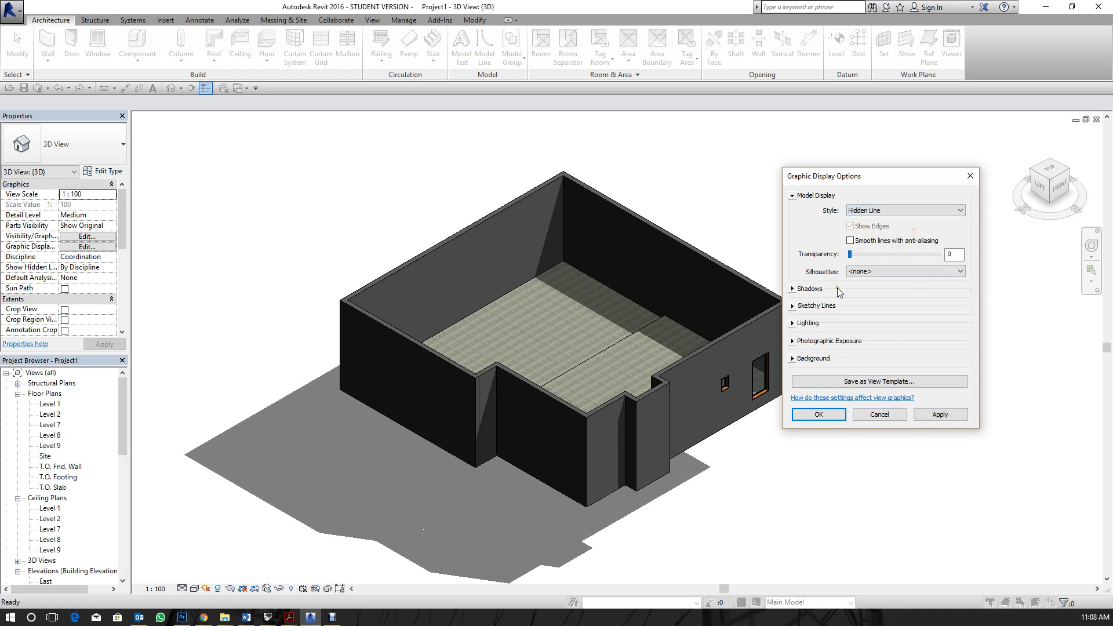
click(792, 288)
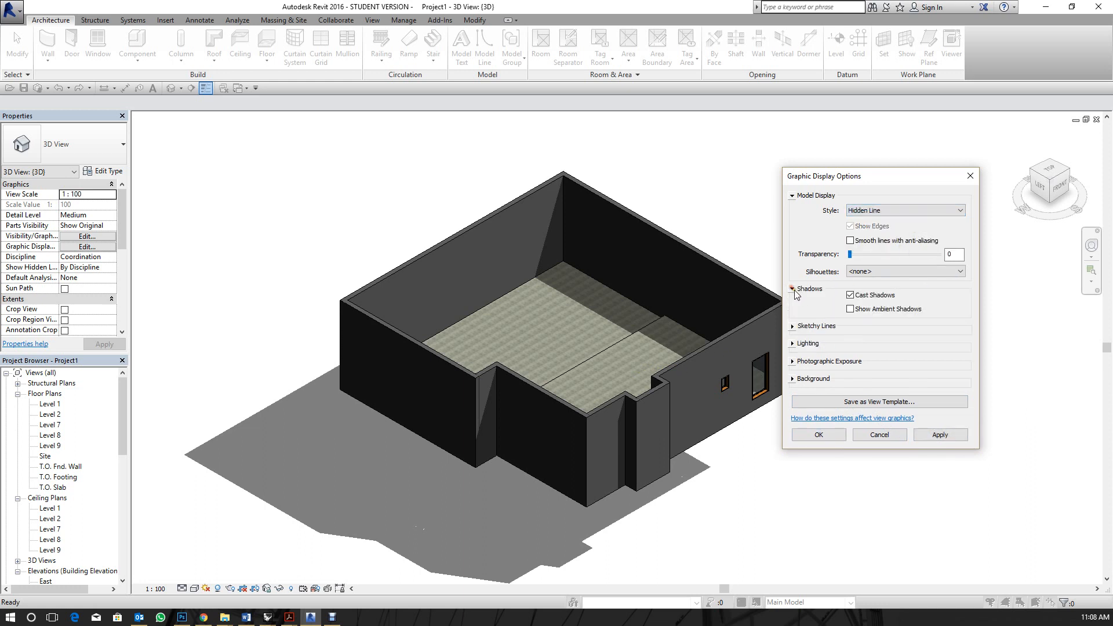
click(849, 311)
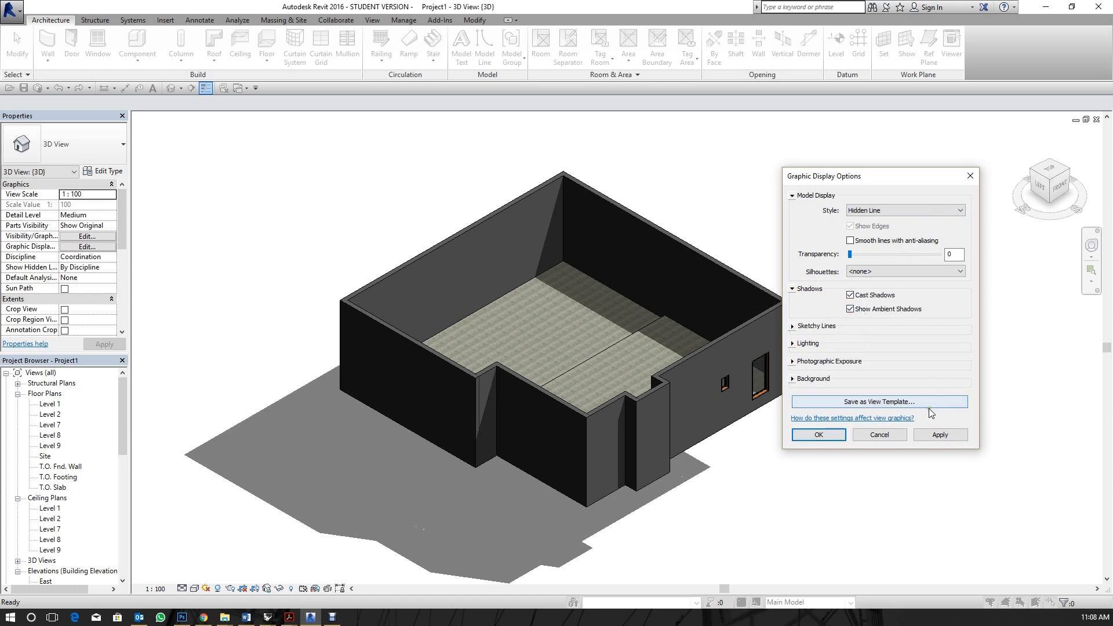
click(937, 435)
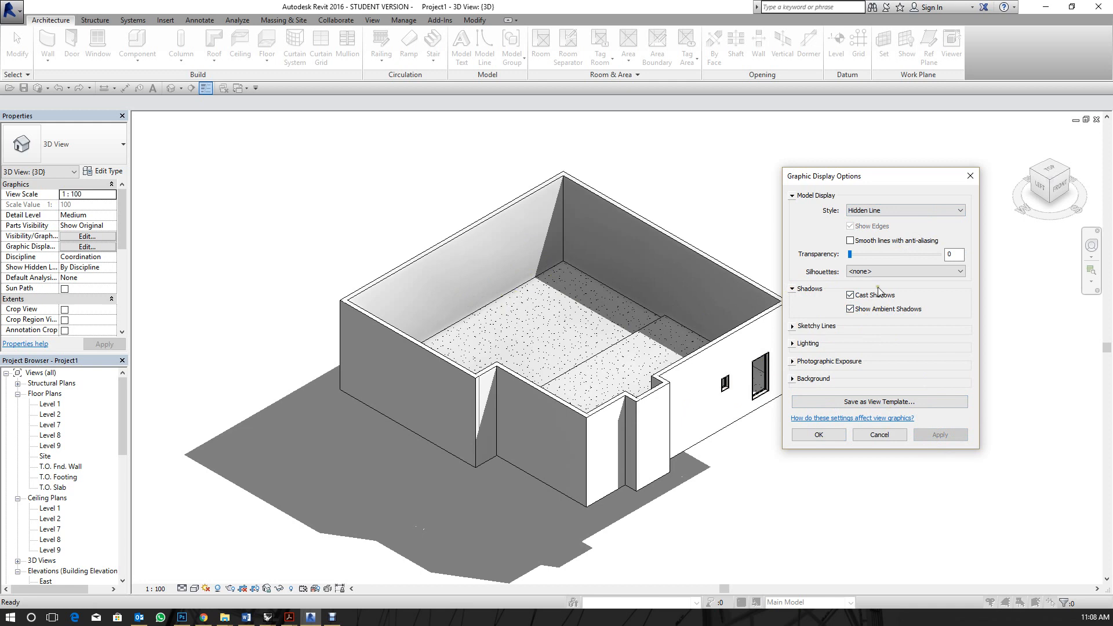
Enable sketchy lines with a jitter of 4 and an extension of 8, and apply them to the view.
click(792, 326)
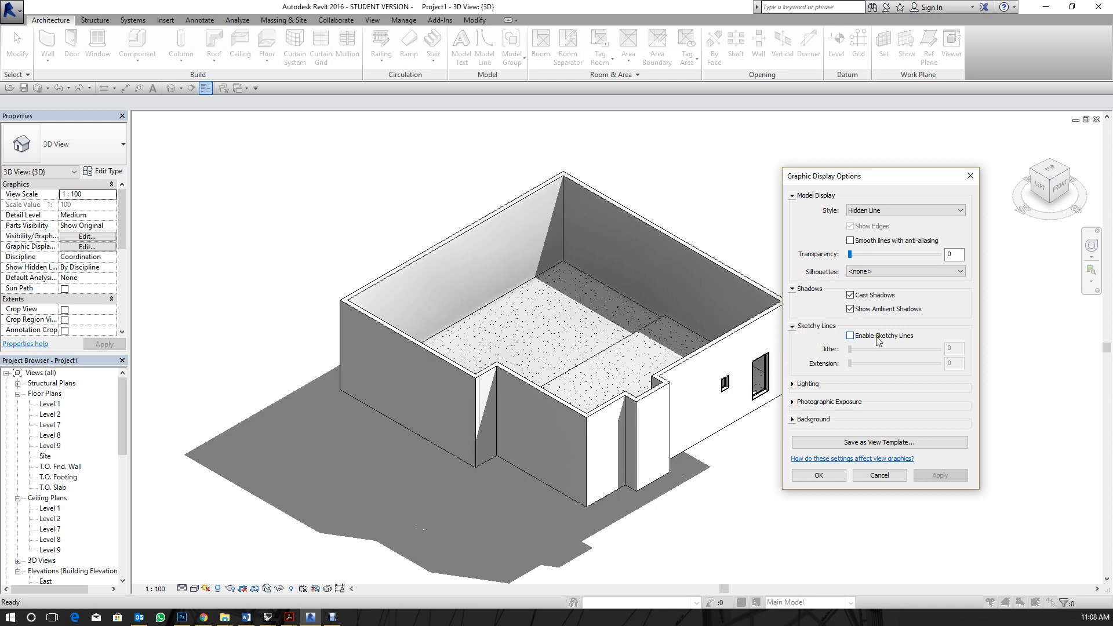
click(875, 336)
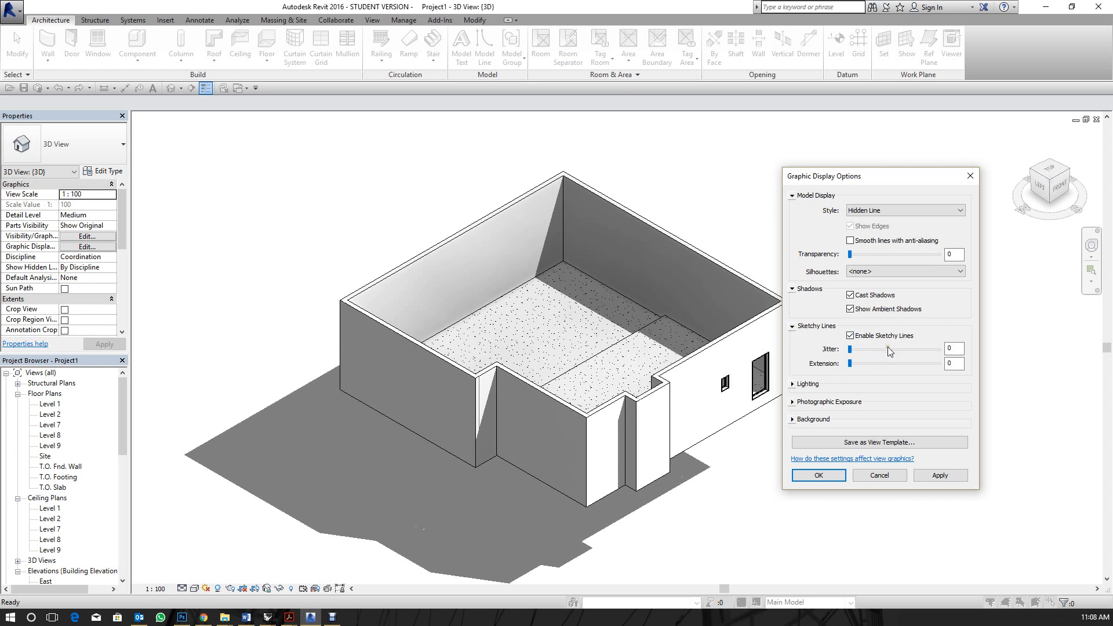
click(887, 349)
drag(899, 364, 921, 363)
click(928, 473)
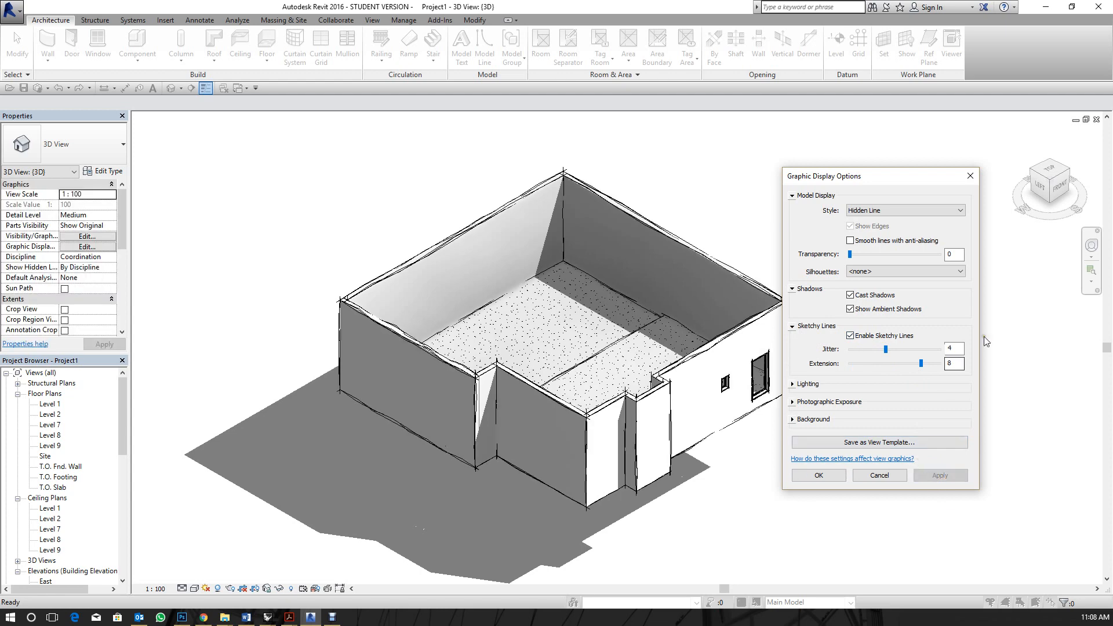
Apply a shadow intensity of 10 in the lighting settings, and raise it to 100.
click(794, 385)
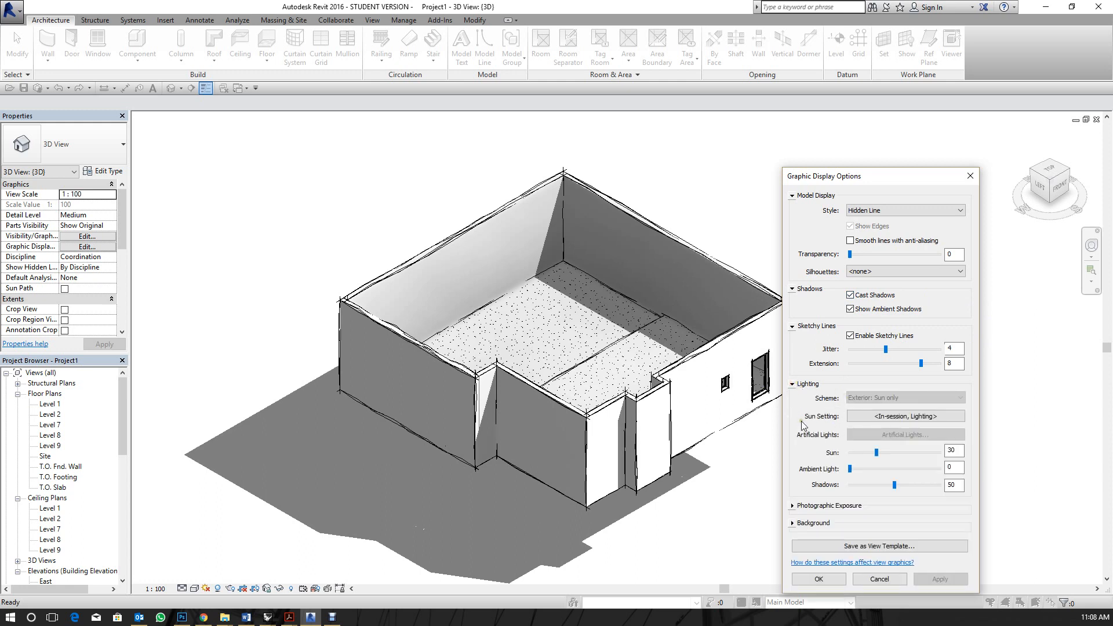
drag(894, 485, 858, 487)
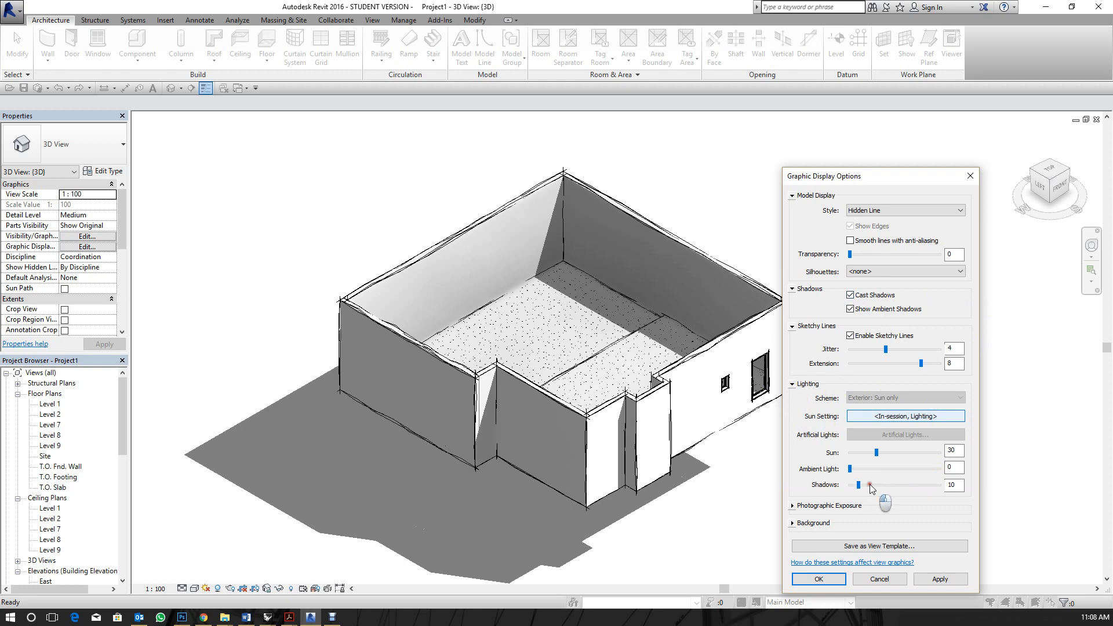
click(939, 579)
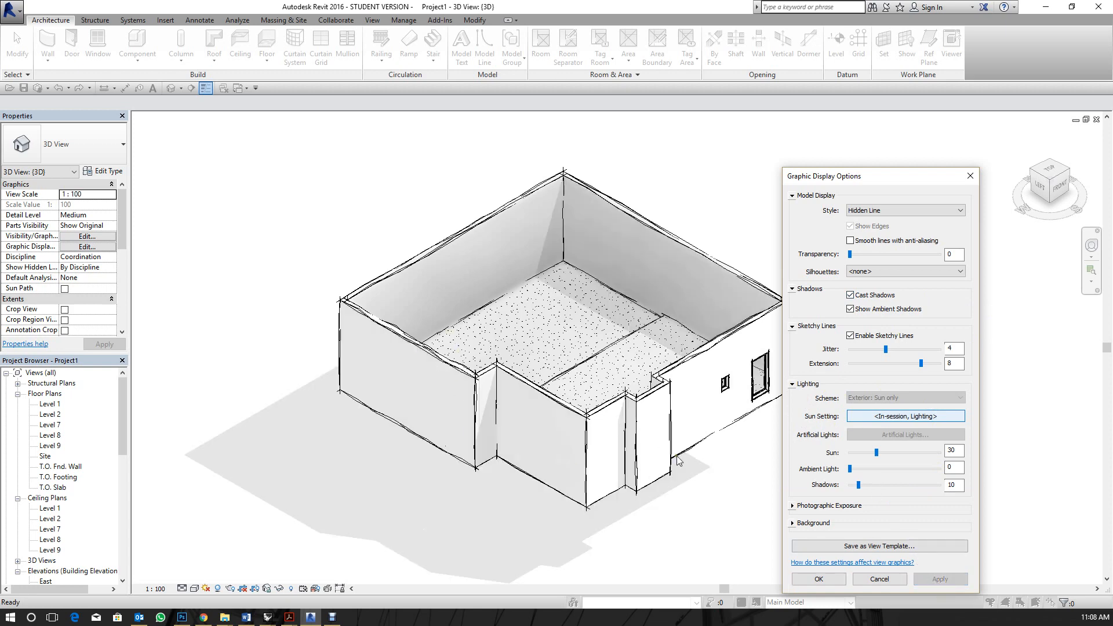
drag(924, 487, 943, 487)
click(940, 579)
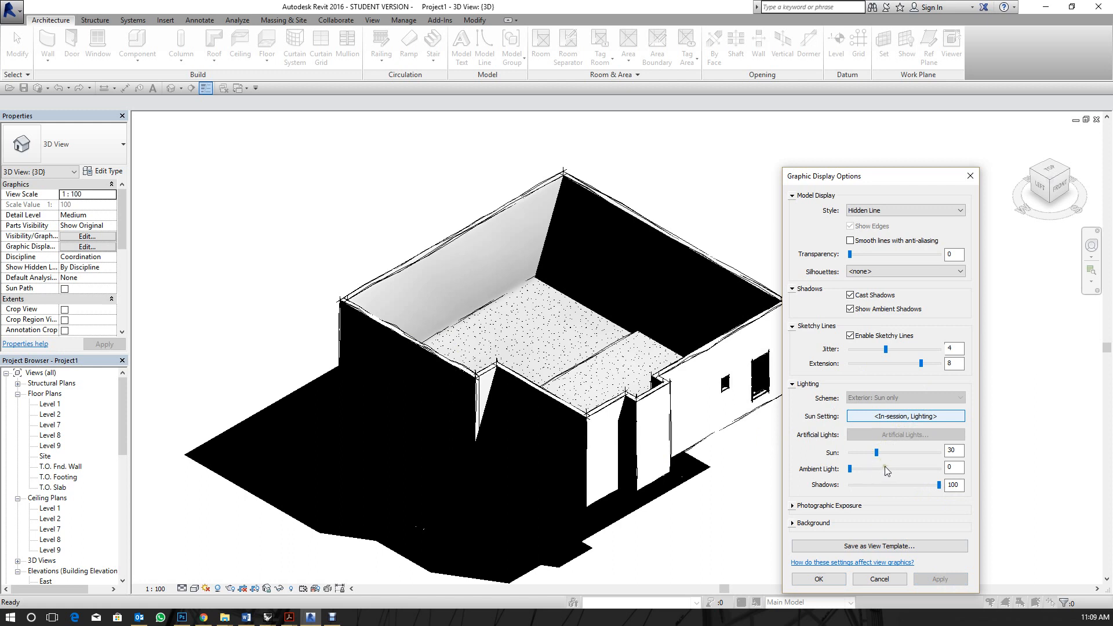
Set the sun azimuth to 80° in the sun settings and apply it to the view.
click(908, 417)
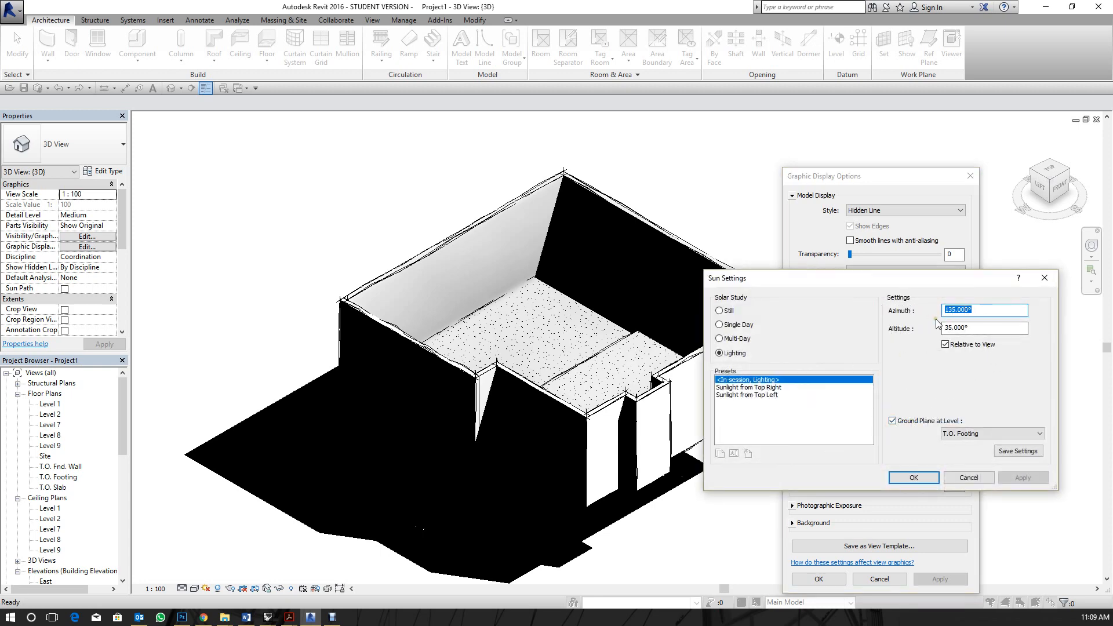
text(80)
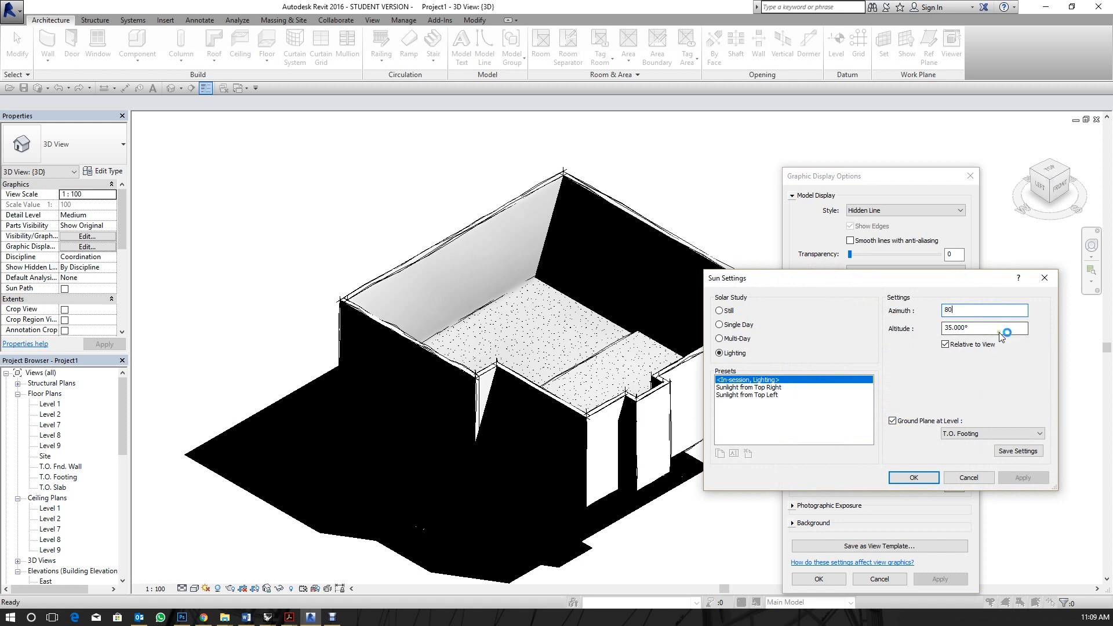
key(Tab)
click(1026, 477)
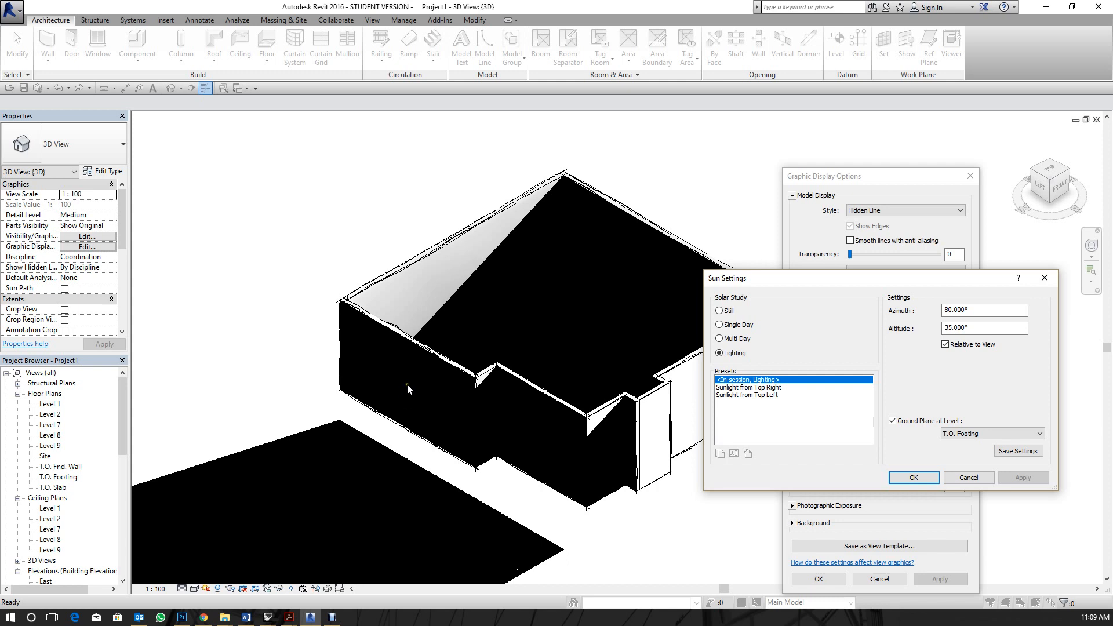
Set the sun azimuth to 135° and accept both the sun settings and the graphic display options.
key(shift+Tab)
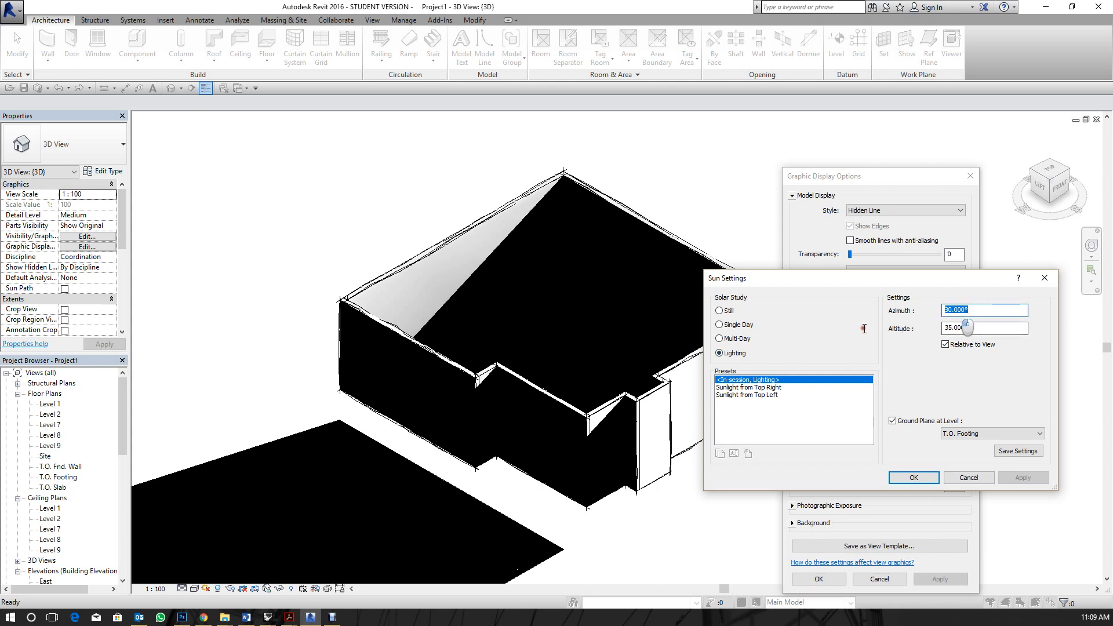
text(135)
click(919, 477)
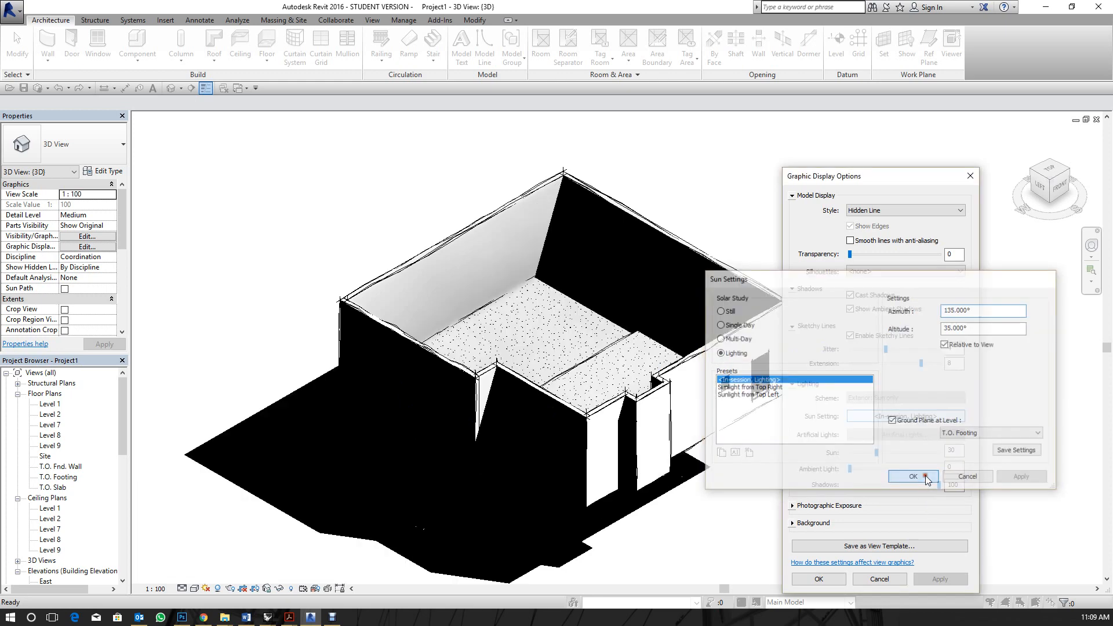
click(836, 589)
middle_drag(778, 256, 782, 236)
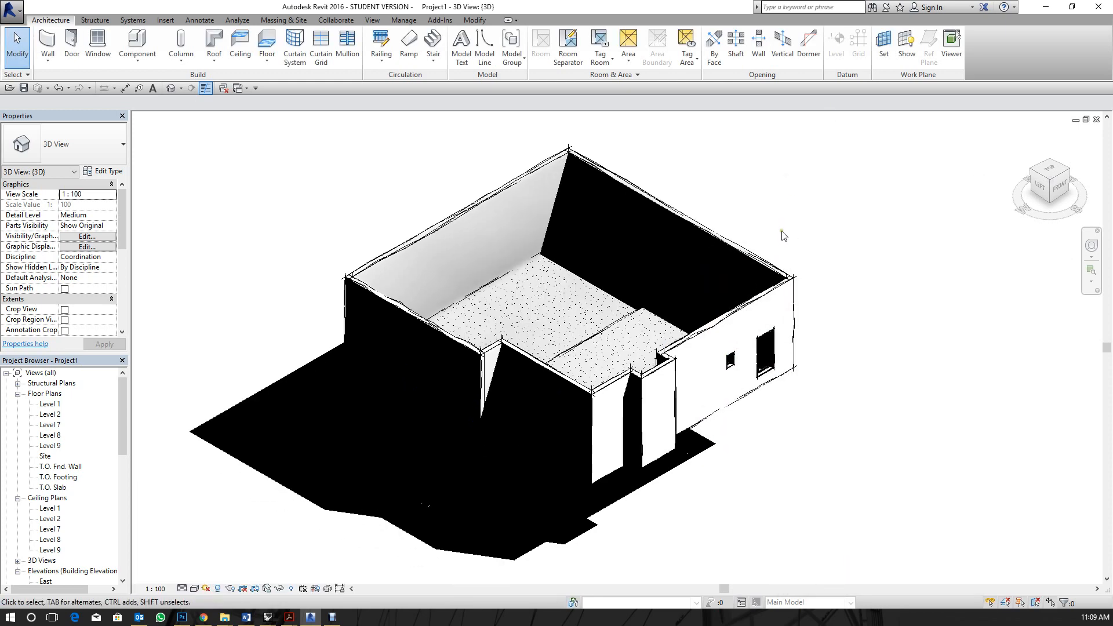
Start exporting the 3D view to the DWG CAD format.
click(11, 10)
mouse_move(61, 171)
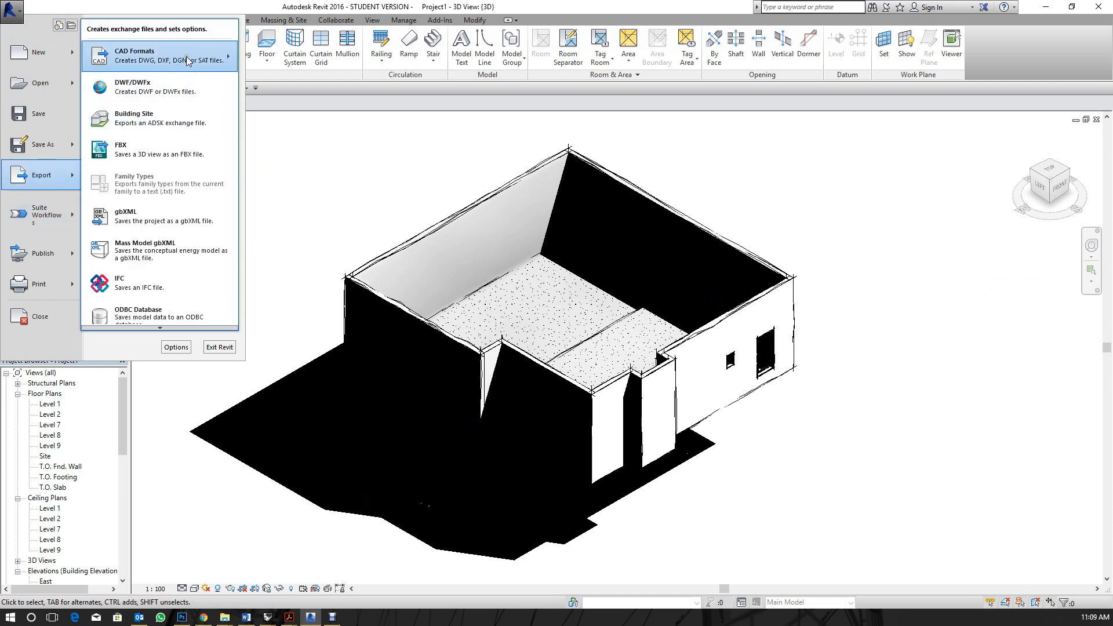
mouse_move(187, 61)
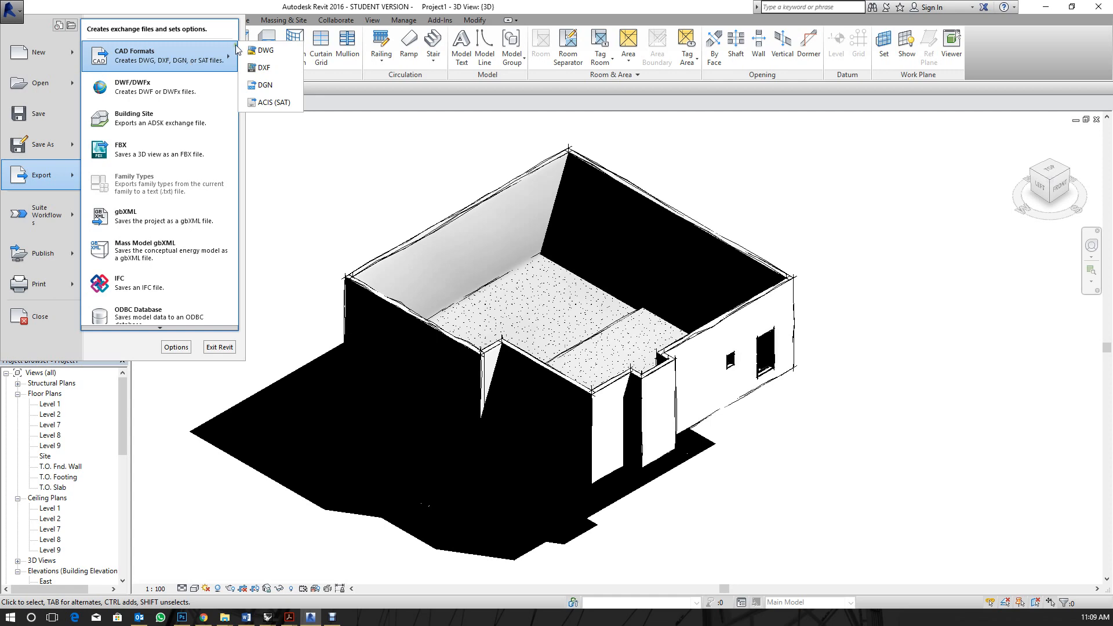
click(264, 52)
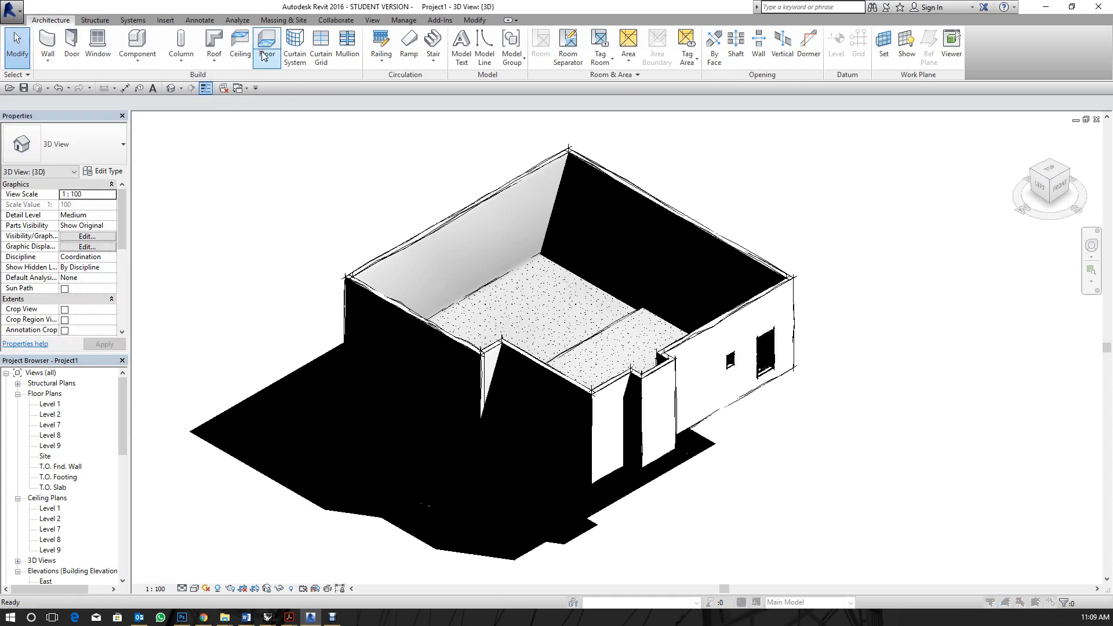
Check the layer settings of the in-session DWG export setup, leaving them as they are.
drag(530, 151, 750, 123)
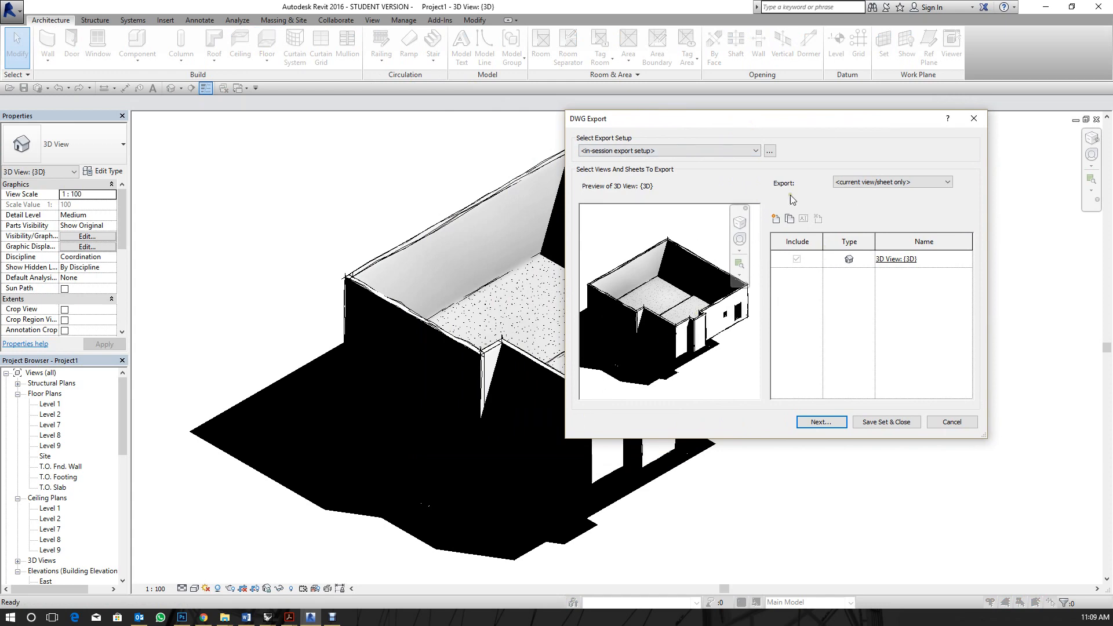
drag(778, 124, 286, 228)
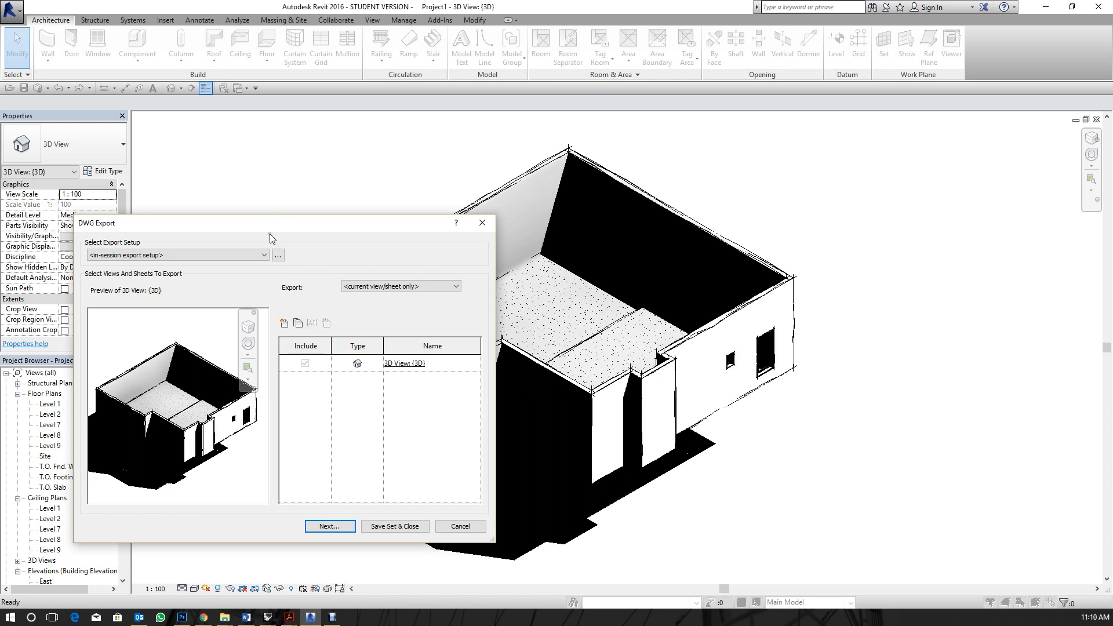
drag(269, 234, 424, 201)
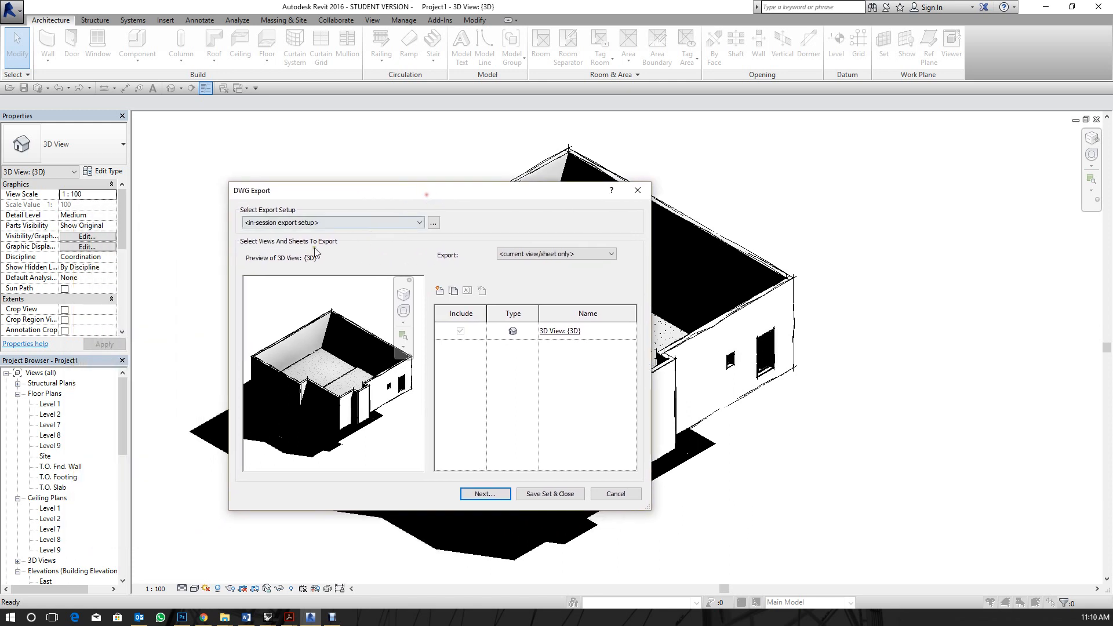
click(408, 223)
click(405, 231)
click(433, 223)
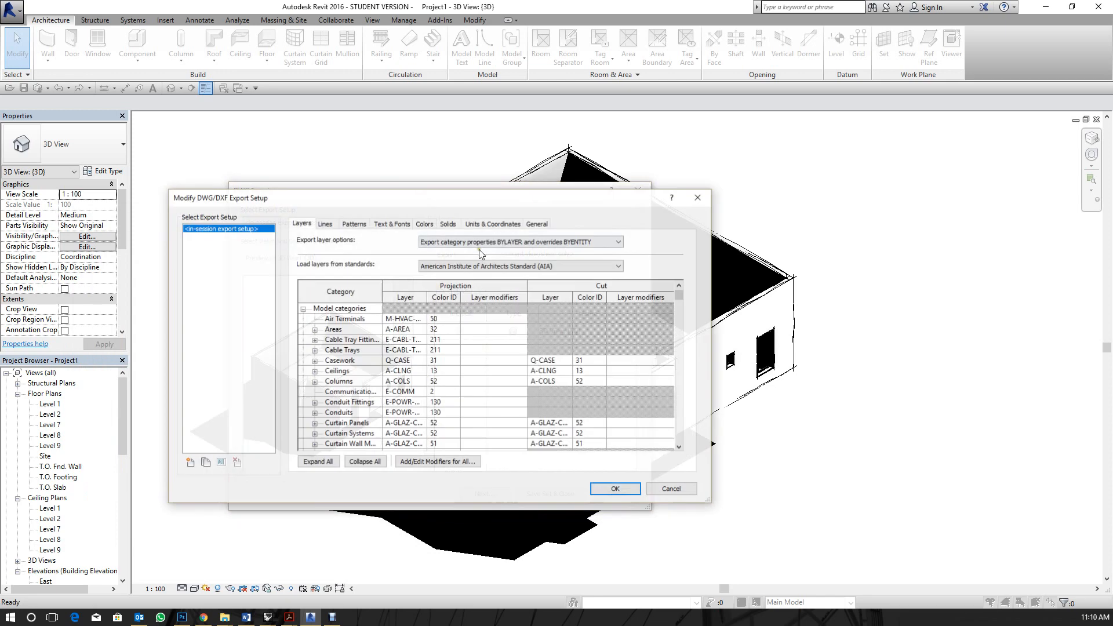
click(697, 198)
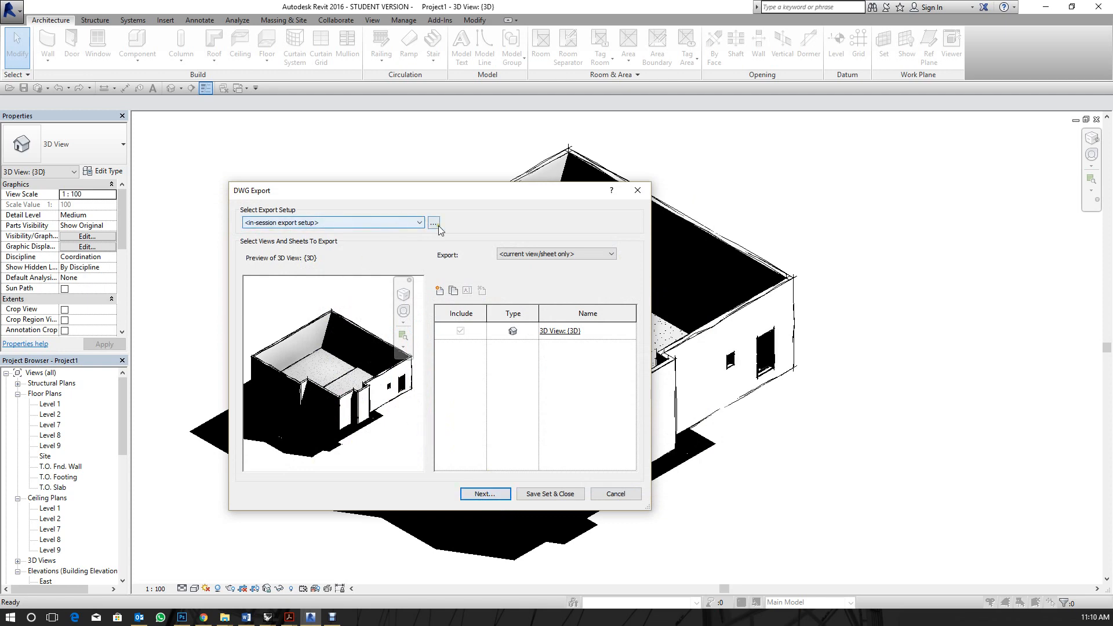
Try the AutoCAD 2007 file type for the DWG export, look through the naming options, and abandon the export.
click(486, 494)
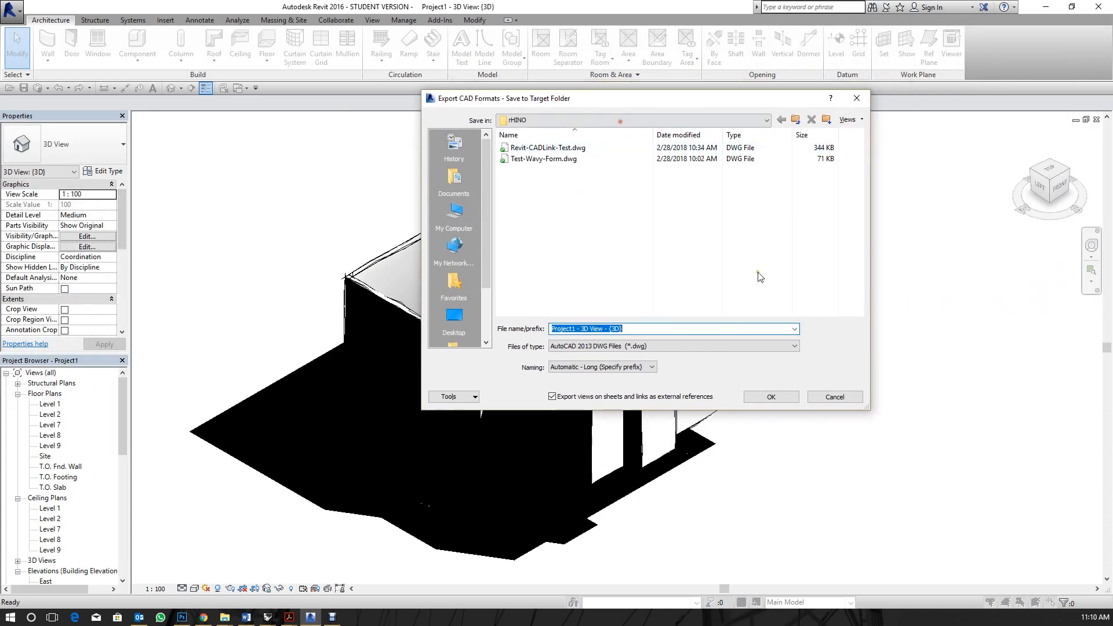
click(697, 346)
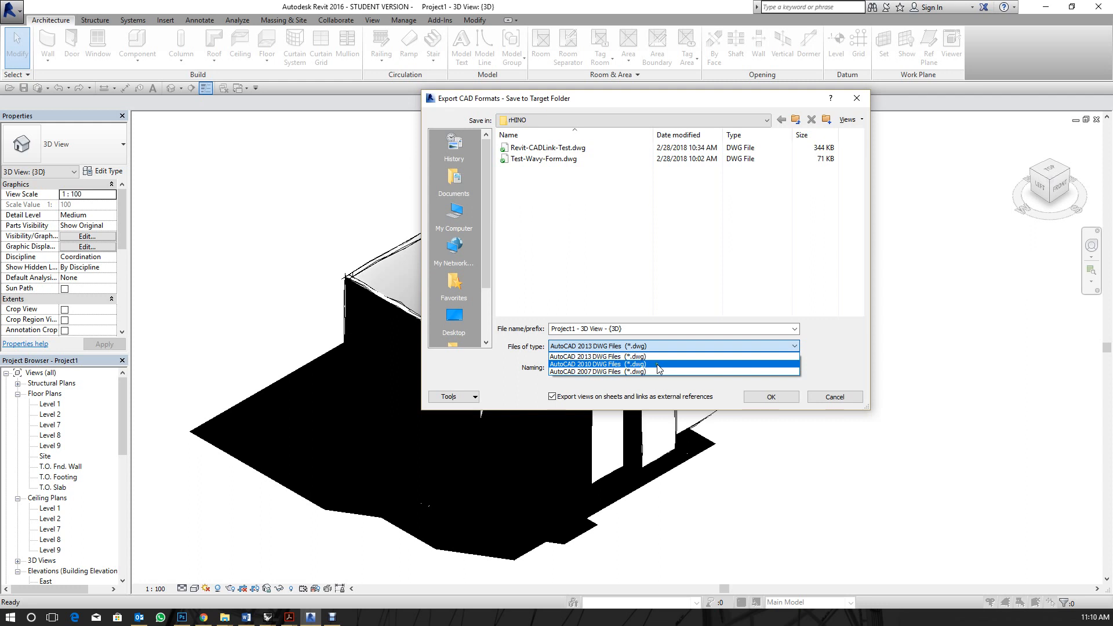
click(589, 371)
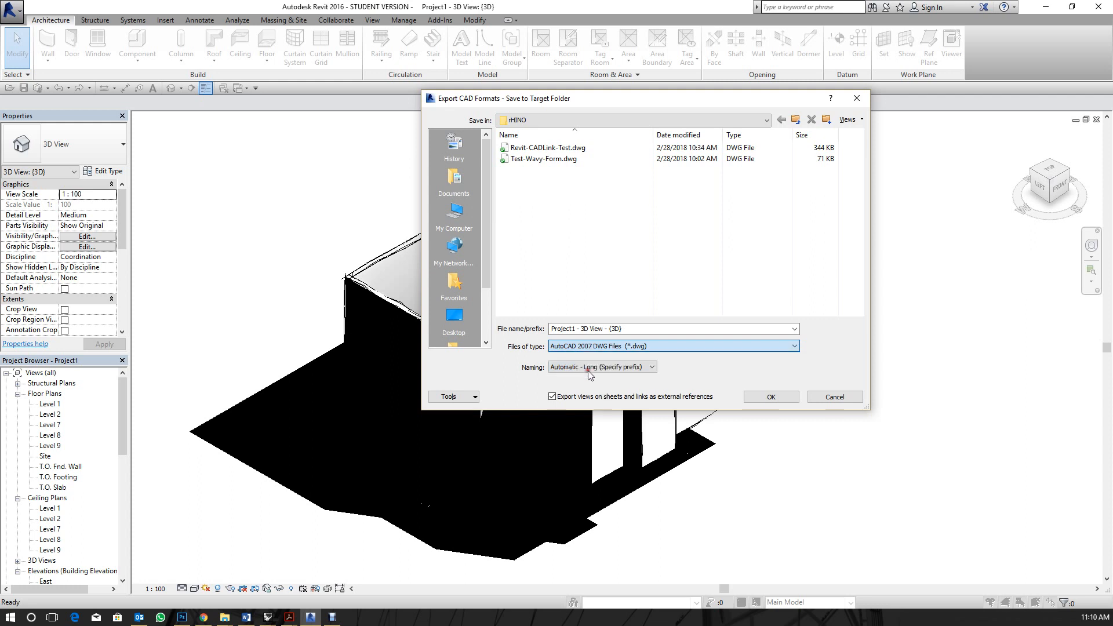
click(651, 367)
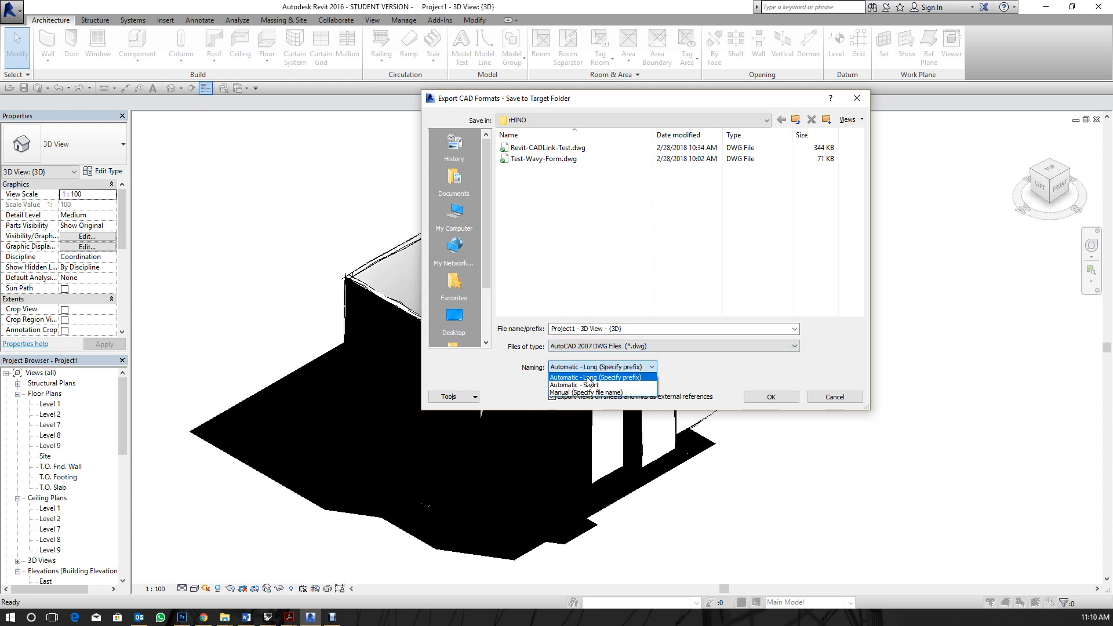
click(774, 372)
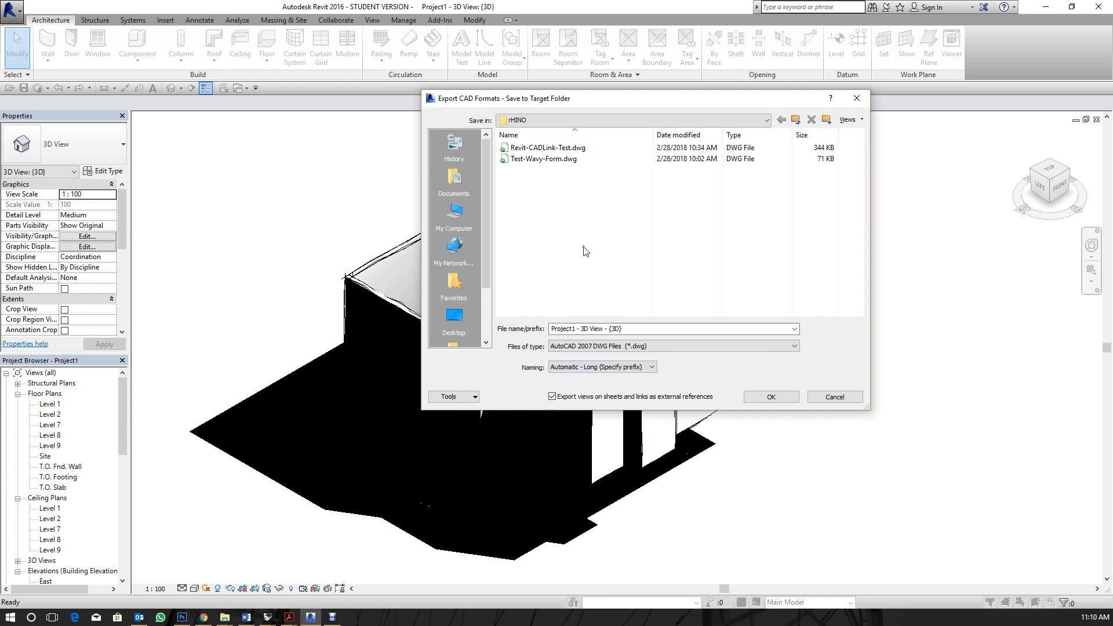
click(826, 396)
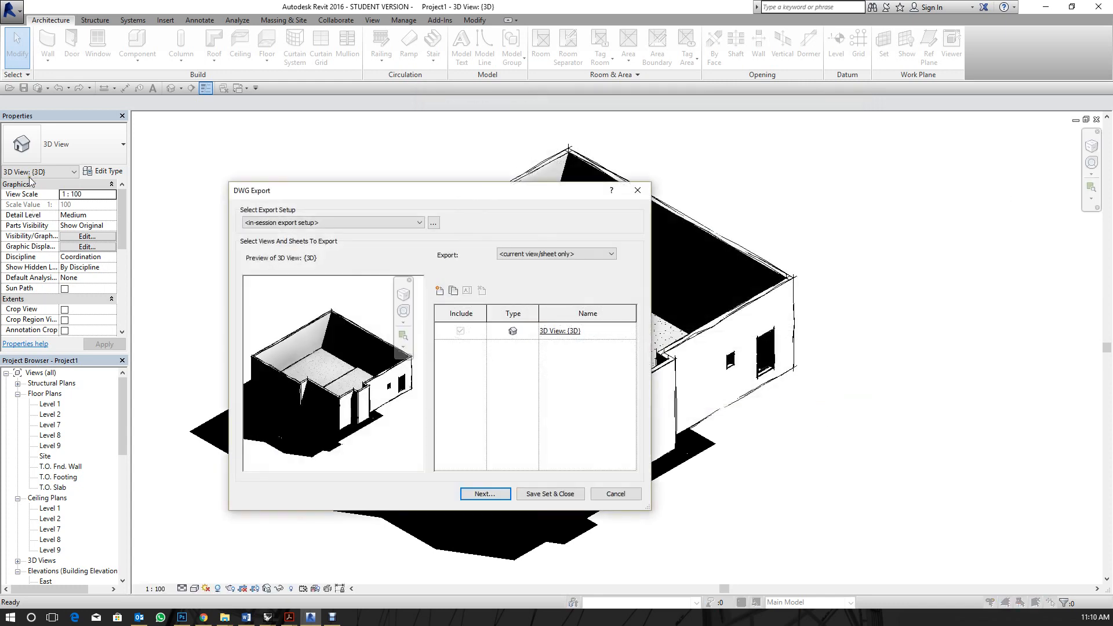
key(Escape)
Open the image export settings for the project.
click(10, 9)
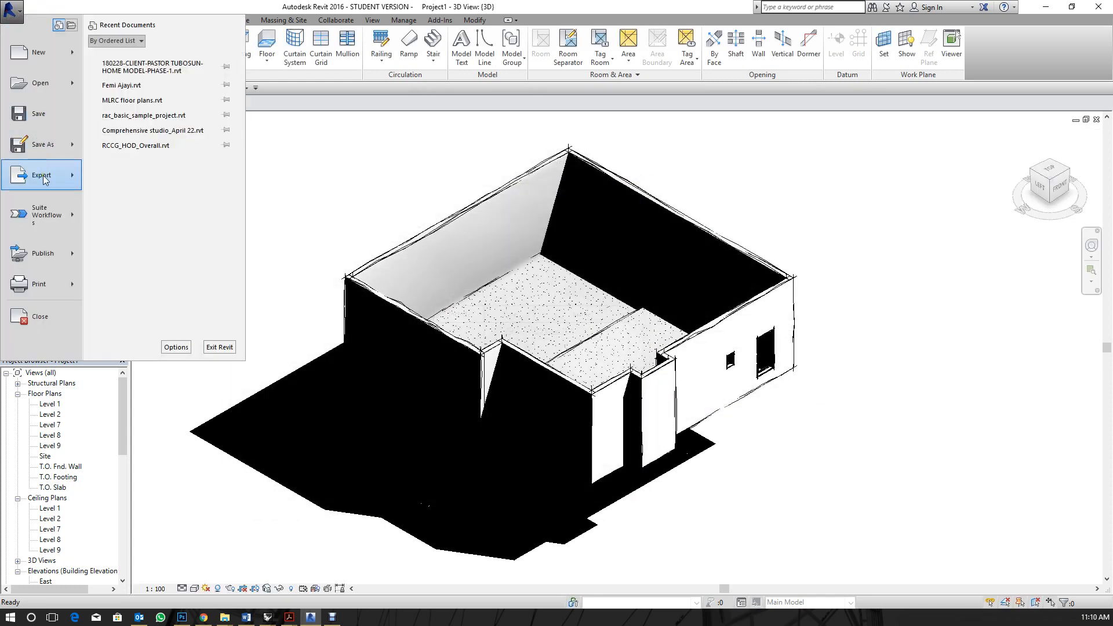
click(43, 179)
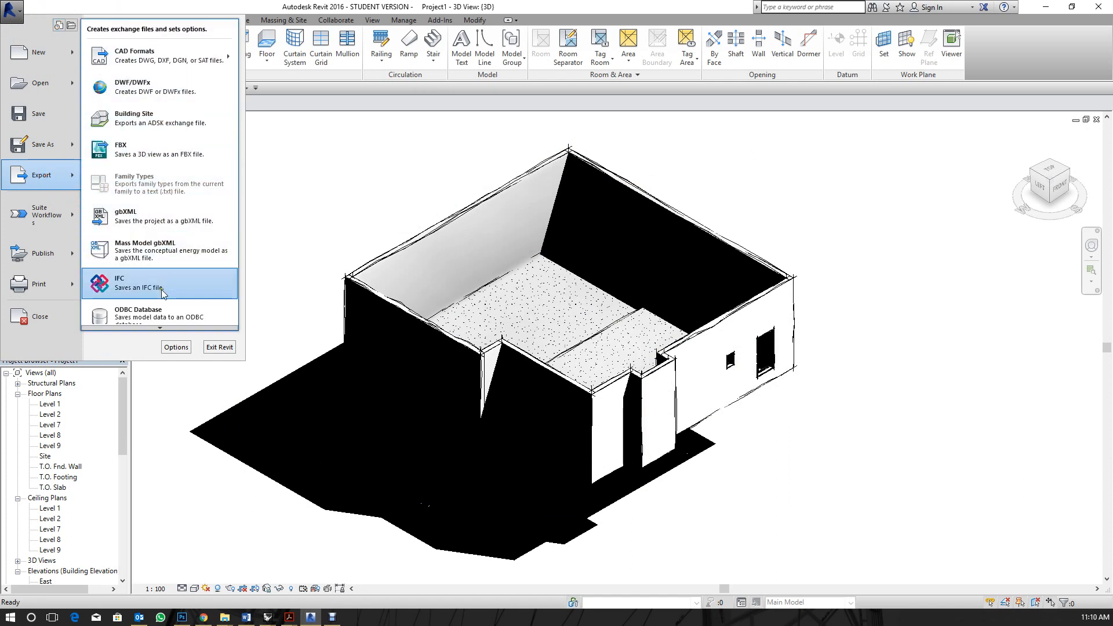
mouse_move(161, 325)
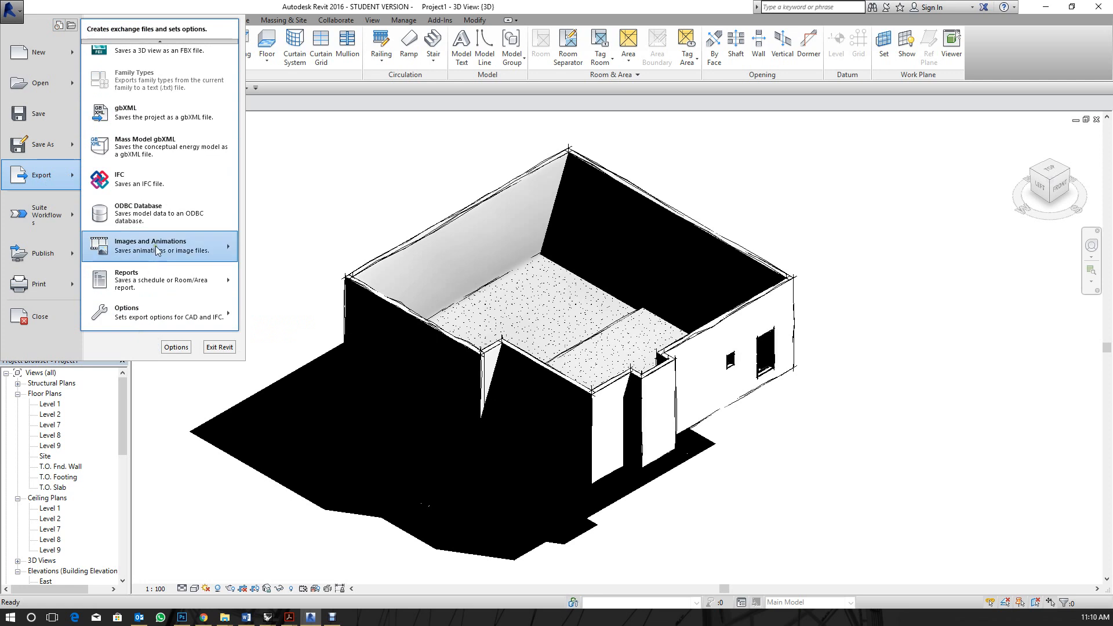
mouse_move(171, 239)
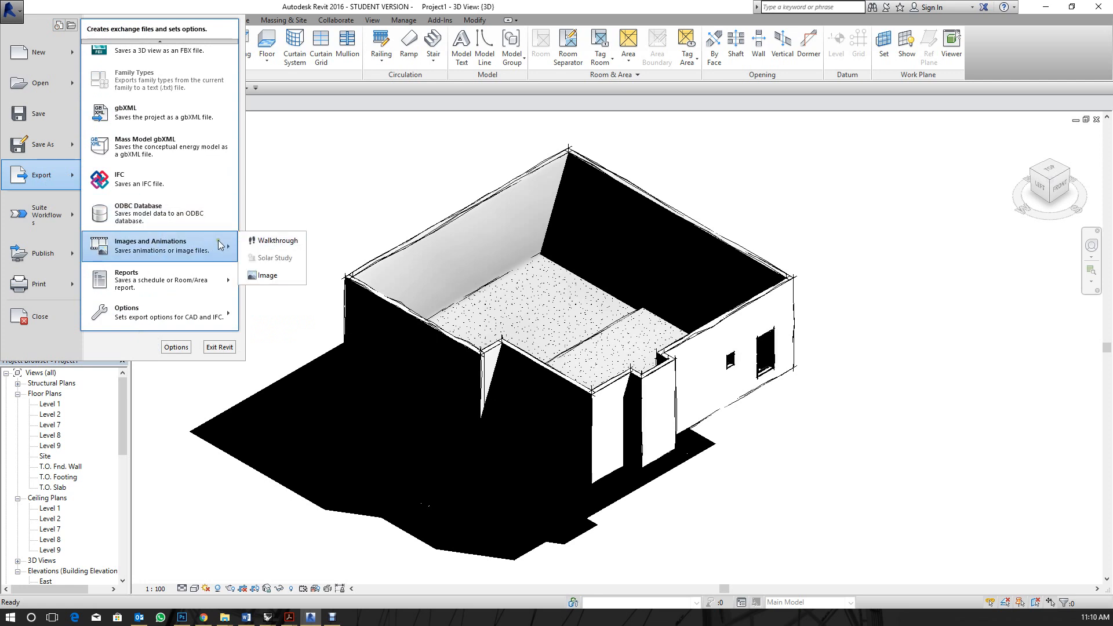
click(272, 276)
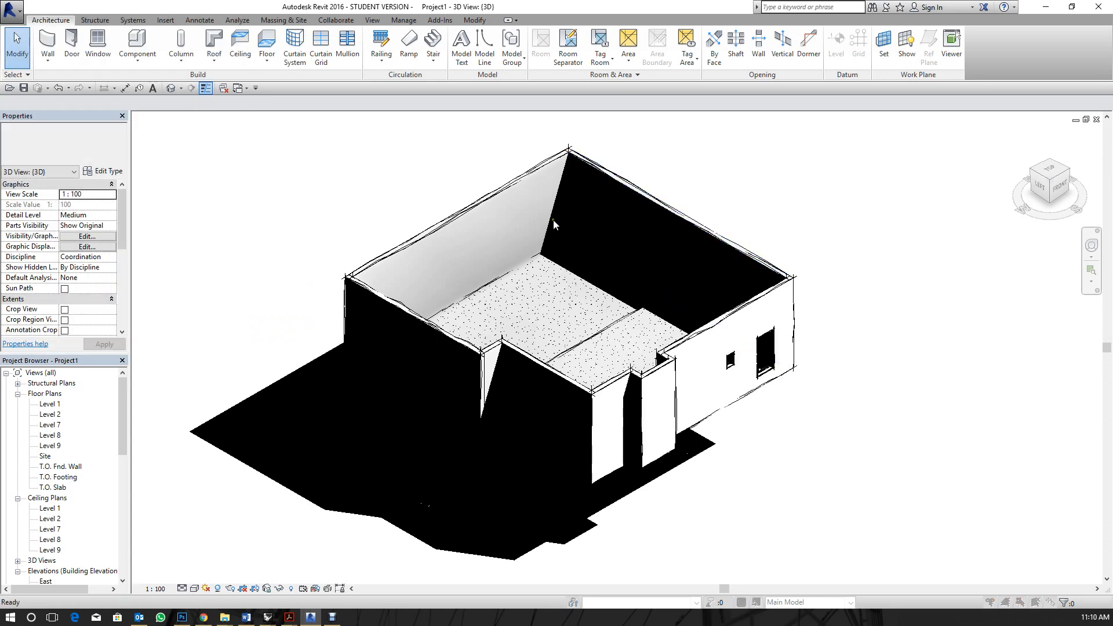
drag(478, 158, 463, 127)
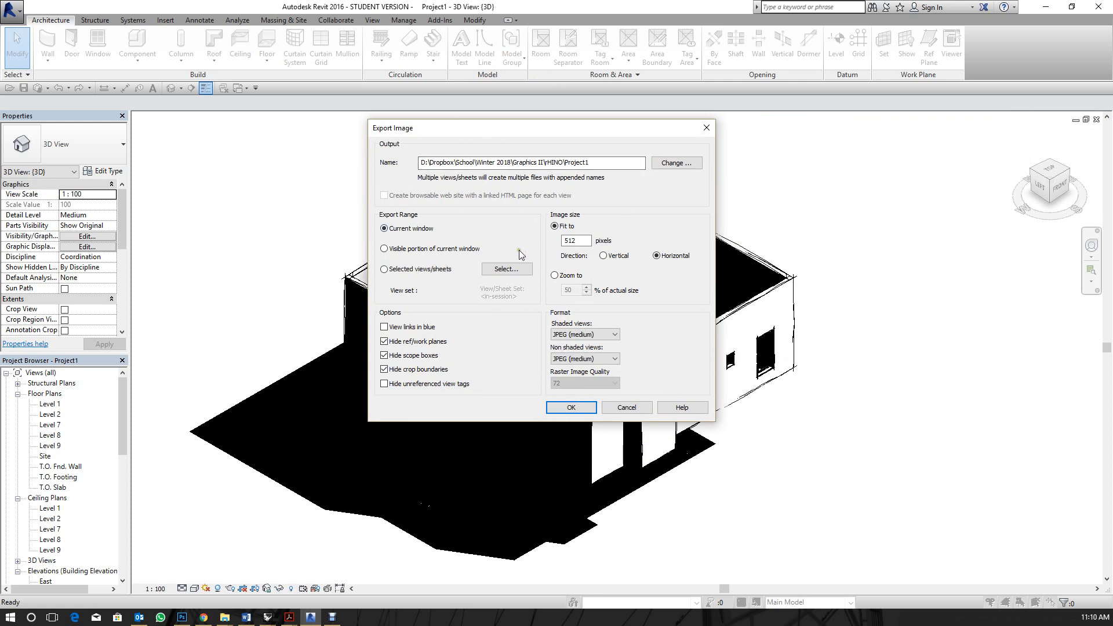
Size the exported image by zoom at 500% of actual size, with a raster image quality of 300.
click(571, 276)
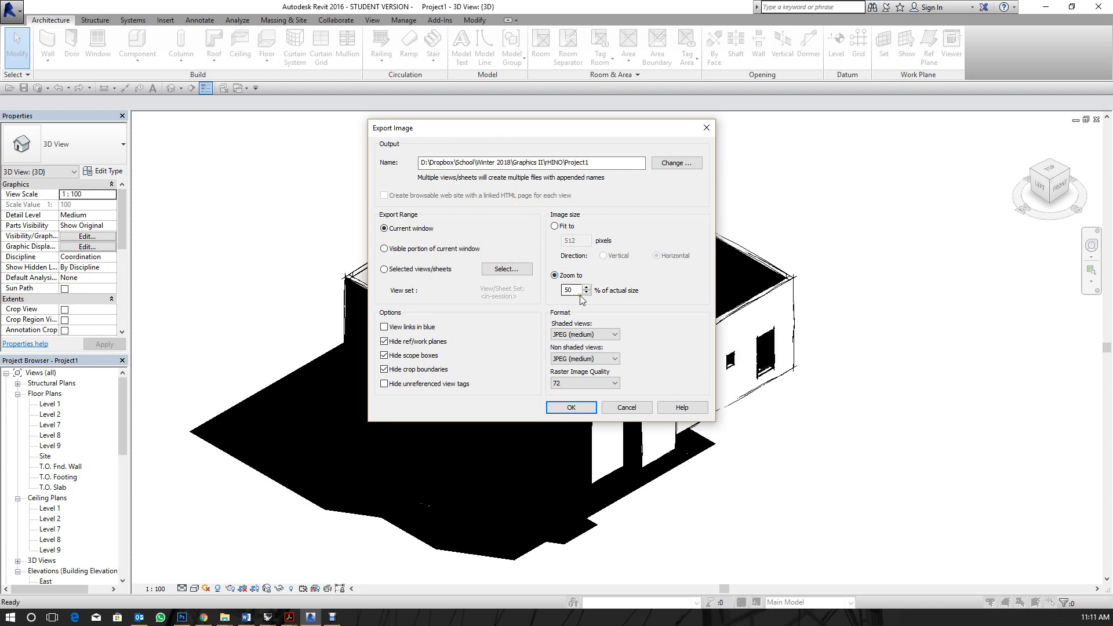
click(581, 383)
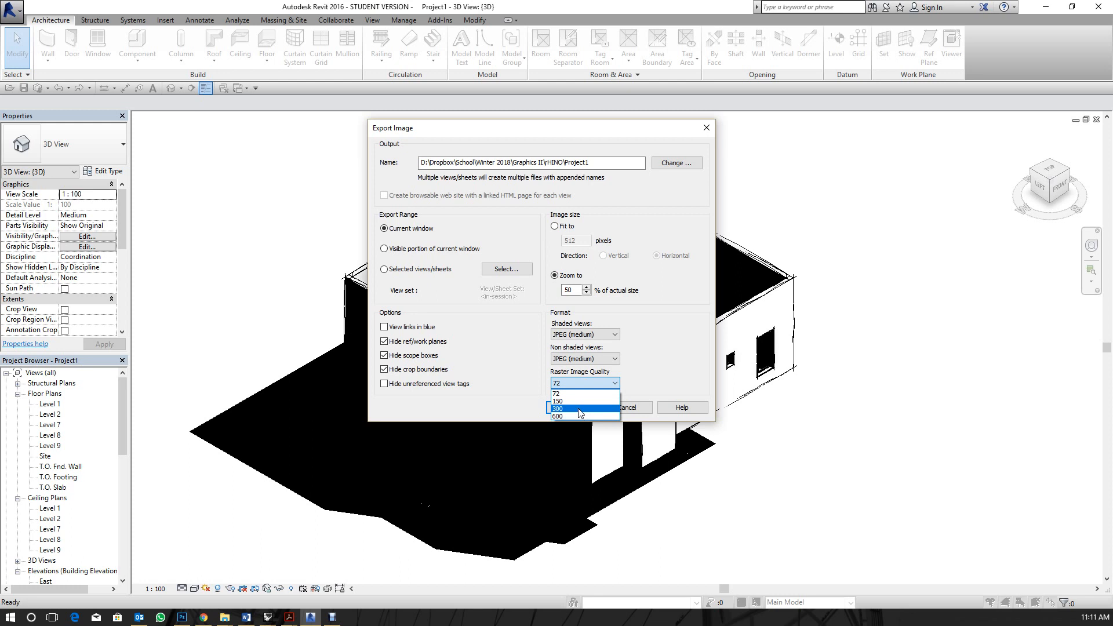
click(580, 408)
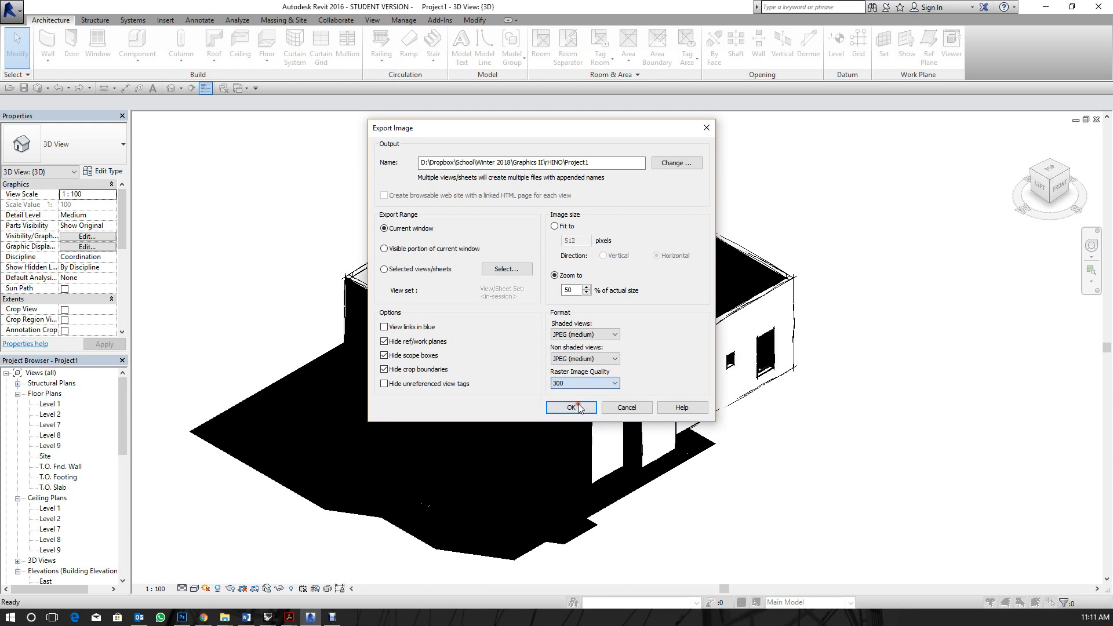
double_click(572, 290)
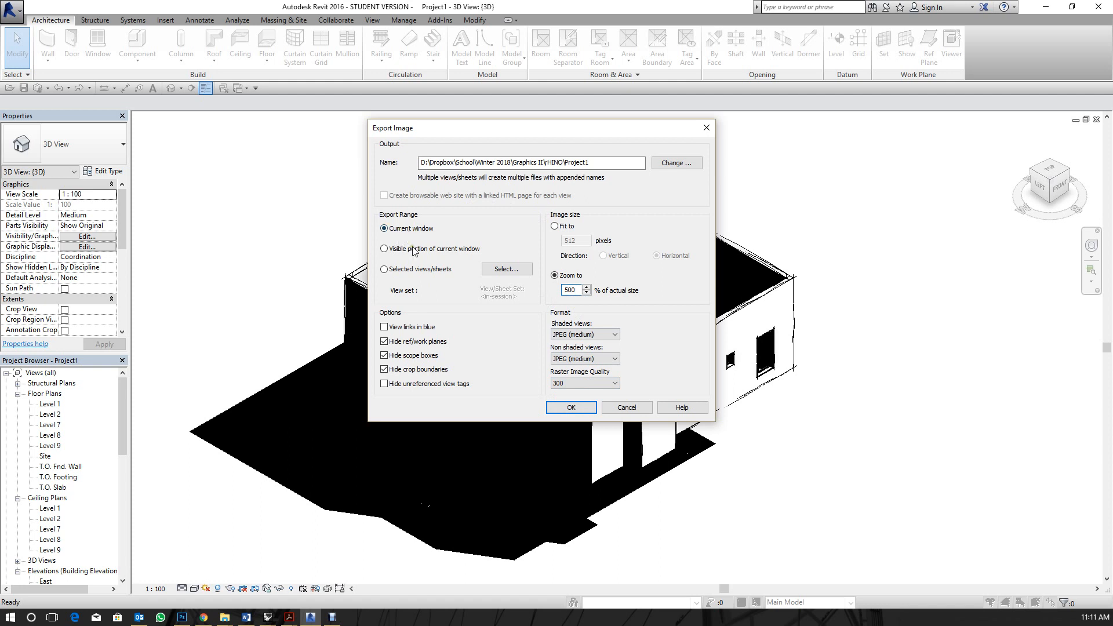
Set the export range to selected views/sheets and include the Level 1 and Level 2 floor plans.
drag(458, 136, 662, 169)
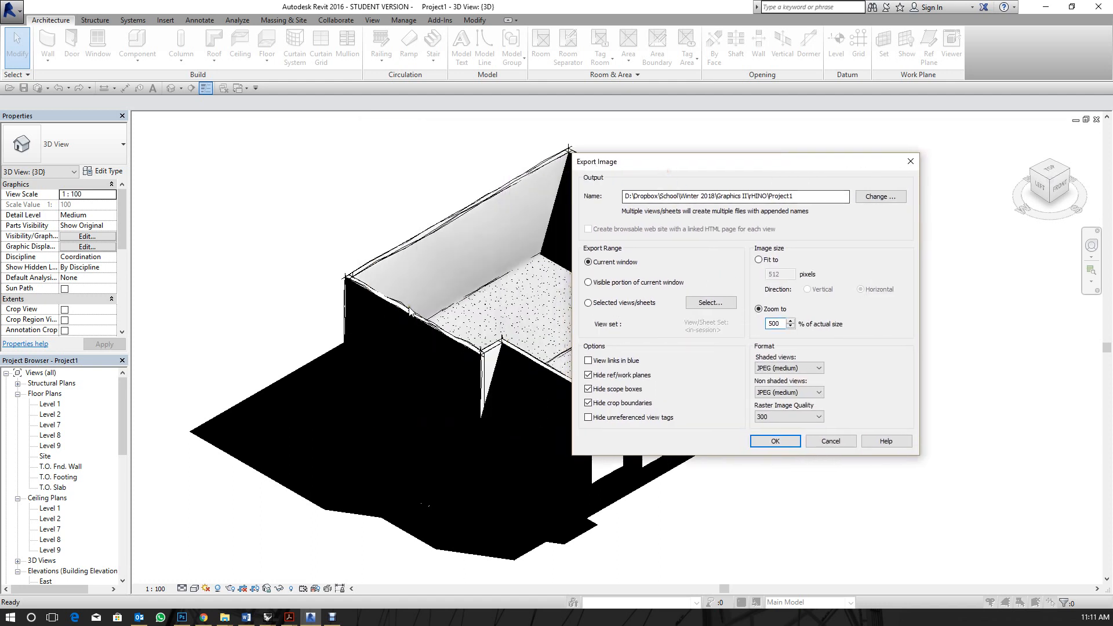
click(613, 303)
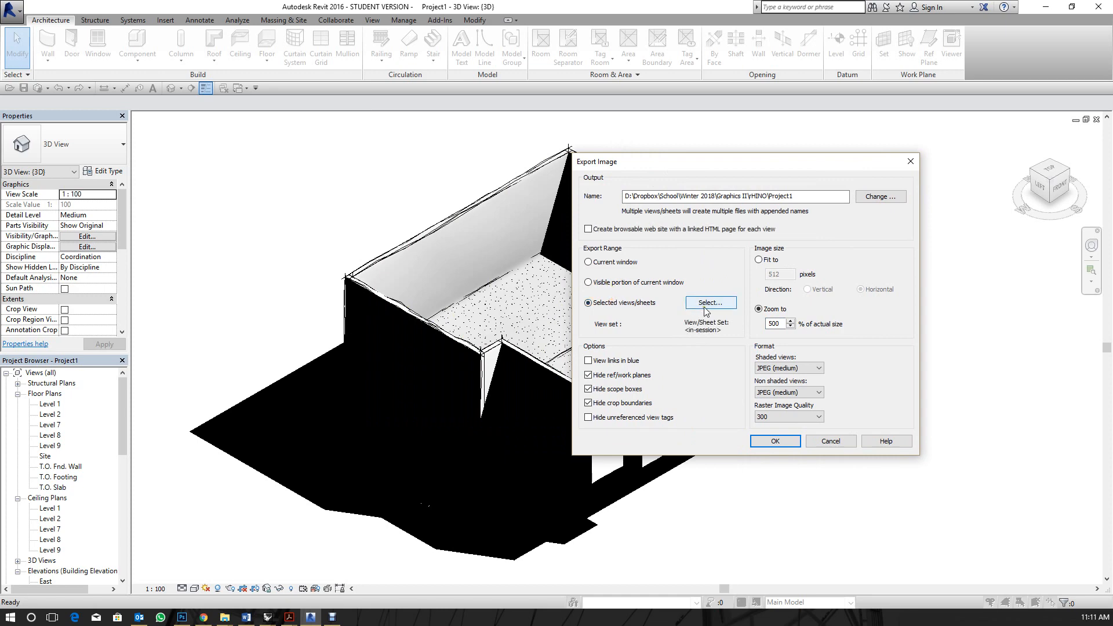
click(704, 307)
drag(695, 210, 309, 166)
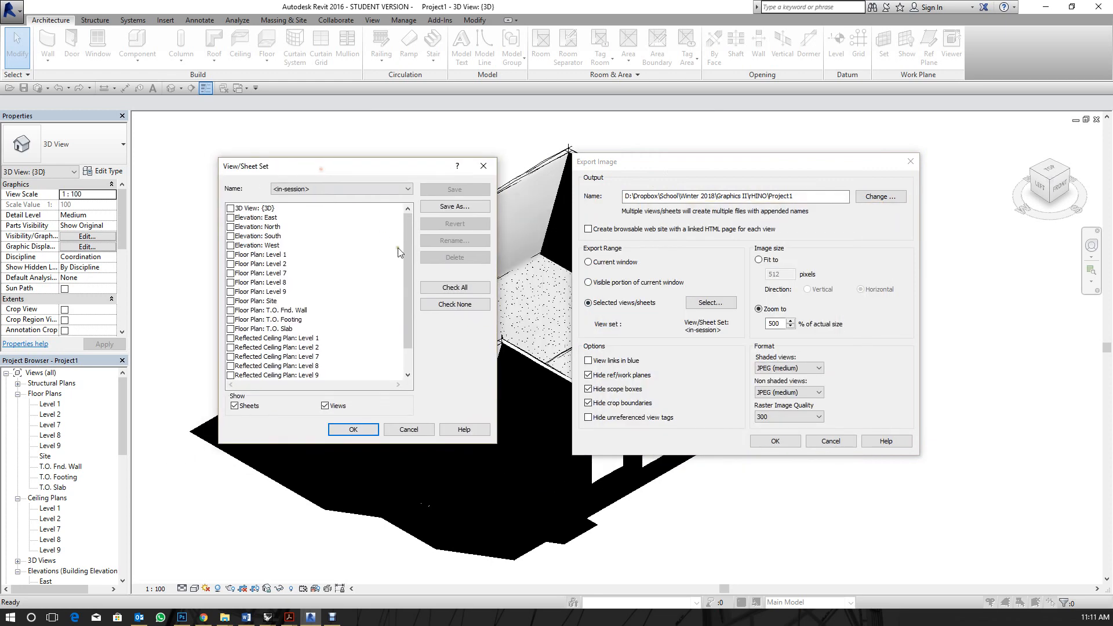
click(235, 255)
click(231, 263)
click(232, 255)
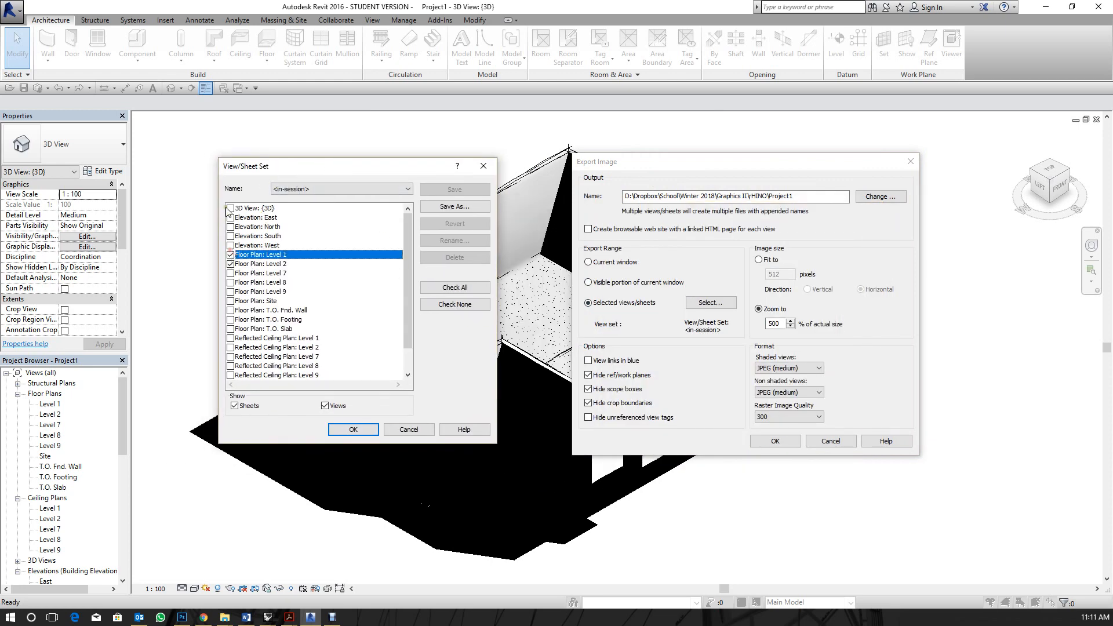
Add the 3D view and the East and North elevations to the view set, and save it for future sessions.
click(229, 209)
click(232, 219)
click(233, 228)
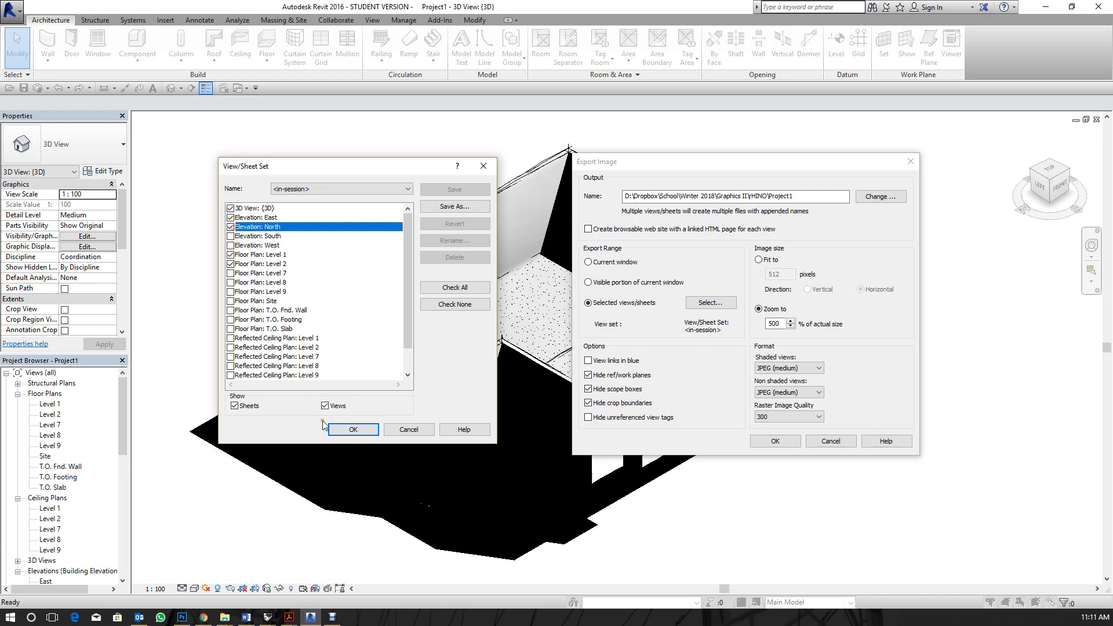
click(355, 430)
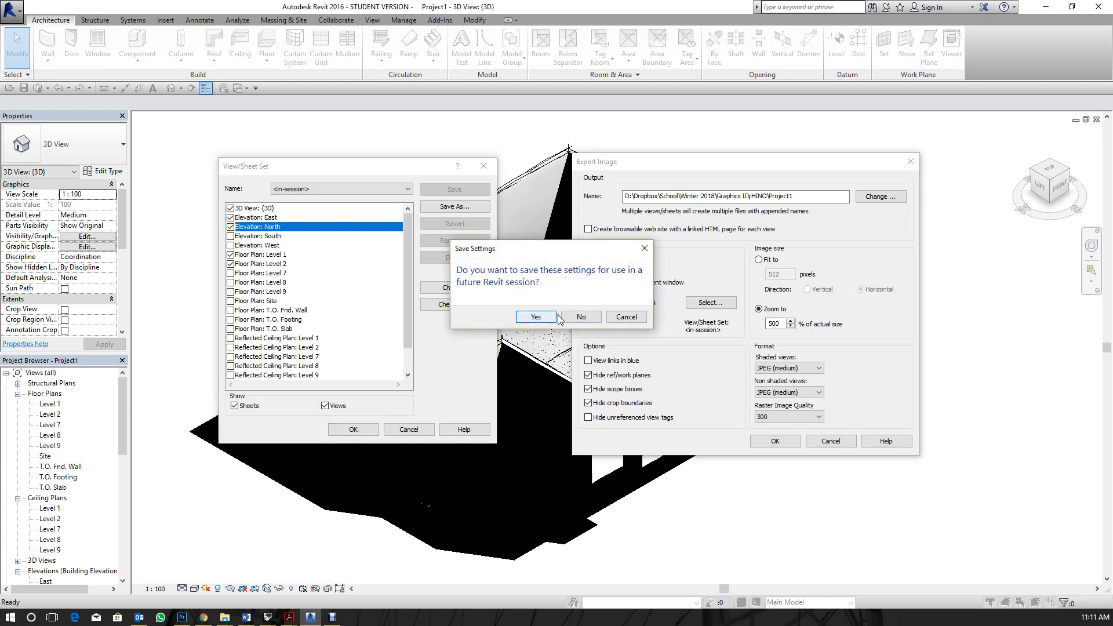
click(536, 317)
click(358, 328)
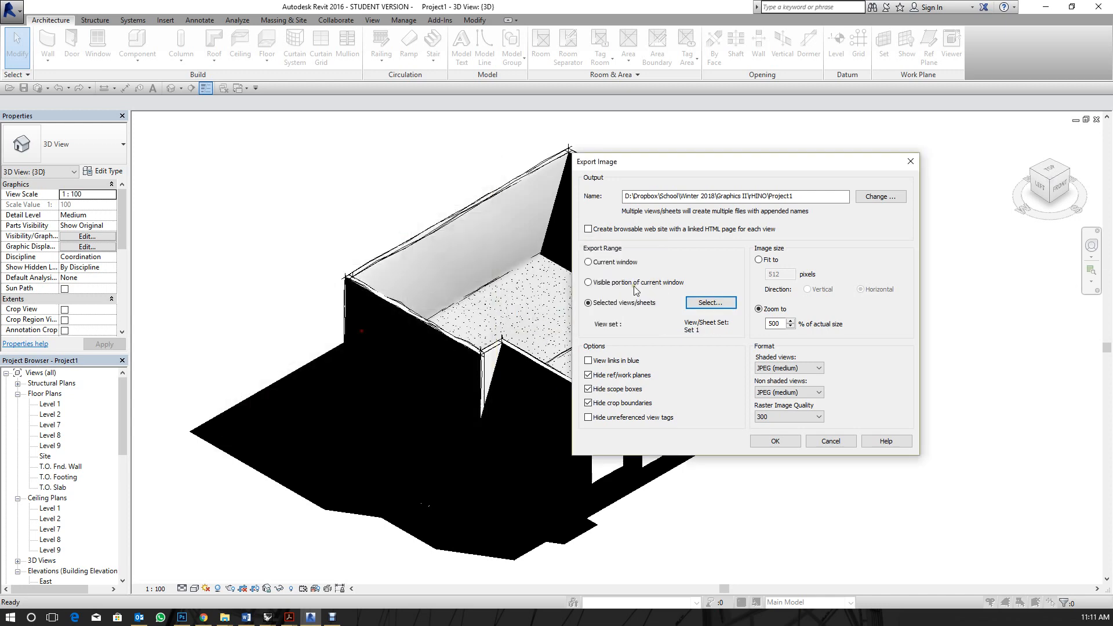
Export the images as Project1 into a newly created folder, New folder (2), on the Desktop.
click(783, 183)
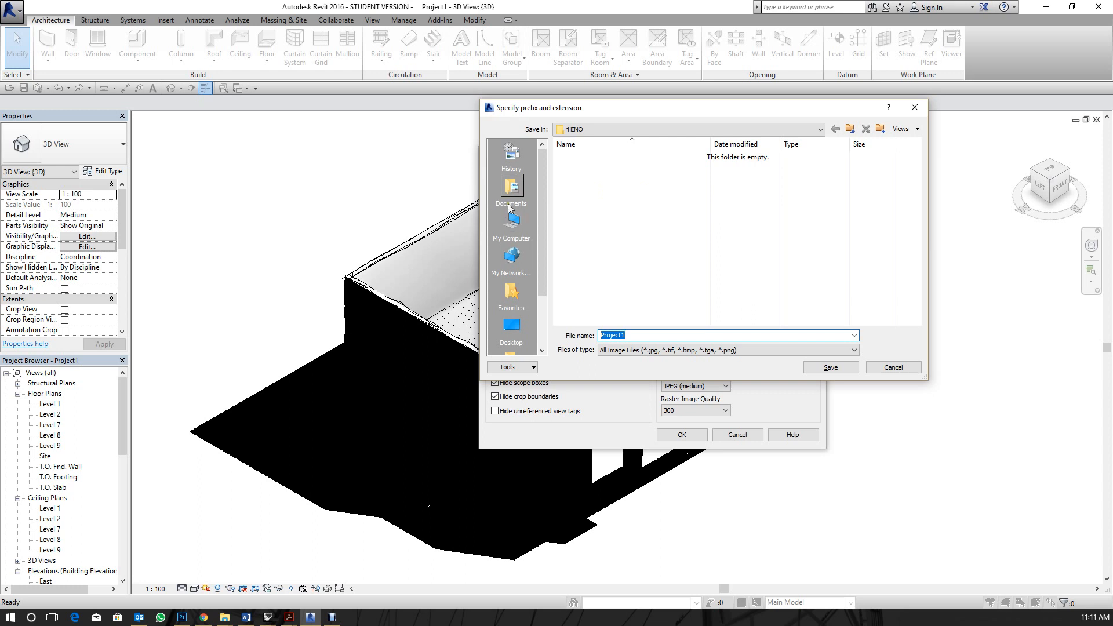
scroll(511, 197, down, 2)
click(511, 258)
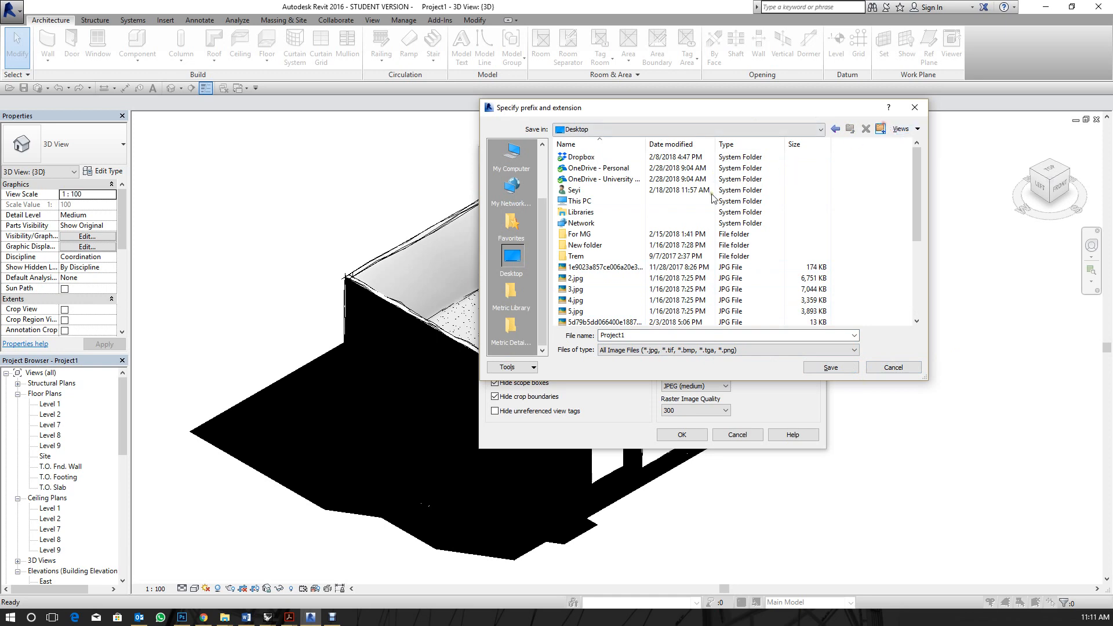
double_click(606, 246)
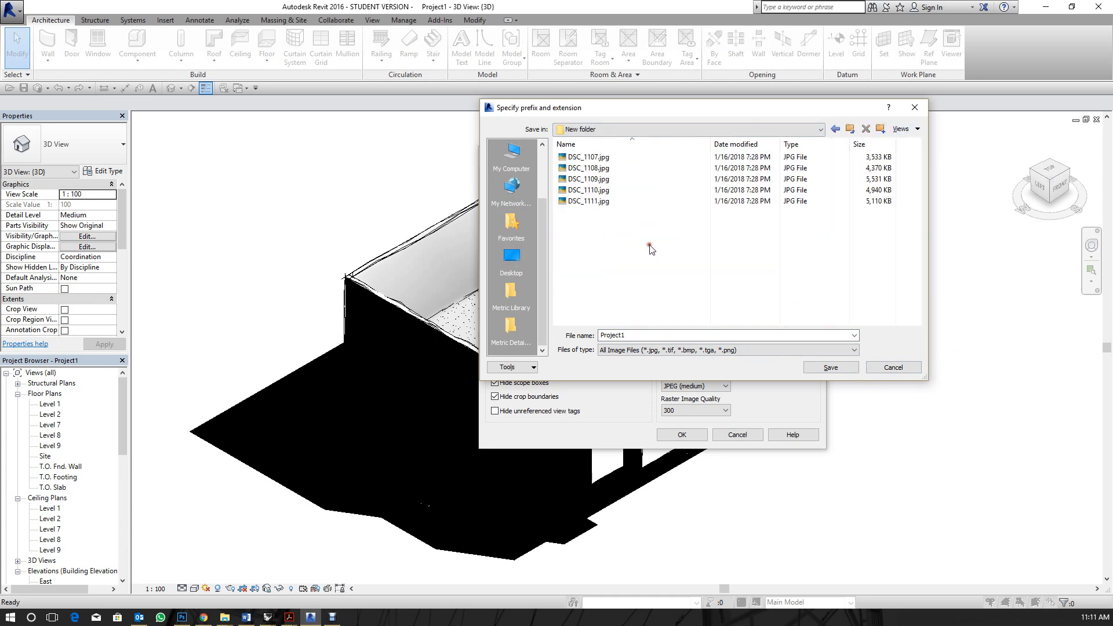
key(BackSpace)
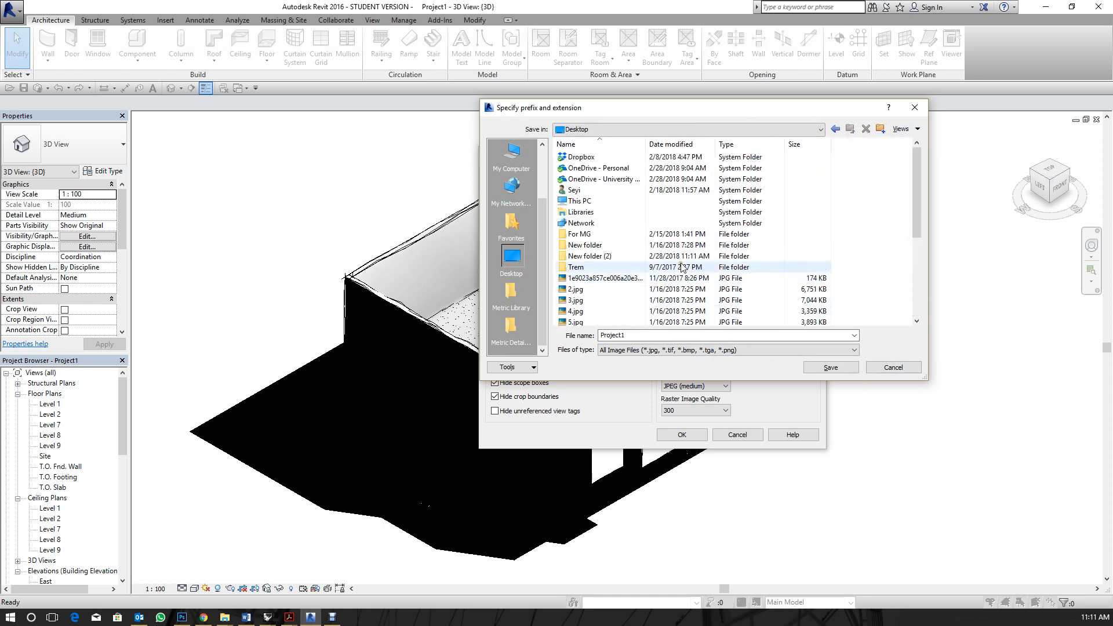
double_click(621, 256)
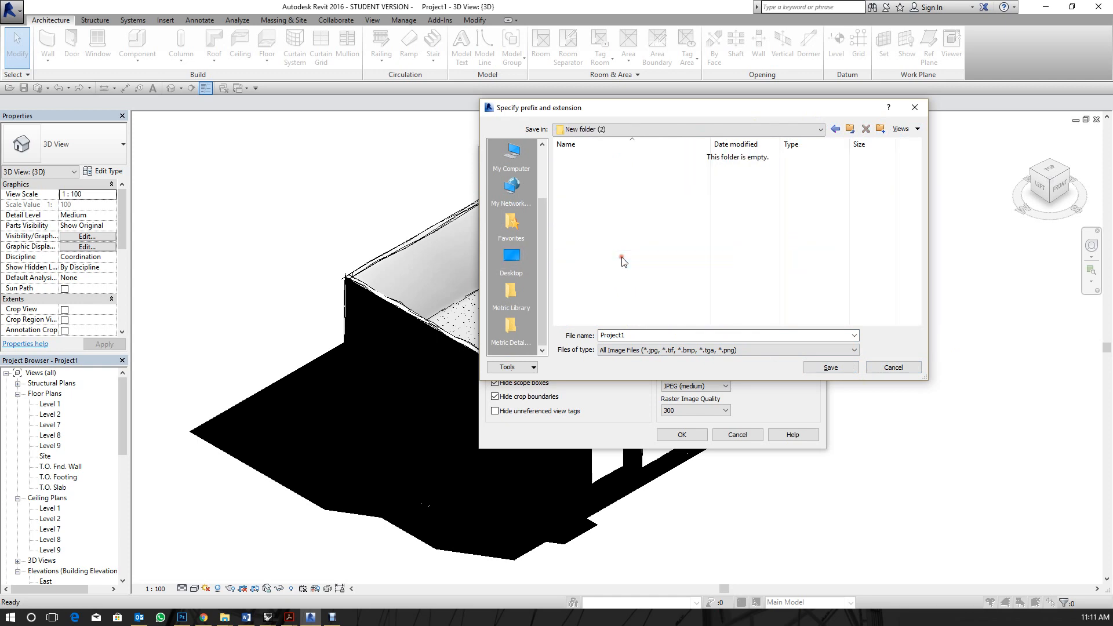
click(849, 368)
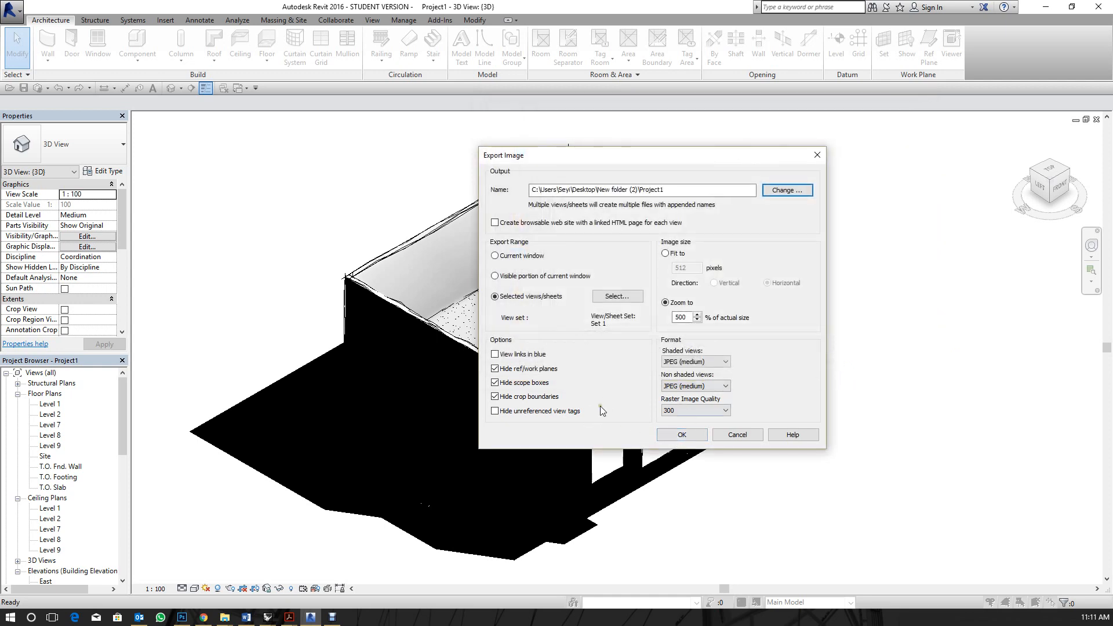
click(692, 438)
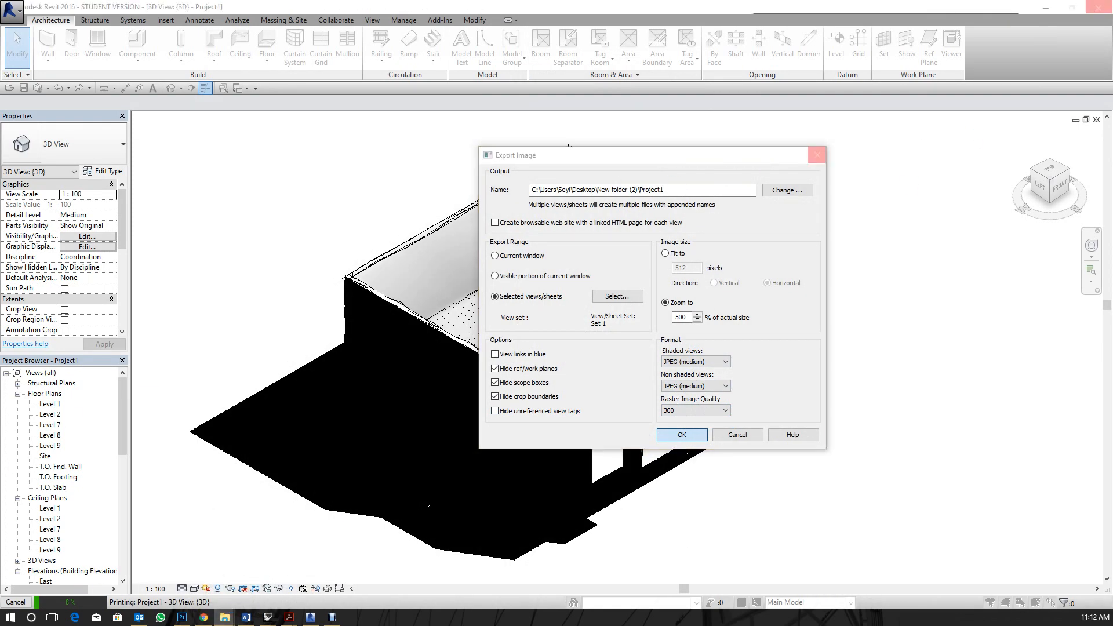
Switch to File Explorer and open New folder (2) on the Desktop to check the exported images.
click(224, 616)
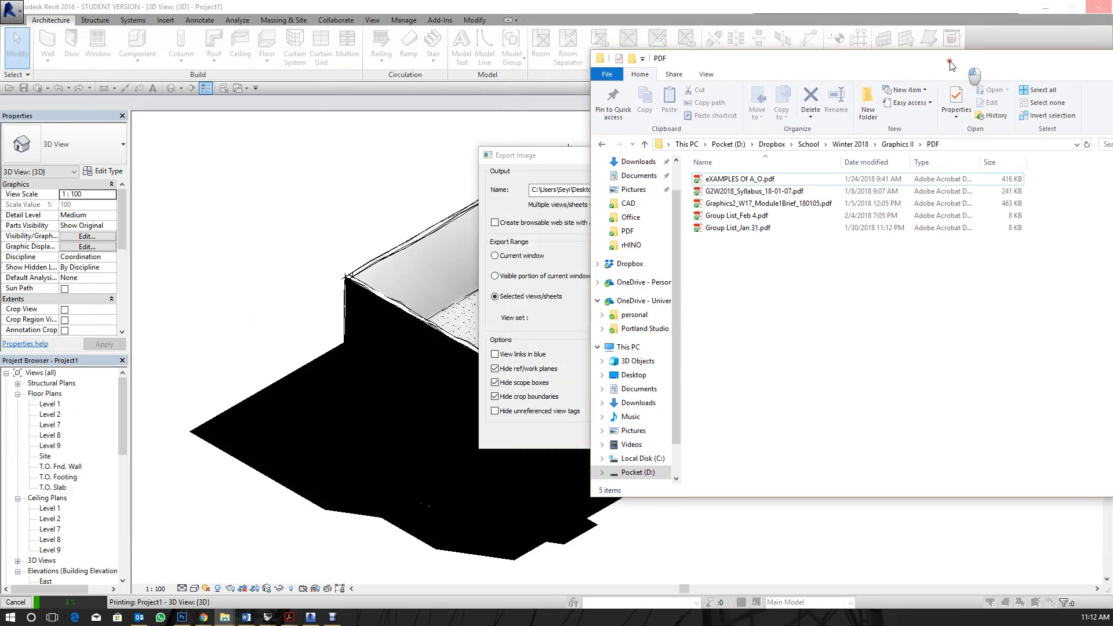
scroll(506, 375, down, 1)
scroll(504, 324, up, 3)
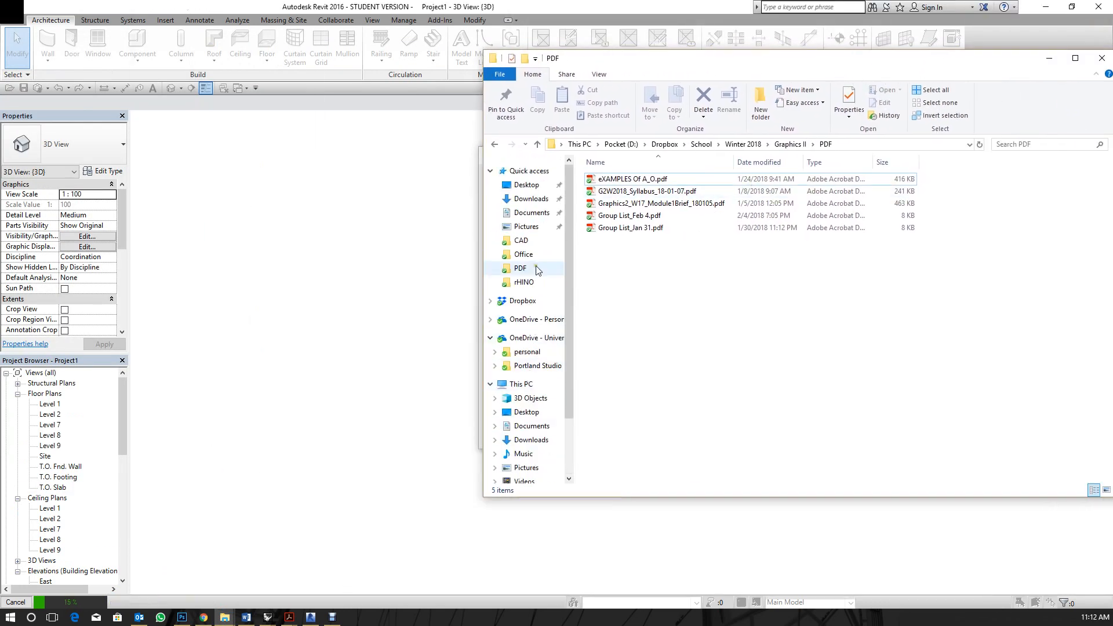
click(527, 186)
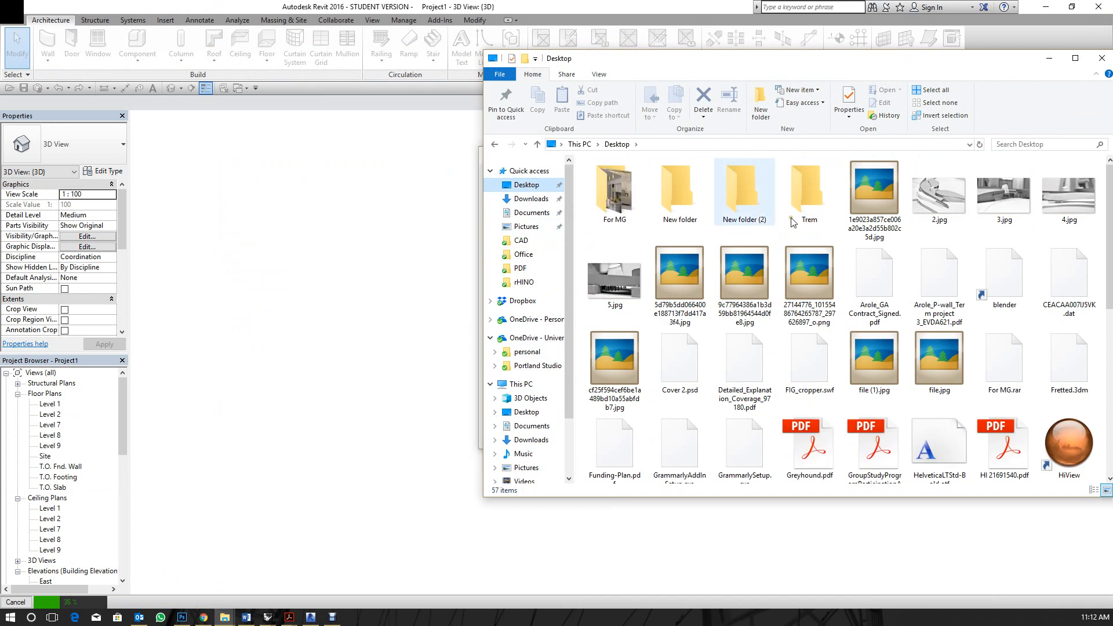
double_click(753, 212)
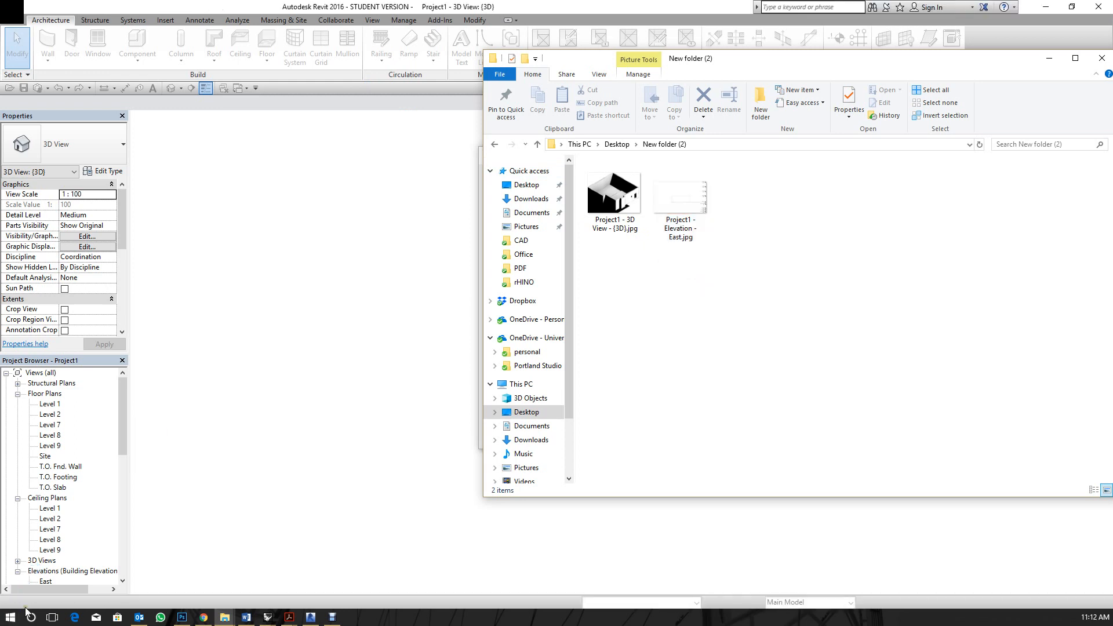
Cancel the running image export and confirm stopping the operation.
click(22, 603)
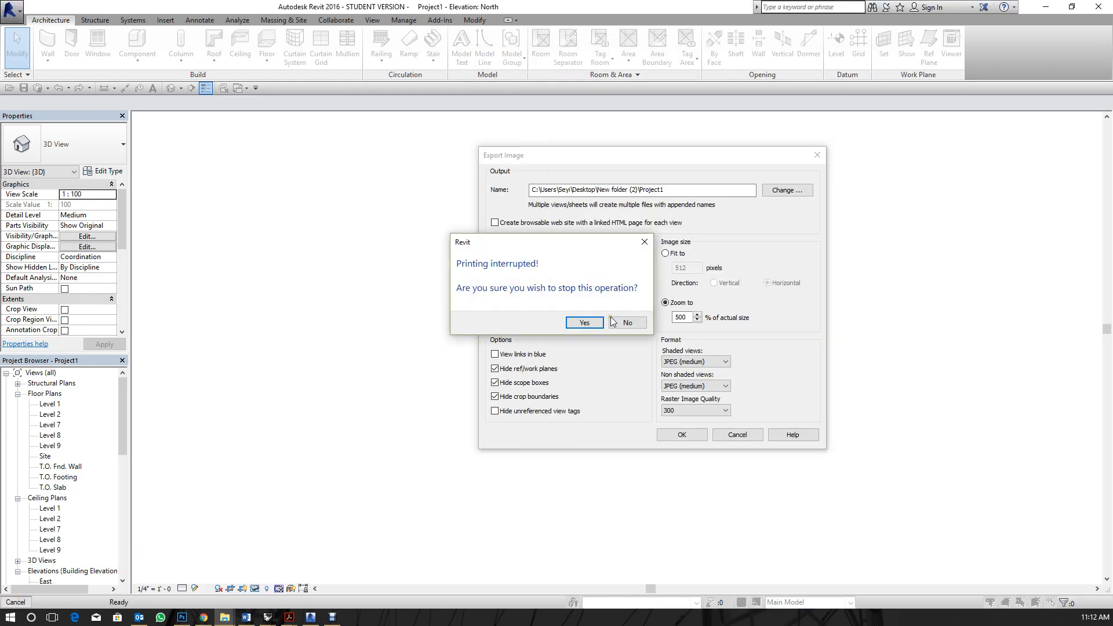
click(584, 323)
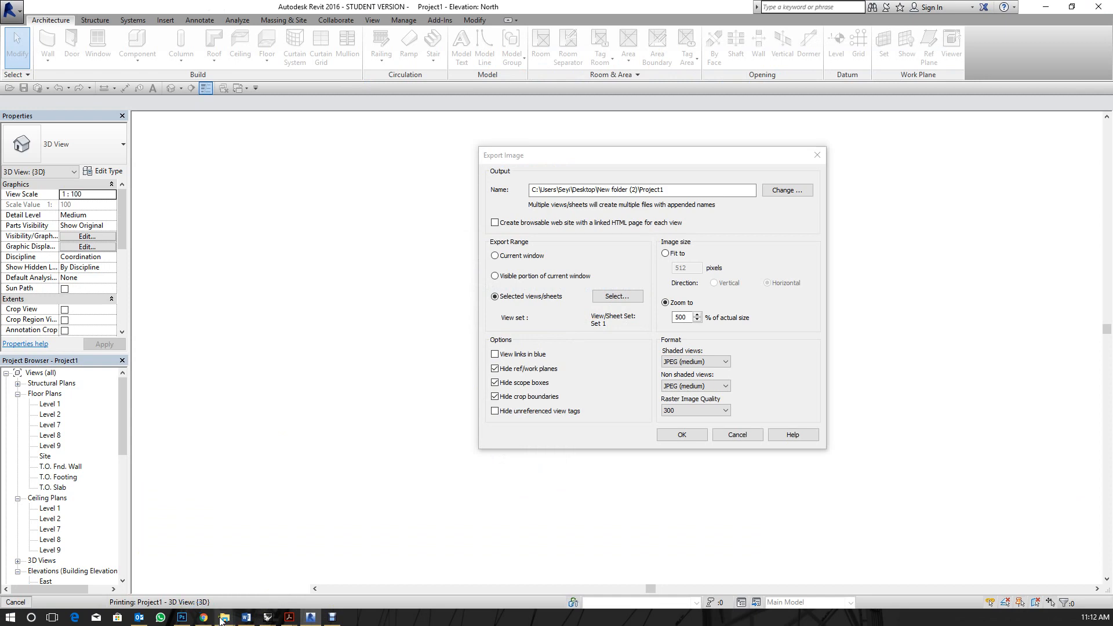
View the exported East elevation and 3D view JPEGs from New folder (2), and close the viewer and the folder.
mouse_move(225, 616)
click(284, 570)
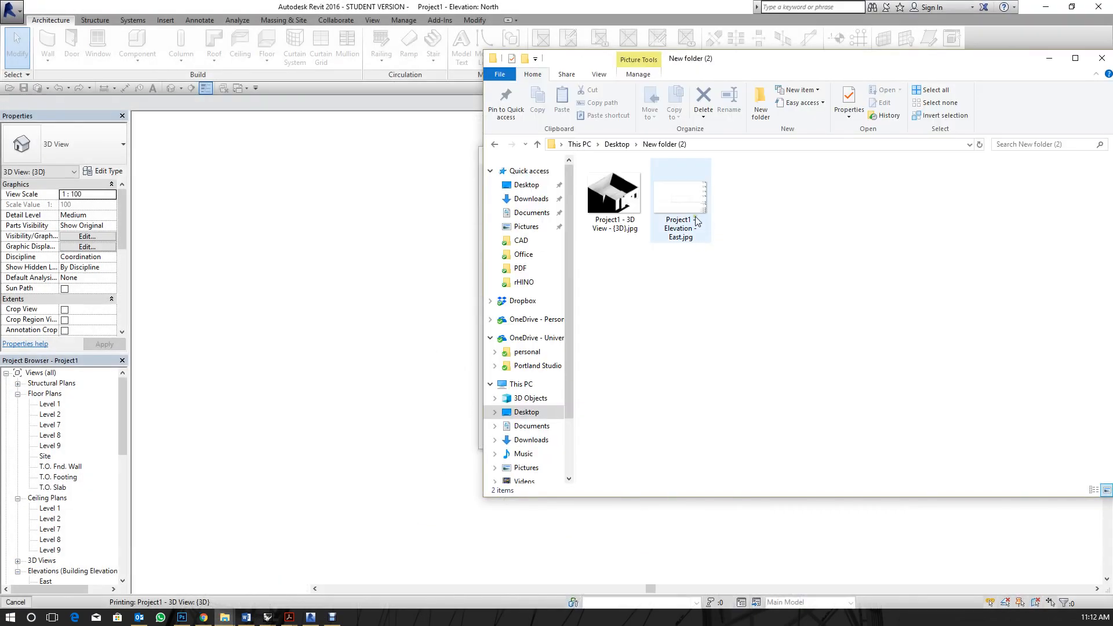
click(694, 216)
double_click(694, 216)
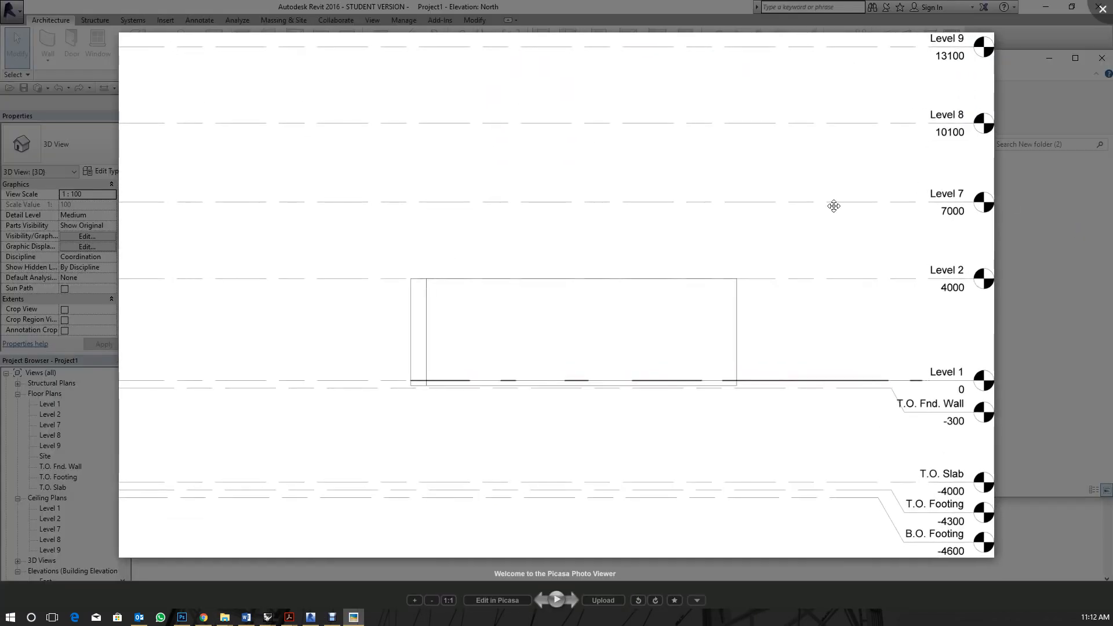
key(Left)
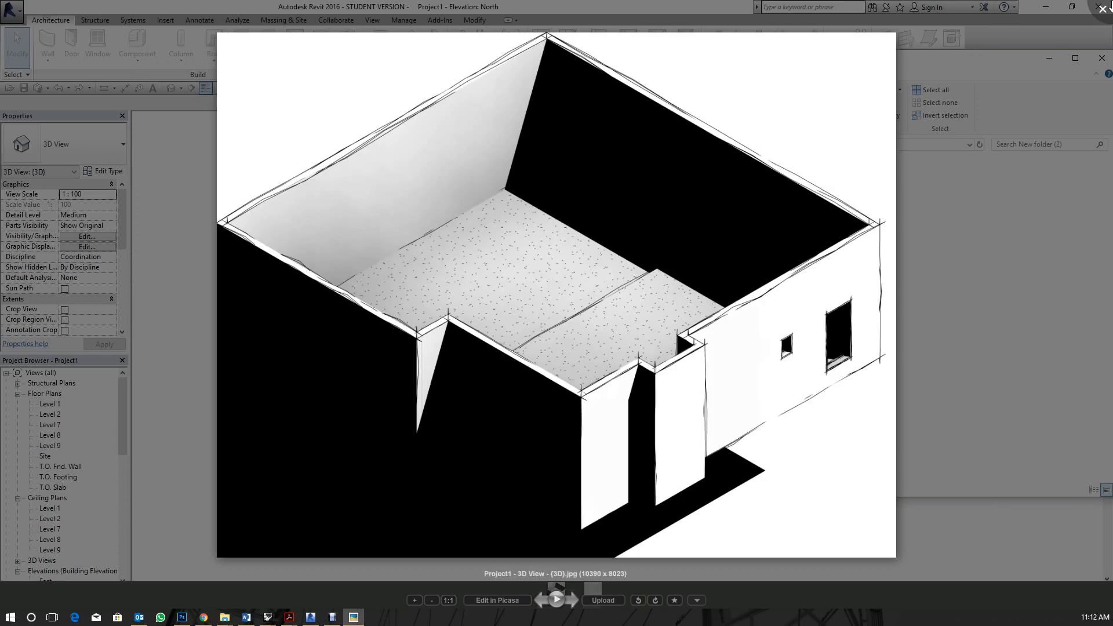
click(1100, 9)
click(1006, 181)
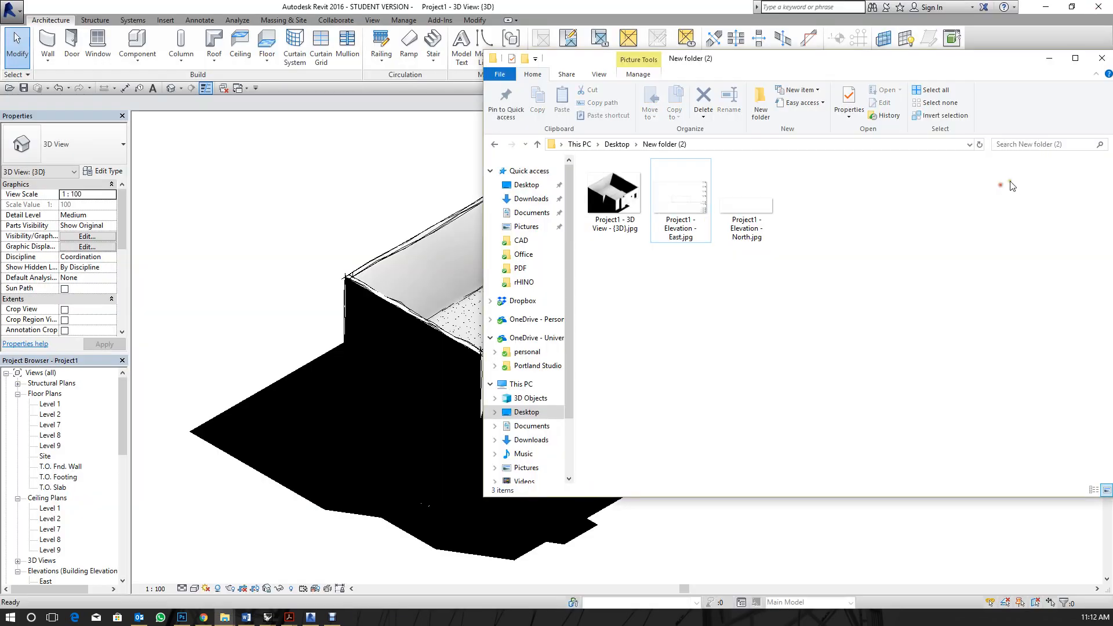
click(1100, 59)
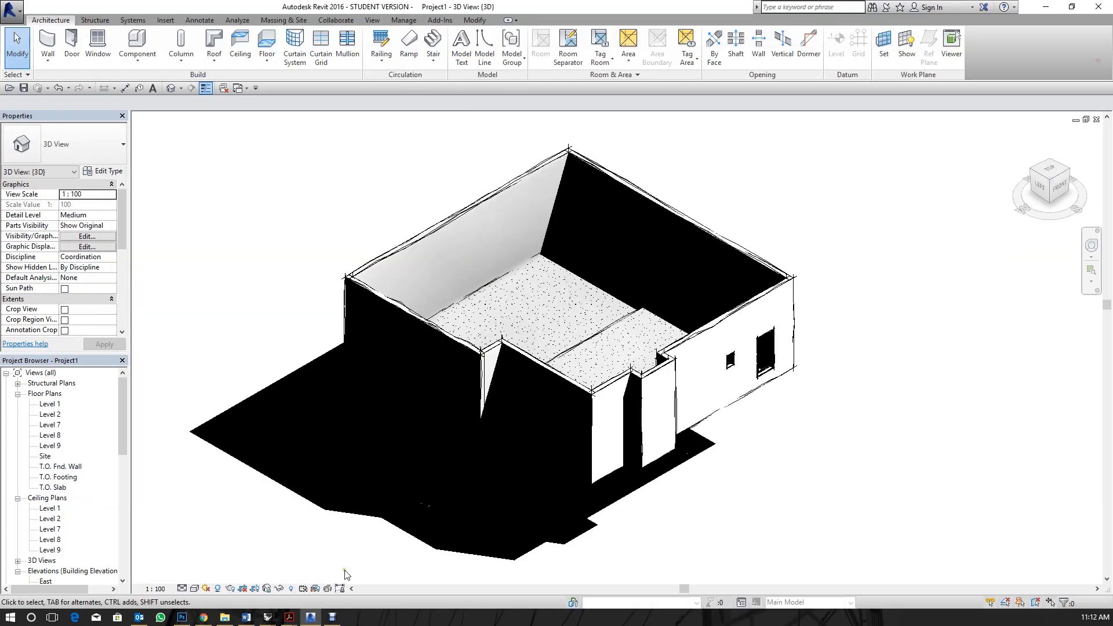
Open the IFC export settings to view the options, and leave without exporting.
click(16, 18)
mouse_move(58, 177)
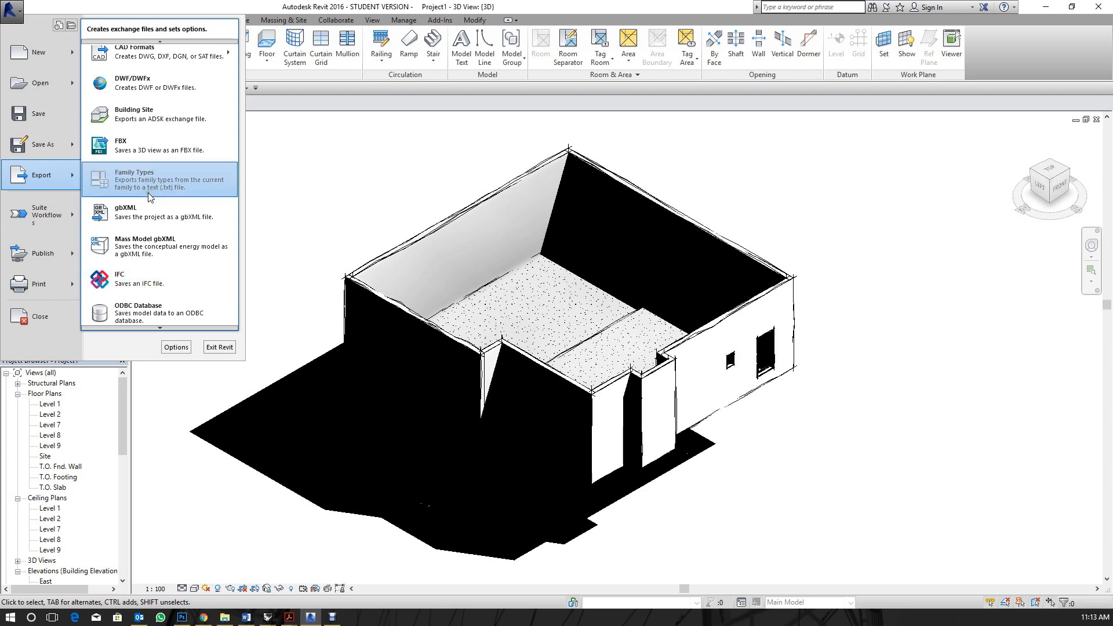
click(185, 293)
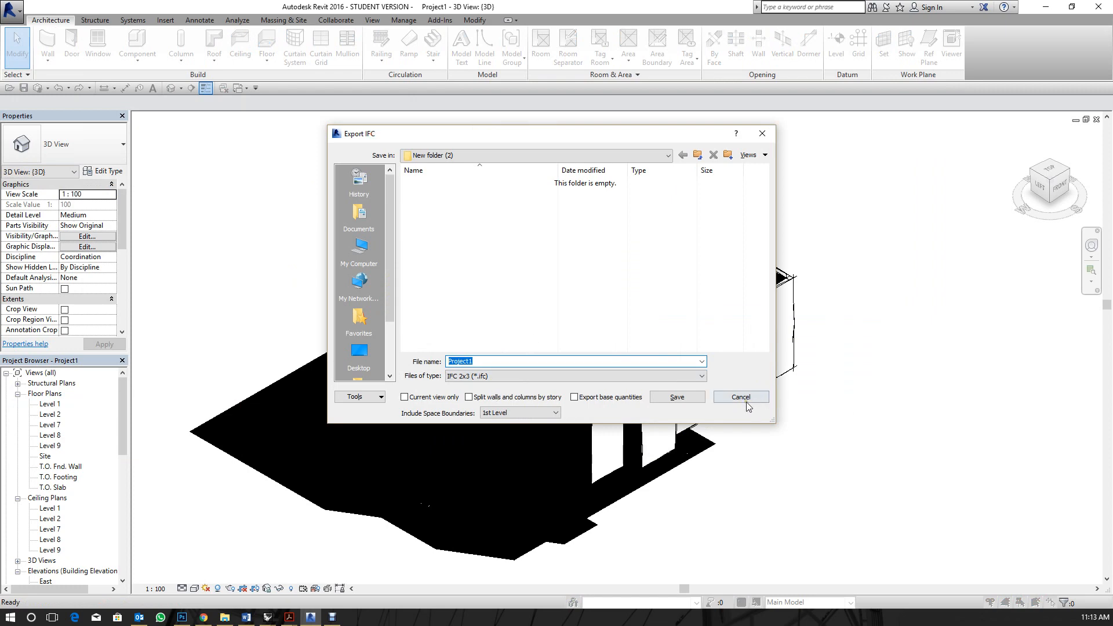
click(750, 398)
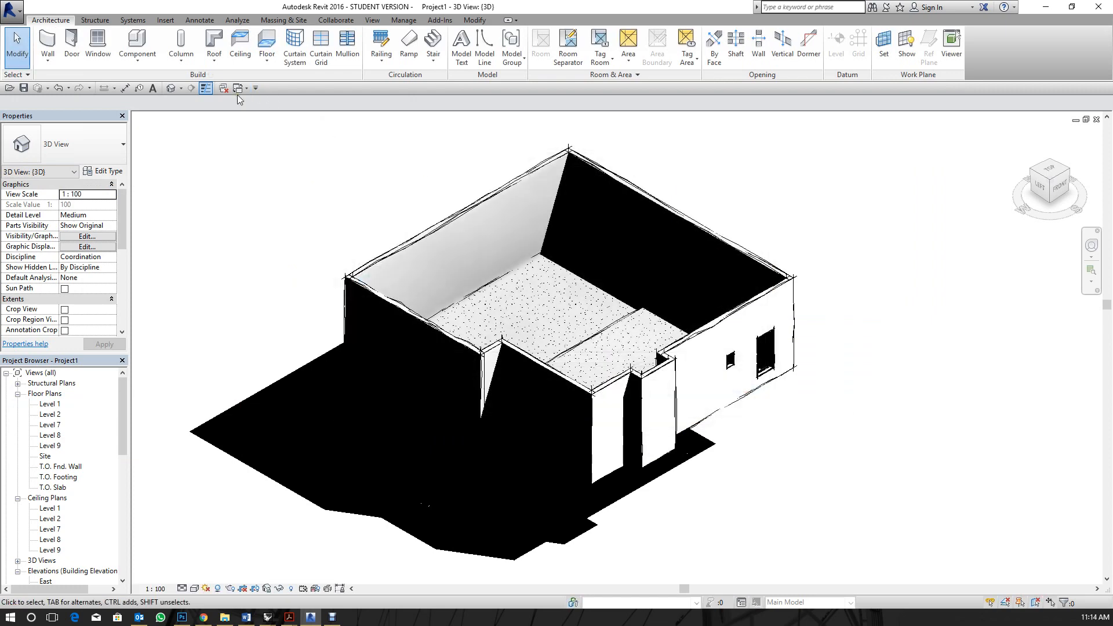
Start linking an IFC file and set the folder to look in to Dropbox.
scroll(403, 329, down, 5)
scroll(644, 284, up, 2)
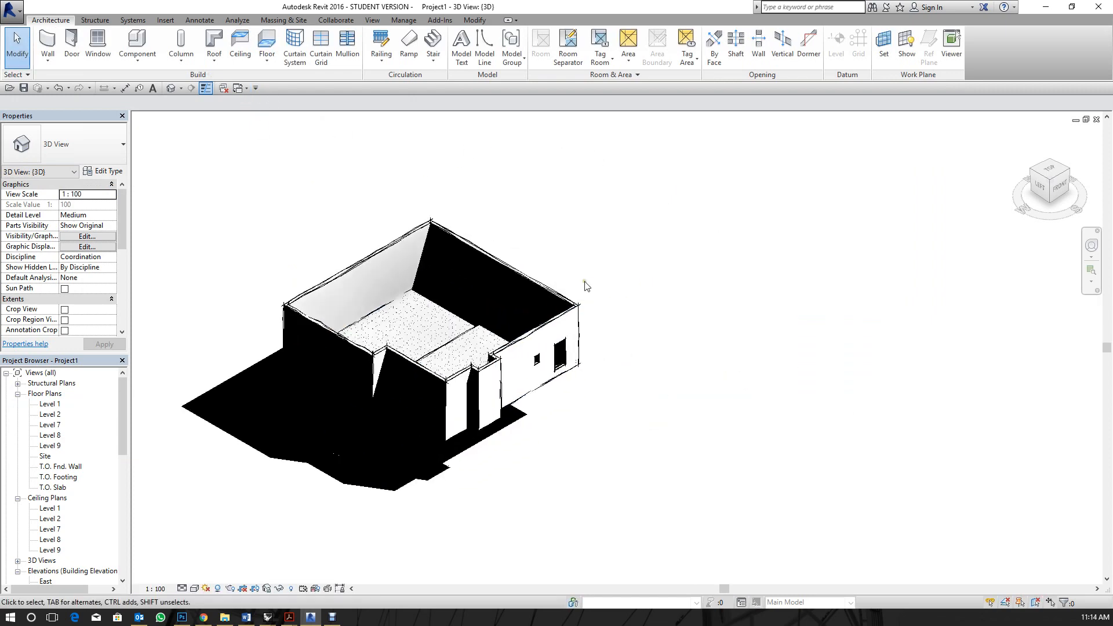
scroll(584, 285, up, 1)
click(165, 21)
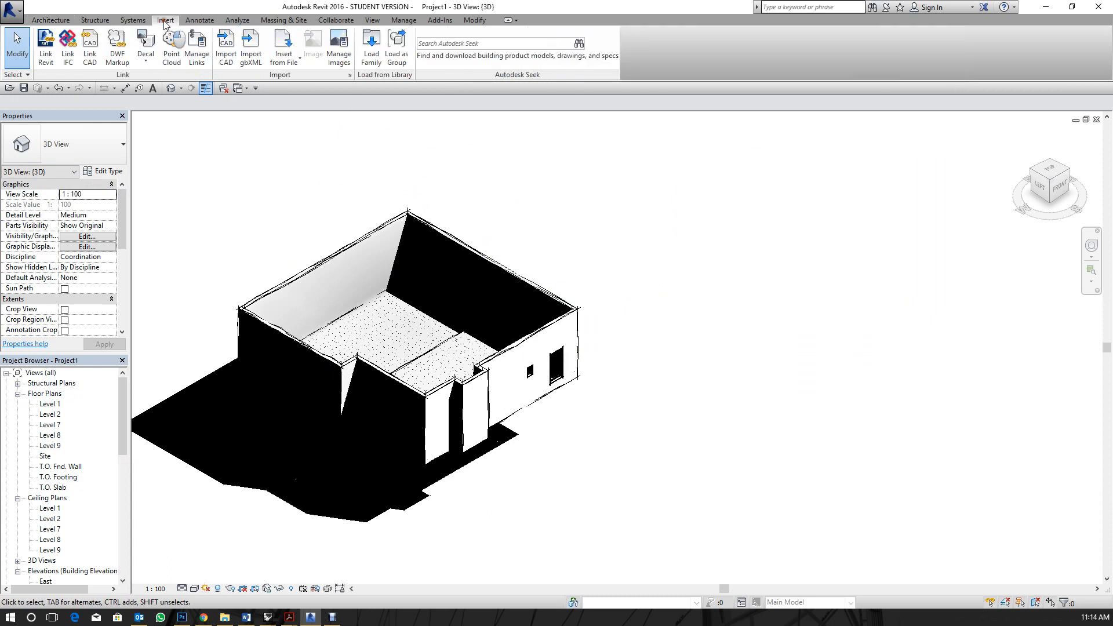
click(73, 55)
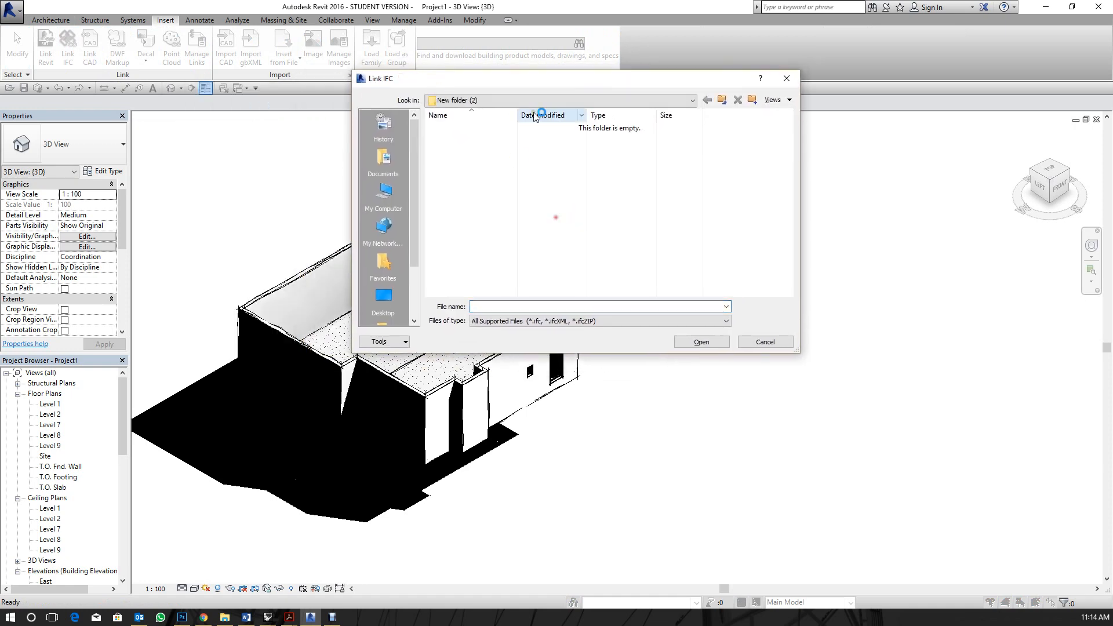
click(527, 103)
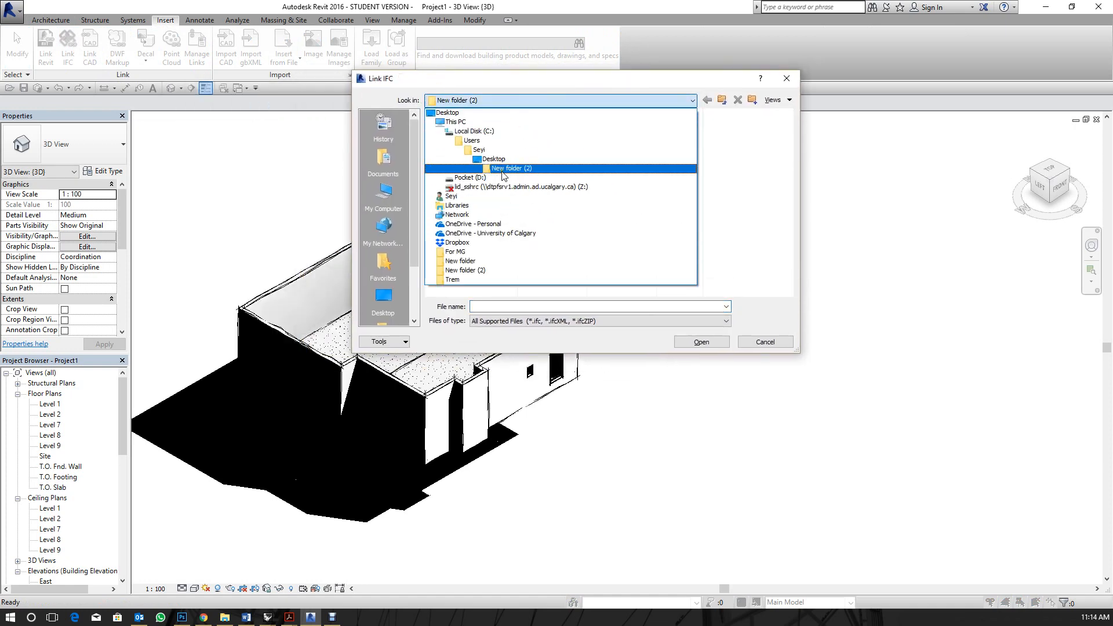
click(456, 241)
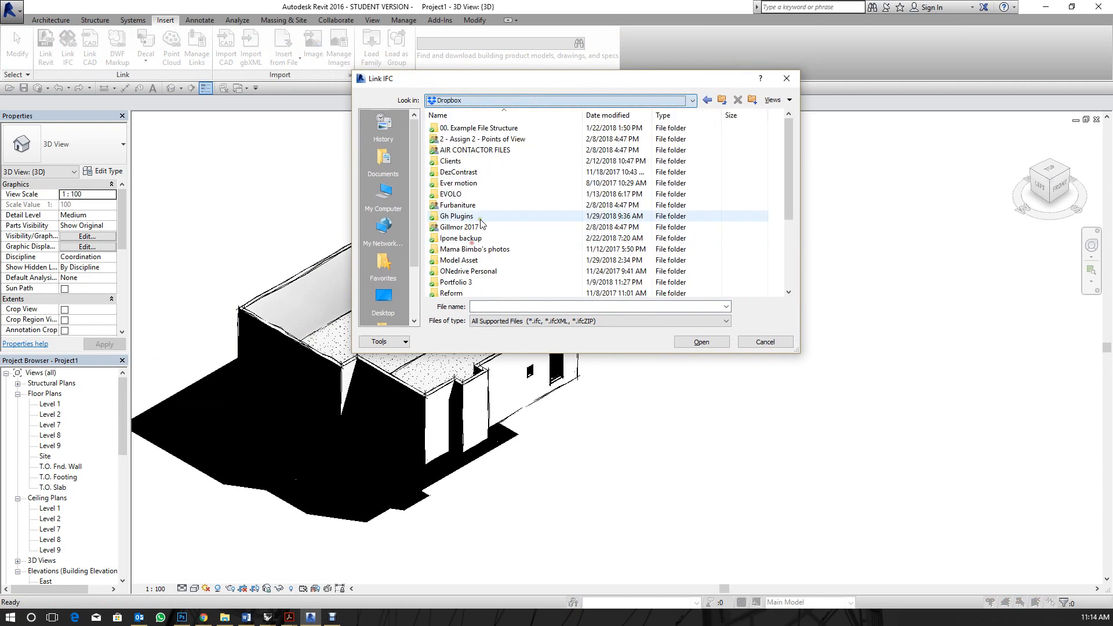
Link Try-this.ifc from the School, Winter 2018, Graphics II, rHINO folder.
scroll(455, 236, down, 4)
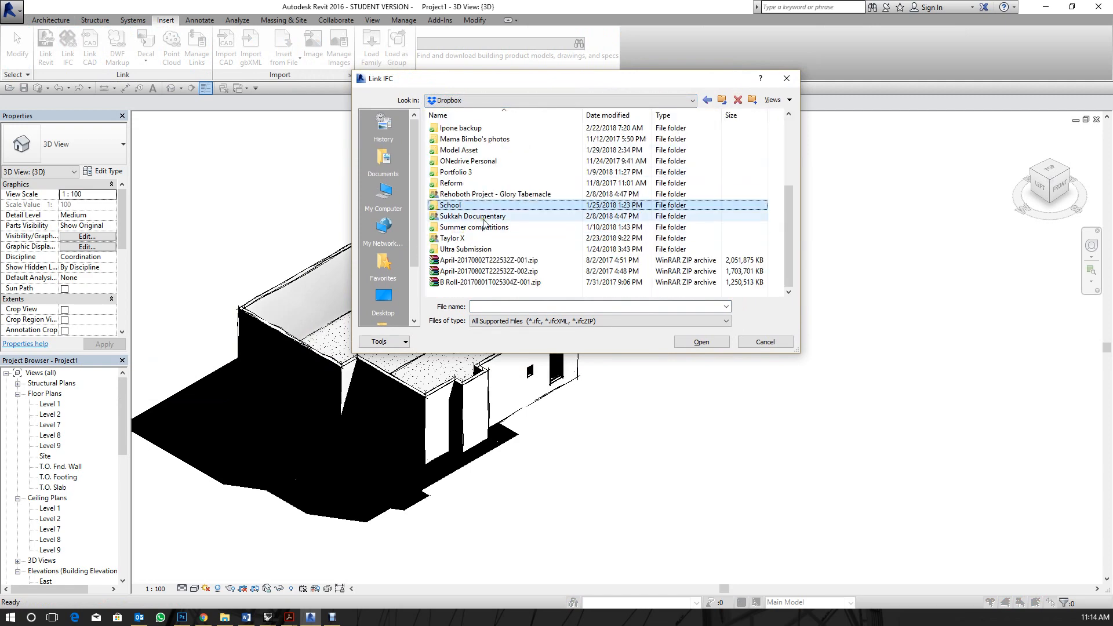
double_click(486, 209)
double_click(458, 150)
click(472, 172)
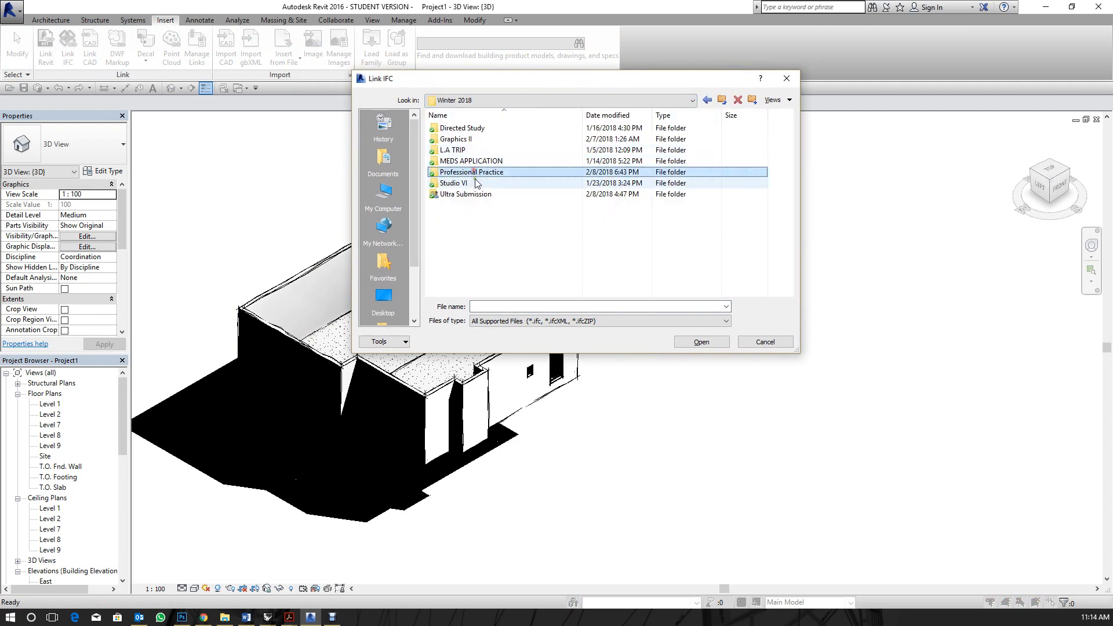
double_click(472, 139)
double_click(472, 207)
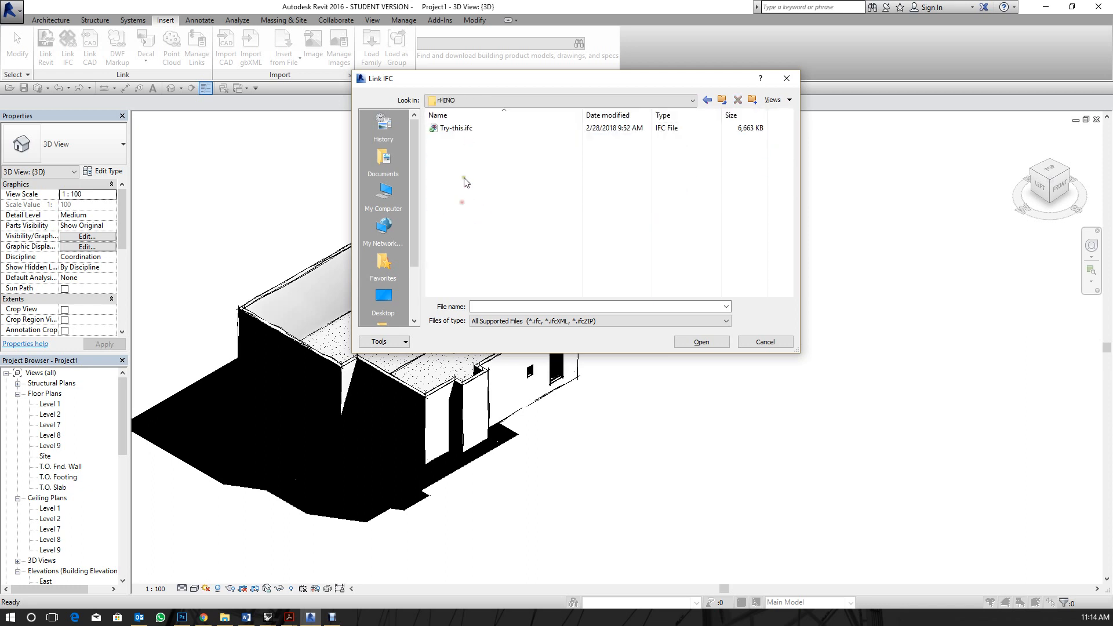
click(469, 128)
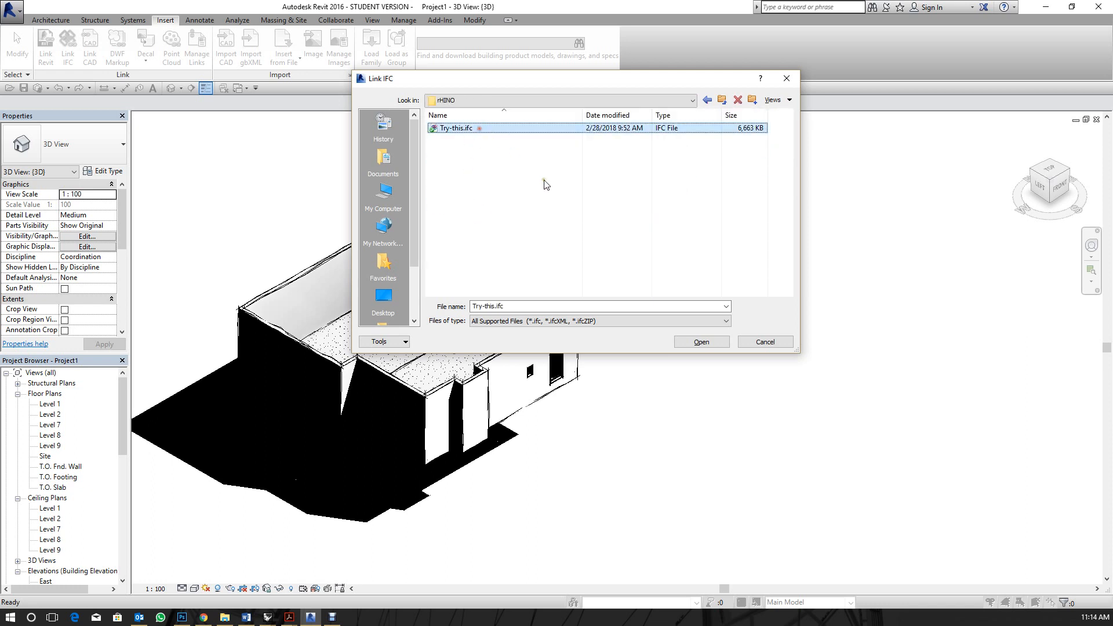
click(702, 341)
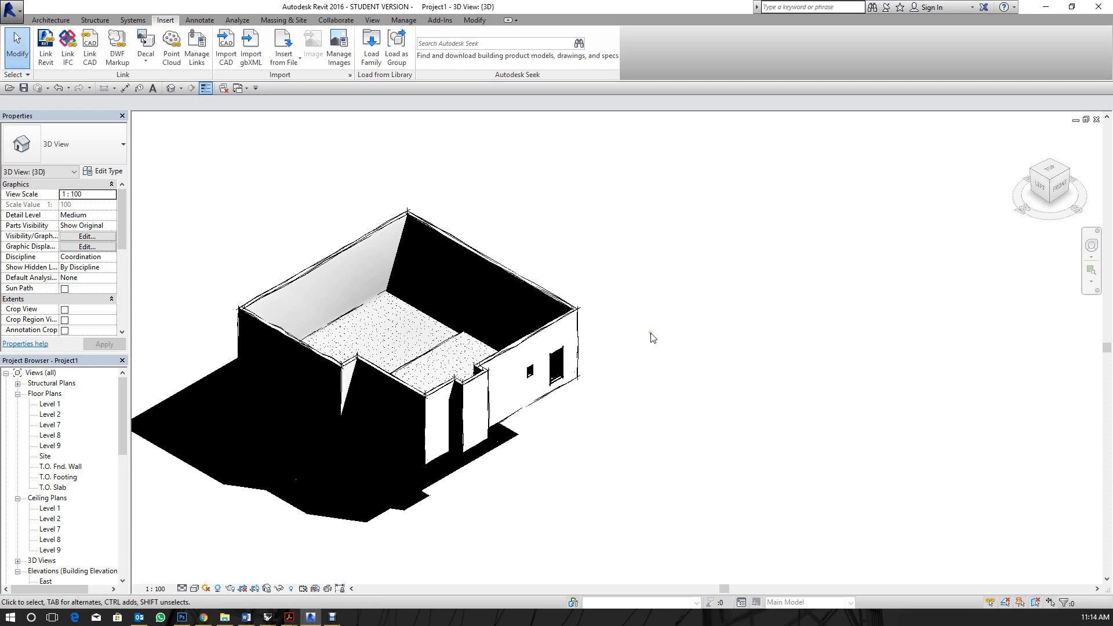
Select the entire building model in the 3D view and delete it.
scroll(650, 337, down, 6)
scroll(451, 352, up, 3)
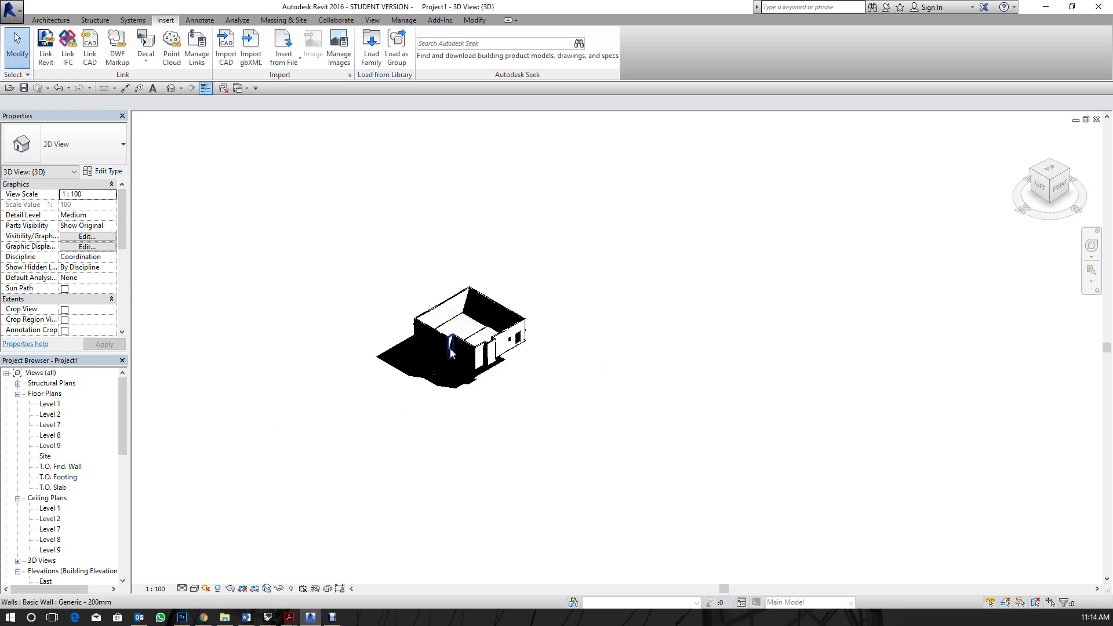
scroll(451, 353, up, 2)
scroll(450, 366, up, 3)
click(498, 365)
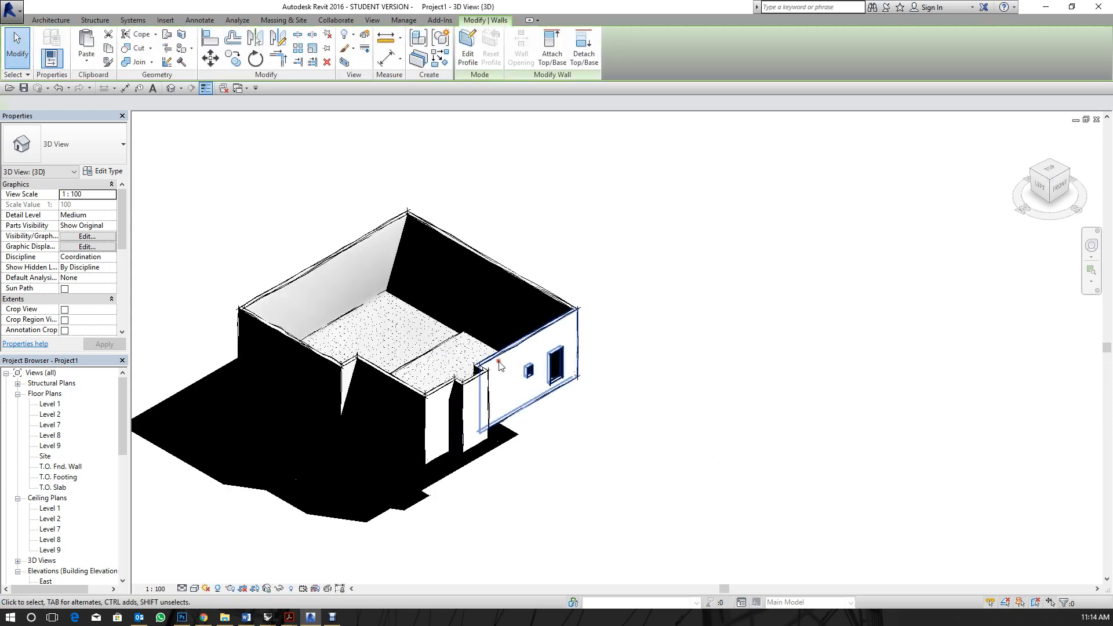
click(621, 406)
drag(633, 472, 217, 213)
key(Delete)
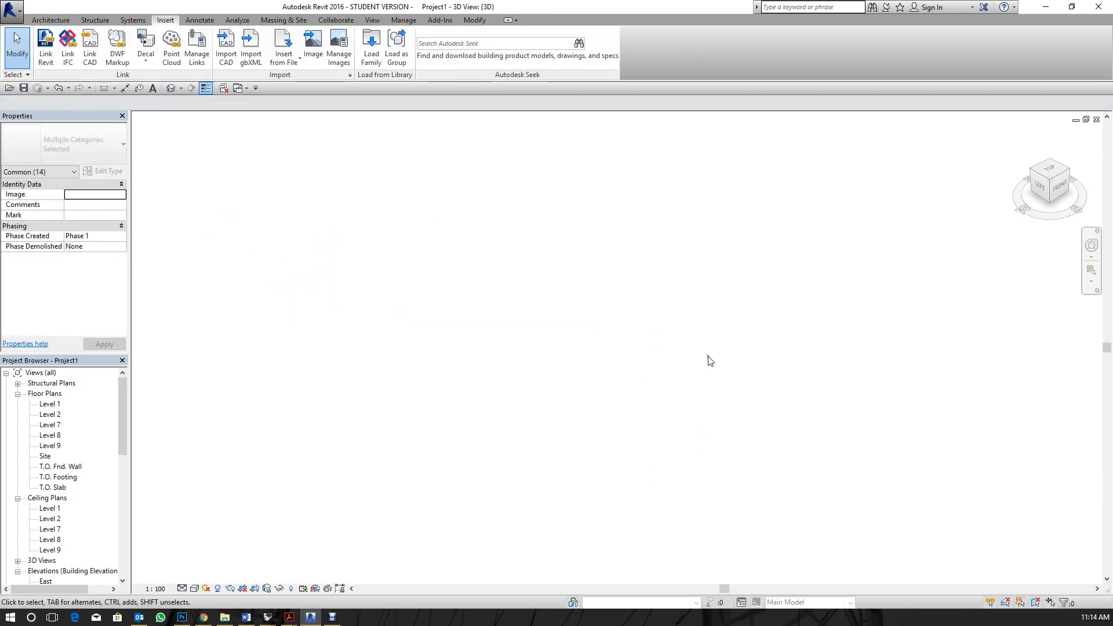
Link Try-this.ifc from the rHINO folder once more into the emptied 3D view.
click(68, 47)
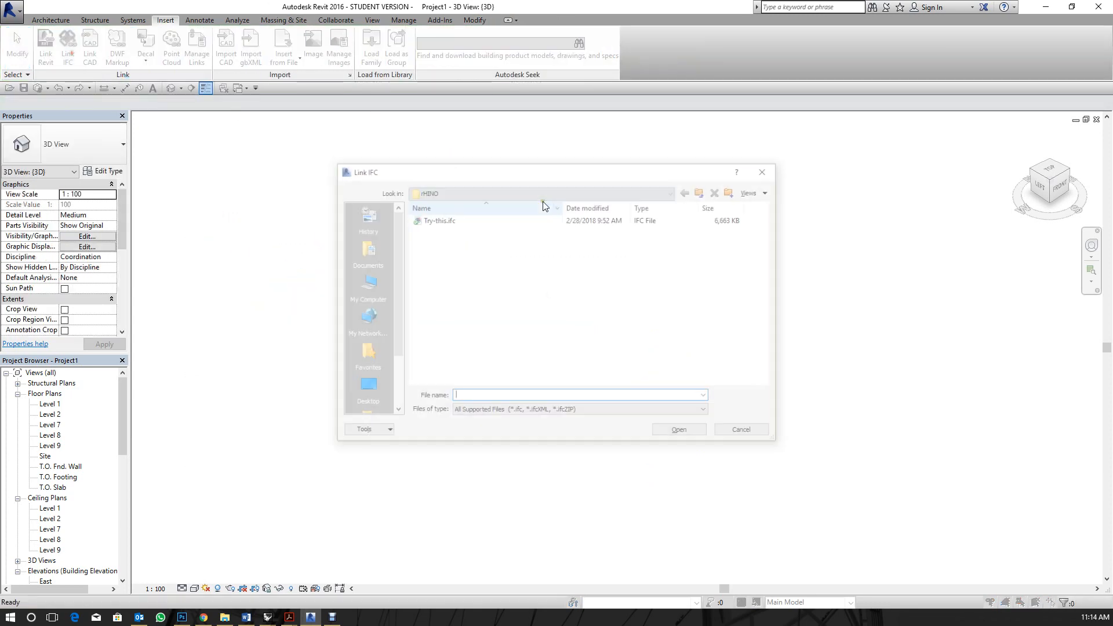
click(440, 221)
click(691, 432)
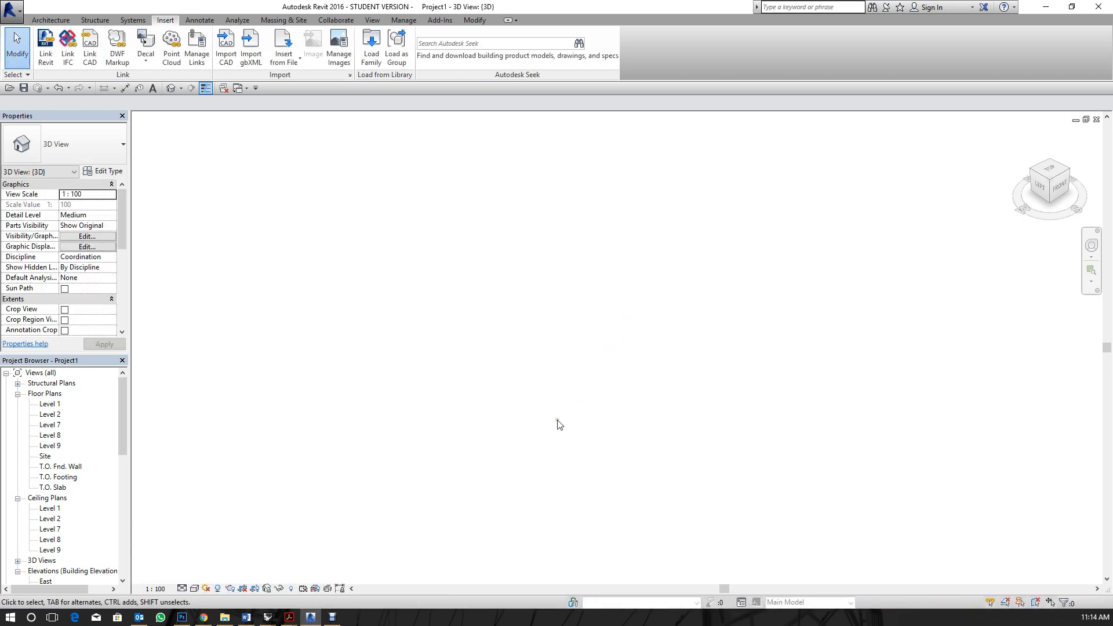
Reveal the hidden elements in the 3D view, inspect them from several angles, and turn the reveal mode off.
right_click(552, 356)
click(567, 365)
click(291, 589)
scroll(508, 355, up, 8)
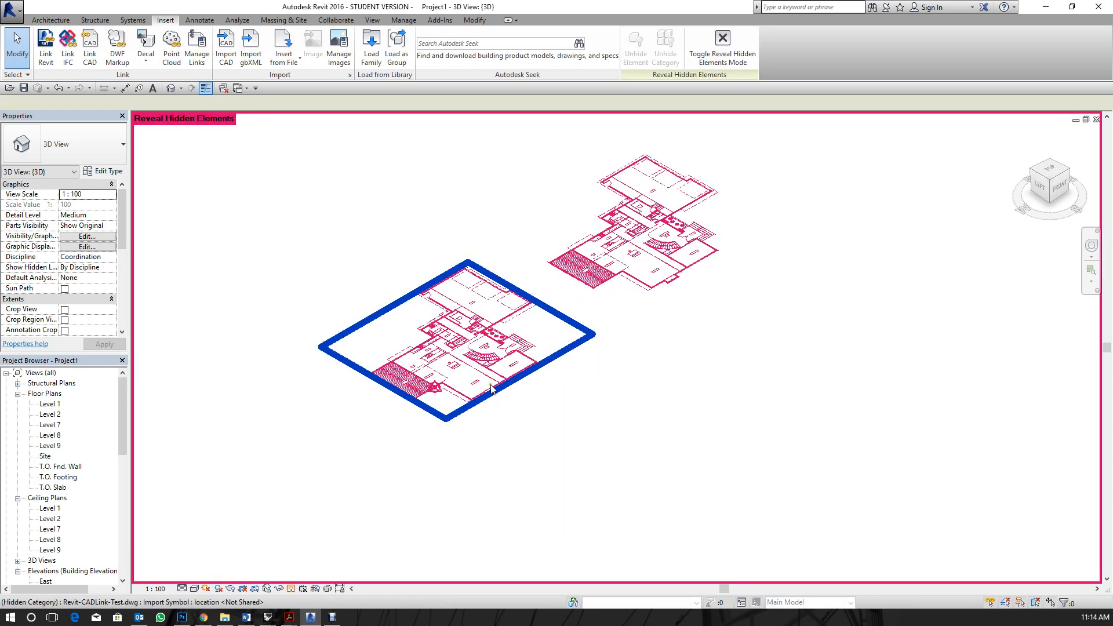
scroll(639, 388, down, 2)
shift+middle_drag(638, 388, 400, 450)
shift+middle_drag(934, 322, 957, 363)
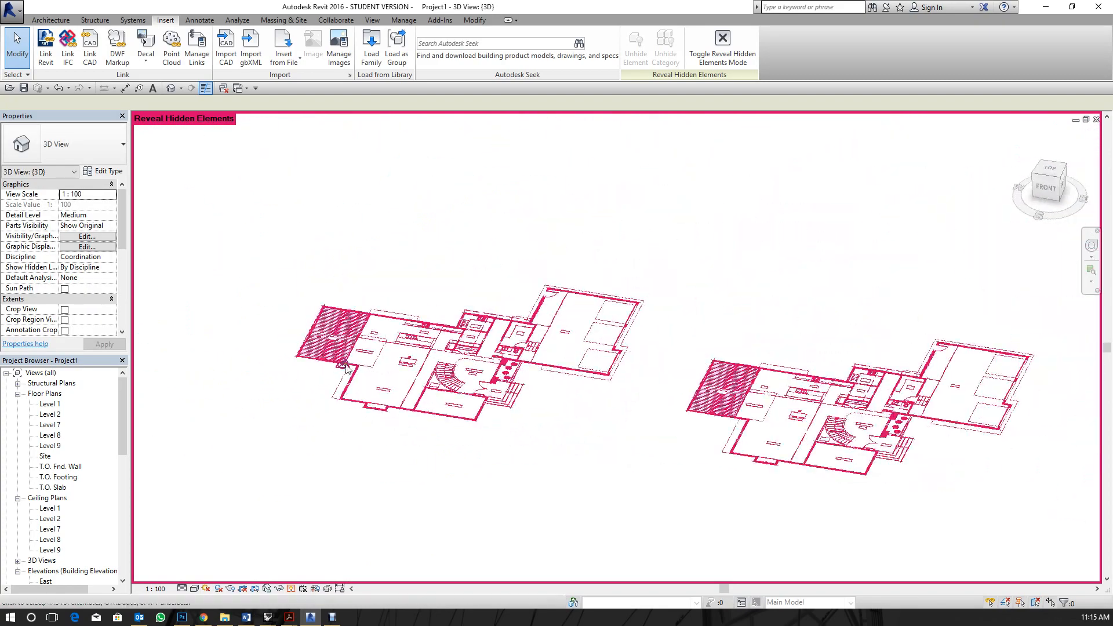
shift+middle_drag(721, 400, 684, 411)
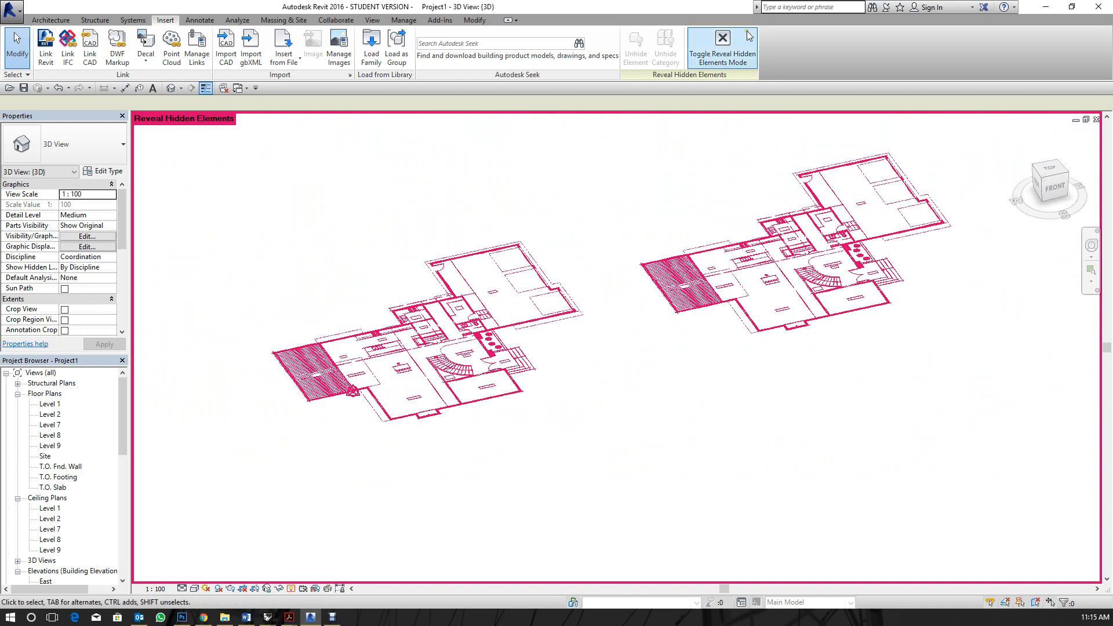
click(291, 588)
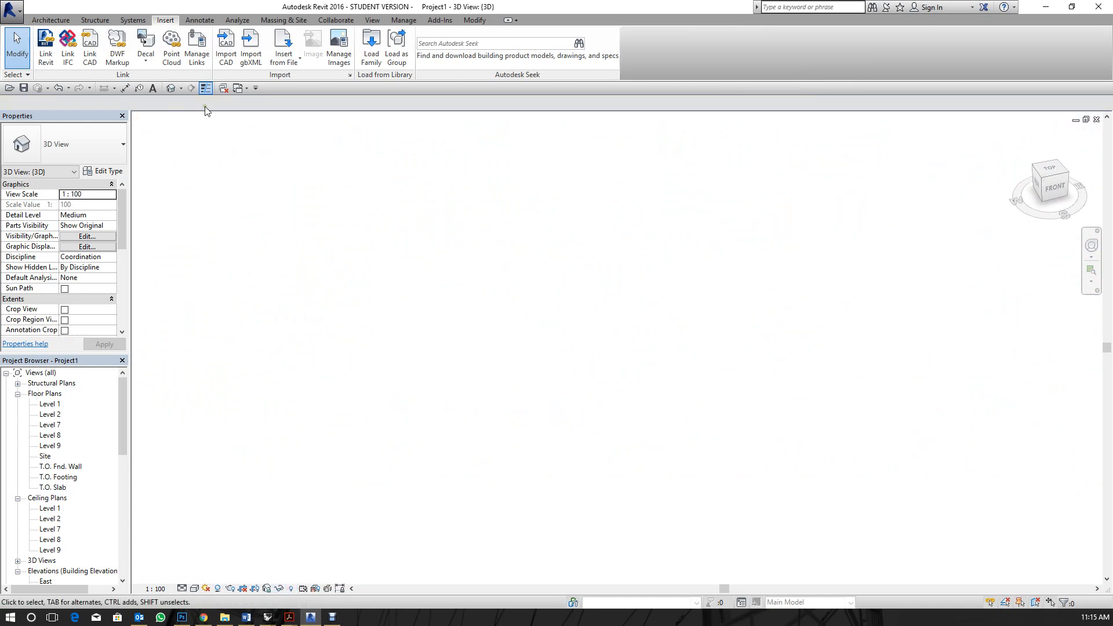
Go to the default 3D view and look around for the linked IFC model.
click(171, 89)
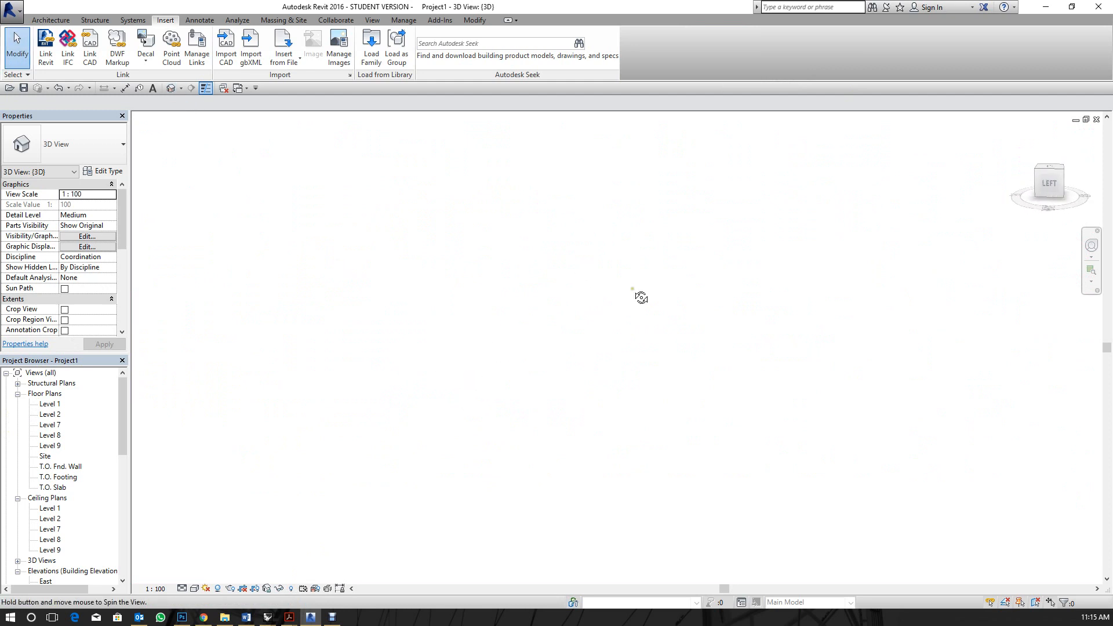
click(1024, 136)
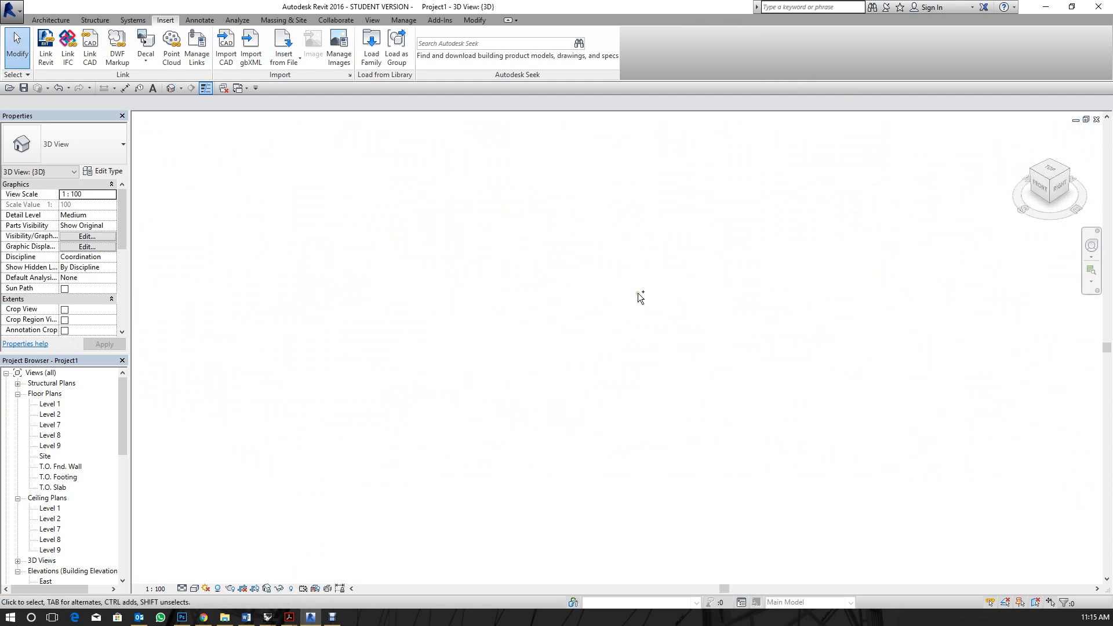
Try to link Try-this.ifc from the rHINO folder again, declining to create a new instance of the existing link.
right_click(555, 282)
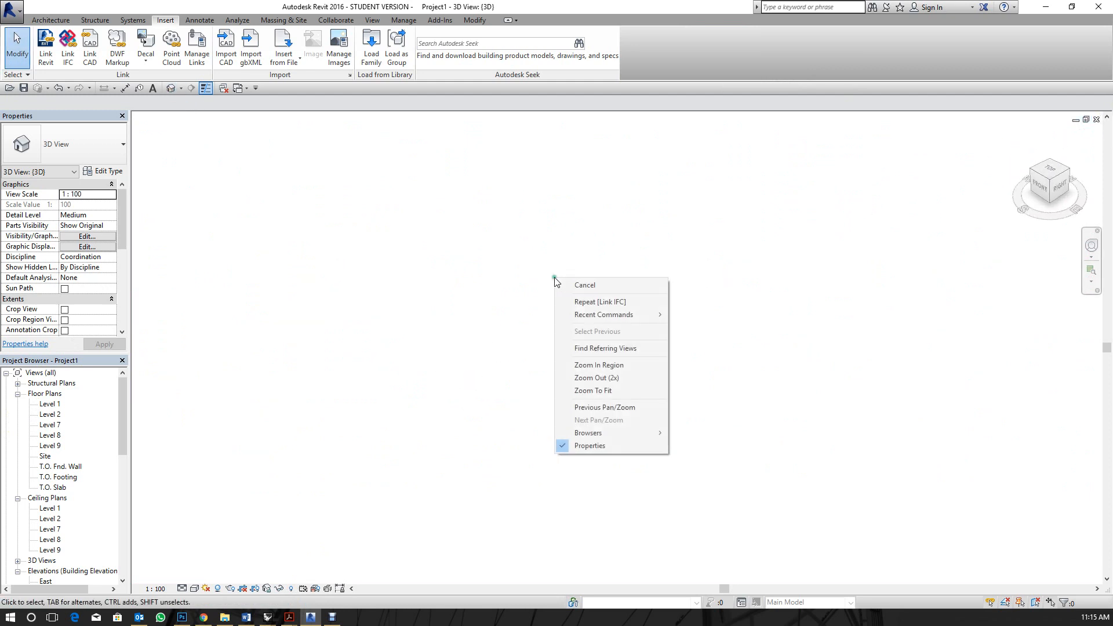
click(638, 392)
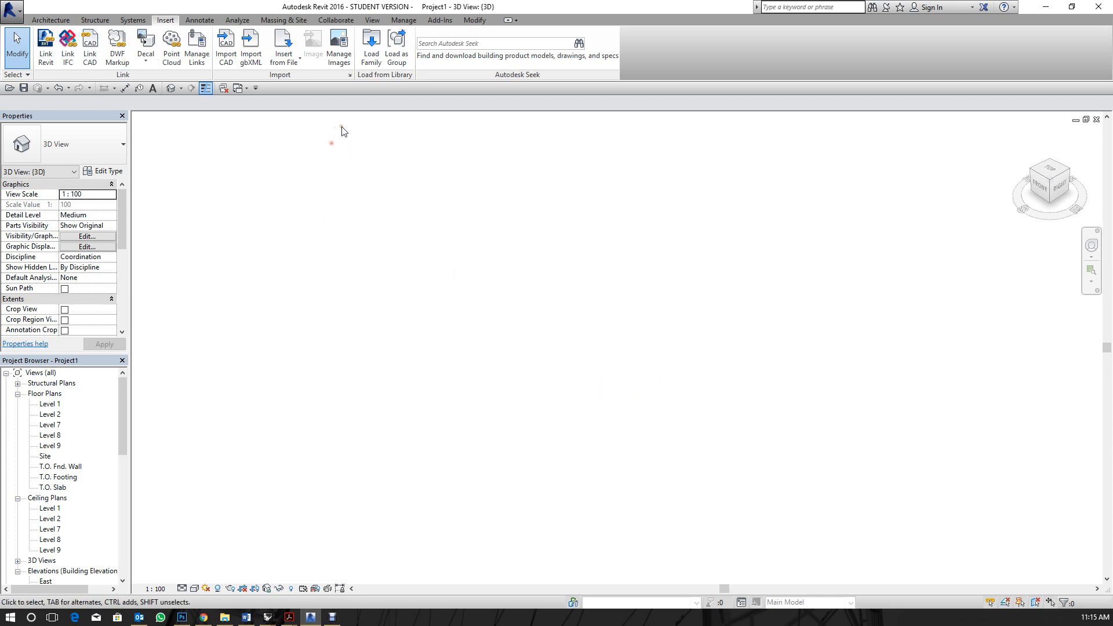
click(66, 57)
click(536, 219)
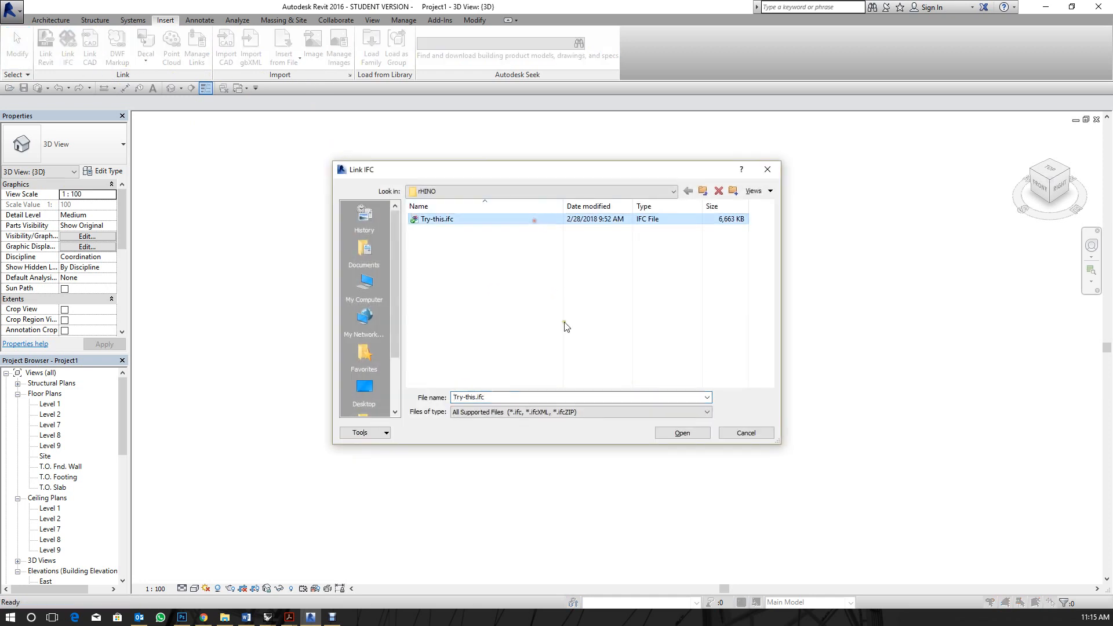
click(682, 432)
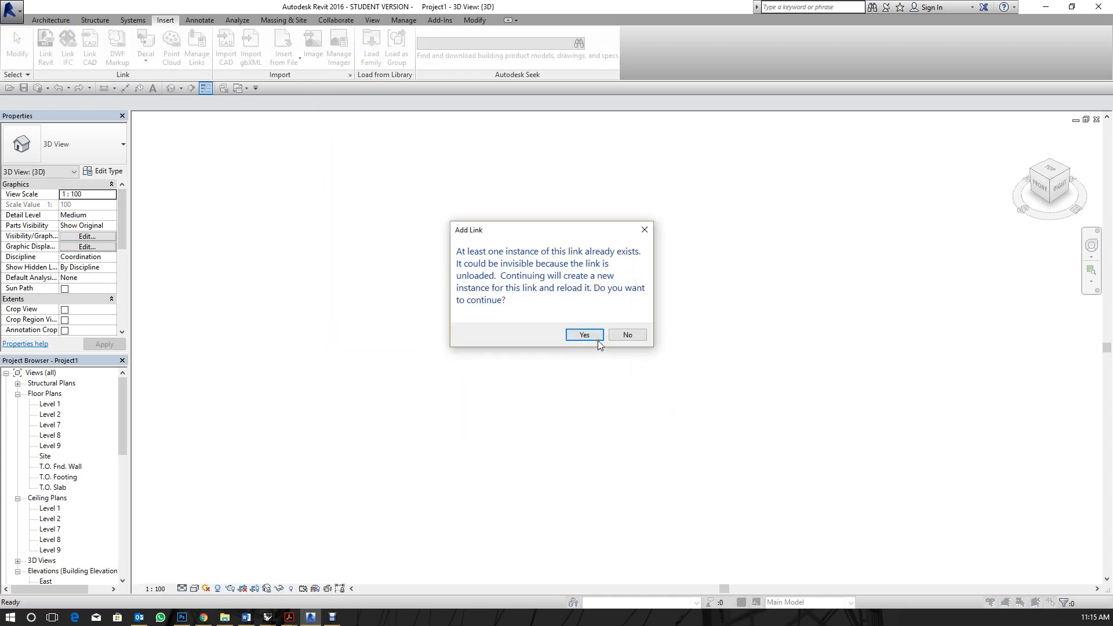
click(626, 336)
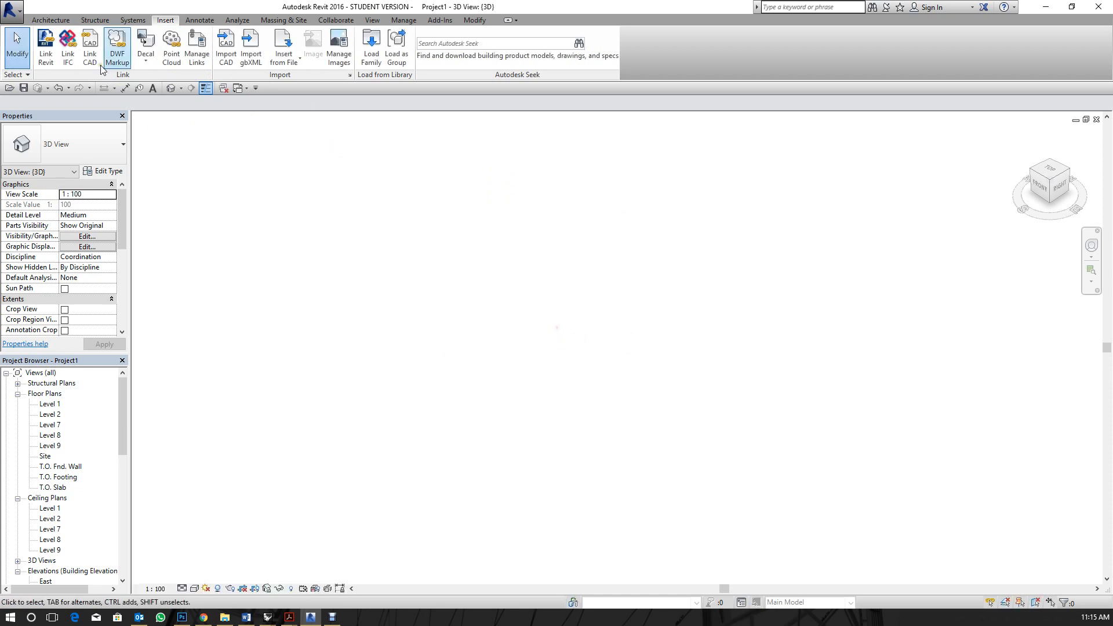
Check the Try-this.ifc entry among the project's managed IFC links, and leave the link manager without changes.
click(197, 52)
click(361, 105)
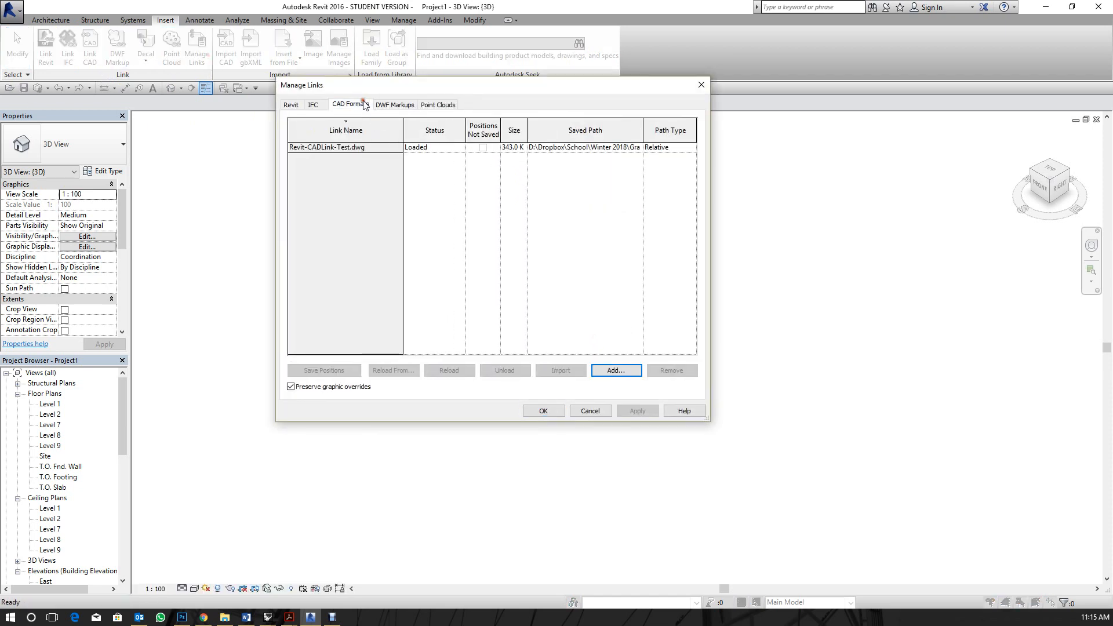
click(314, 106)
click(330, 146)
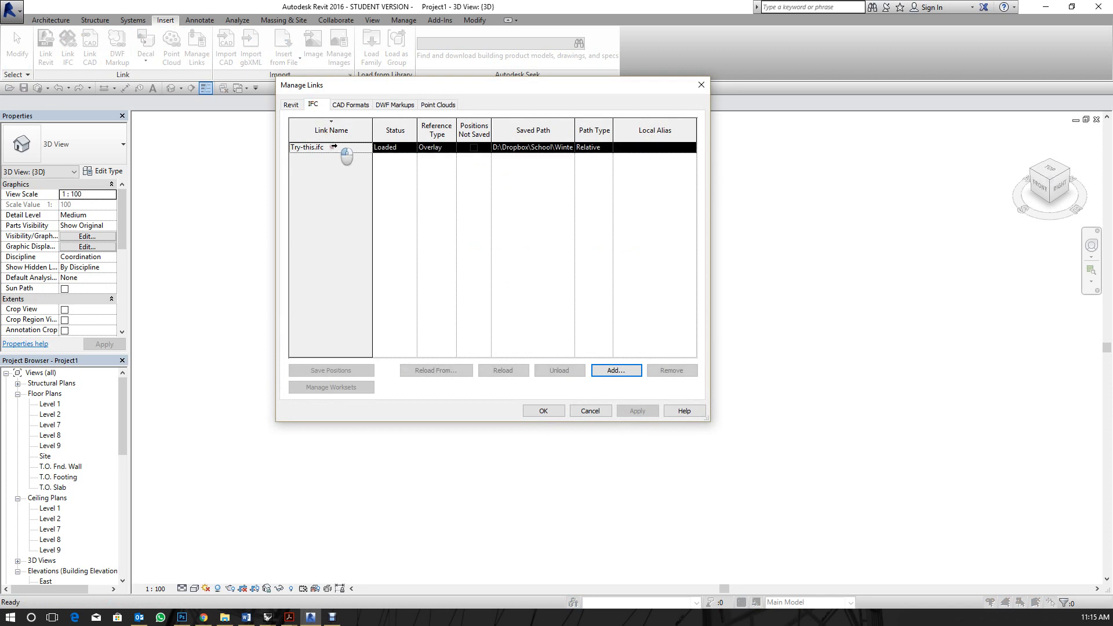
click(590, 411)
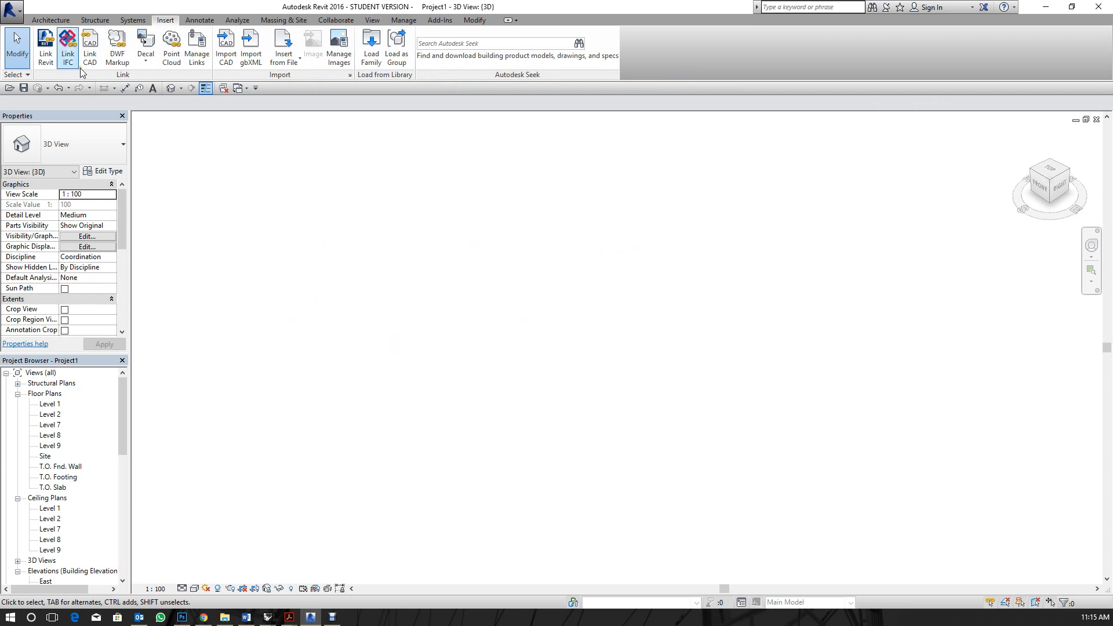
Undo the deletion of the building model, bring it into view in 3D, and select the Level 1 floor plan.
key(ctrl+z)
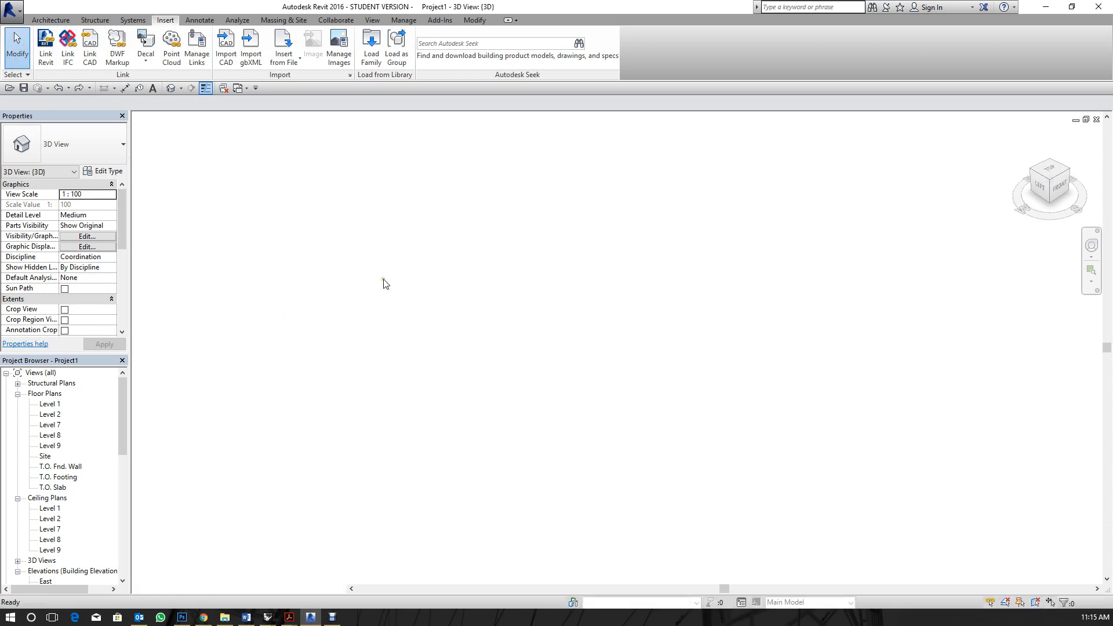
middle_click(478, 327)
middle_click(477, 327)
scroll(612, 377, down, 2)
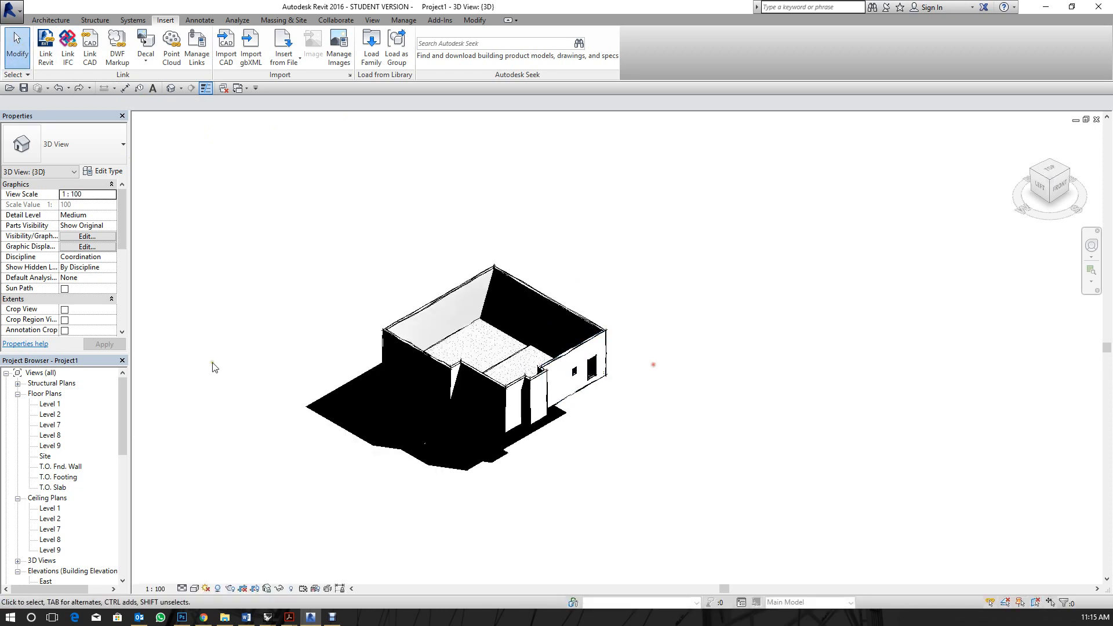
click(50, 404)
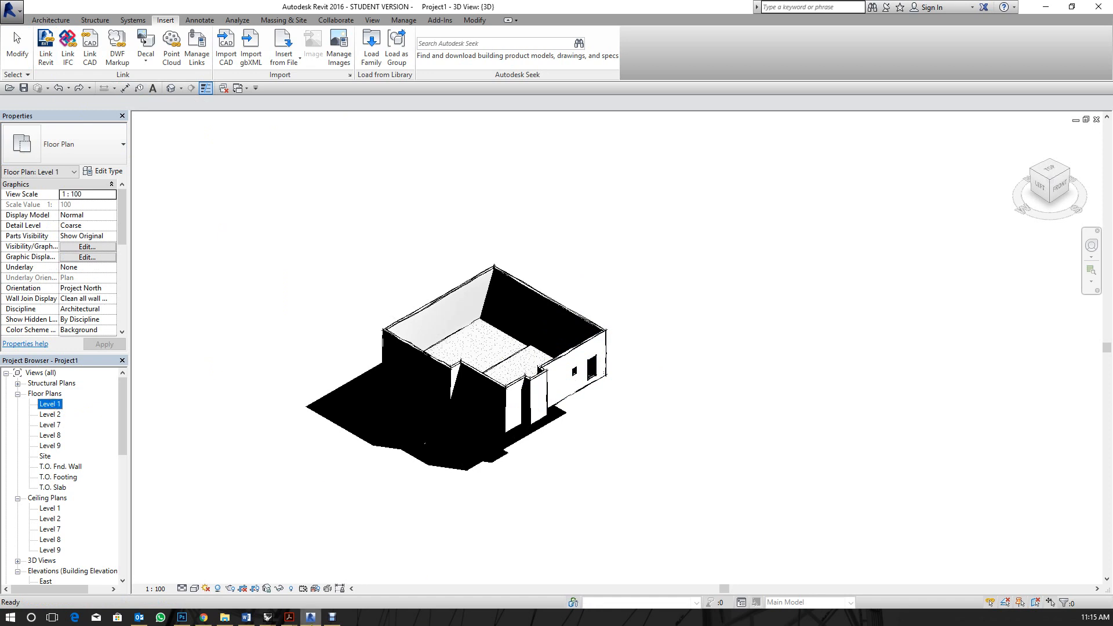
Switch to Rhino and examine the curved model in Revit-Rhino-Test.3dm from several angles.
click(267, 617)
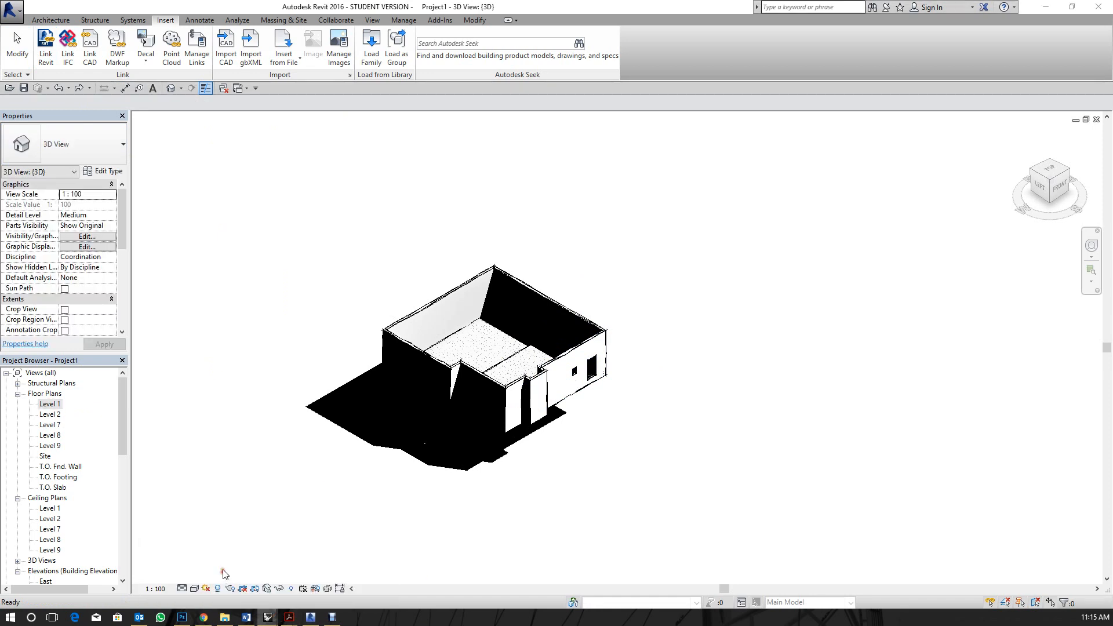
drag(0, 3, 734, 0)
scroll(333, 299, down, 6)
scroll(333, 299, up, 5)
mouse_move(333, 299)
right_down()
mouse_move(802, 398)
mouse_move(633, 397)
mouse_move(640, 367)
right_up()
click(802, 397)
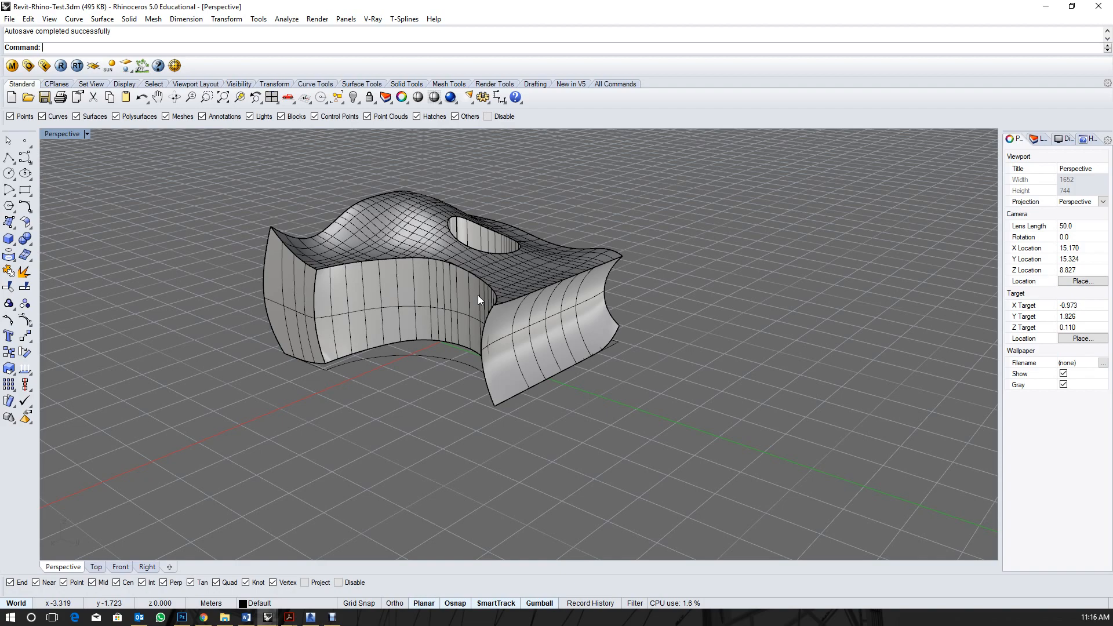
right_drag(593, 238, 462, 331)
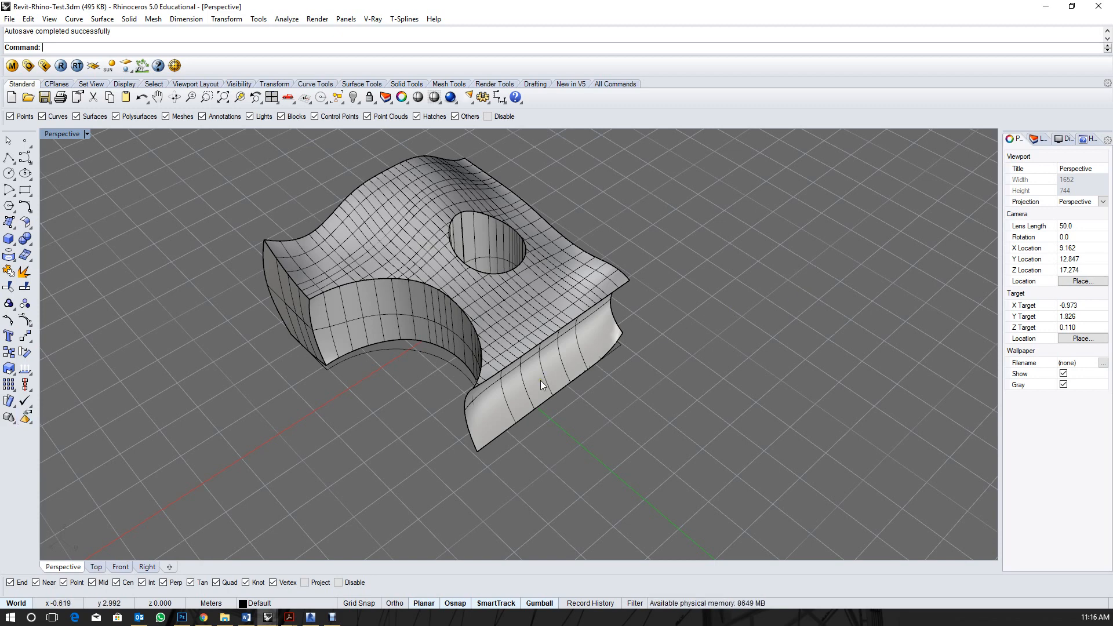
scroll(540, 380, down, 3)
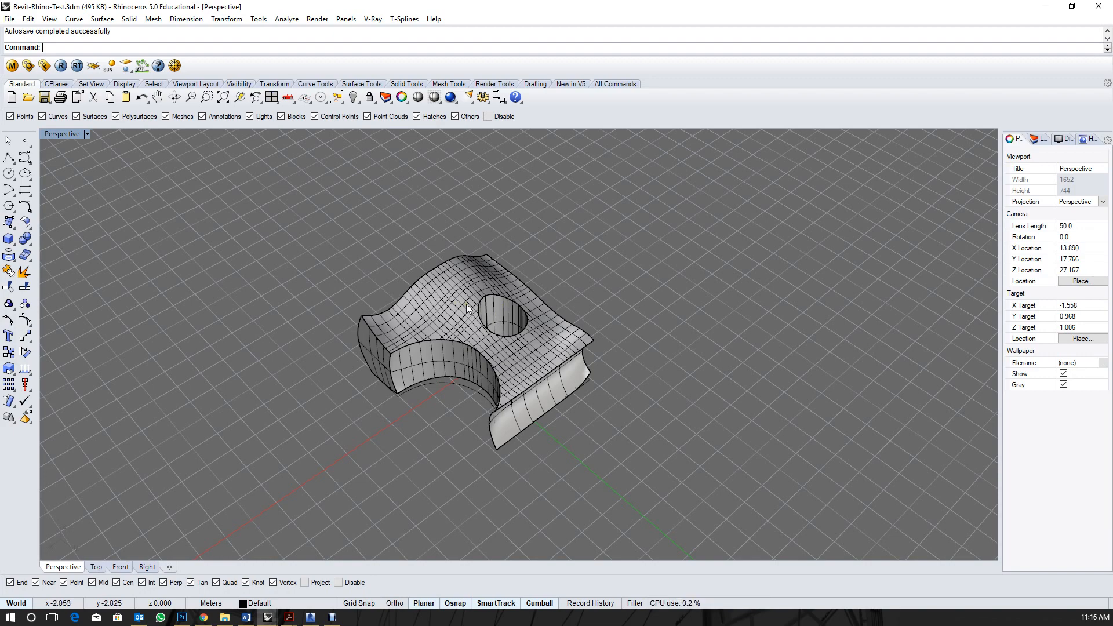
scroll(510, 305, up, 2)
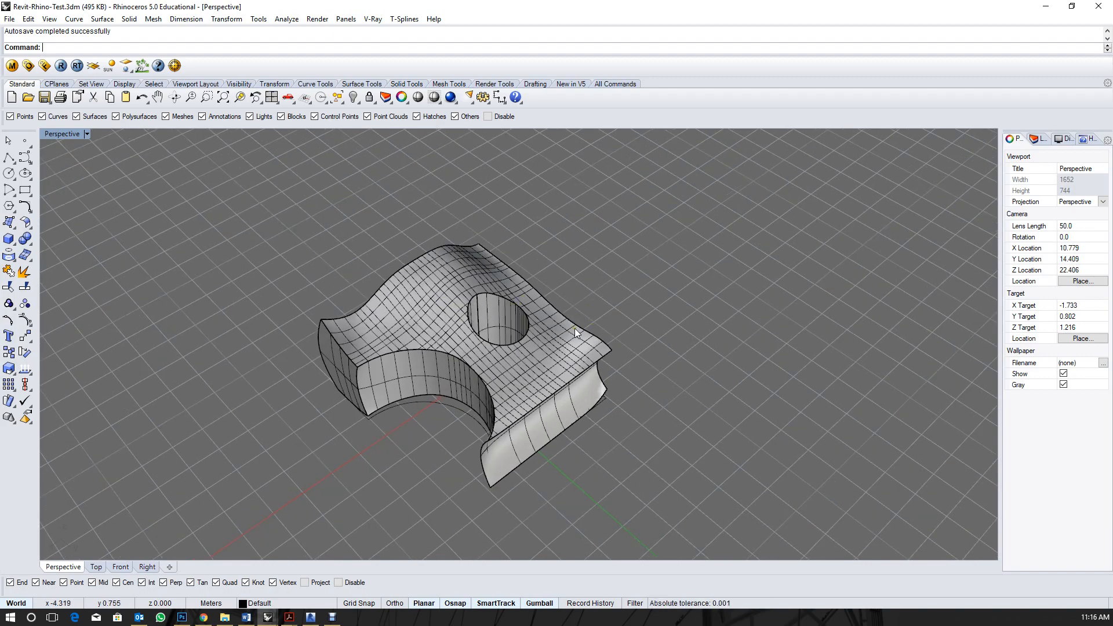
Zoom to the selected curved polysurface, inspect it from several sides, and select it again.
click(567, 348)
text(zs)
key(Return)
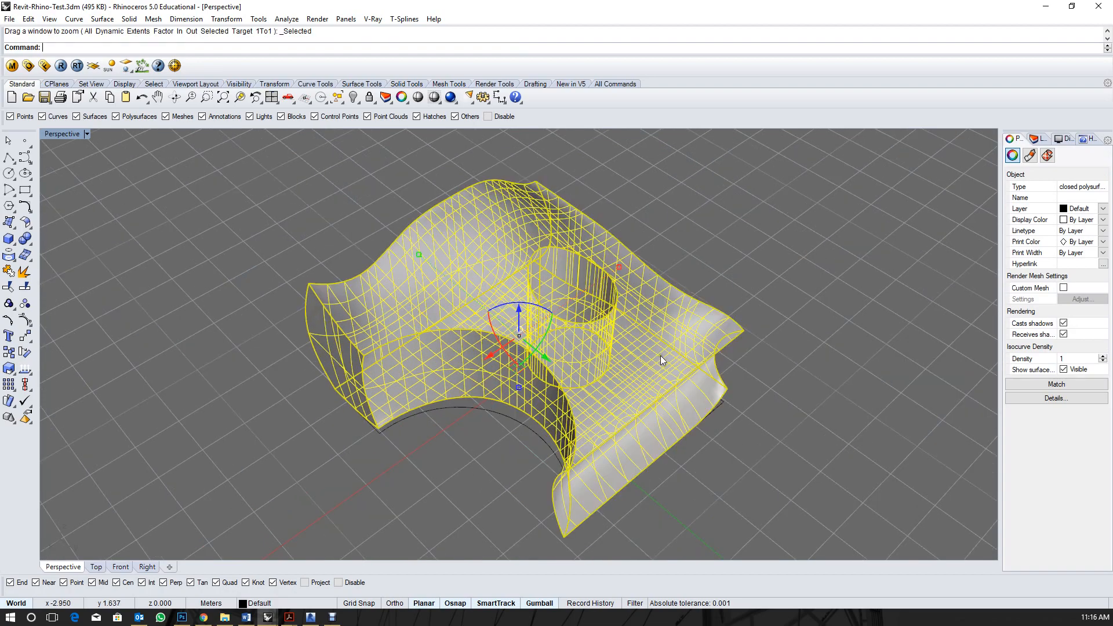
click(788, 303)
right_drag(788, 304, 688, 337)
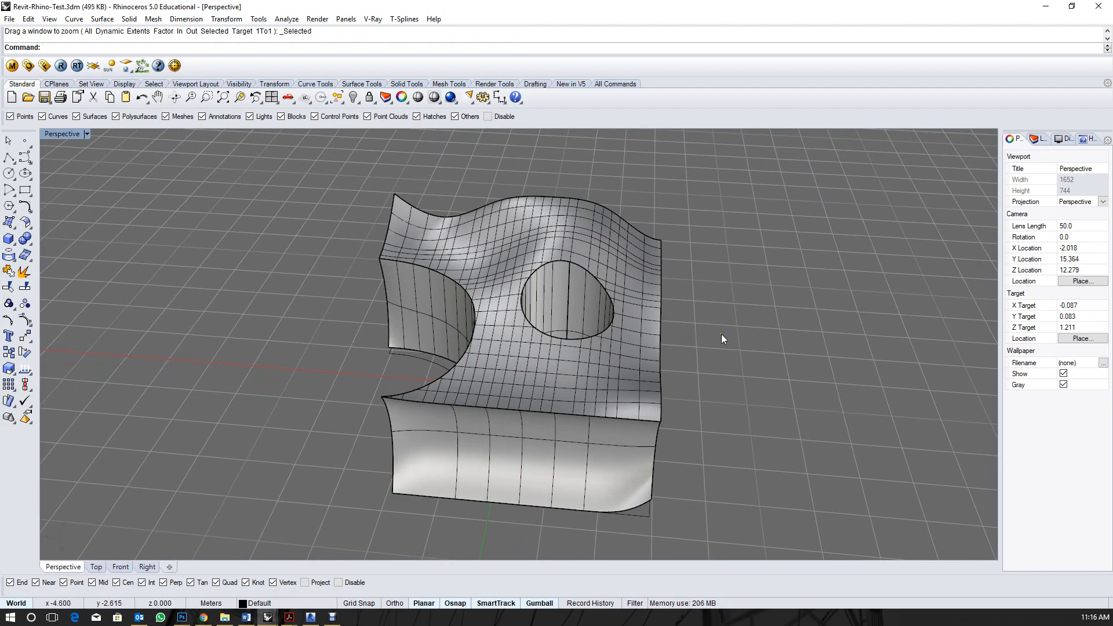
right_drag(722, 318, 563, 338)
click(555, 356)
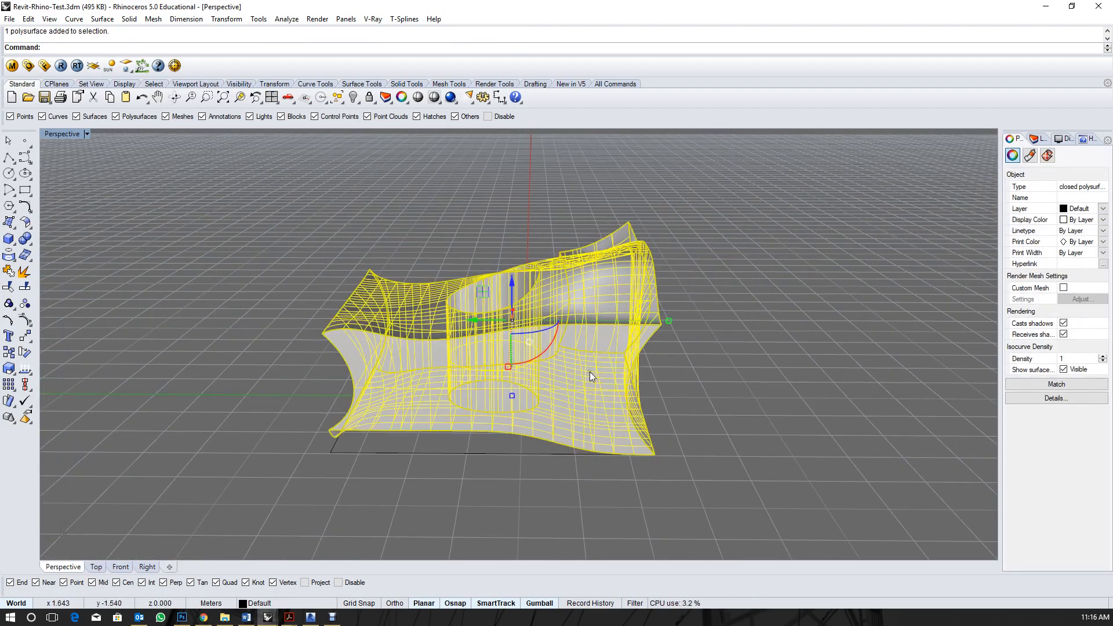
click(8, 238)
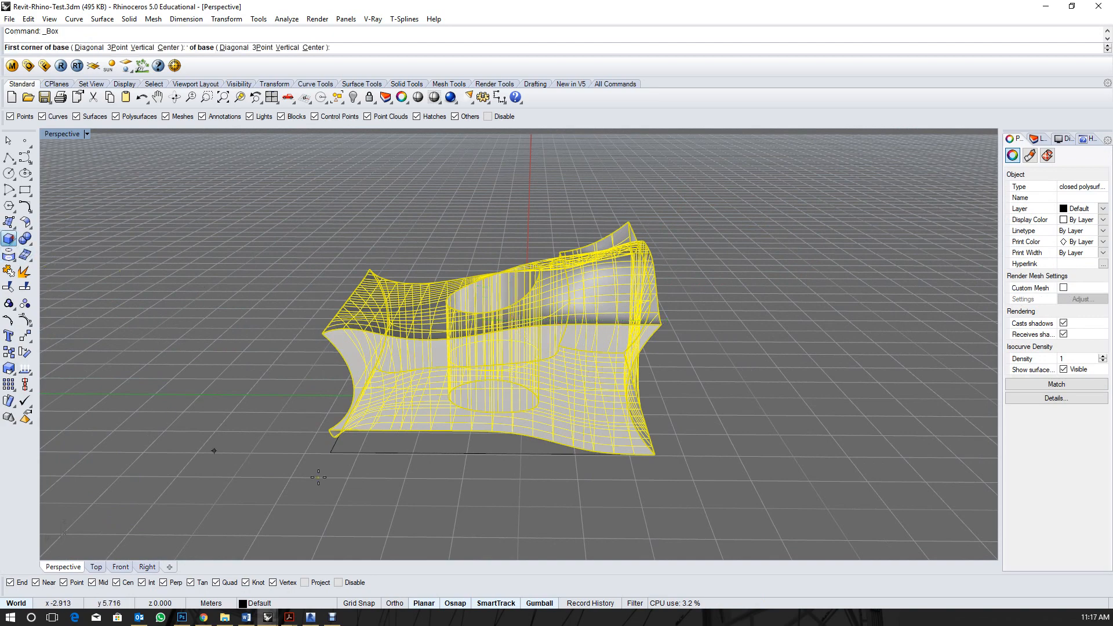
click(502, 500)
click(778, 509)
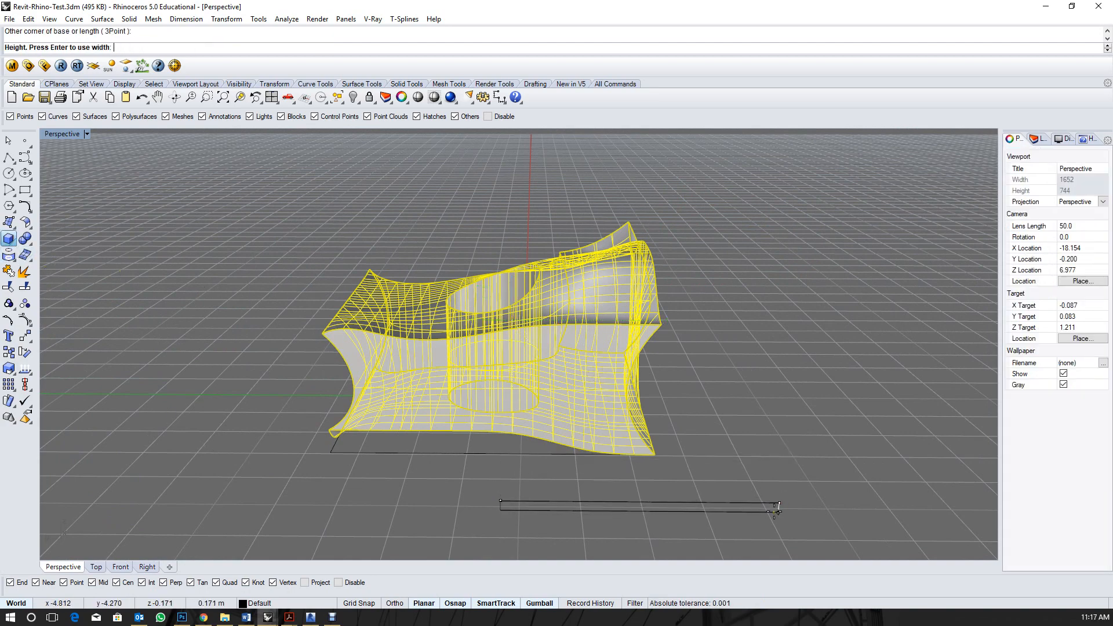
key(Escape)
key(Escape)
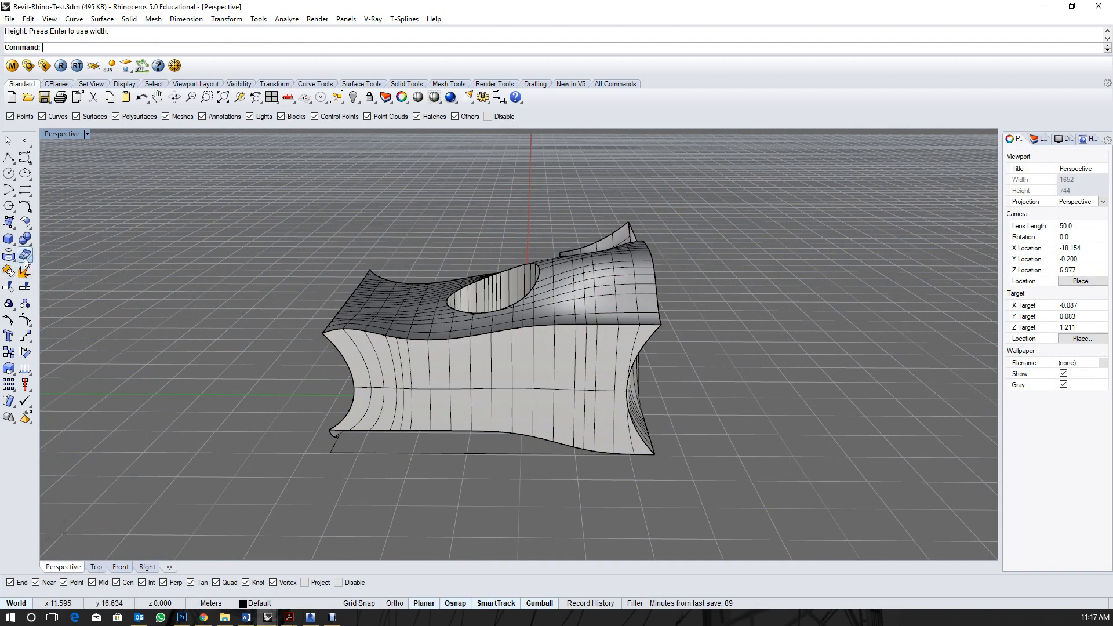
Draw a thin upright box on the ground plane beside the curved solid.
click(11, 240)
click(616, 487)
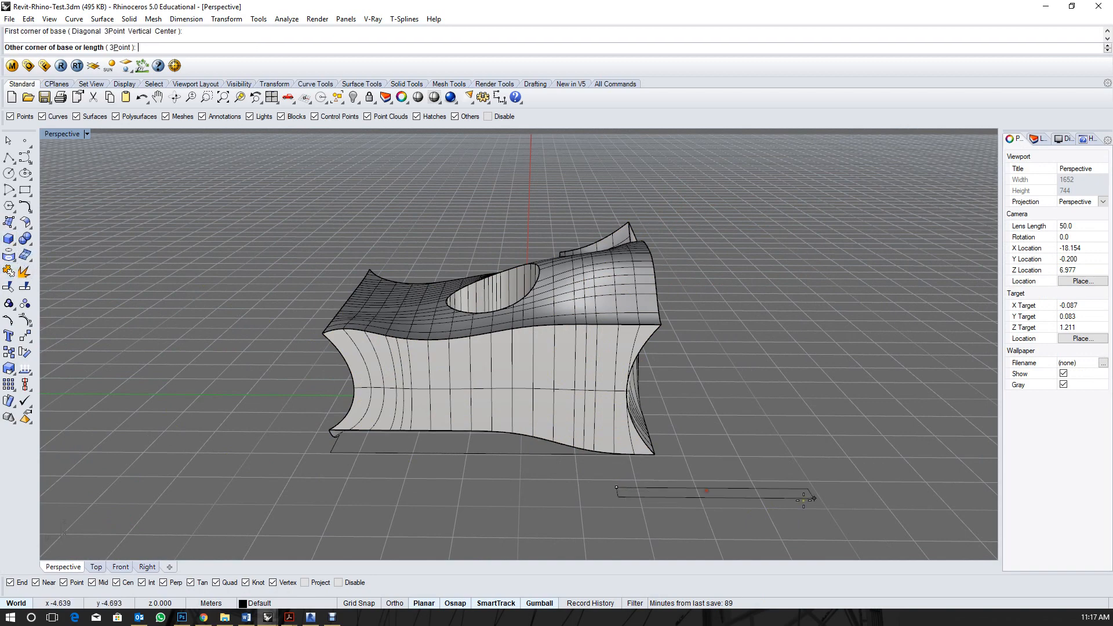
click(921, 496)
click(955, 264)
Duplicate the thin box in place and rotate one of the two about the vertical axis so they cross.
click(902, 325)
scroll(525, 351, down, 5)
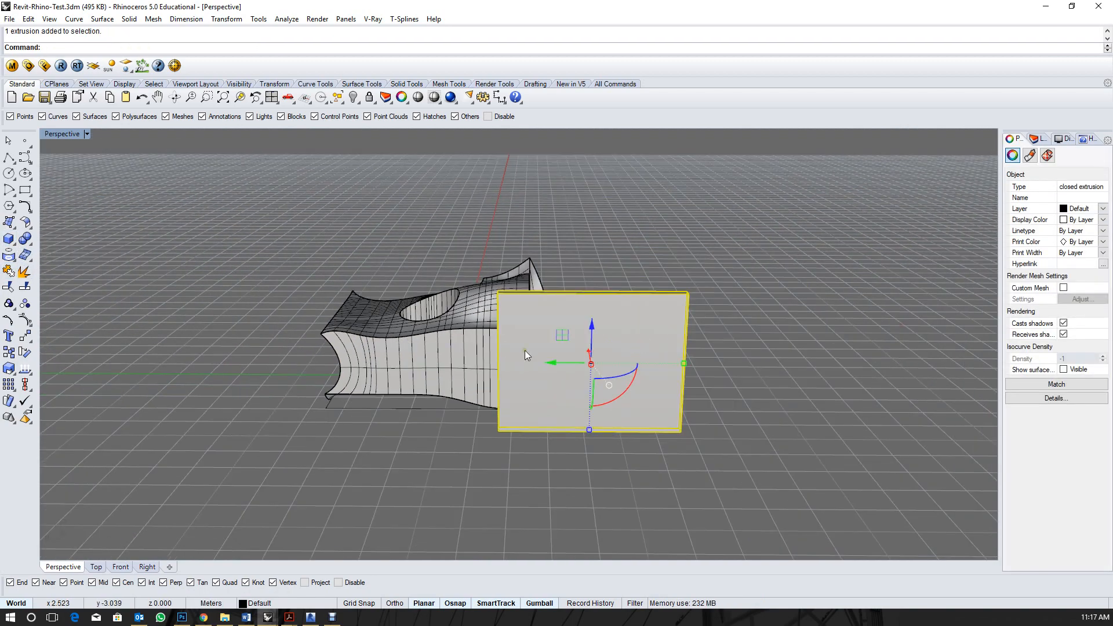
key(ctrl+c)
key(ctrl+v)
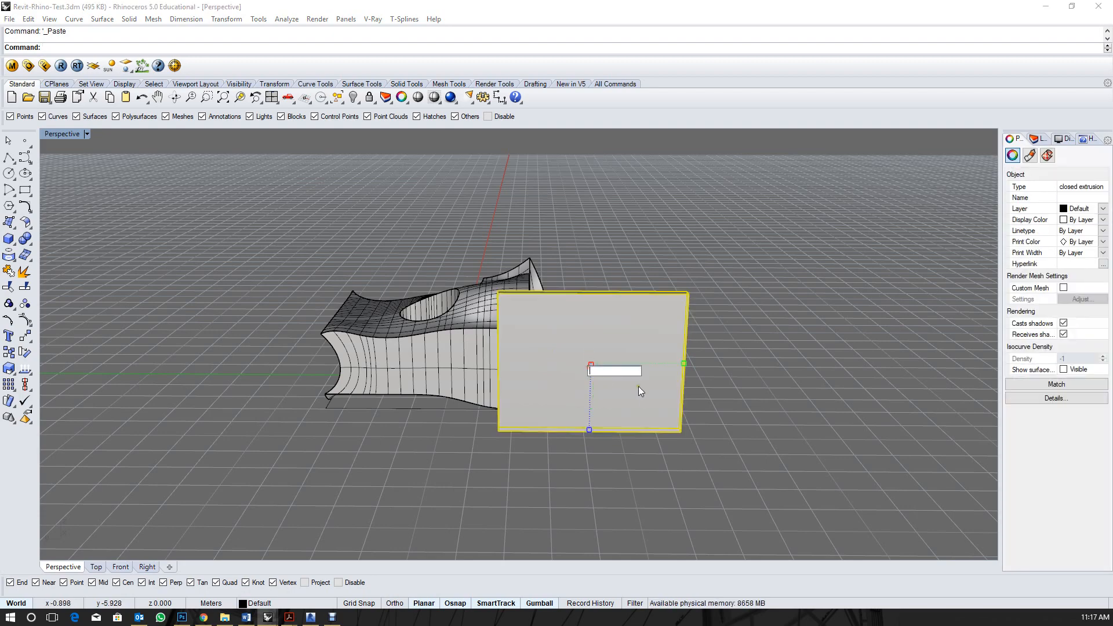
click(649, 398)
click(631, 391)
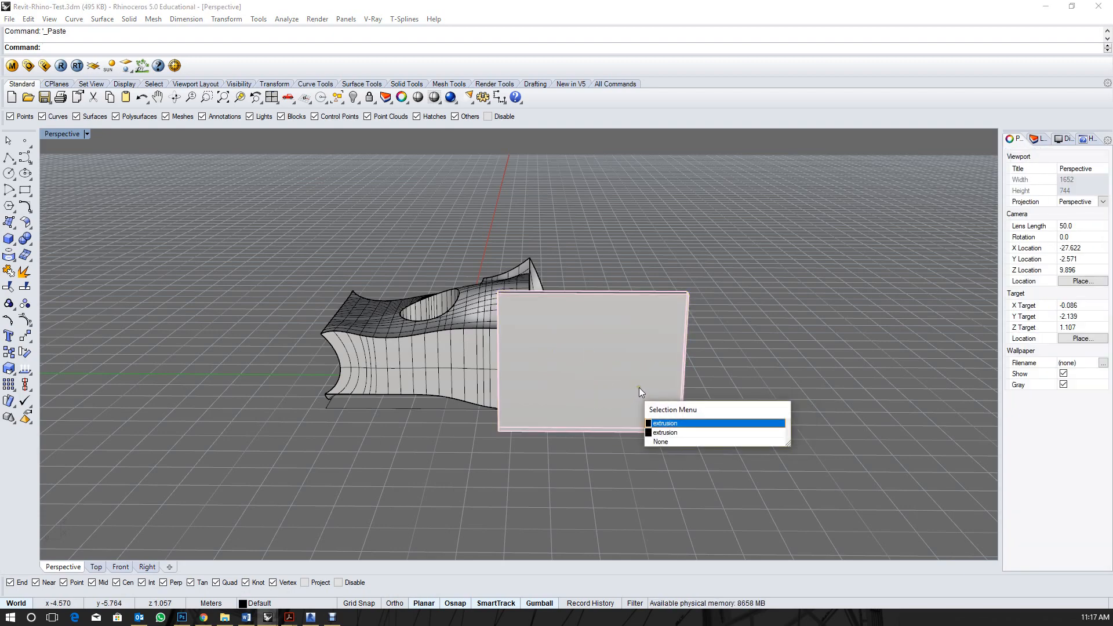
click(662, 421)
drag(609, 377, 638, 342)
click(750, 357)
right_drag(750, 358, 790, 436)
right_drag(750, 384, 750, 403)
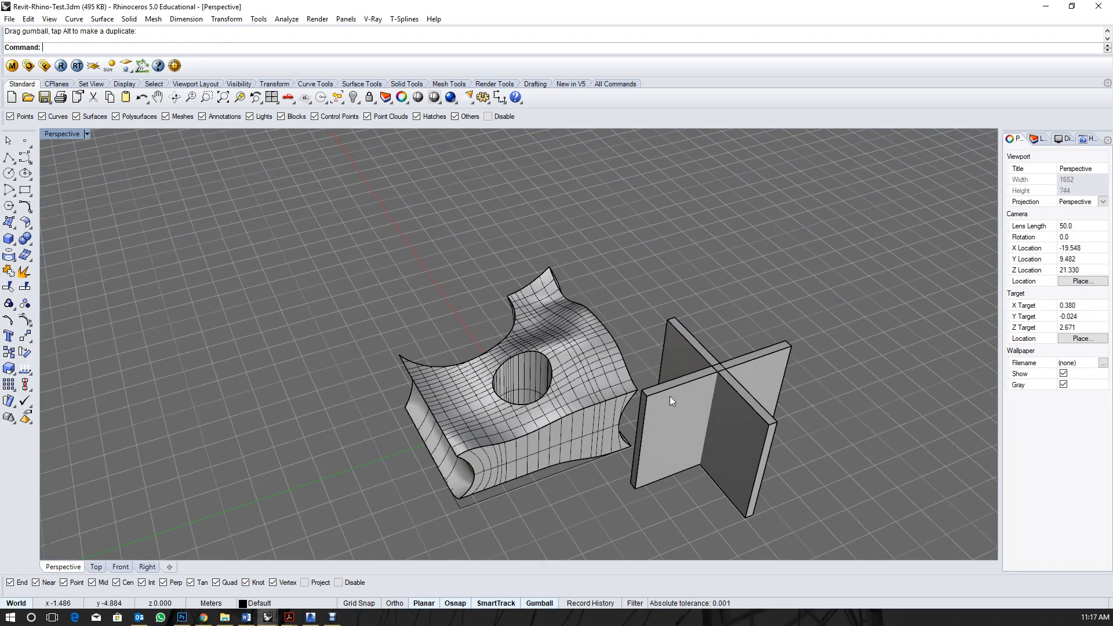
Select both crossing boxes and delete them.
drag(843, 314, 832, 320)
drag(719, 406, 725, 406)
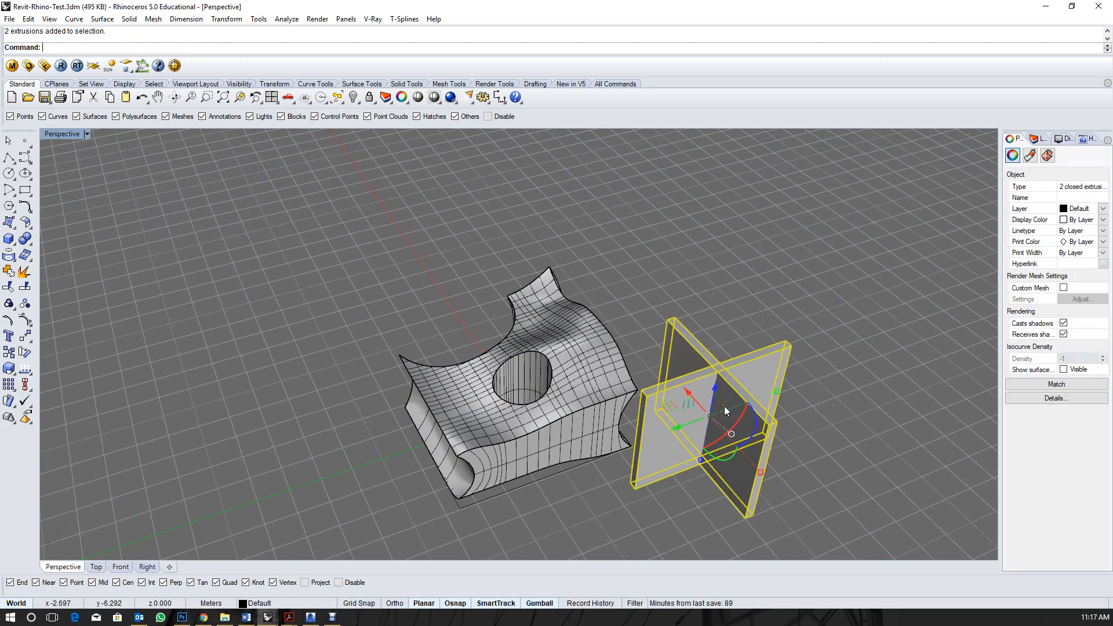
key(Delete)
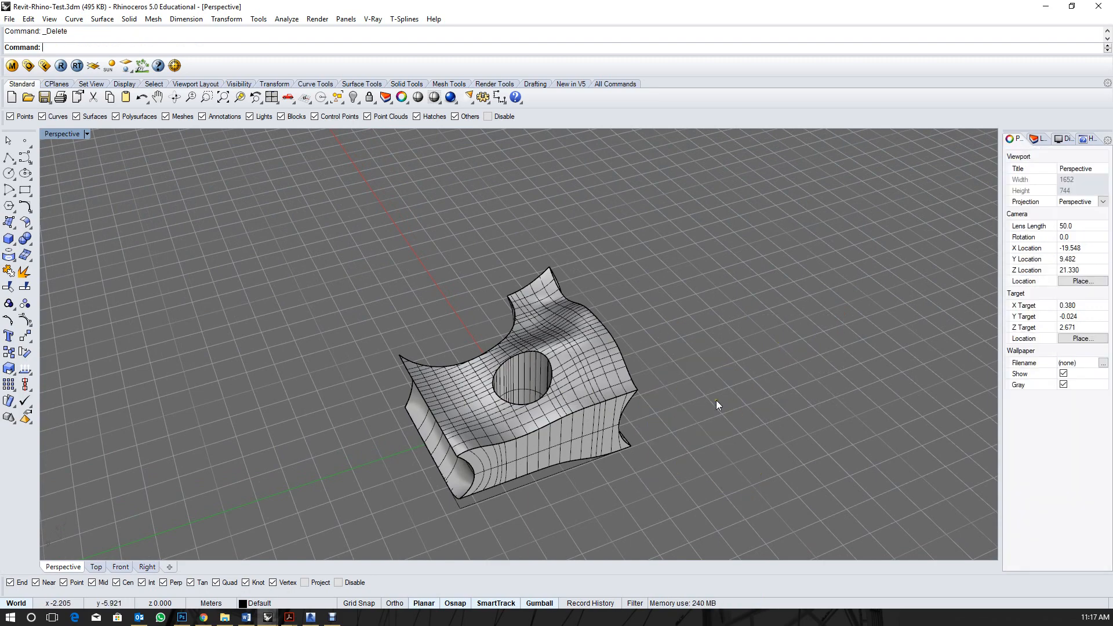
Delete only one curved side face of the polysurface and look into the opened solid.
scroll(537, 428, up, 3)
scroll(572, 423, down, 1)
click(572, 422)
right_drag(573, 409, 629, 344)
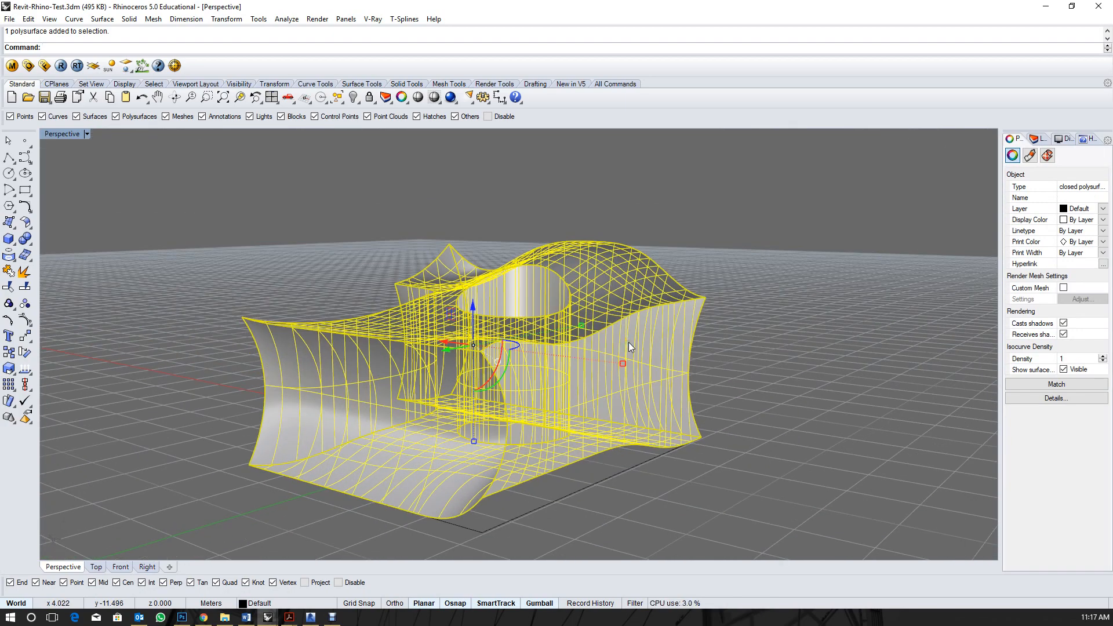
ctrl+shift+click(628, 342)
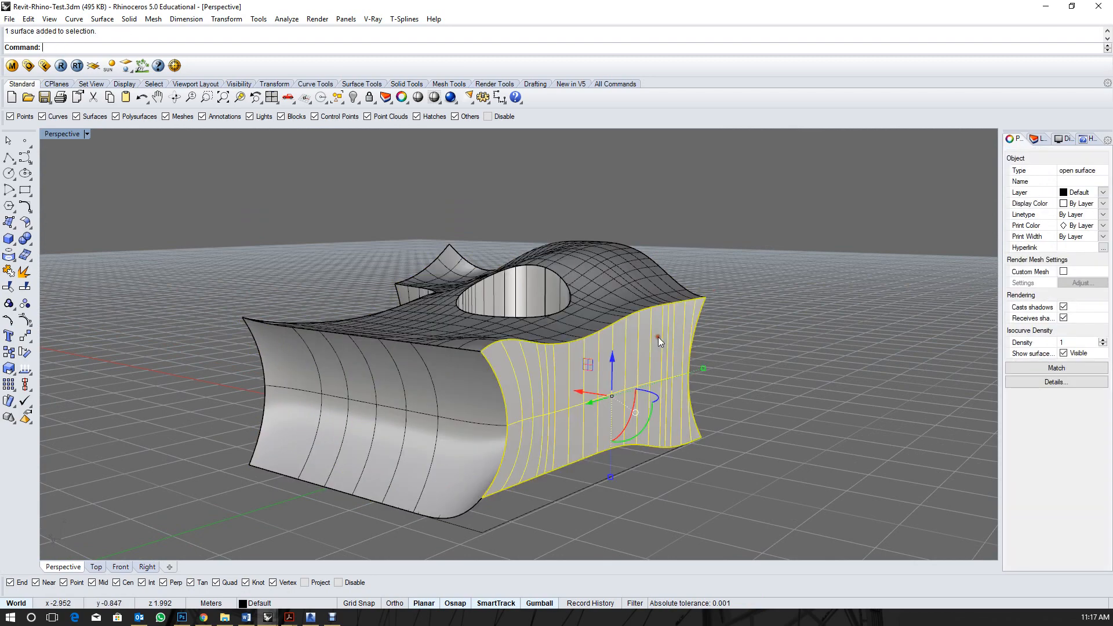
key(Delete)
right_drag(671, 353, 734, 343)
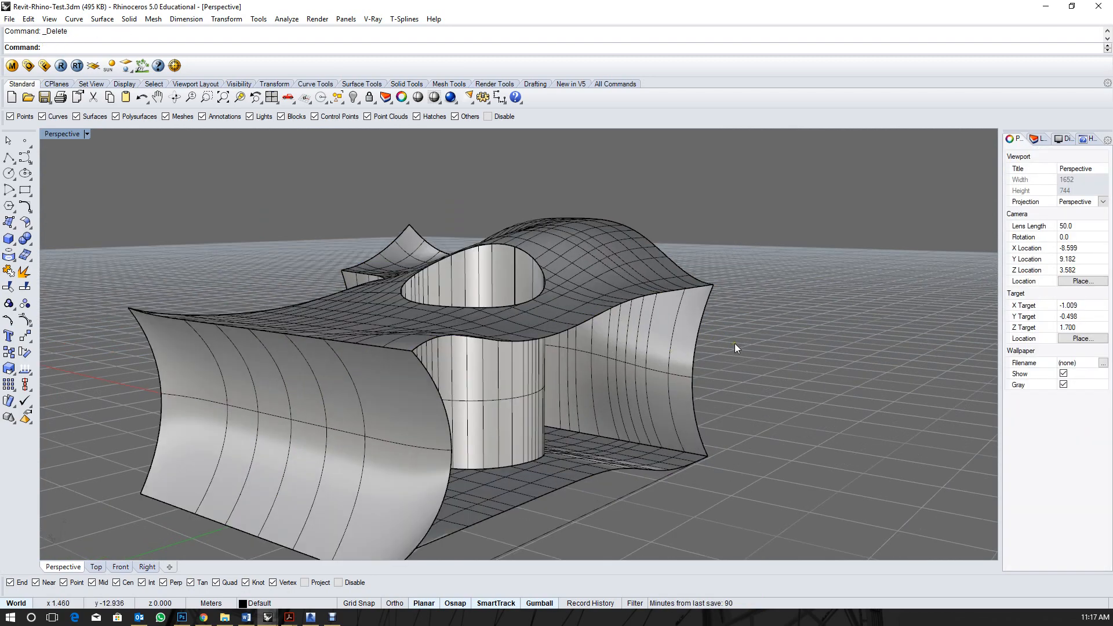
Undo the side face deletion, view the curved solid from above, and switch back to Revit.
key(ctrl+z)
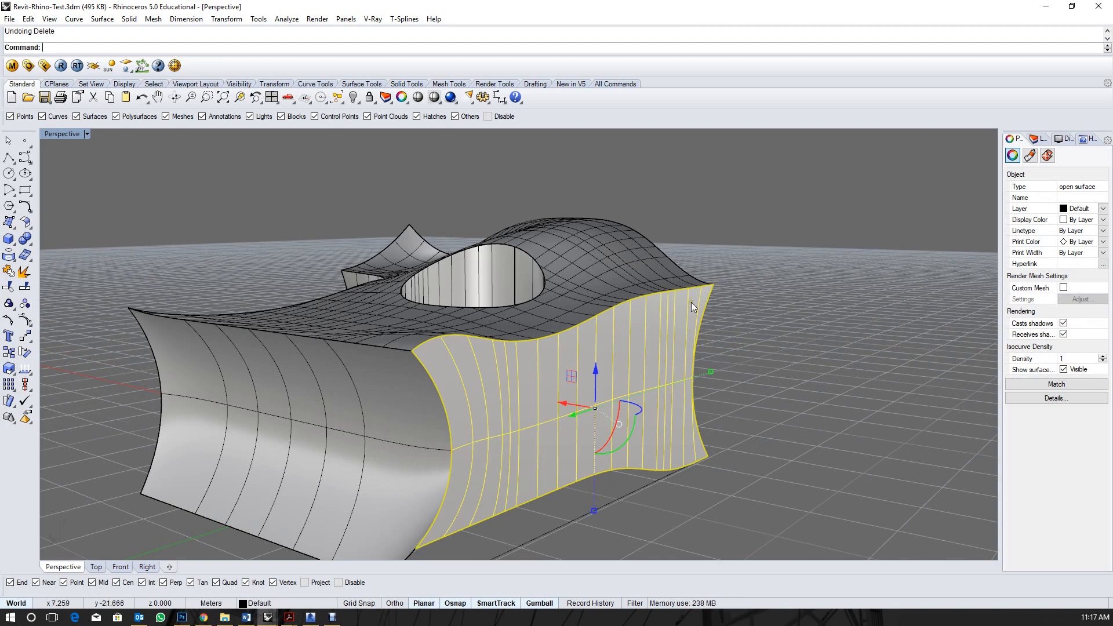
right_drag(691, 302, 539, 313)
scroll(539, 313, up, 3)
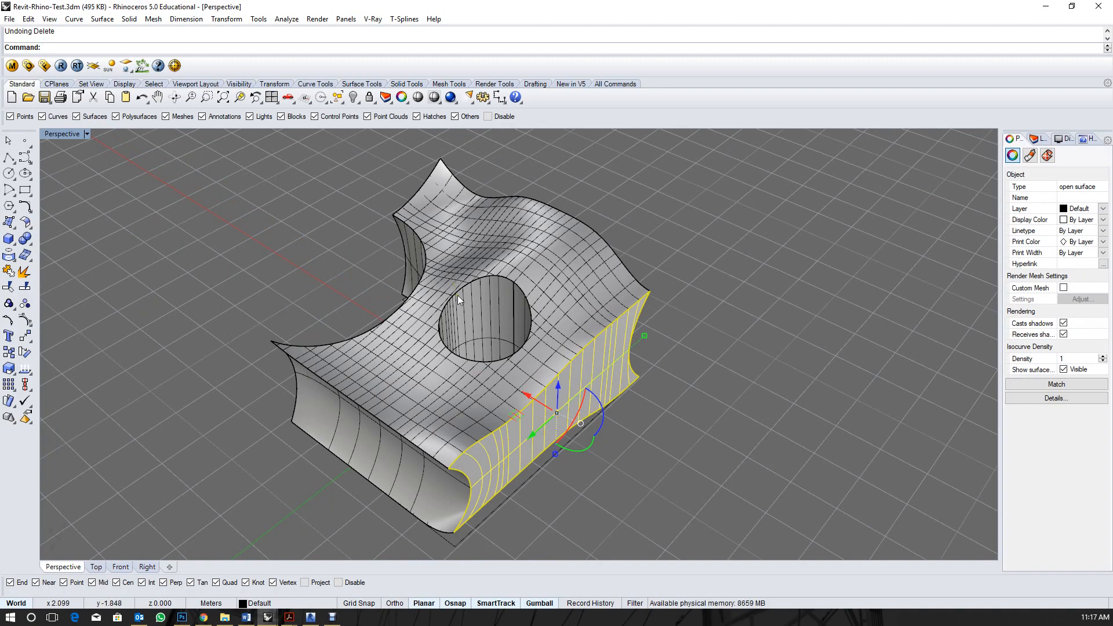
click(310, 616)
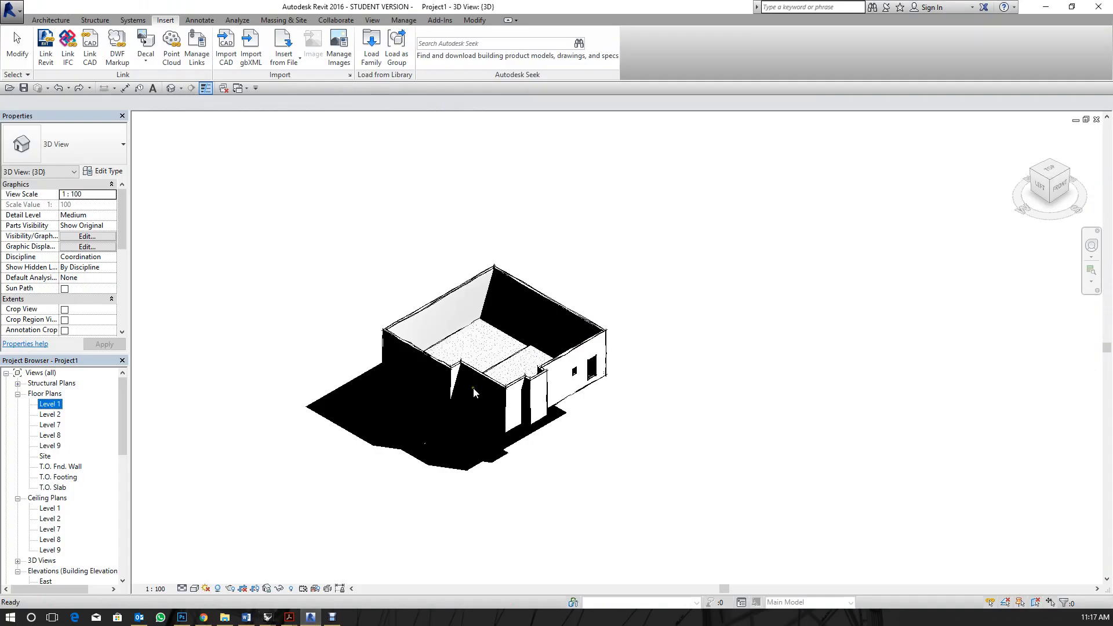
Turn off the shadows in the building's 3D view and clear the selection.
drag(708, 491, 138, 235)
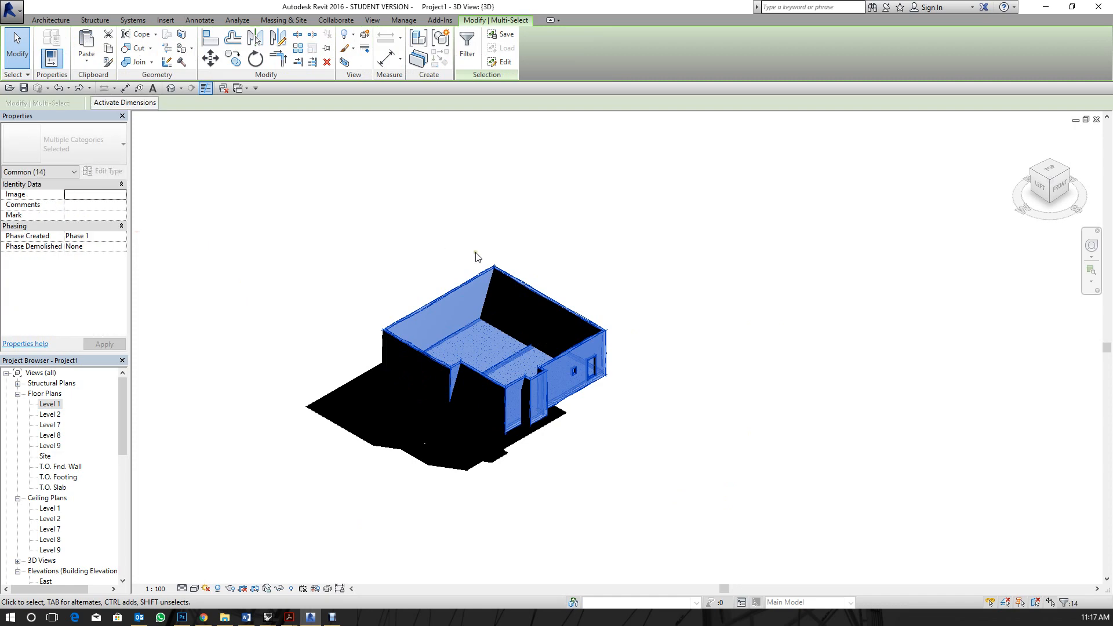
click(218, 589)
click(713, 378)
scroll(616, 355, up, 3)
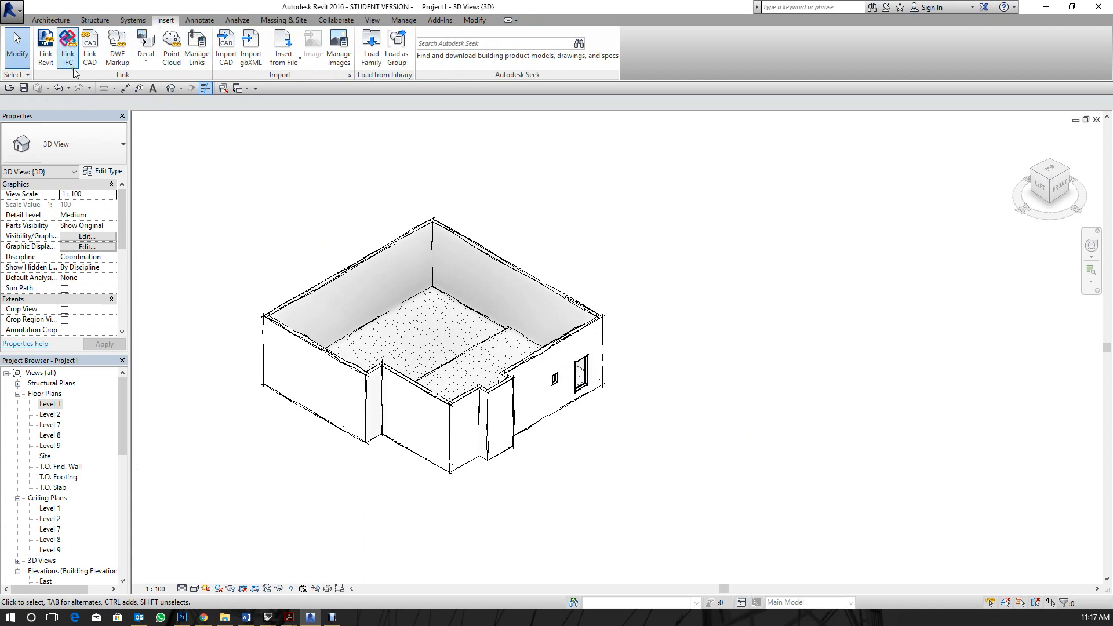
Start a new in-place mass named 4.
click(276, 22)
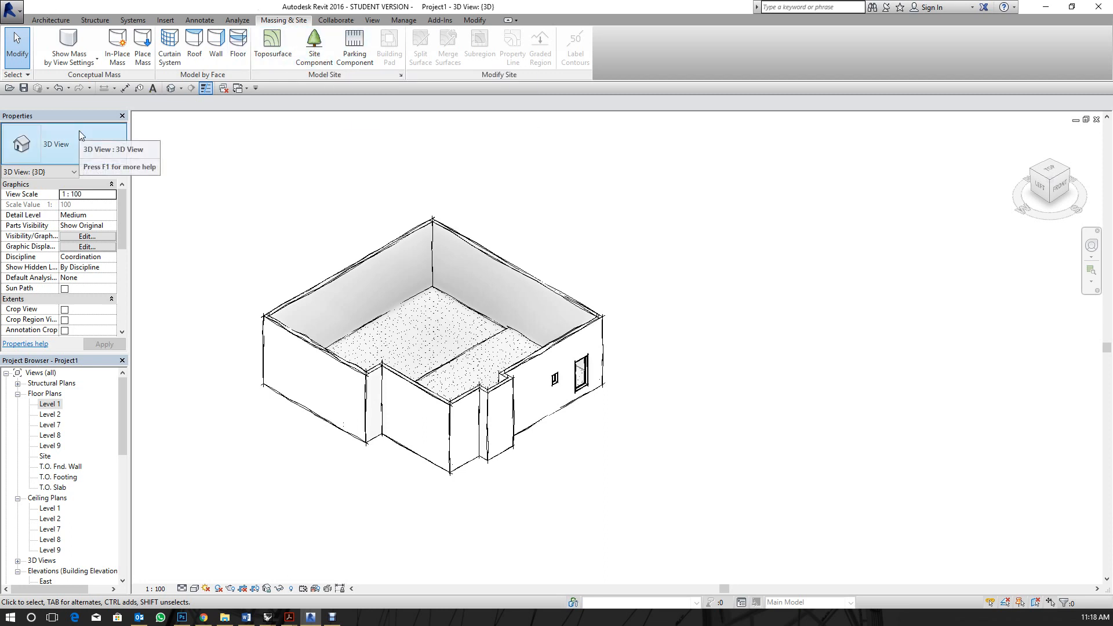
click(128, 57)
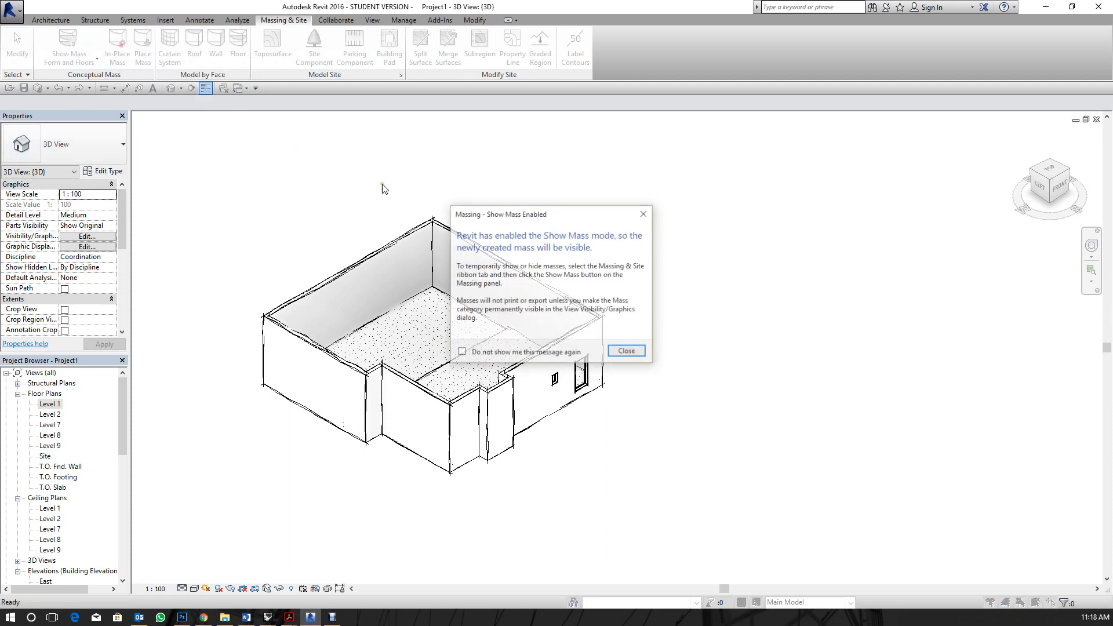
click(627, 352)
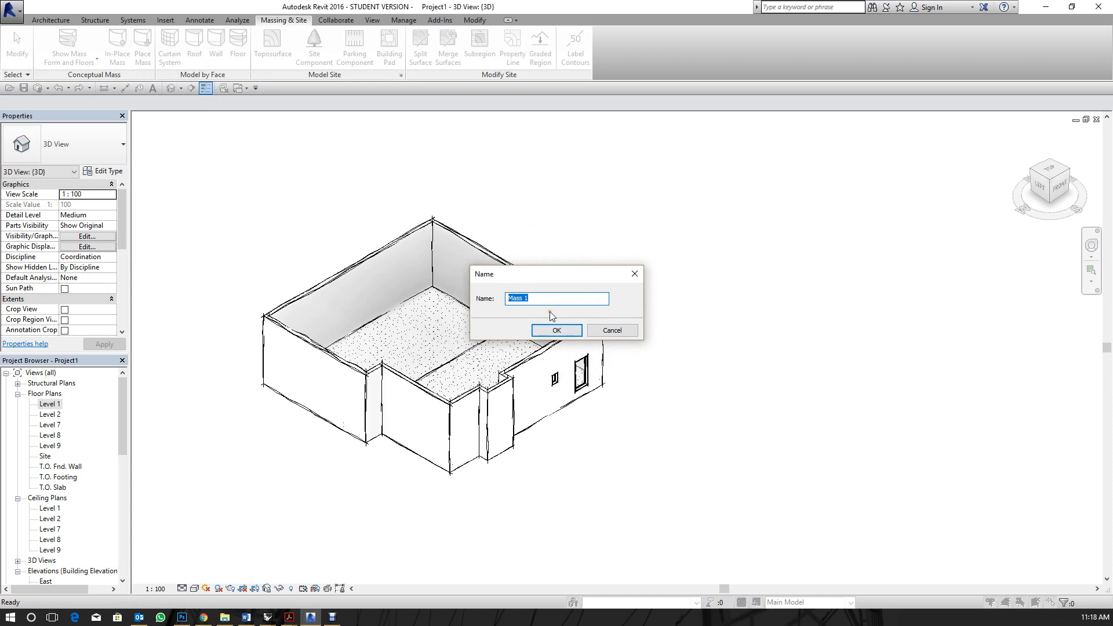
text(4)
key(Return)
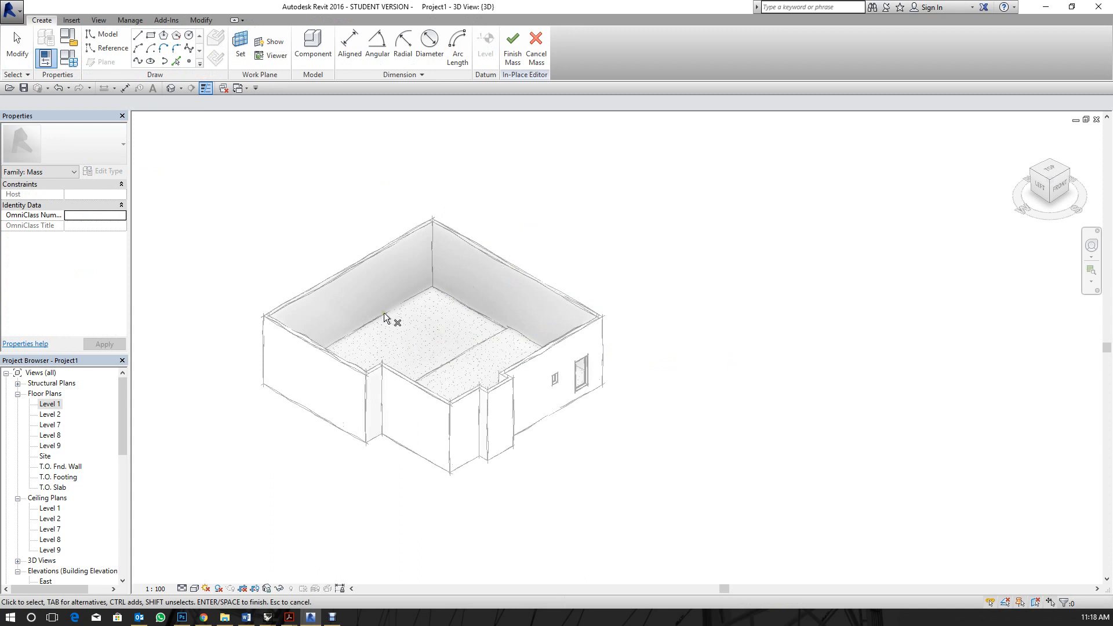
Start a CAD link inside the mass, with DWG as the file type, and select Test-Wavy-Form.dwg in the rHINO folder.
scroll(383, 312, down, 3)
shift+middle_drag(415, 287, 458, 312)
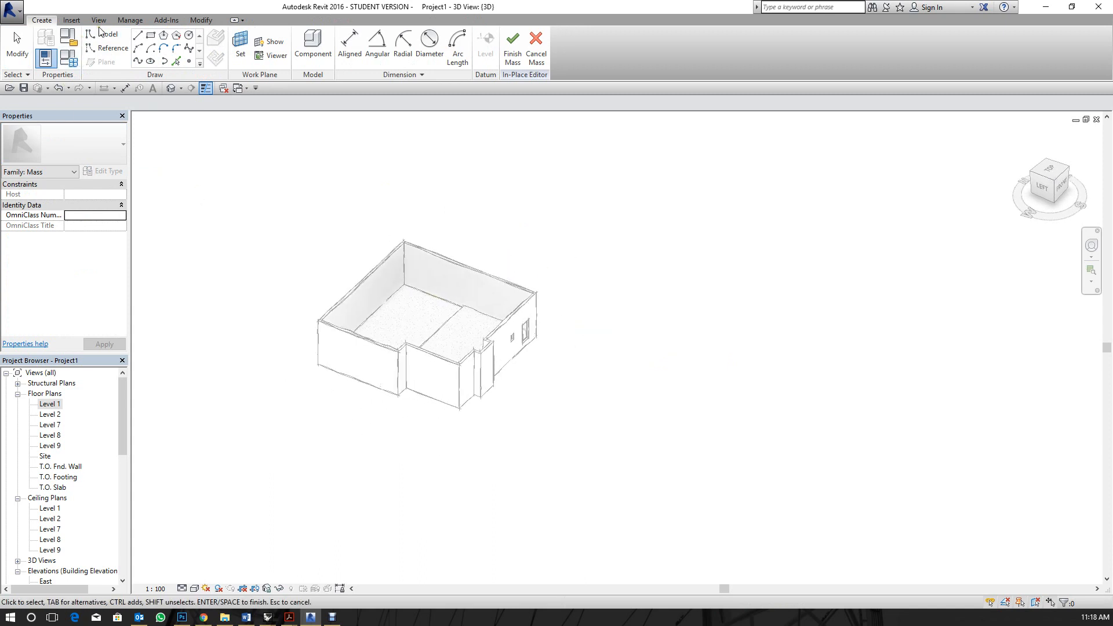
click(71, 22)
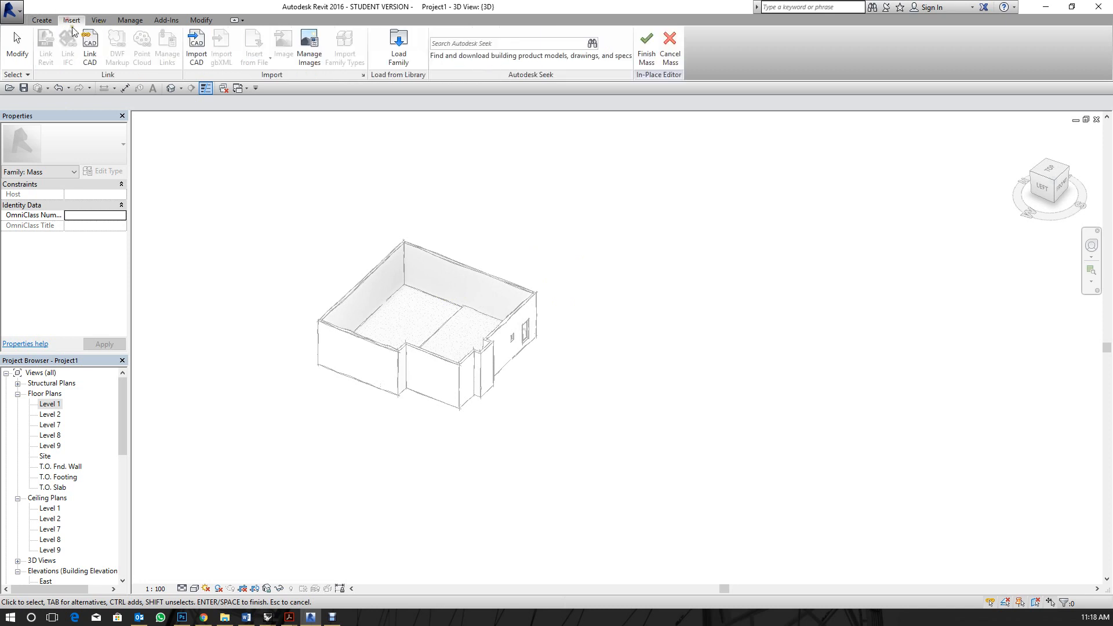
click(95, 49)
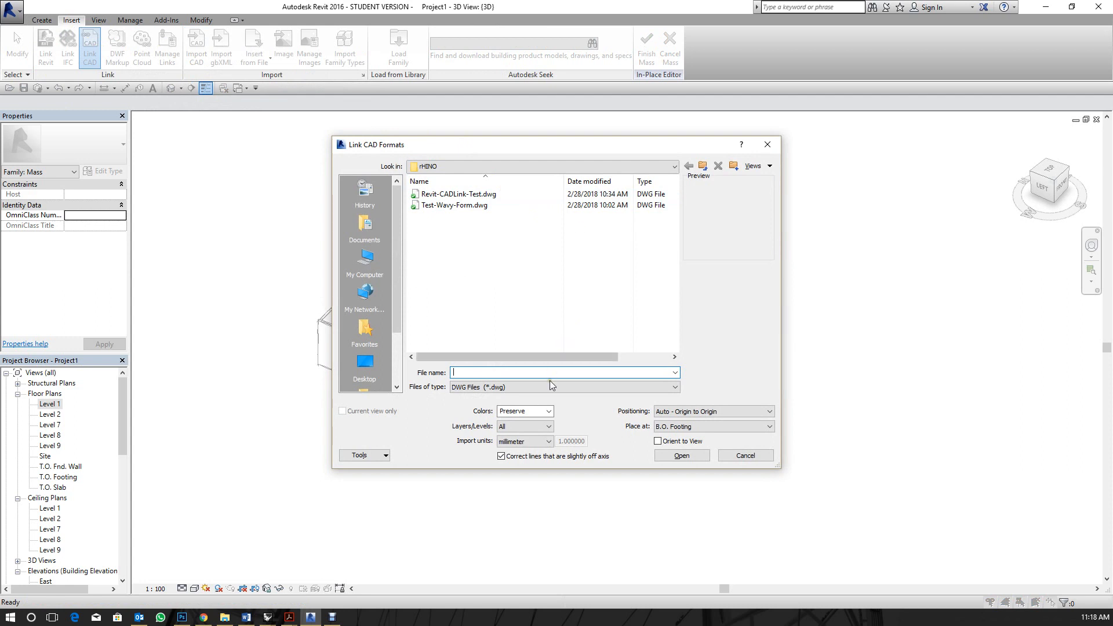
click(552, 386)
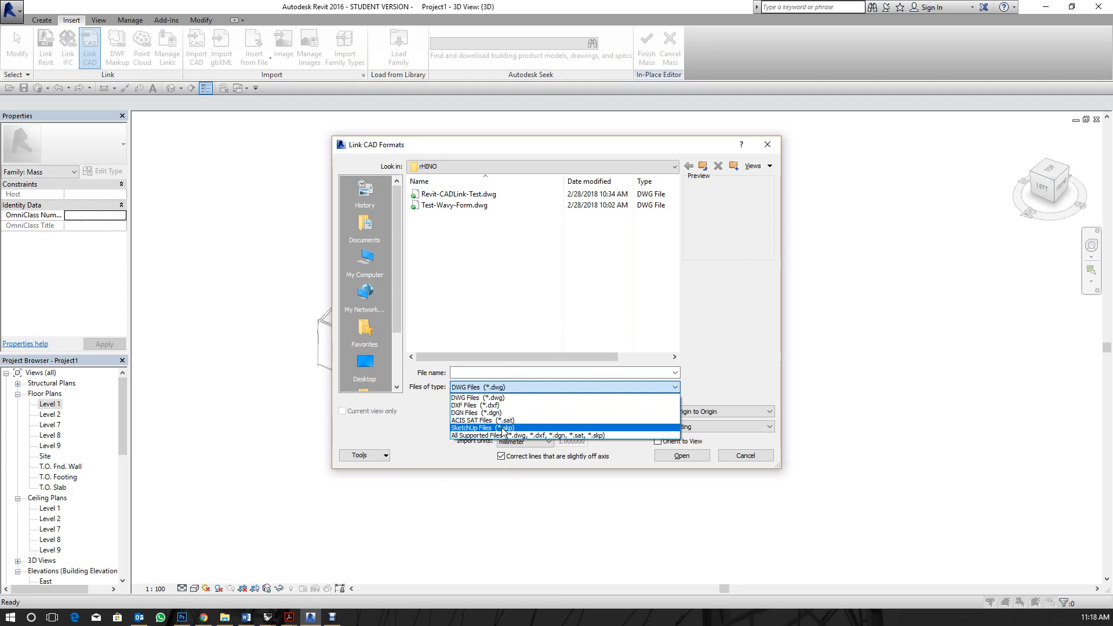
click(485, 399)
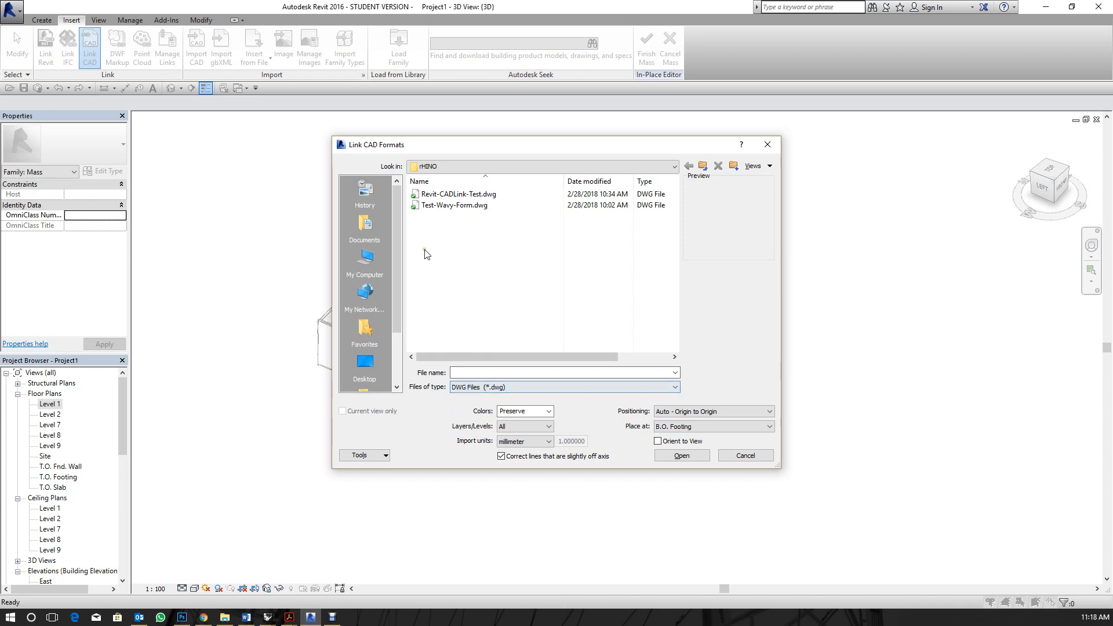
click(489, 205)
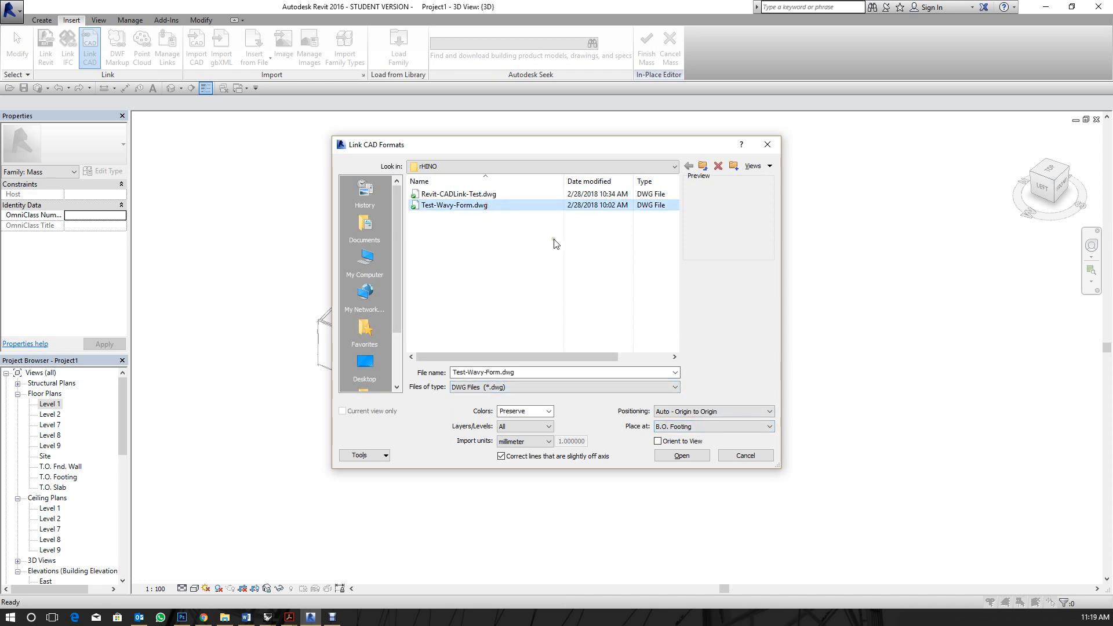
Switch to the Revit-Rhino-Test model in Rhino to check its model units, and return to Revit.
mouse_move(278, 613)
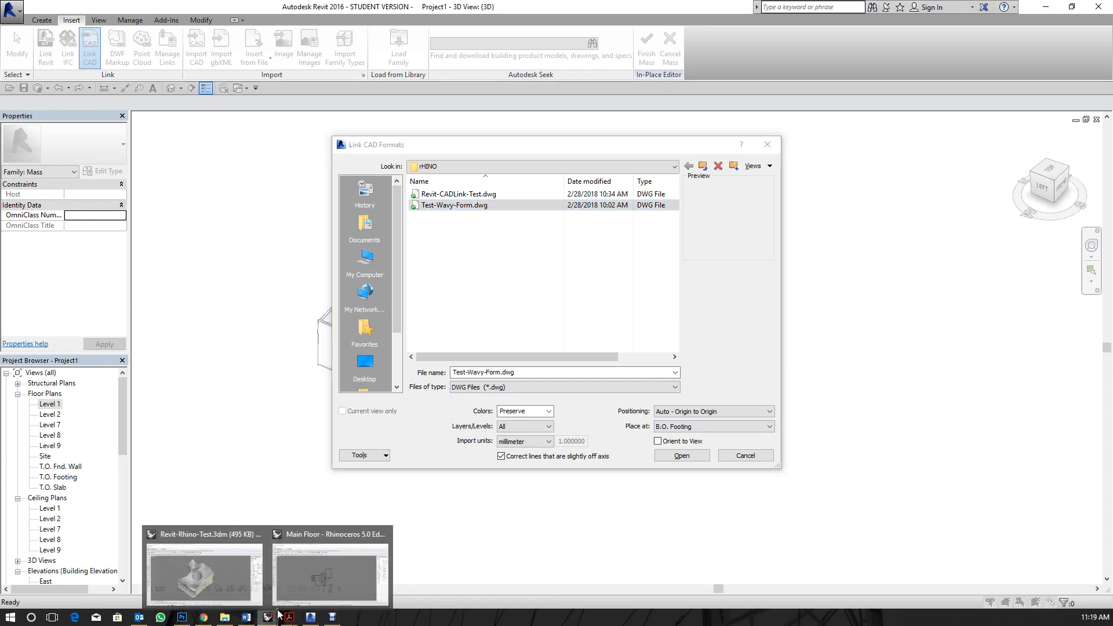
click(214, 562)
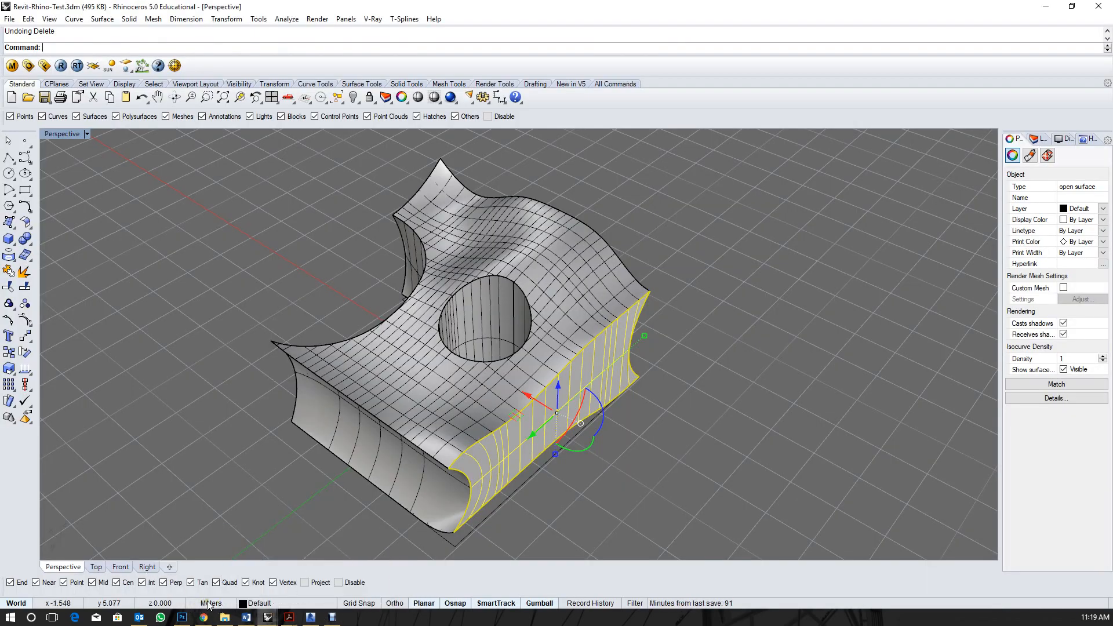
click(1048, 10)
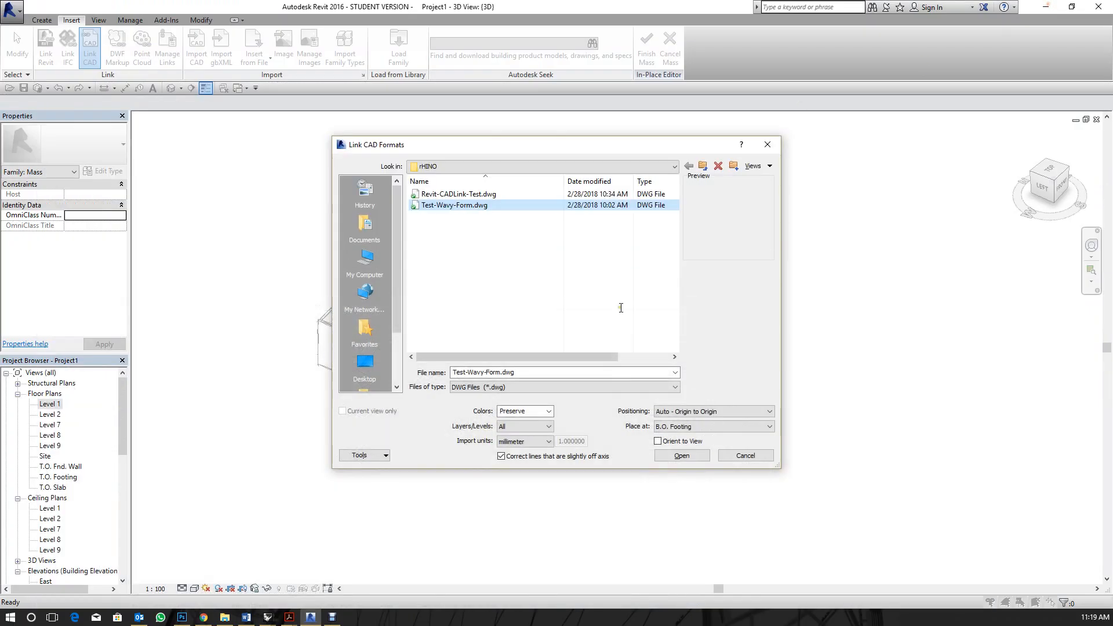
Set the import units to meter, keep B.O. Footing as the placement level, and link Test-Wavy-Form.dwg.
click(524, 442)
click(521, 474)
click(700, 428)
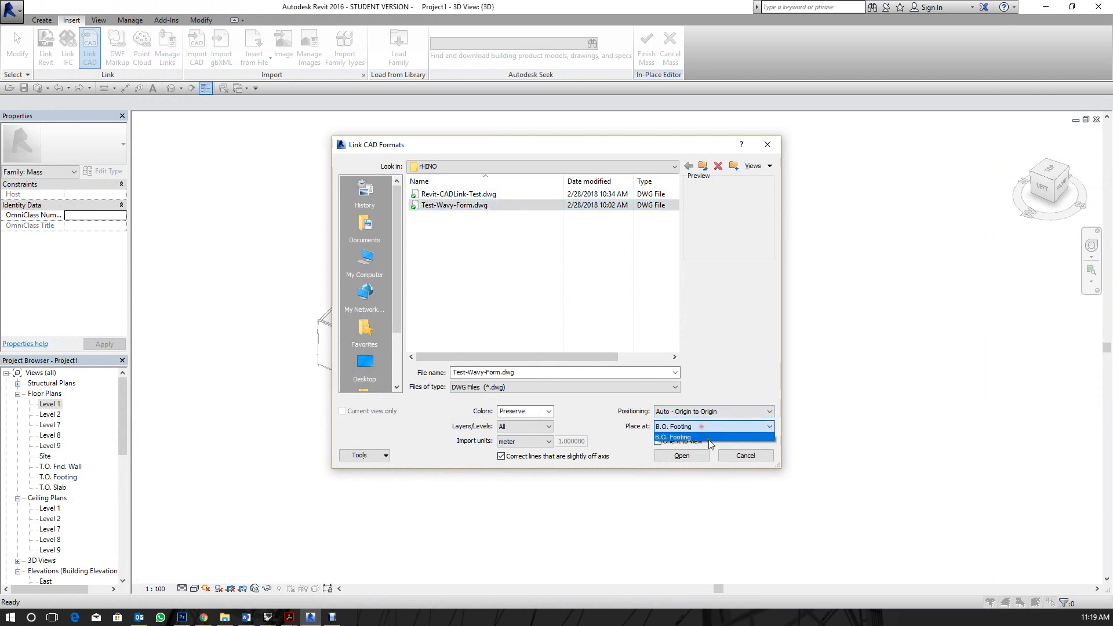
click(690, 434)
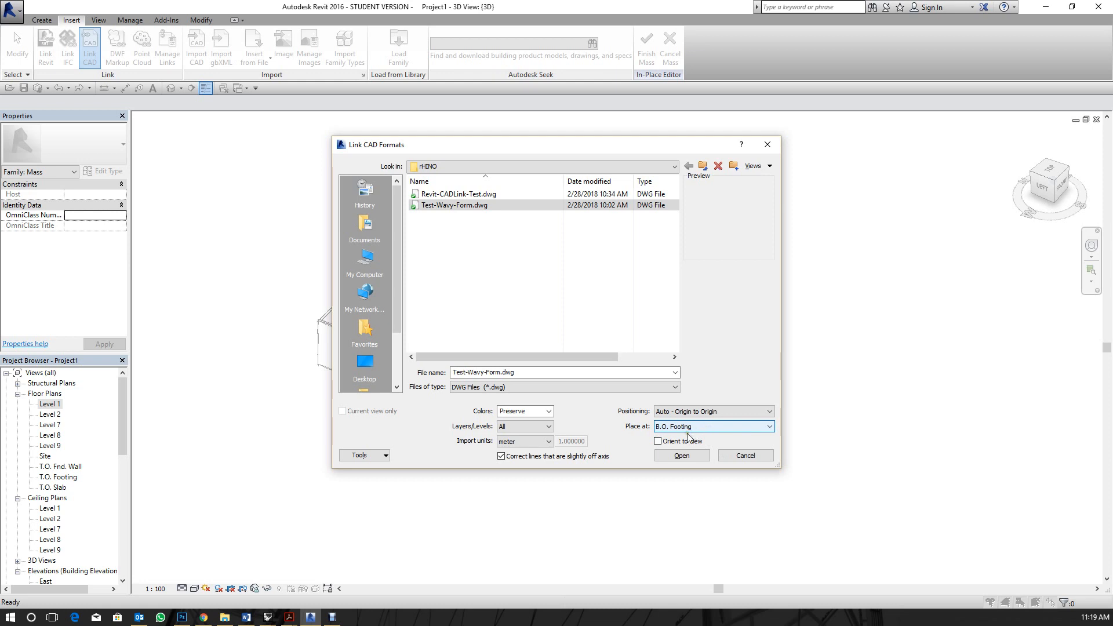
click(684, 457)
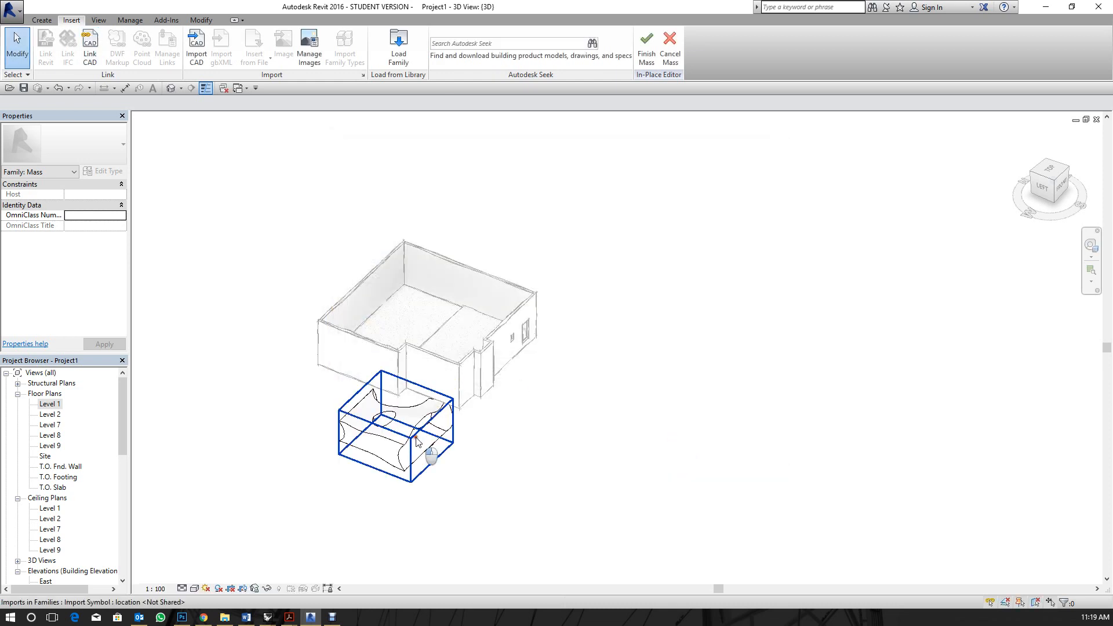
Set the base level of the linked wavy form to Level 1.
click(449, 408)
click(117, 197)
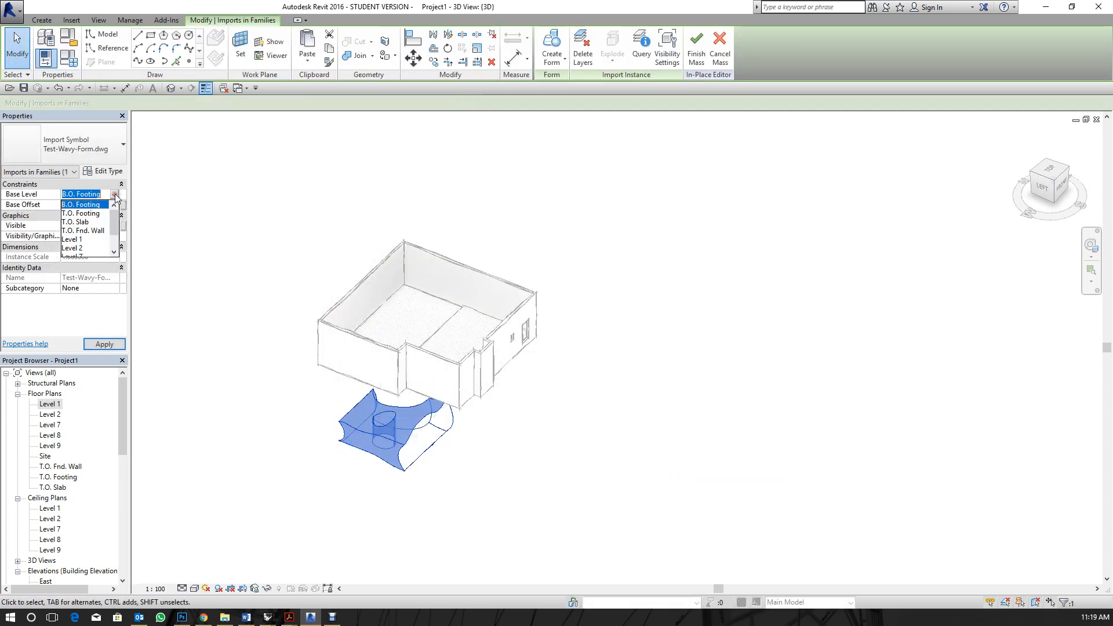
click(92, 244)
click(602, 339)
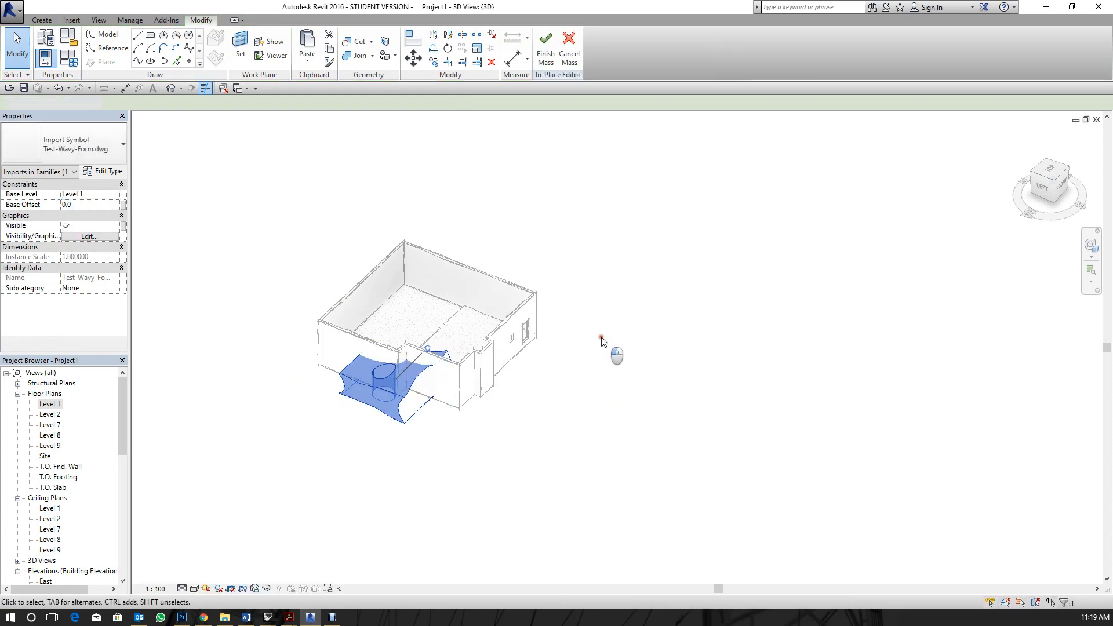
Finish the in-place mass containing the linked wavy form.
scroll(380, 368, up, 5)
mouse_move(547, 476)
shift+middle_down()
mouse_move(502, 372)
mouse_move(410, 384)
mouse_move(780, 334)
mouse_move(504, 206)
mouse_move(500, 345)
shift+middle_up()
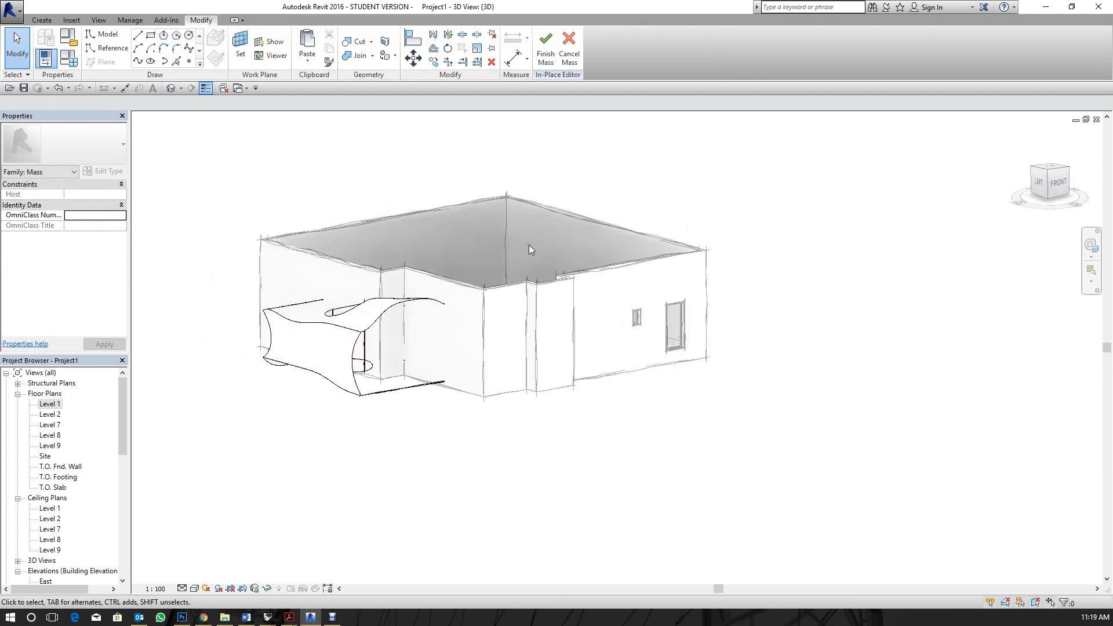
click(545, 52)
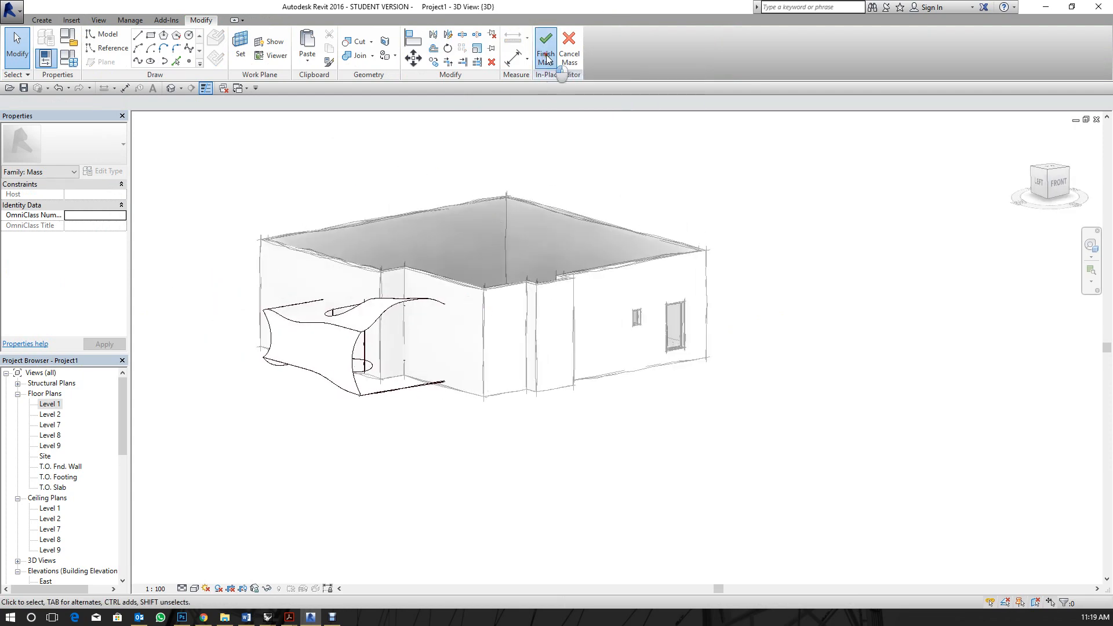
shift+middle_drag(610, 232, 580, 324)
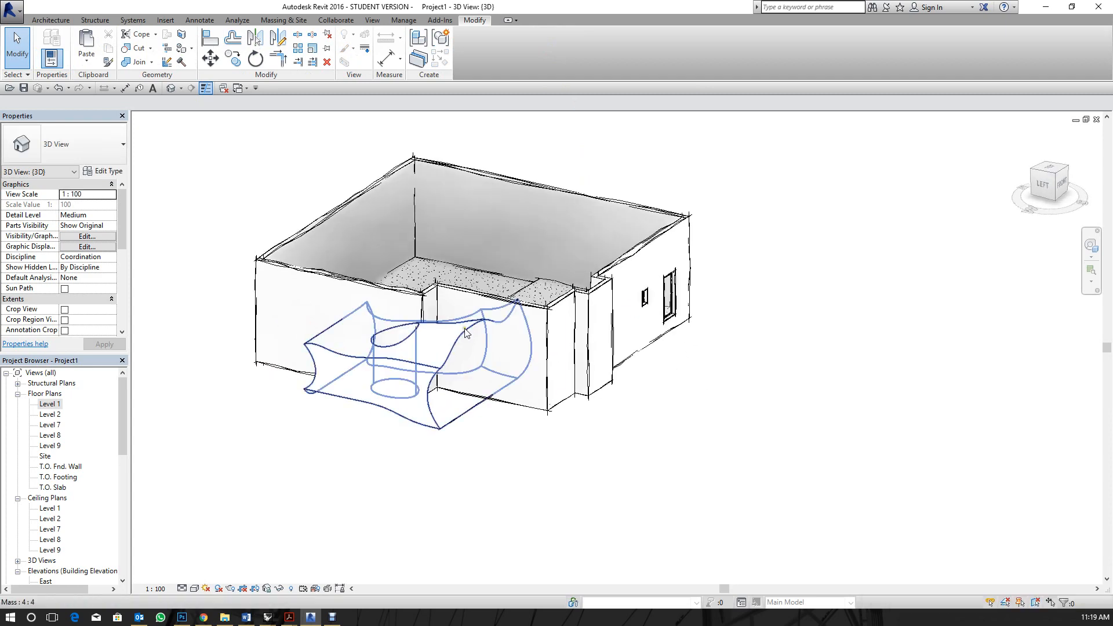
click(547, 303)
right_click(566, 307)
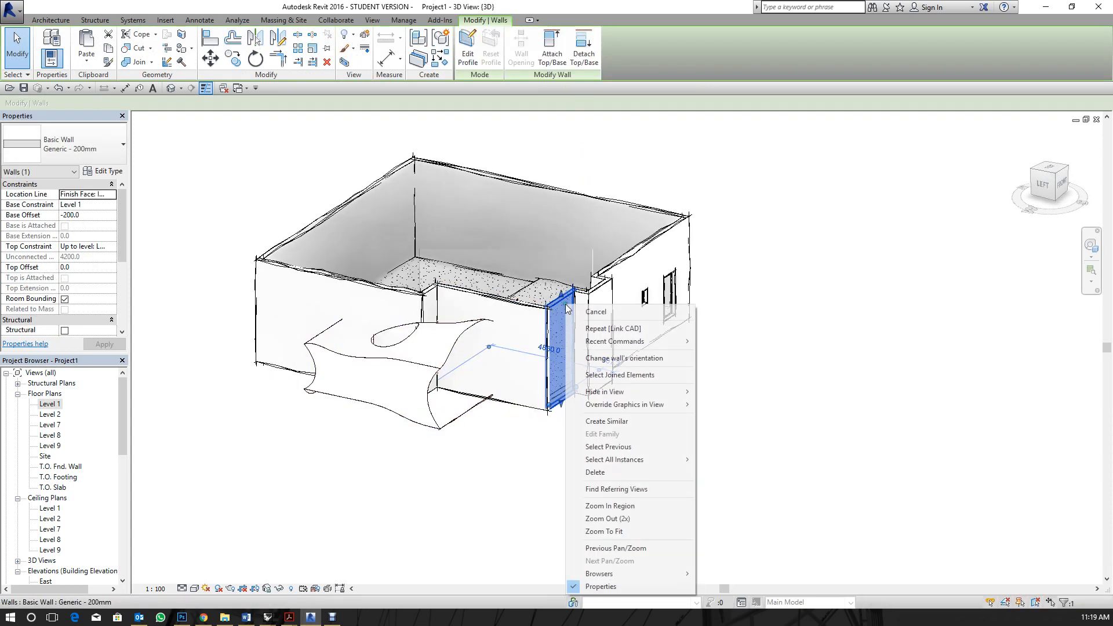
click(546, 304)
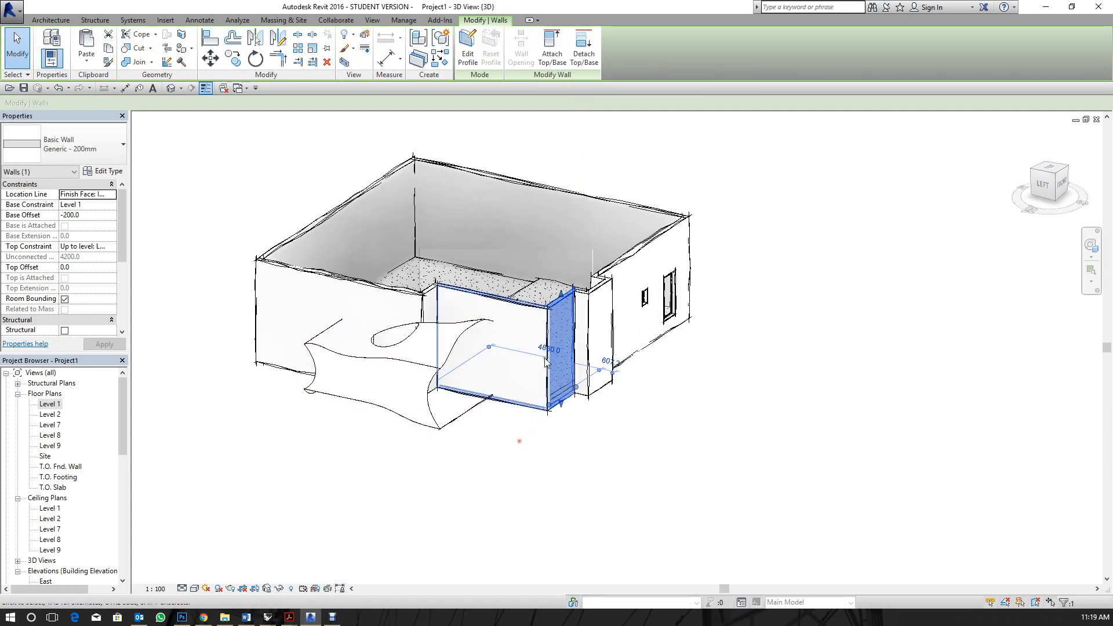
double_click(545, 304)
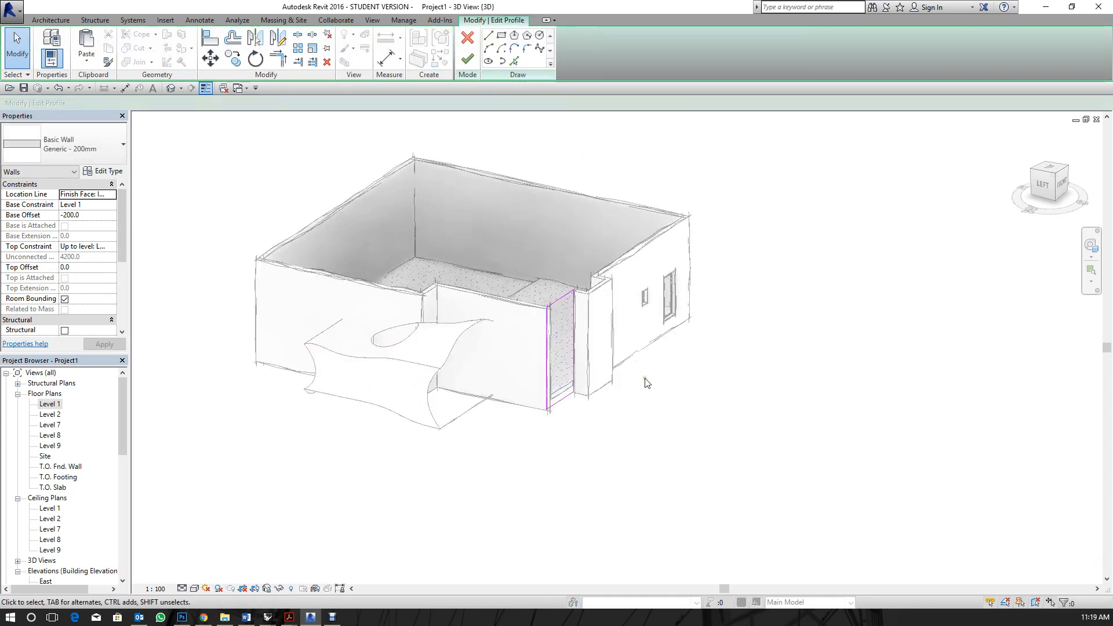
click(468, 38)
Select all Generic - 200mm wall instances visible in the view and hide them in the 3D view.
right_click(564, 296)
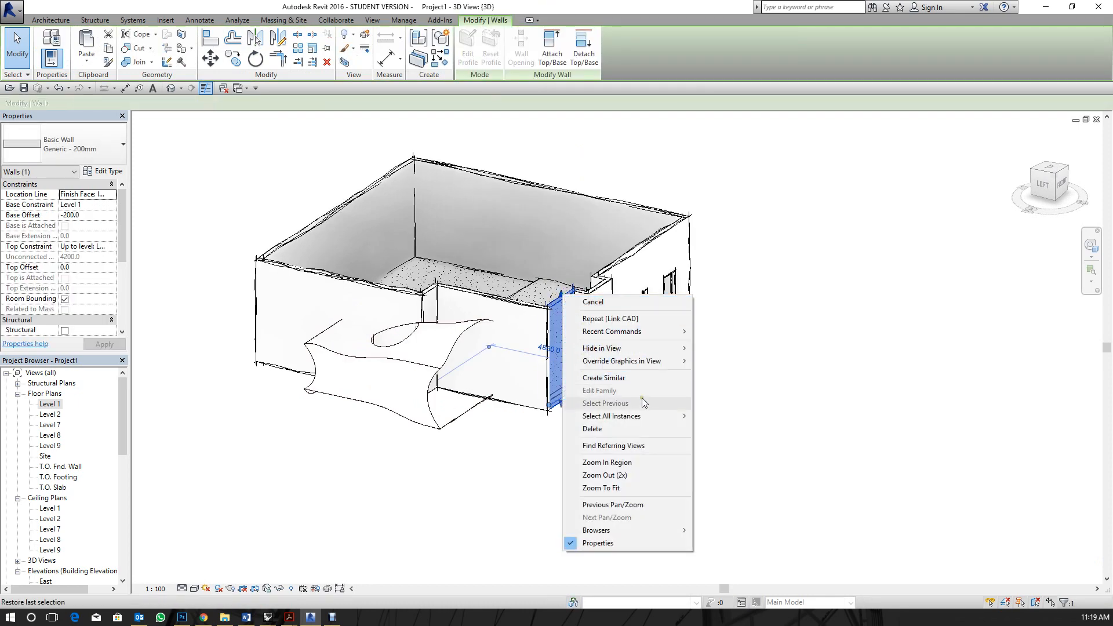
mouse_move(643, 415)
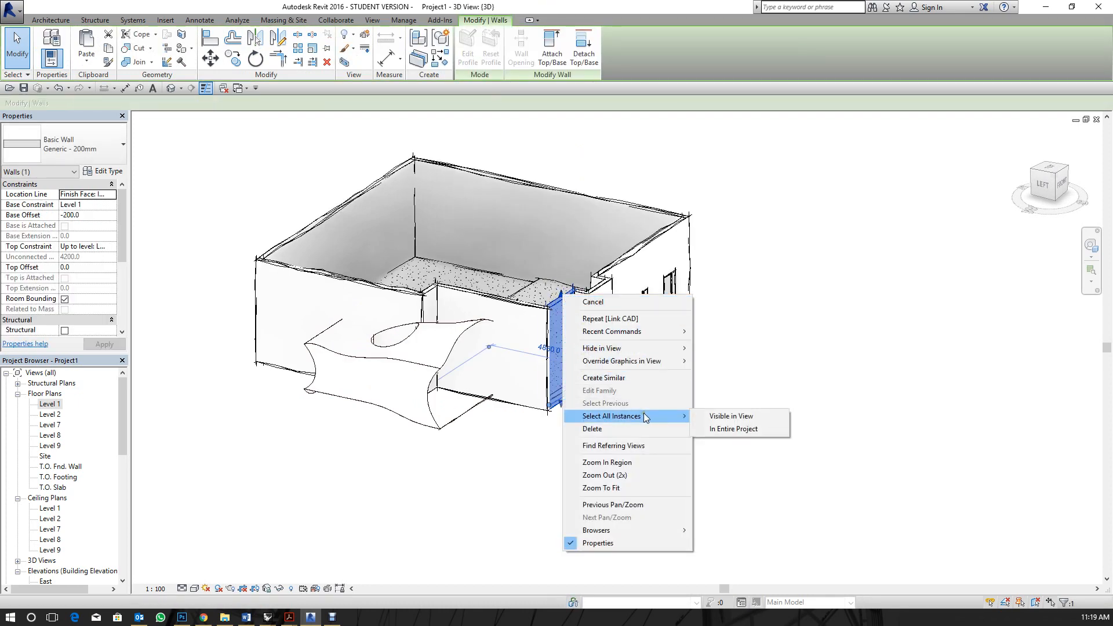
click(725, 416)
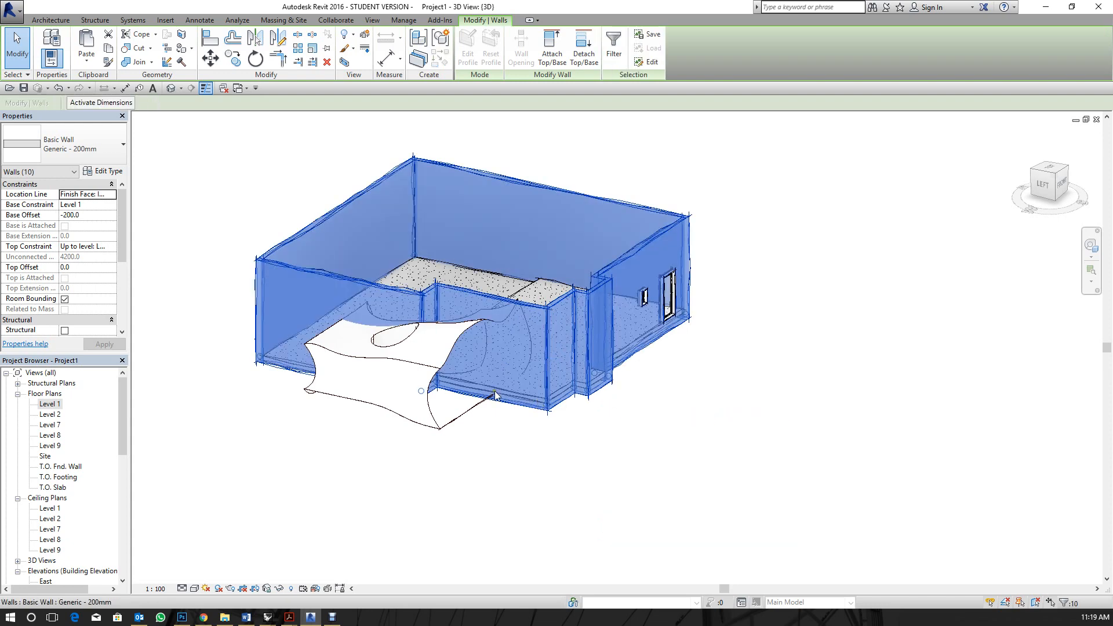
right_click(589, 246)
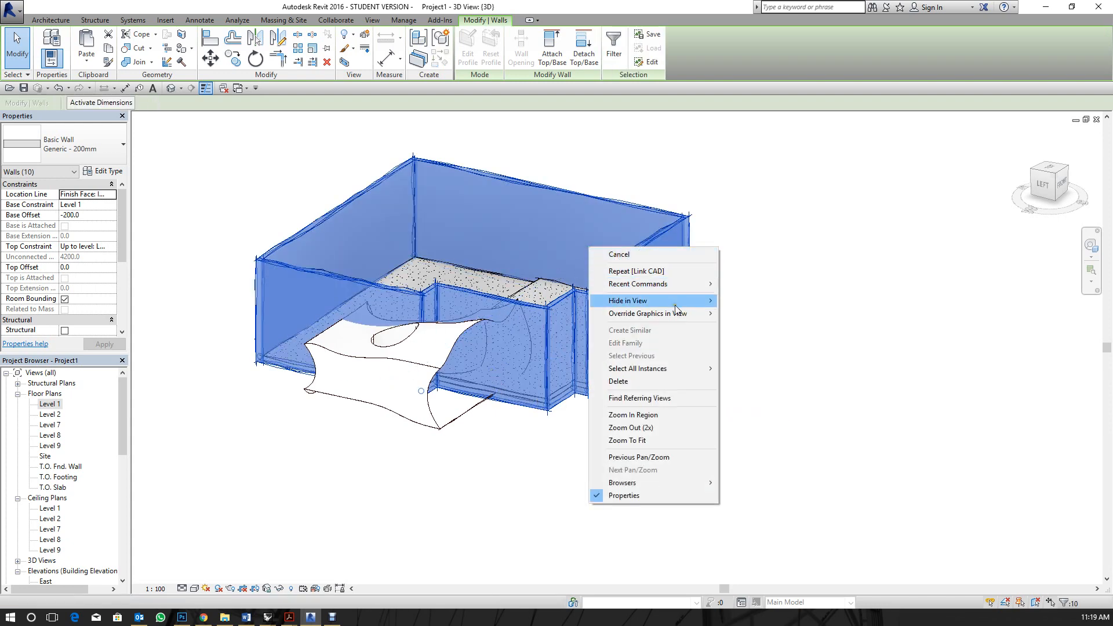
mouse_move(675, 301)
click(732, 301)
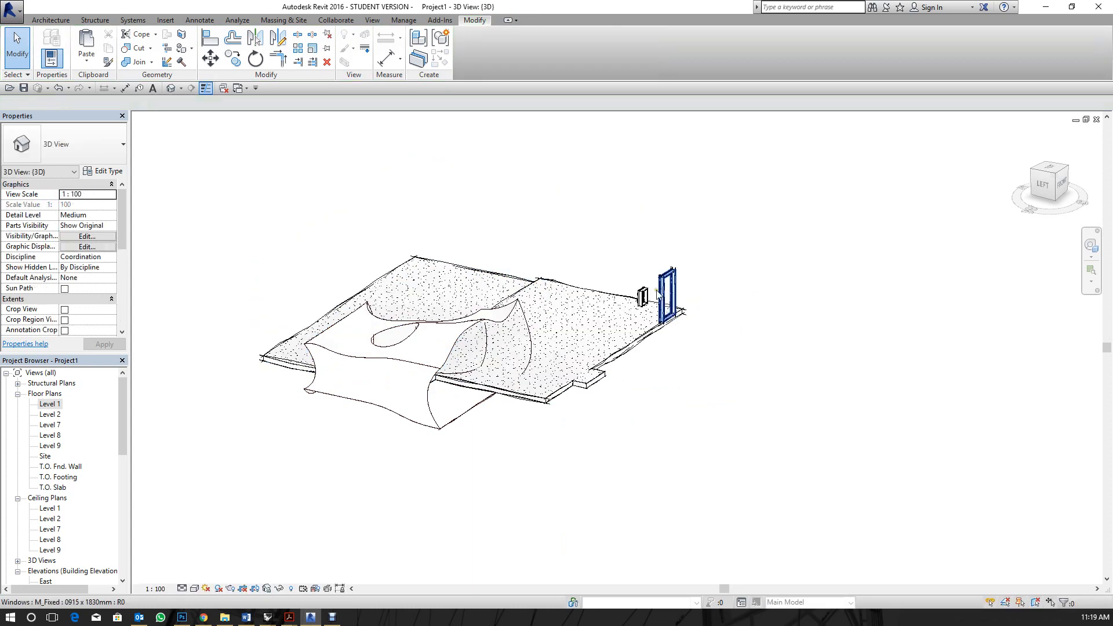
Hide both floor slabs and the remaining windows in the 3D view, and look at the wavy mass from behind.
click(620, 277)
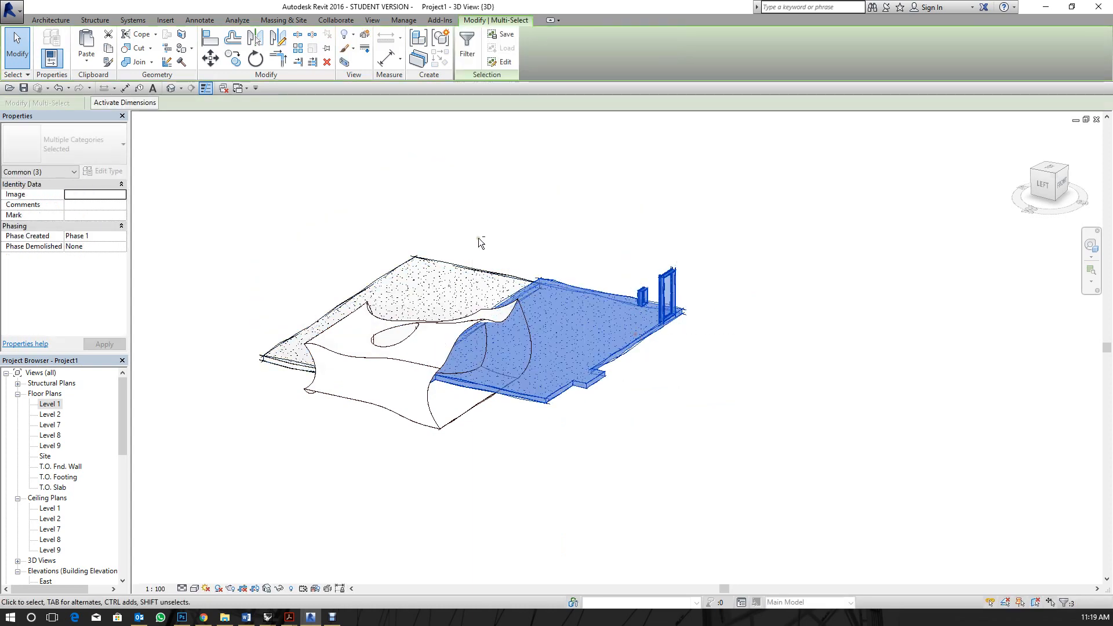
ctrl+click(433, 275)
right_click(480, 214)
mouse_move(556, 266)
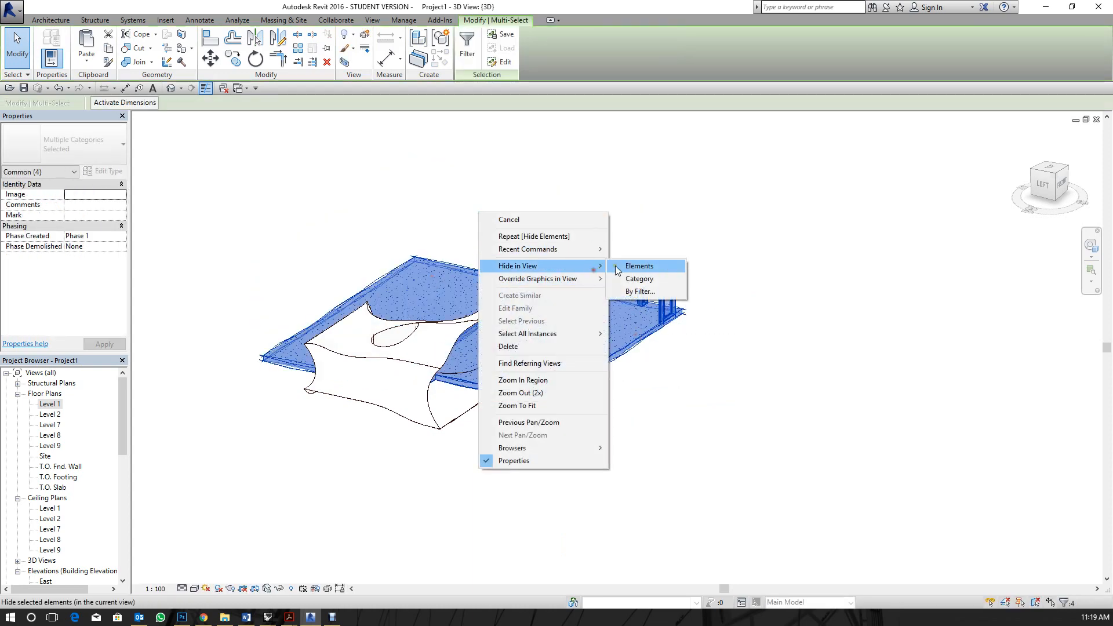
click(625, 268)
scroll(434, 343, up, 4)
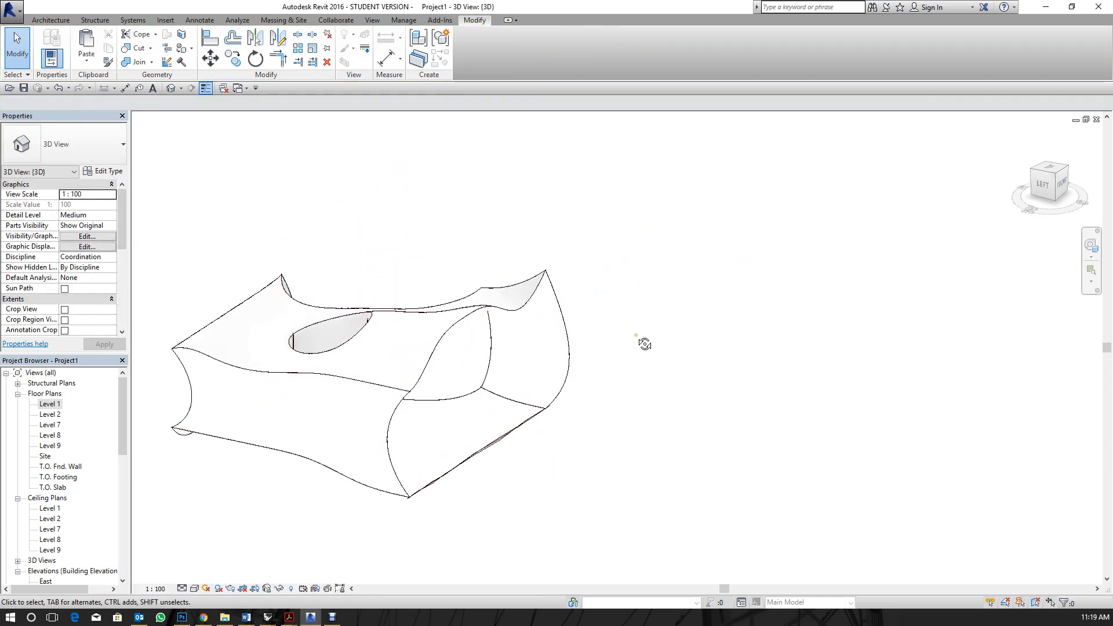
shift+middle_drag(643, 344, 261, 339)
middle_drag(261, 339, 428, 340)
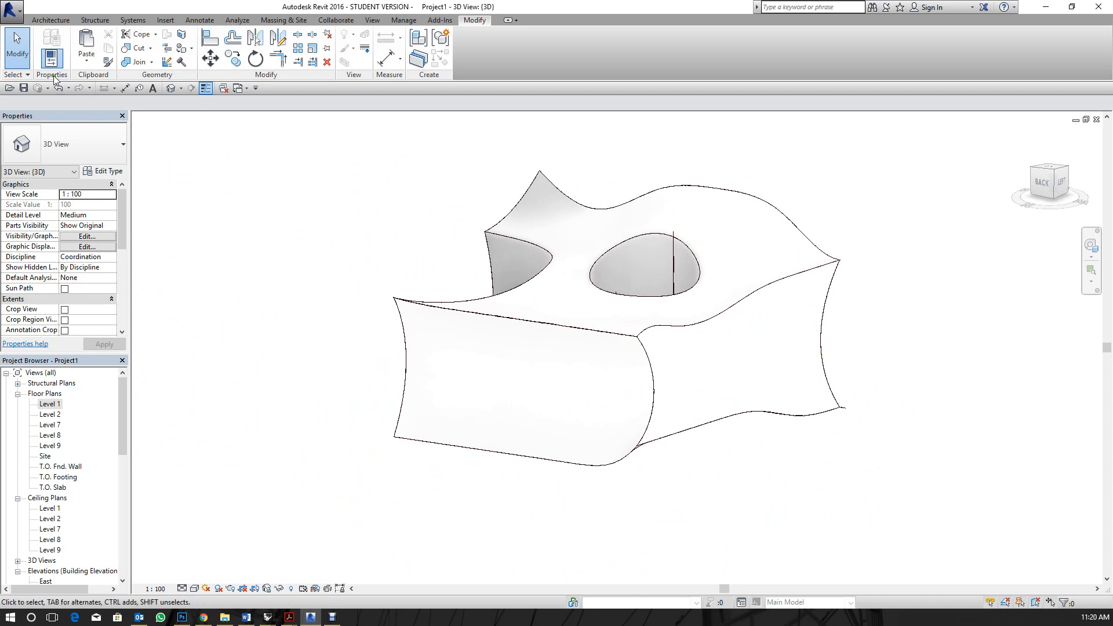
Create Generic - 200mm walls by face on the side faces of the wavy mass, including the concave one, accepting the wall extension warning.
click(50, 20)
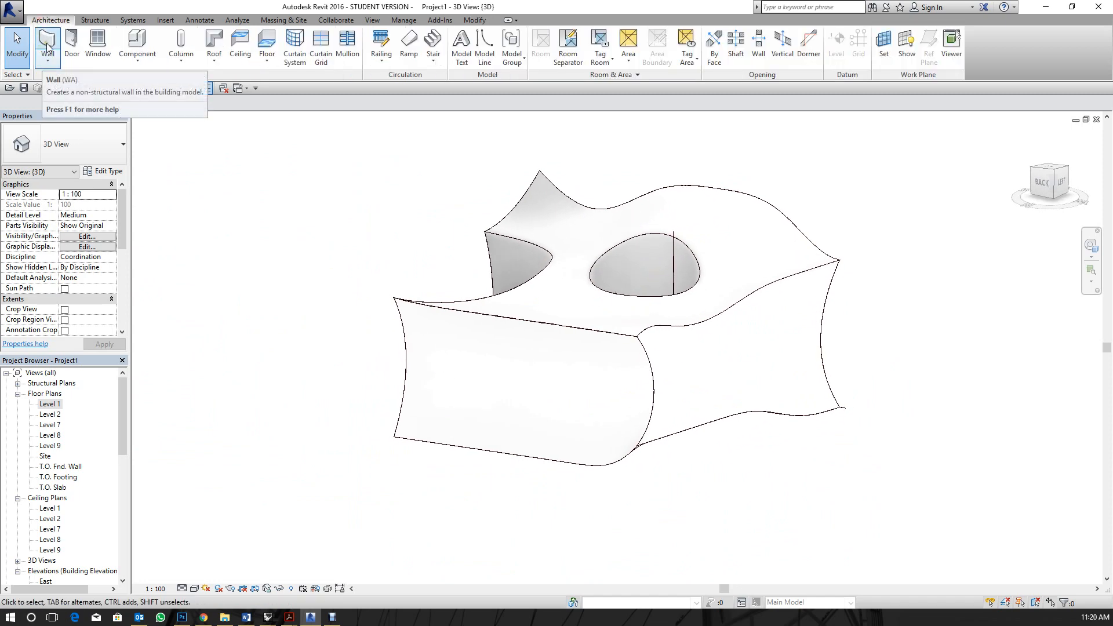
click(46, 42)
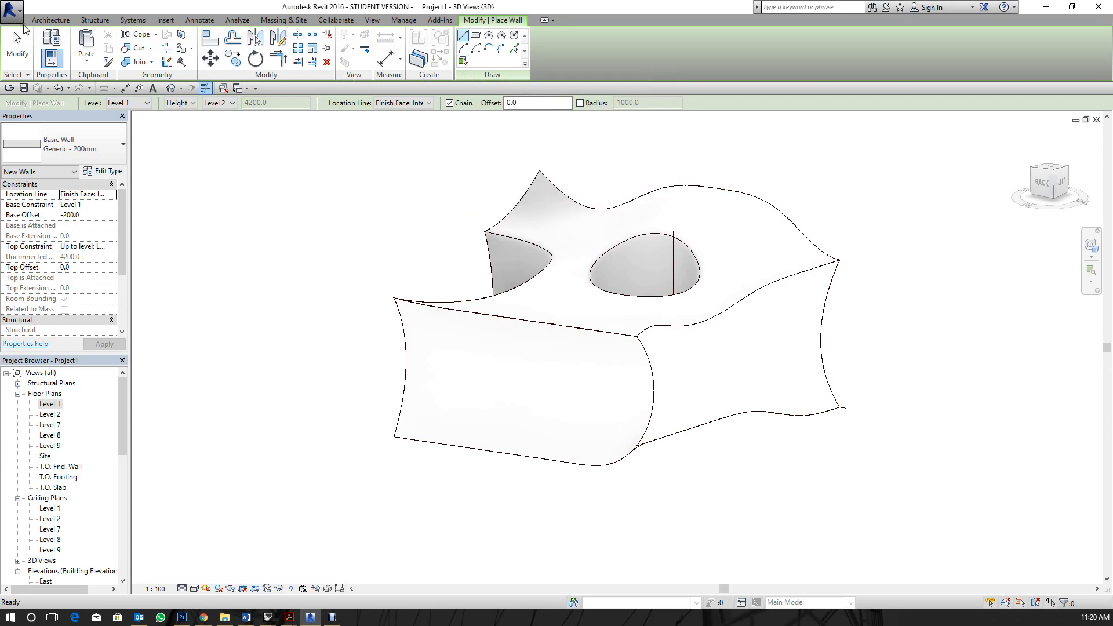
click(44, 23)
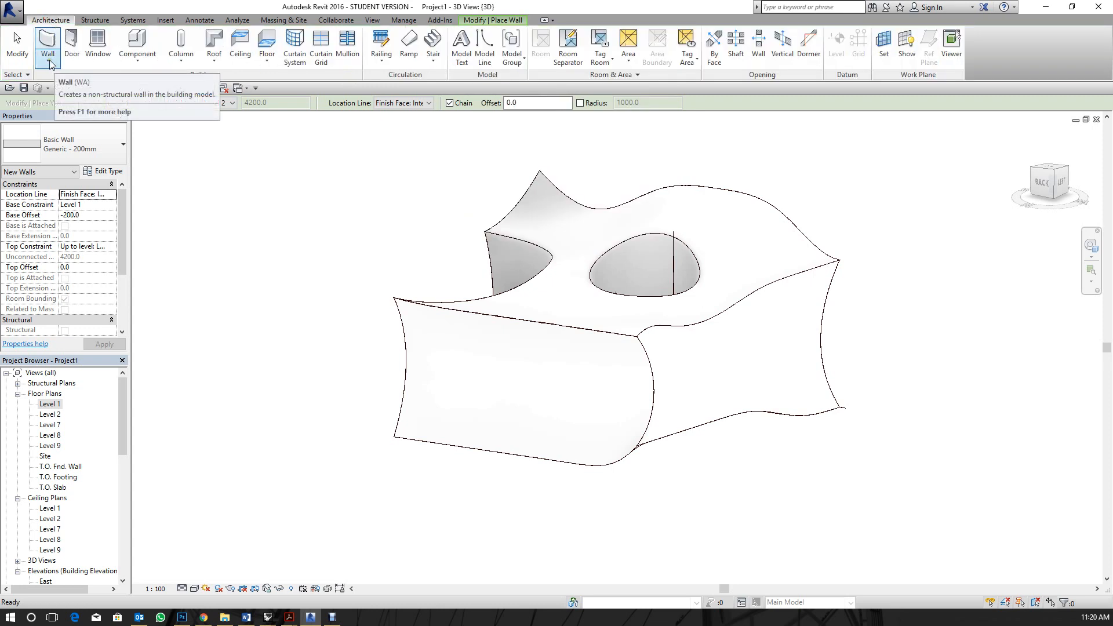
click(49, 63)
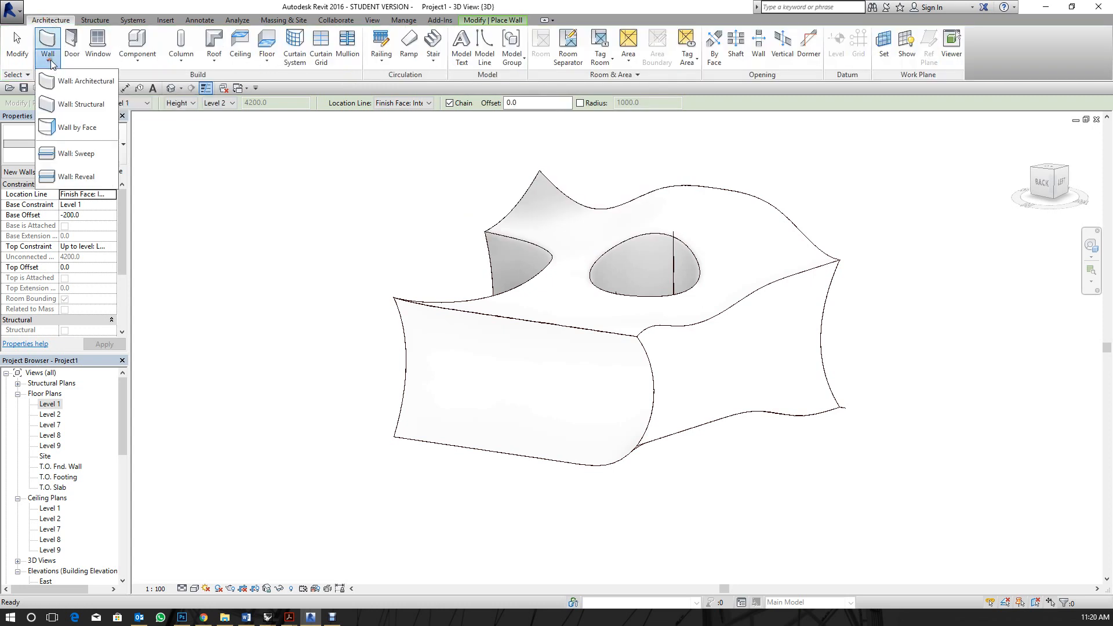
click(82, 128)
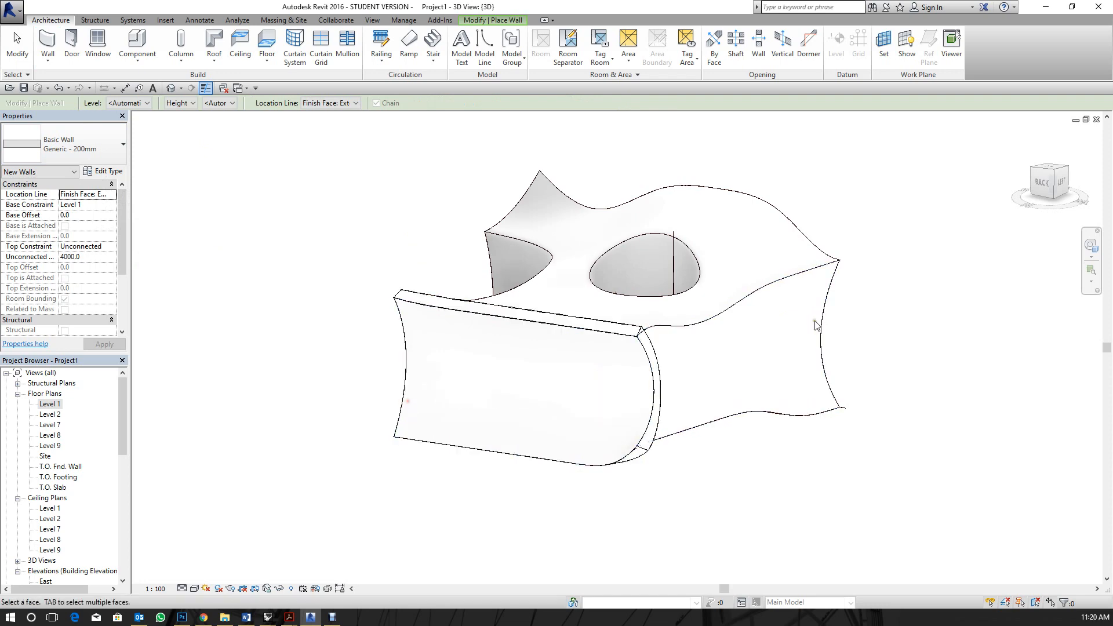
shift+middle_drag(742, 400, 571, 367)
shift+middle_drag(814, 345, 463, 369)
click(358, 243)
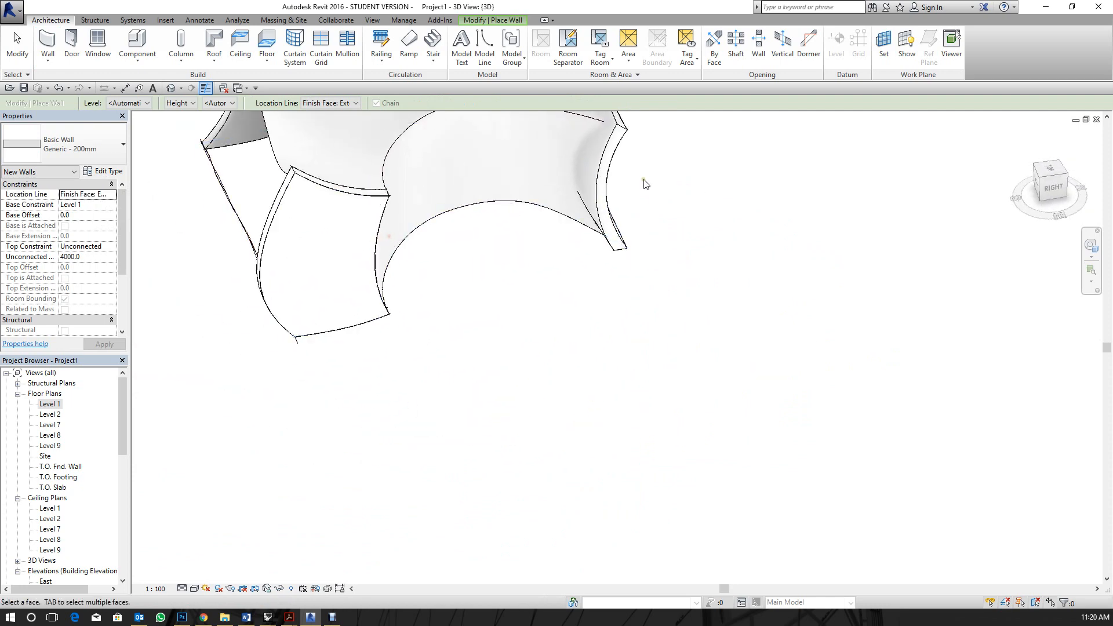
click(599, 233)
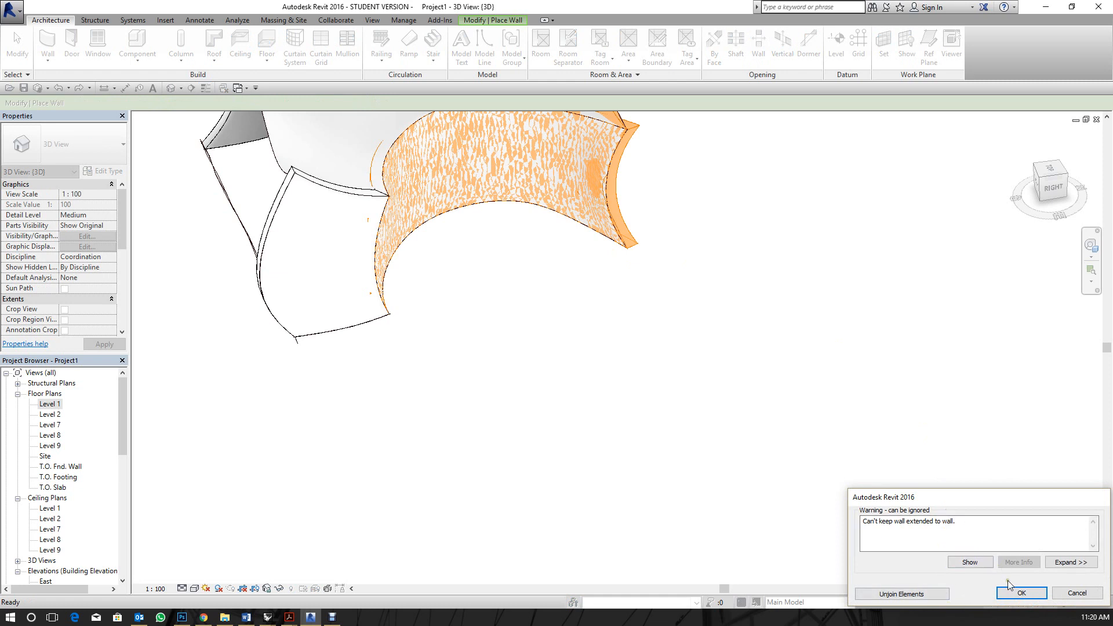
click(1021, 592)
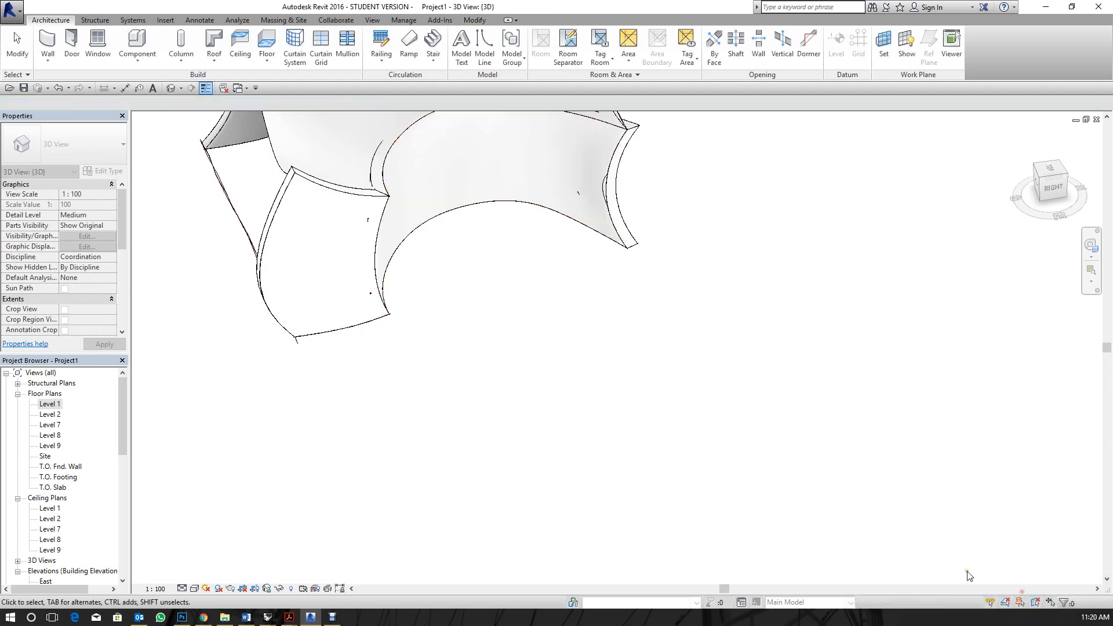
Examine the new curved walls and the joins at their corners from several sides of the mass.
middle_drag(641, 199, 659, 359)
scroll(660, 256, up, 2)
shift+middle_drag(720, 339, 672, 319)
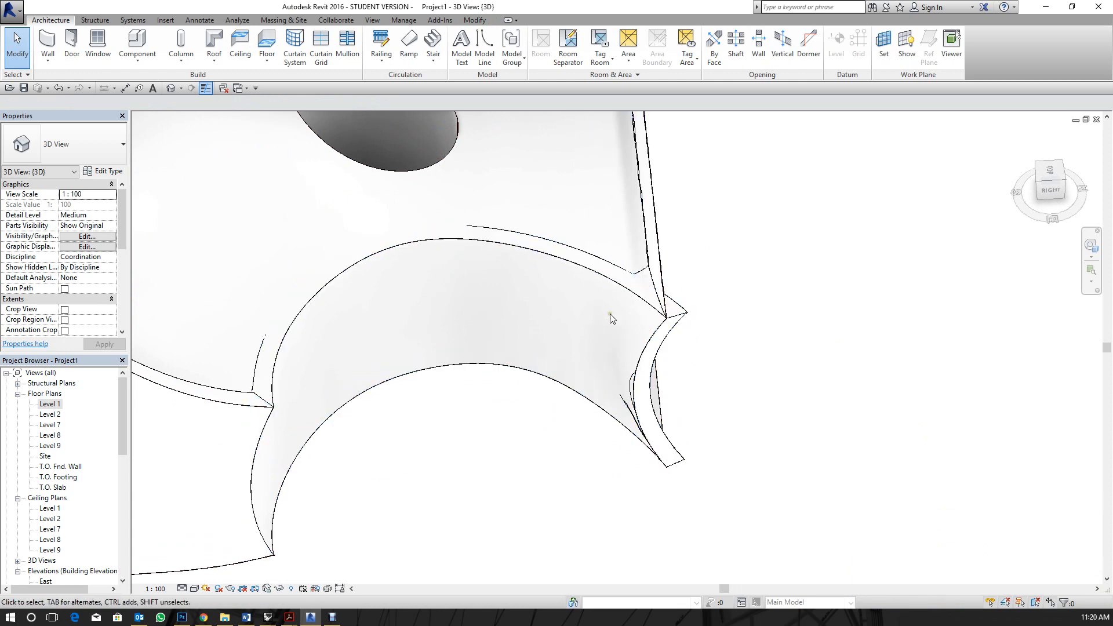
scroll(736, 328, down, 2)
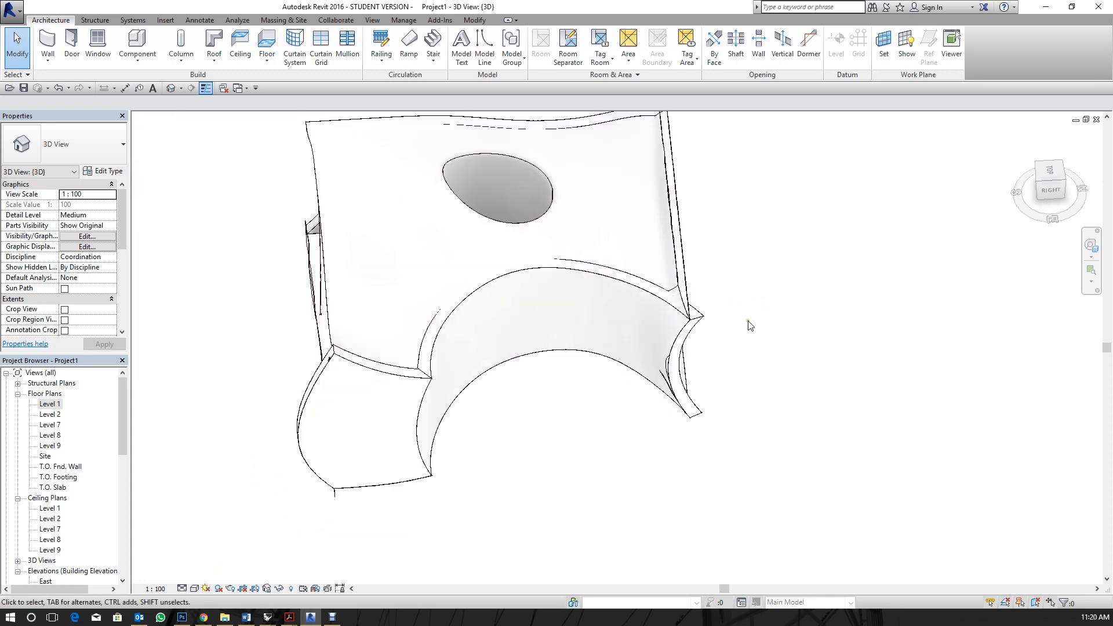
shift+middle_drag(816, 368, 676, 308)
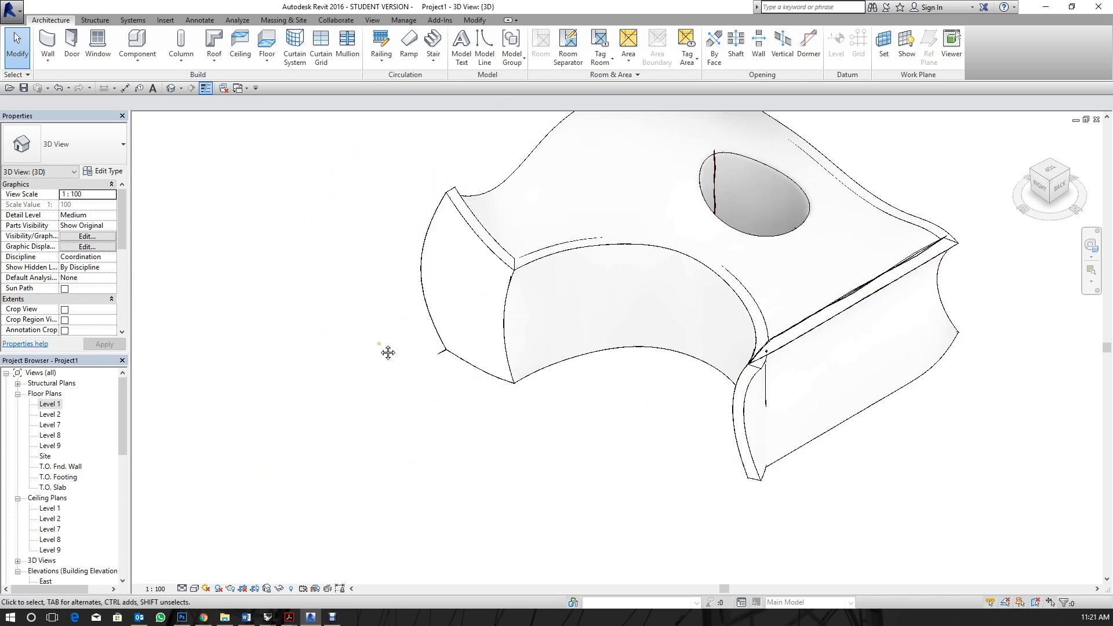
shift+middle_drag(385, 350, 614, 400)
shift+middle_drag(383, 339, 510, 317)
scroll(578, 282, down, 1)
shift+middle_drag(578, 282, 709, 313)
middle_drag(516, 377, 413, 260)
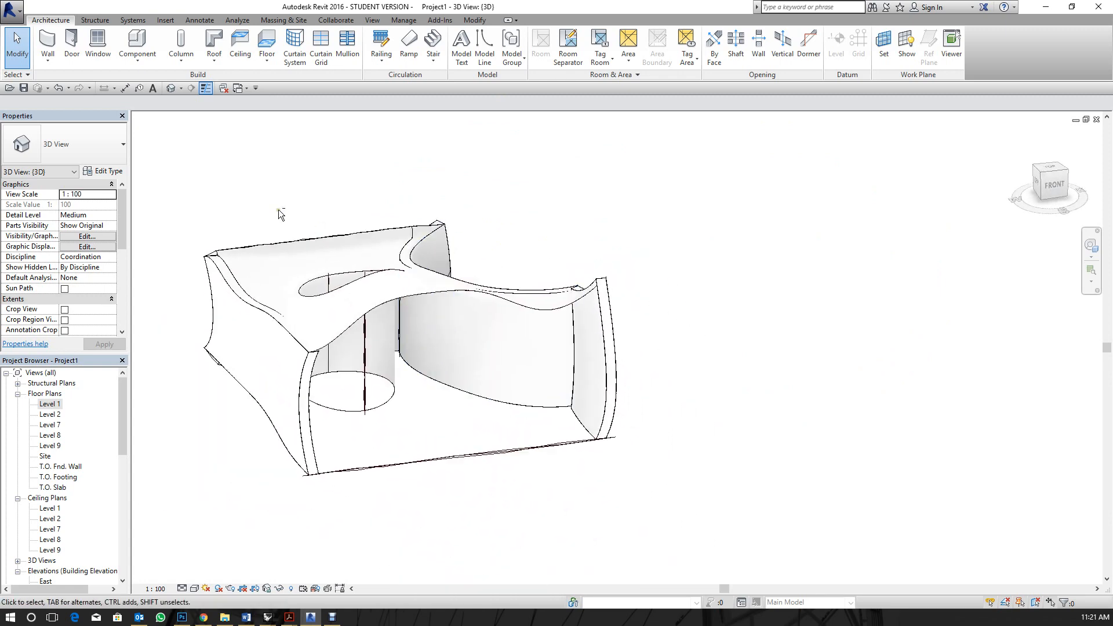
Create a Generic Roof - 300mm by face on the wavy top face of the mass.
shift+middle_drag(278, 210, 303, 231)
click(210, 61)
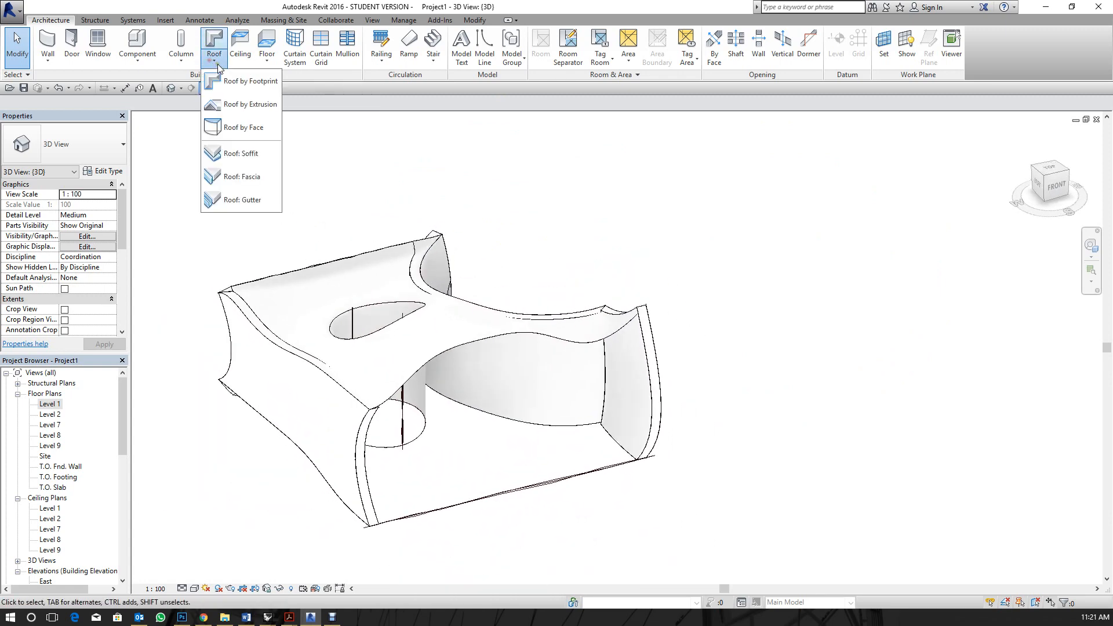
click(251, 129)
click(474, 339)
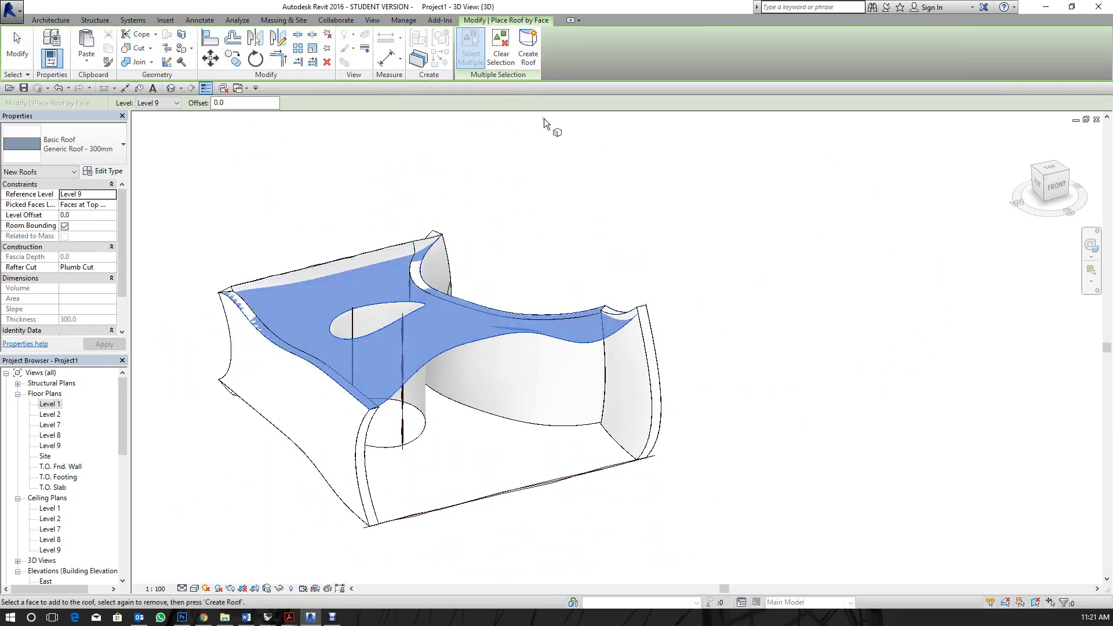
click(528, 54)
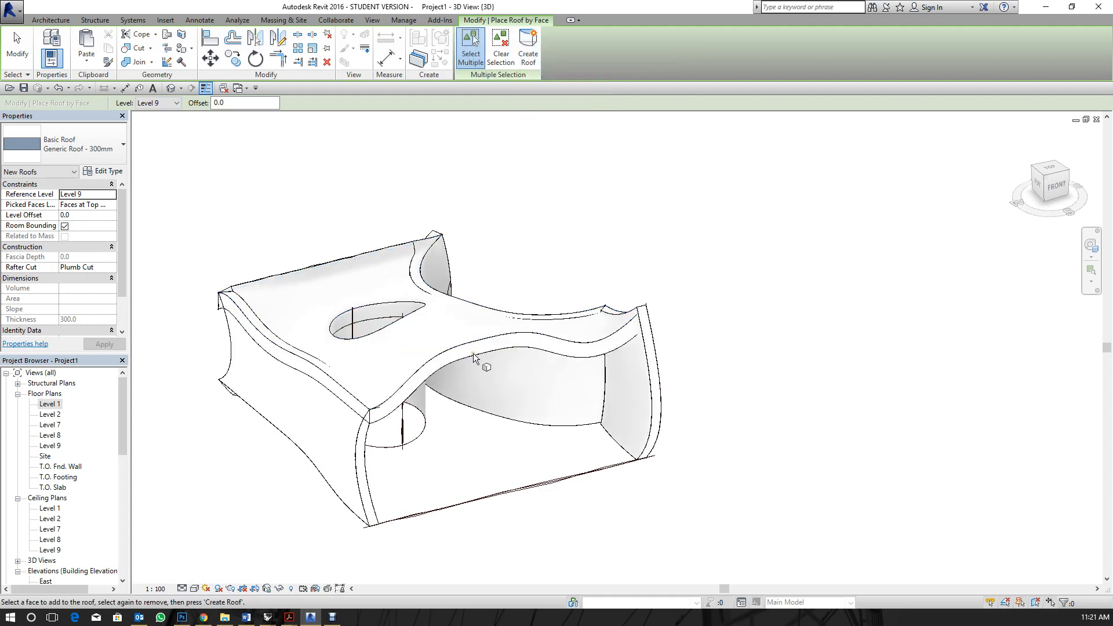
key(Escape)
Set the wavy roof's picked faces location to Faces at Bottom of the Roof.
click(488, 345)
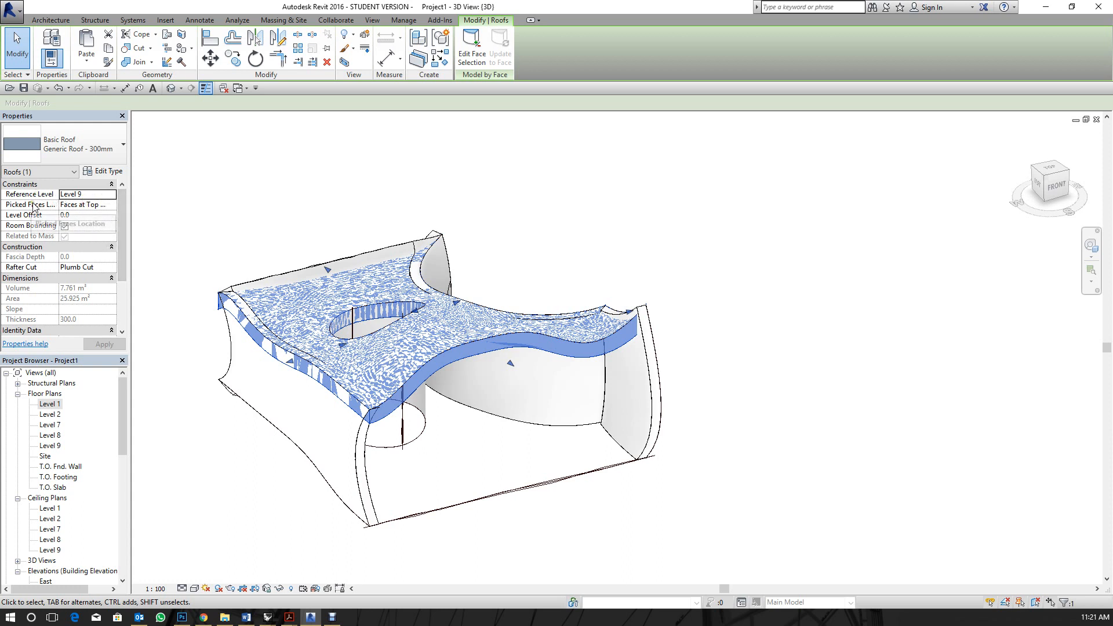
click(112, 205)
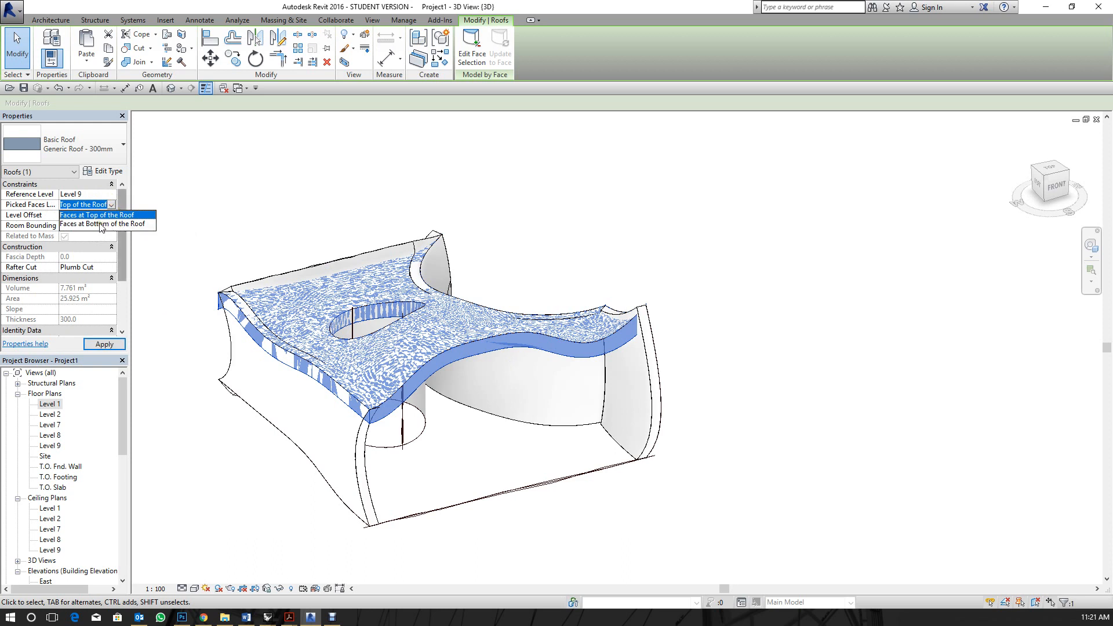
click(102, 224)
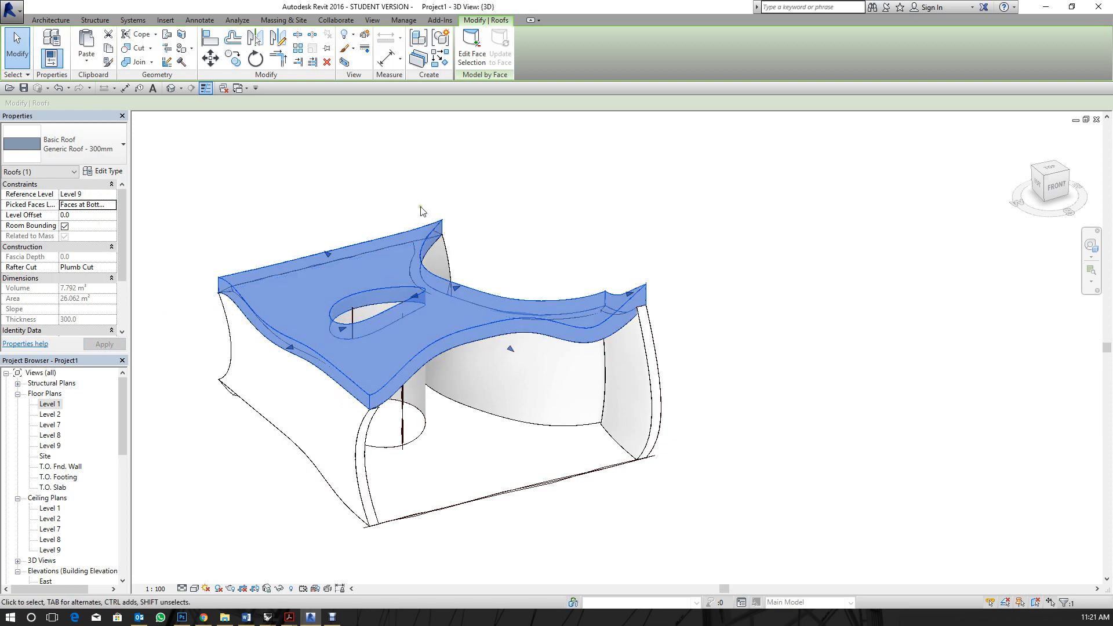
click(824, 235)
Delete the Generic - 200mm wall on the concave side face of the mass.
middle_drag(612, 485, 571, 373)
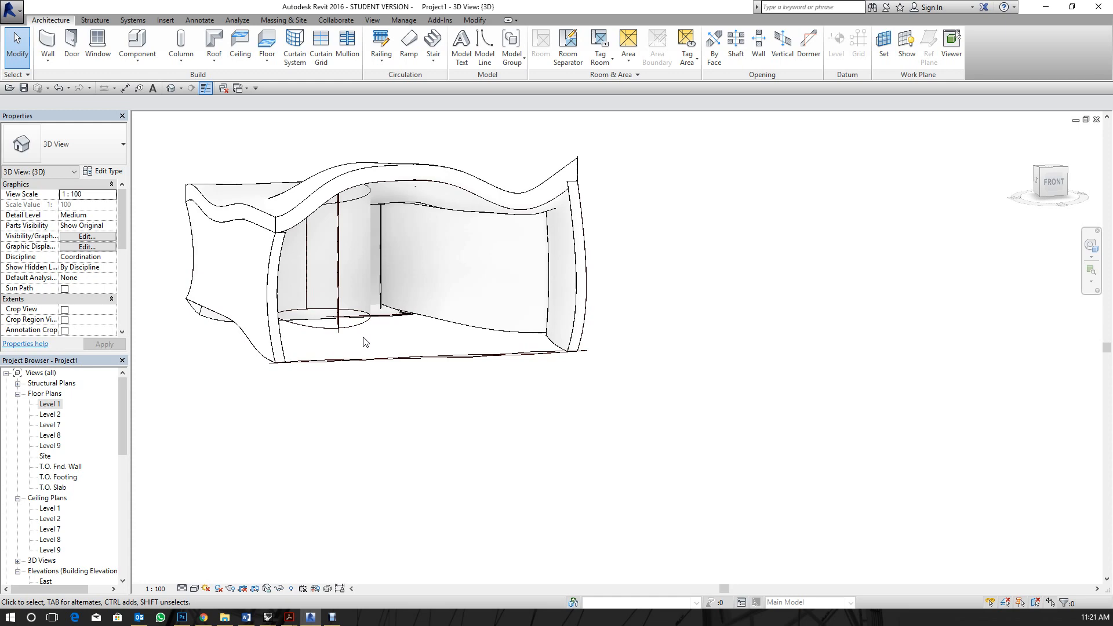
shift+middle_drag(351, 328, 737, 356)
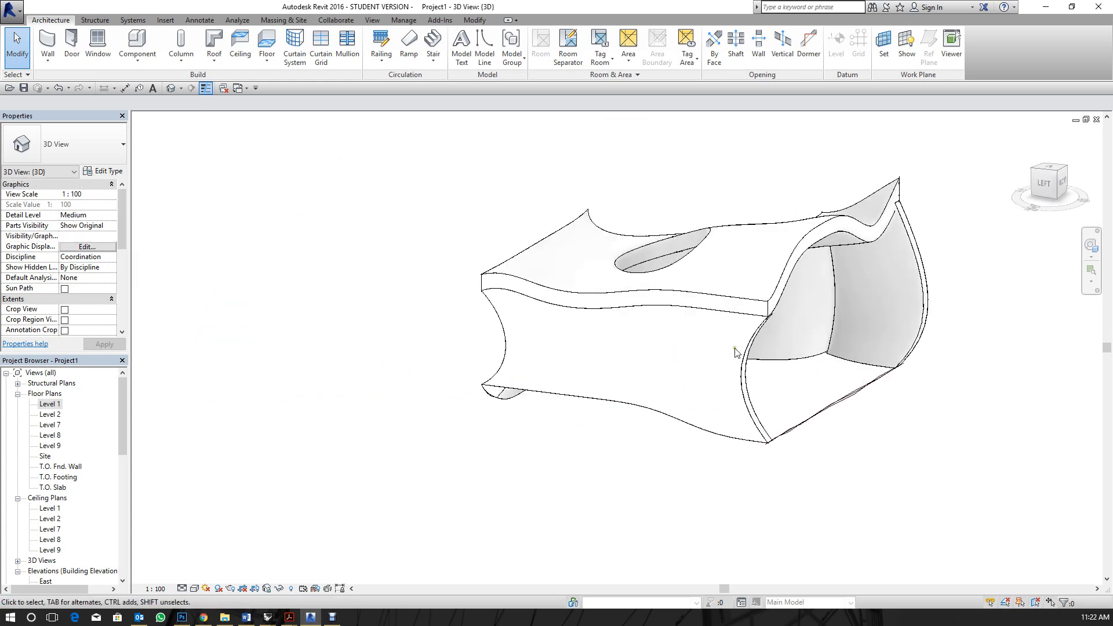
click(739, 366)
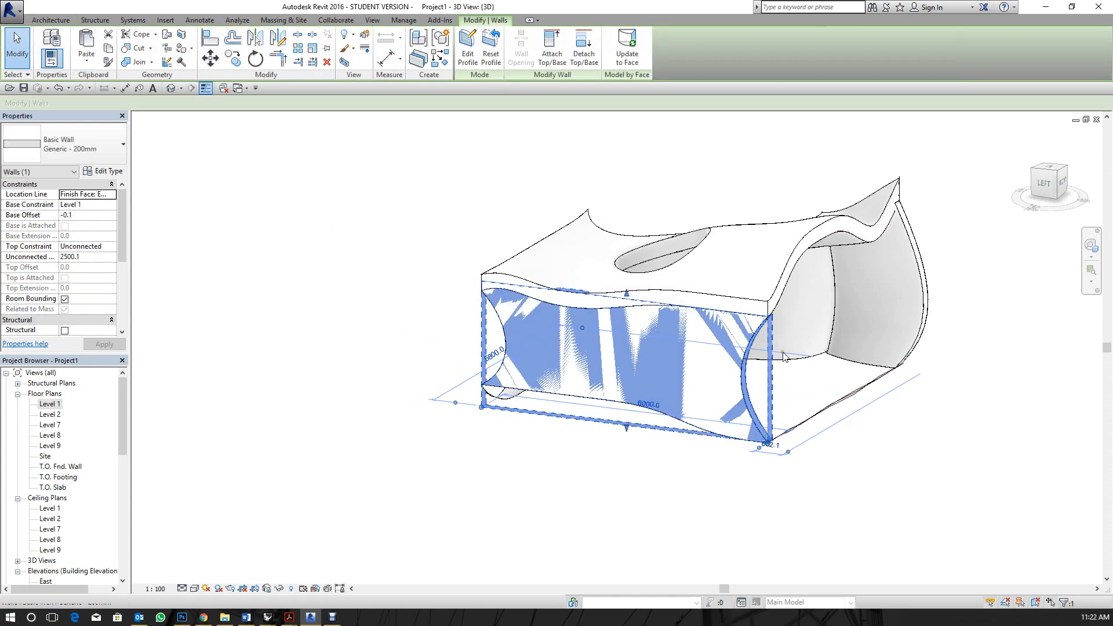
shift+middle_drag(889, 353, 704, 409)
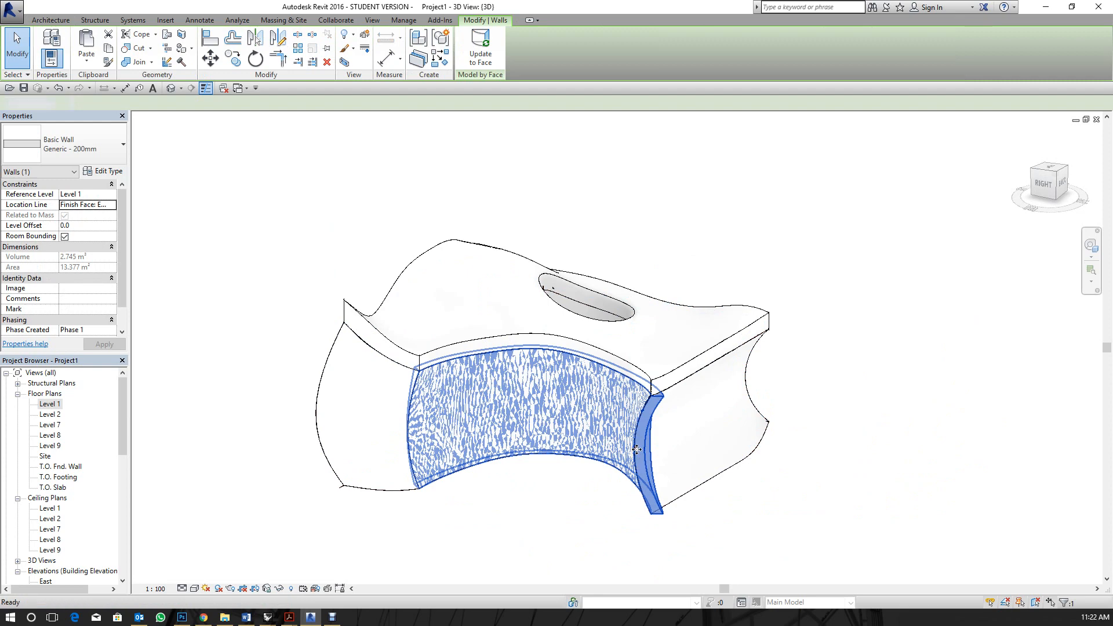
key(Escape)
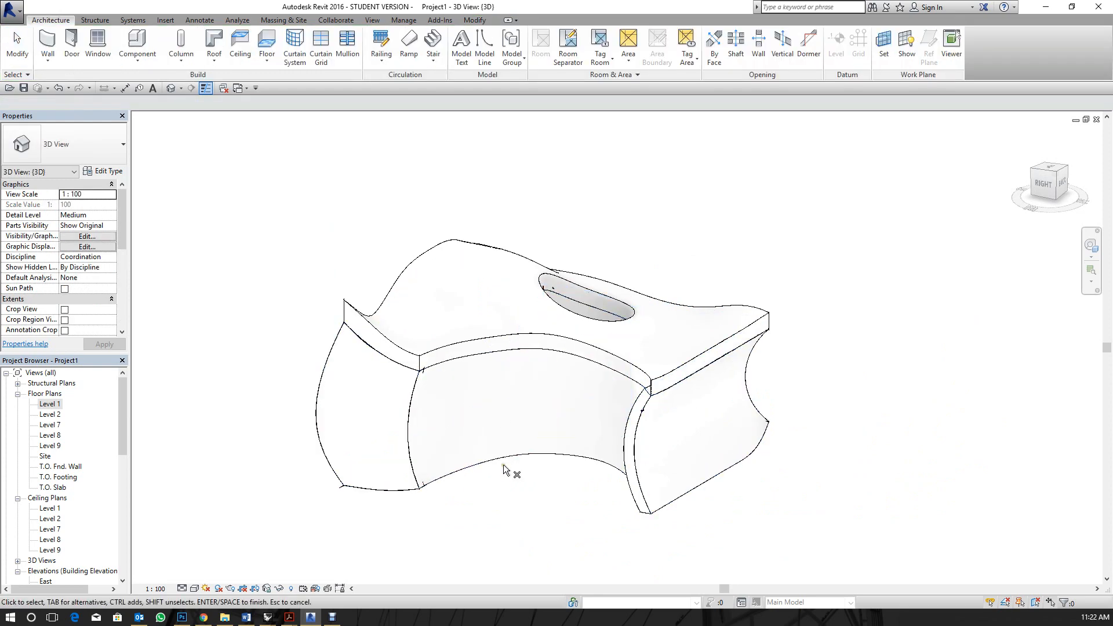
Create a 1500 x 3000mm curtain system by face on the concave side face of the mass.
click(302, 61)
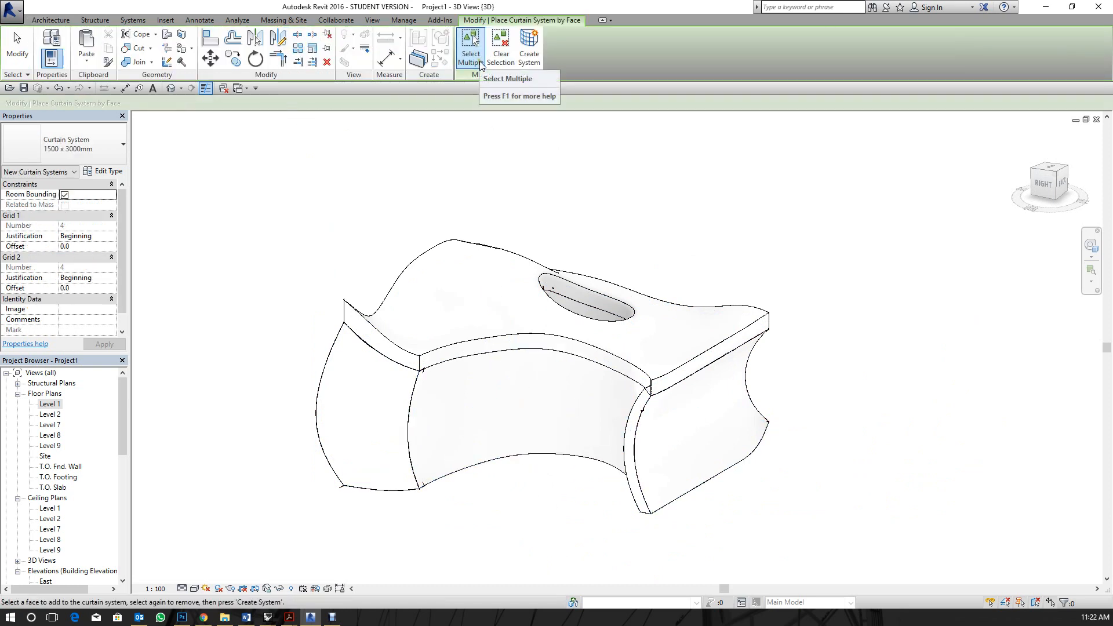
click(455, 467)
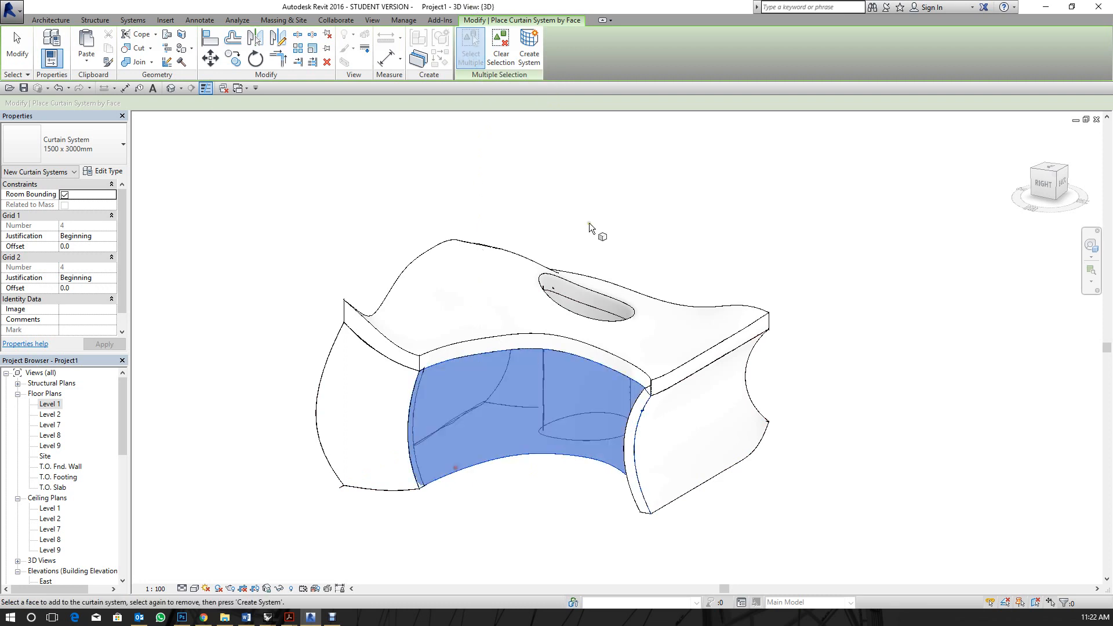
click(535, 55)
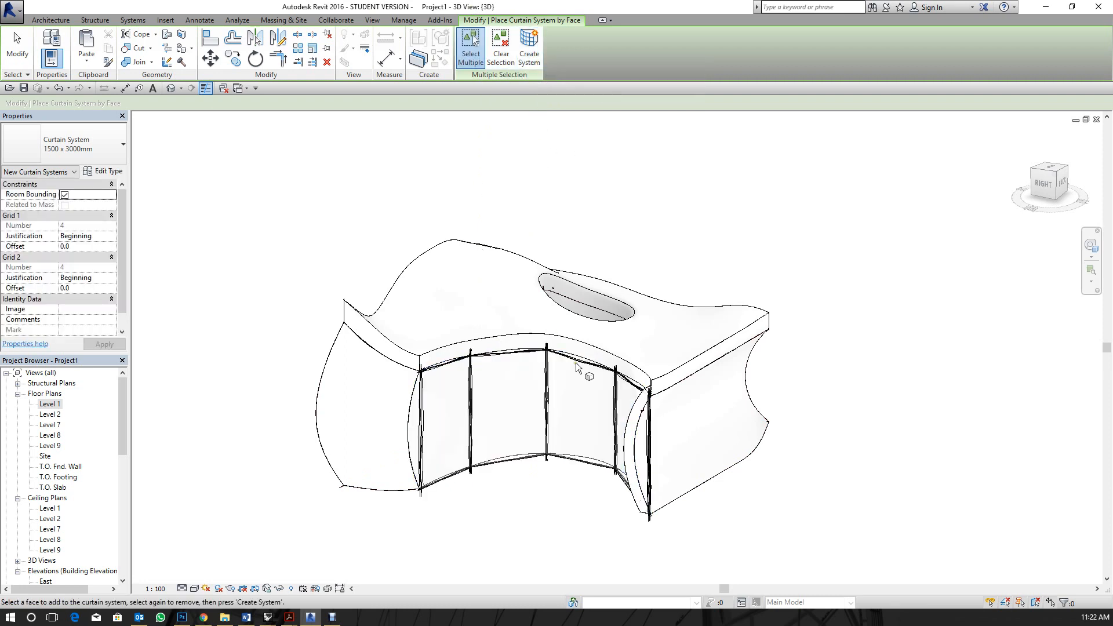
key(Escape)
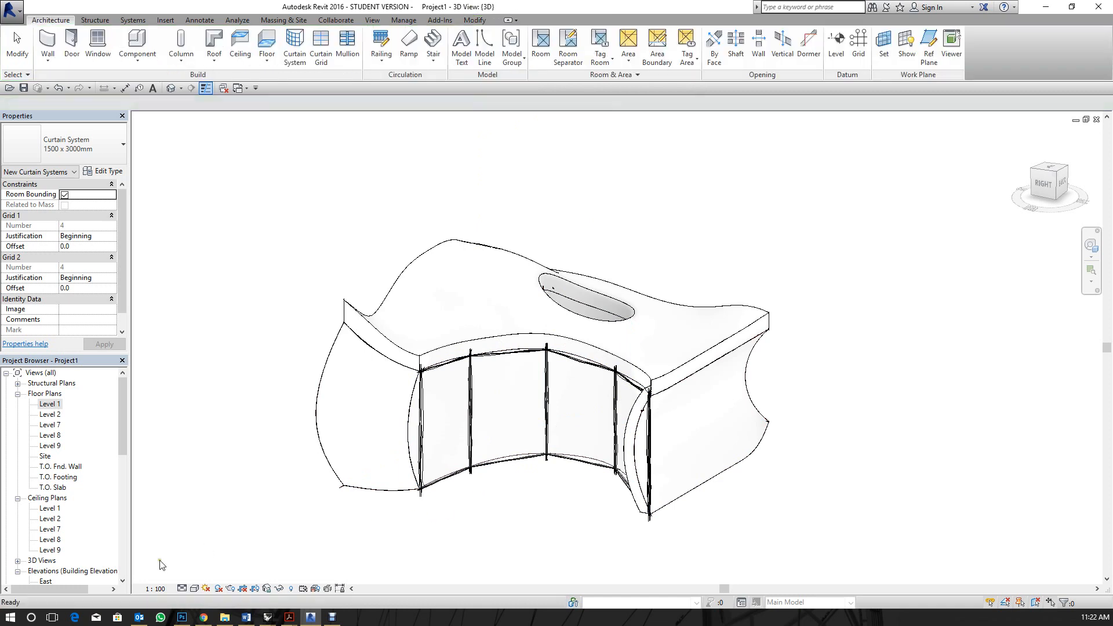
Disable sketchy lines in the graphic display options of the 3D view.
click(194, 588)
click(226, 501)
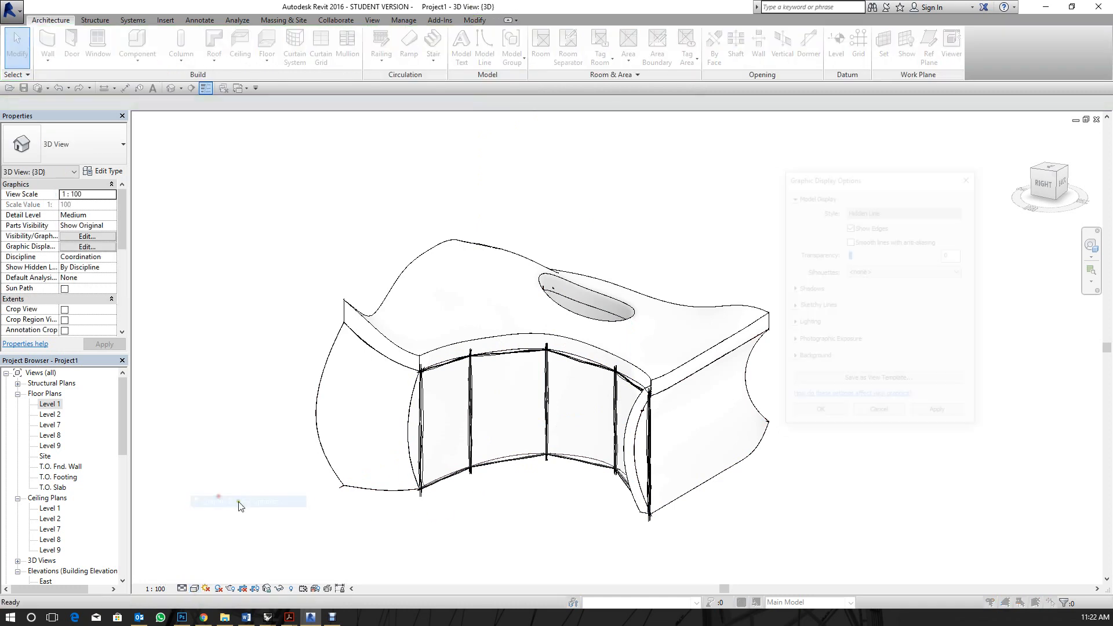
click(793, 306)
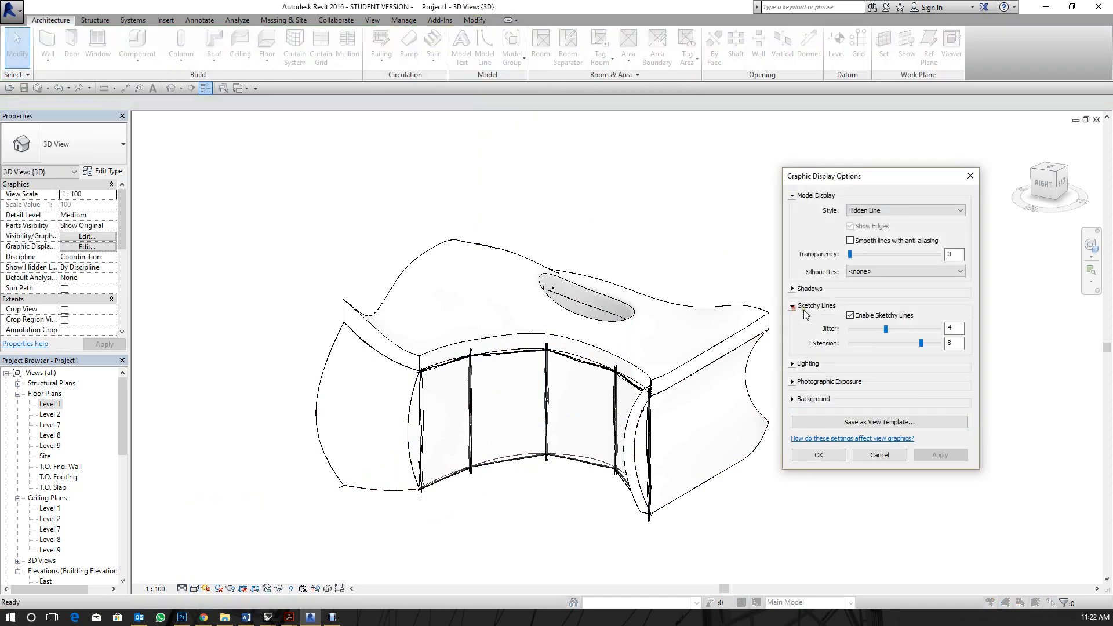
click(861, 321)
click(818, 454)
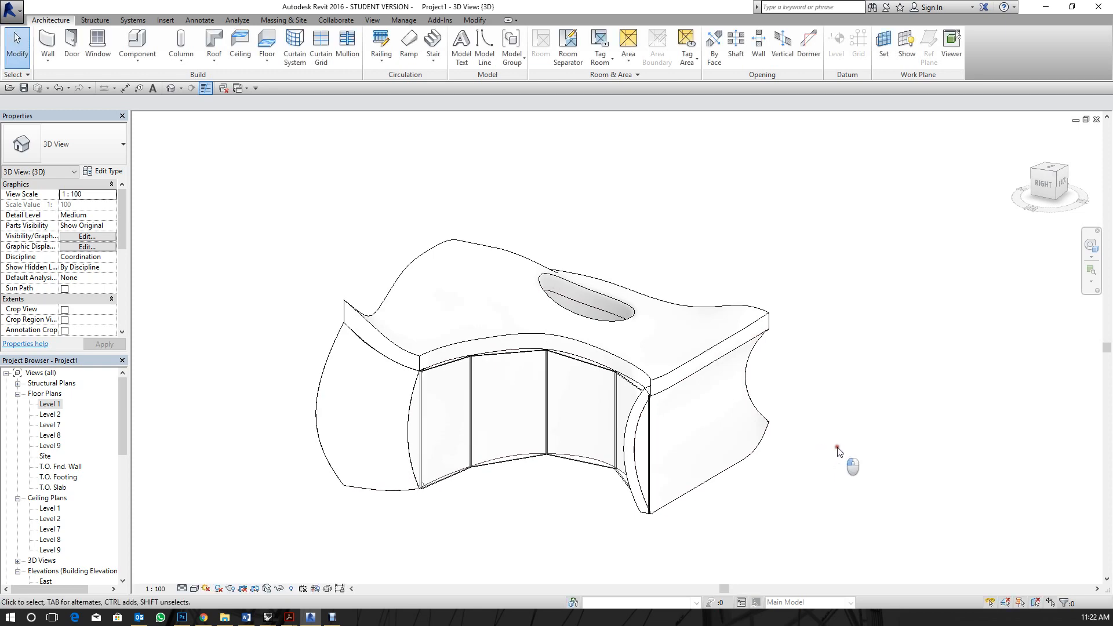
Set the Grid 1 and Grid 2 spacing of the concave face's curtain system type to 200 mm.
scroll(741, 428, up, 3)
shift+middle_drag(487, 409, 601, 294)
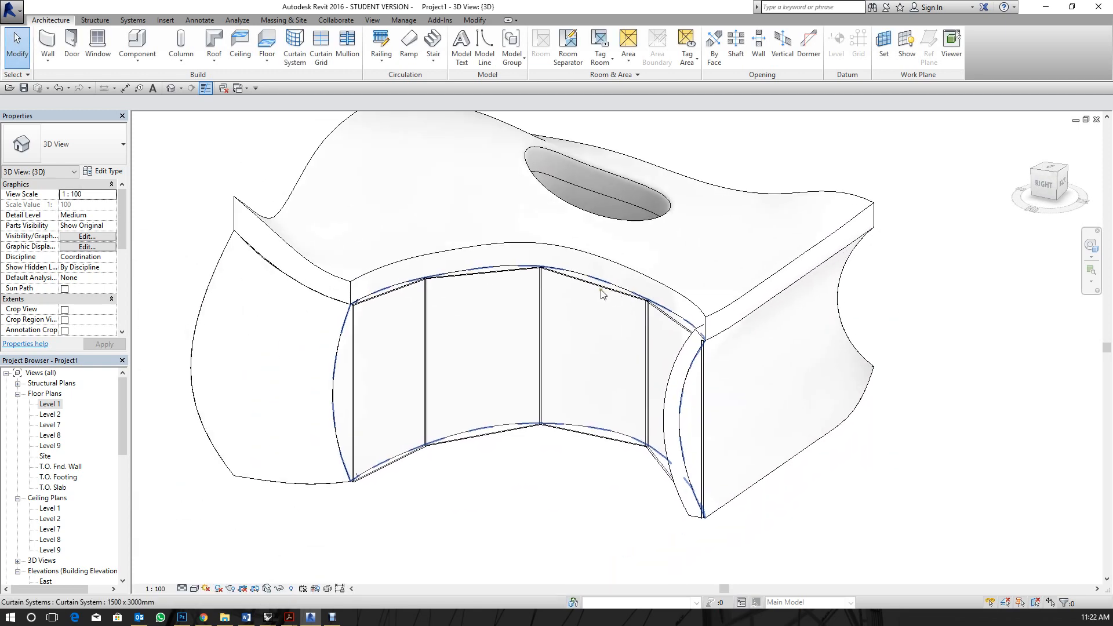
click(589, 291)
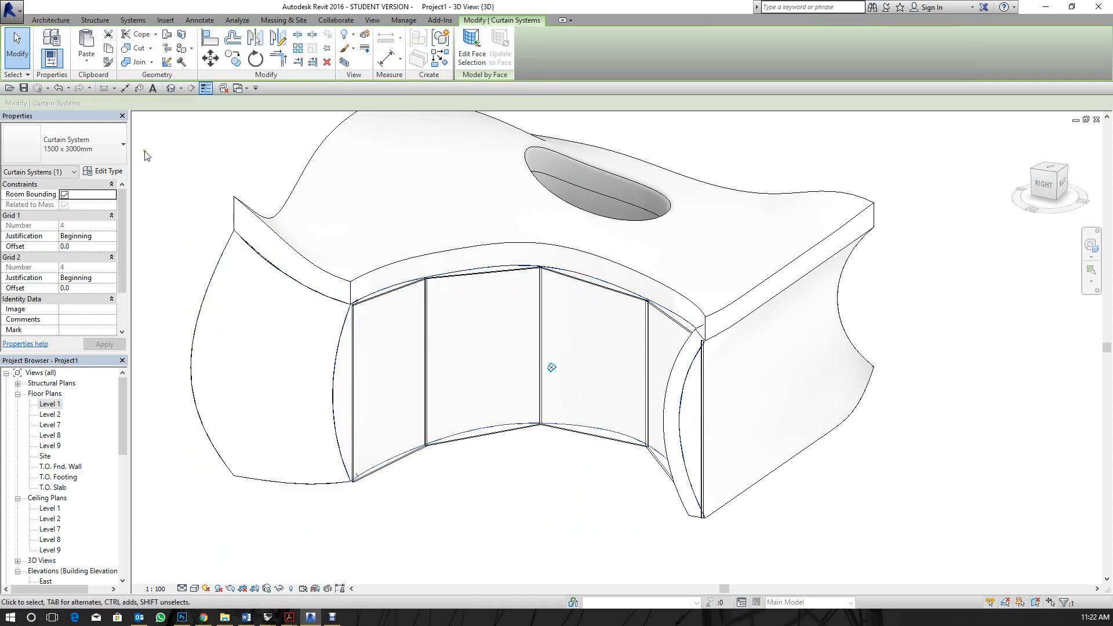
click(112, 175)
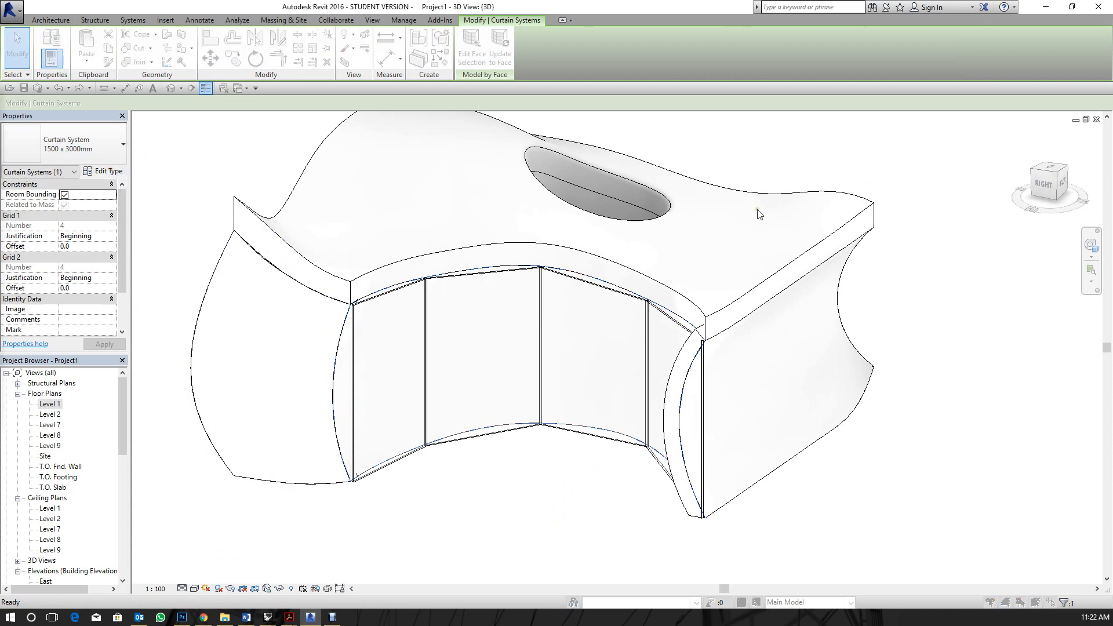
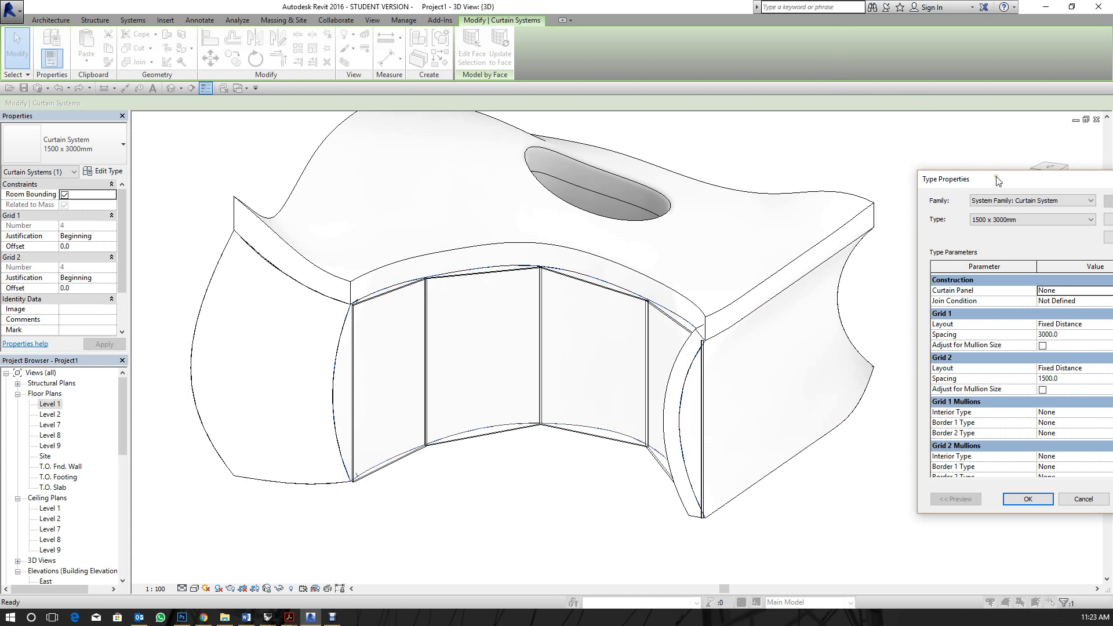
drag(997, 182, 701, 189)
click(780, 342)
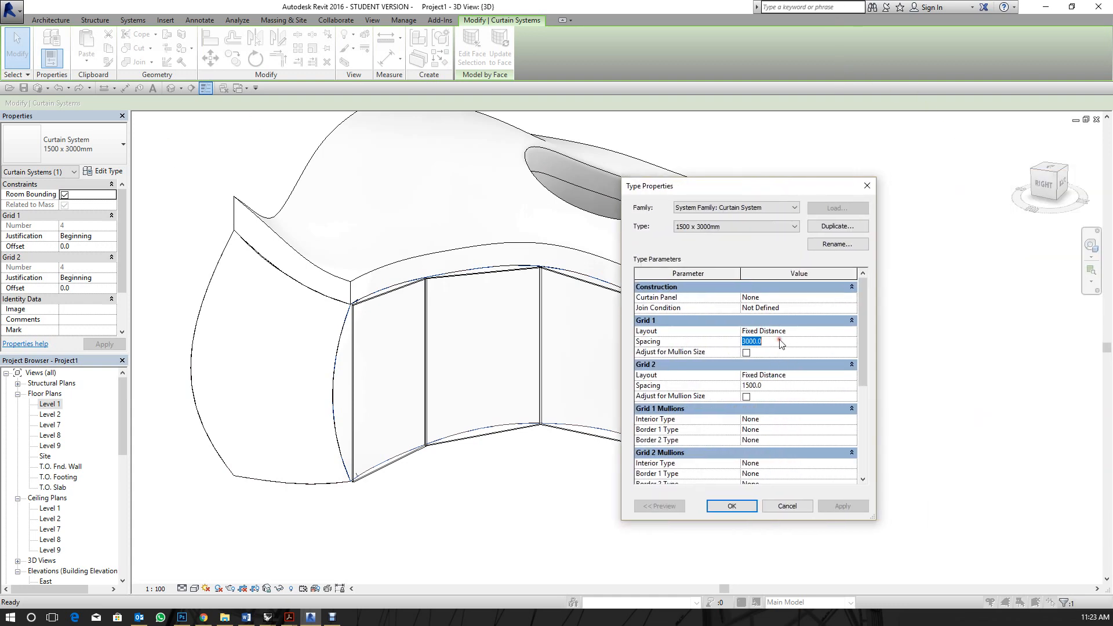
text(200)
click(745, 504)
click(745, 504)
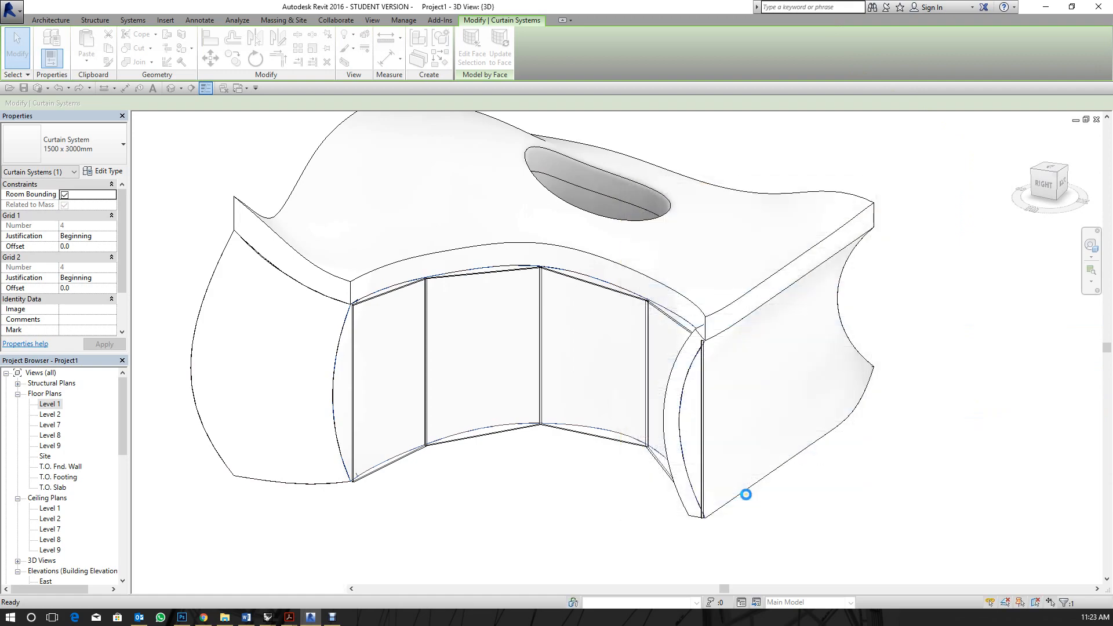
click(382, 506)
Examine the curtain system's grid lines and panel edges up close along the concave face.
scroll(355, 318, up, 5)
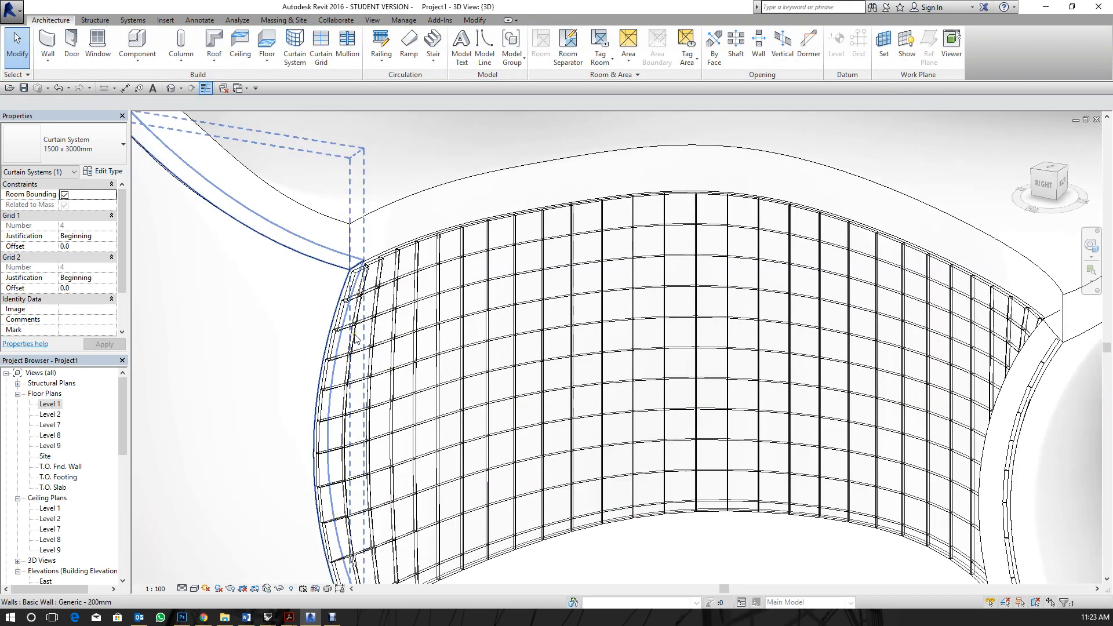
scroll(416, 206, up, 4)
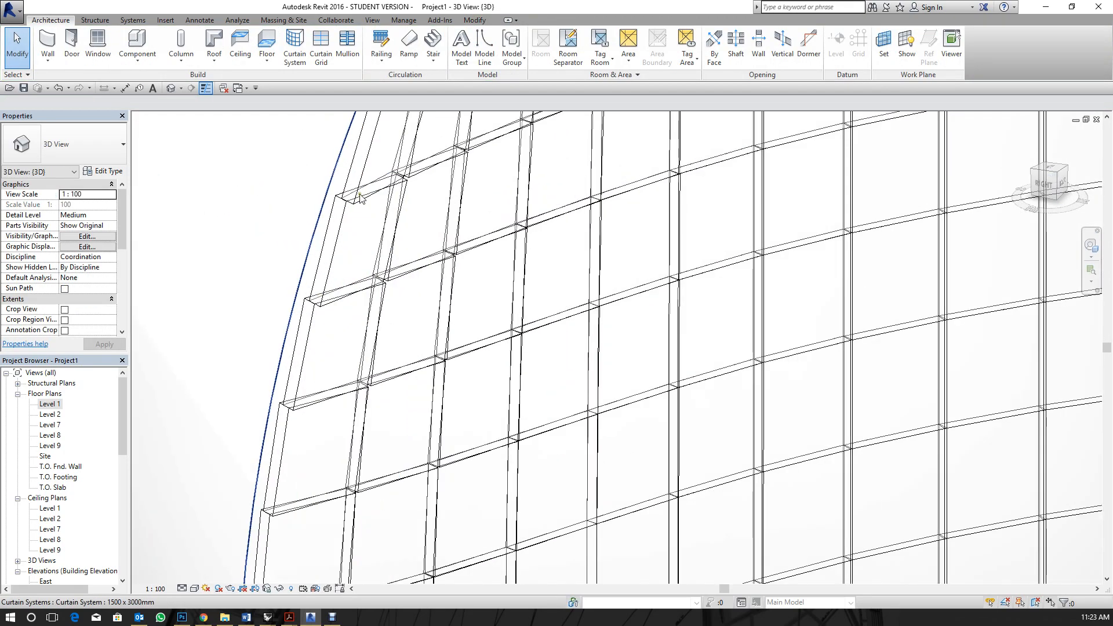
scroll(484, 353, down, 6)
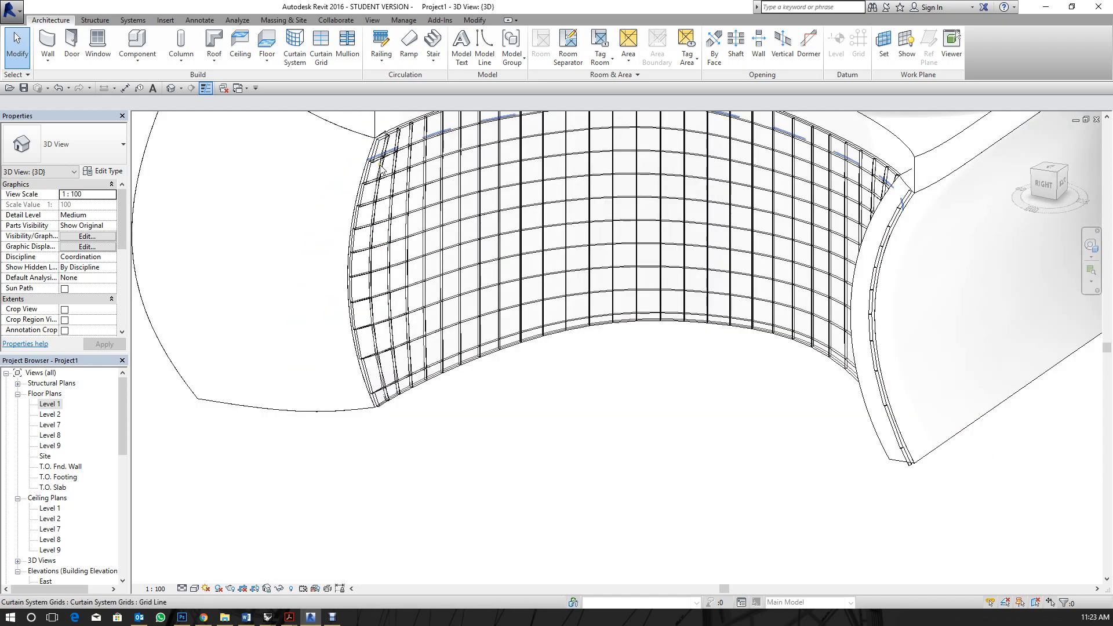
scroll(482, 349, up, 2)
middle_drag(789, 331, 636, 435)
middle_drag(738, 229, 586, 373)
scroll(400, 204, up, 5)
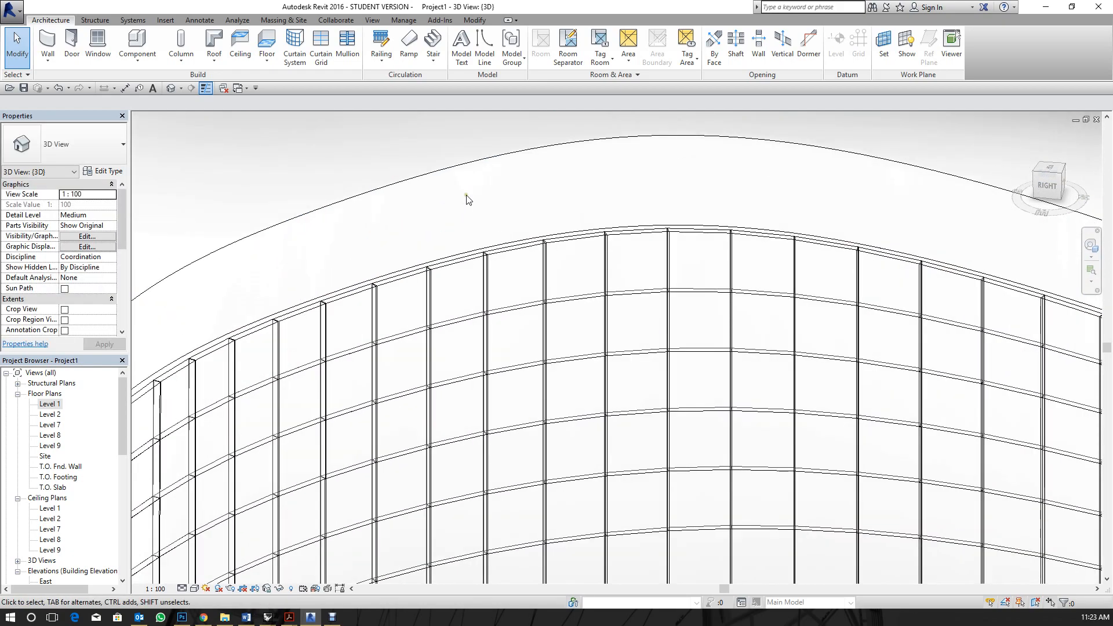
scroll(486, 197, down, 4)
scroll(508, 259, down, 3)
Set the curtain system type's Grid 1 interior, border 1 and border 2 mullions to Rectangular Mullion : 50 x 150mm, accepting the malformed-panel warning.
click(504, 213)
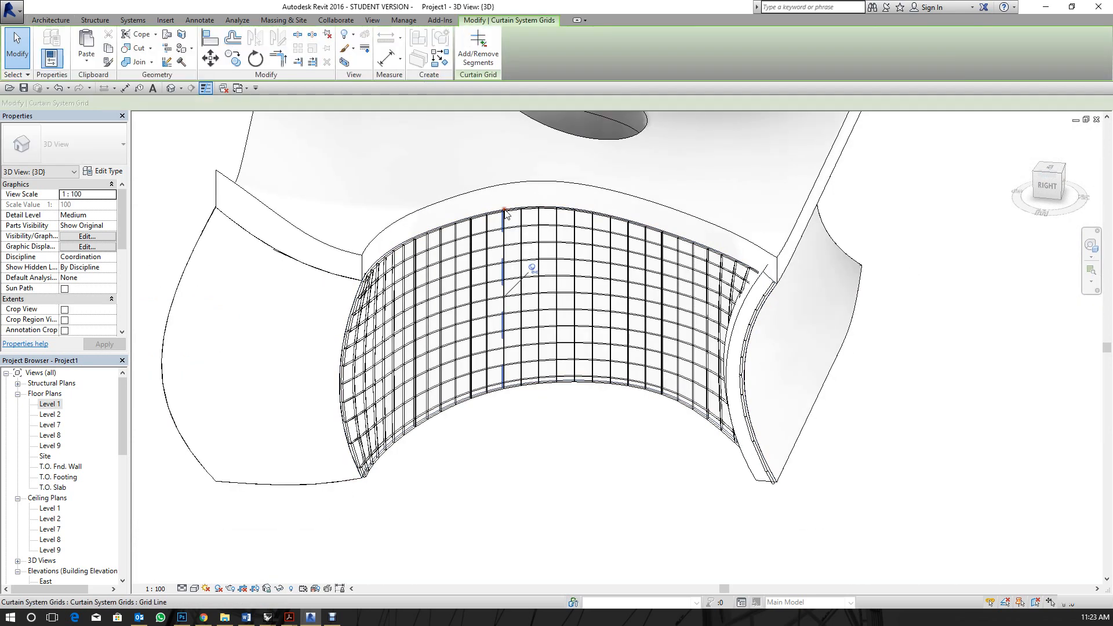
click(519, 210)
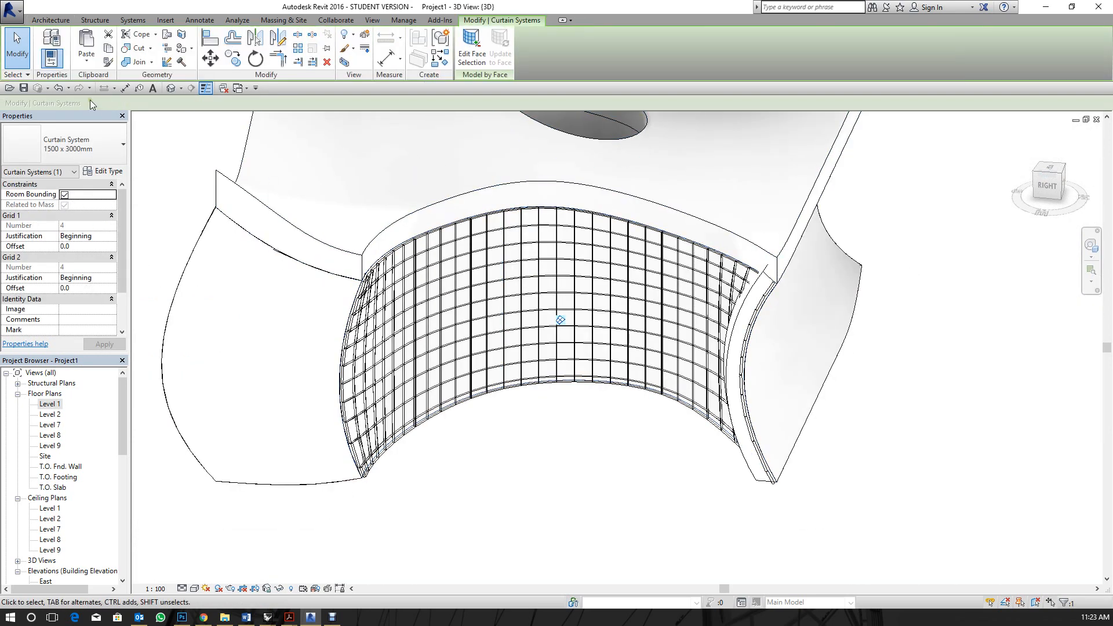
click(103, 171)
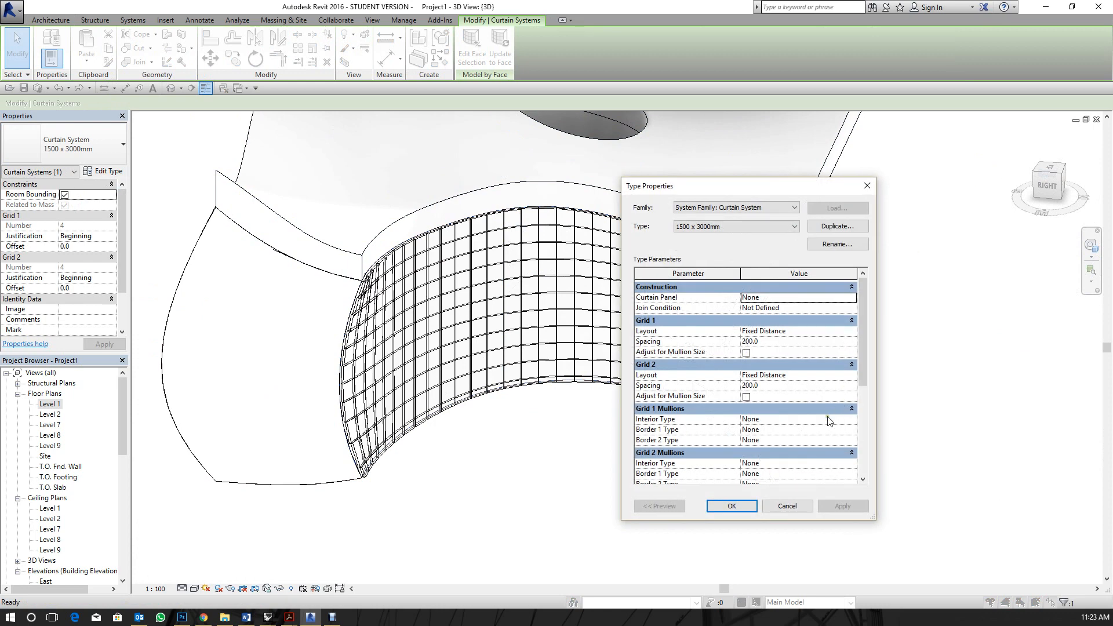
click(850, 419)
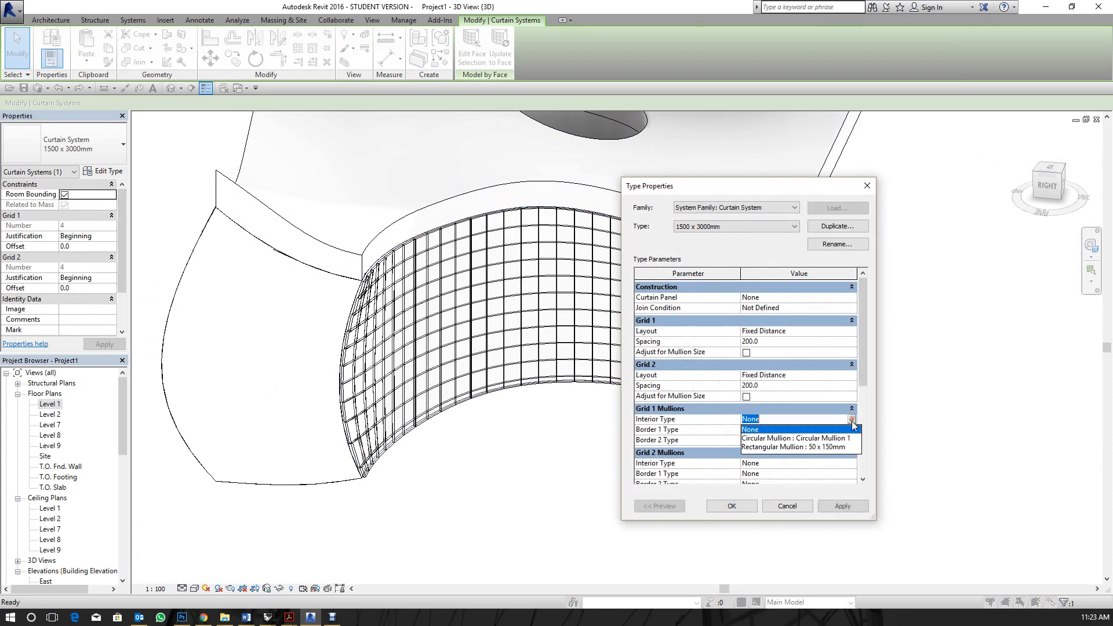
click(836, 448)
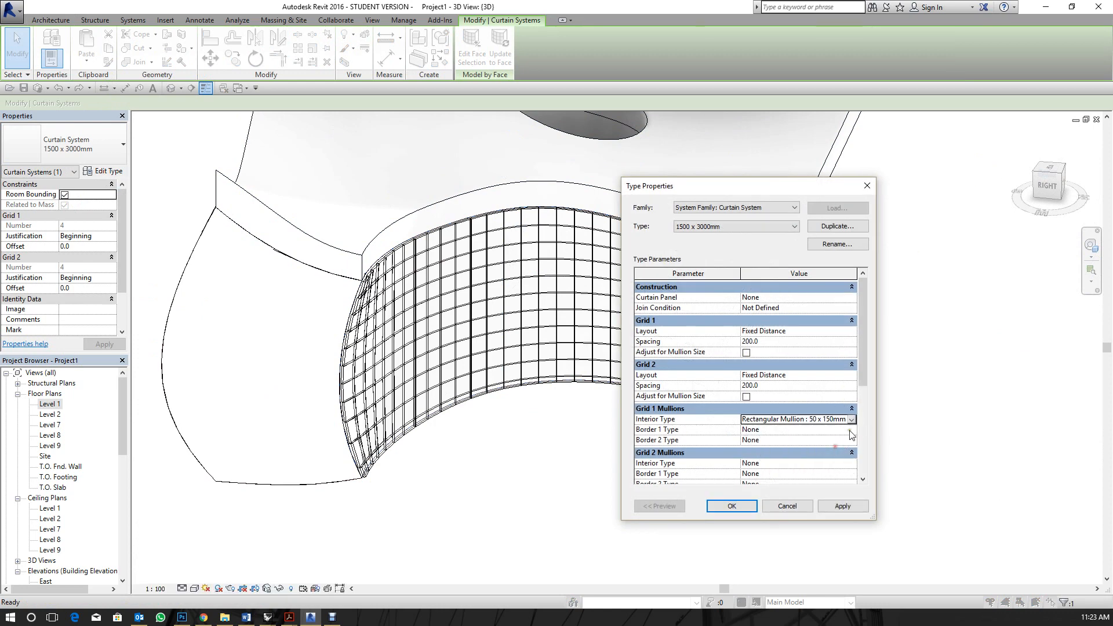
click(850, 430)
click(828, 474)
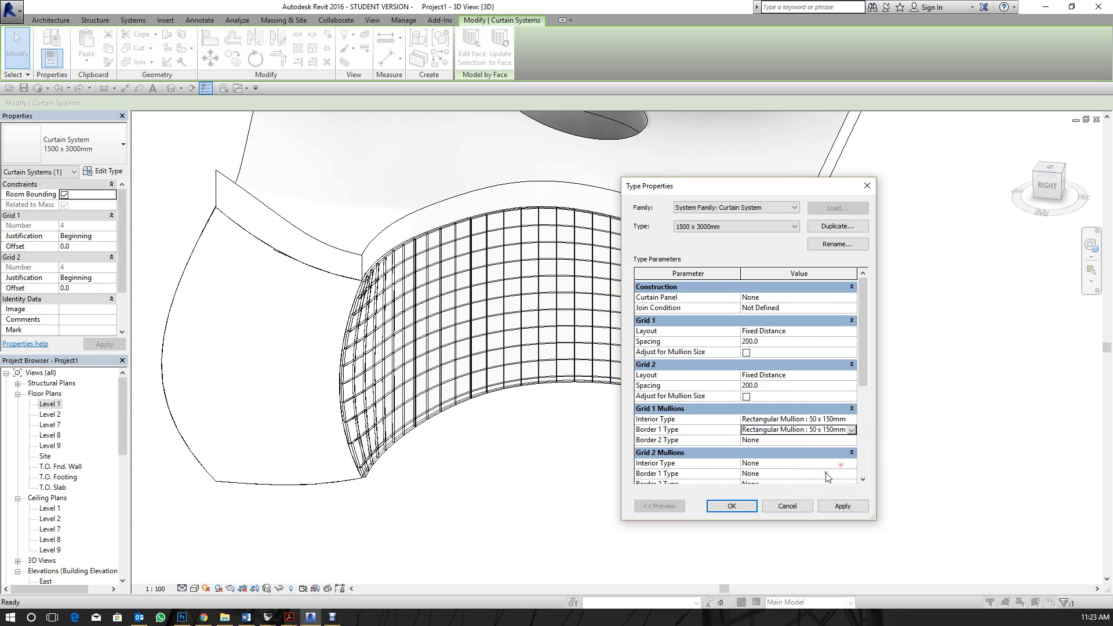
click(850, 440)
click(822, 485)
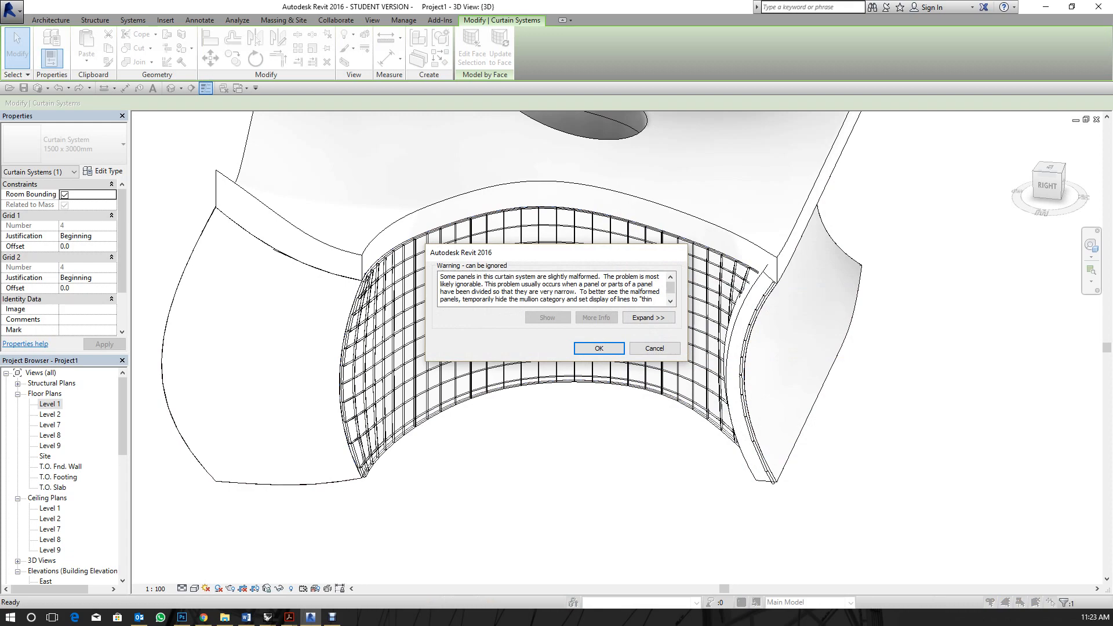
click(598, 348)
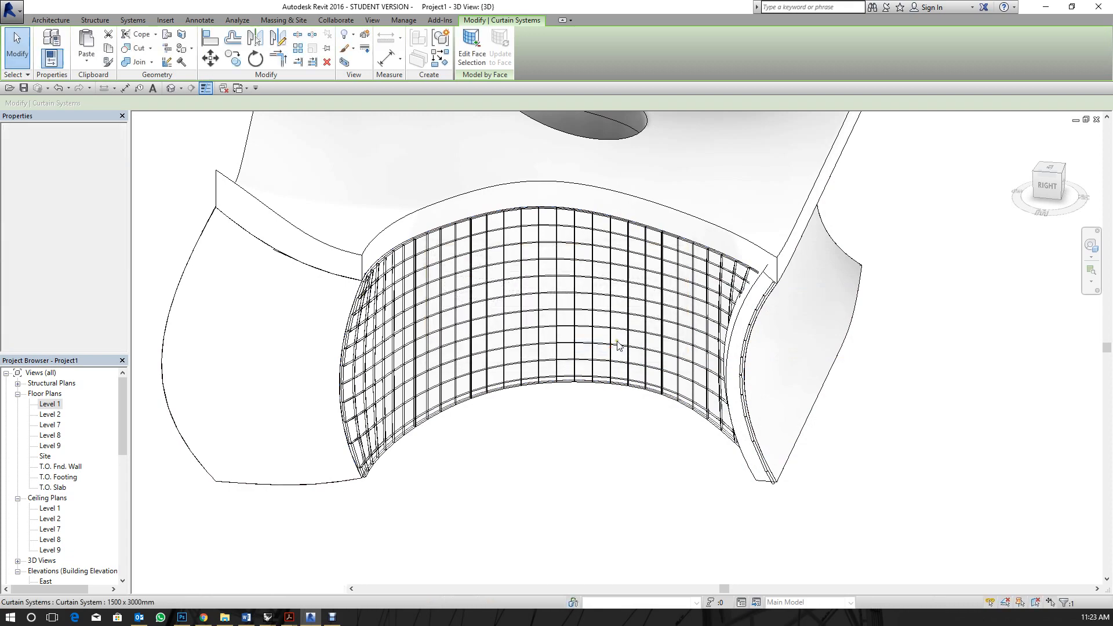
key(Escape)
Delete the curtain system from the concave face and undo the deletion.
scroll(574, 232, up, 1)
shift+middle_drag(661, 295, 665, 216)
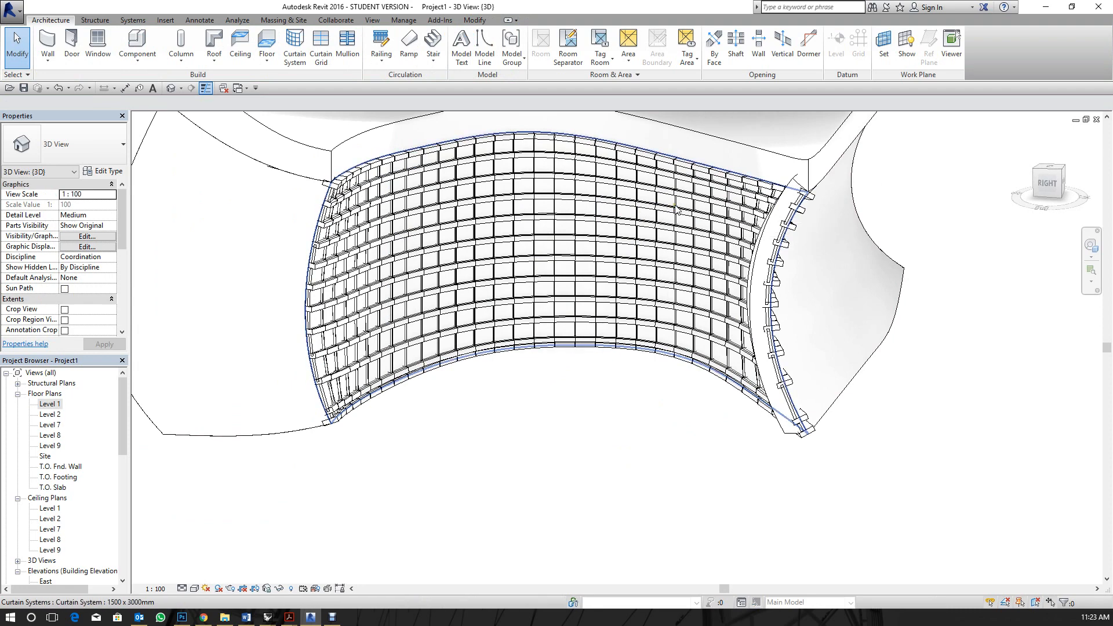
click(673, 213)
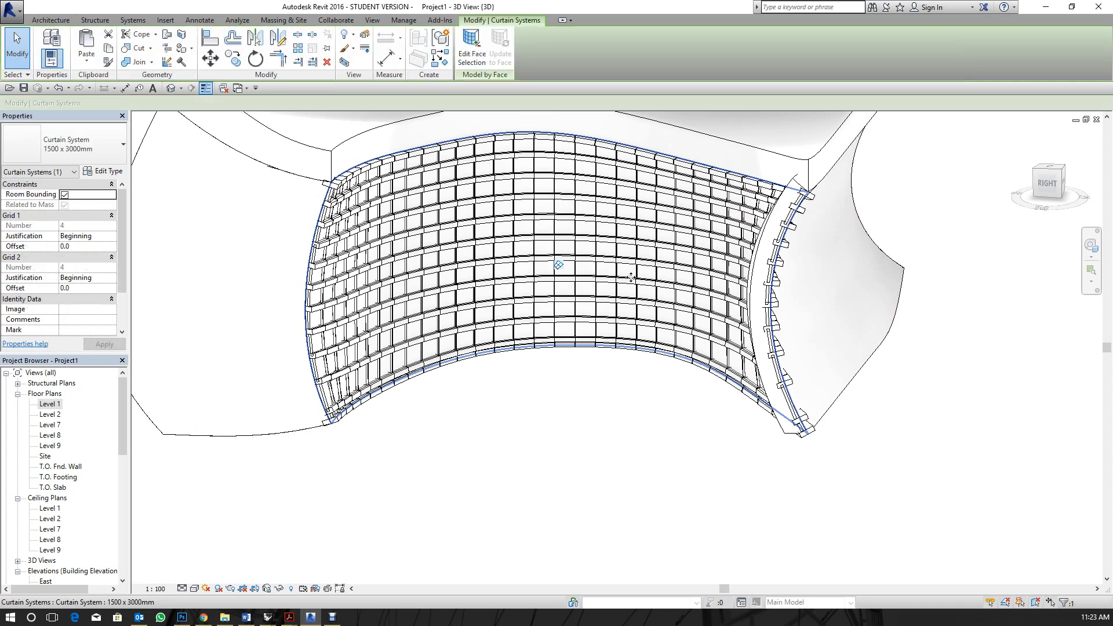
middle_drag(630, 277, 678, 376)
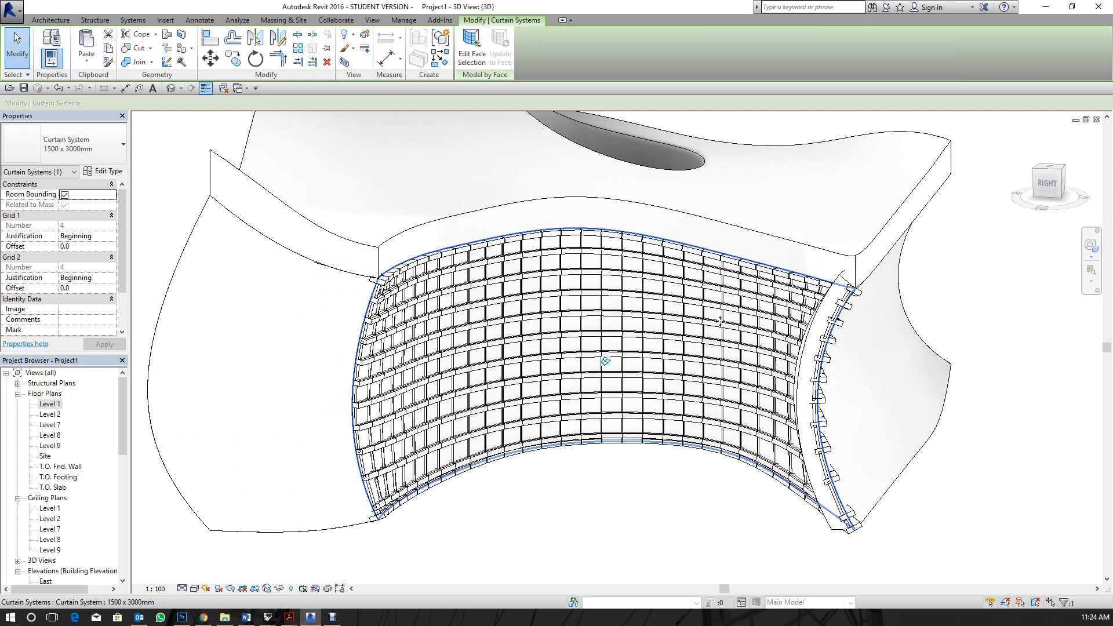
key(Delete)
scroll(256, 280, down, 2)
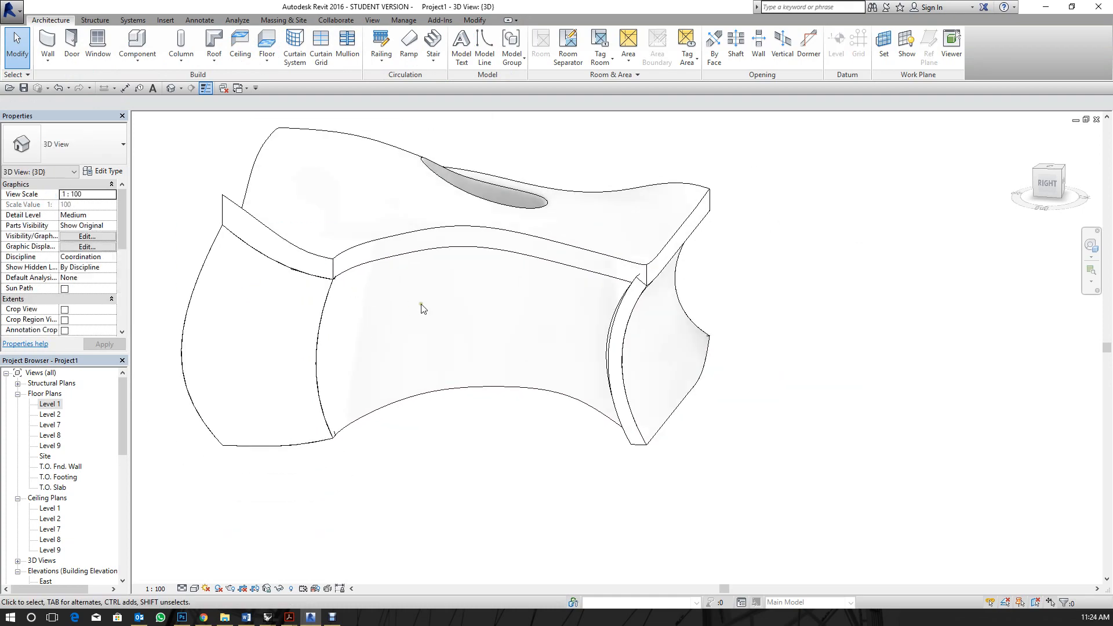
key(ctrl+z)
Hide the mass by switching its display to Show Mass by View Settings.
shift+middle_drag(402, 375, 777, 335)
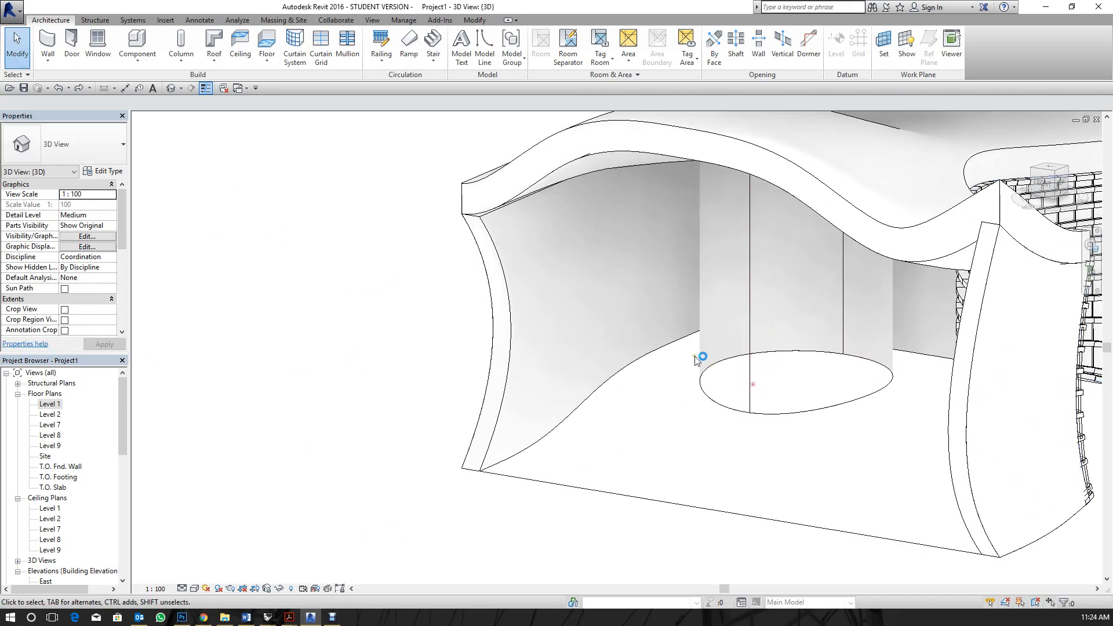
scroll(576, 322, down, 2)
shift+middle_drag(649, 396, 579, 465)
click(642, 462)
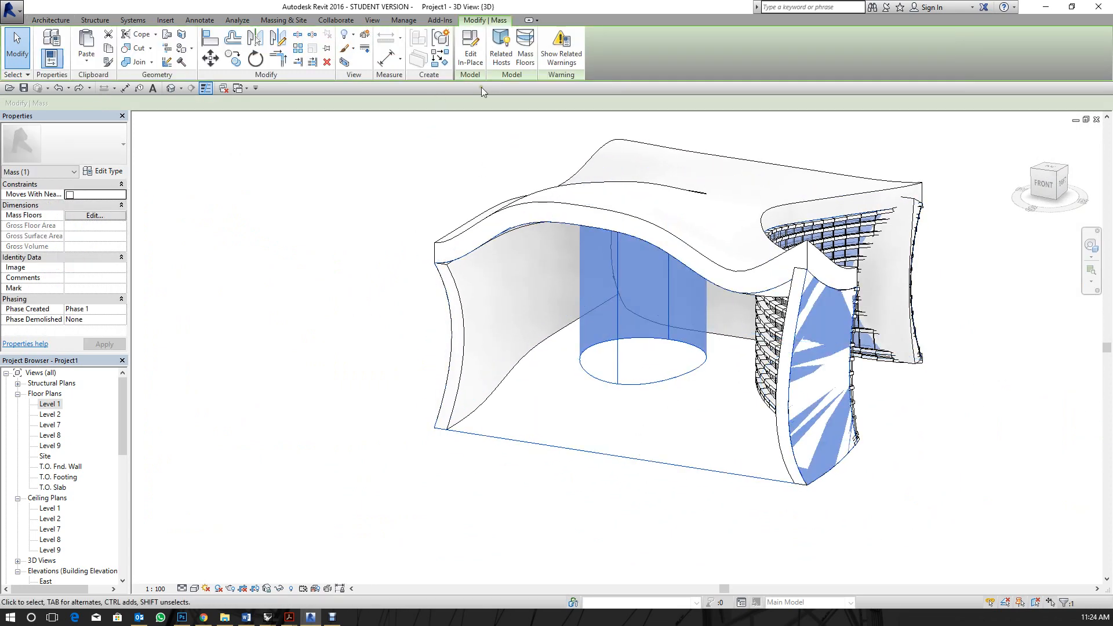
right_click(570, 354)
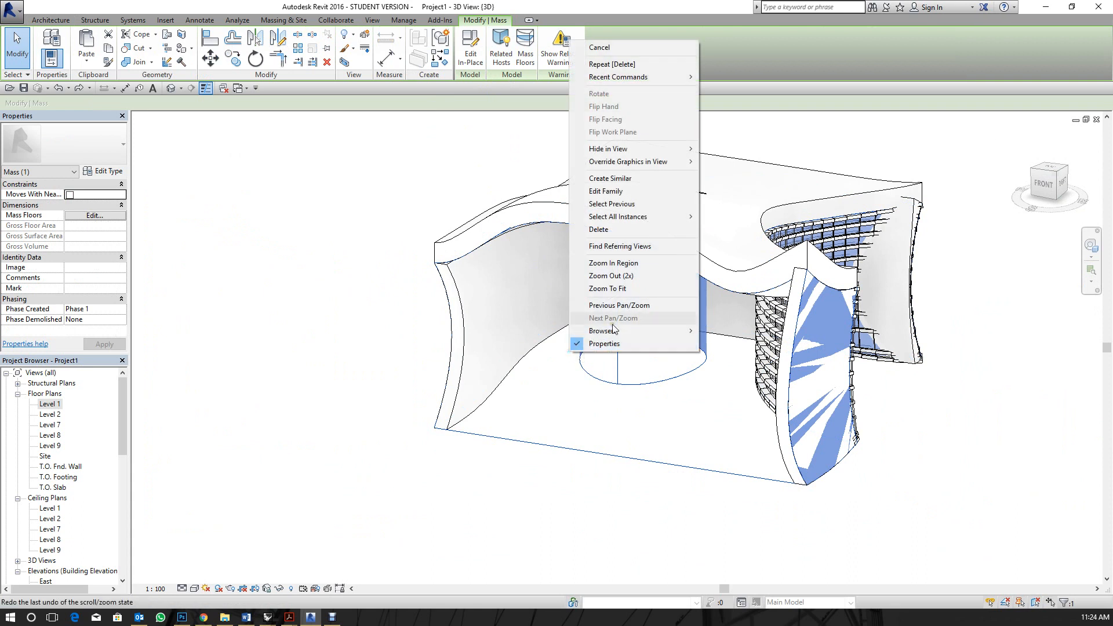
click(293, 18)
click(284, 20)
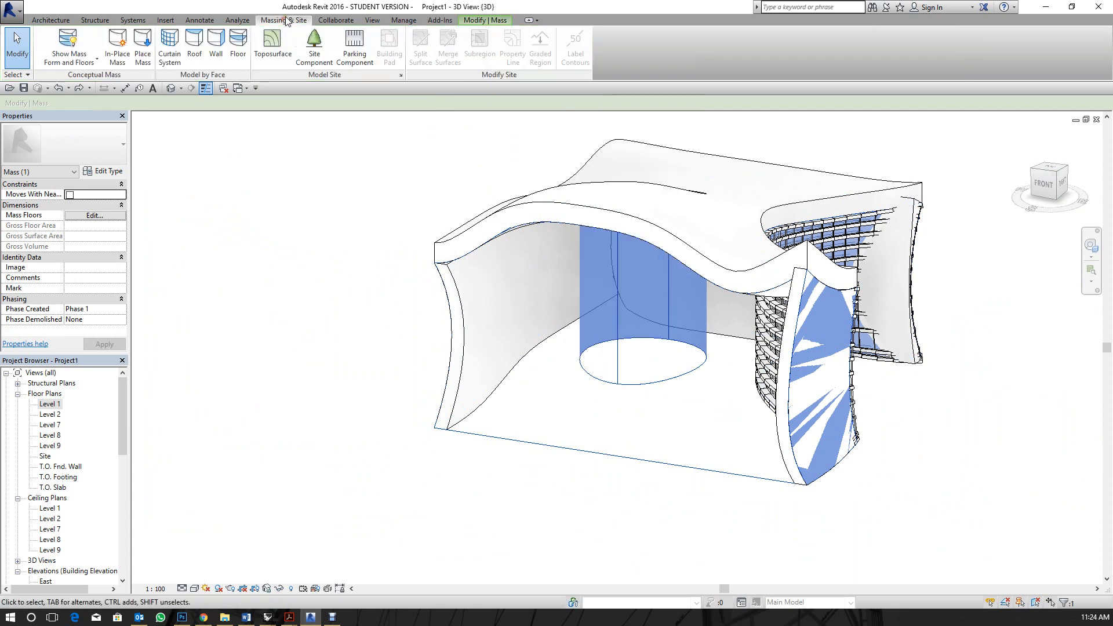
click(70, 56)
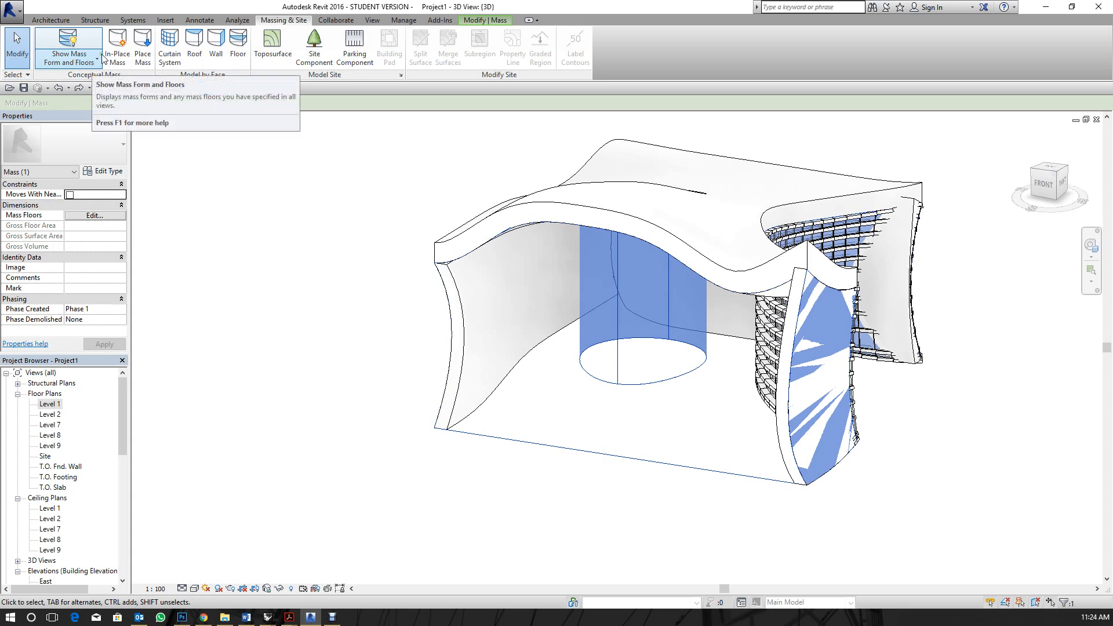
click(58, 36)
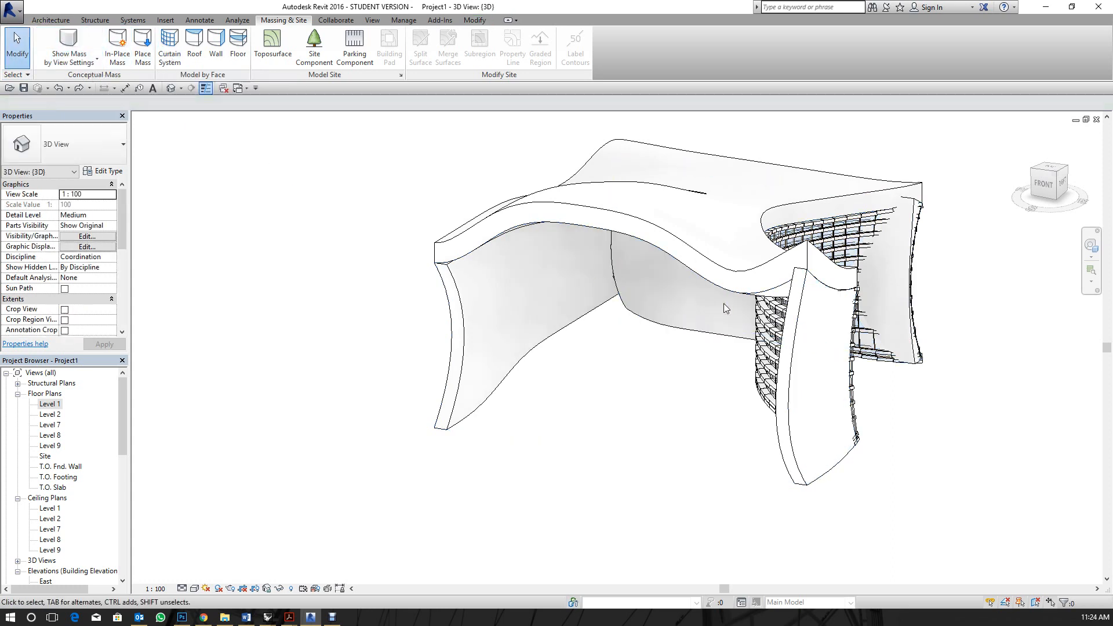
Delete all the walls, the wavy roof and the curtain system built on the mass.
middle_drag(779, 349, 699, 351)
scroll(624, 323, down, 1)
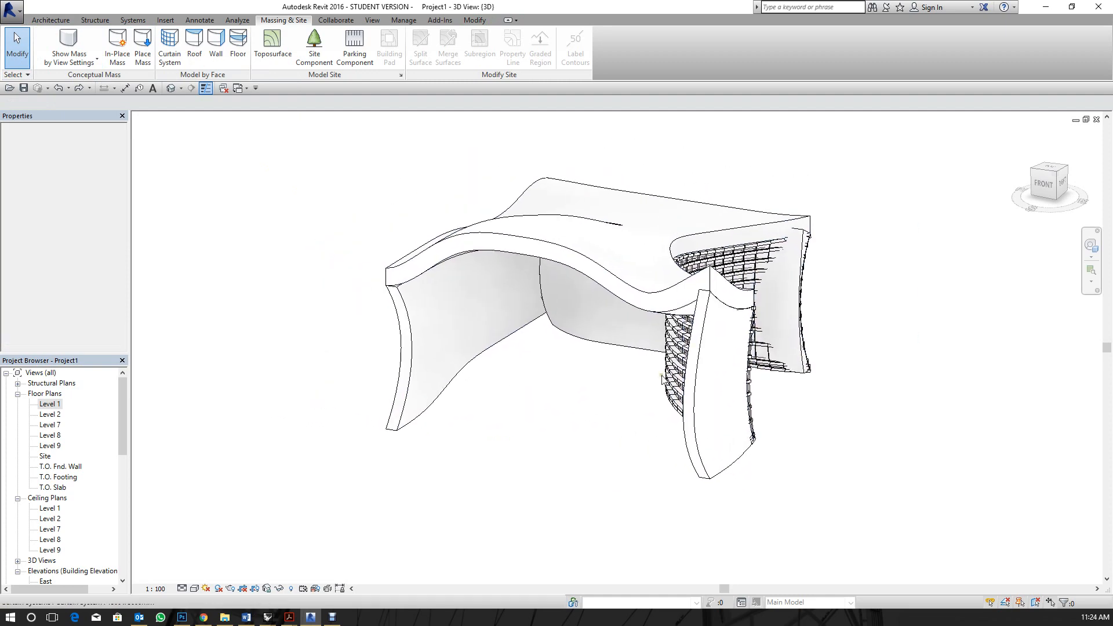
drag(839, 484, 342, 173)
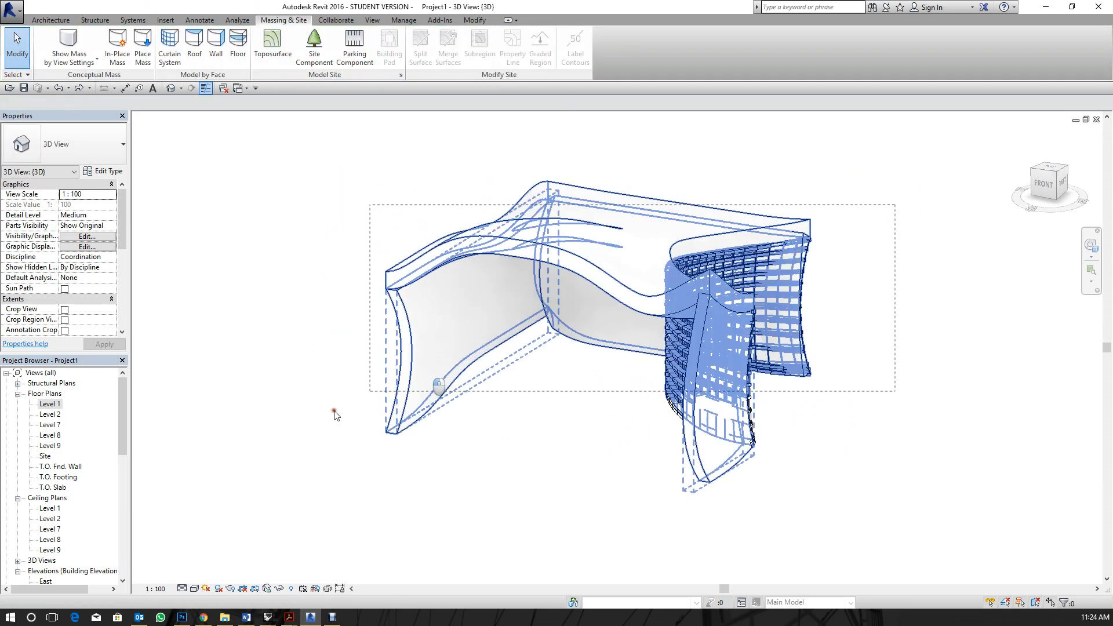
key(Delete)
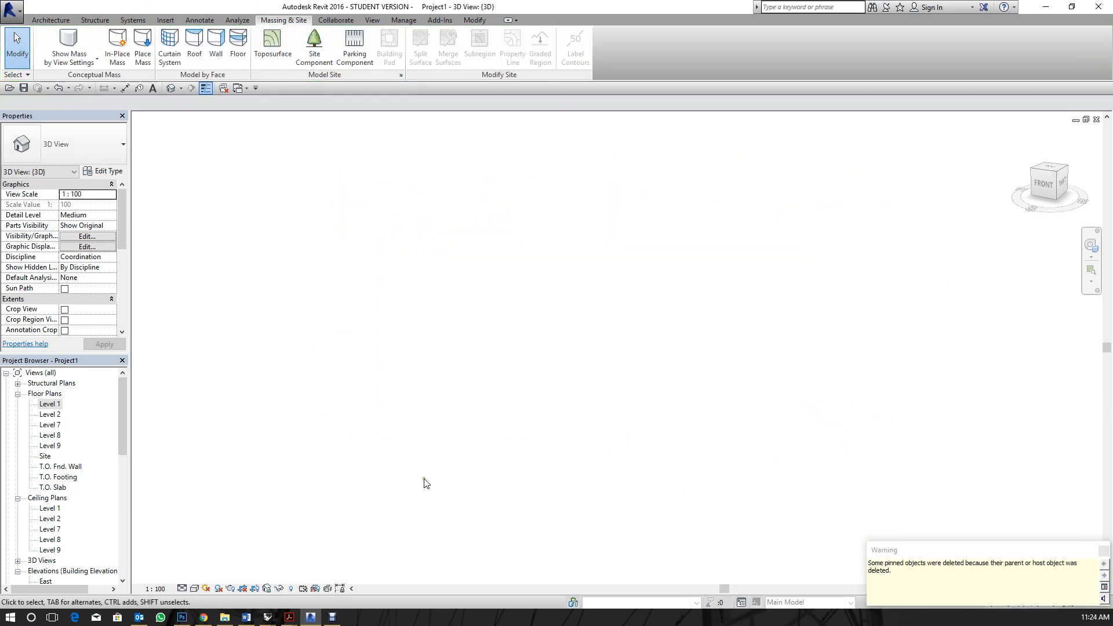
Reveal the hidden elements, unhide the rectangular building's walls, door and window in the 3D view, and leave reveal mode.
click(278, 588)
scroll(388, 243, down, 4)
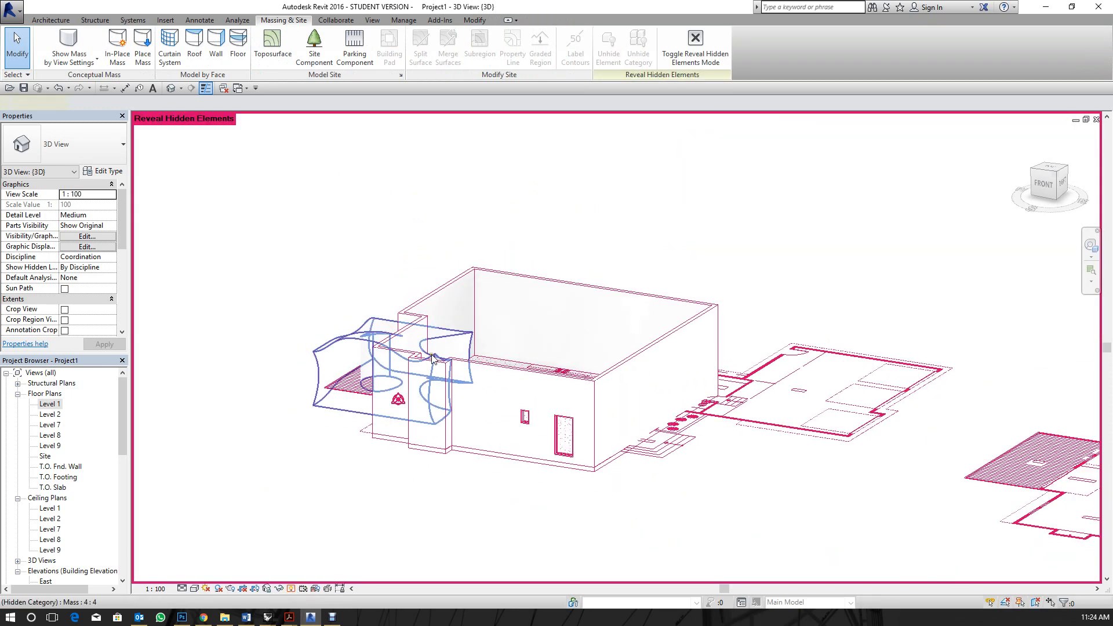
drag(388, 244, 765, 541)
right_click(599, 207)
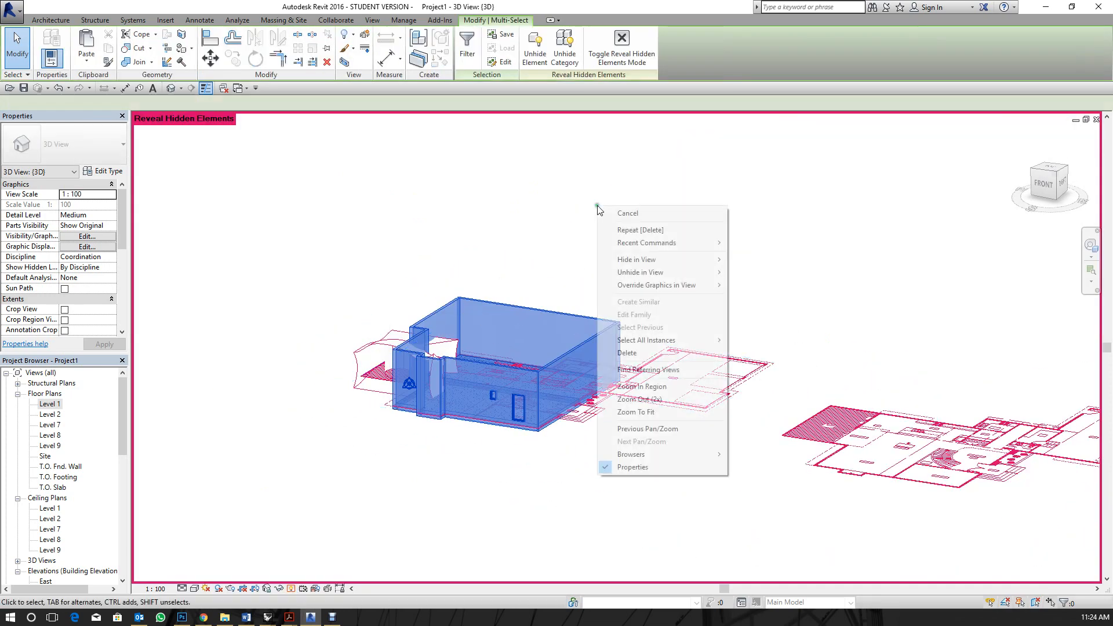
click(747, 272)
click(691, 278)
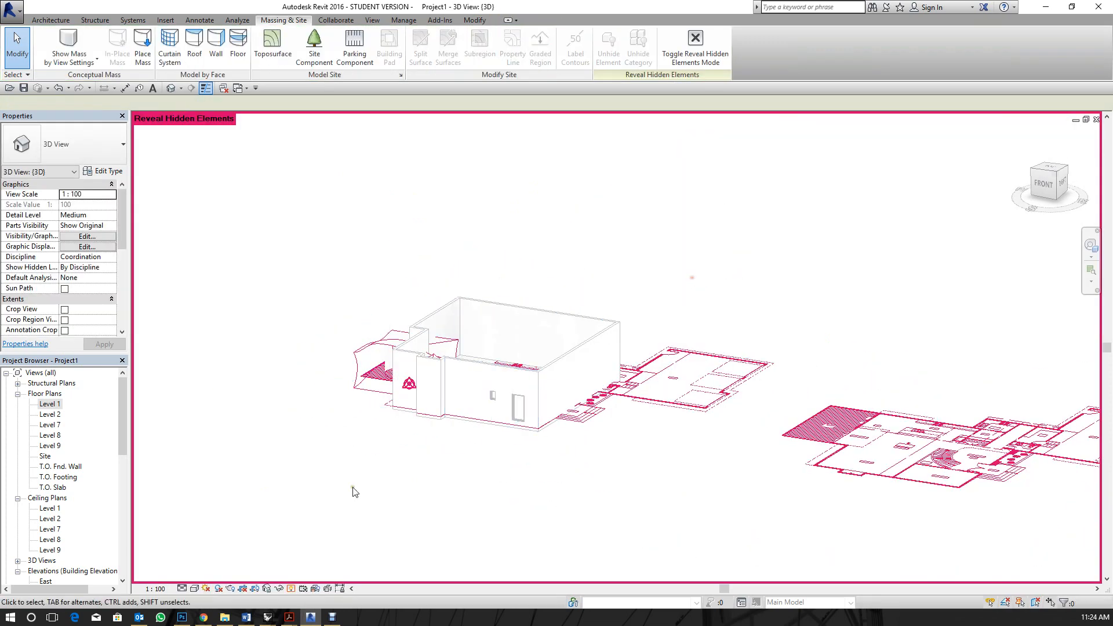
click(290, 588)
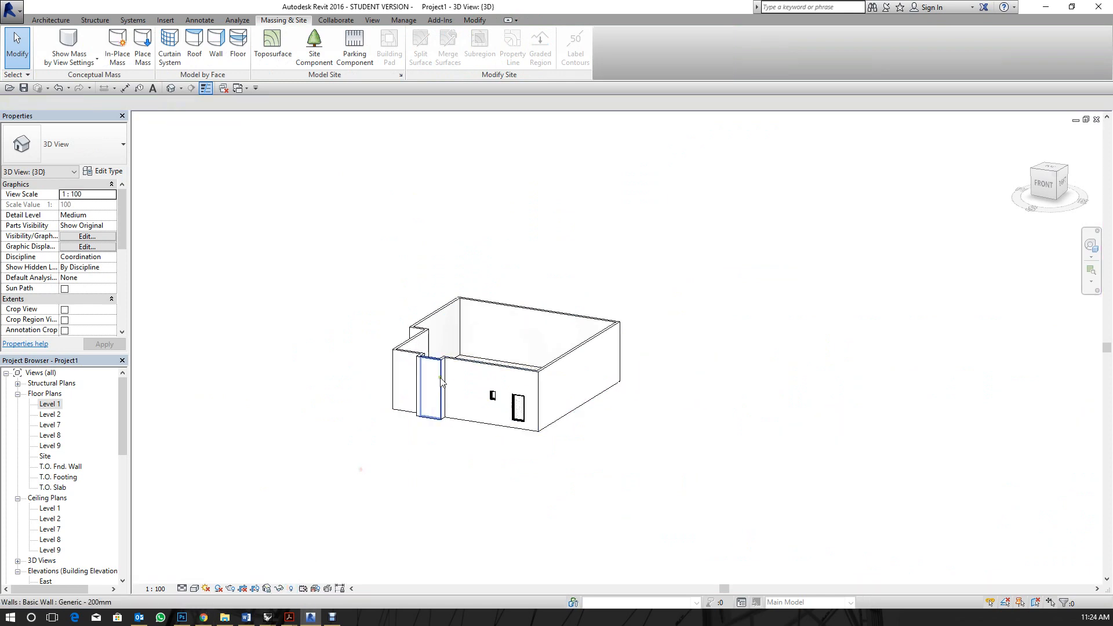
In the Level 1 floor plan, start a stair and draw a horizontal first run of 12 risers, 3025 mm long, inside the building.
scroll(376, 313, up, 3)
double_click(35, 406)
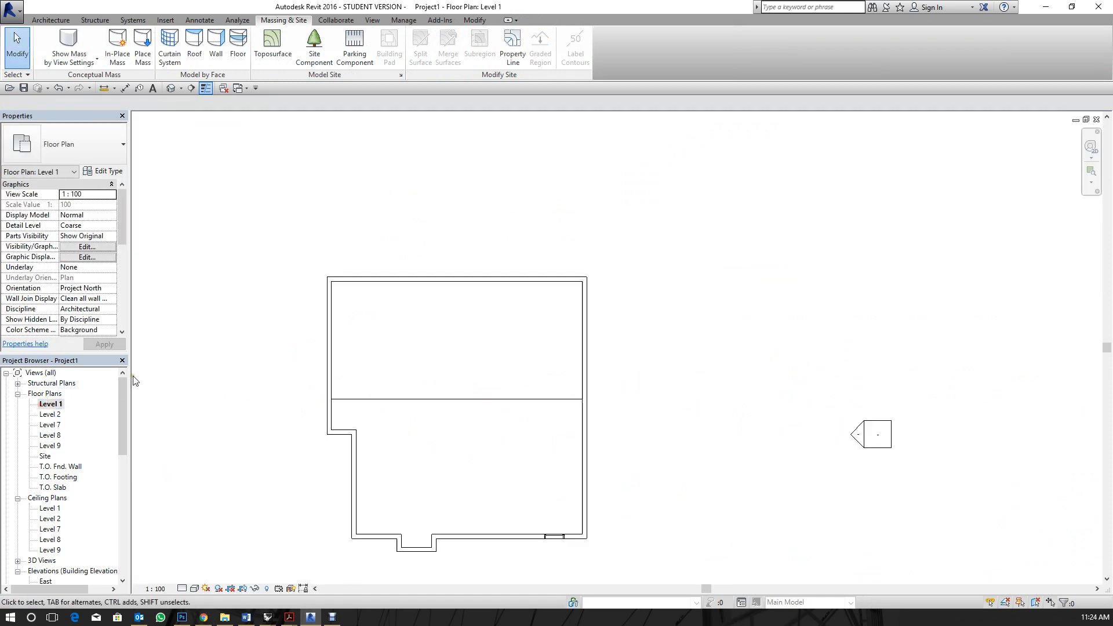
click(50, 20)
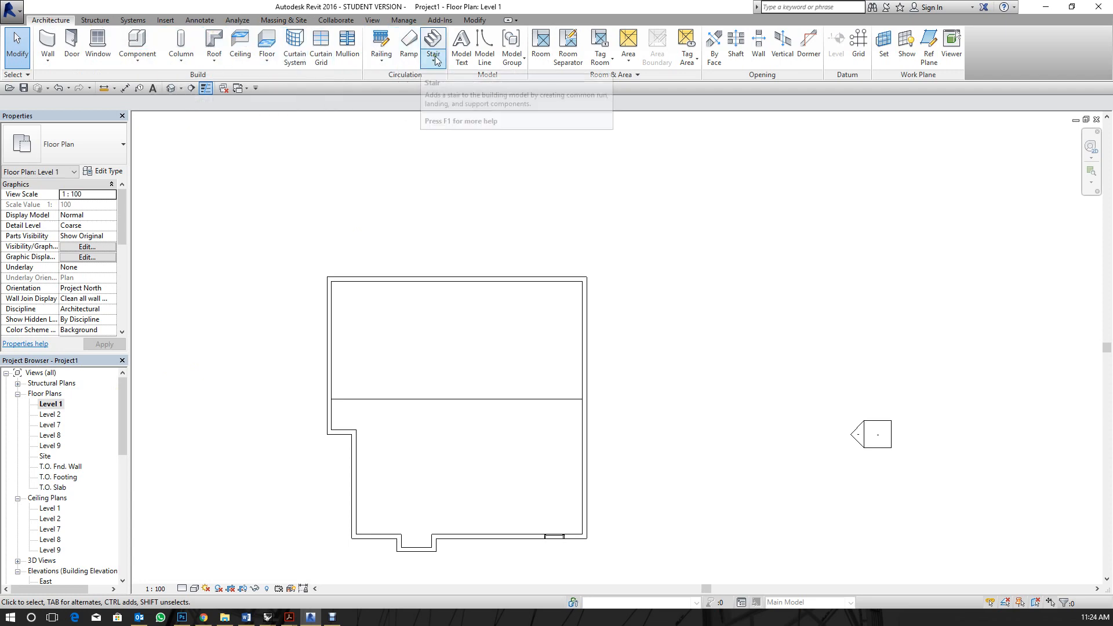
scroll(492, 365, up, 2)
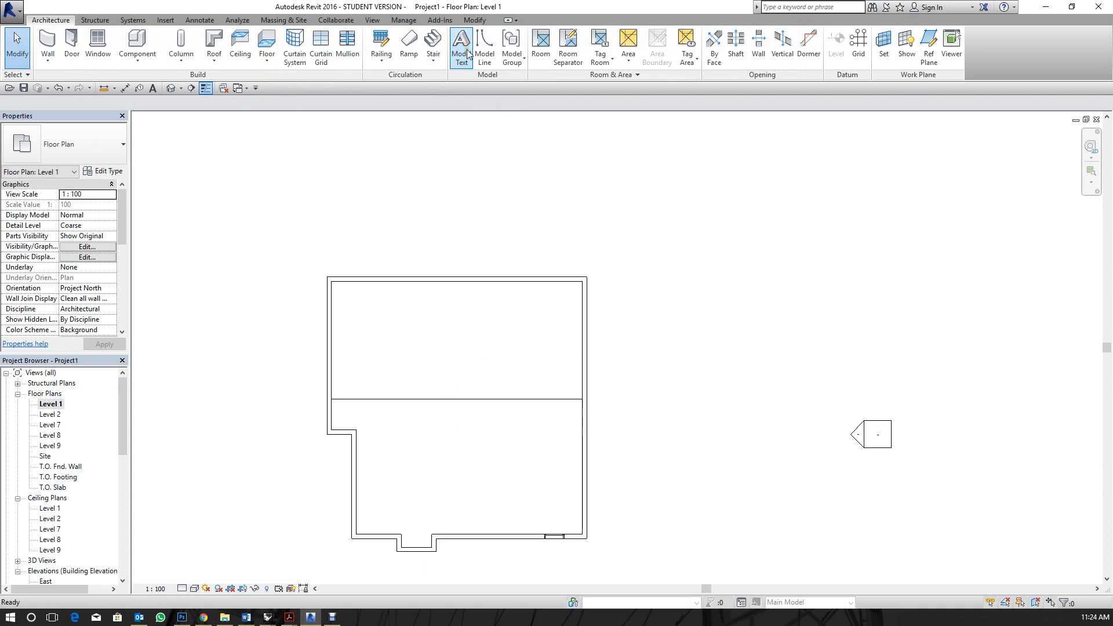
click(436, 45)
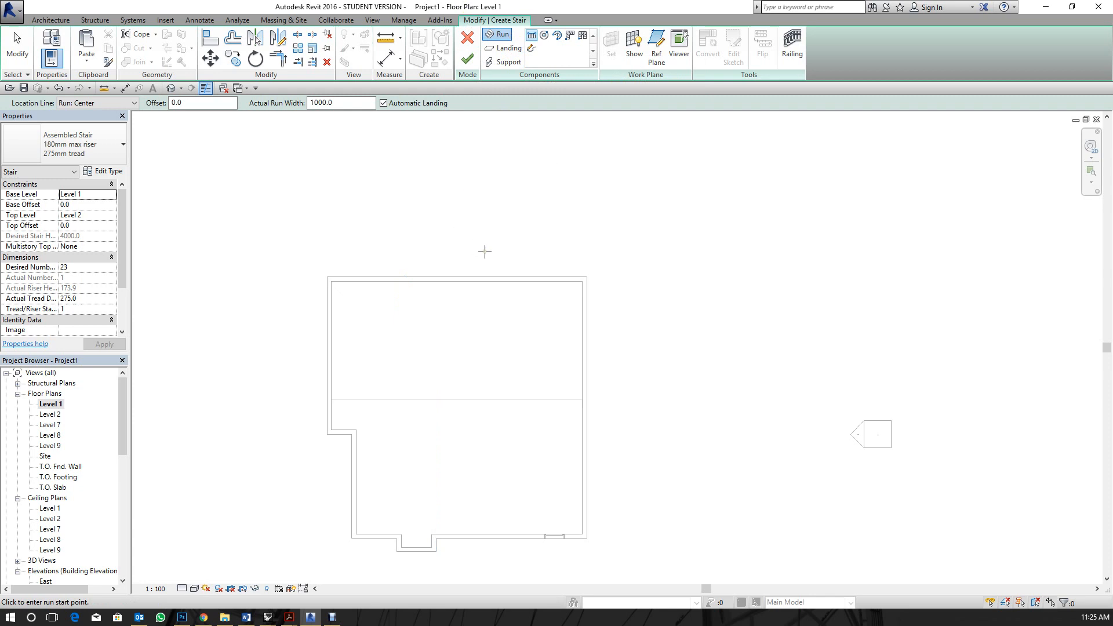
scroll(377, 373, up, 3)
click(337, 418)
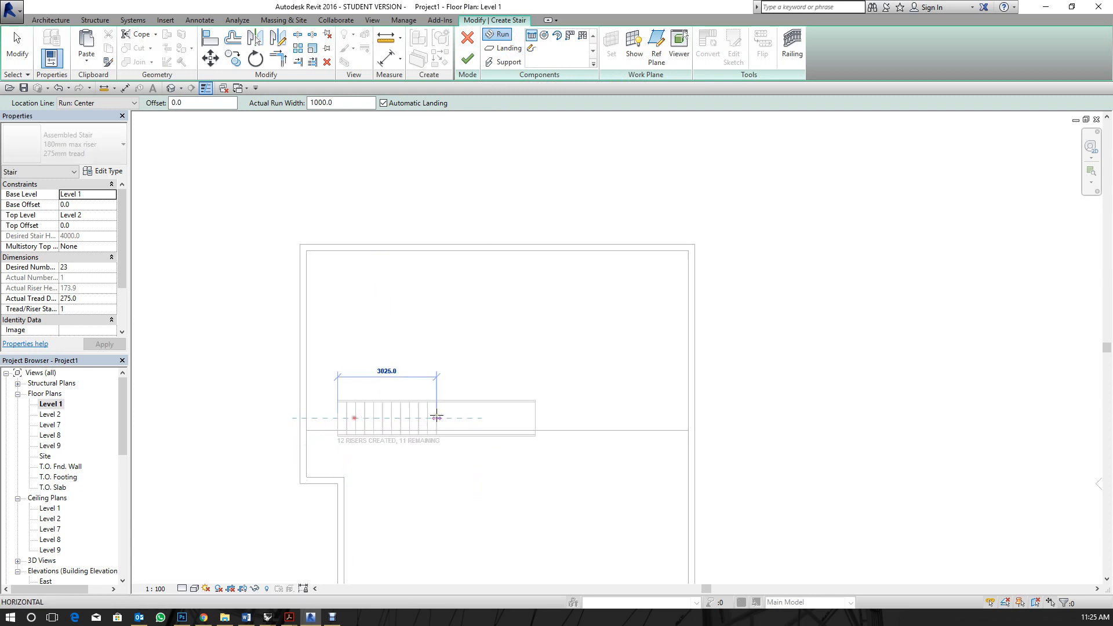
scroll(443, 418, up, 2)
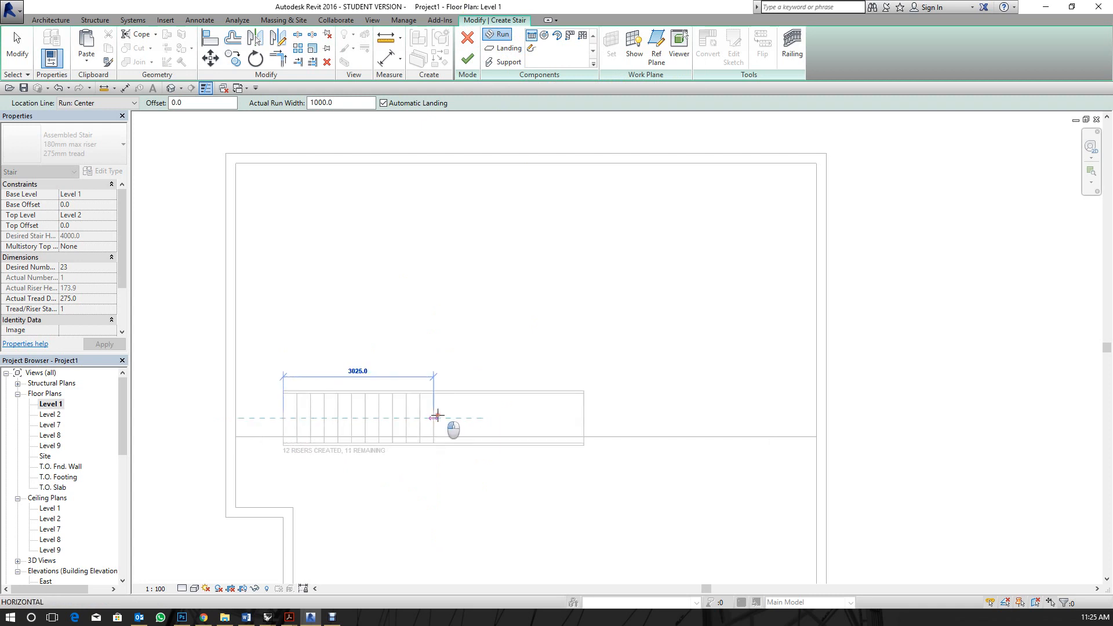
click(437, 415)
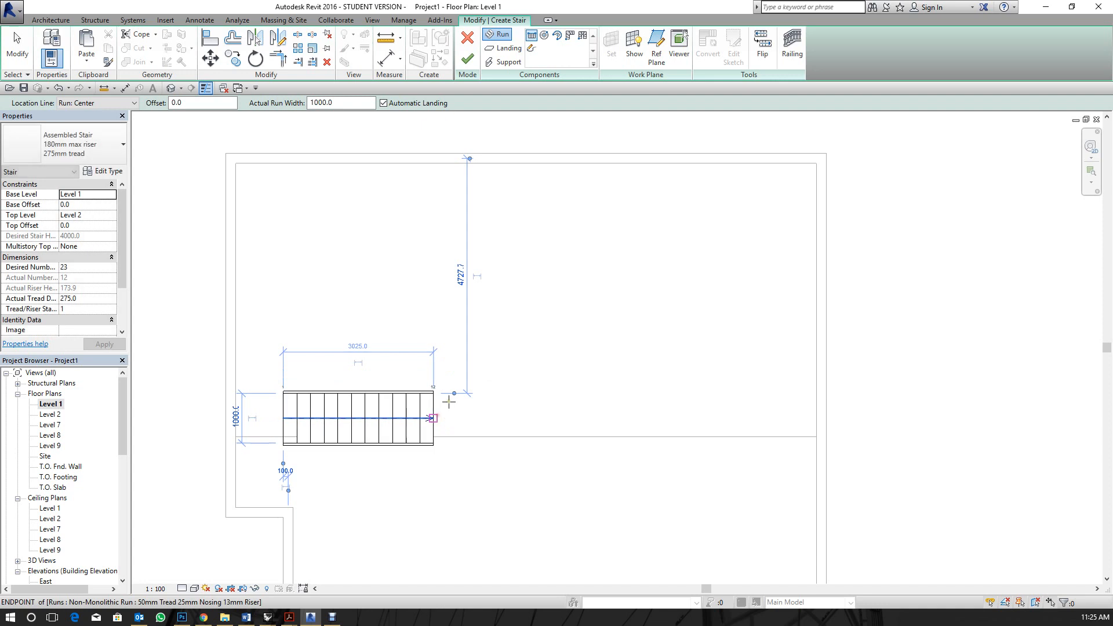
click(505, 48)
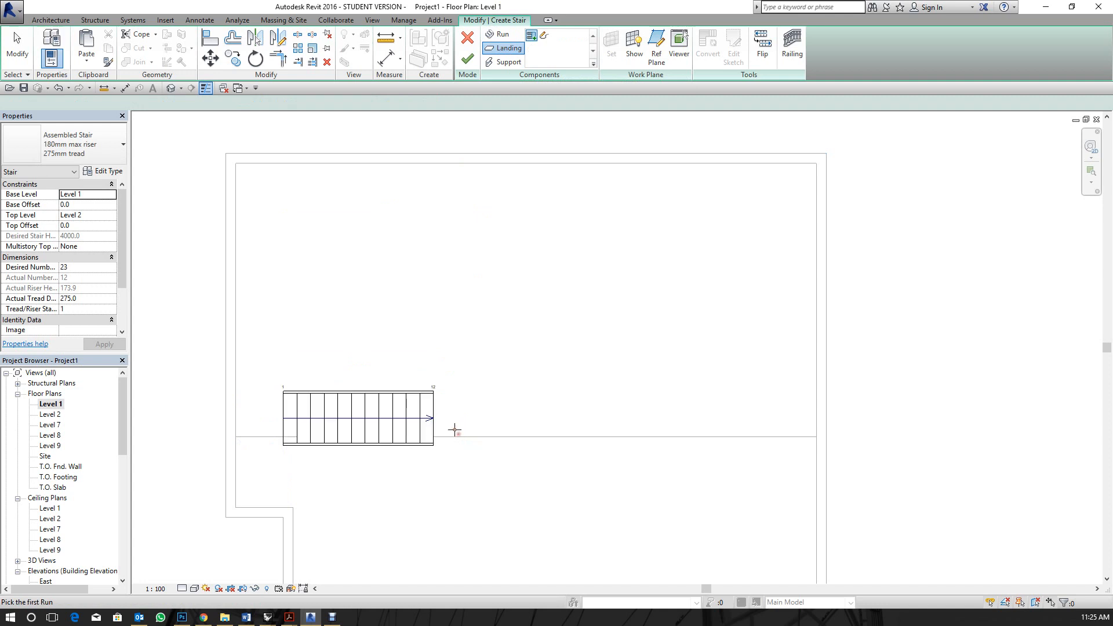
click(437, 445)
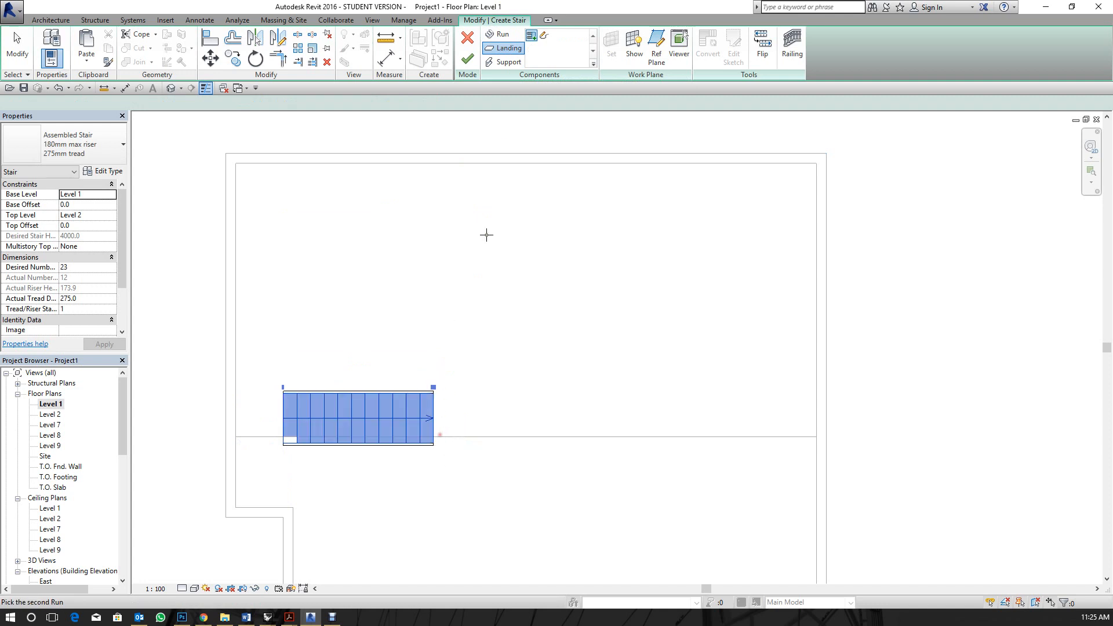
click(508, 53)
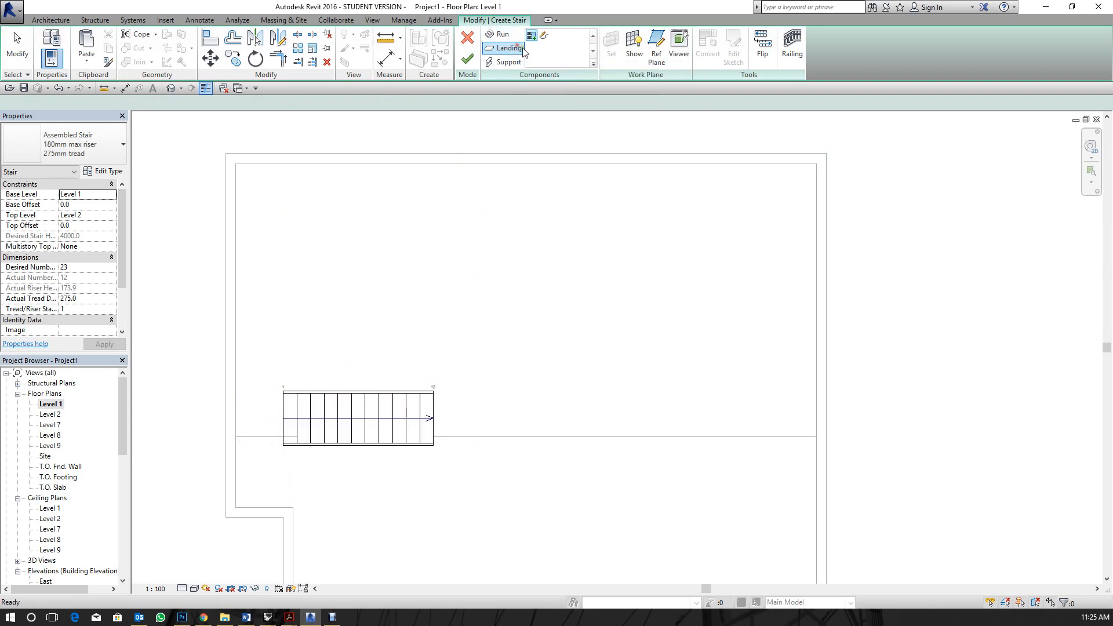
click(520, 48)
click(432, 442)
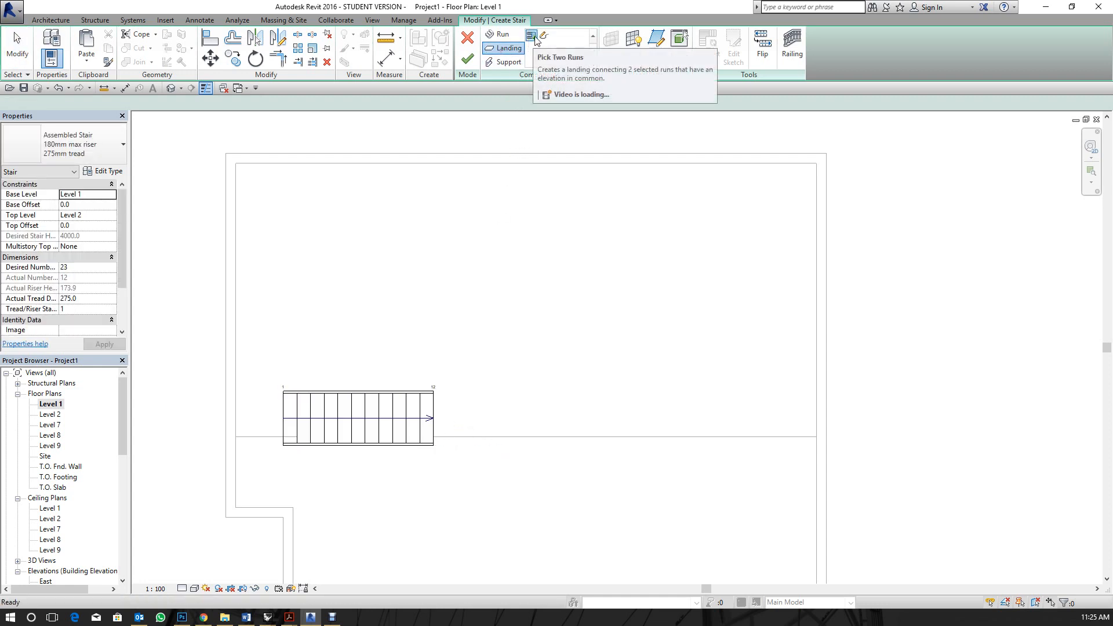
key(Escape)
click(431, 397)
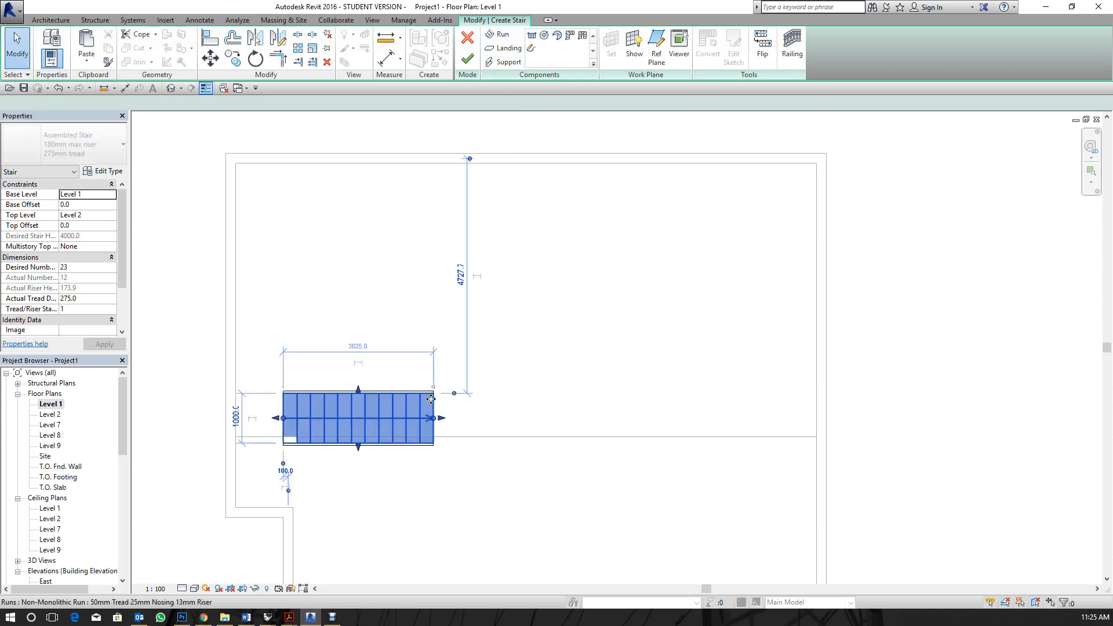
Draw the remaining 11 risers as a parallel return run with an automatic landing, finish the stair and show it in 3D.
click(501, 35)
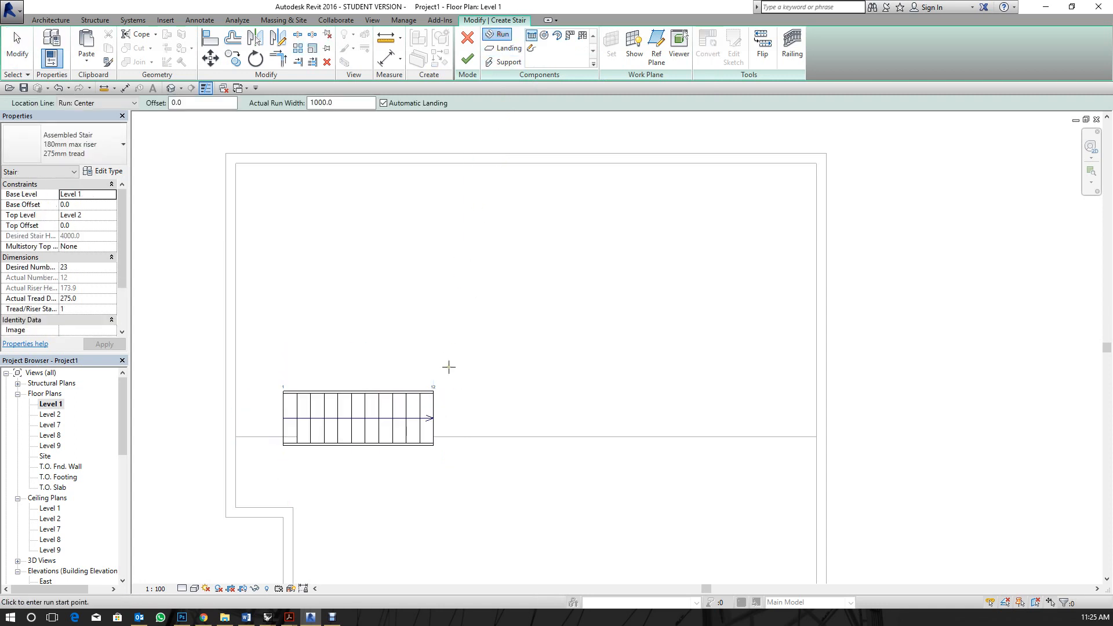
click(431, 338)
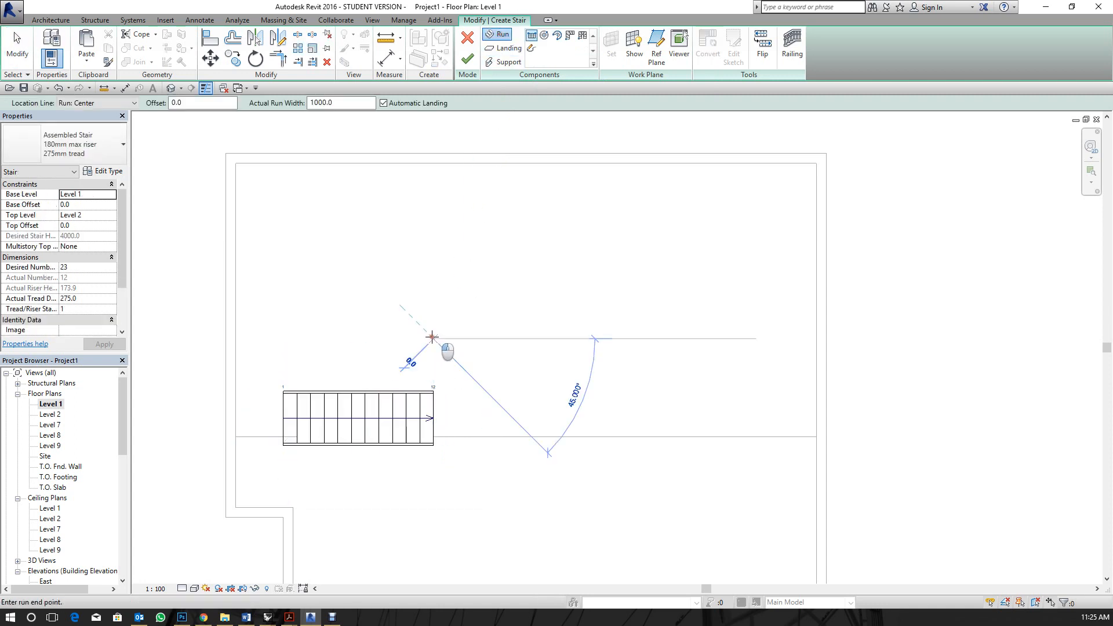
click(278, 341)
key(Escape)
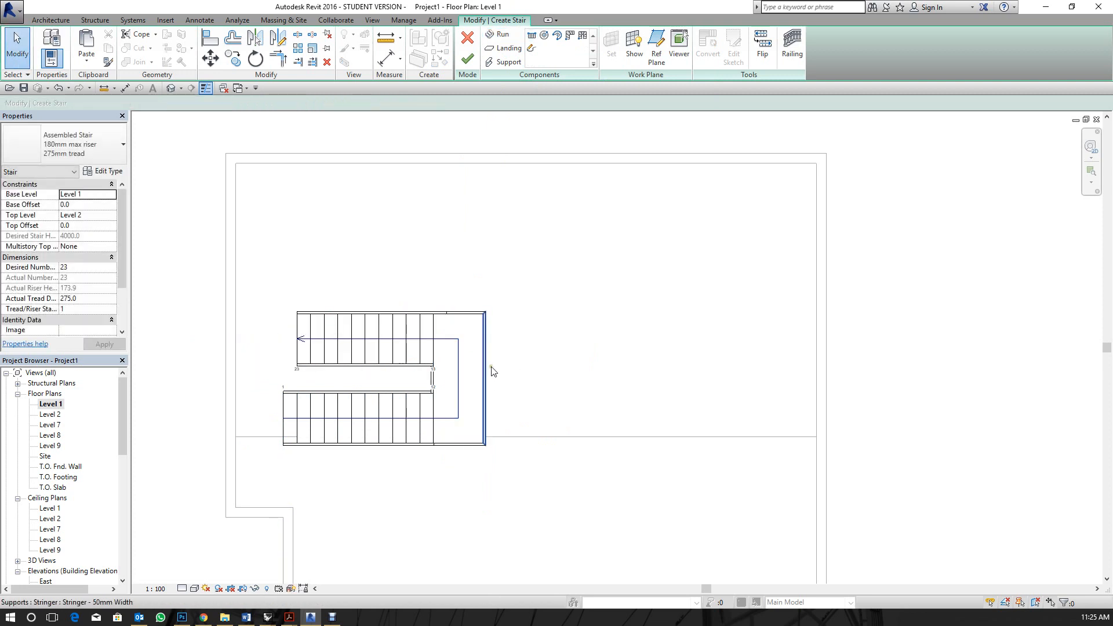
click(504, 48)
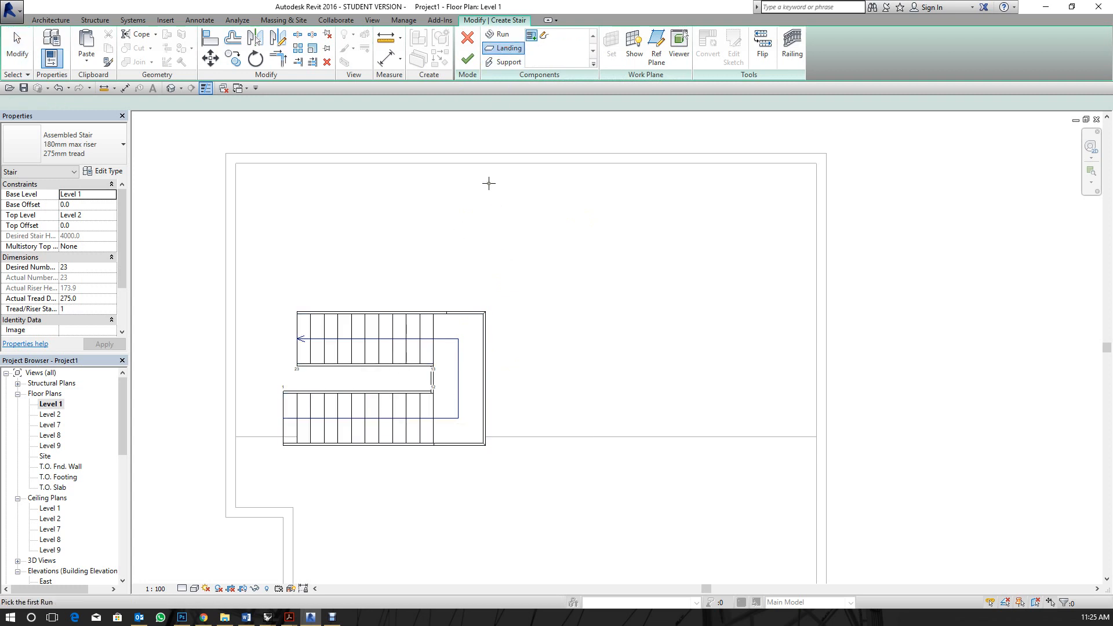
key(Escape)
click(468, 61)
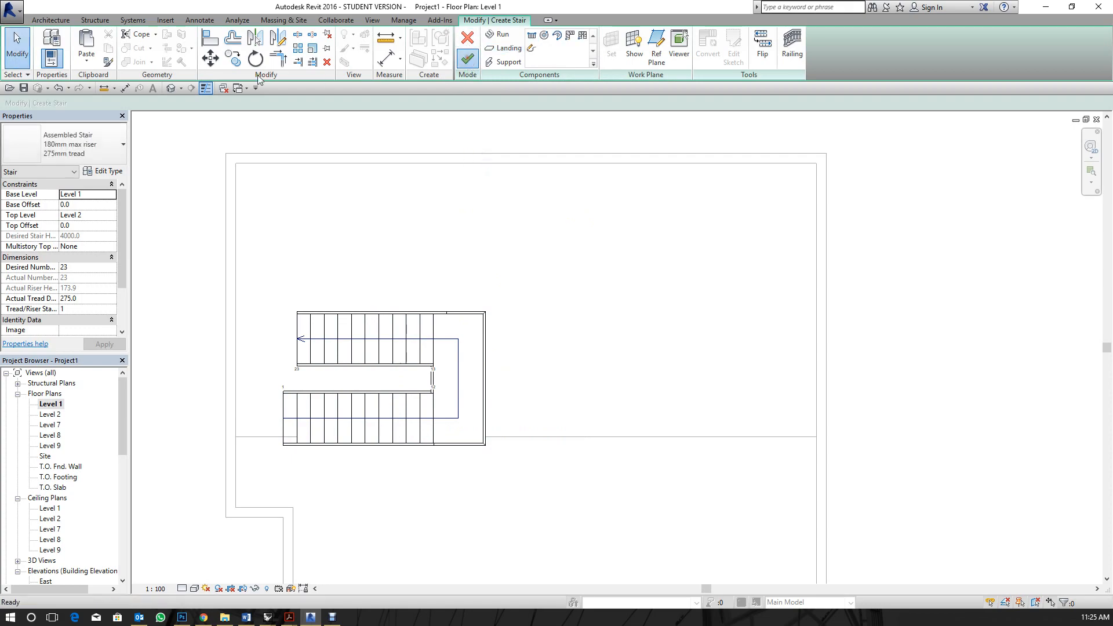
click(170, 88)
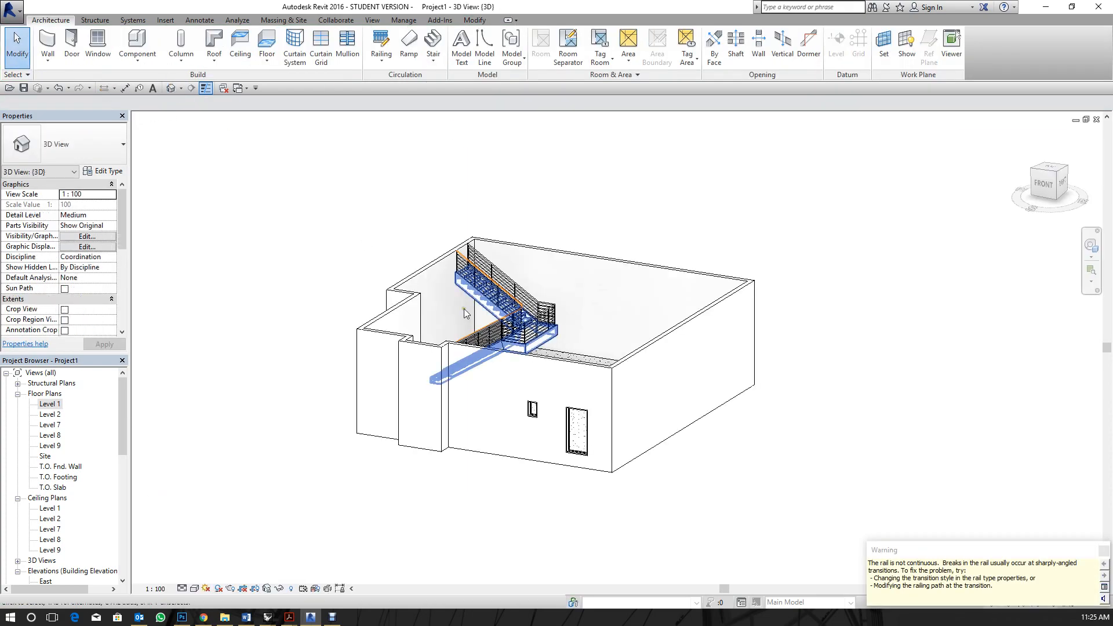
shift+middle_drag(497, 337, 582, 358)
scroll(582, 358, up, 1)
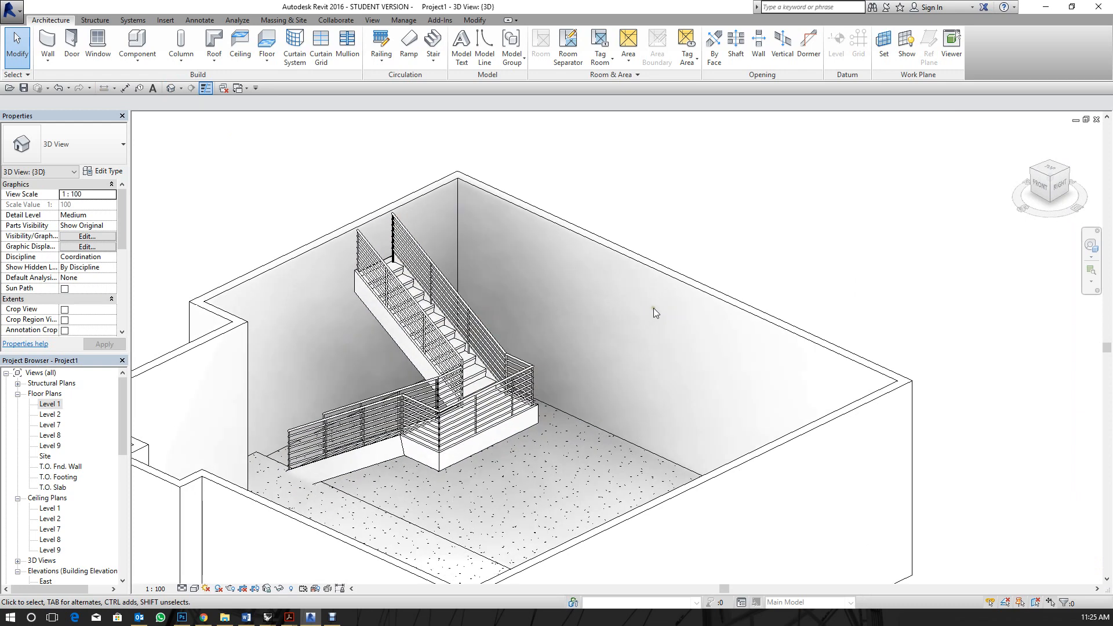
In the Level 1 plan, create a straight 12000 mm ramp between the stair and the upper wall, and show it in 3D.
double_click(50, 404)
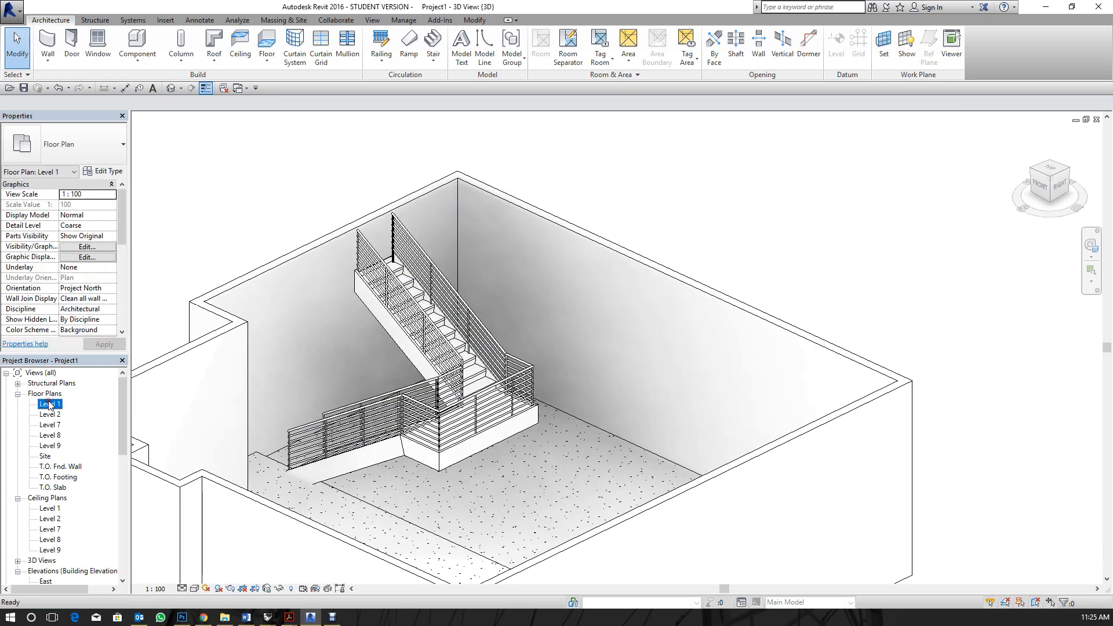
middle_drag(525, 311, 647, 436)
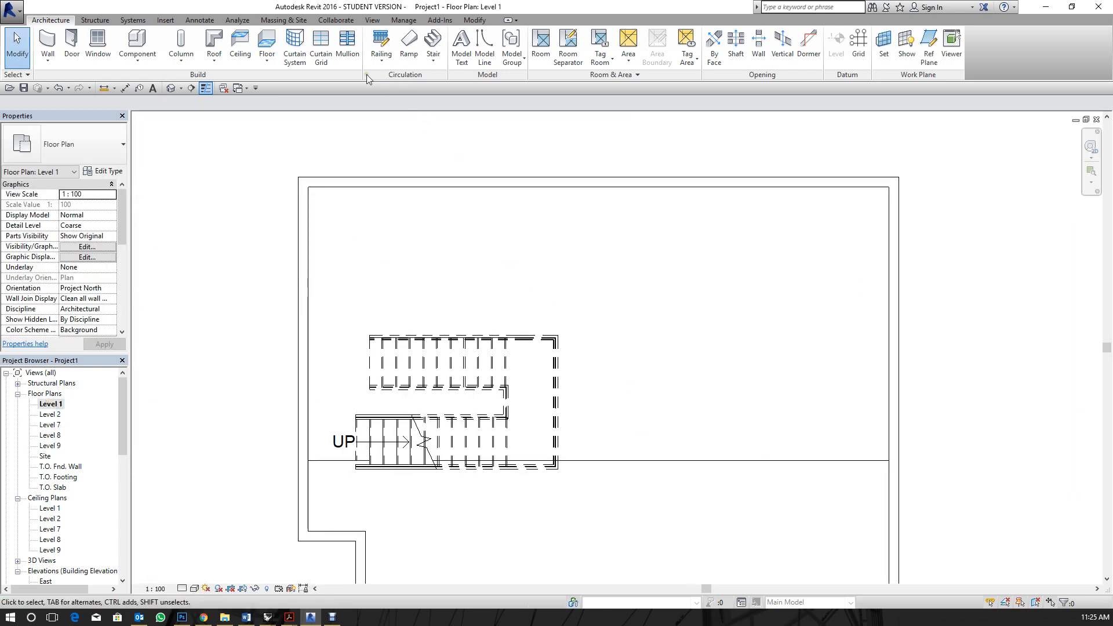
click(409, 38)
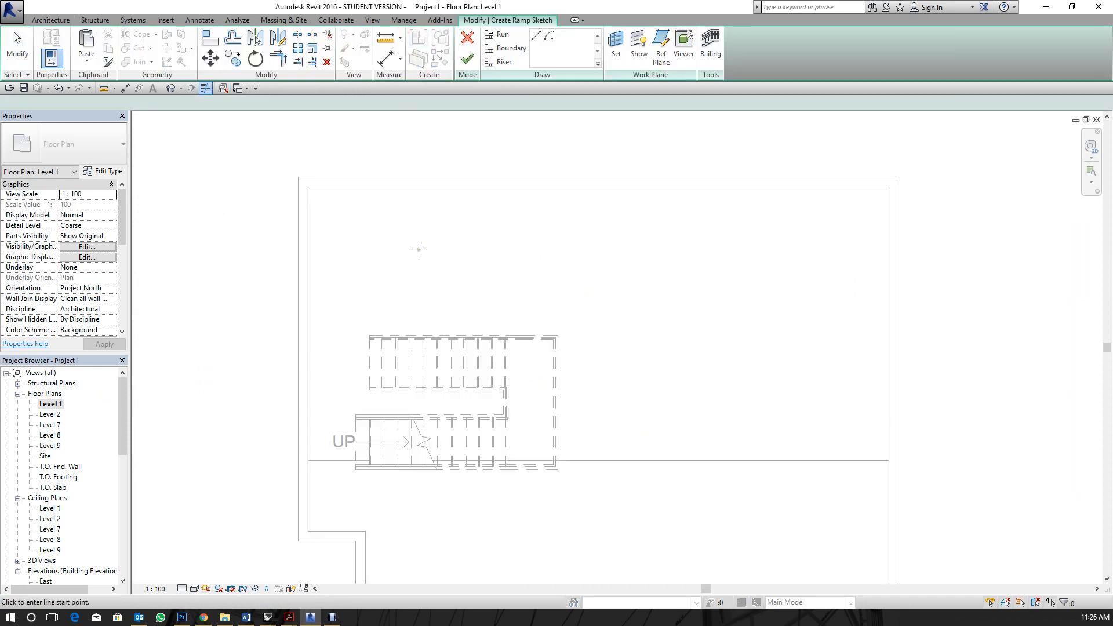
click(265, 346)
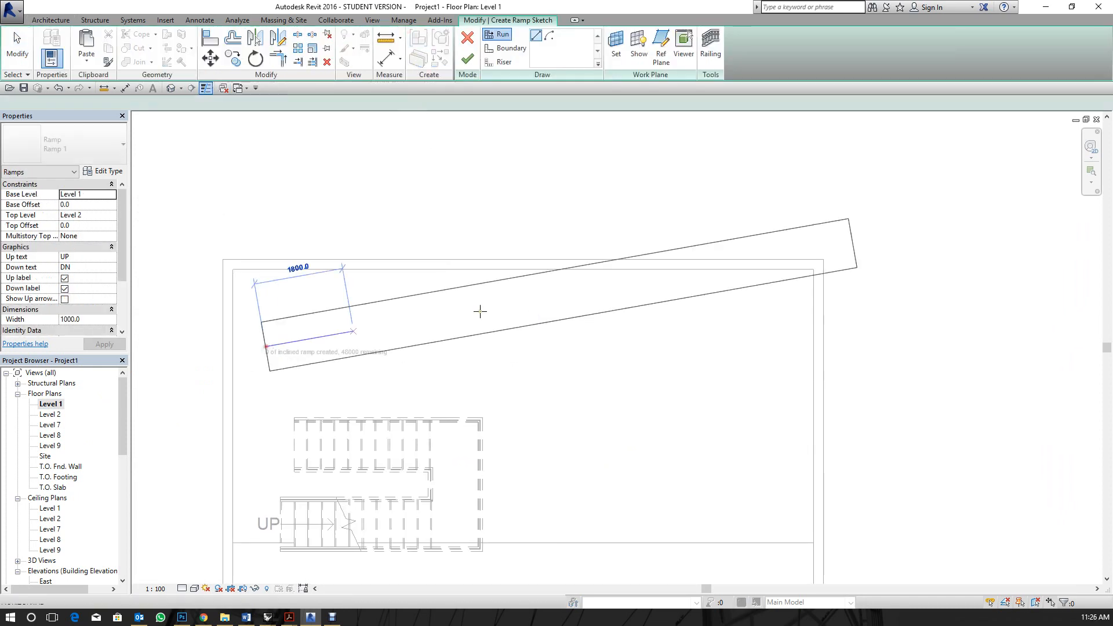
click(898, 354)
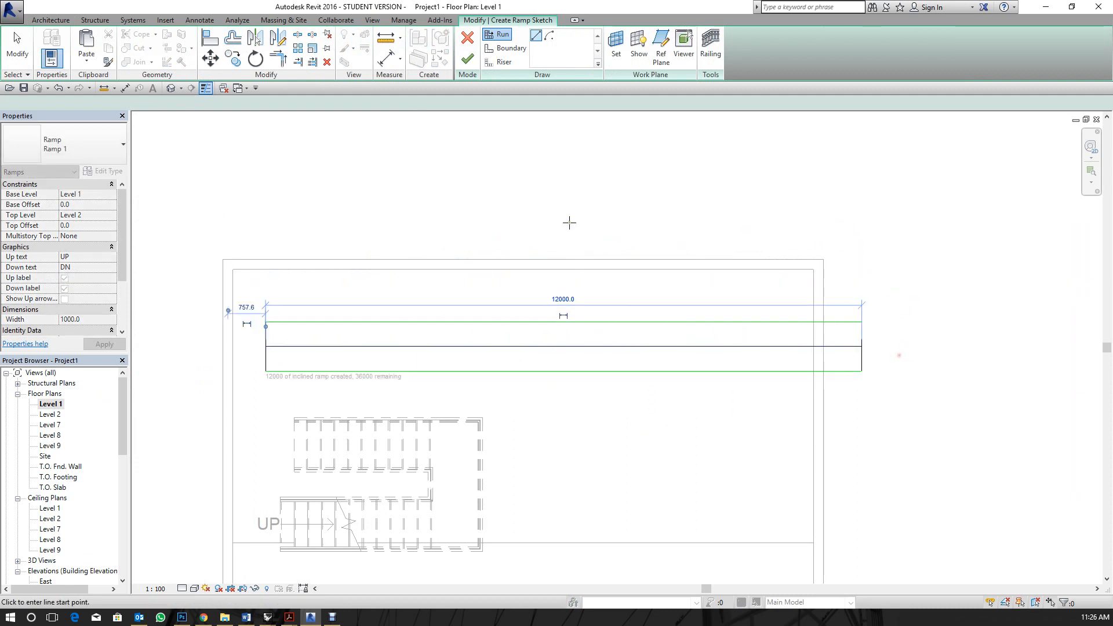
click(468, 58)
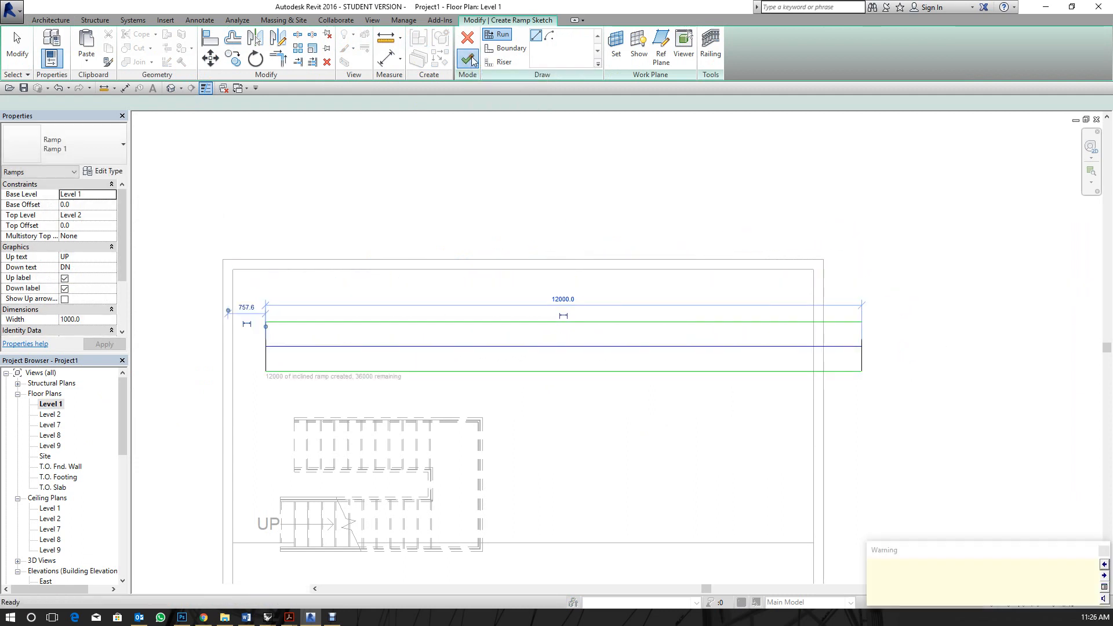
click(171, 88)
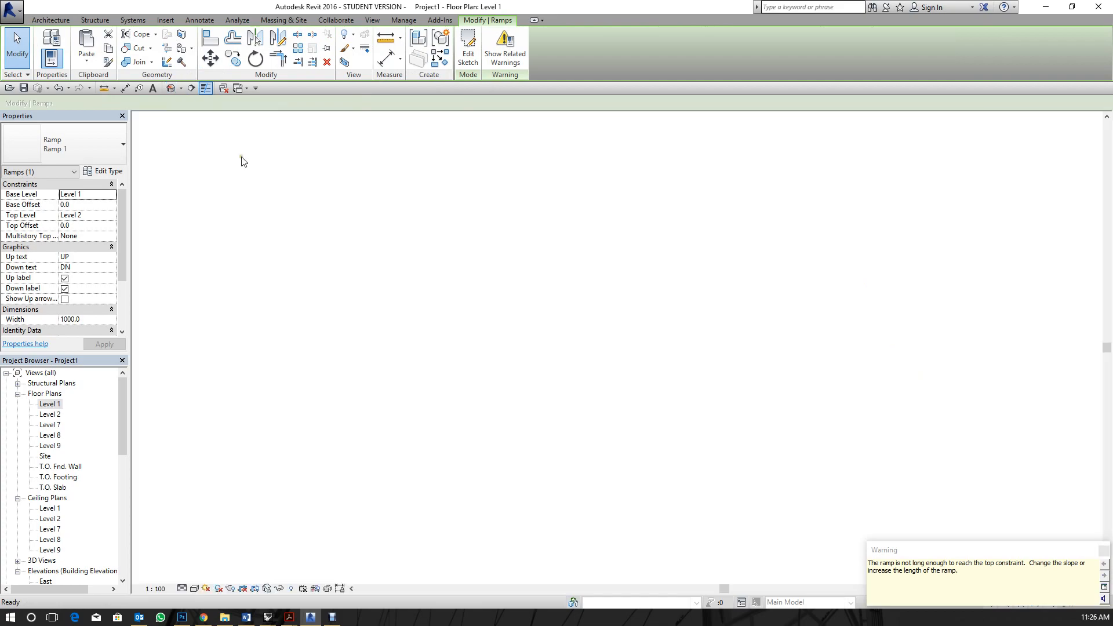
shift+middle_drag(460, 283, 630, 323)
Examine the ramp's top level constraint and its type's maximum incline length and maximum slope, leaving the type properties without changes.
click(591, 303)
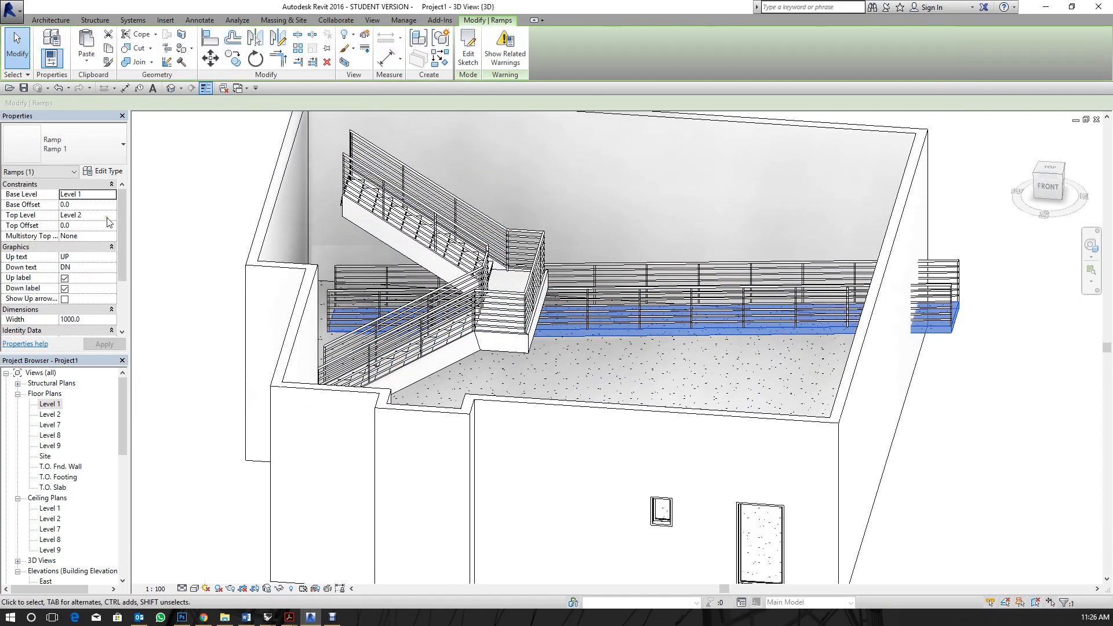
click(109, 215)
click(111, 215)
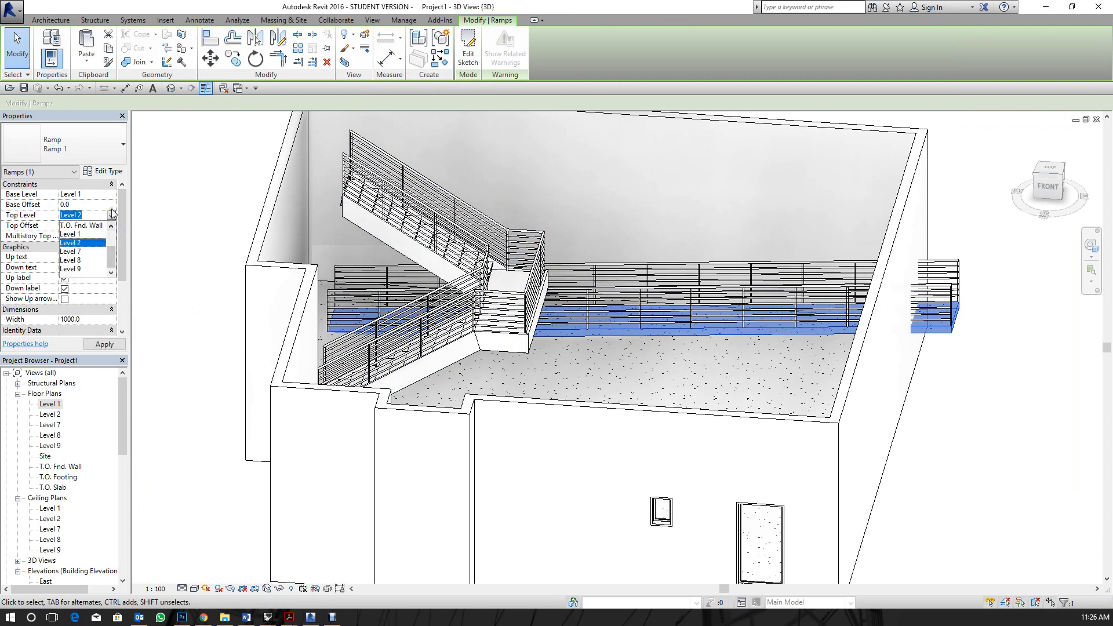
click(111, 214)
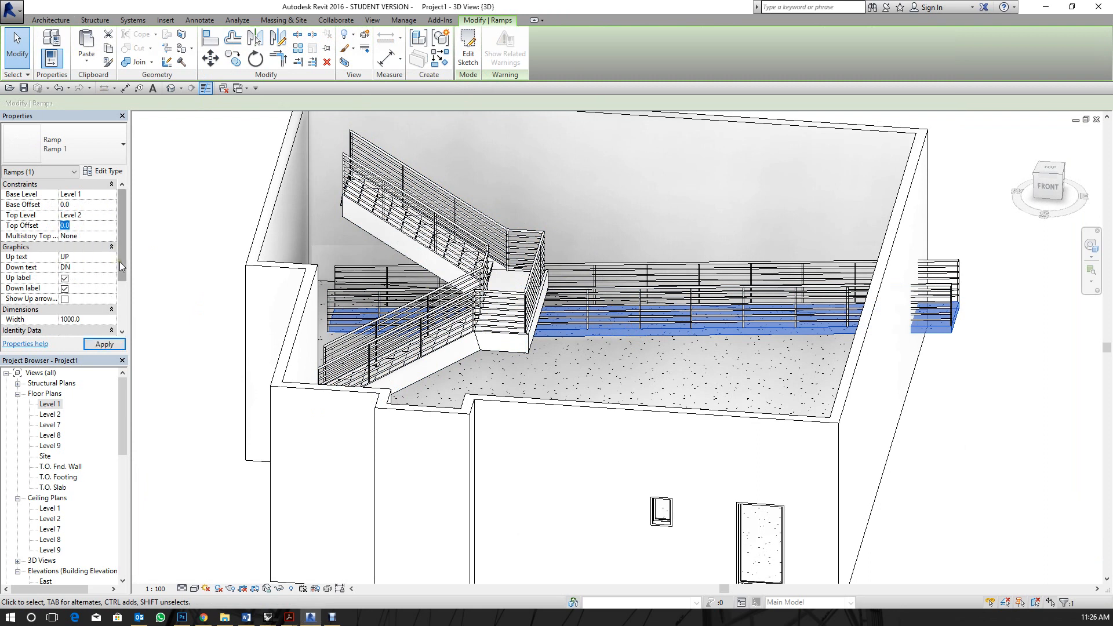
scroll(111, 302, down, 5)
scroll(114, 322, up, 5)
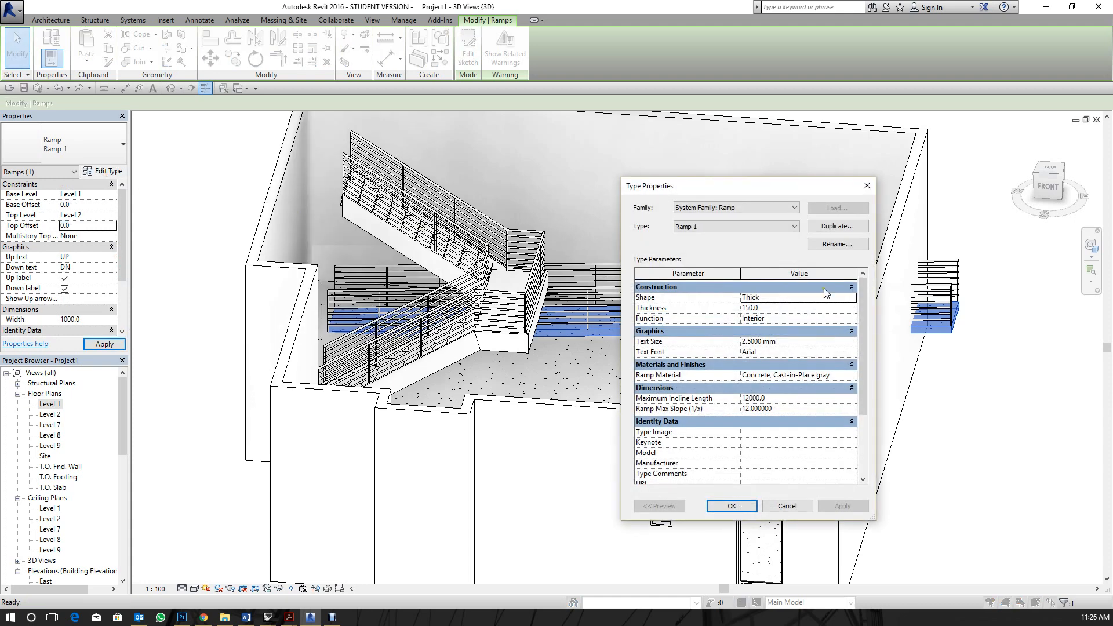
scroll(867, 372, down, 3)
scroll(868, 371, down, 1)
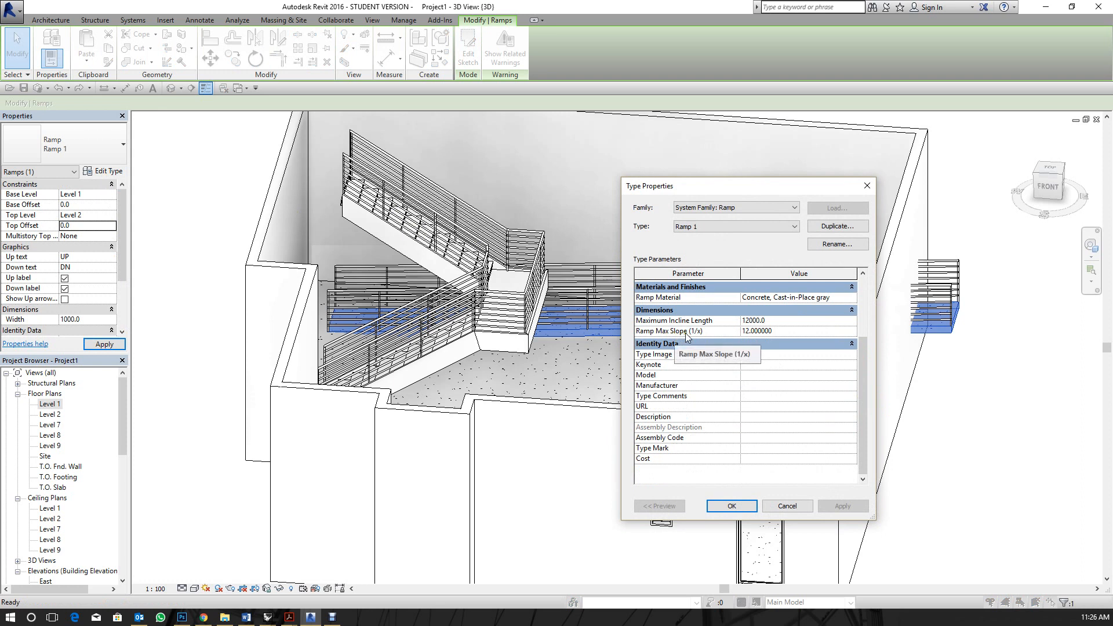
click(781, 329)
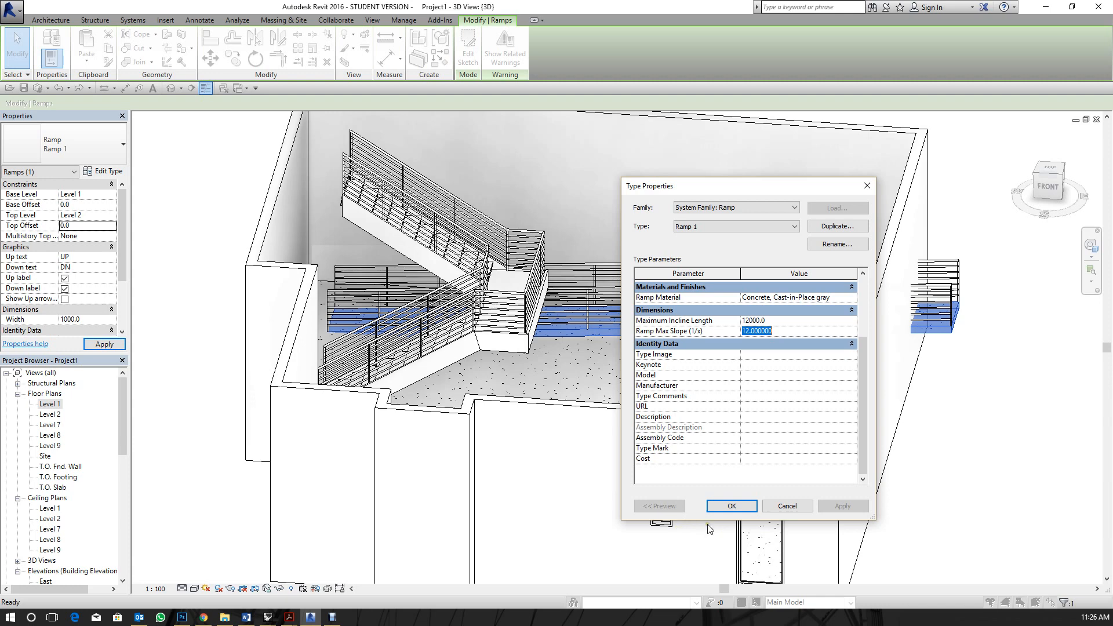
click(773, 508)
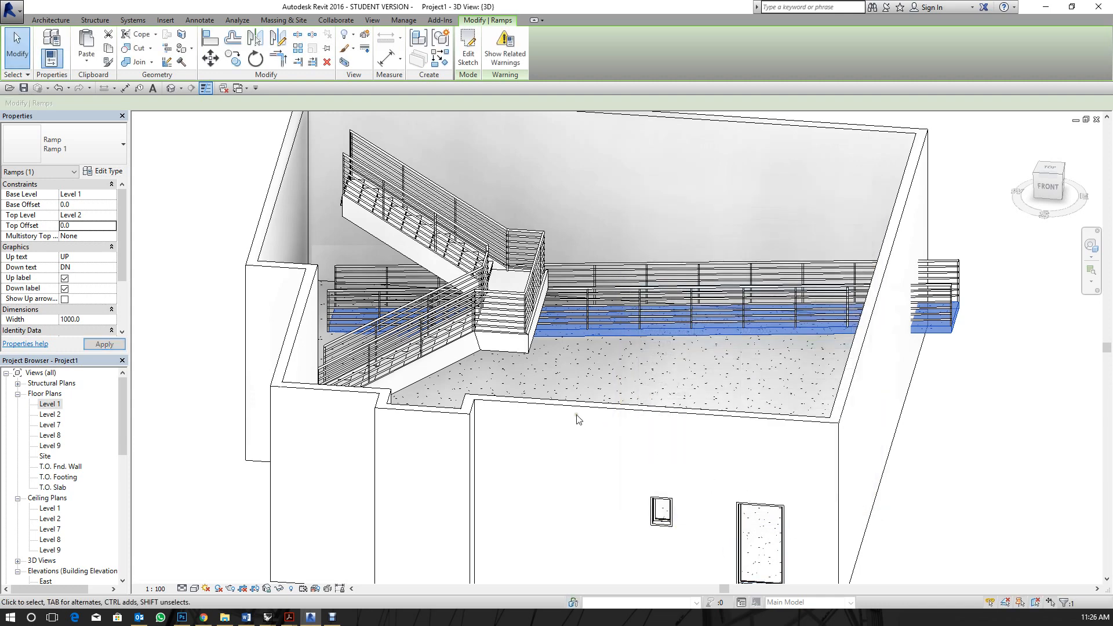
In the Level 1 plan, start a new ramp and sketch a center-ends boundary arc with about 1300 mm radius below the straight ramp.
double_click(50, 405)
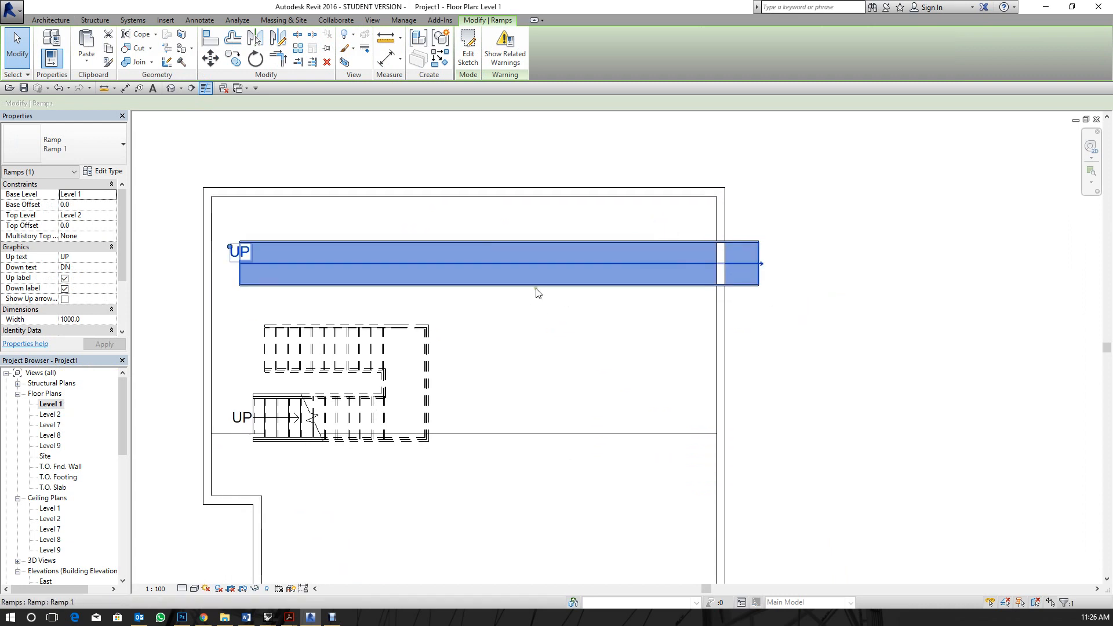
click(71, 21)
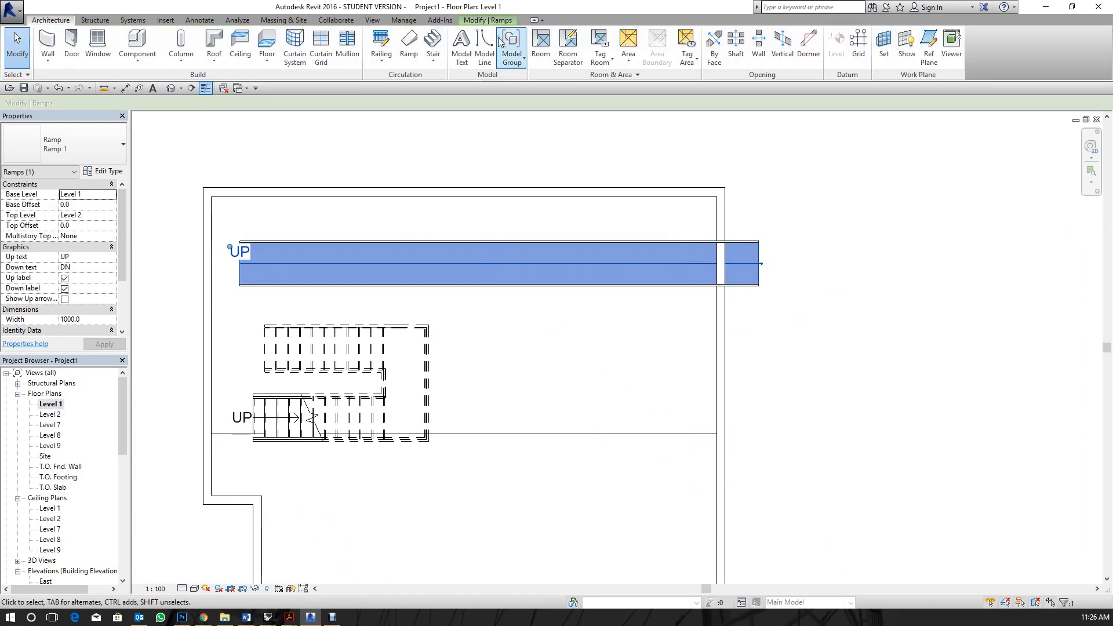
click(415, 44)
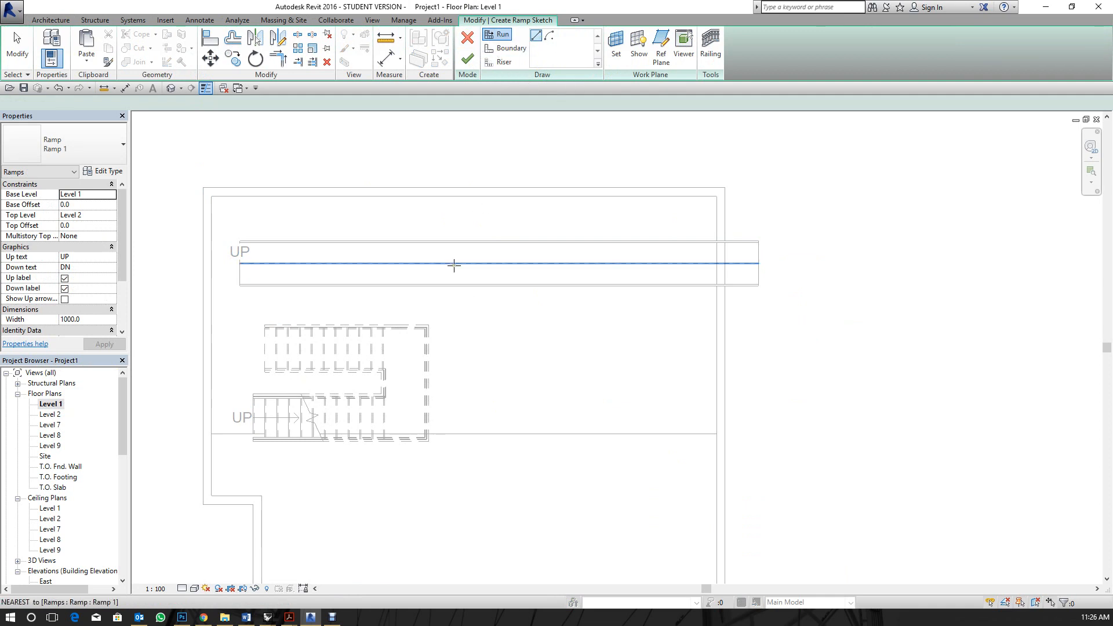
click(506, 51)
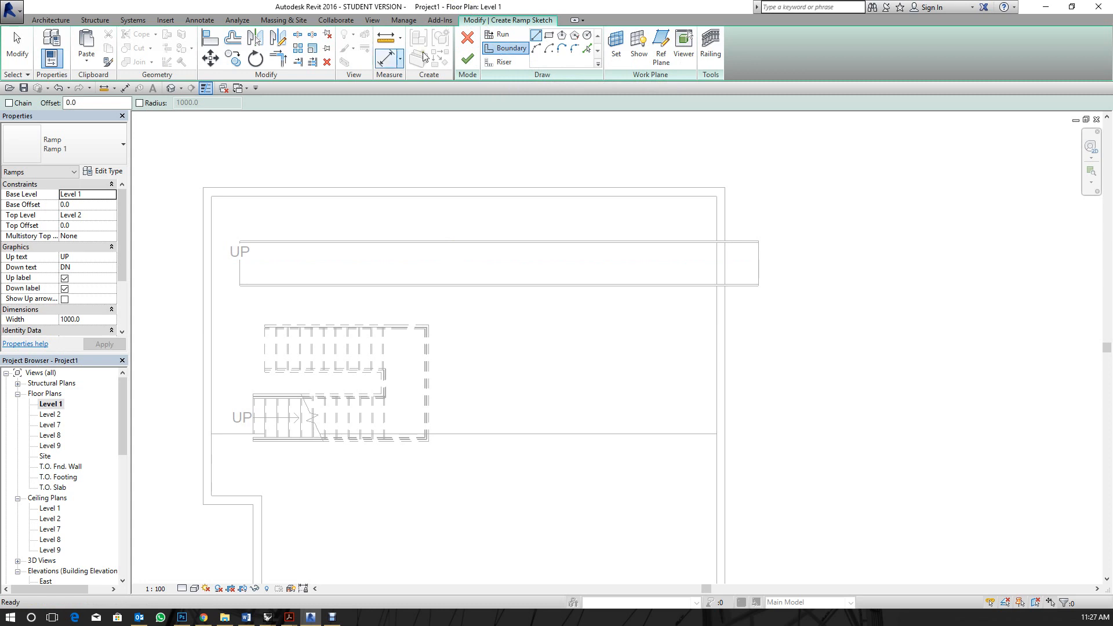
click(549, 48)
scroll(526, 302, down, 3)
scroll(526, 303, down, 2)
scroll(499, 406, up, 3)
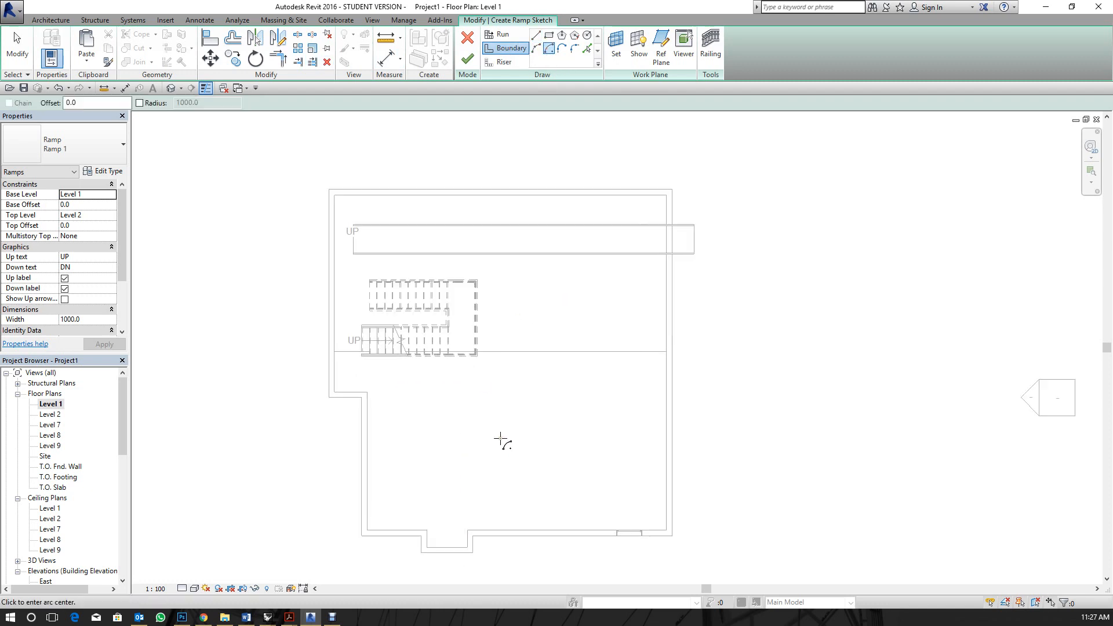
click(507, 461)
click(498, 426)
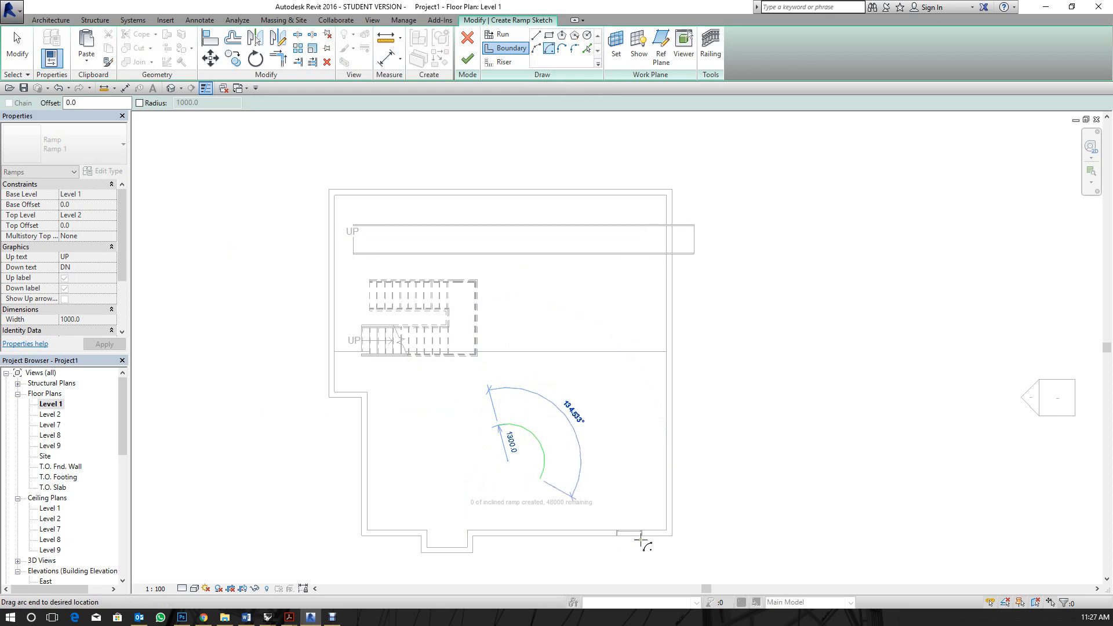
click(557, 520)
scroll(527, 484, up, 4)
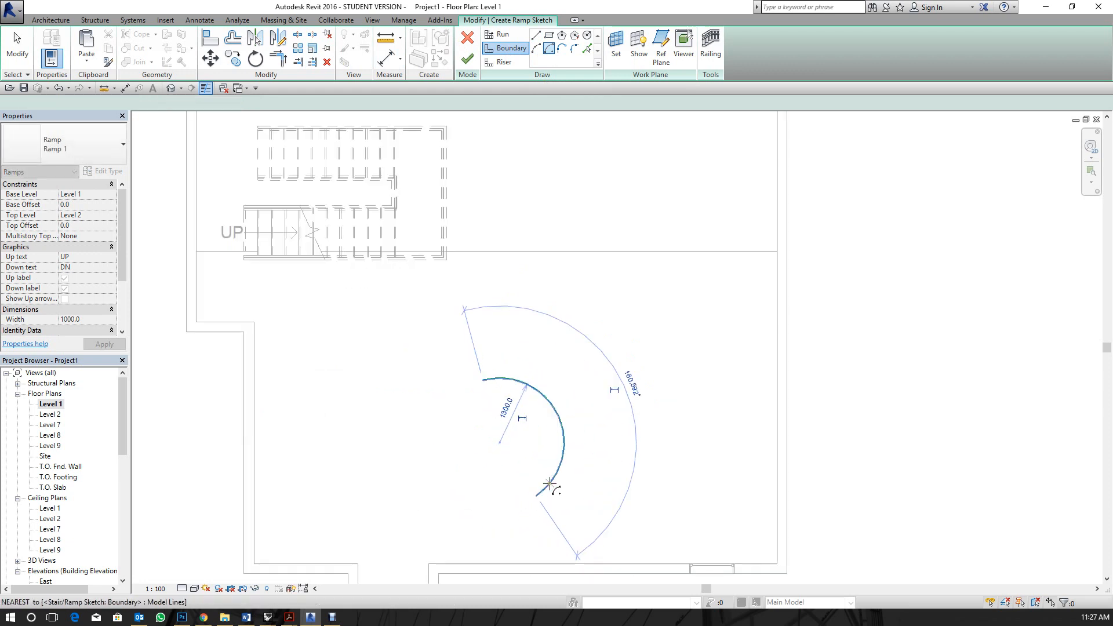
key(Escape)
key(Escape)
Move the boundary arc closer to the building's right-hand wall and enlarge its radius to 3200 mm.
click(566, 431)
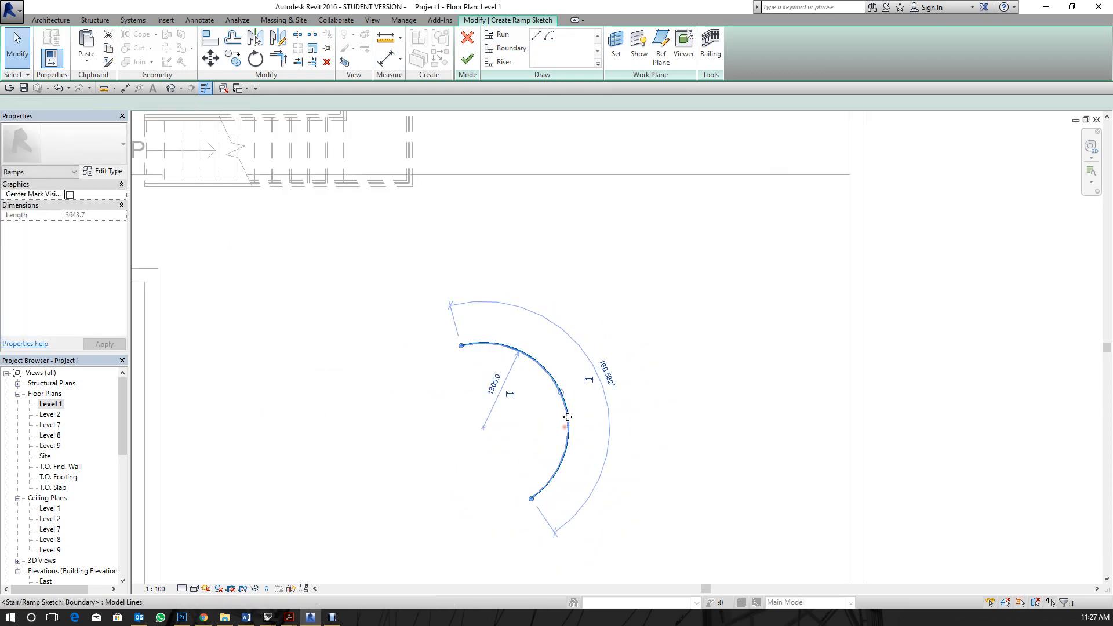
drag(566, 432, 699, 313)
mouse_move(694, 272)
mouse_down()
mouse_move(745, 248)
mouse_move(817, 249)
mouse_up()
scroll(781, 280, down, 2)
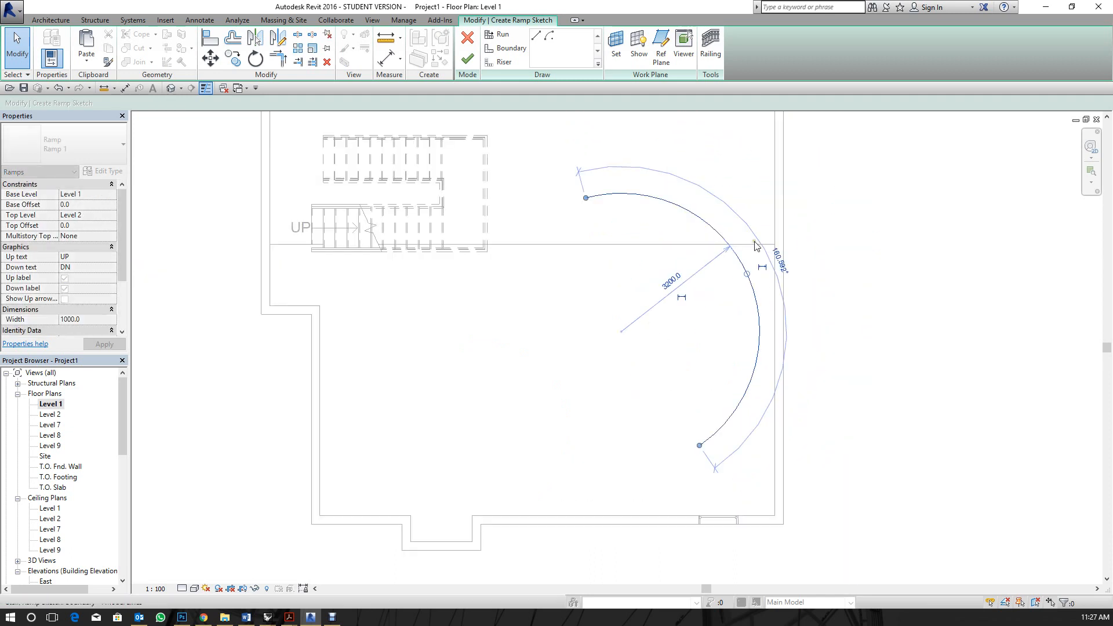
scroll(641, 290, up, 2)
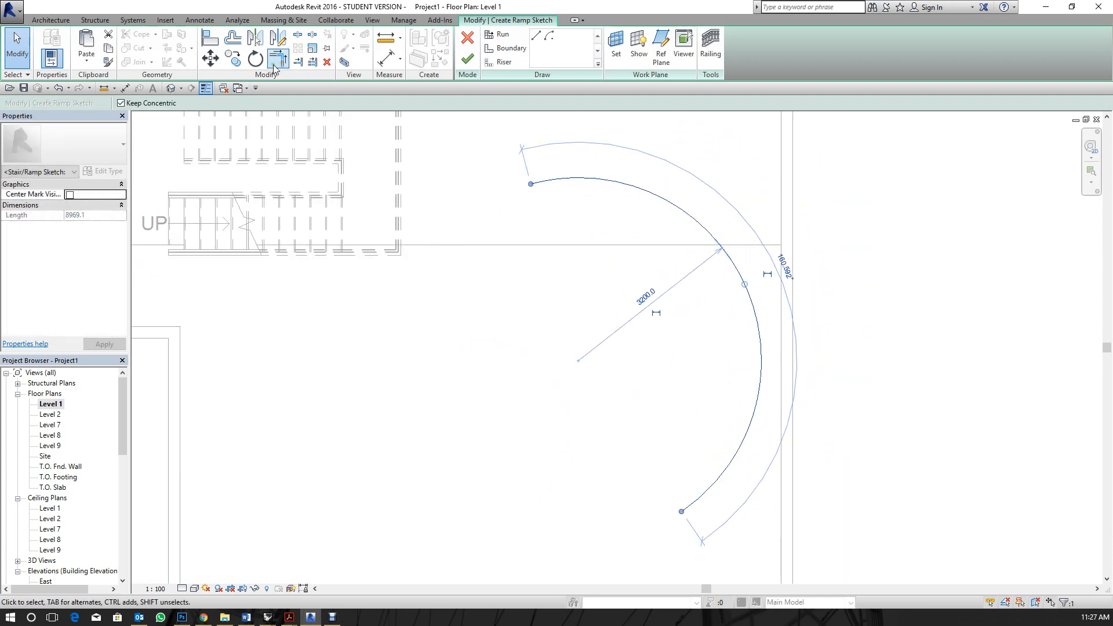
Offset a concentric copy of the boundary arc 1000 mm inward to form the ramp's inner edge.
click(233, 38)
click(681, 217)
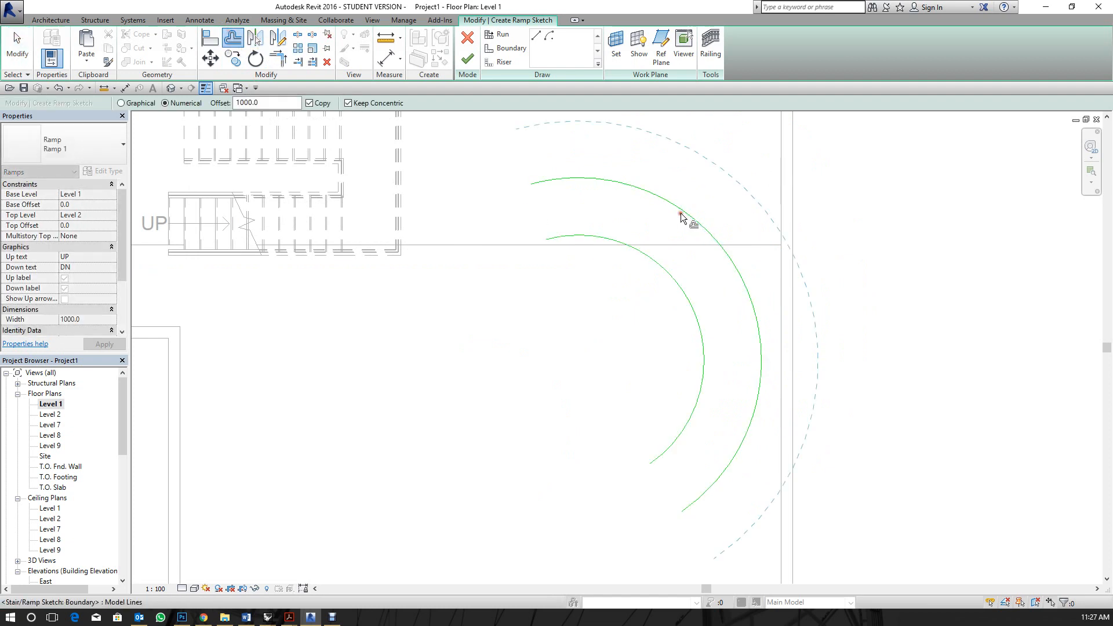
key(Escape)
Close both ends of the curved ramp sketch with riser lines joining the outer and inner arcs.
click(502, 62)
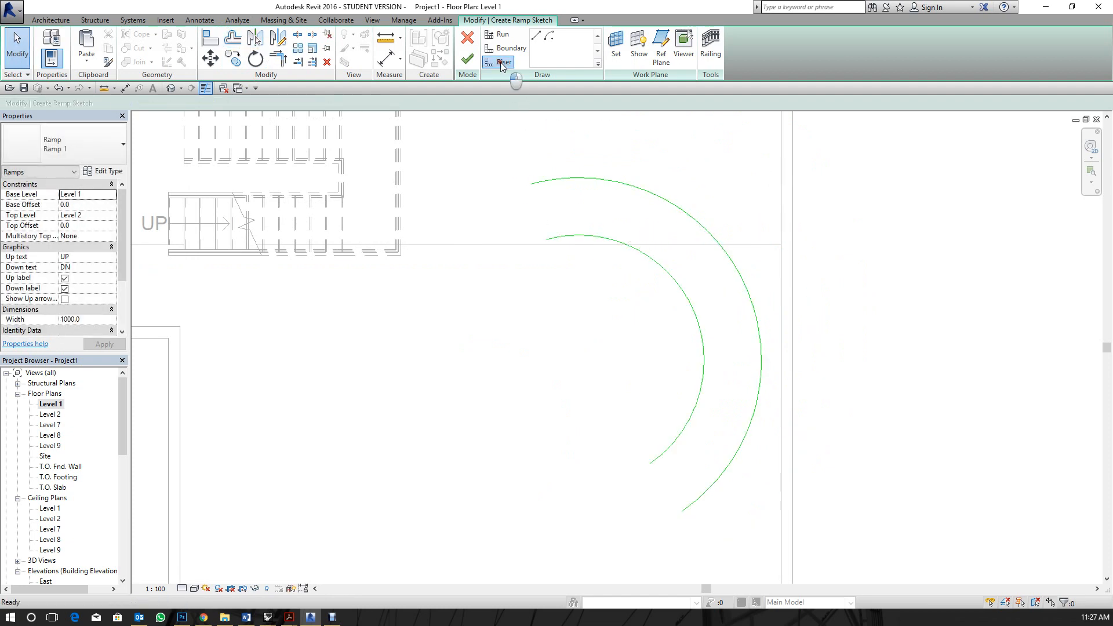
click(532, 186)
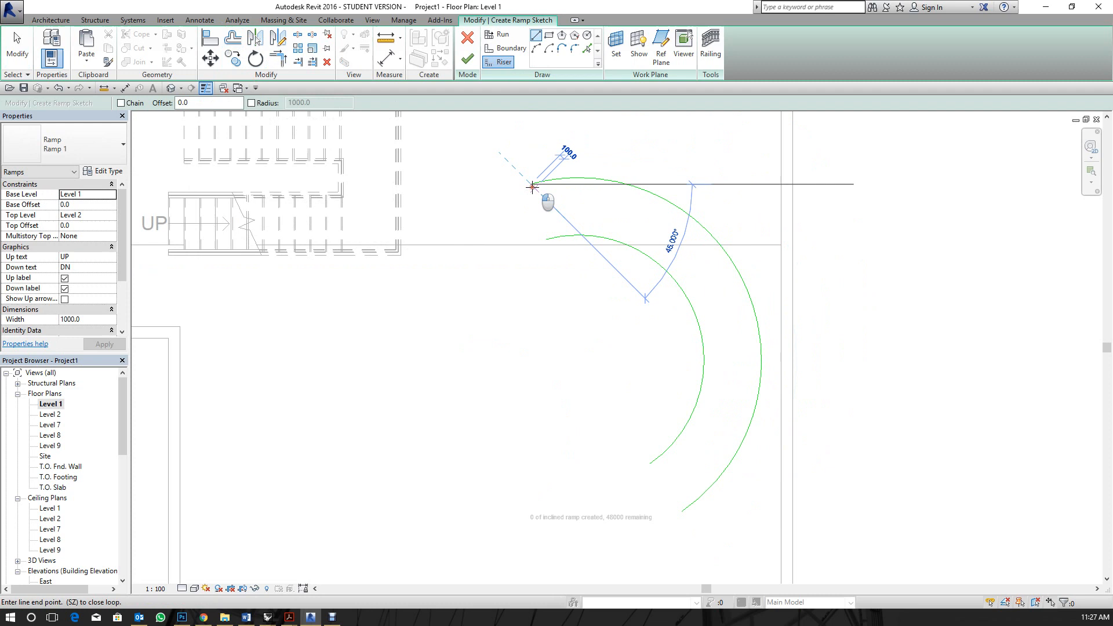
click(545, 238)
click(650, 461)
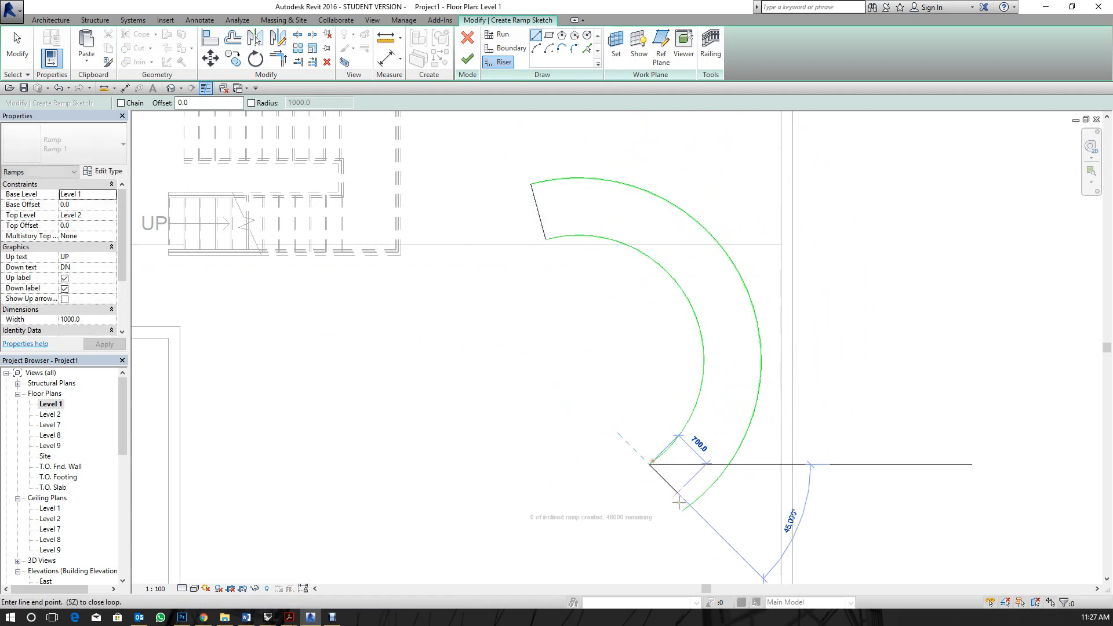
click(681, 510)
key(Escape)
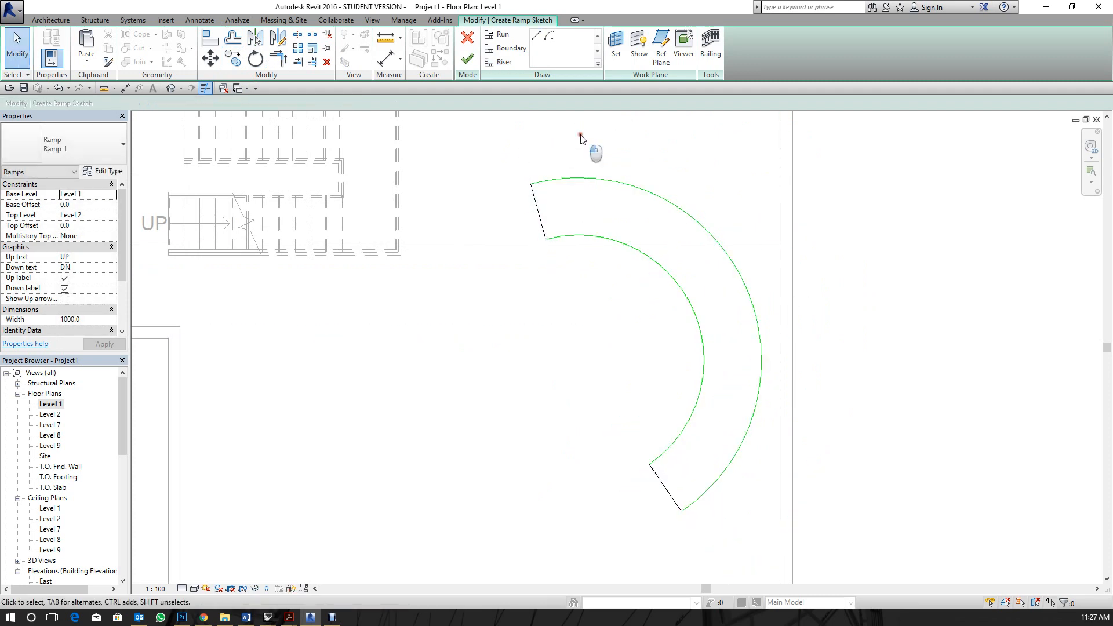
Finish the curved ramp sketch and show the ramp beside the stair in the 3D view.
click(471, 60)
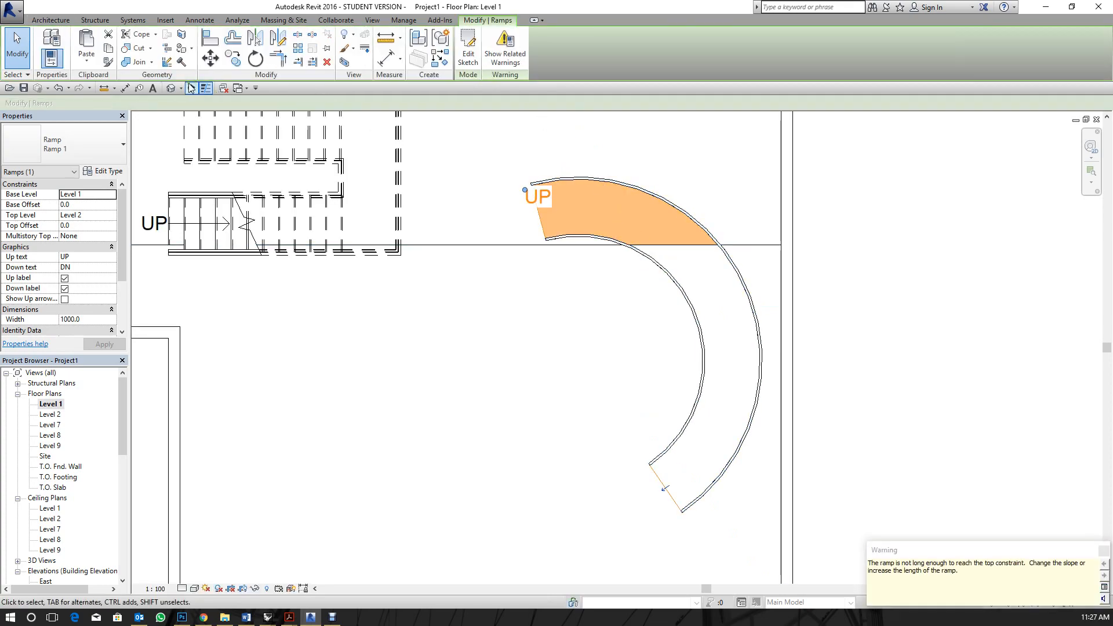
click(170, 87)
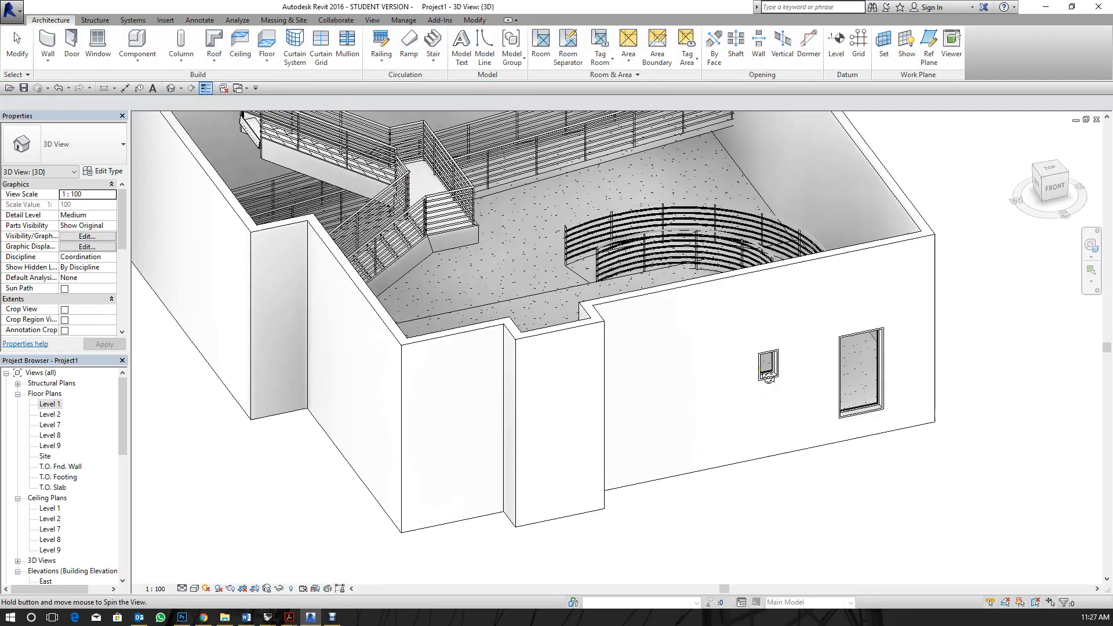
shift+middle_drag(767, 376, 423, 268)
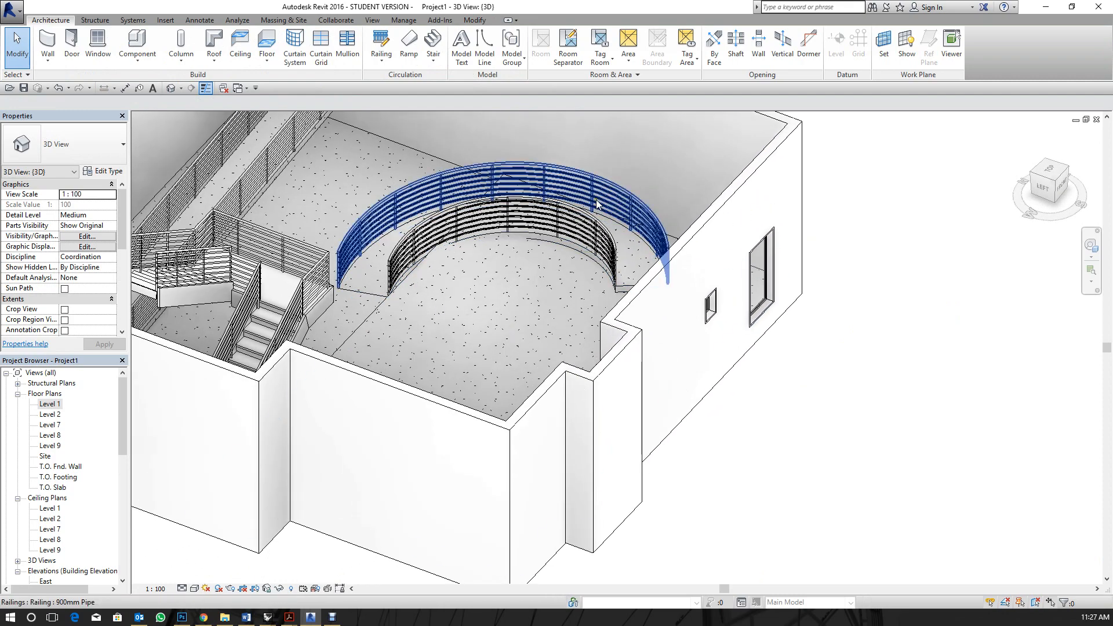
shift+middle_drag(492, 243, 549, 200)
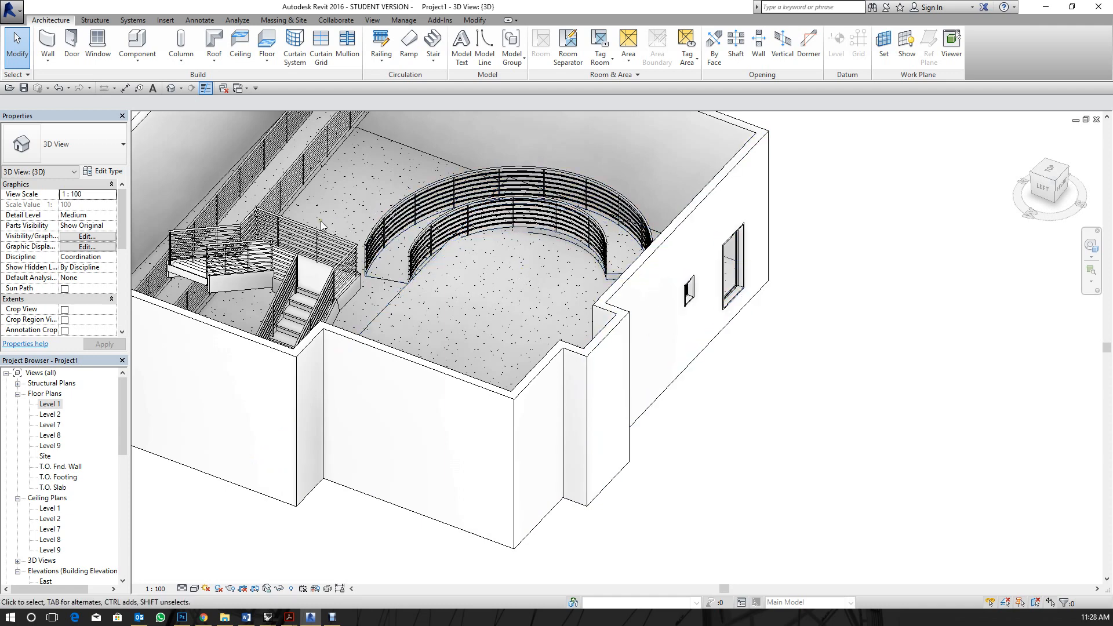
scroll(377, 232, up, 3)
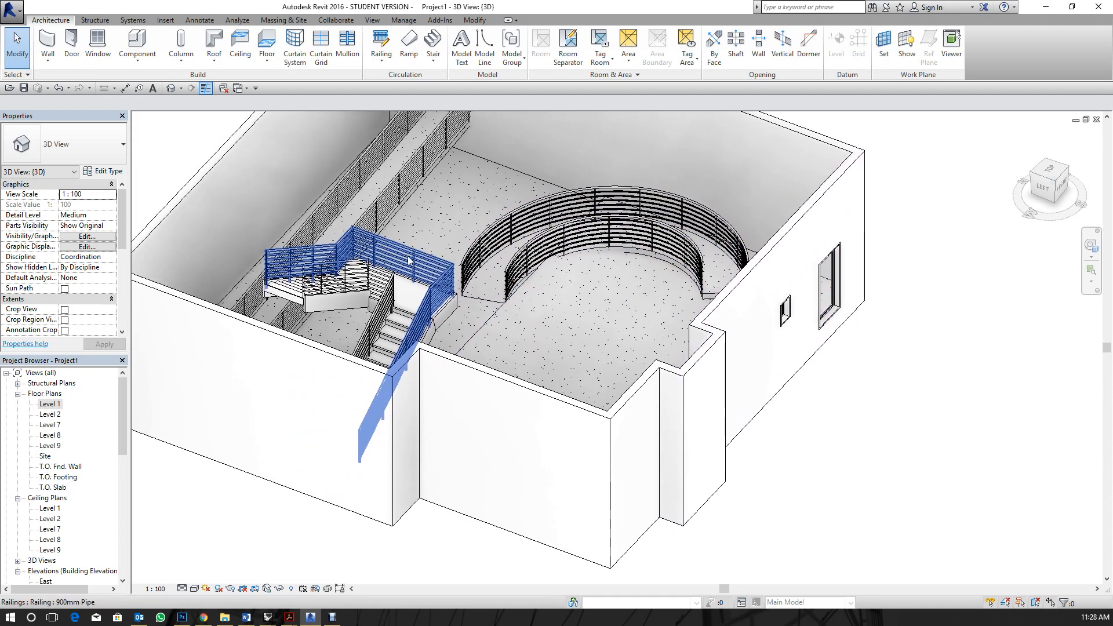
middle_drag(548, 275, 453, 280)
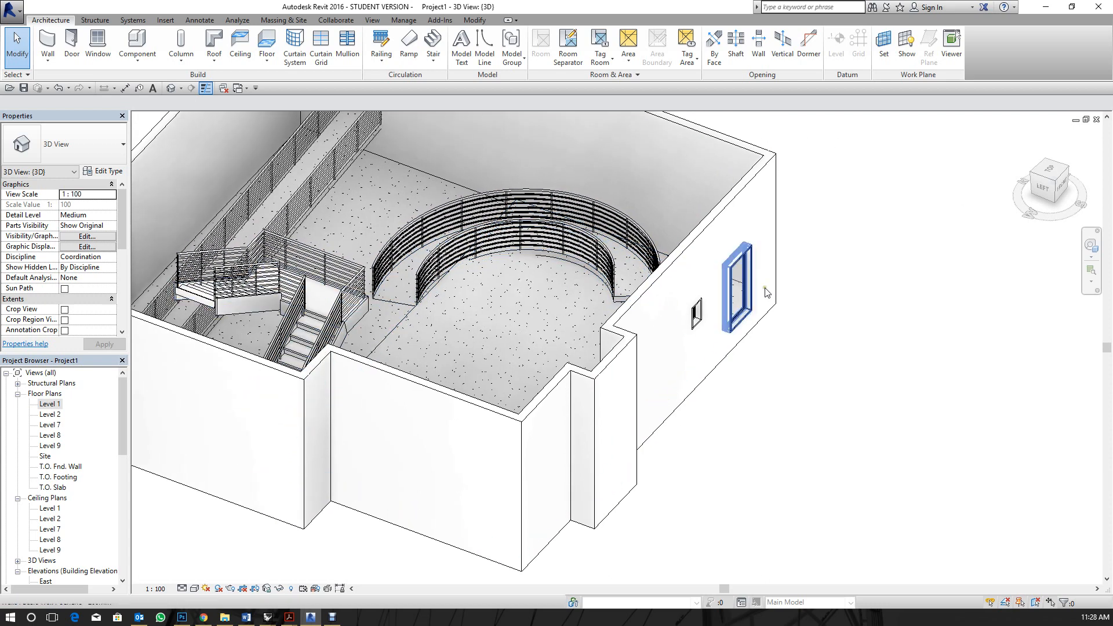
middle_drag(626, 295, 710, 414)
Select the curved ramp and flip its up direction in the Level 1 plan.
click(499, 230)
middle_drag(315, 267, 437, 324)
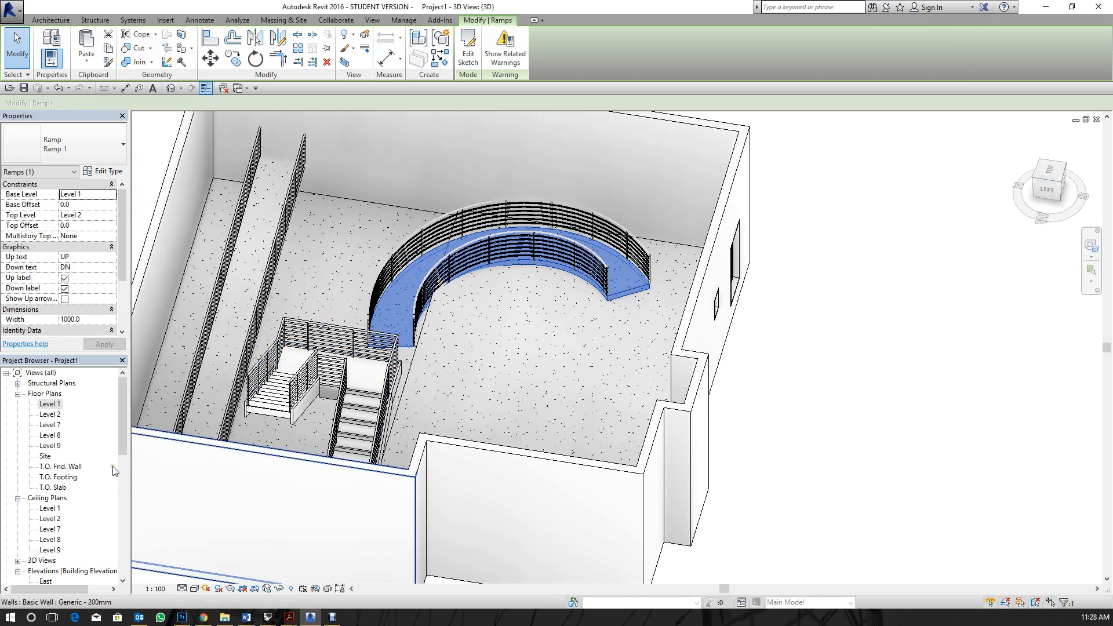
double_click(49, 404)
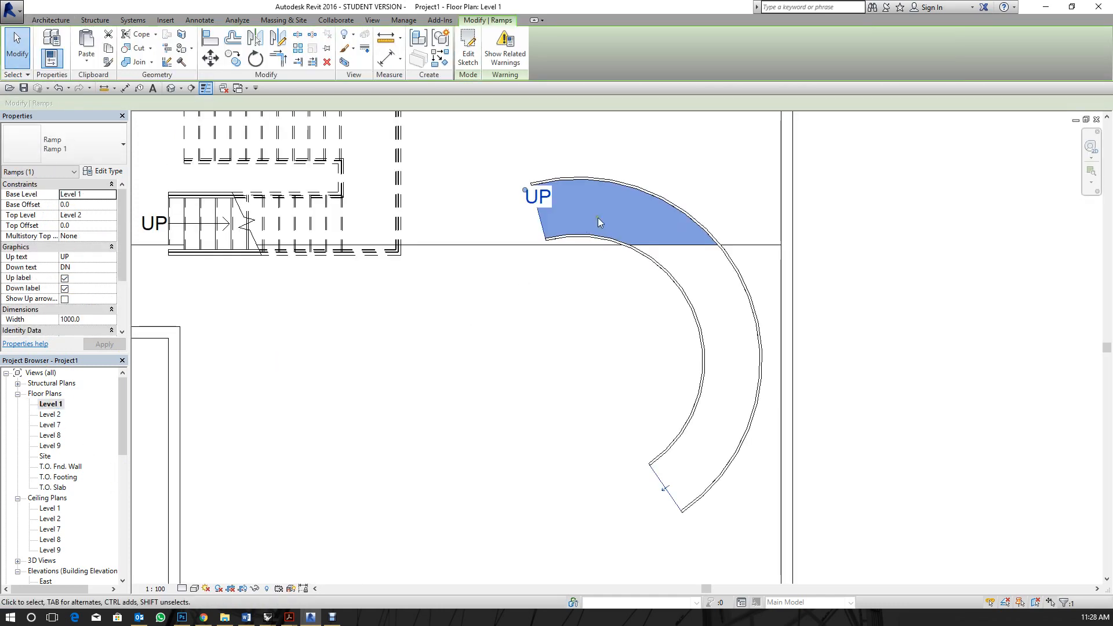
scroll(597, 218, down, 1)
scroll(669, 454, up, 4)
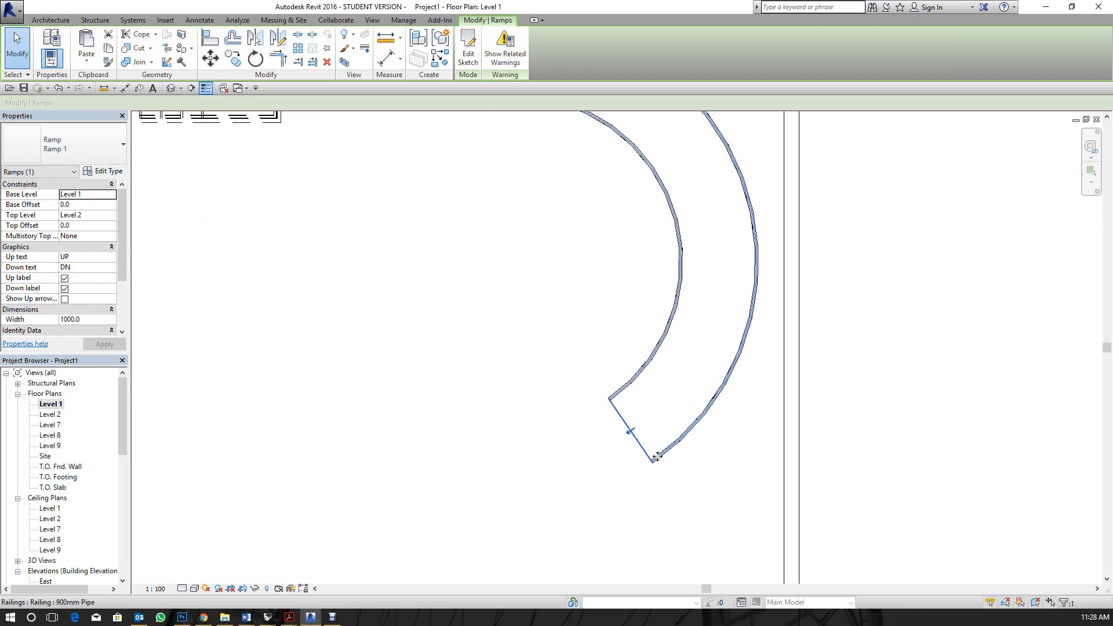
click(630, 432)
scroll(631, 492, down, 5)
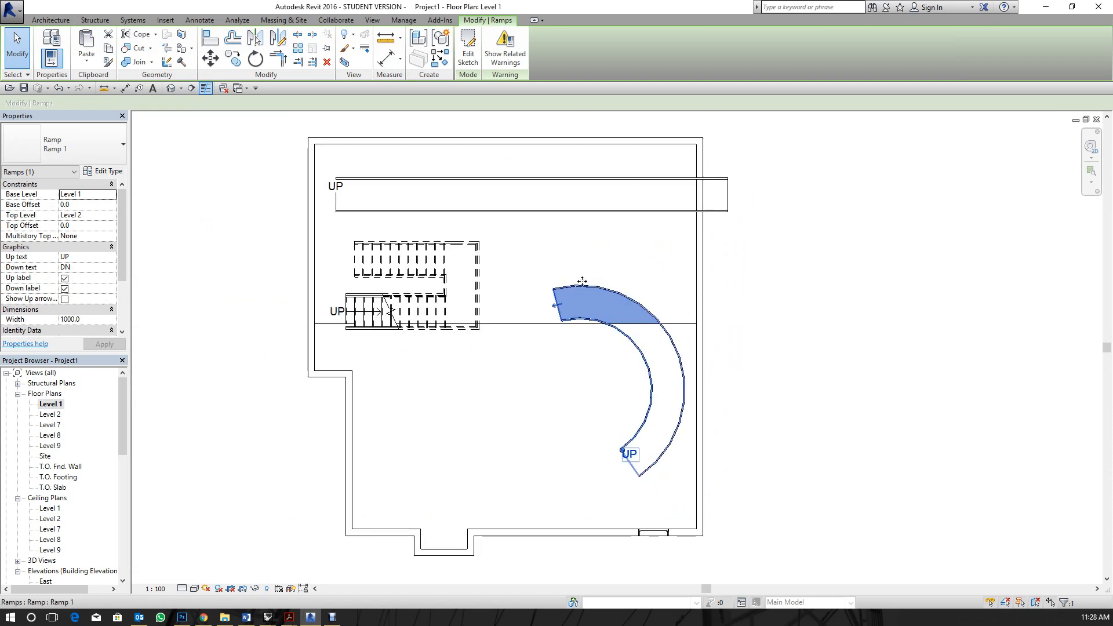
scroll(588, 267, up, 2)
Flip the stair's up direction in the Level 1 plan and show the model in 3D.
click(339, 259)
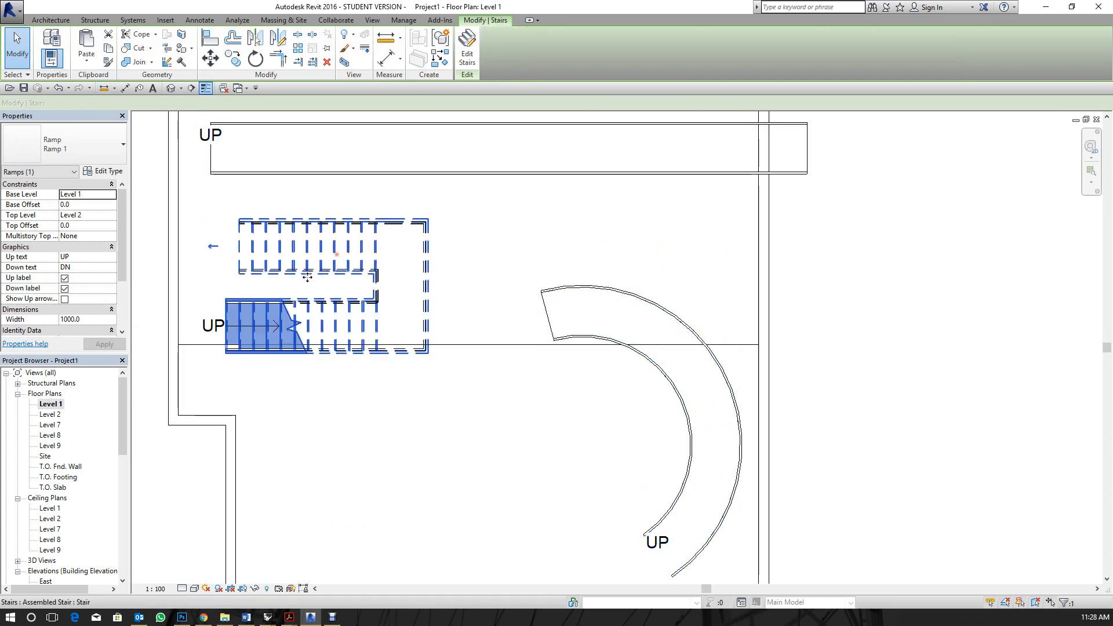
click(208, 249)
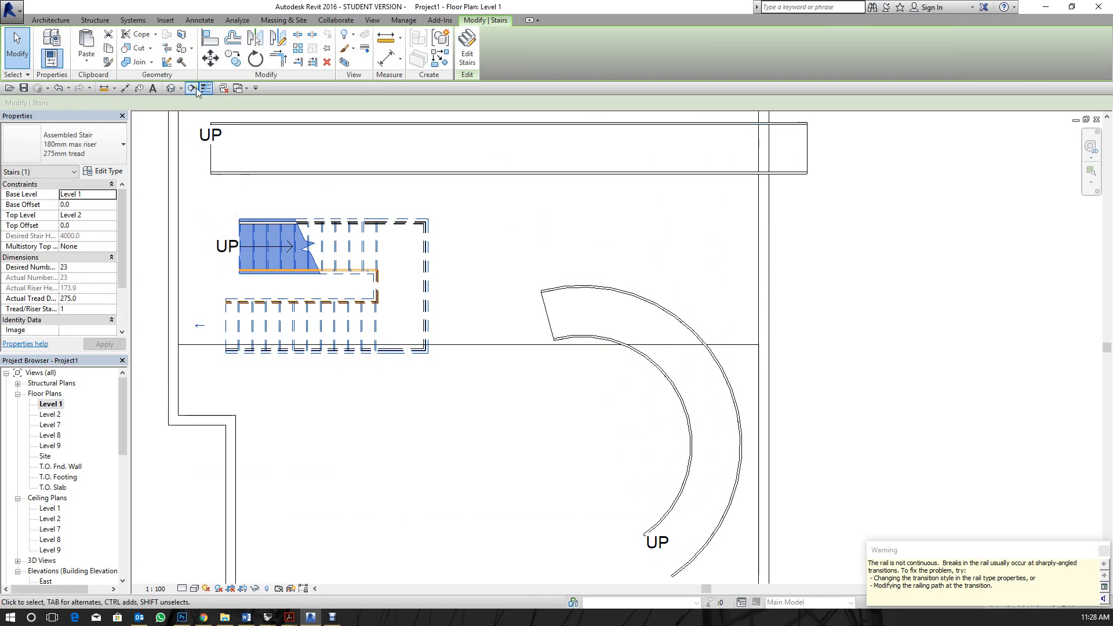
click(170, 88)
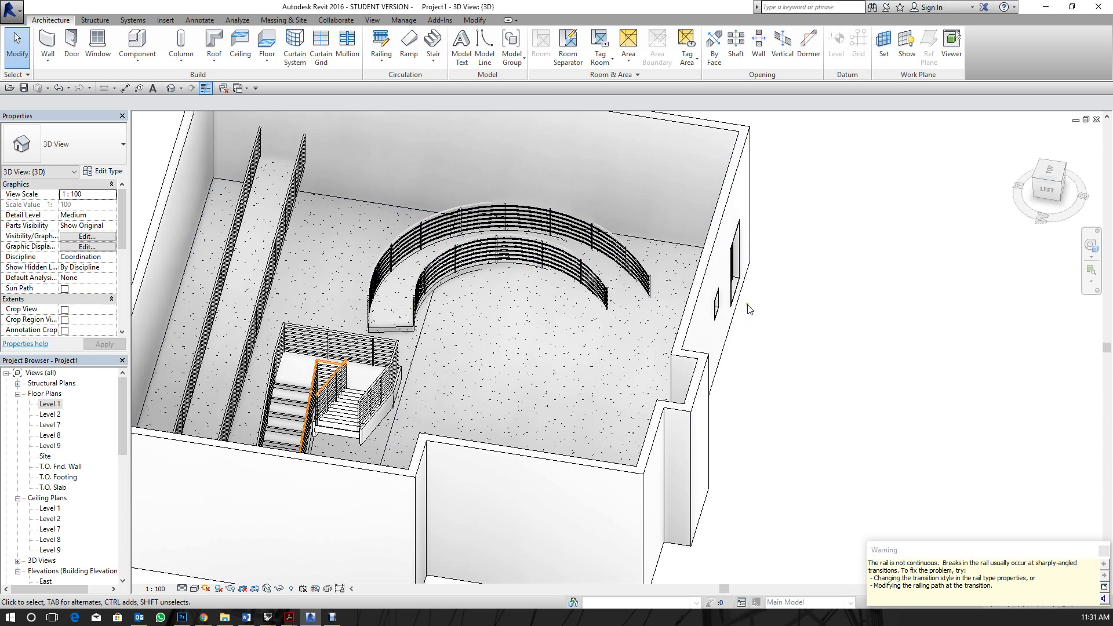
Examine the layer structure and thickness of the Generic - 200mm wall behind the curved ramp, leaving its type without changes.
middle_drag(749, 308, 757, 406)
click(685, 223)
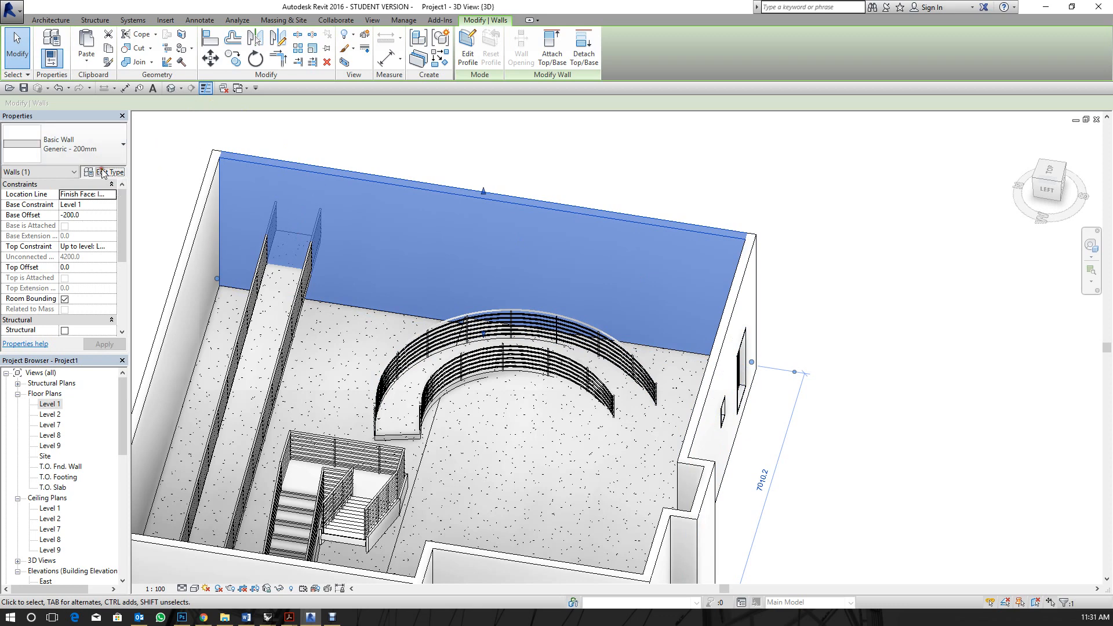
click(100, 171)
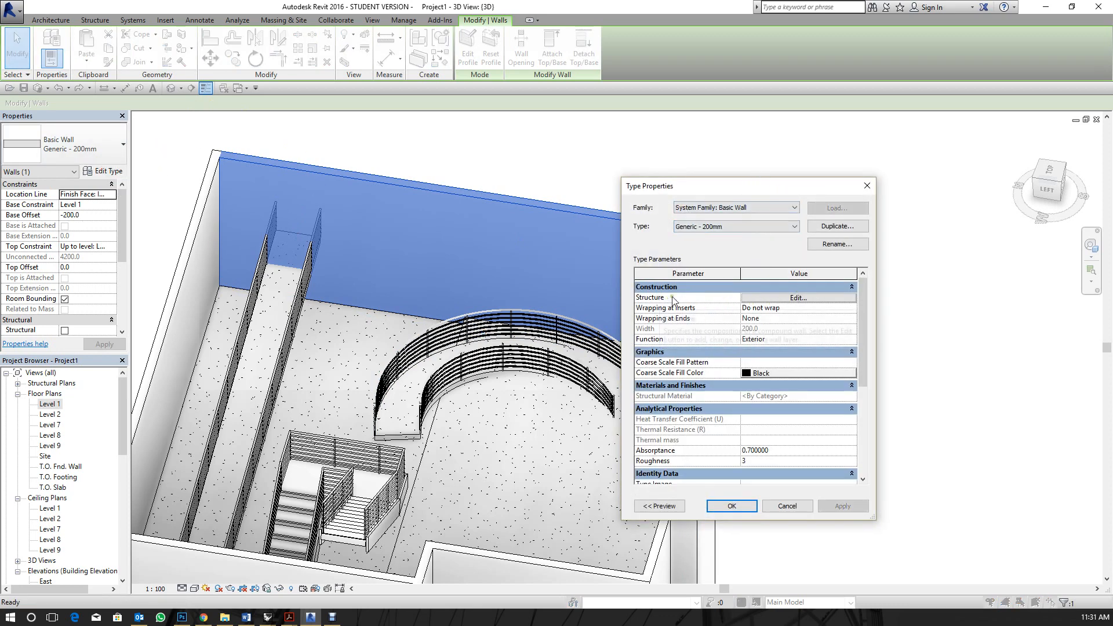
click(813, 297)
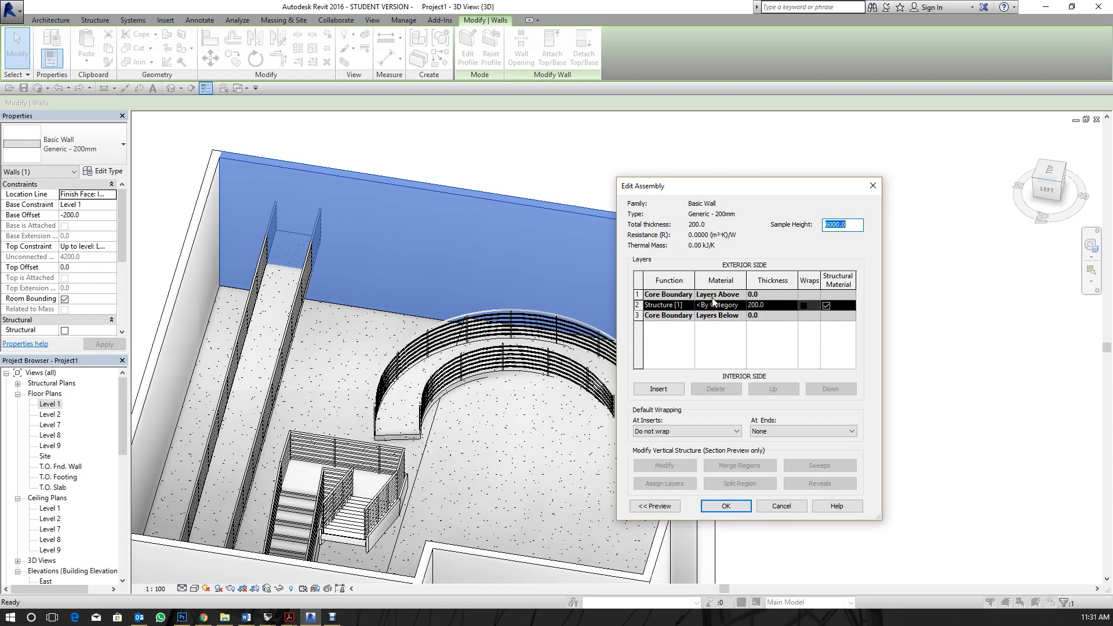
click(769, 308)
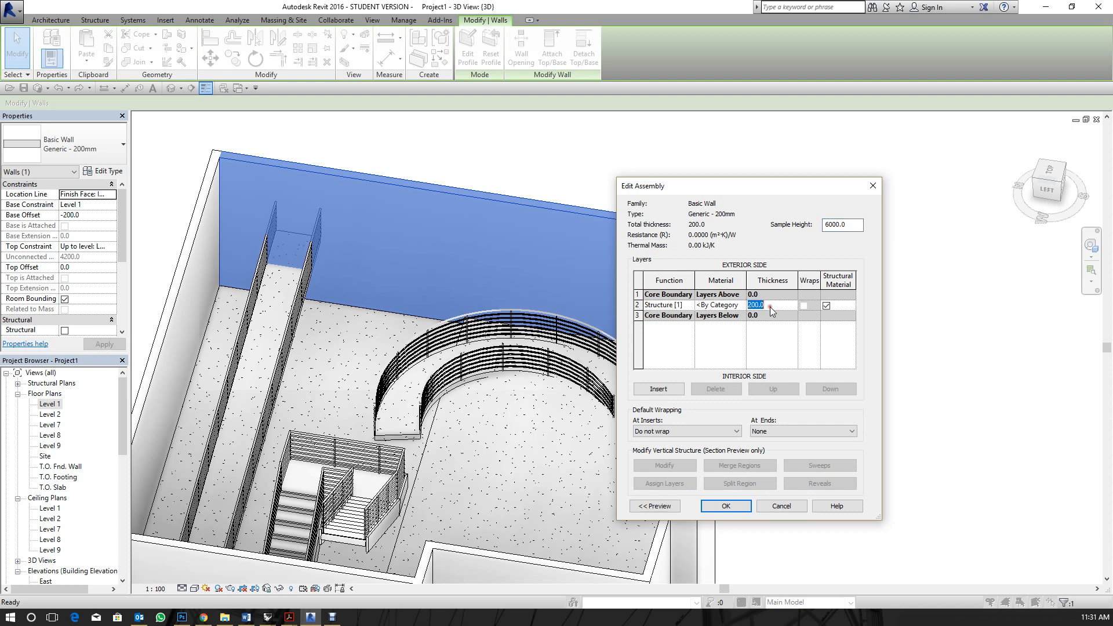
key(Escape)
key(Escape)
key(Escape)
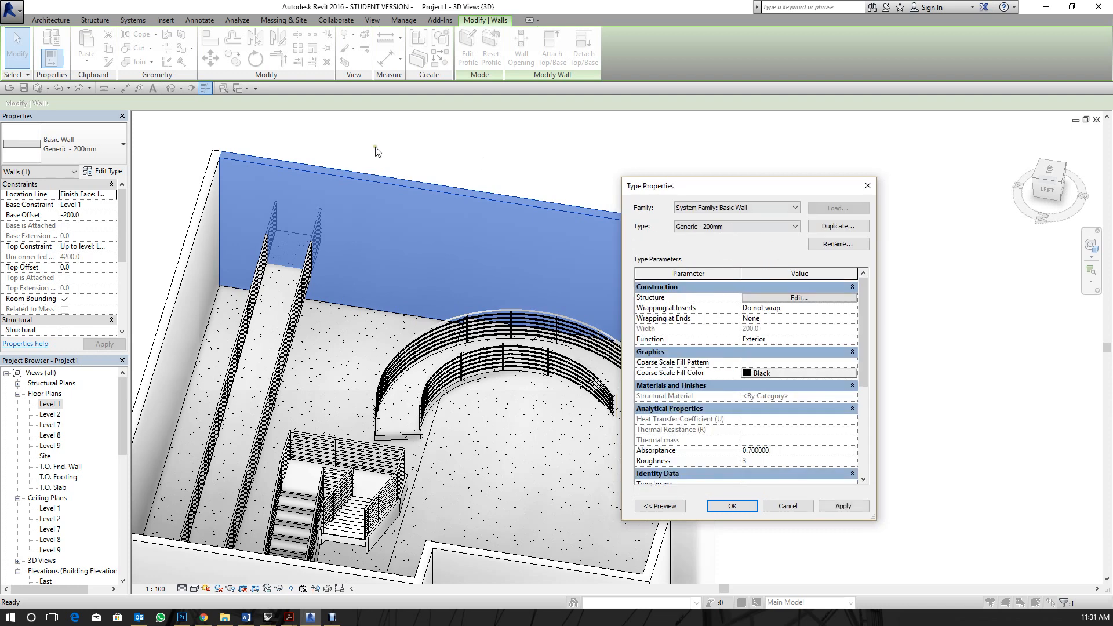
Change the selected wall's type to Exterior - Brick on CMU.
click(116, 152)
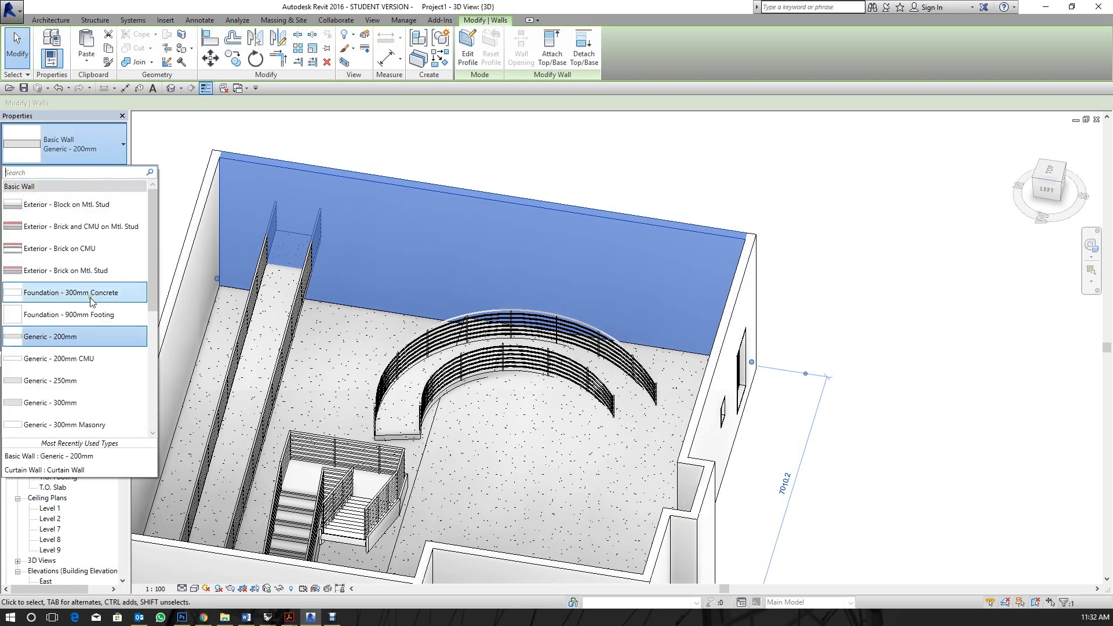
click(93, 253)
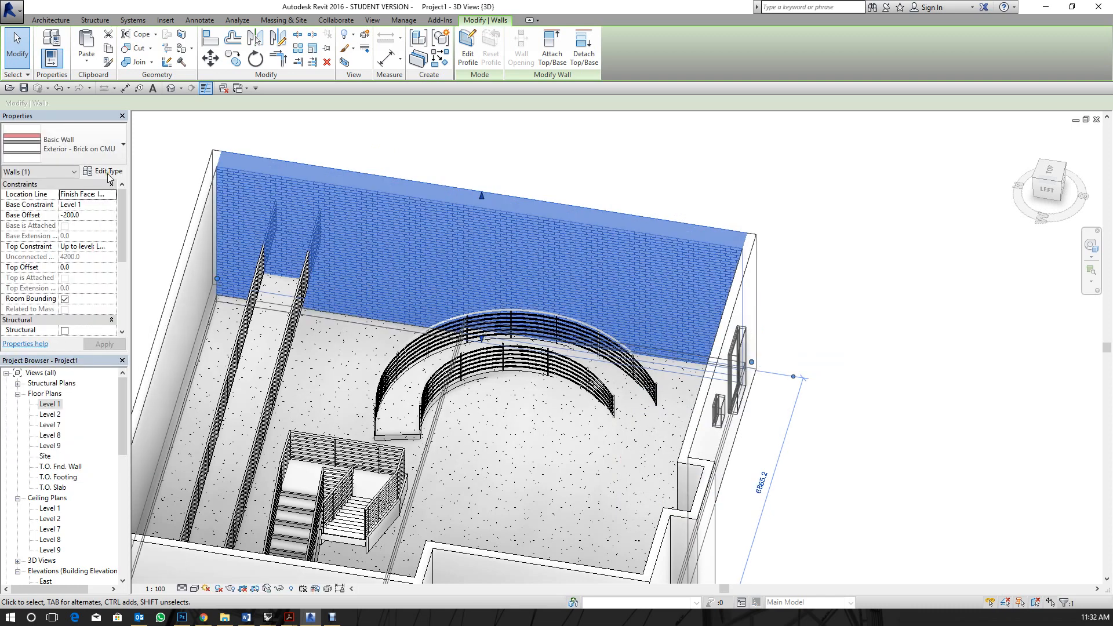
Examine the layer structure of the Exterior - Brick on CMU wall type without changing it.
click(107, 175)
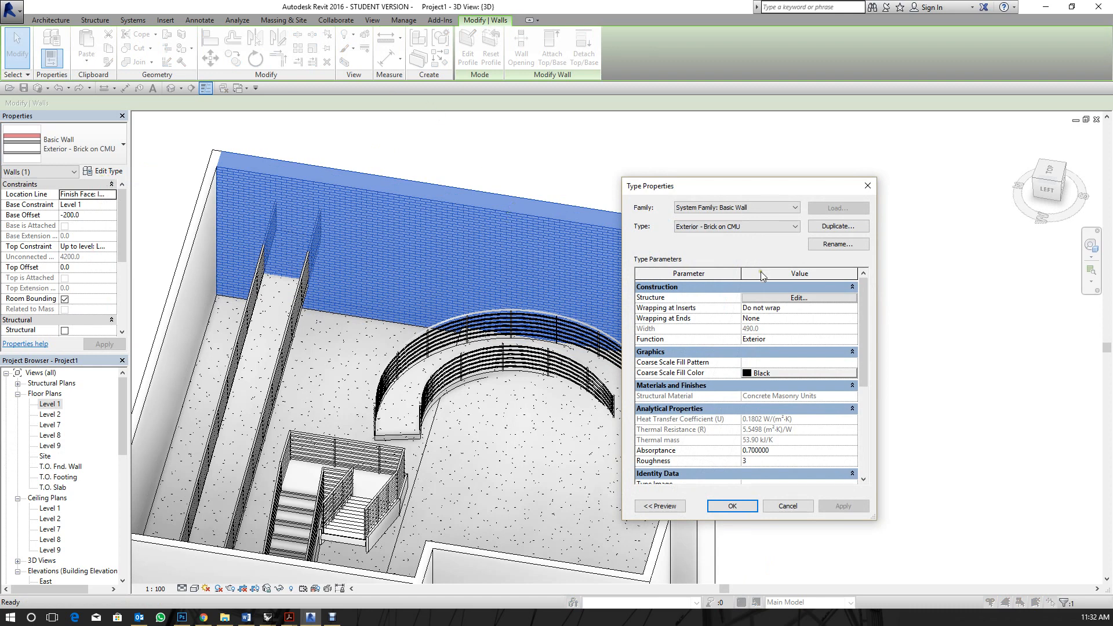
click(788, 298)
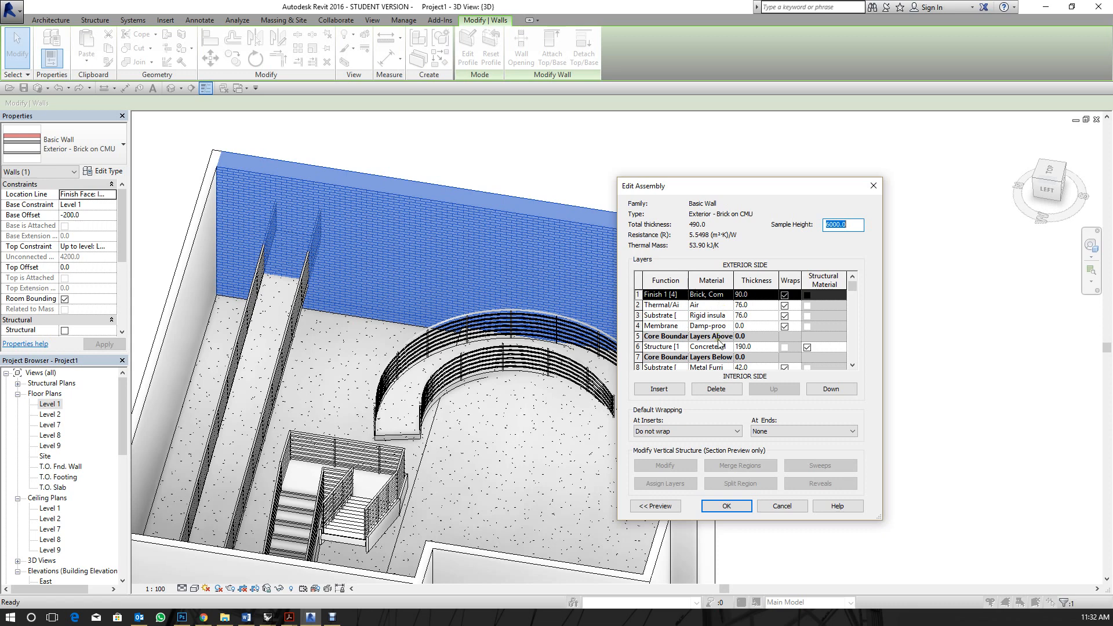
scroll(718, 368, down, 1)
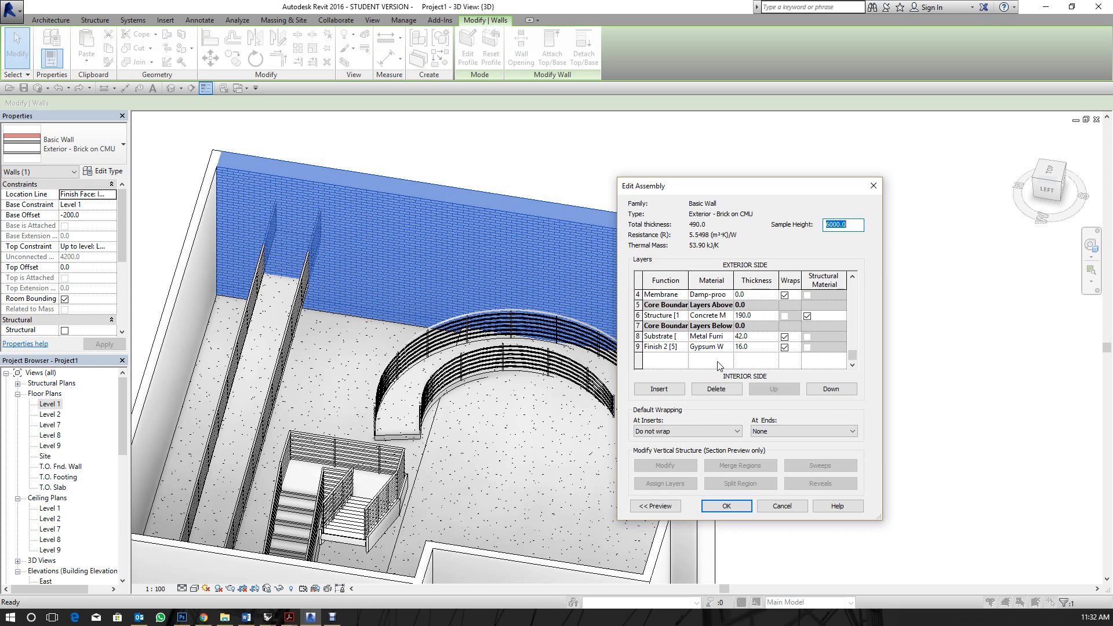
click(872, 186)
click(867, 186)
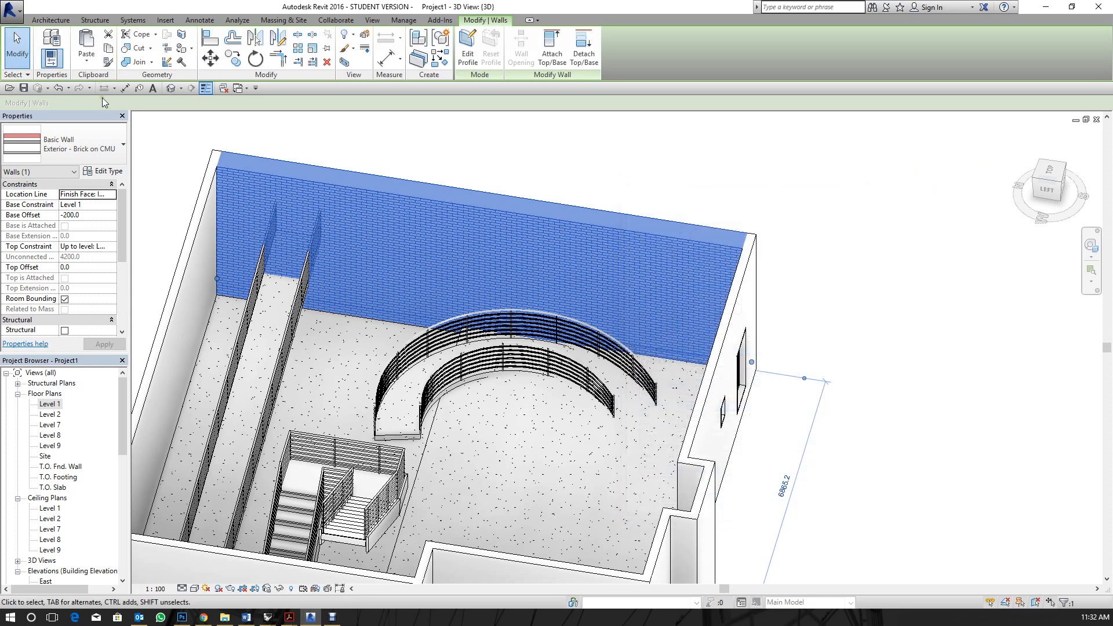
Change the selected wall's type to Generic - 200mm and set that type's structure layer thickness to 100 mm.
click(64, 145)
click(75, 356)
click(118, 173)
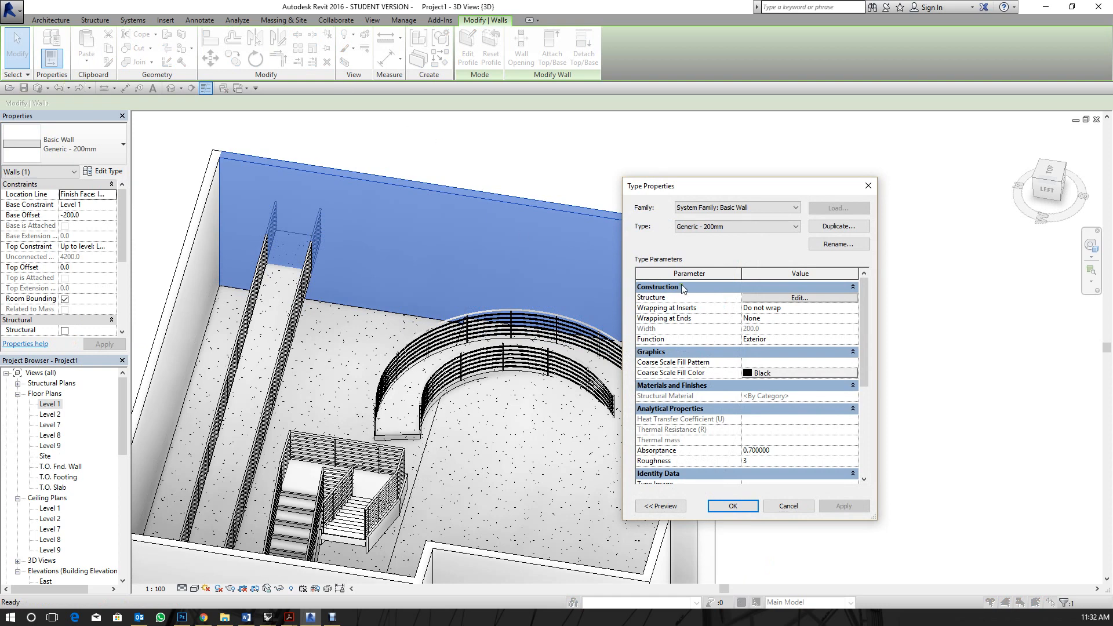
click(776, 298)
click(770, 305)
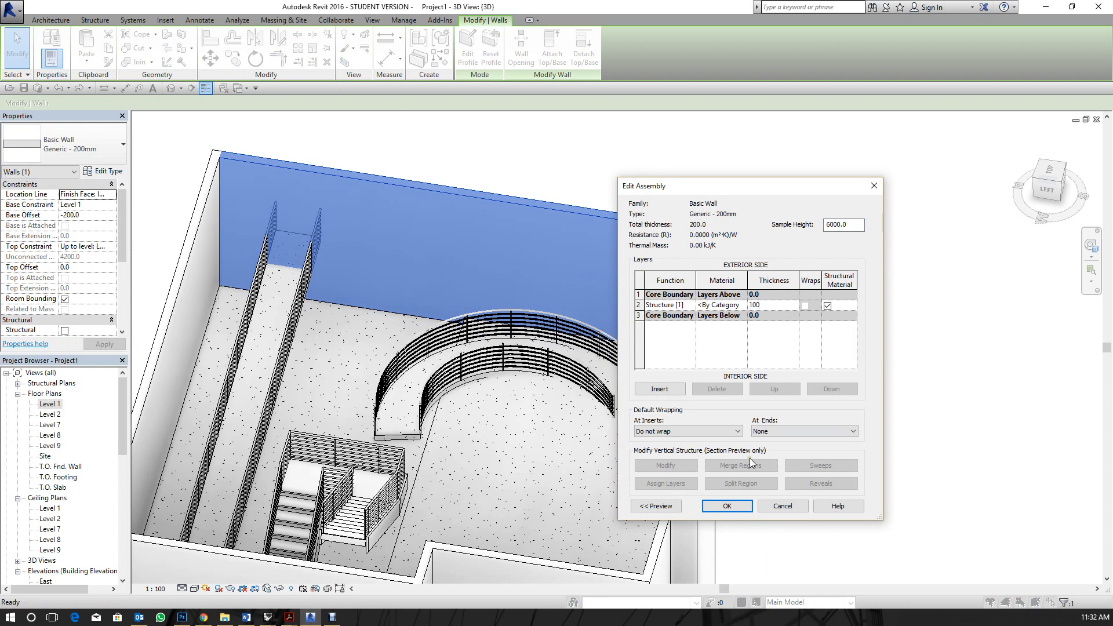
click(728, 510)
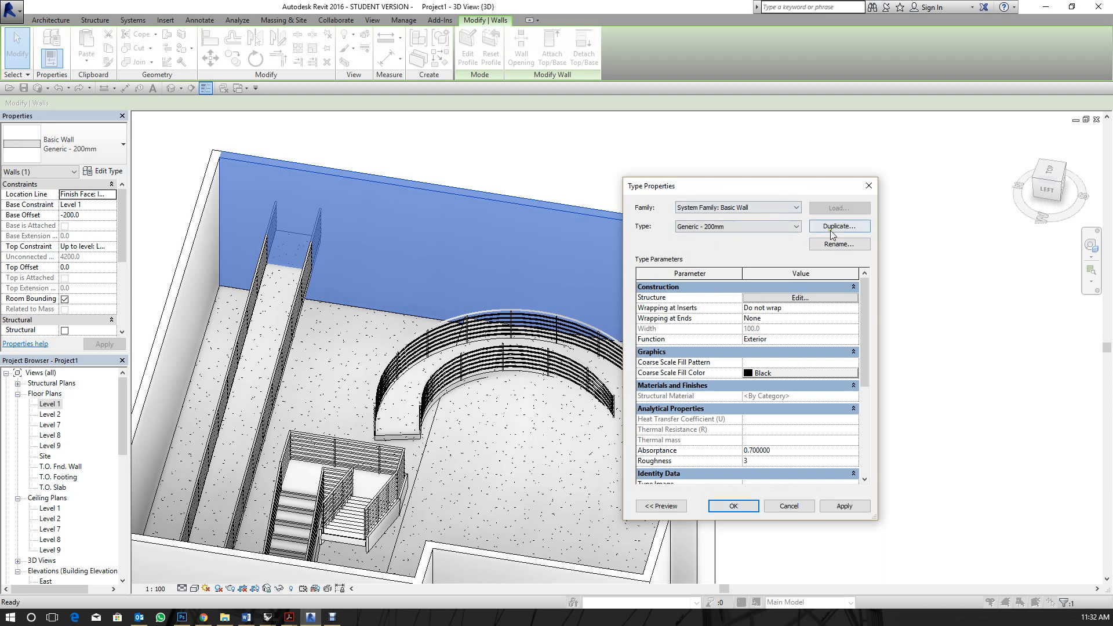
Rename the Generic - 200mm wall type to Generic - 100mm and apply the type changes.
click(835, 243)
click(748, 356)
key(BackSpace)
text(1000mm)
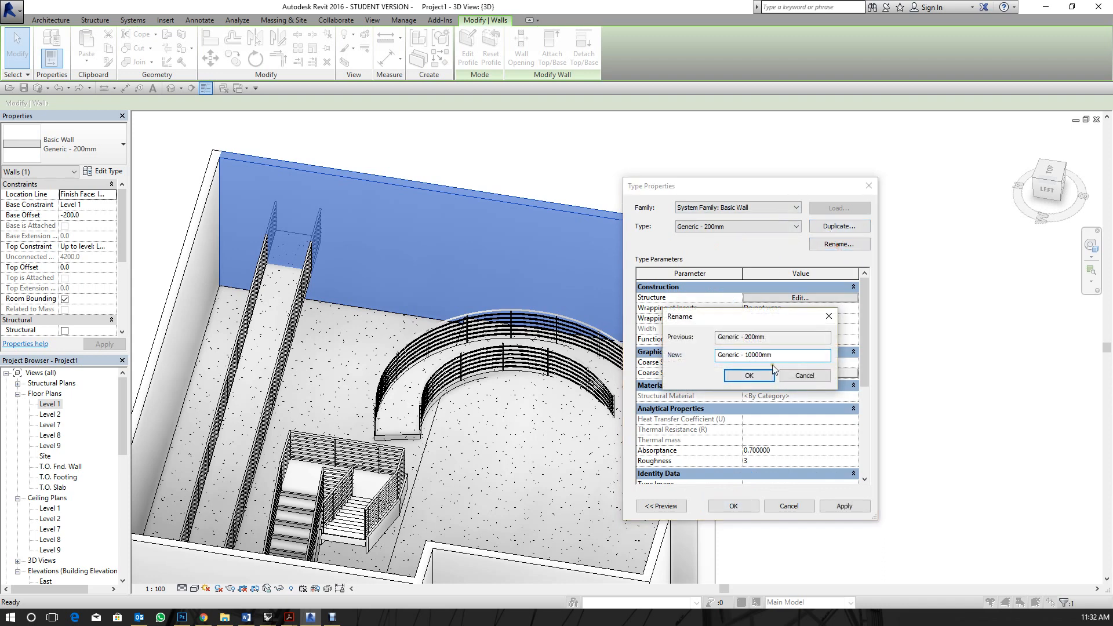
key(BackSpace)
click(759, 376)
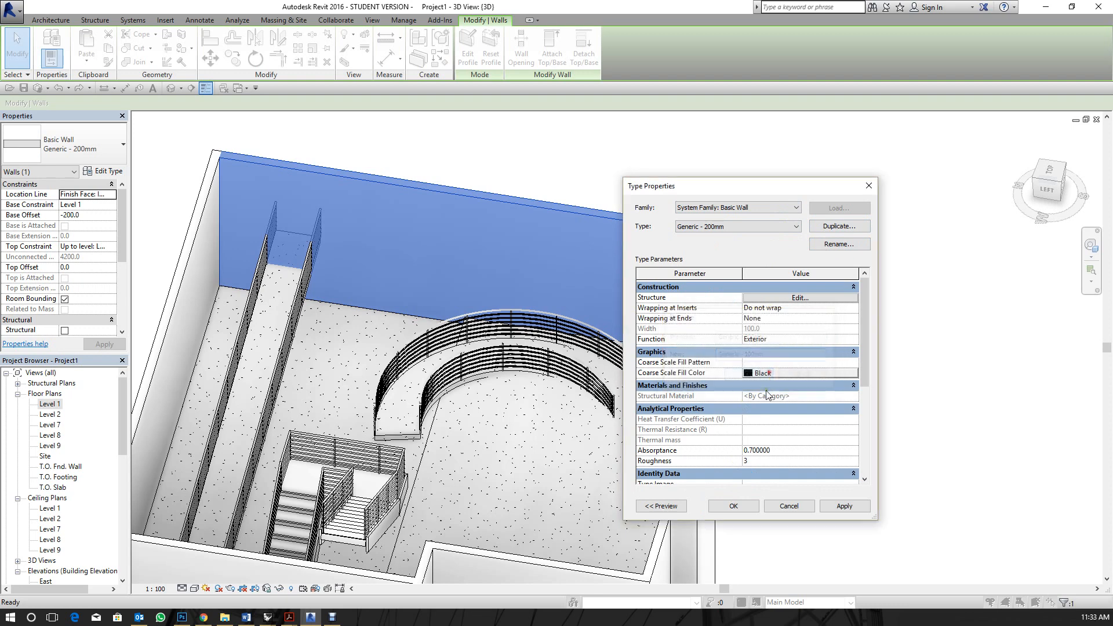
click(745, 506)
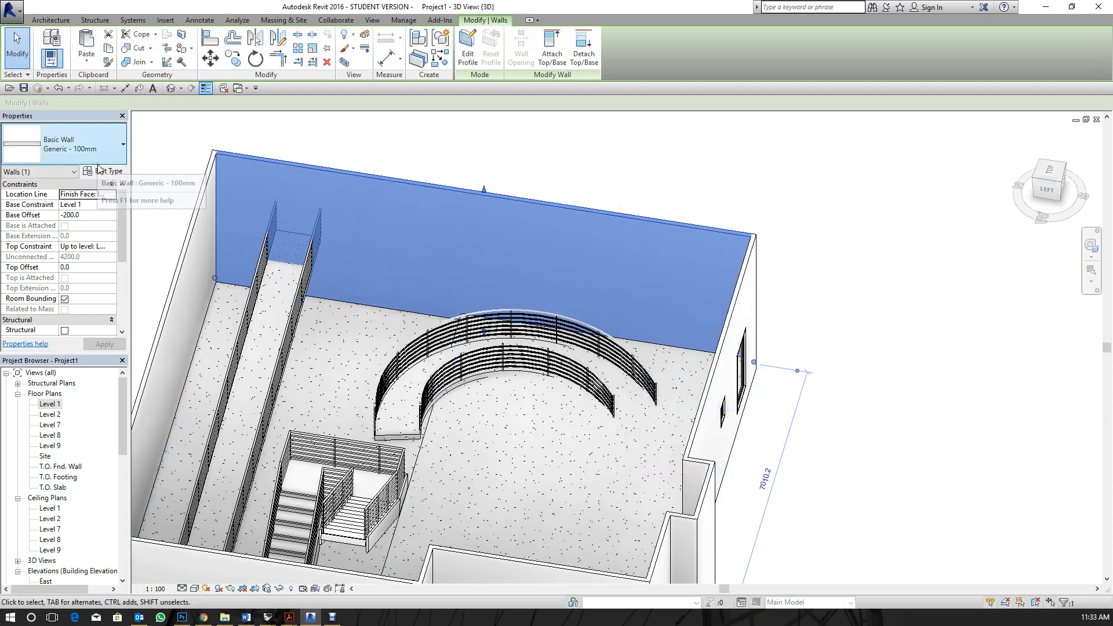
Duplicate the selected wall's type under the name Generic - 150mm.
click(106, 172)
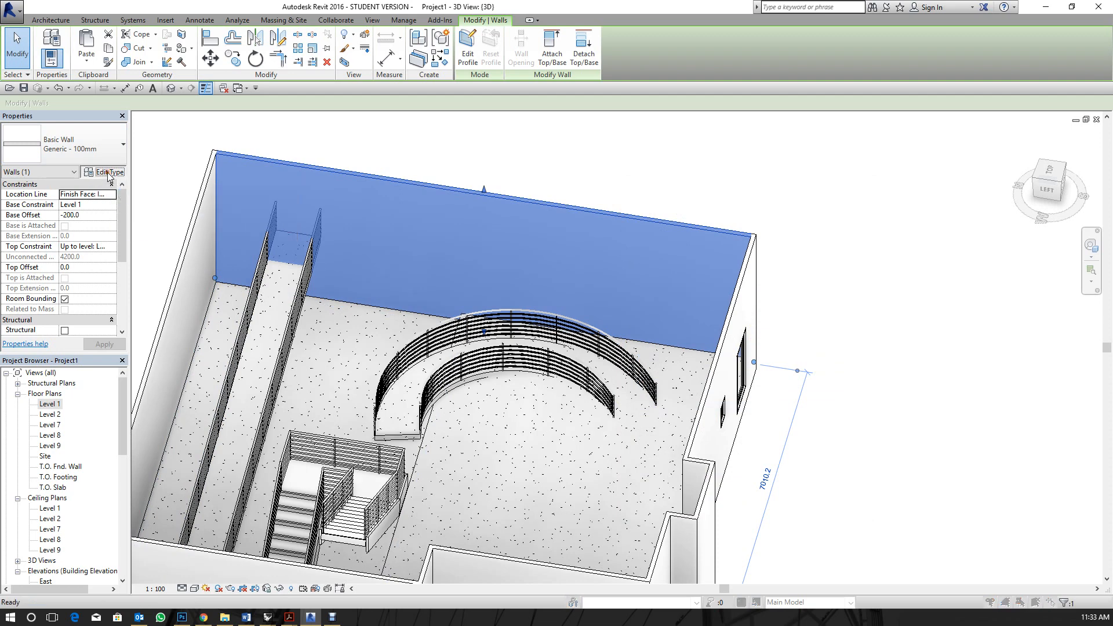
click(835, 226)
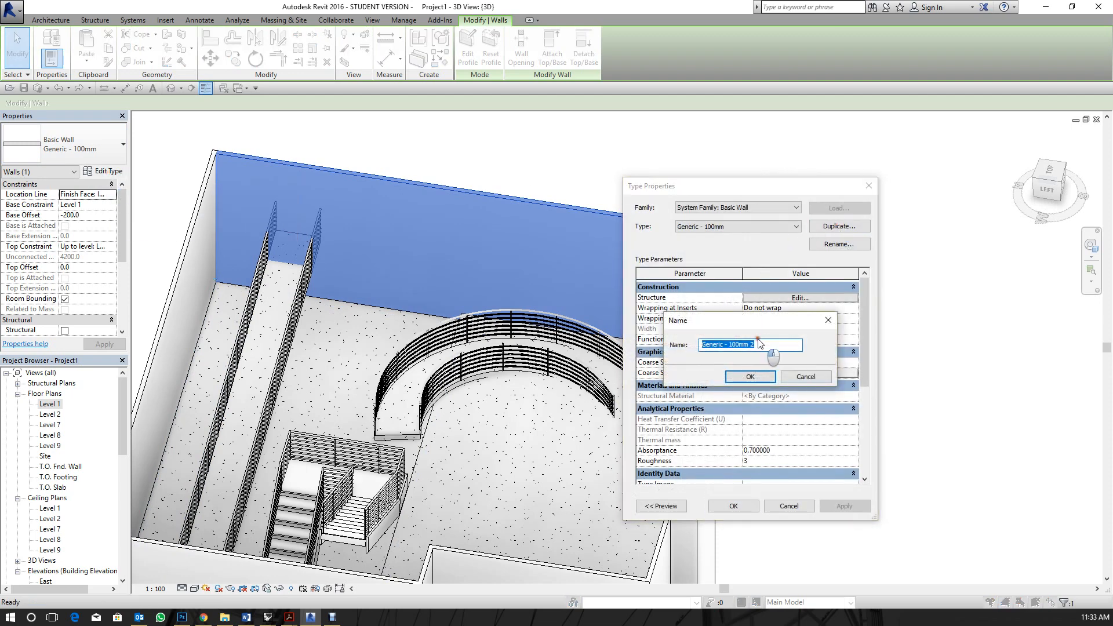
click(760, 345)
key(BackSpace)
key(BackSpace)
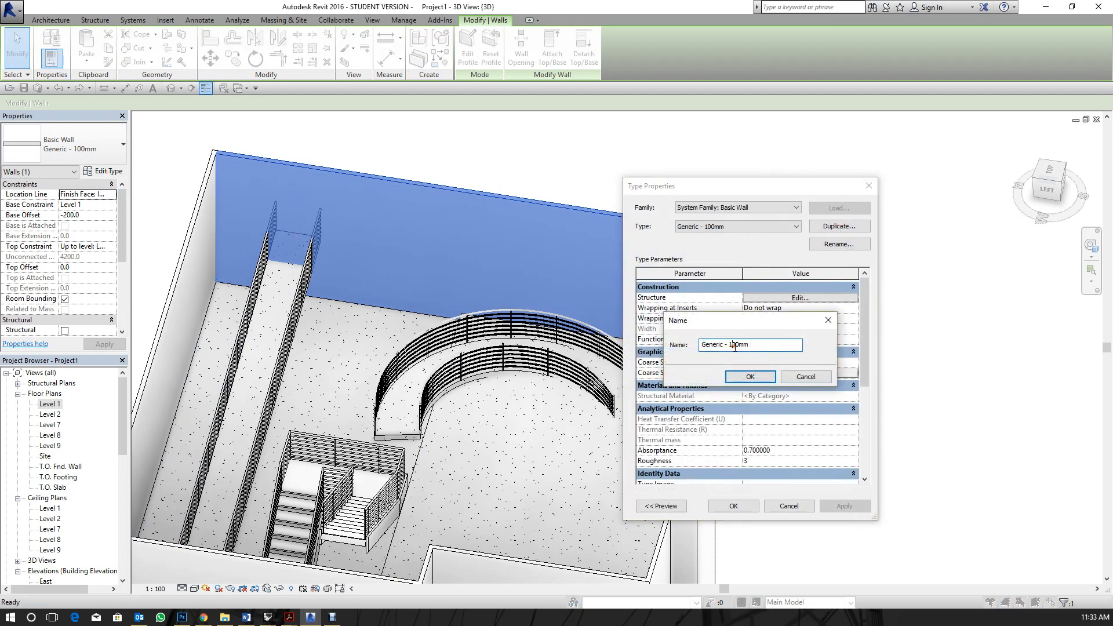
click(735, 346)
key(BackSpace)
text(5)
click(751, 376)
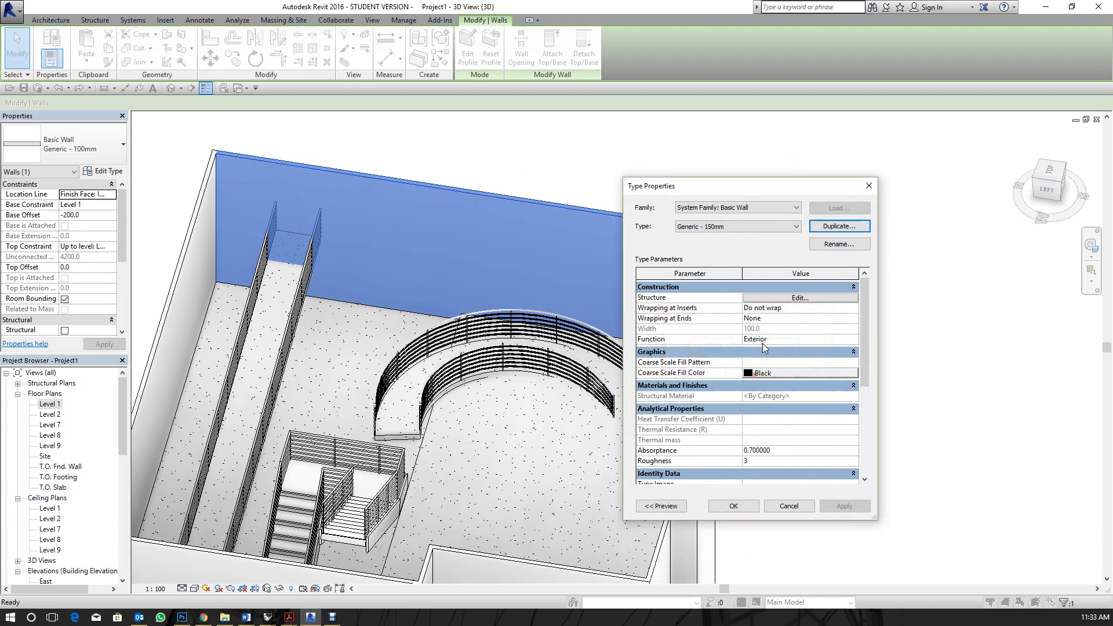
Set the Generic - 150mm type's structure layer thickness to 150 mm, check the available wall types and deselect the wall.
click(784, 298)
click(776, 306)
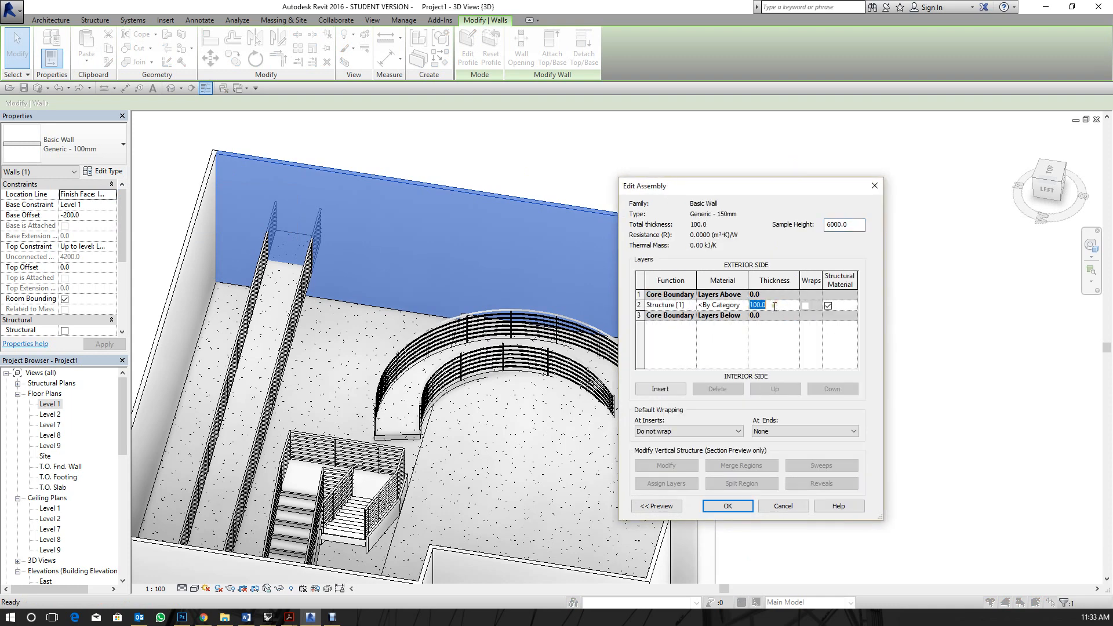
text(150)
click(727, 505)
click(731, 504)
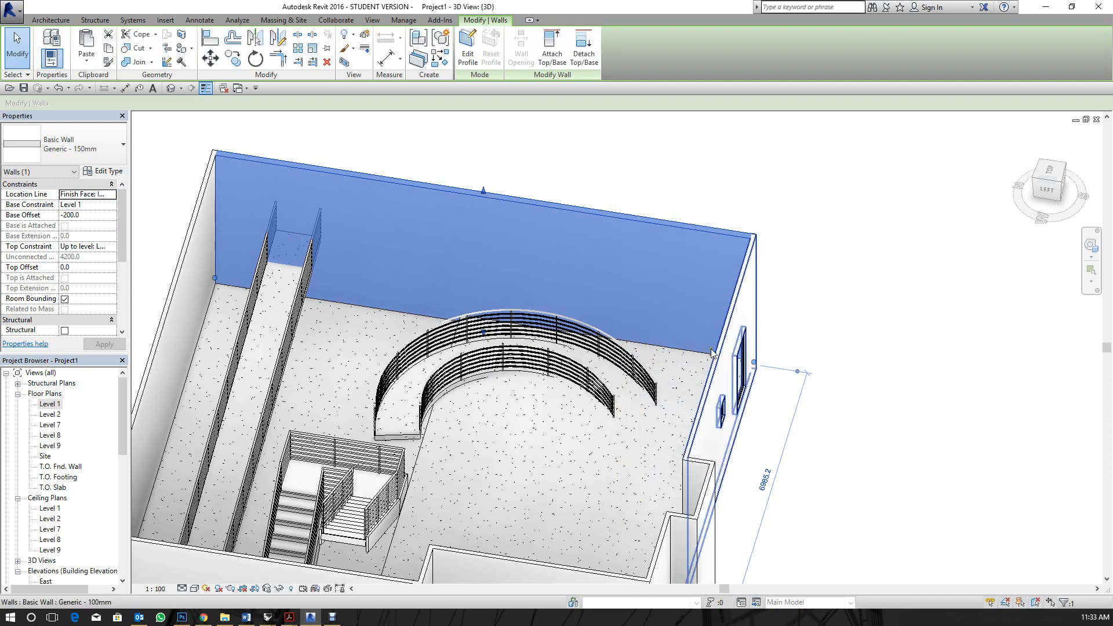
click(106, 156)
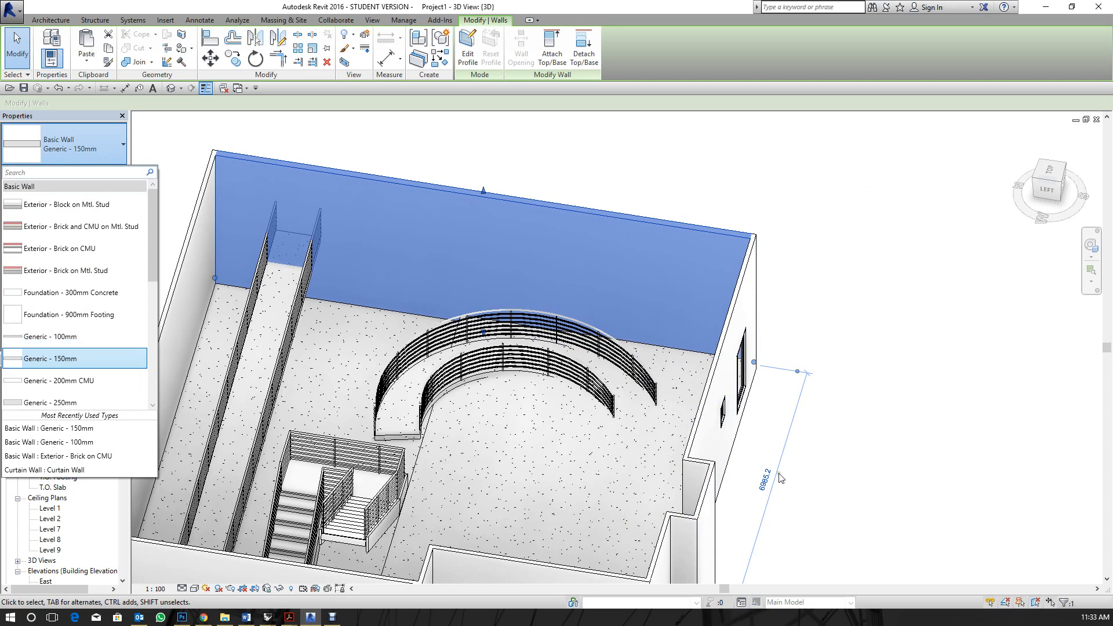
click(844, 310)
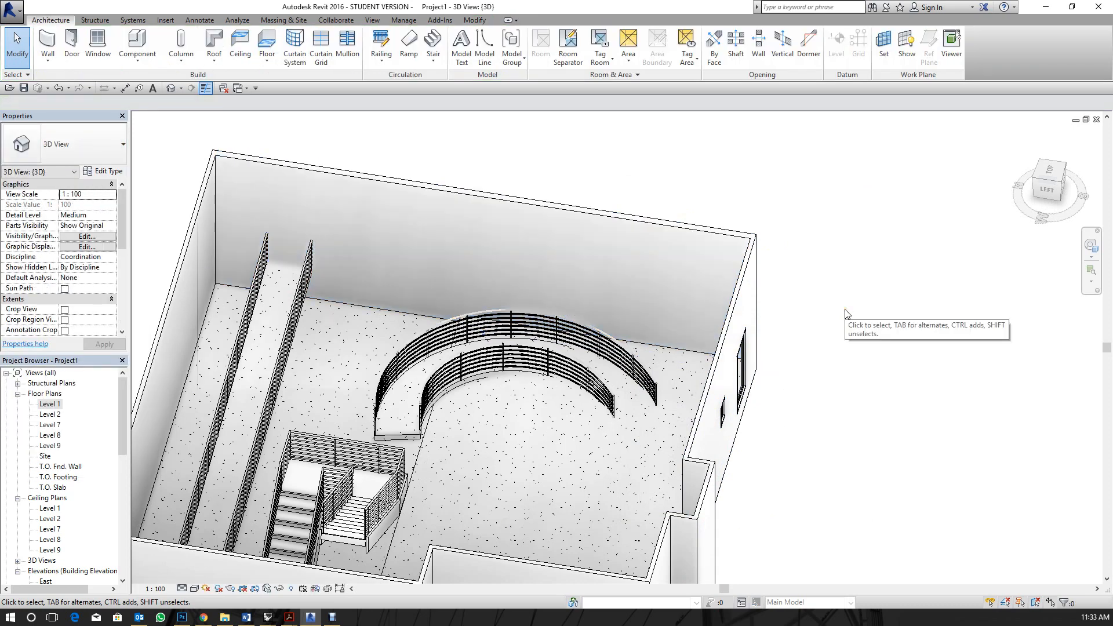